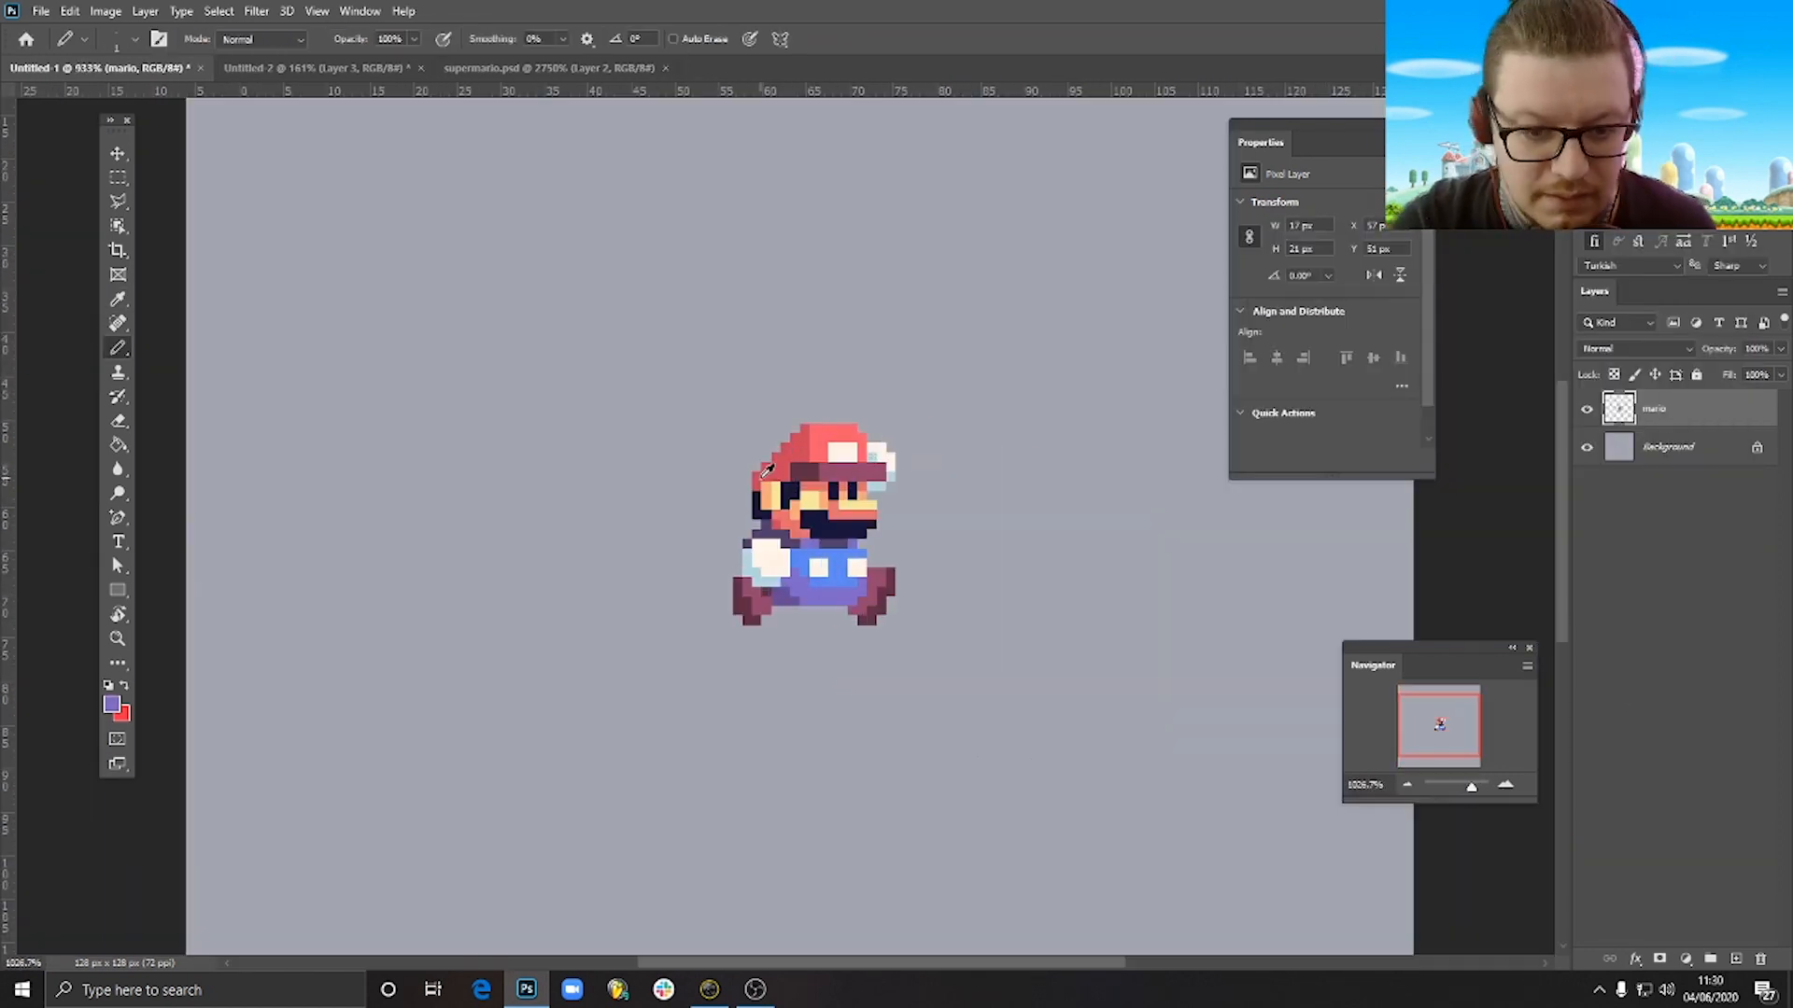
left_click(764, 474, "alt")
scroll(780, 494, "up", 5)
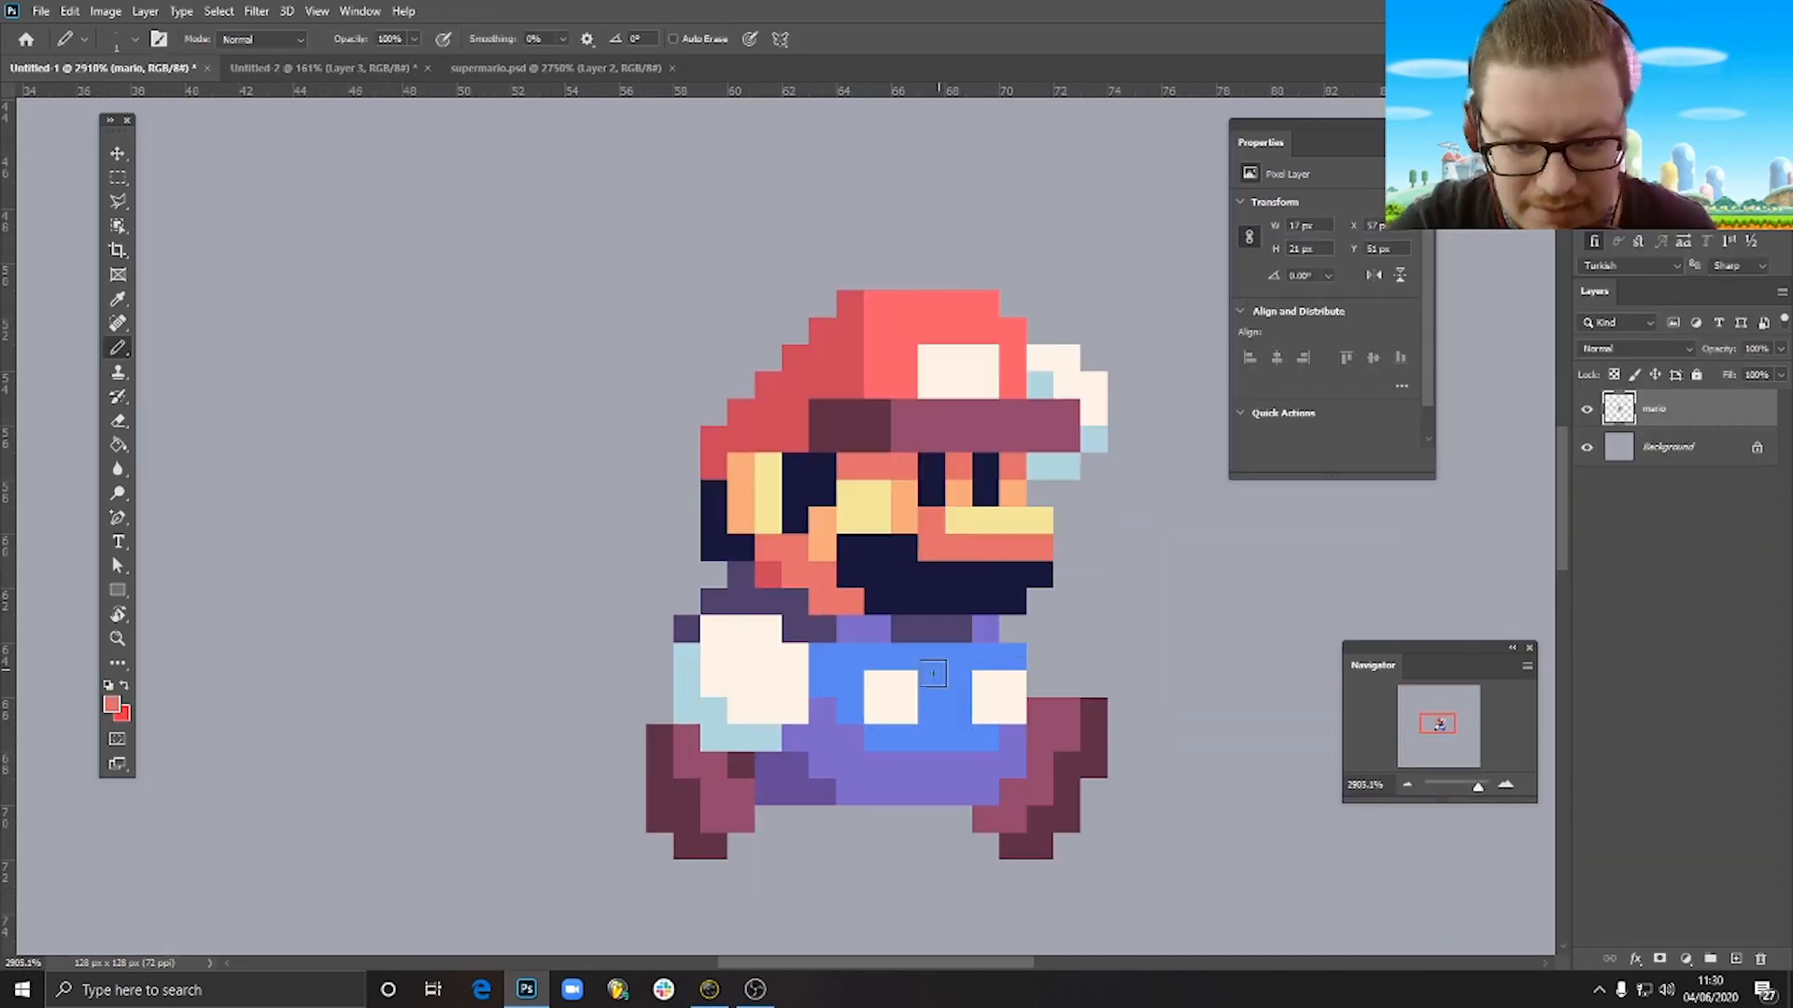
scroll(971, 672, "down", 3)
scroll(967, 607, "up", 3)
left_click_drag(936, 637, 1034, 662)
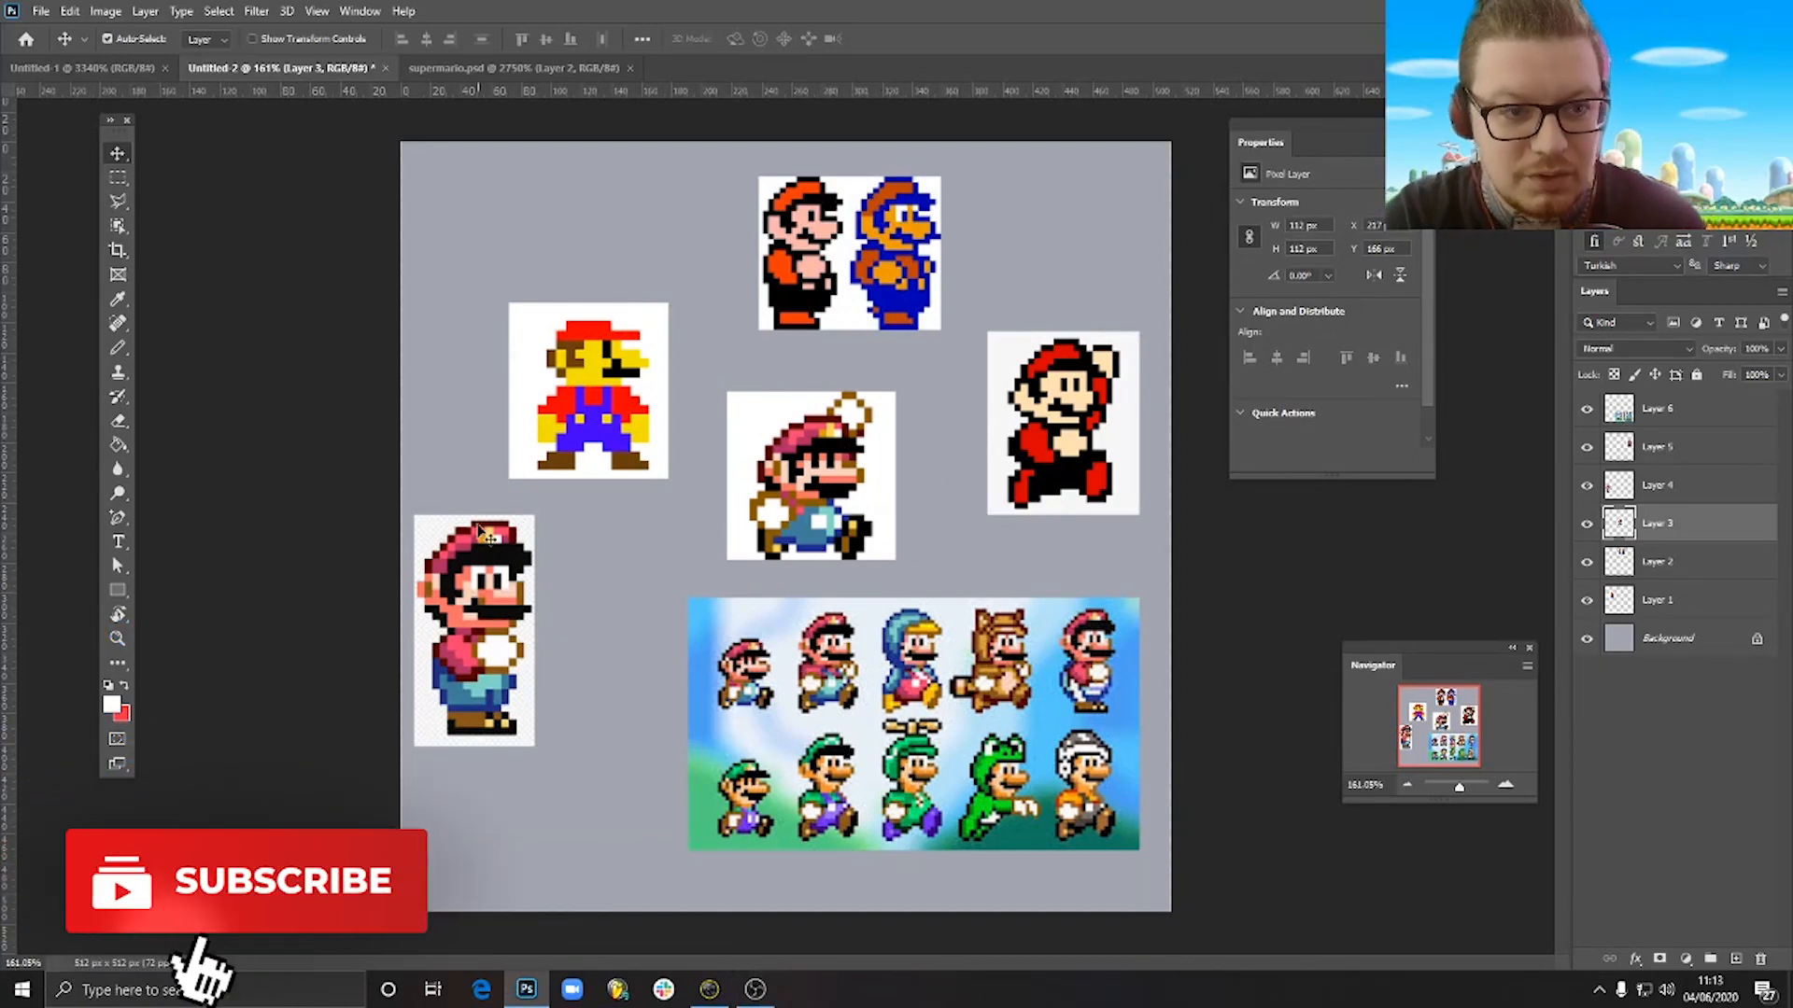
Rearrange the Mario reference sprites on the canvas, spacing the single sprites, the orange-and-blue pair and the character sheet more evenly.
left_click_drag(518, 532, 594, 561)
left_click_drag(591, 452, 559, 427)
mouse_move(842, 534)
left_mouse_down()
mouse_move(817, 481)
mouse_move(817, 518)
left_mouse_up()
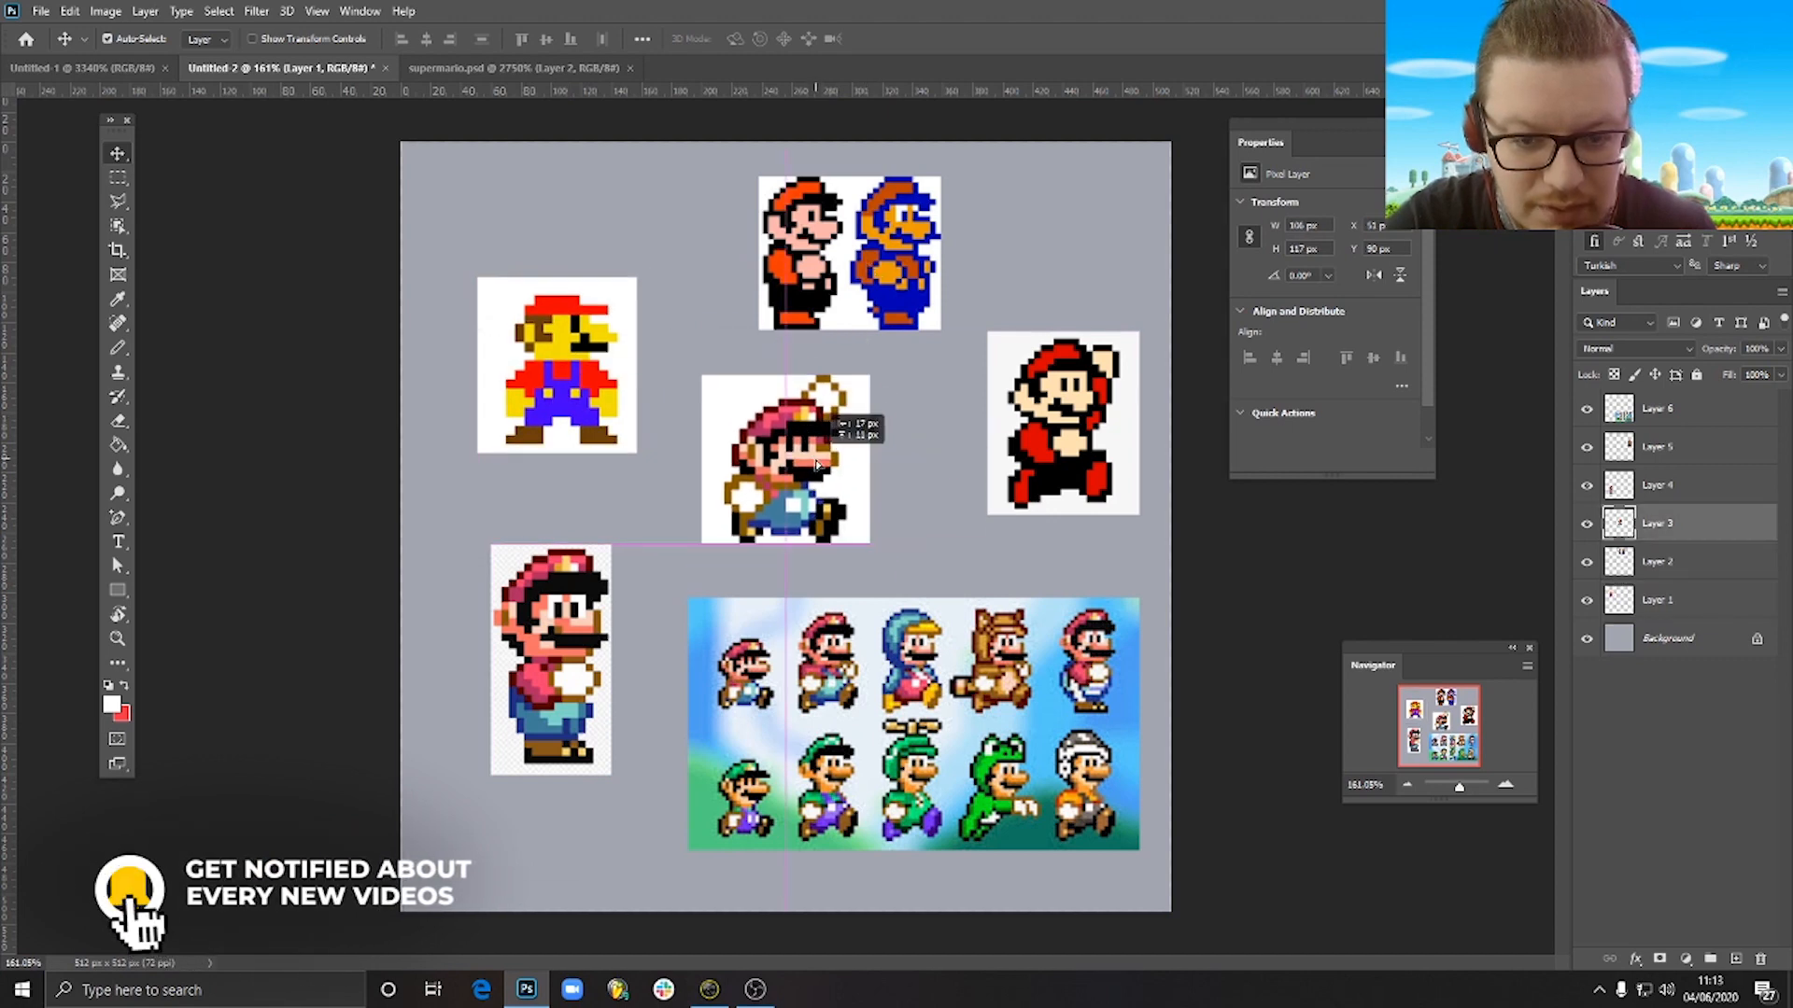
left_click_drag(861, 296, 842, 297)
left_click_drag(1072, 417, 1071, 430)
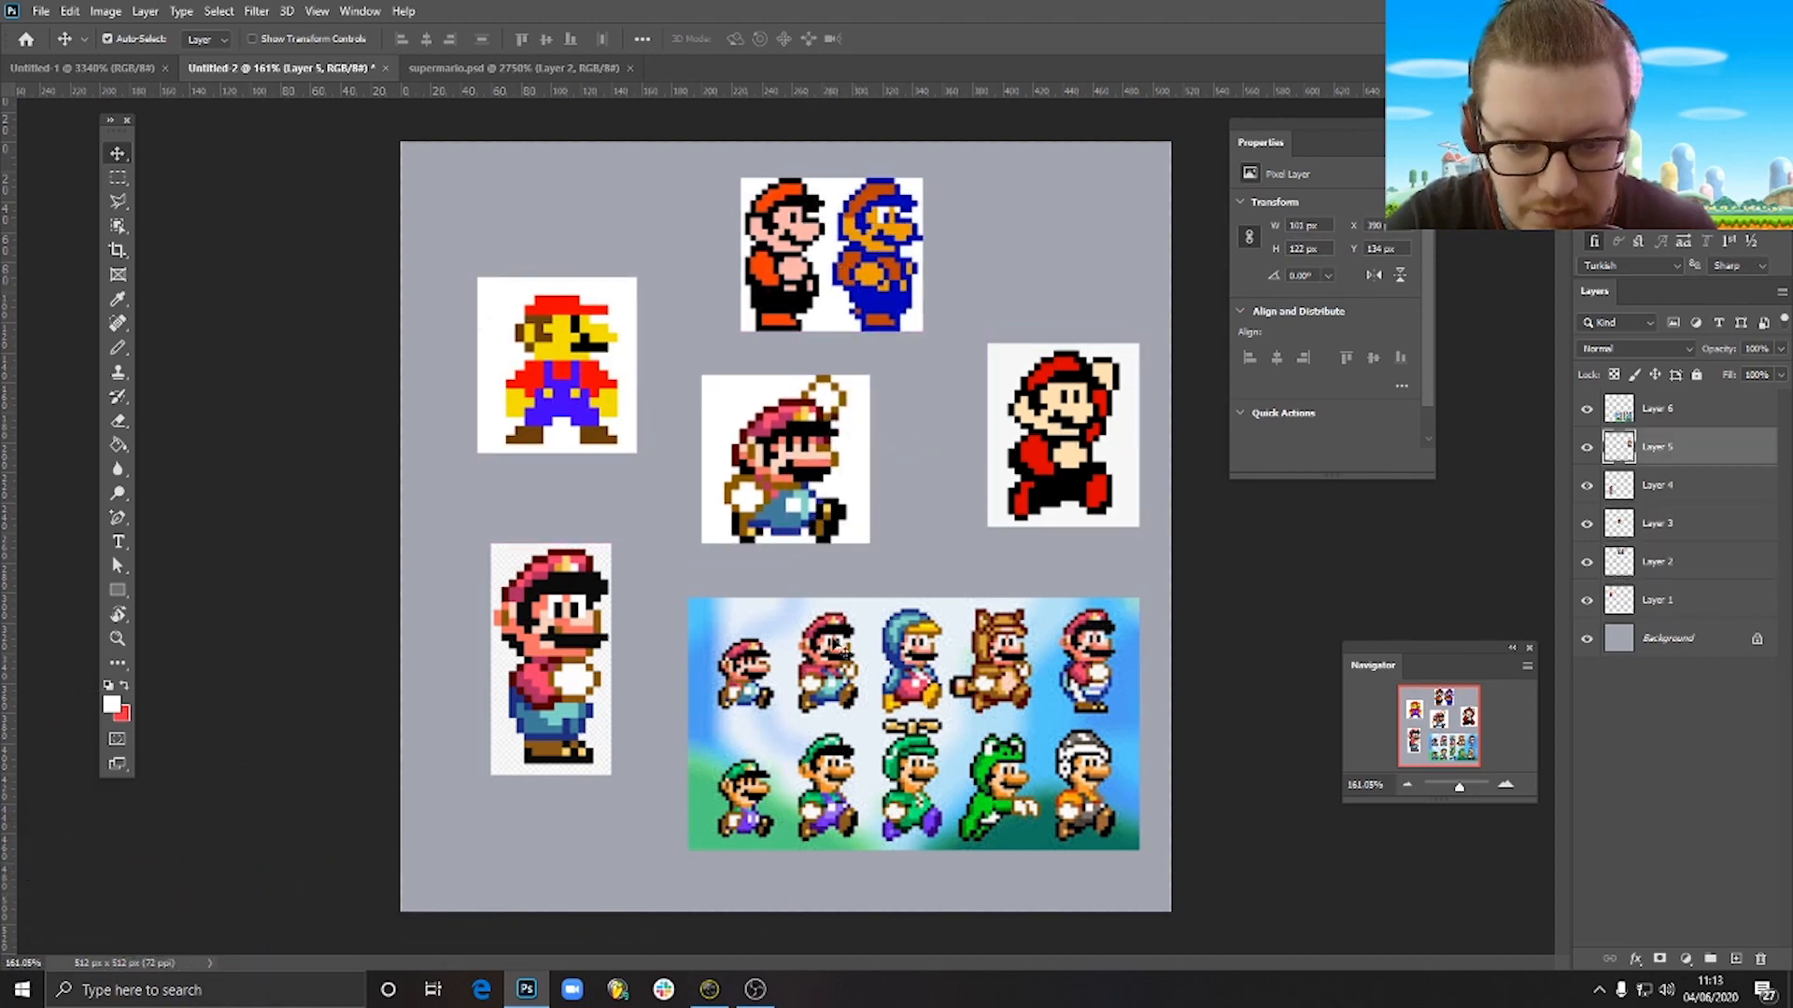
left_click_drag(821, 678, 778, 695)
left_click_drag(782, 436, 837, 519)
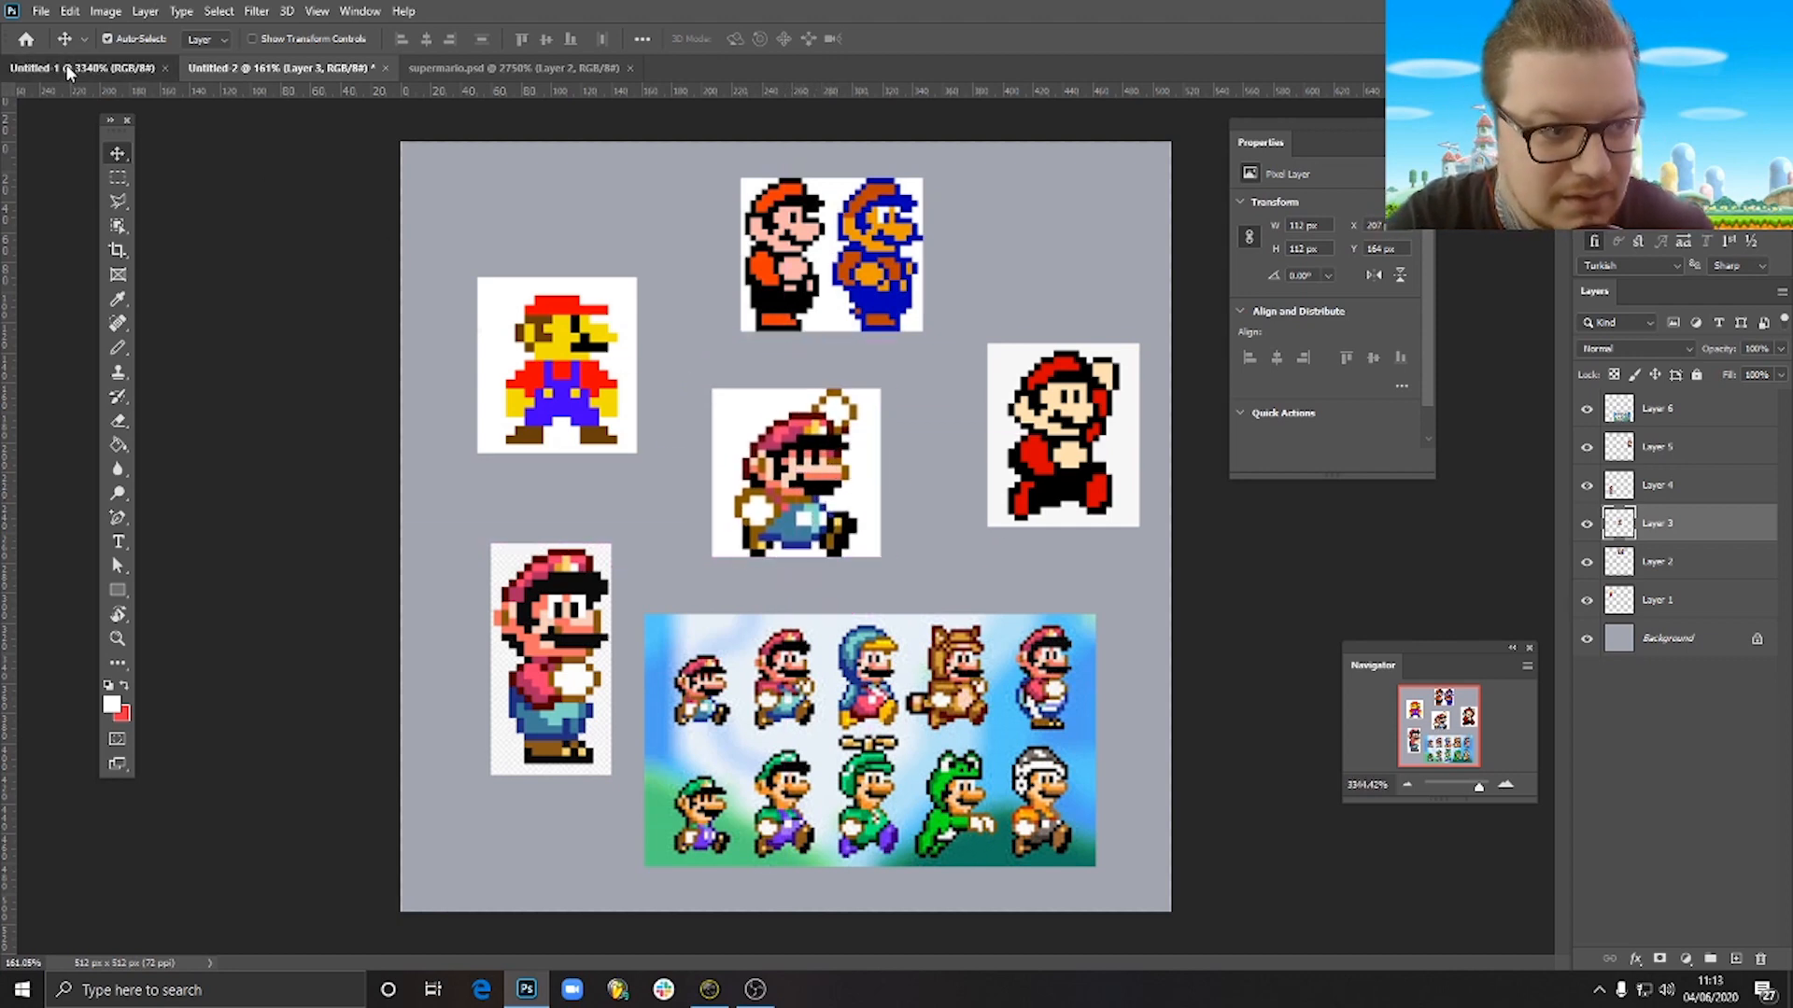
In the Untitled-1 document, add a new layer above the background and name it "mario".
left_click(67, 69)
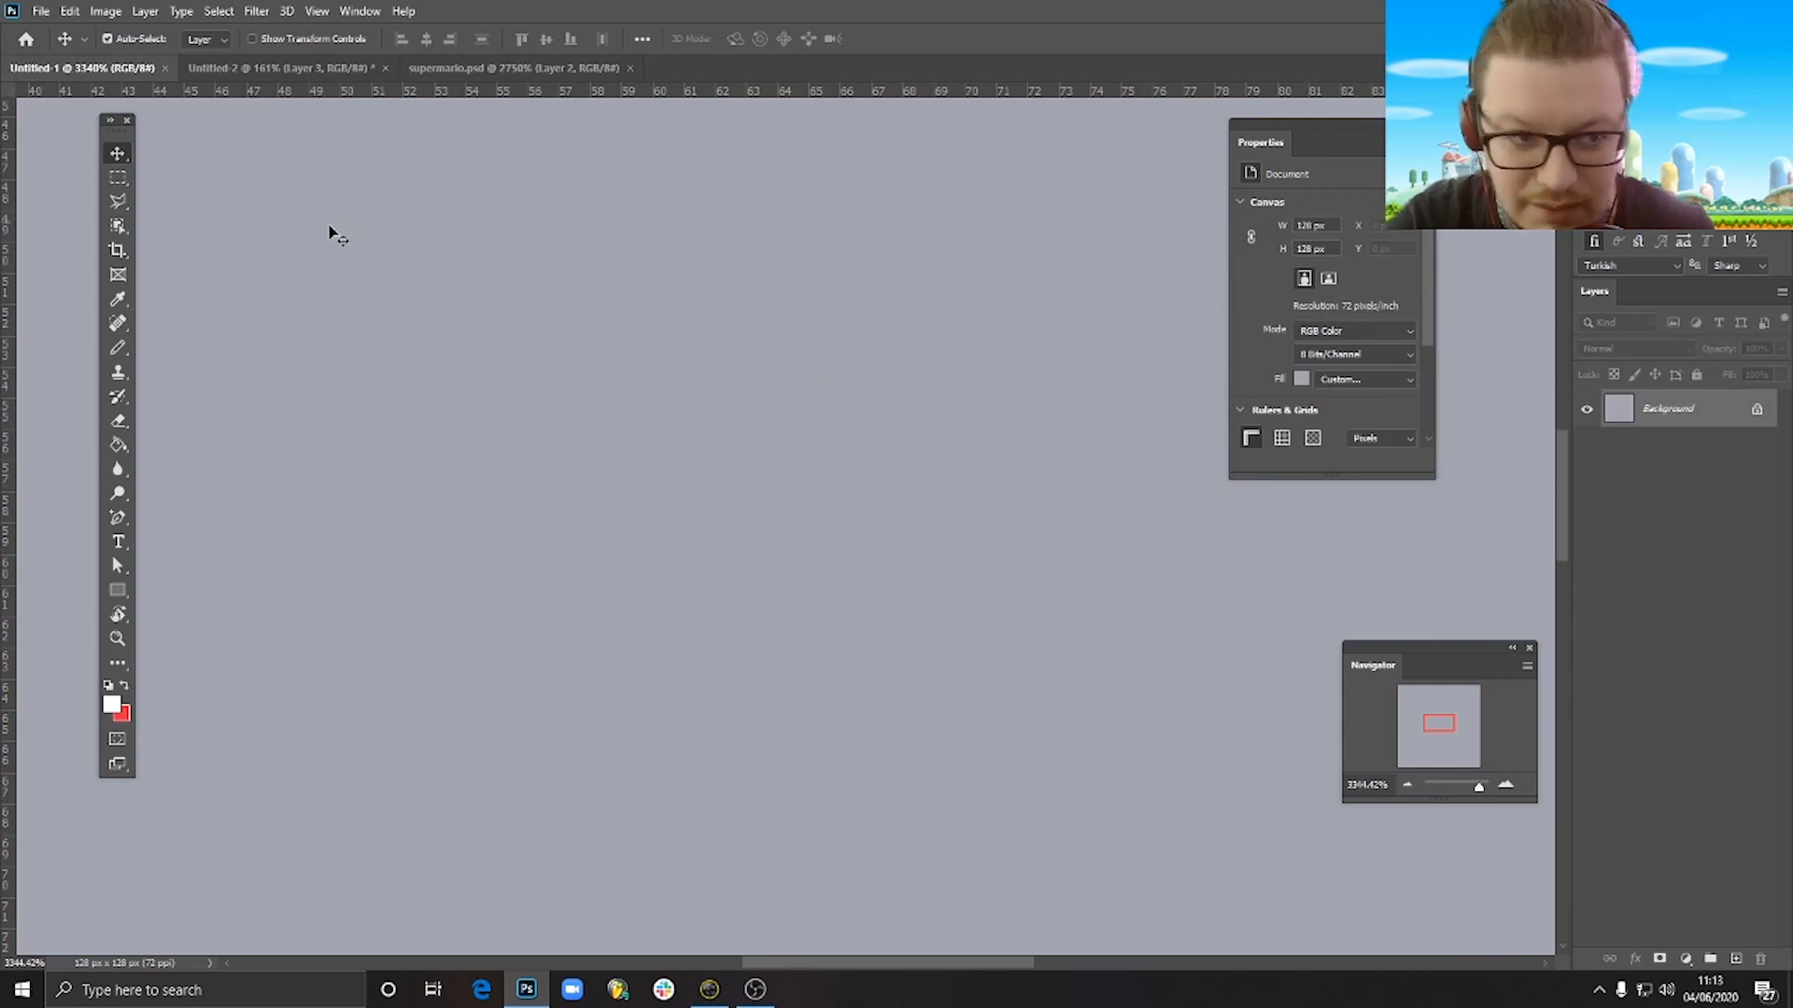
left_click(1736, 959)
double_click(1656, 409)
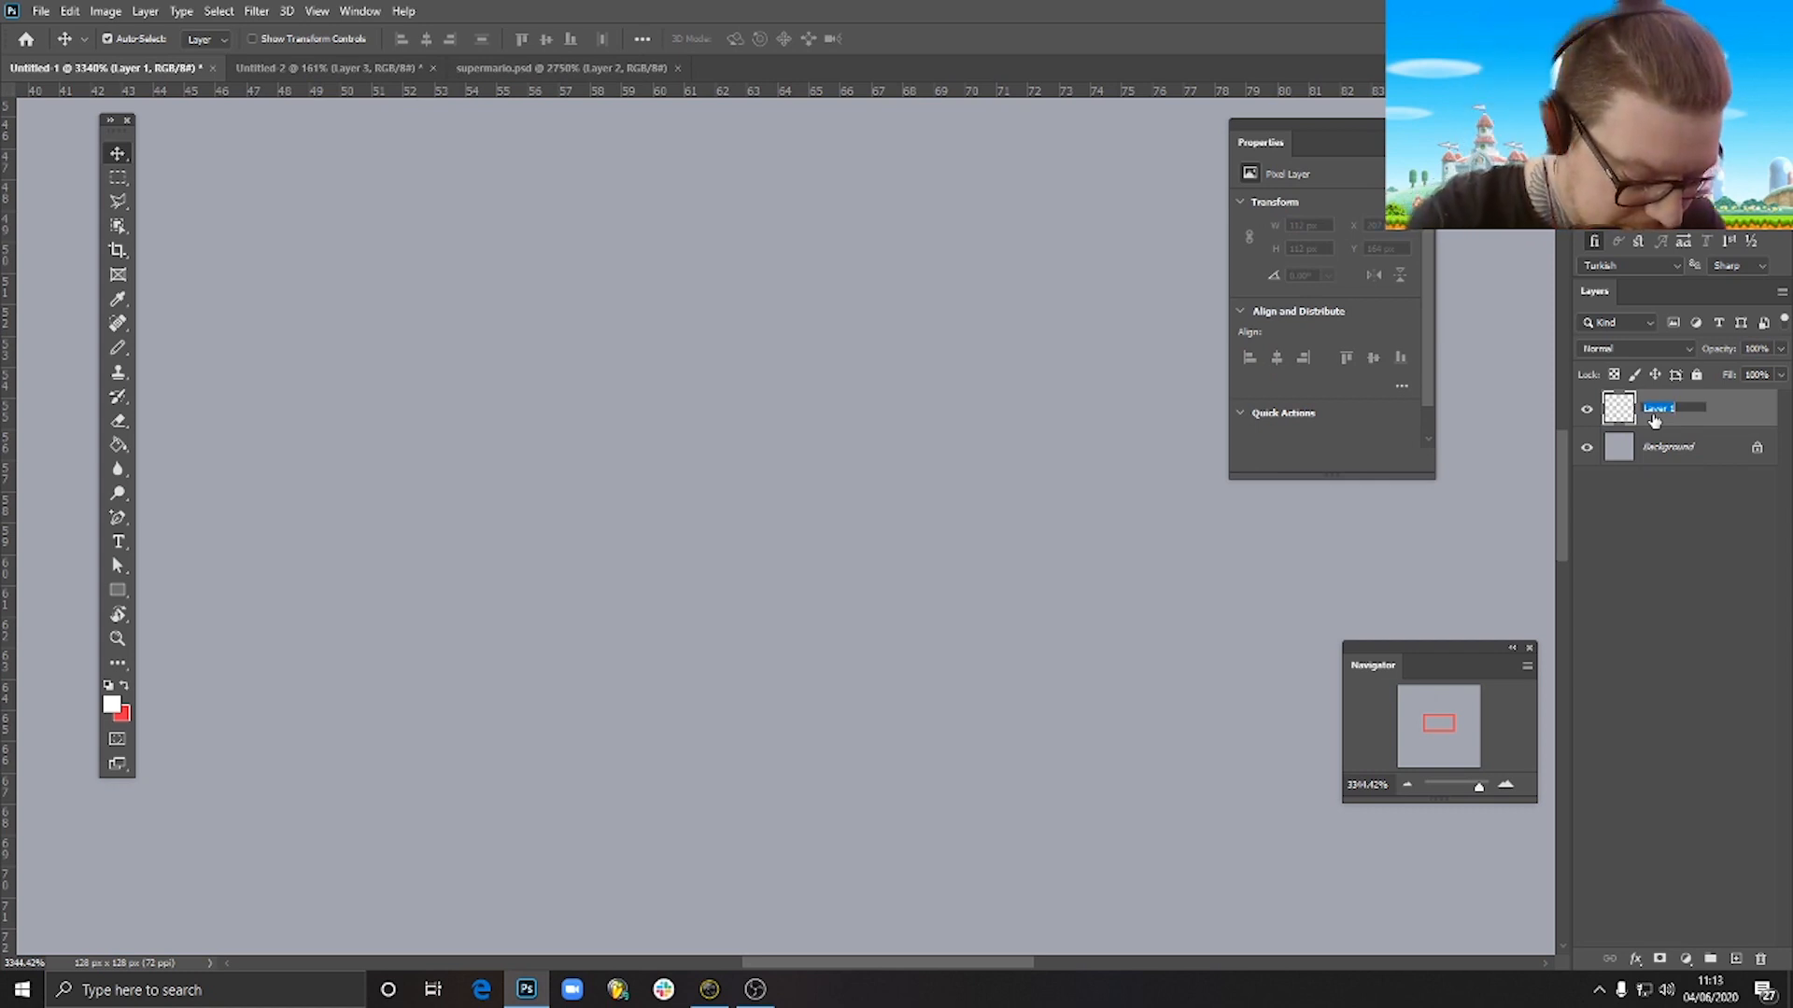
type("mario")
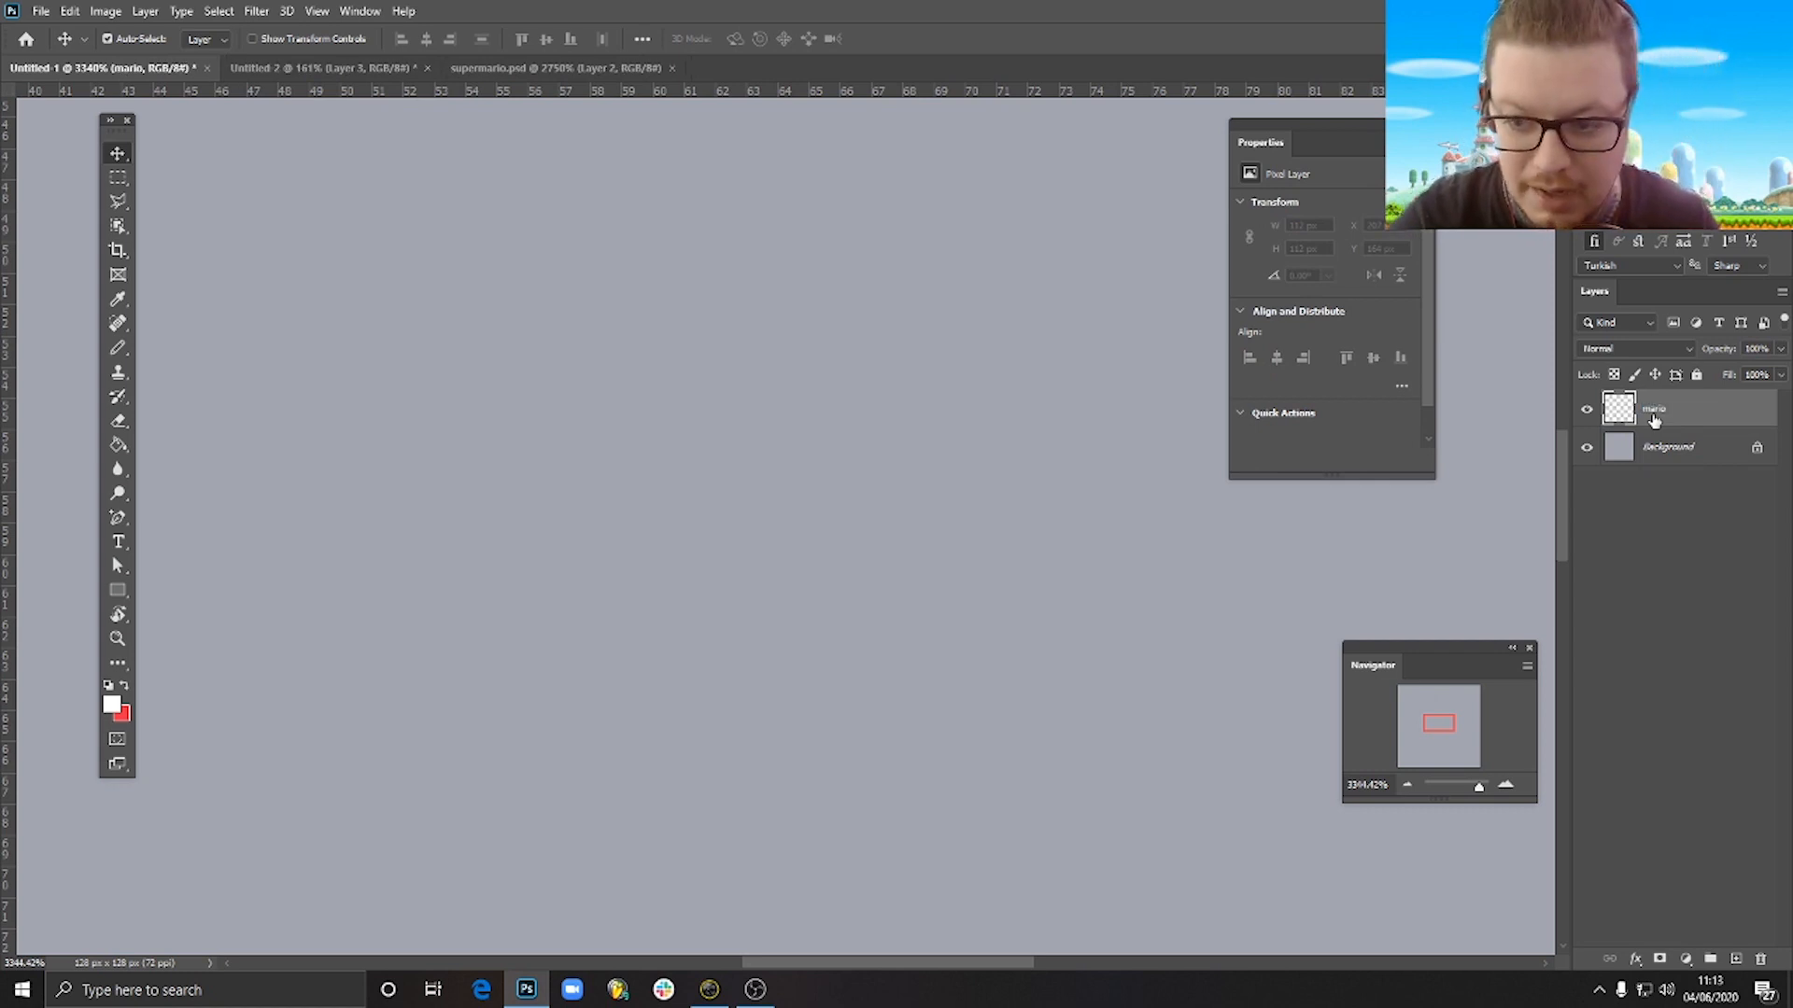
key("Return")
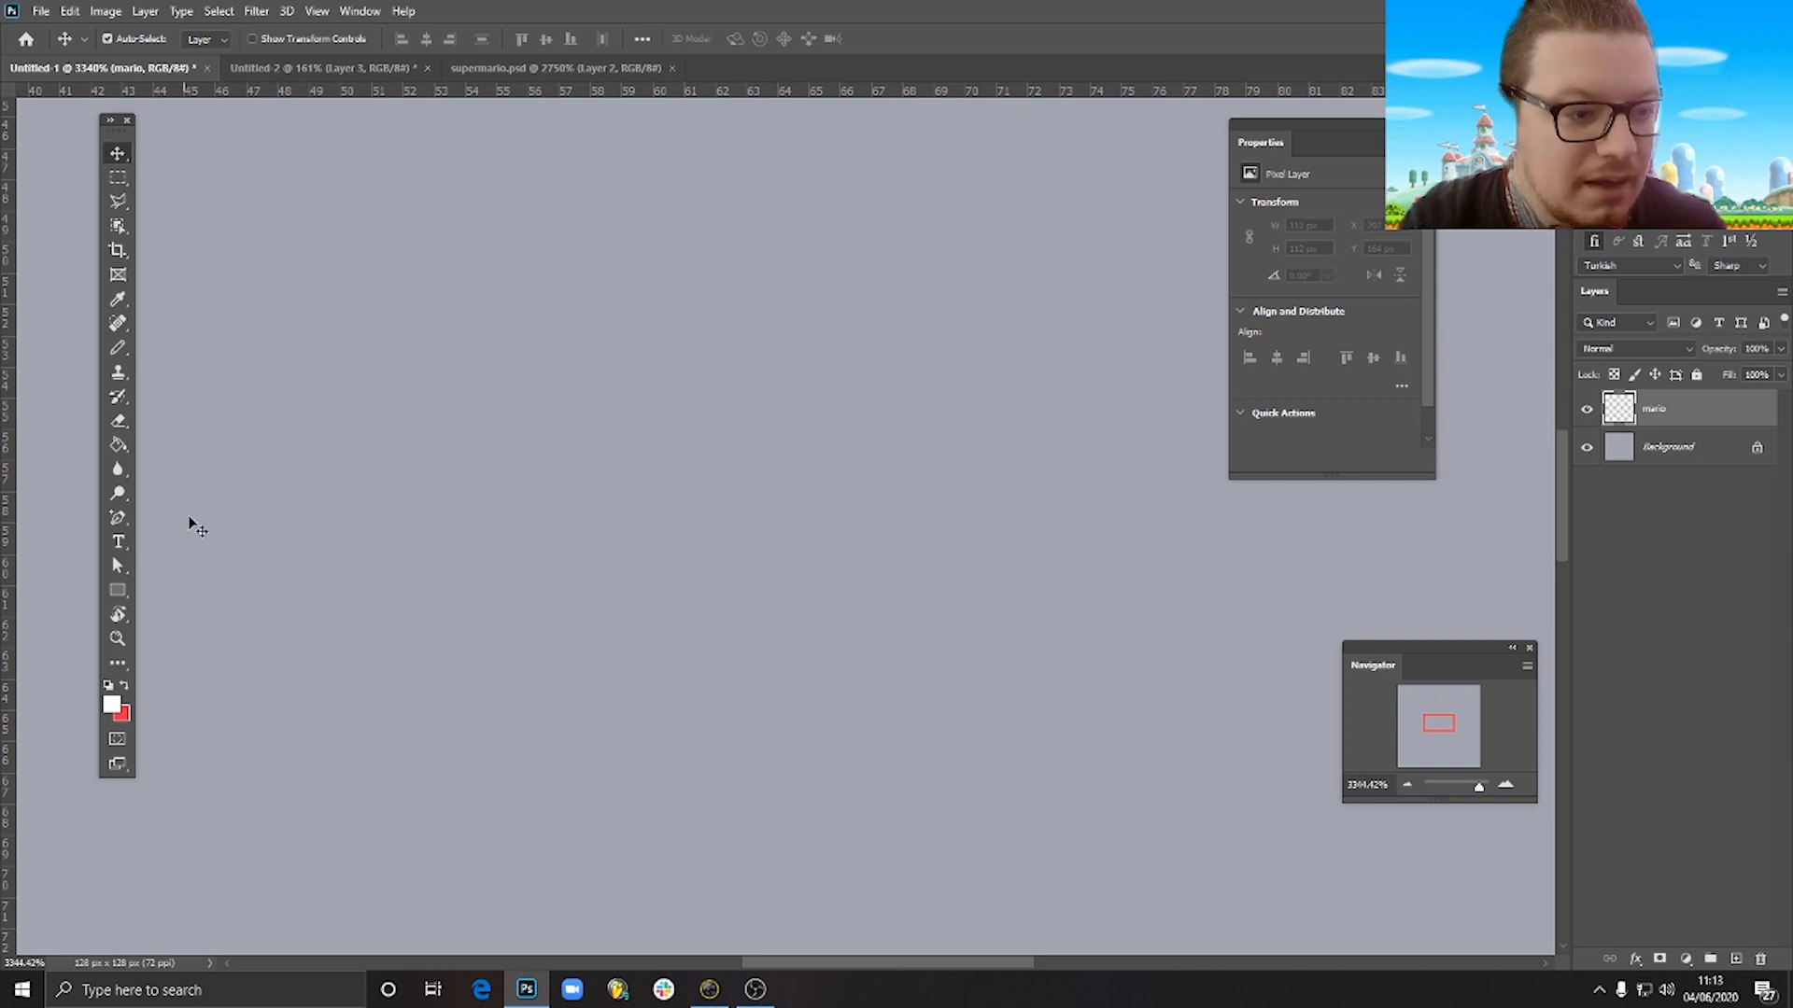
Choose the Pencil tool and set the foreground color to a light yellow skin tone, #fce69b.
left_click(117, 348)
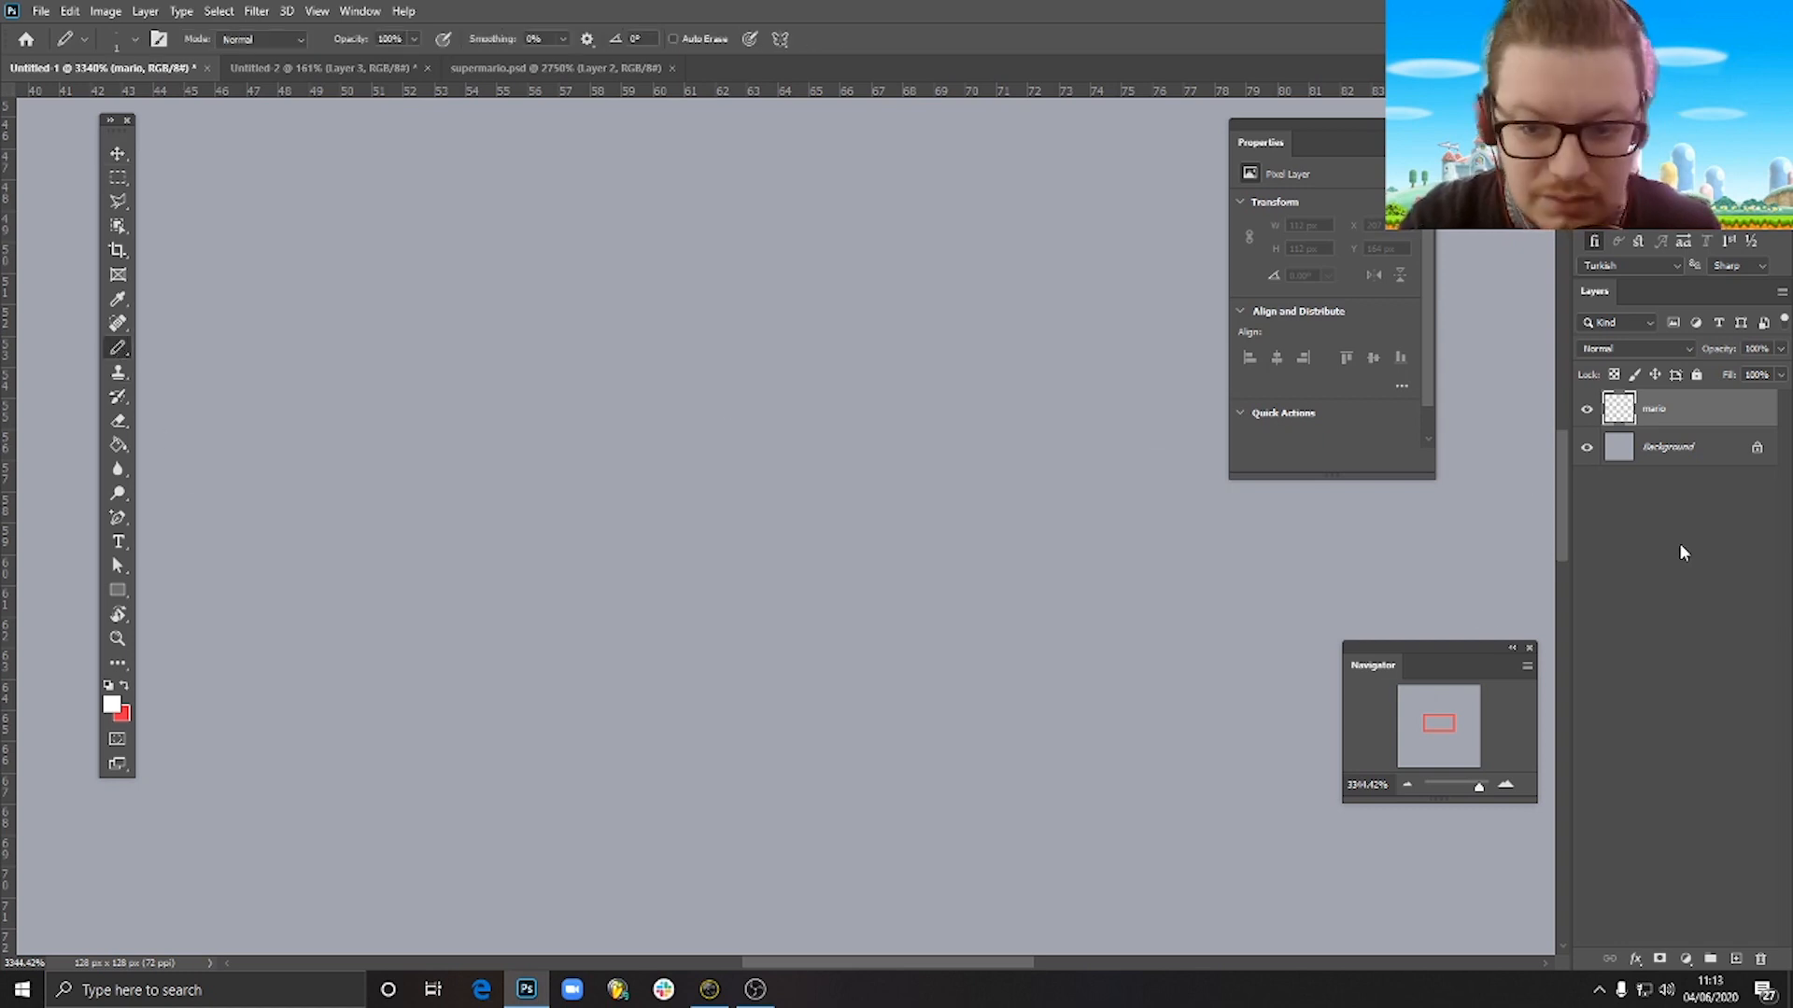
left_click(111, 705)
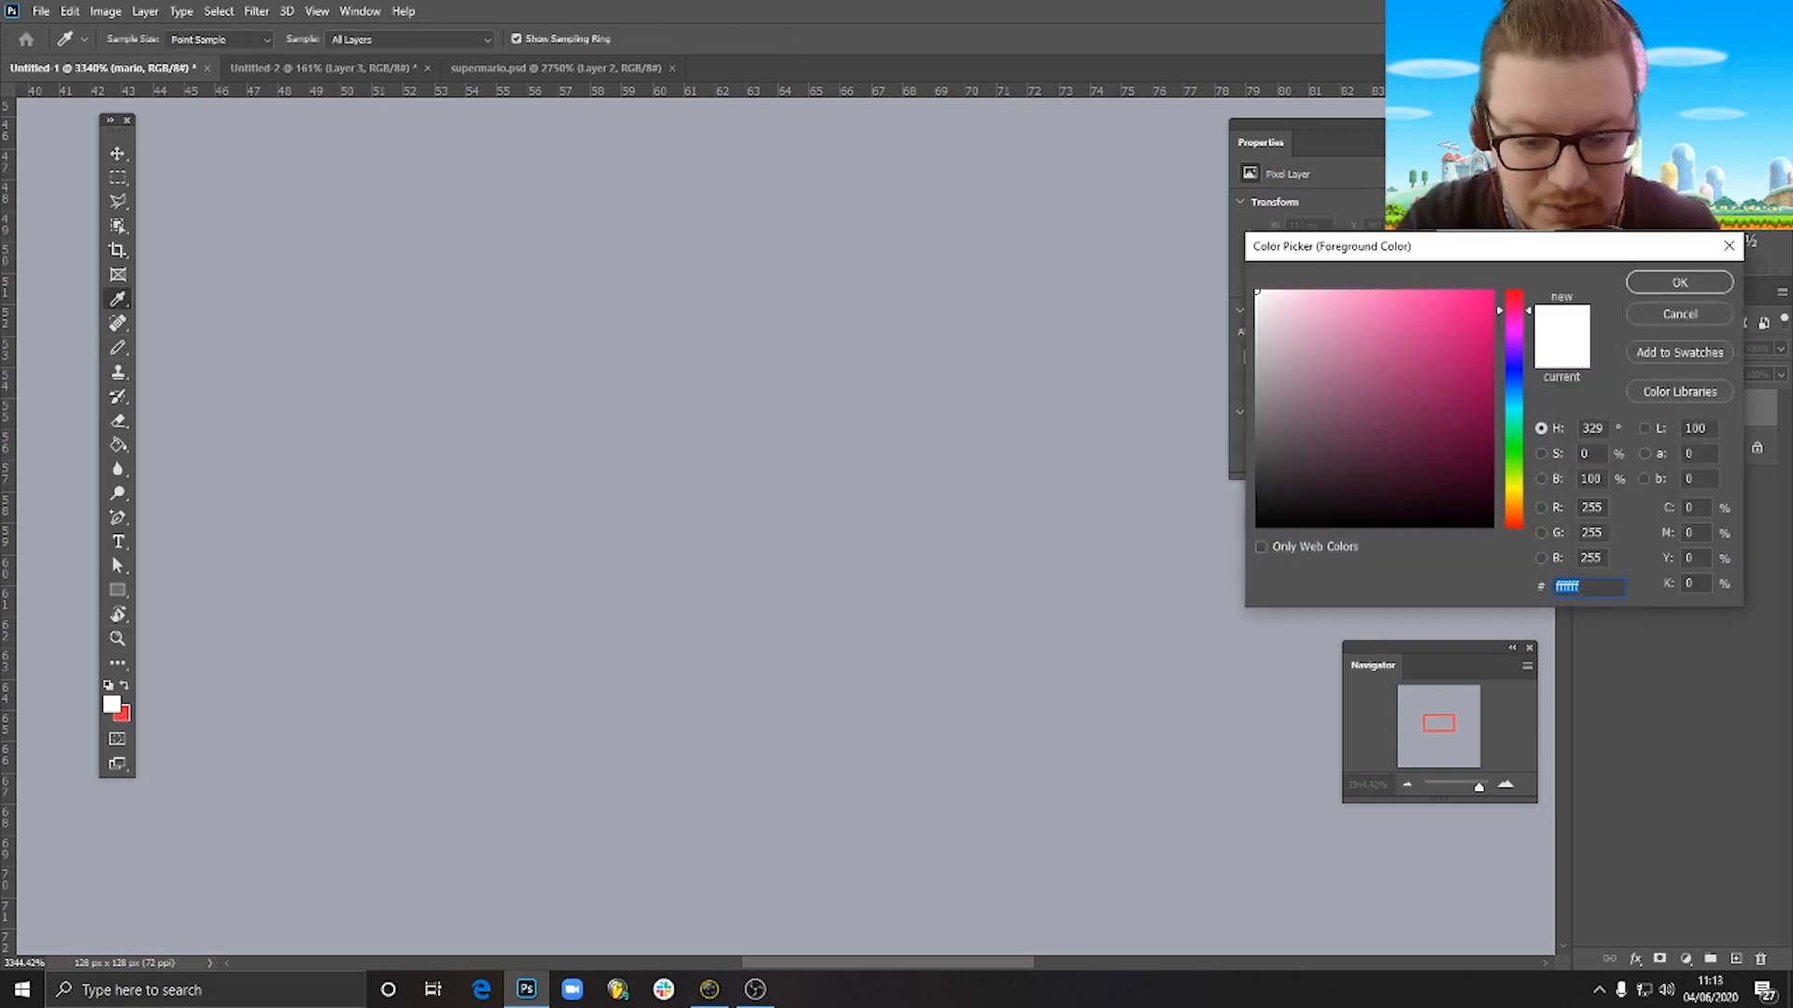
left_click(1521, 502)
left_click_drag(1524, 504, 1529, 495)
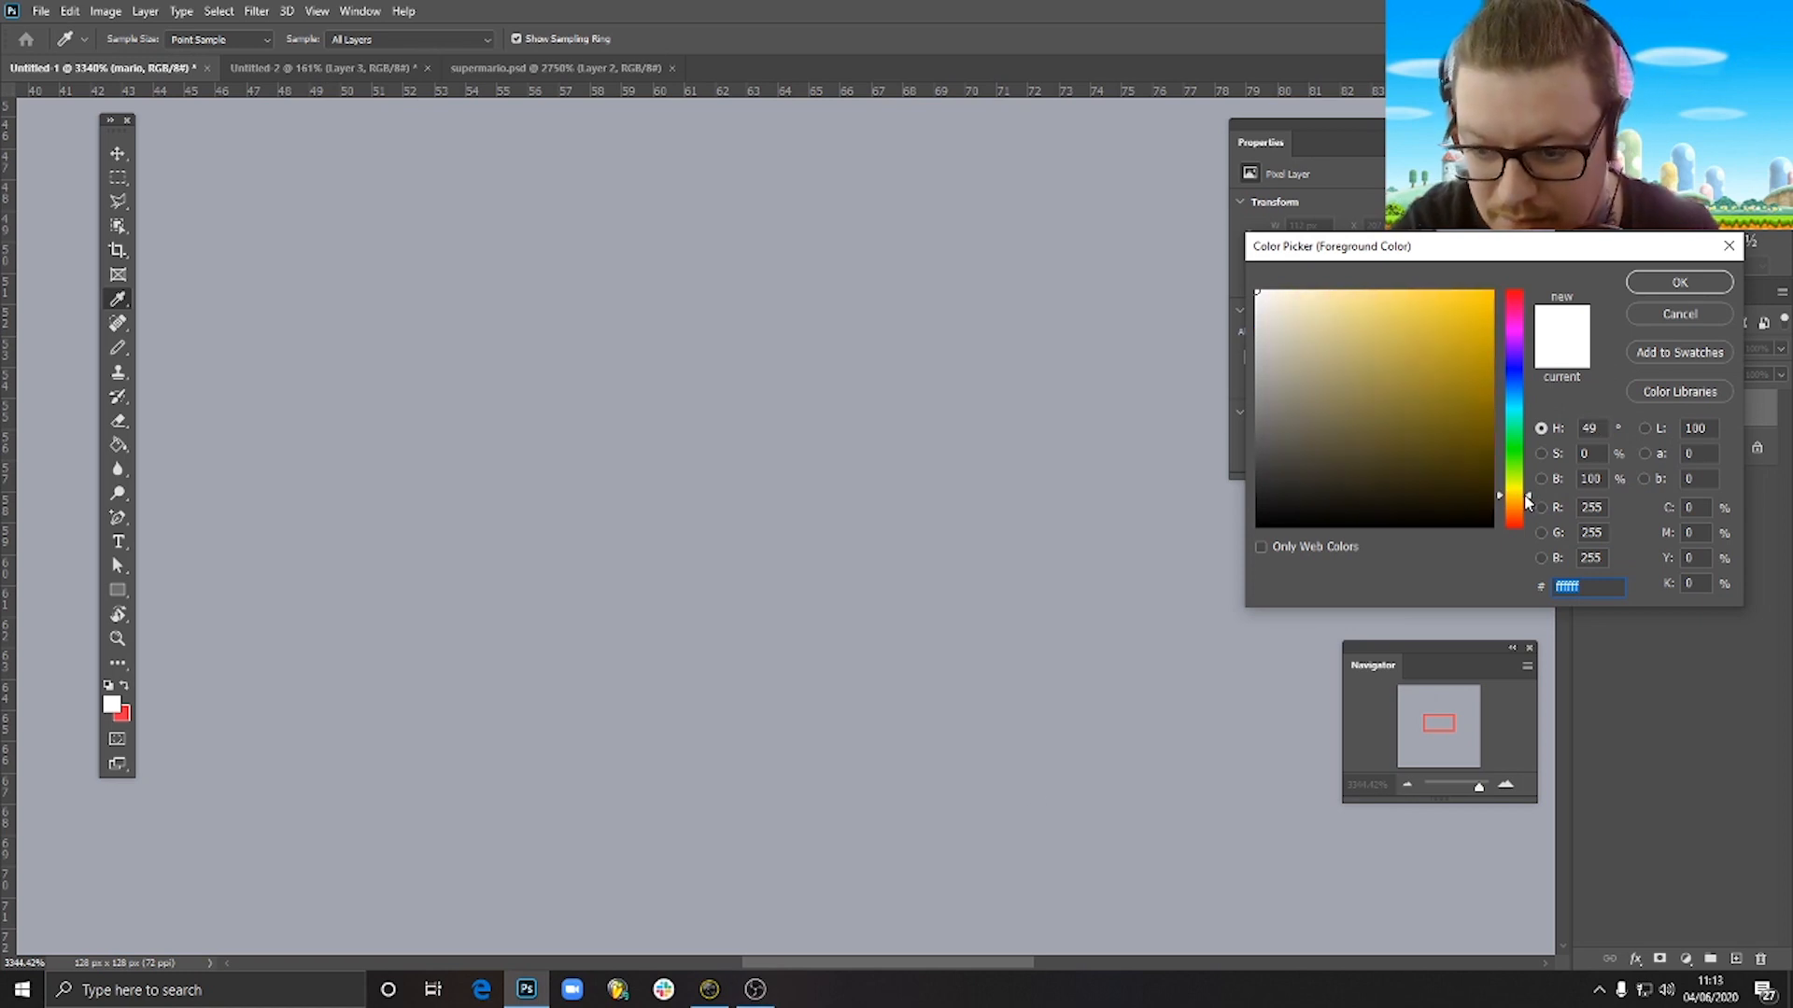
left_click(1354, 299)
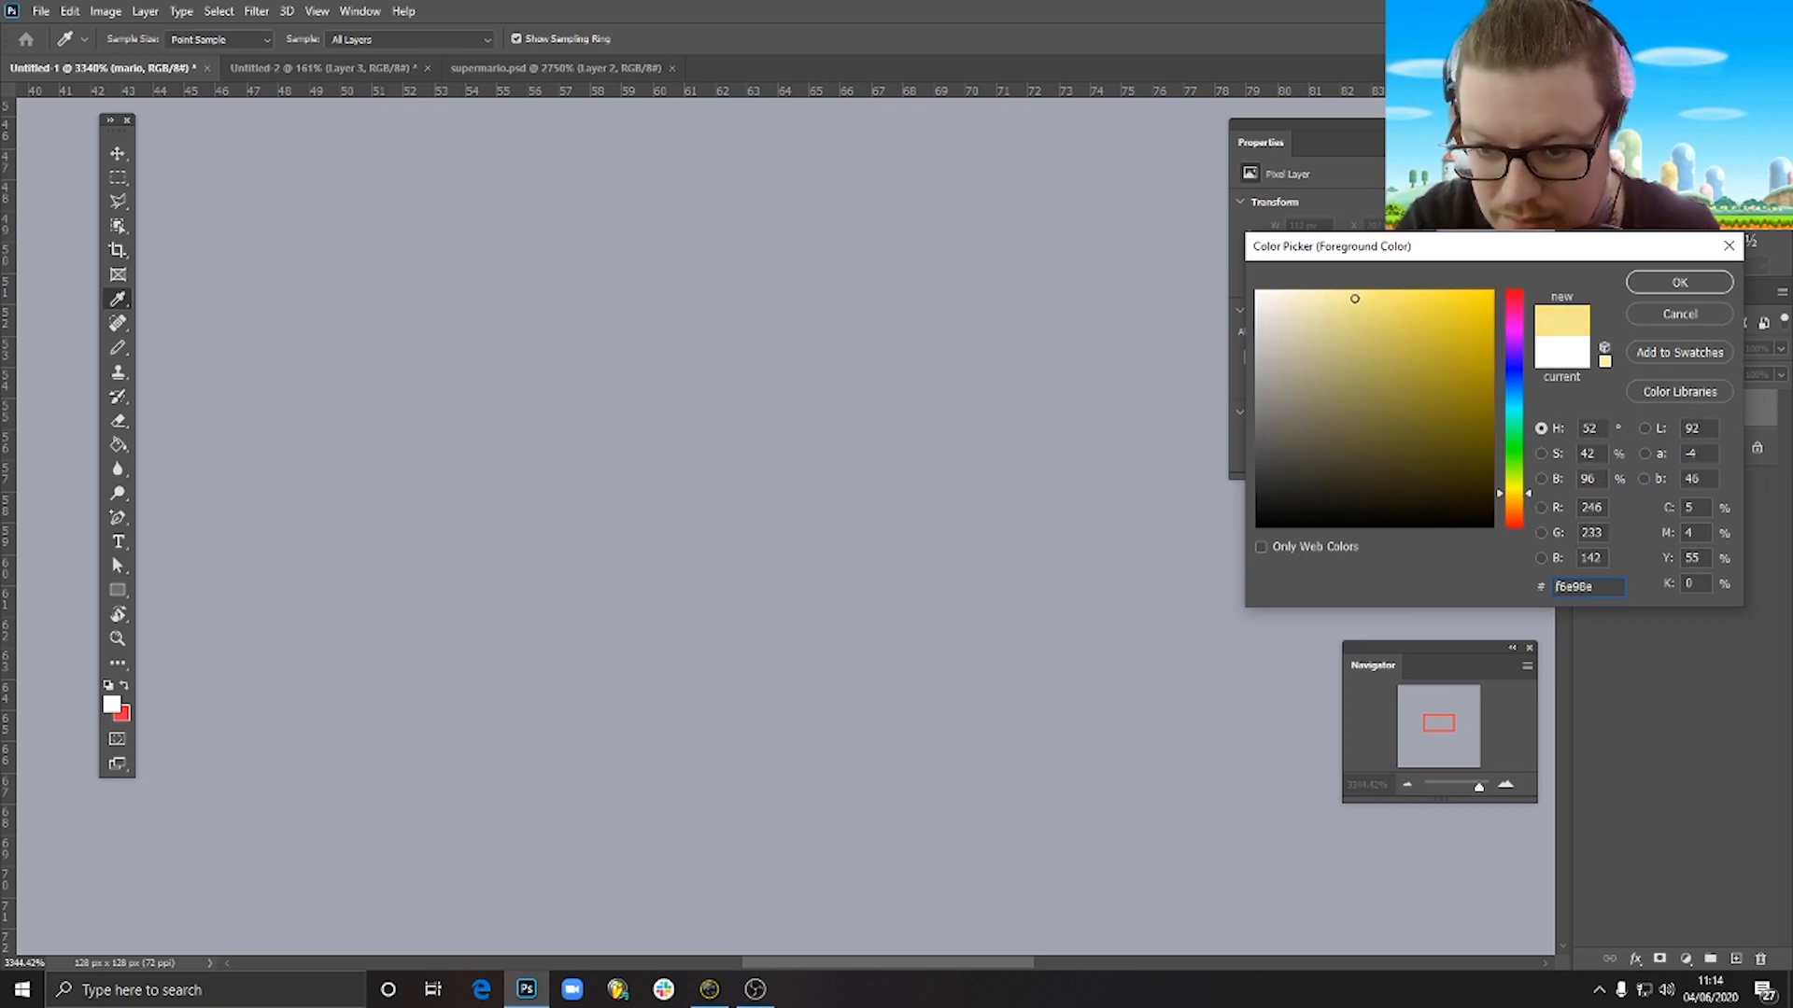
left_click_drag(1517, 496, 1512, 506)
left_click(1356, 313)
left_click(1355, 294)
left_click(1347, 293)
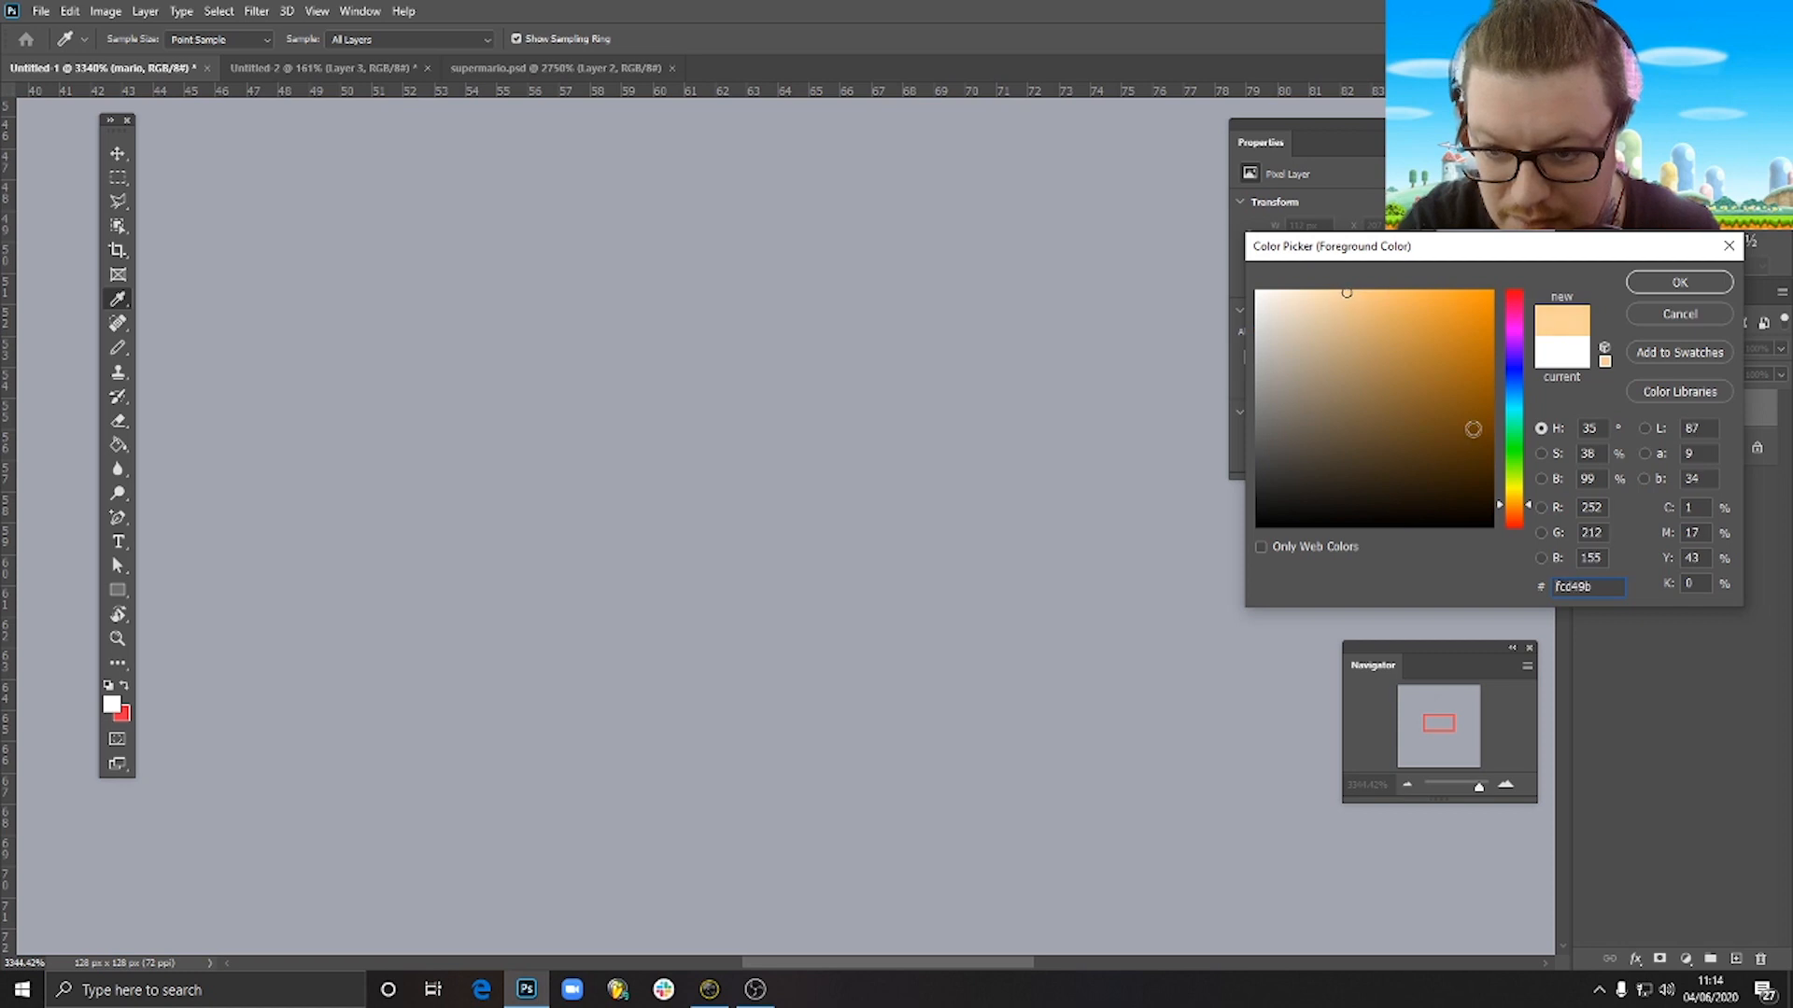
left_click(1528, 497)
left_click_drag(1530, 505, 1532, 500)
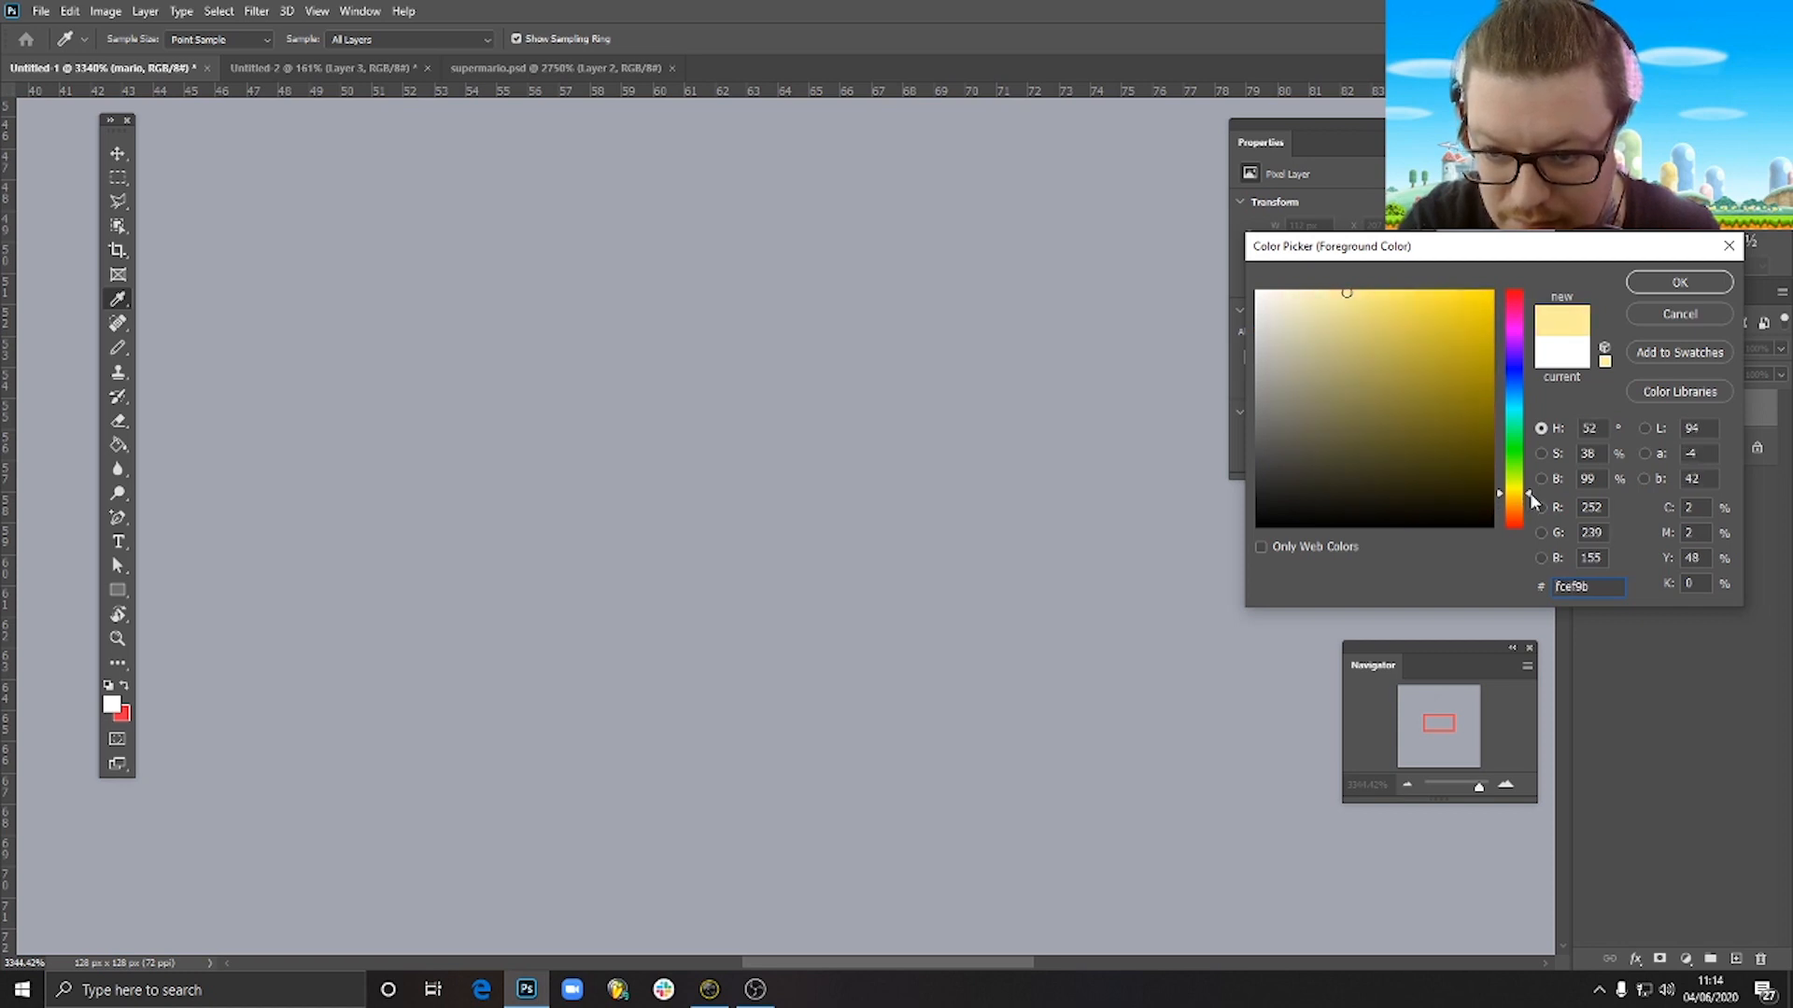
left_click(1648, 285)
Paint a solid light yellow block of 6 × 3 px near the middle of the canvas.
key("b")
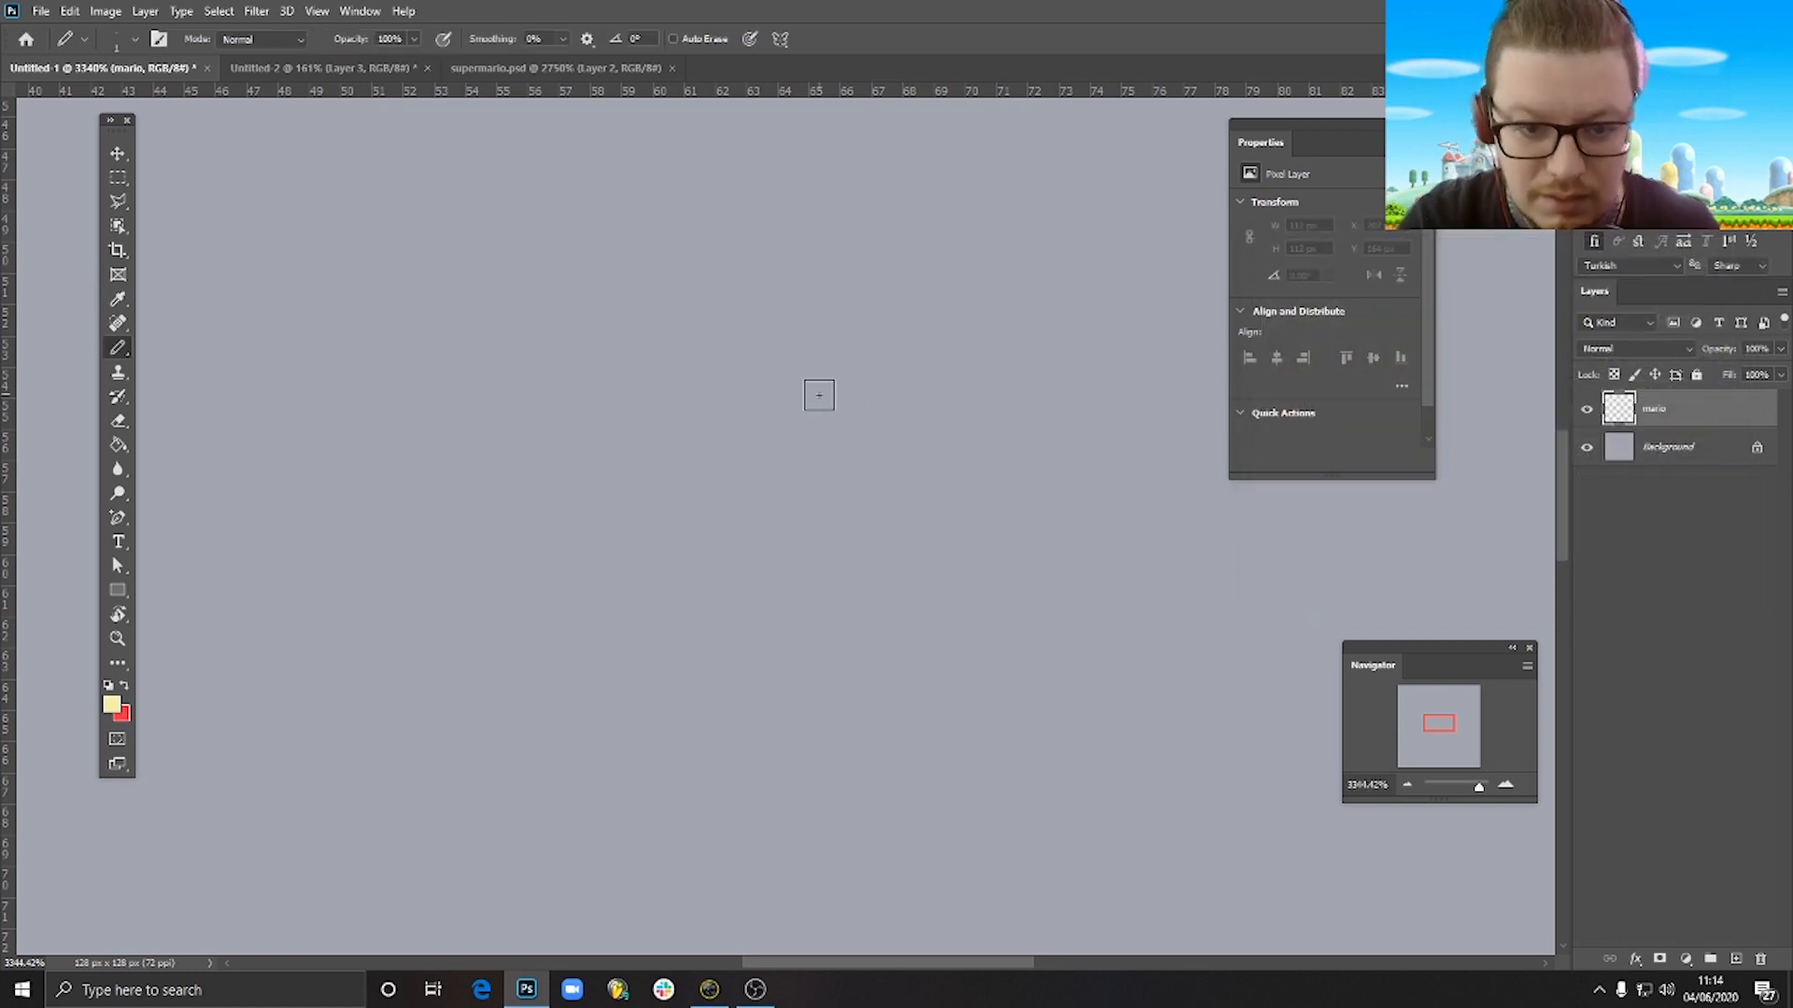
mouse_move(761, 443)
left_mouse_down()
mouse_move(860, 444)
mouse_move(884, 468)
mouse_move(805, 496)
mouse_move(752, 476)
mouse_move(853, 467)
mouse_move(737, 452)
mouse_move(724, 504)
mouse_move(904, 517)
mouse_move(935, 548)
left_mouse_up()
left_click(118, 154)
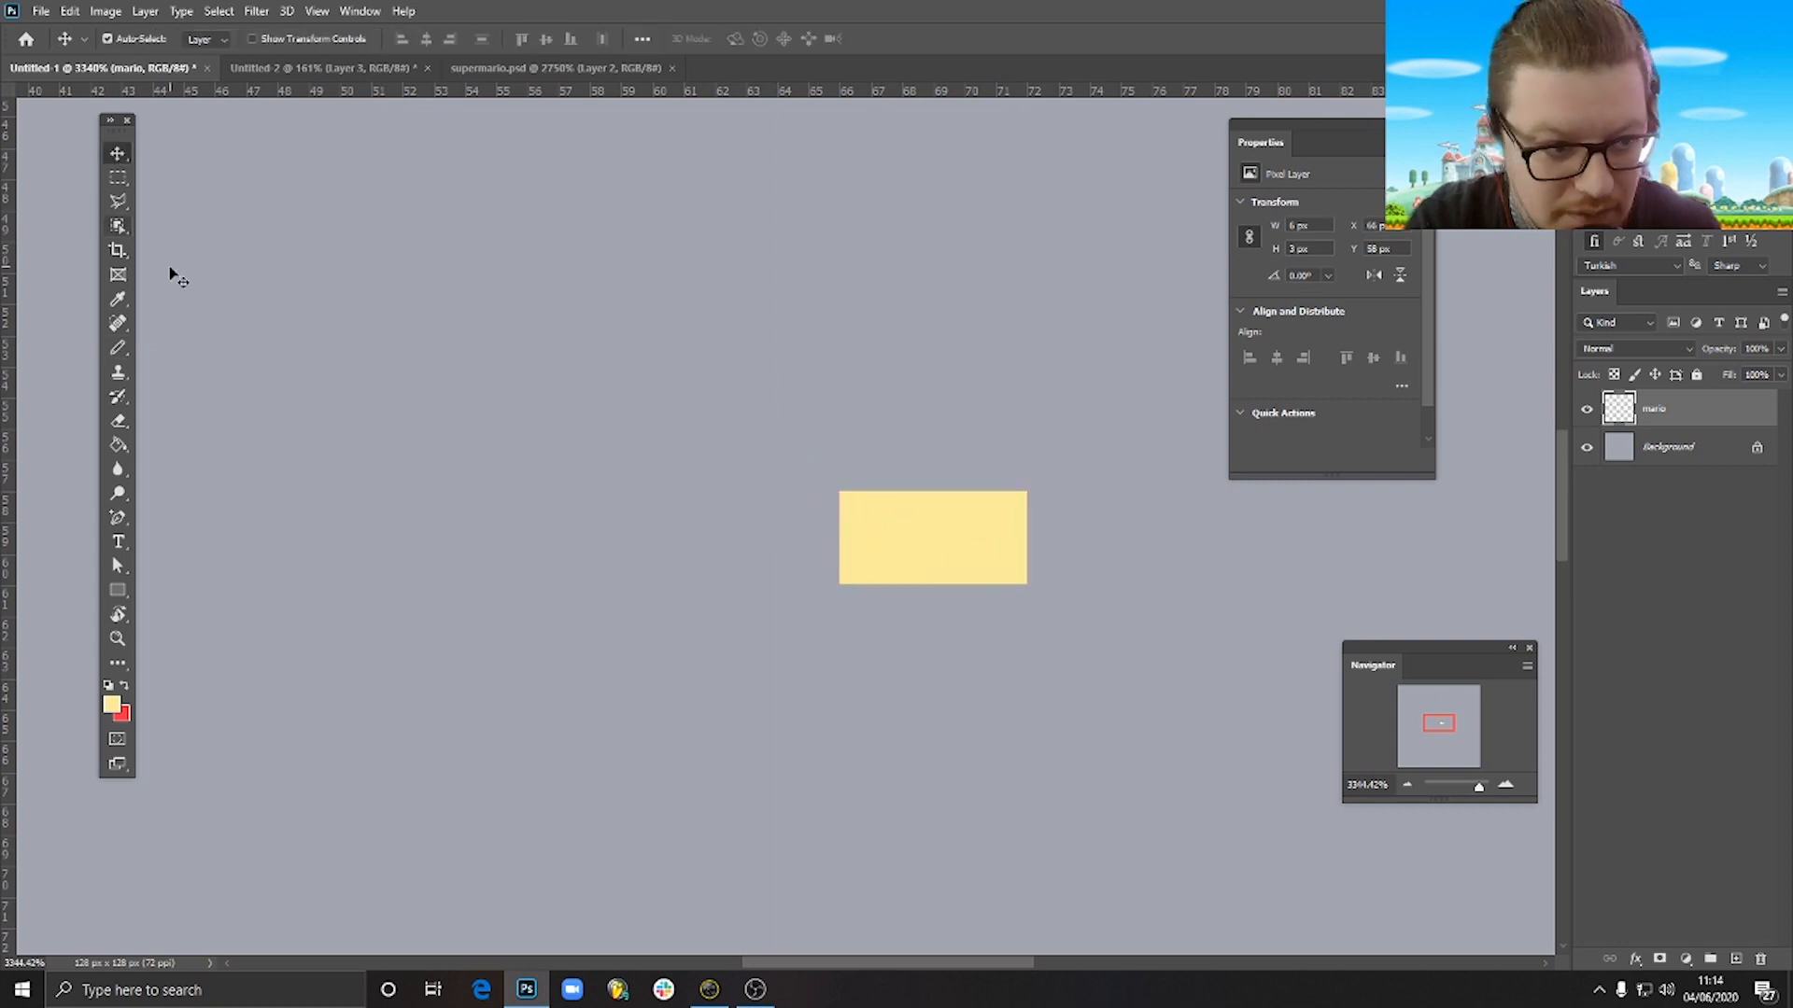
Shade the yellow block's left column and bottom row with the Pencil in light orange, #f6bd7f.
left_click(118, 347)
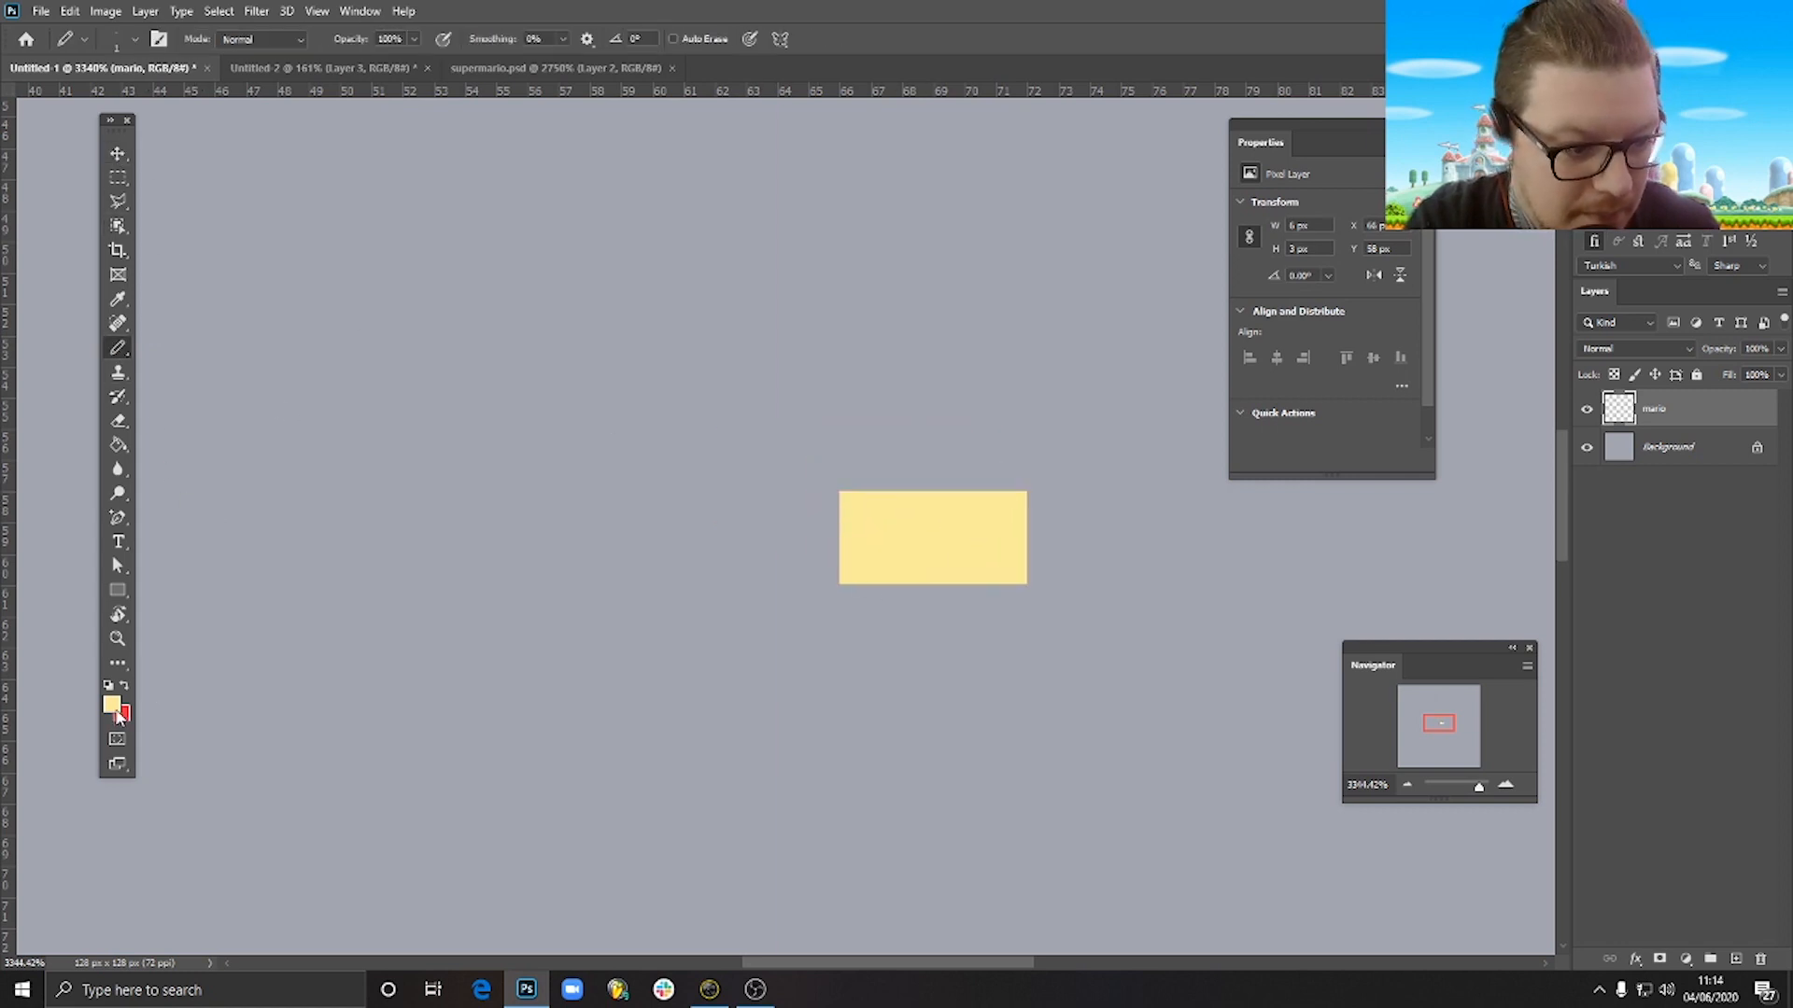
left_click(112, 705)
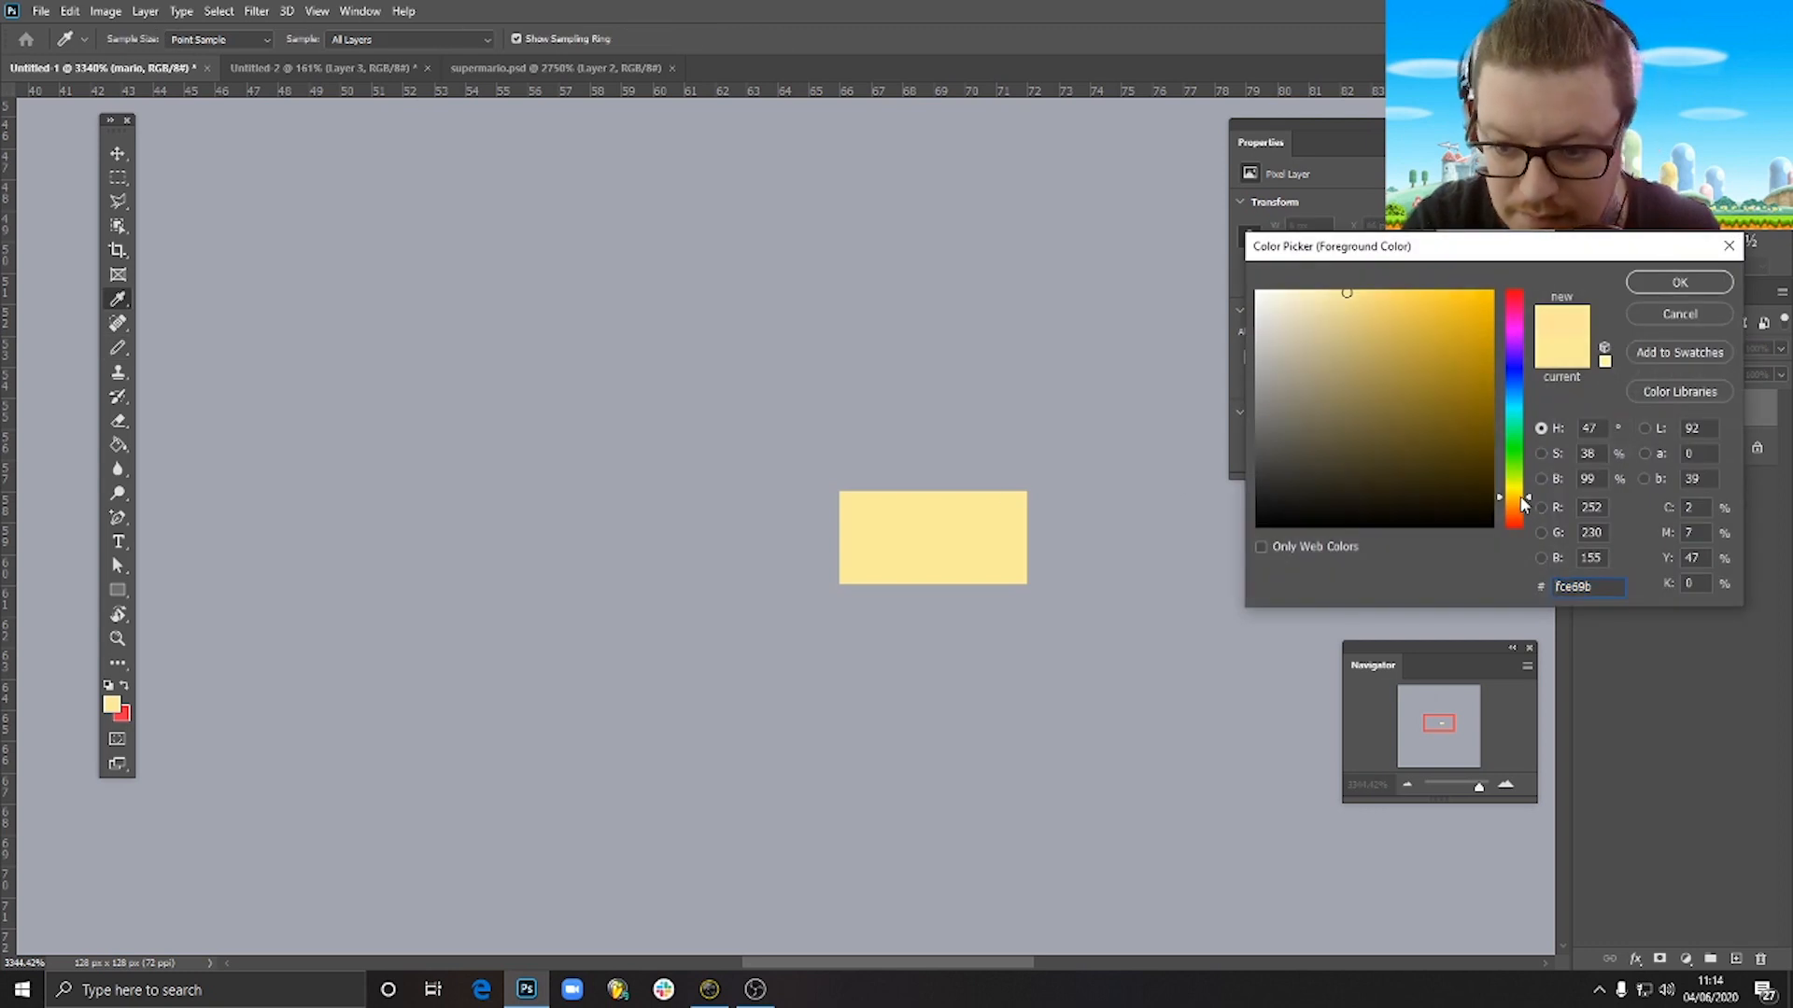
left_click(1519, 503)
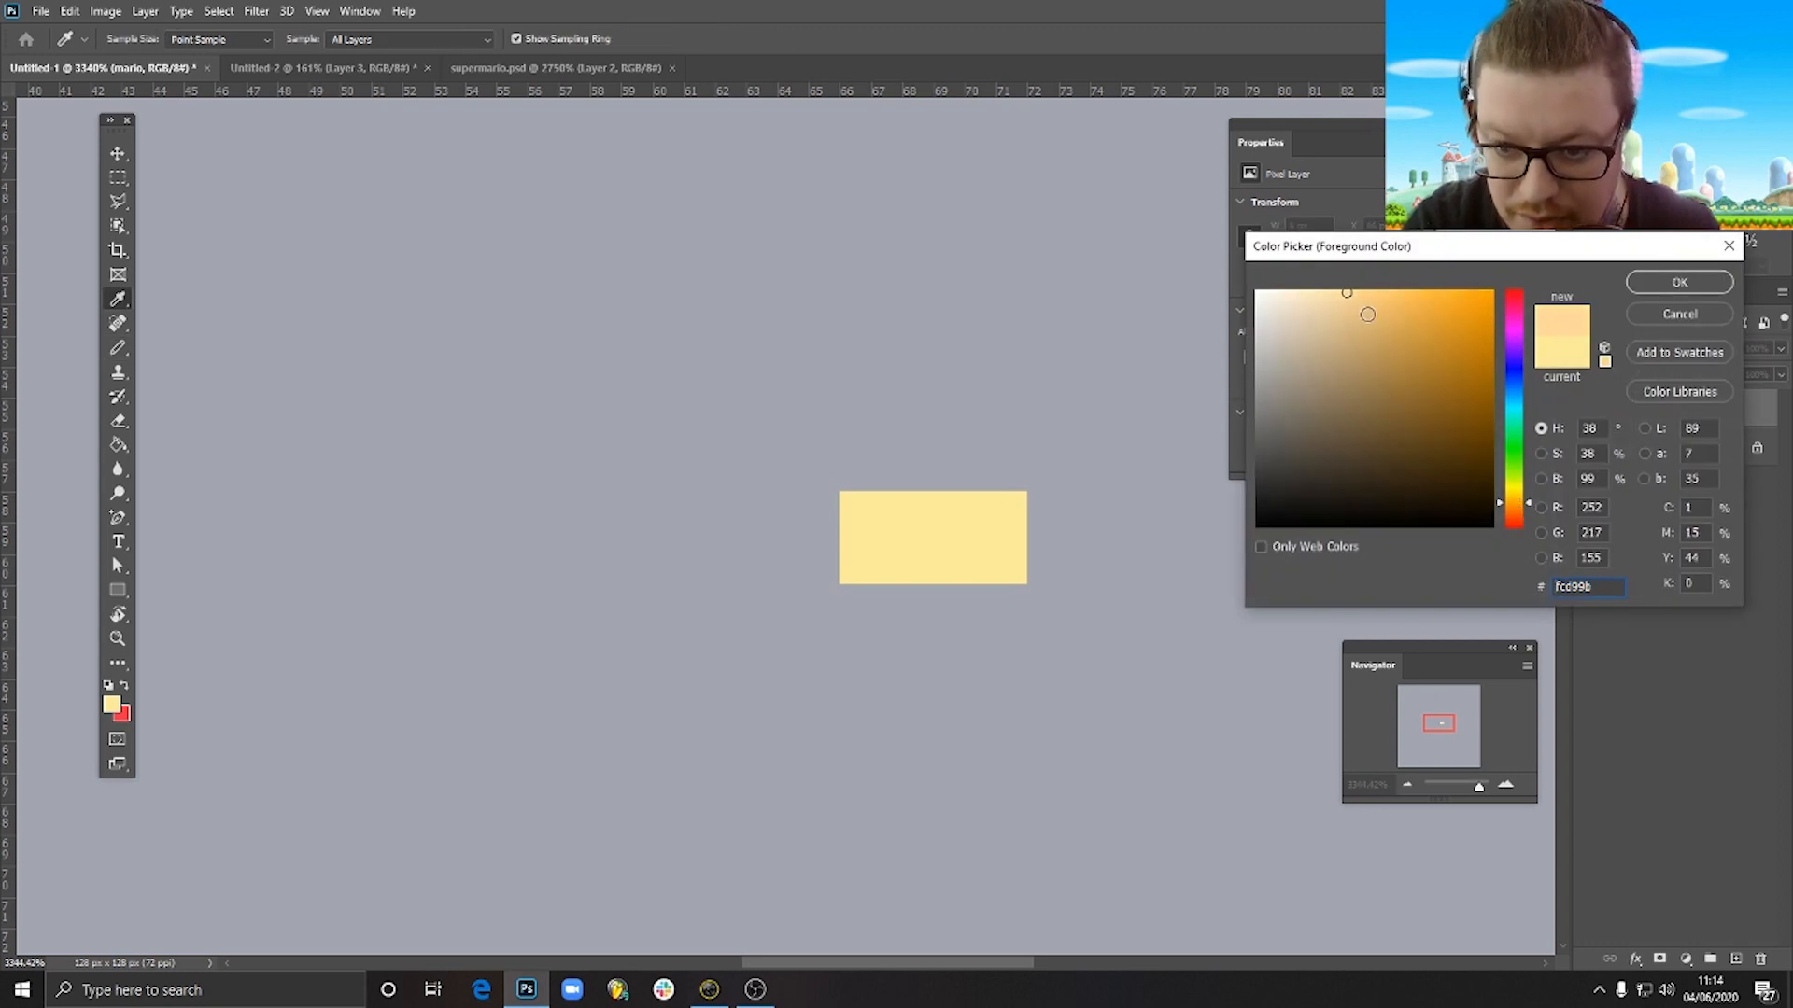
left_click(1377, 304)
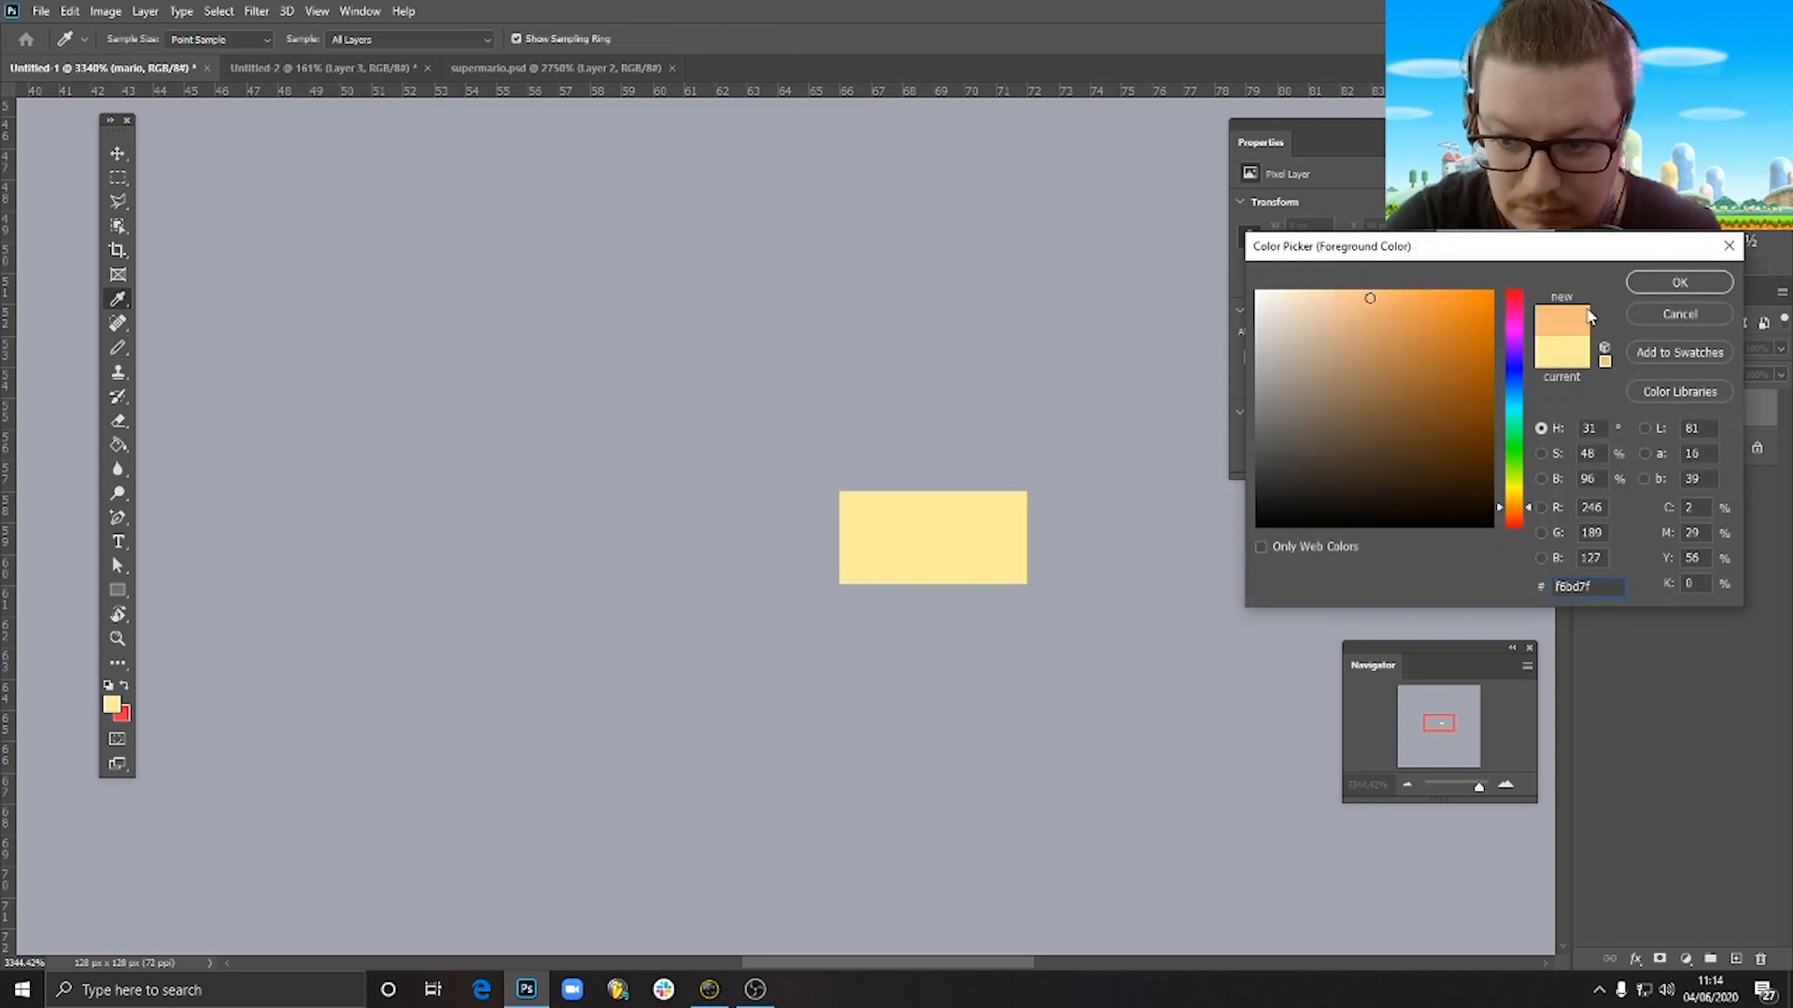
left_click(1681, 283)
key("b")
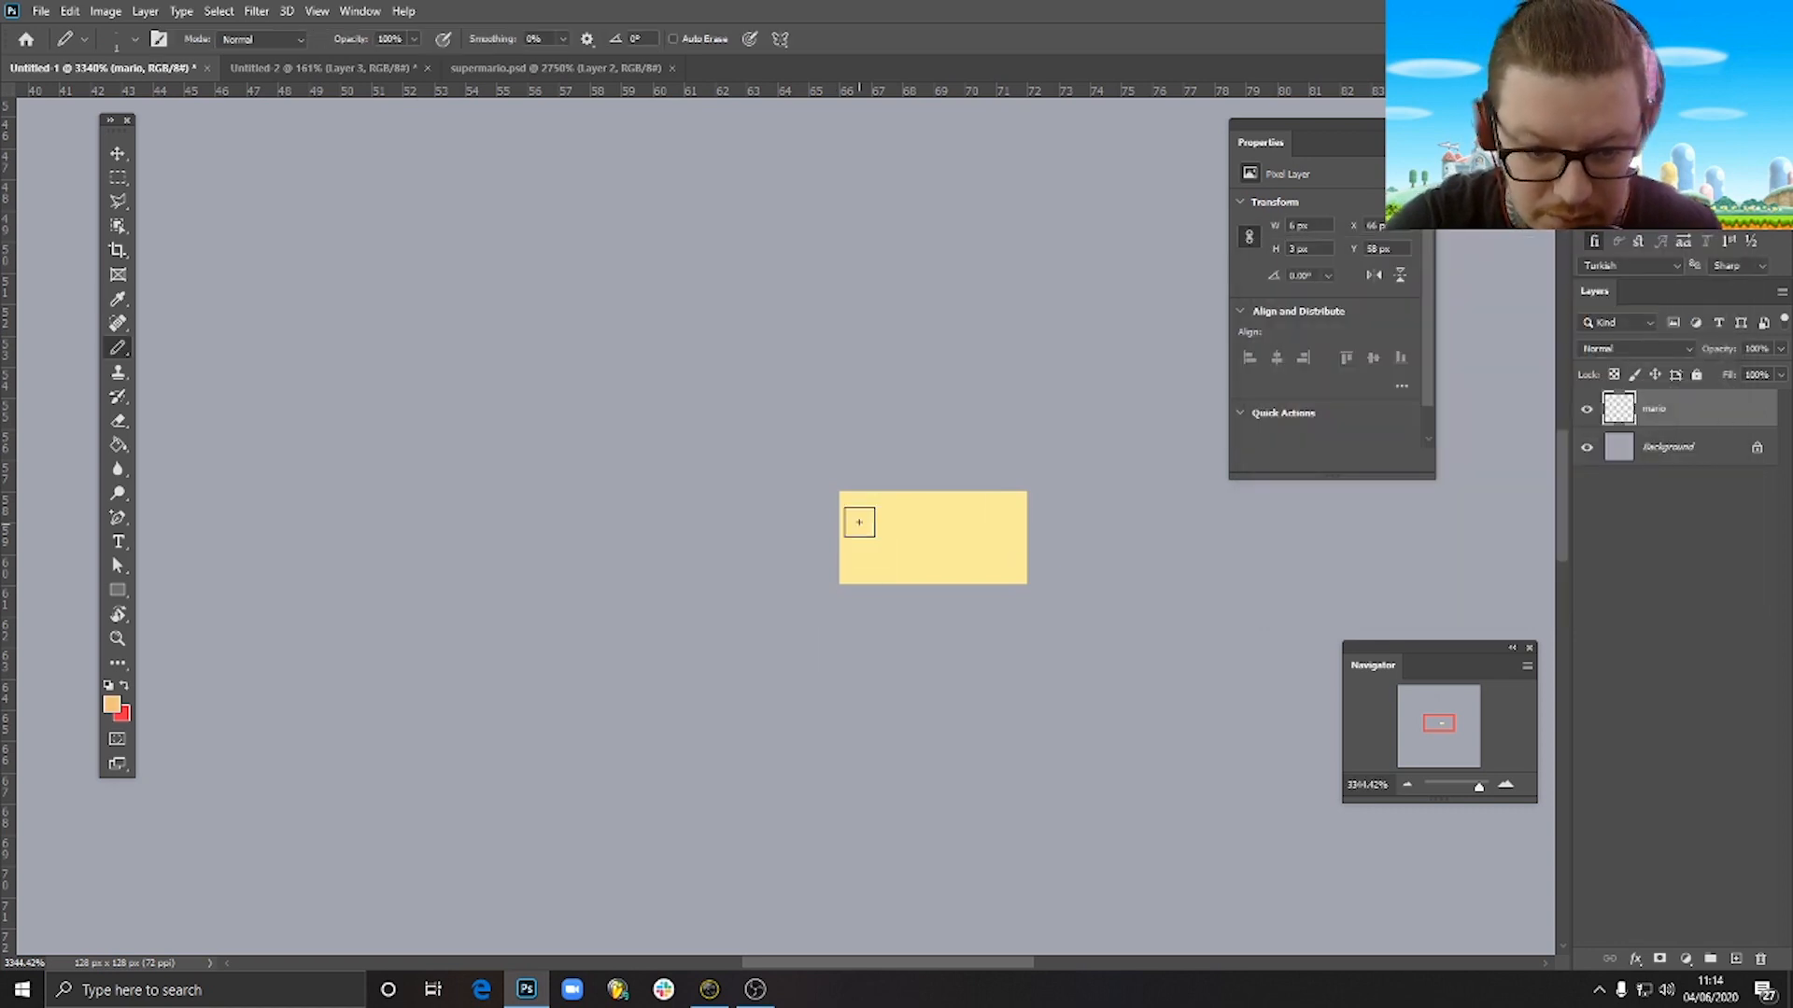
mouse_move(866, 514)
left_mouse_down()
mouse_move(871, 560)
mouse_move(1005, 566)
left_mouse_up()
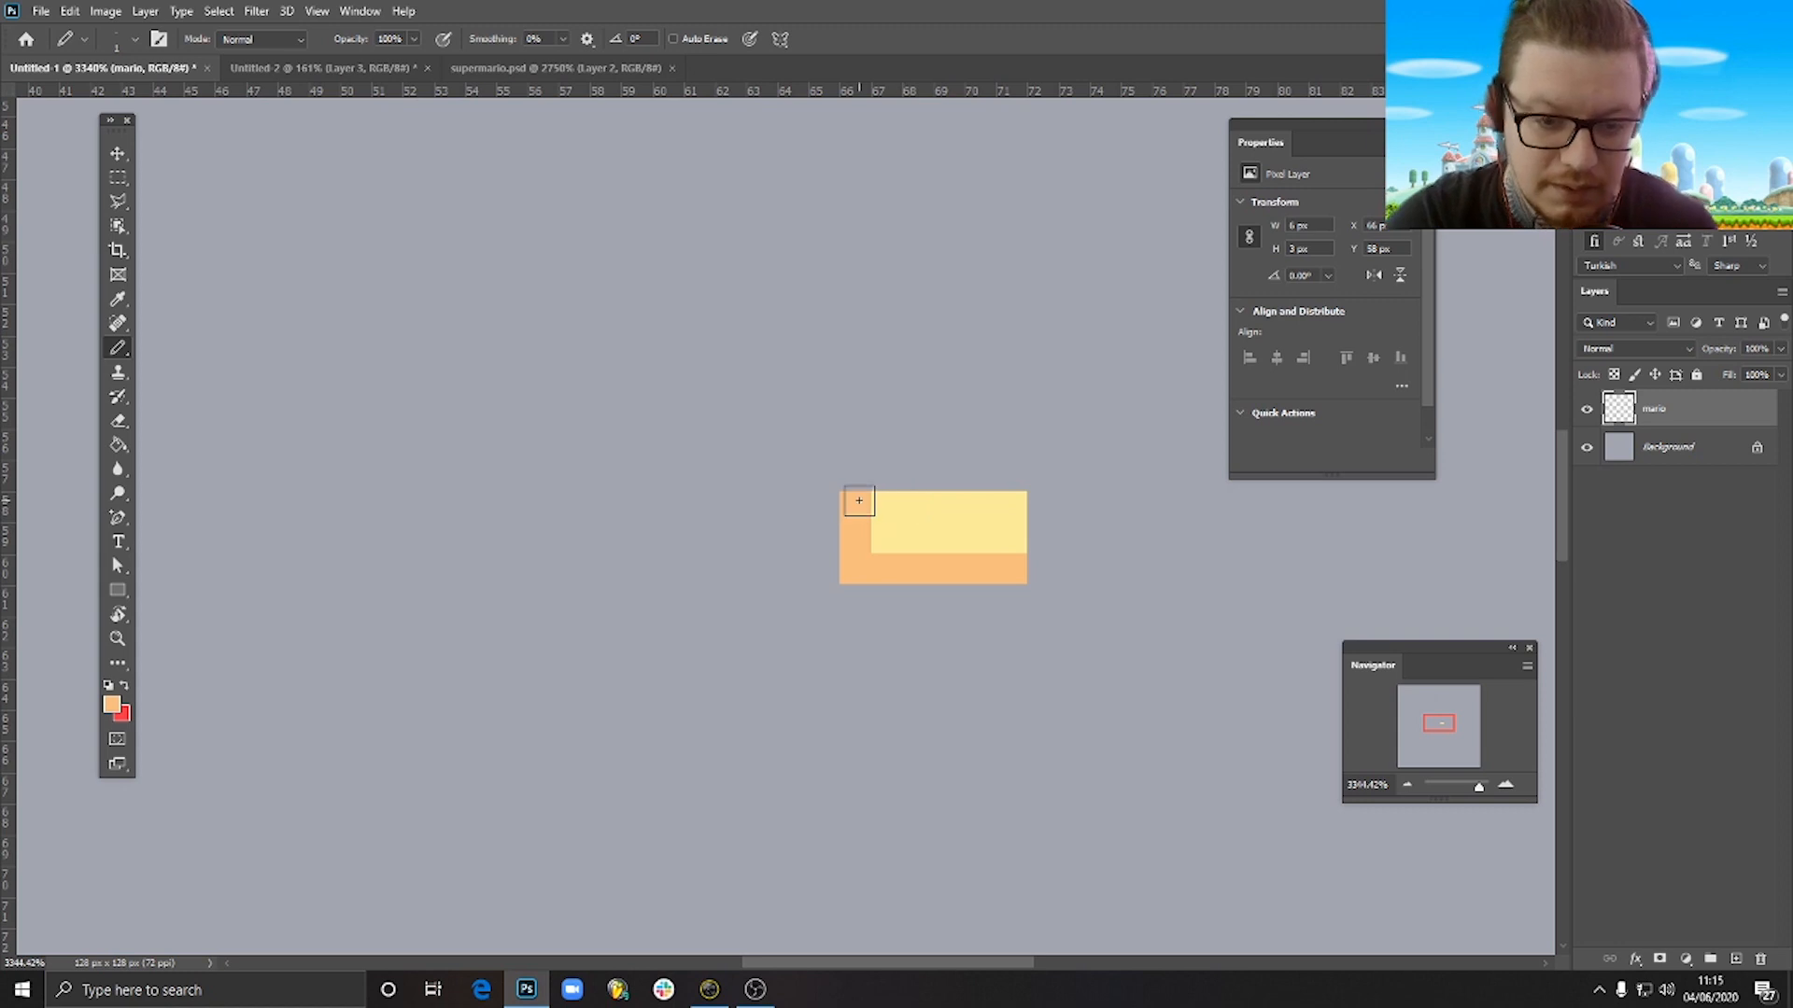
Erase the block's top pixel row and recolor its shading salmon red and its highlight pale yellow, #f4e69a.
key("e")
left_click_drag(843, 504, 1055, 499)
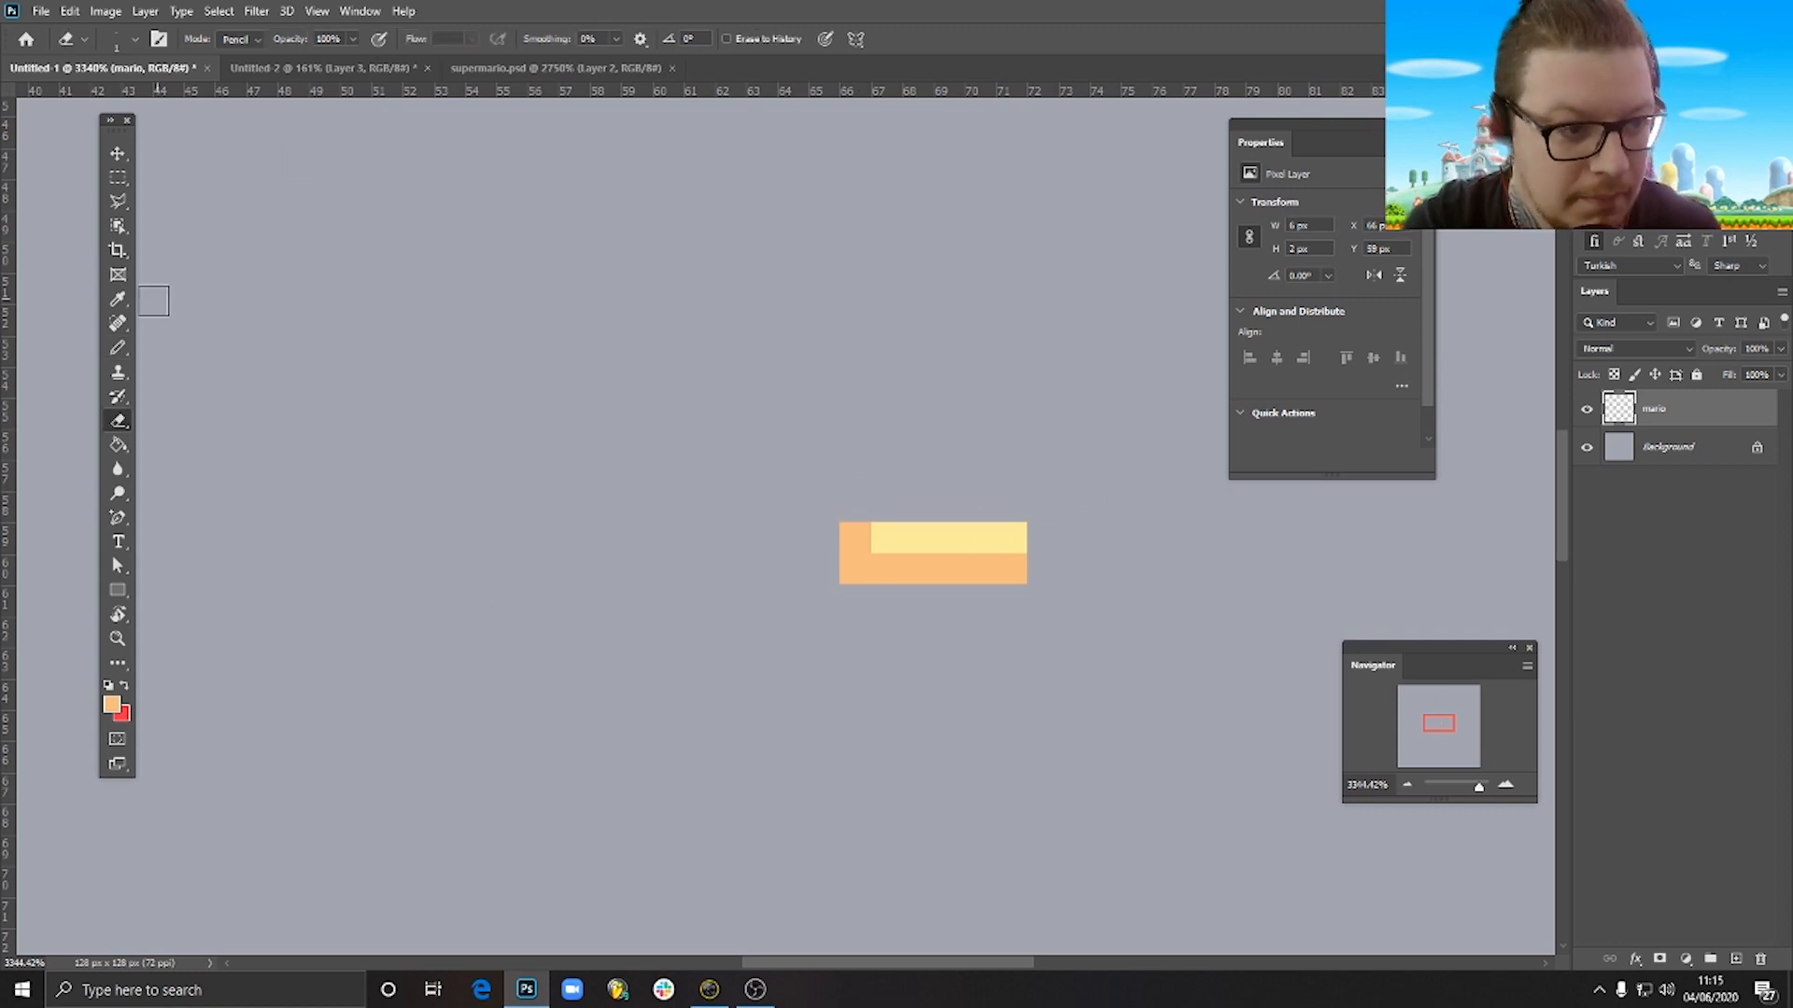
left_click(118, 348)
left_click(114, 705)
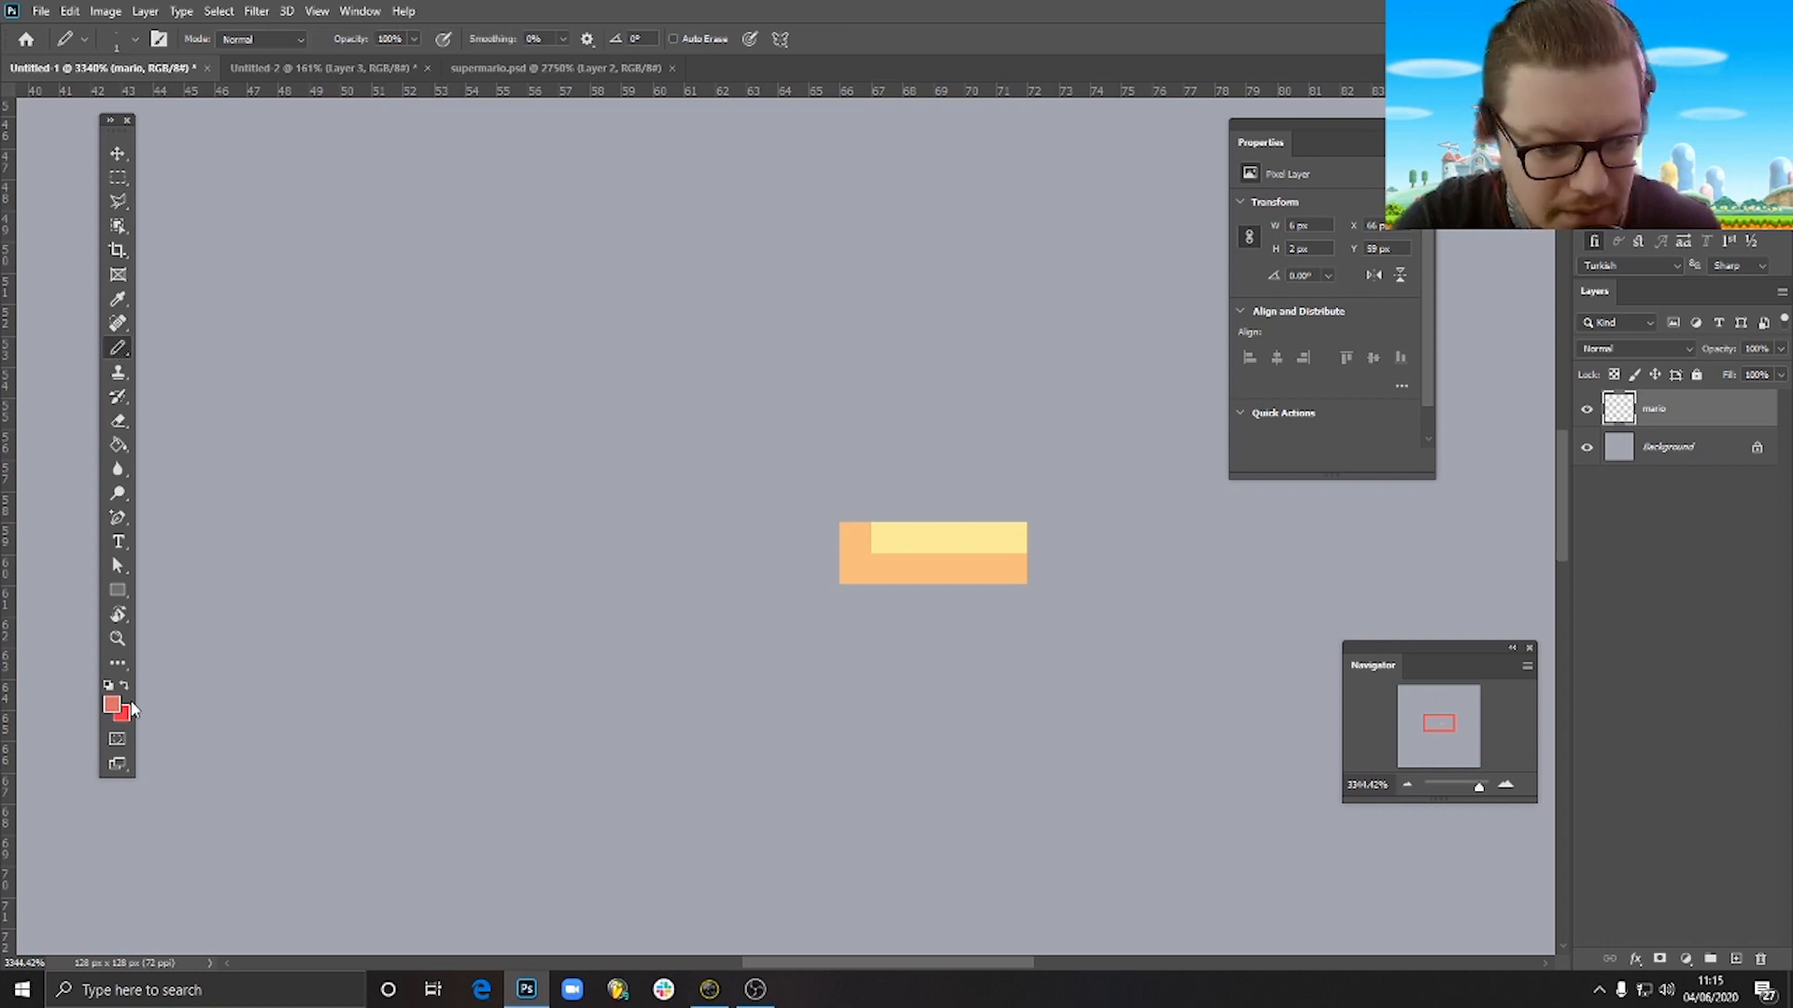
mouse_move(864, 566)
left_mouse_down()
mouse_move(852, 534)
mouse_move(858, 560)
mouse_move(999, 568)
left_mouse_up()
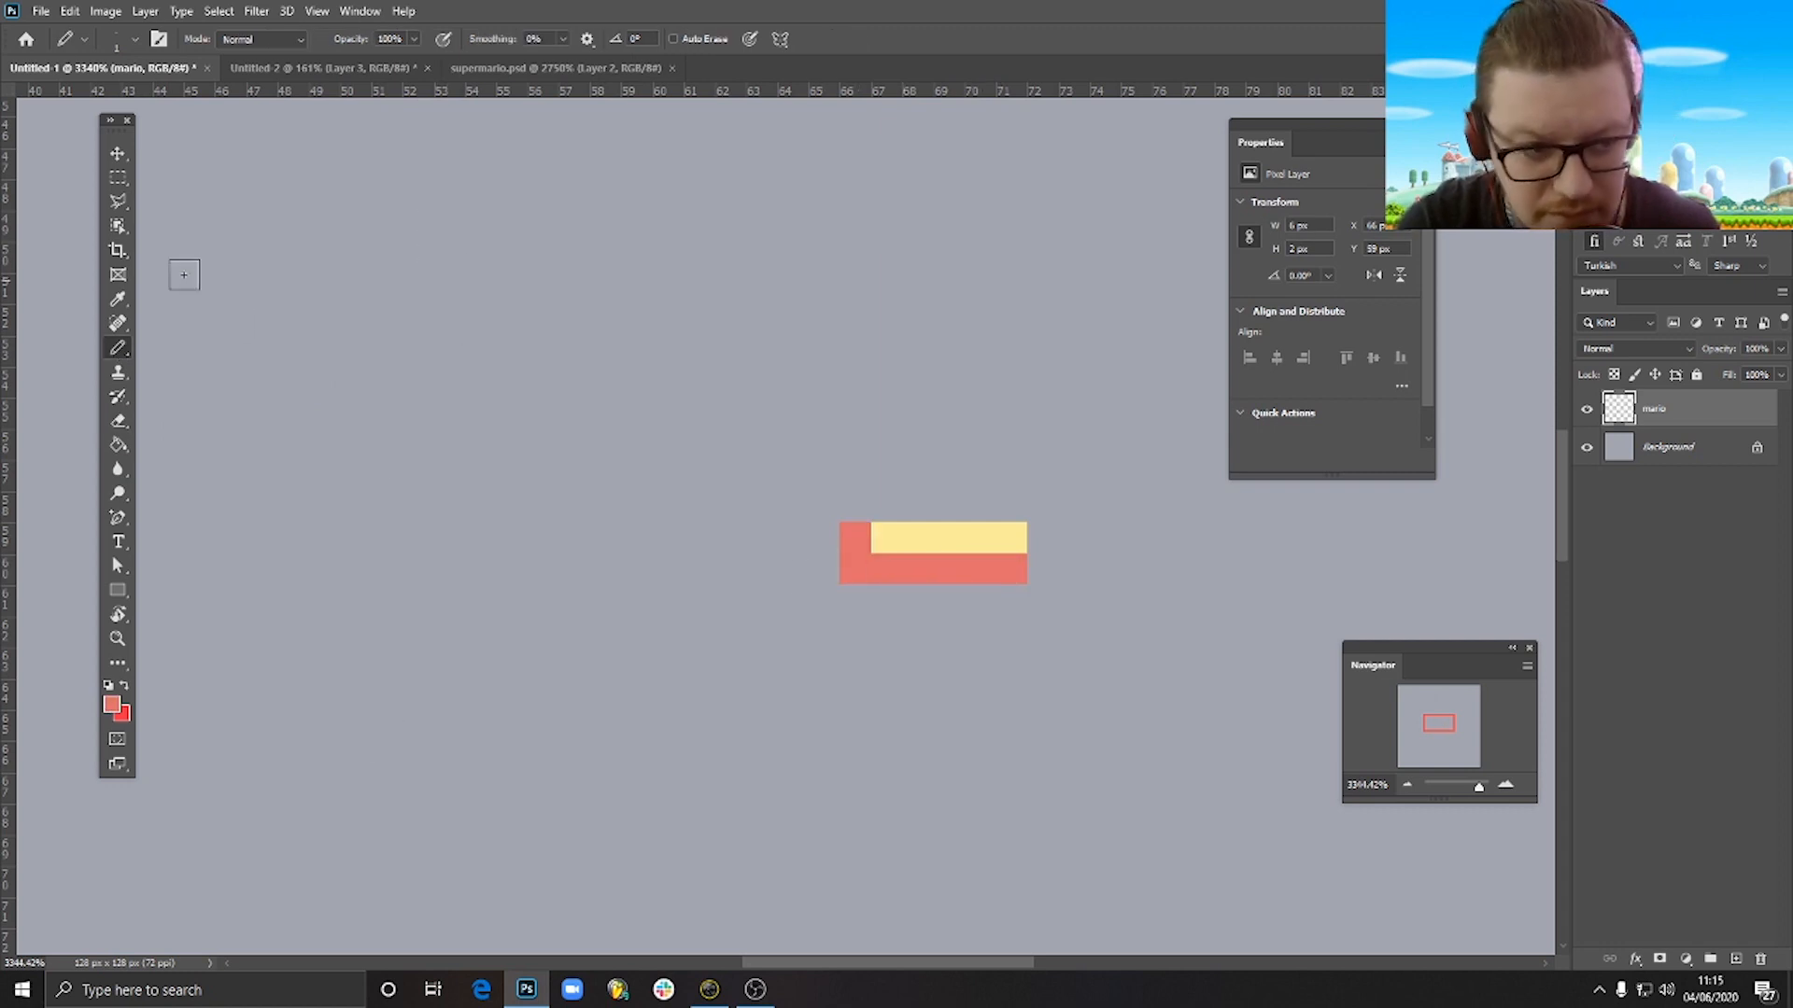
left_click(895, 536, "alt")
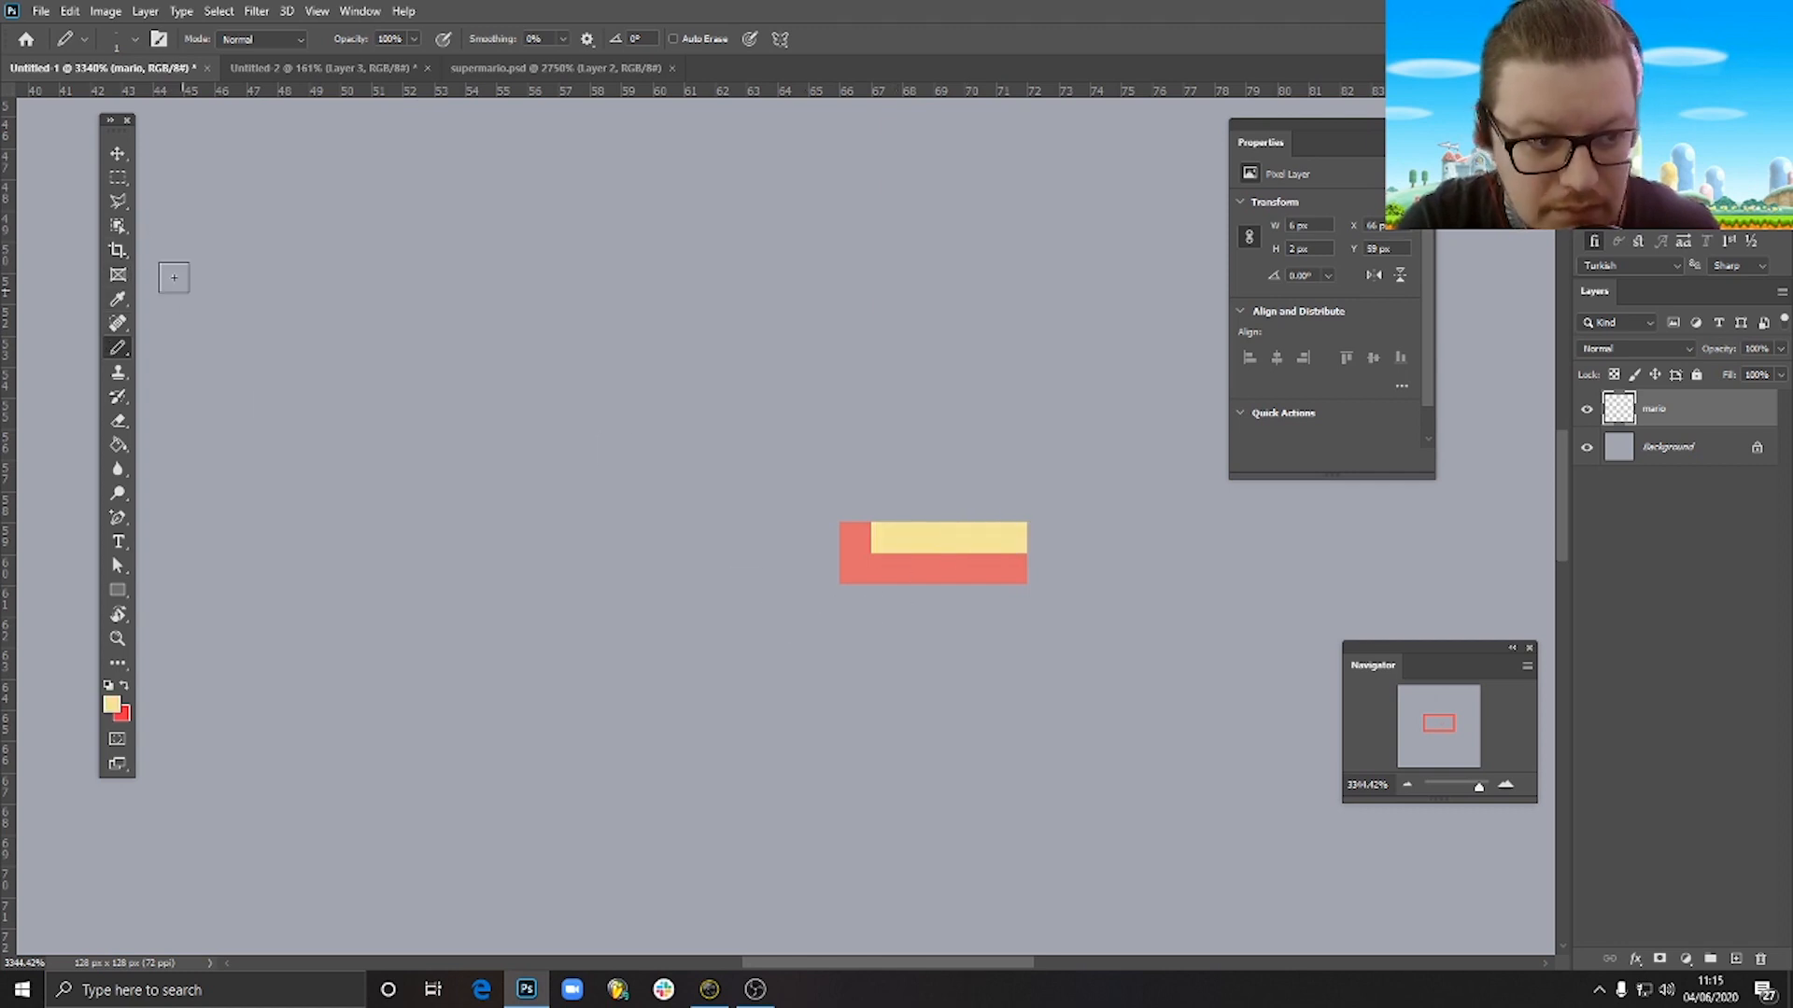
Shorten the block to 5 px wide by selecting its left half, shifting it 1 px right and deselecting.
left_click(117, 179)
left_click_drag(778, 459, 934, 646)
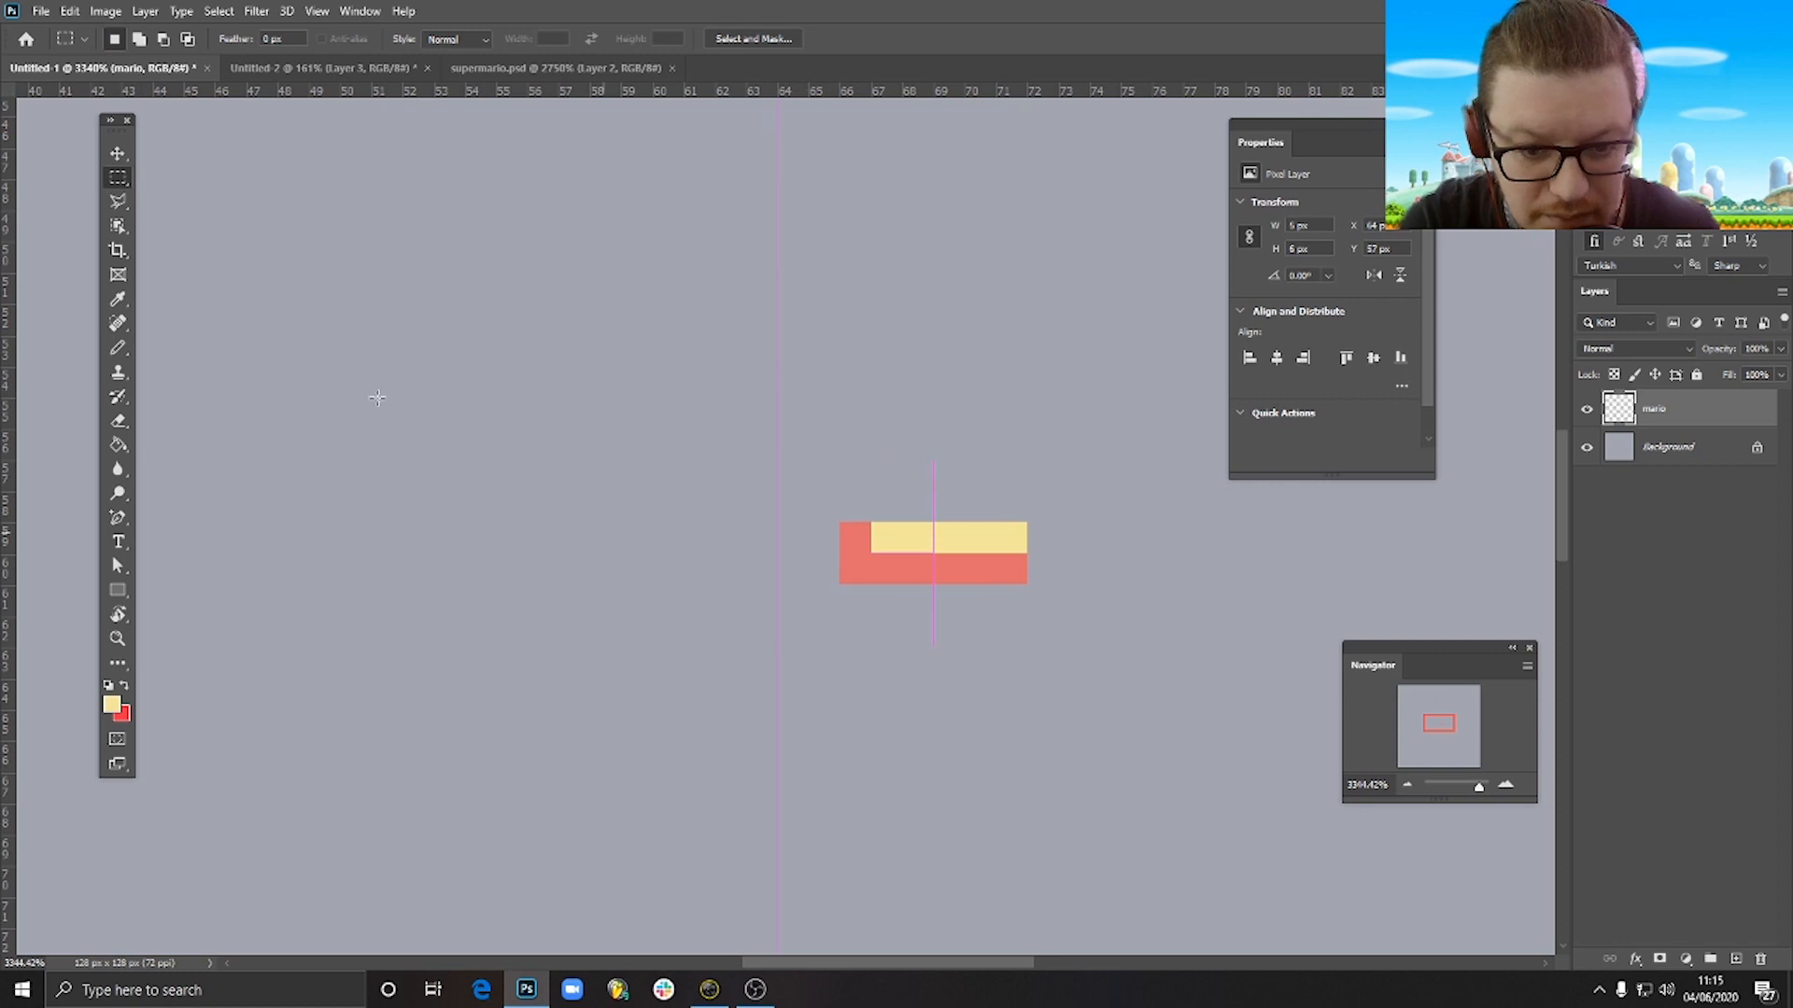
left_click(120, 155)
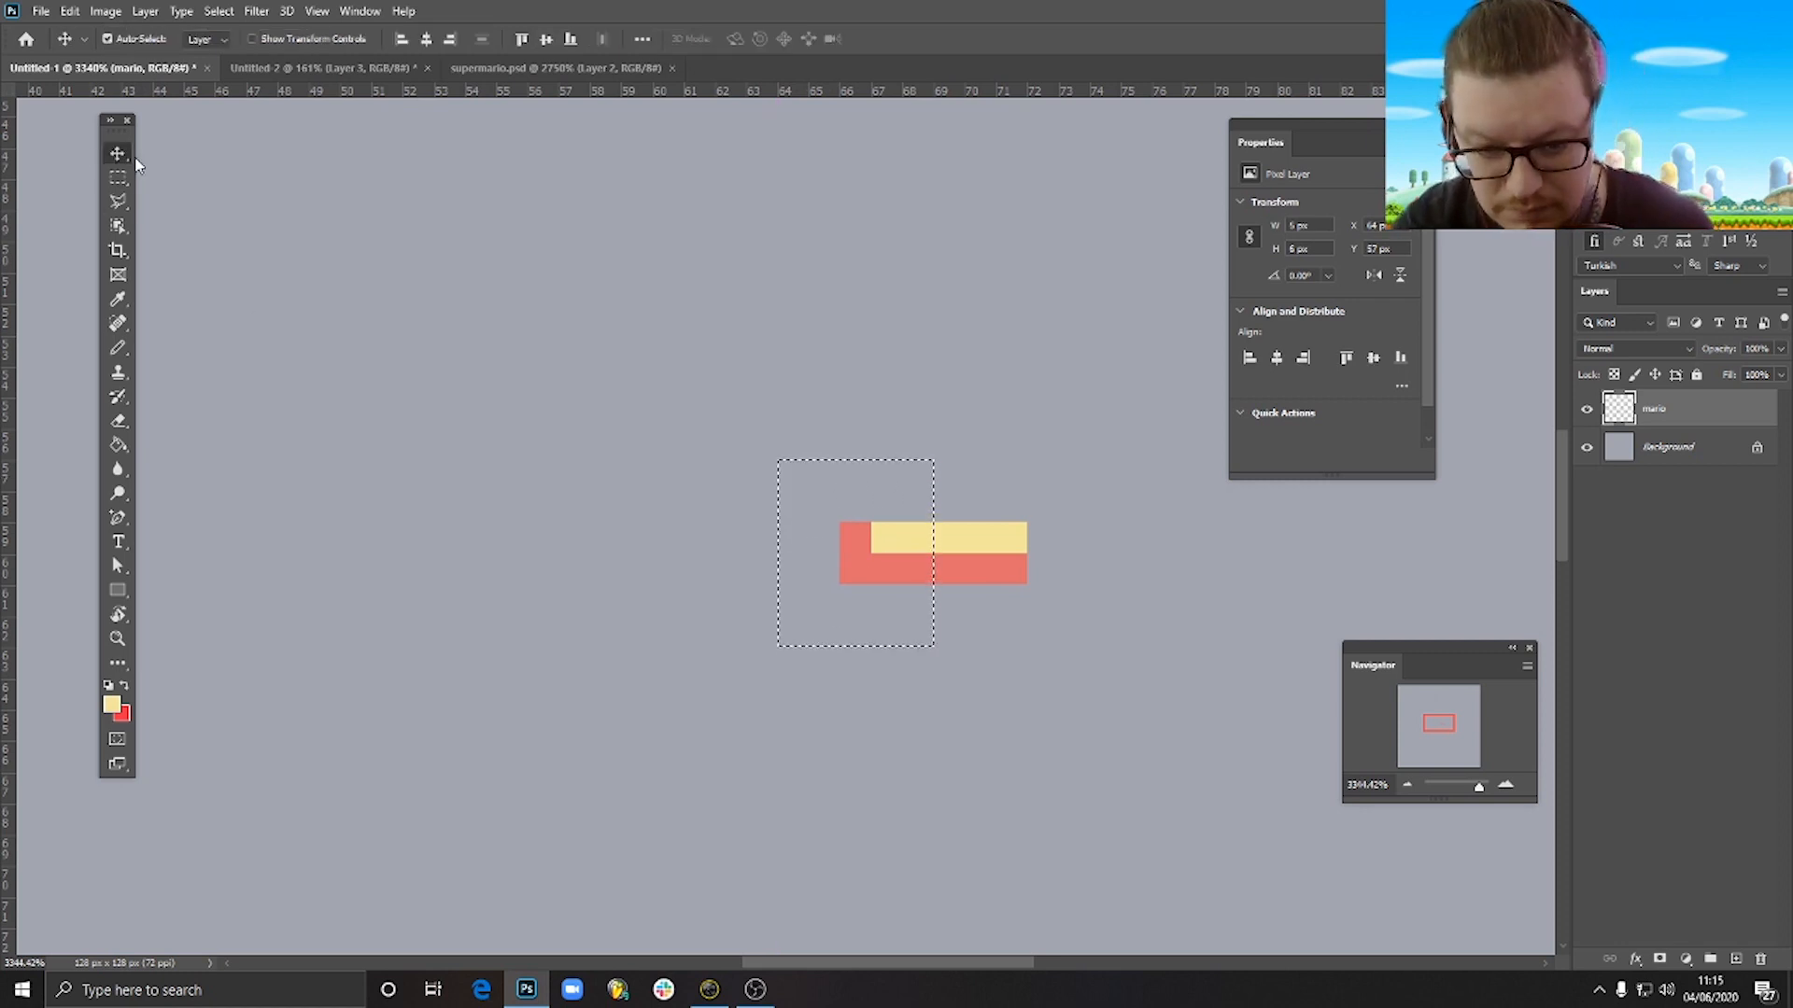
key("Right")
key("ctrl+d")
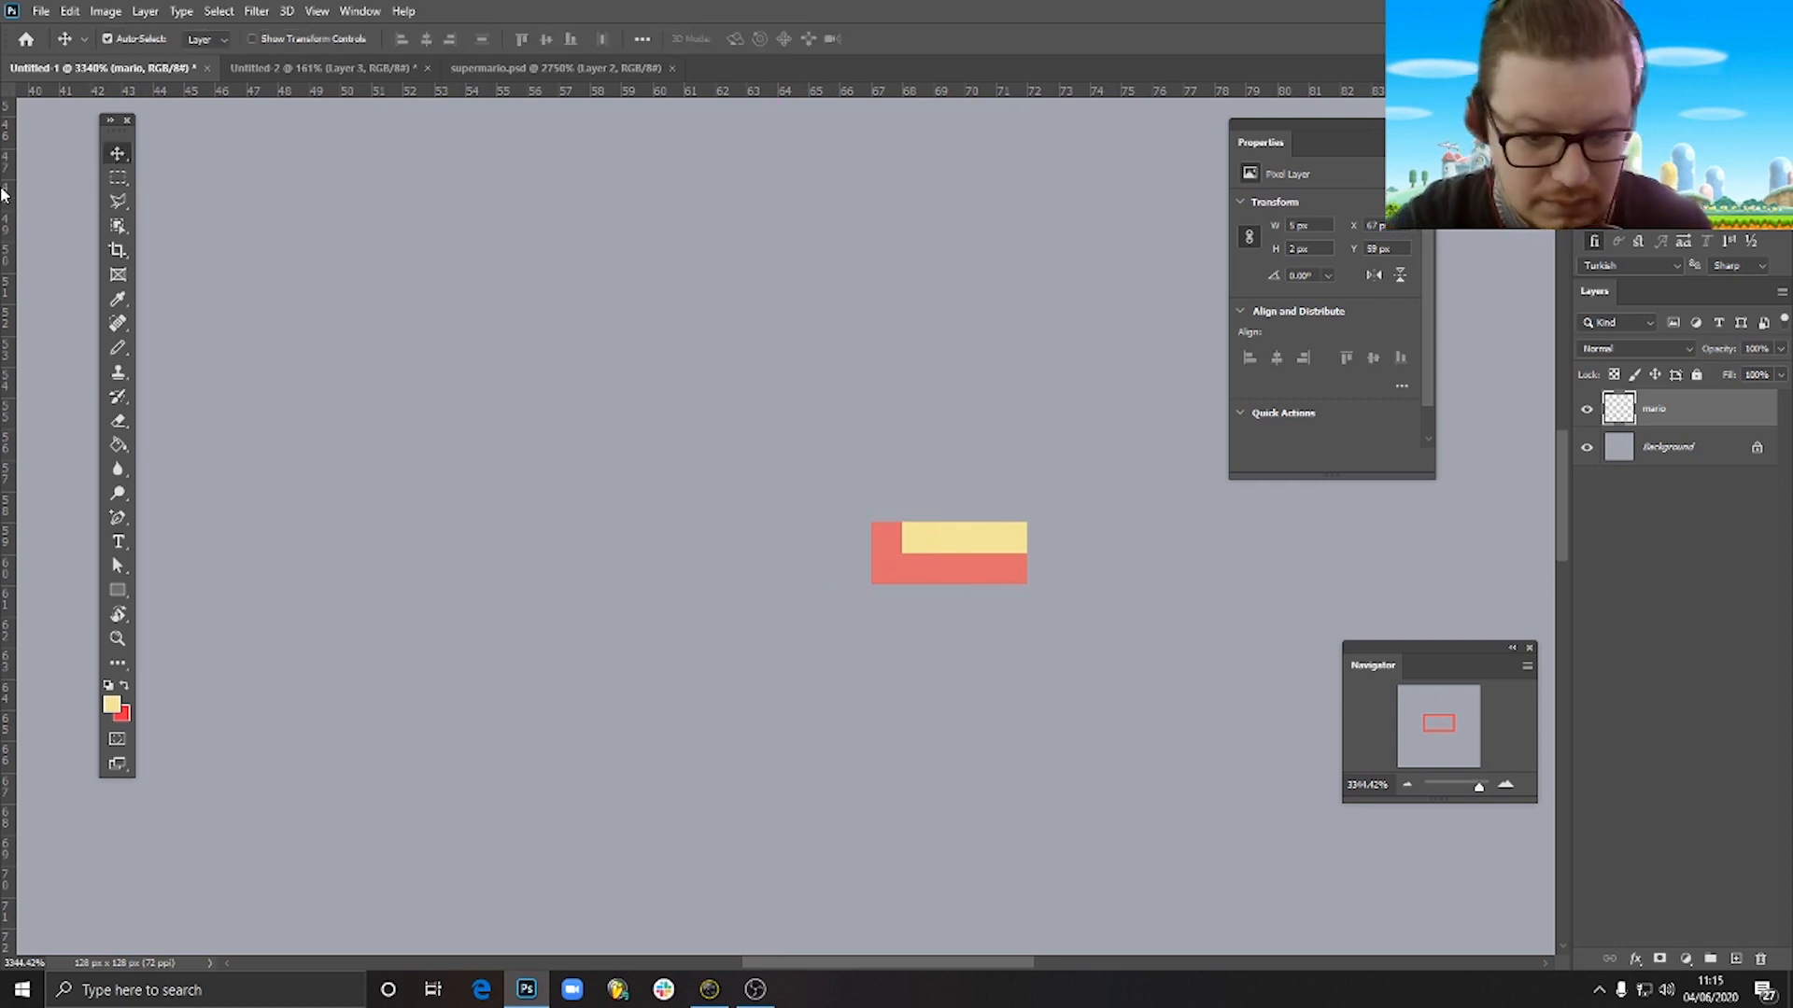
Set the foreground color to dark navy and paint a 5 px wide row directly beneath the salmon row.
left_click(117, 353)
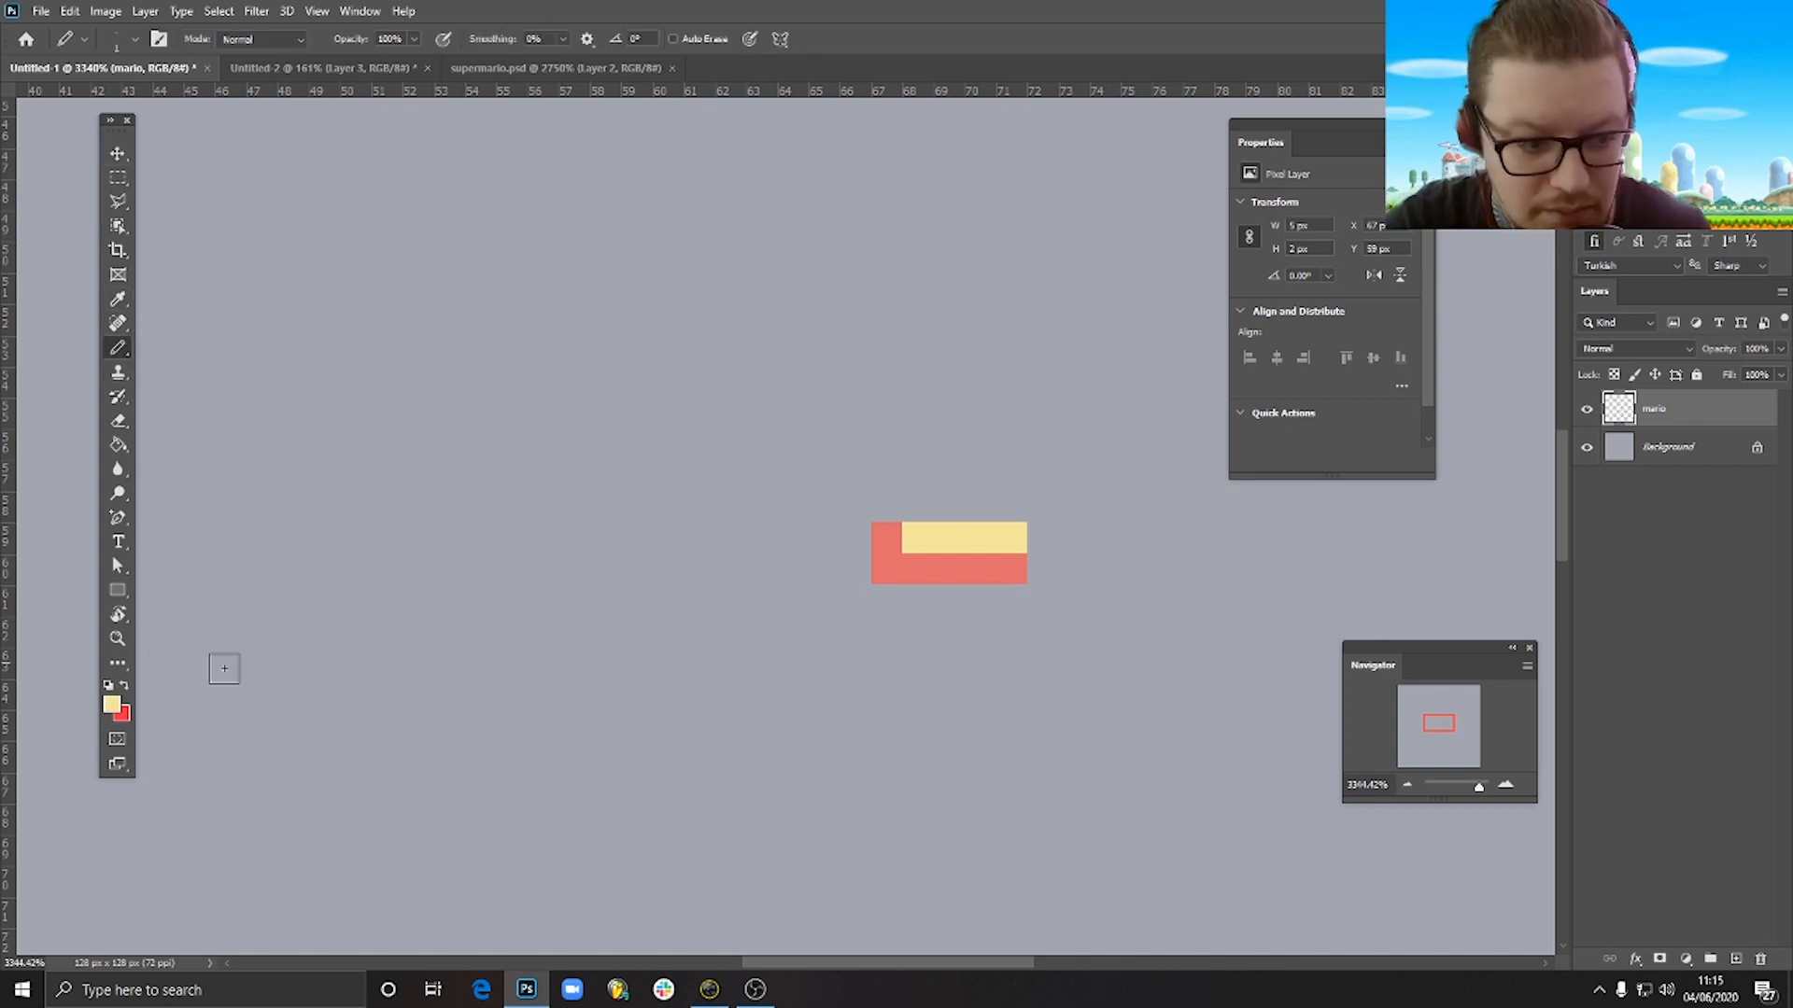
left_click(111, 705)
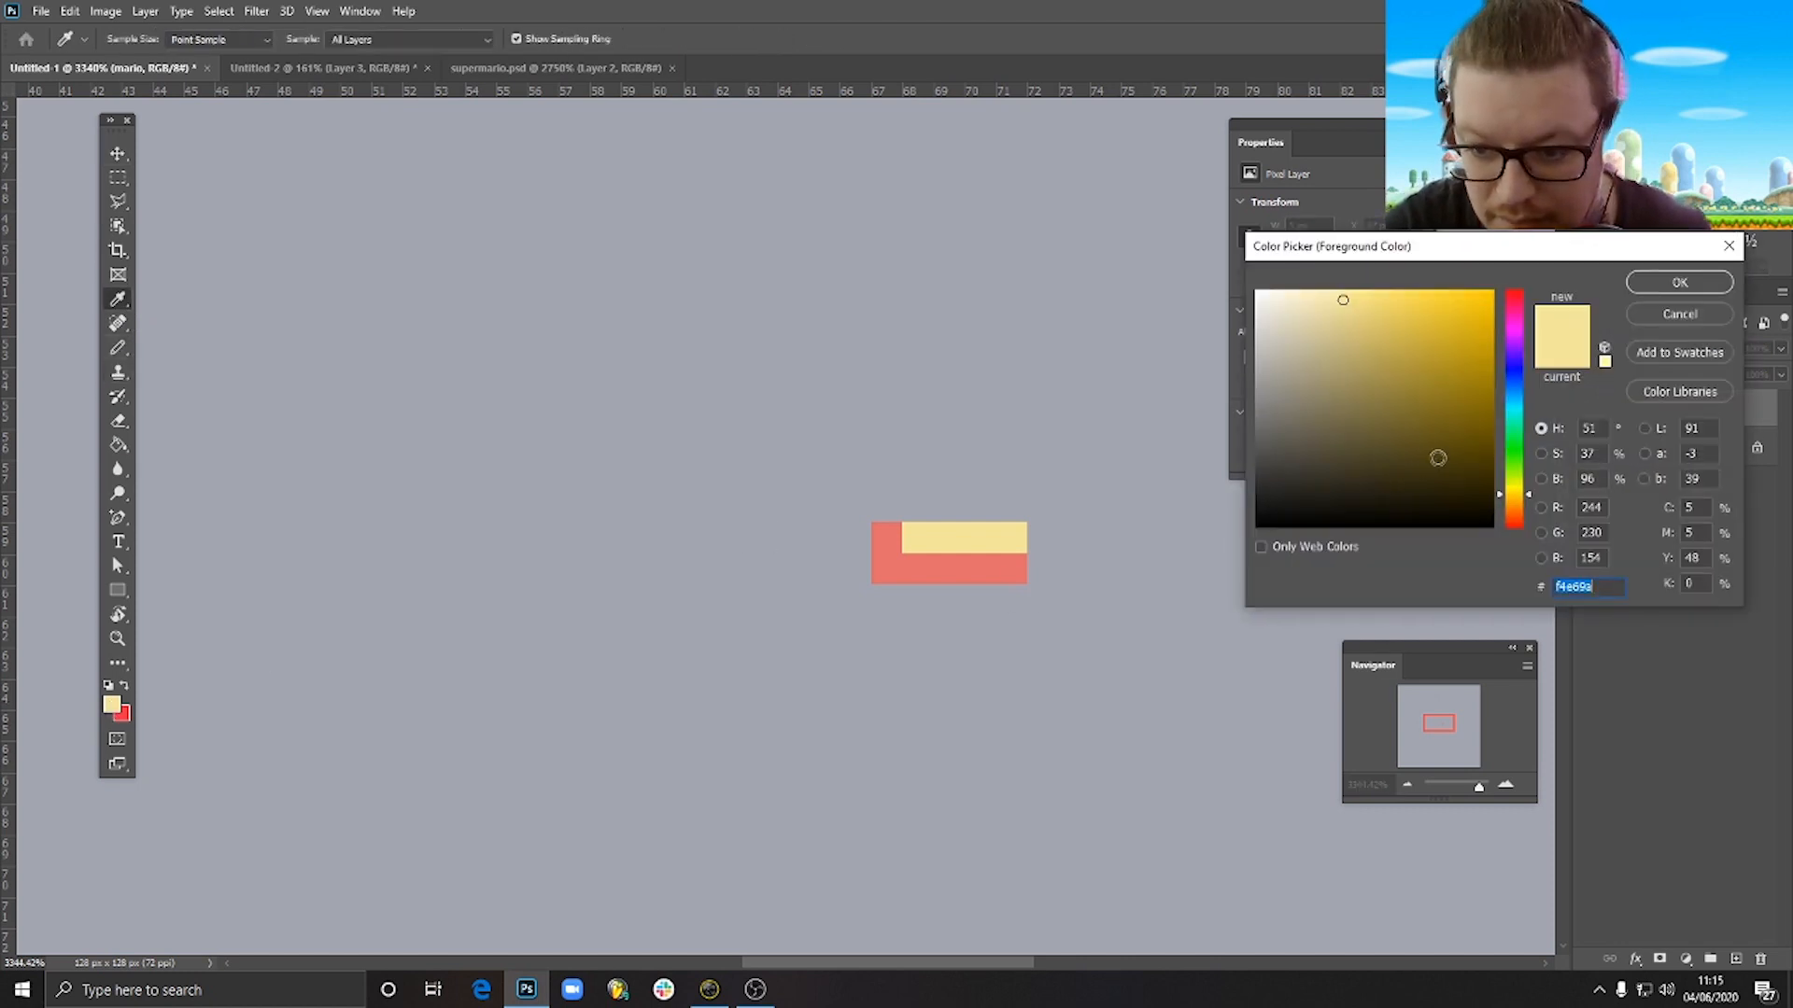
type("131233")
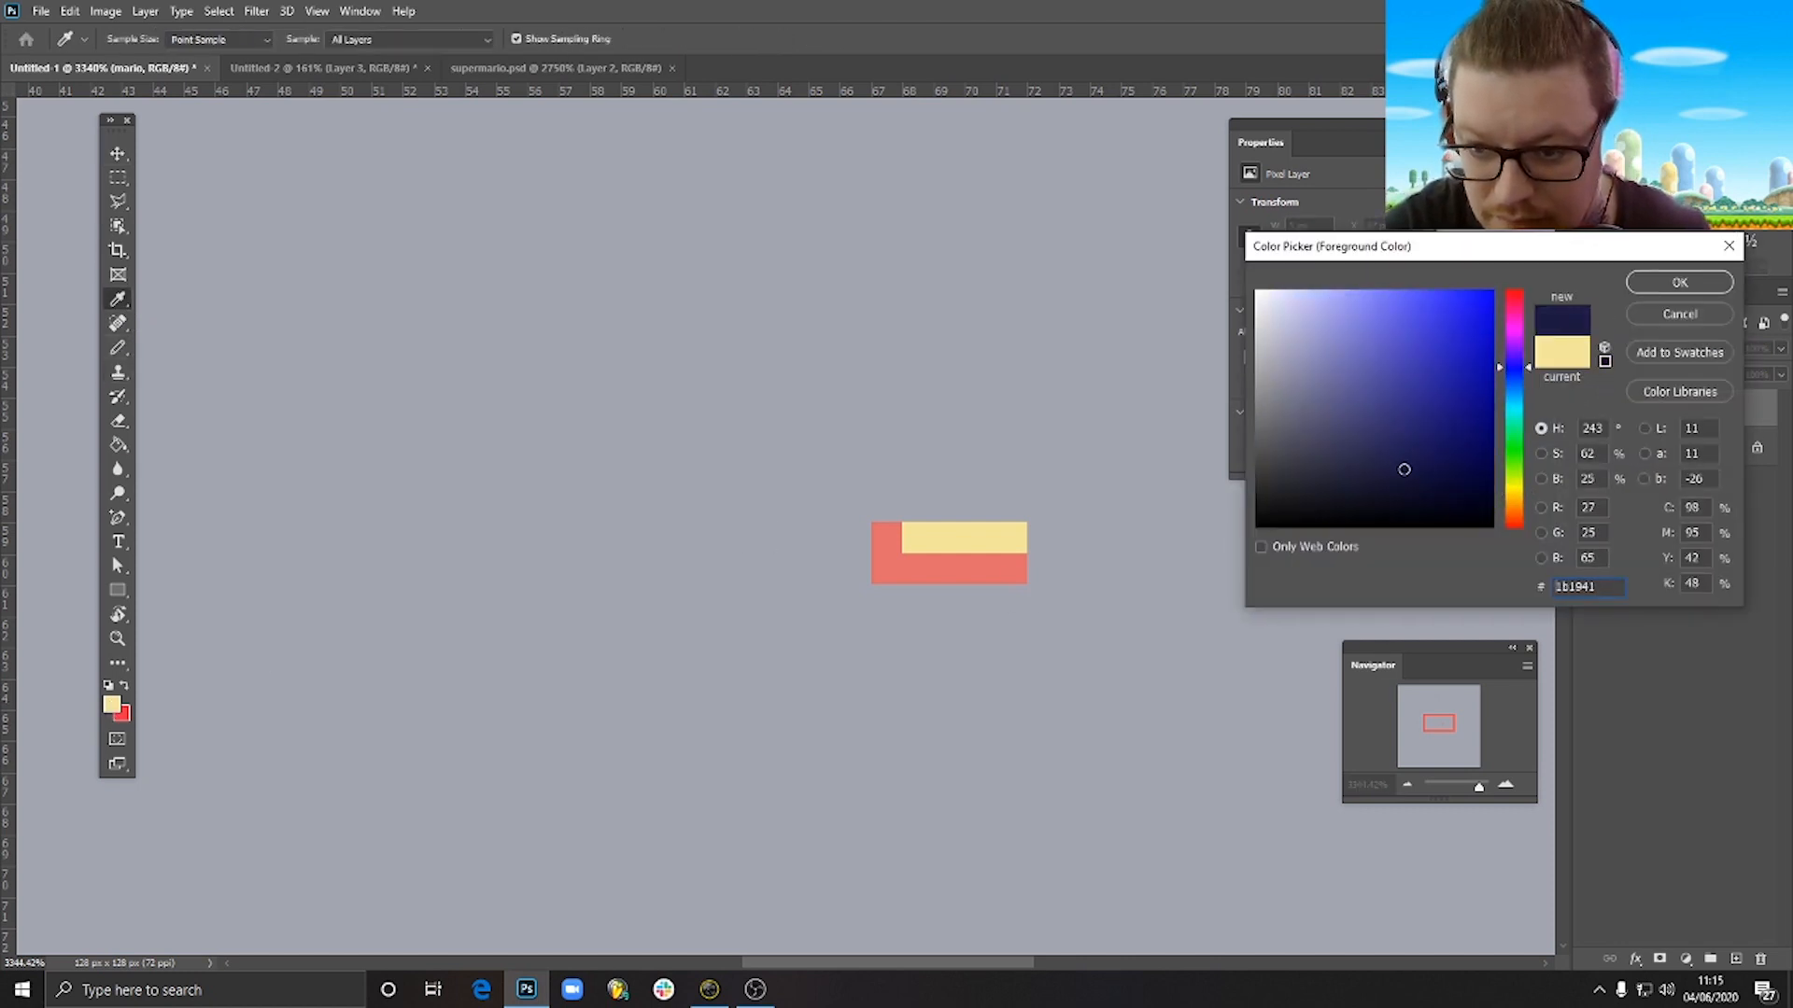
left_click(1661, 288)
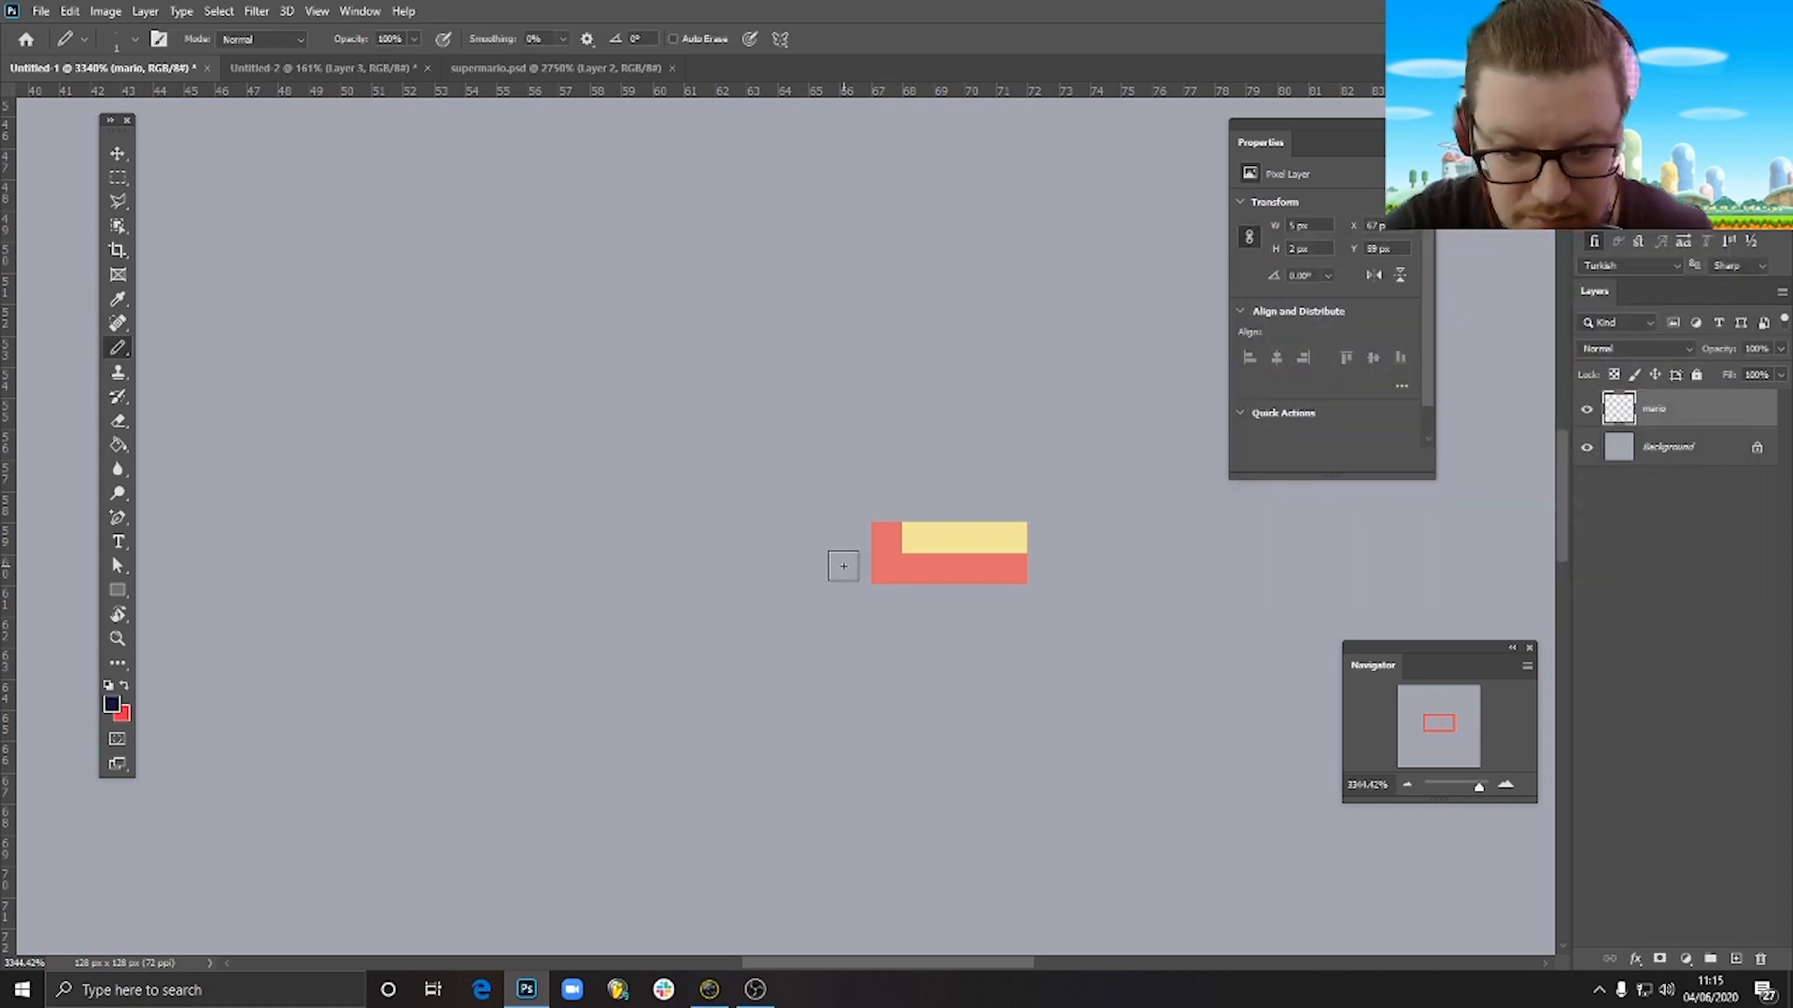
left_click_drag(894, 606, 1003, 602)
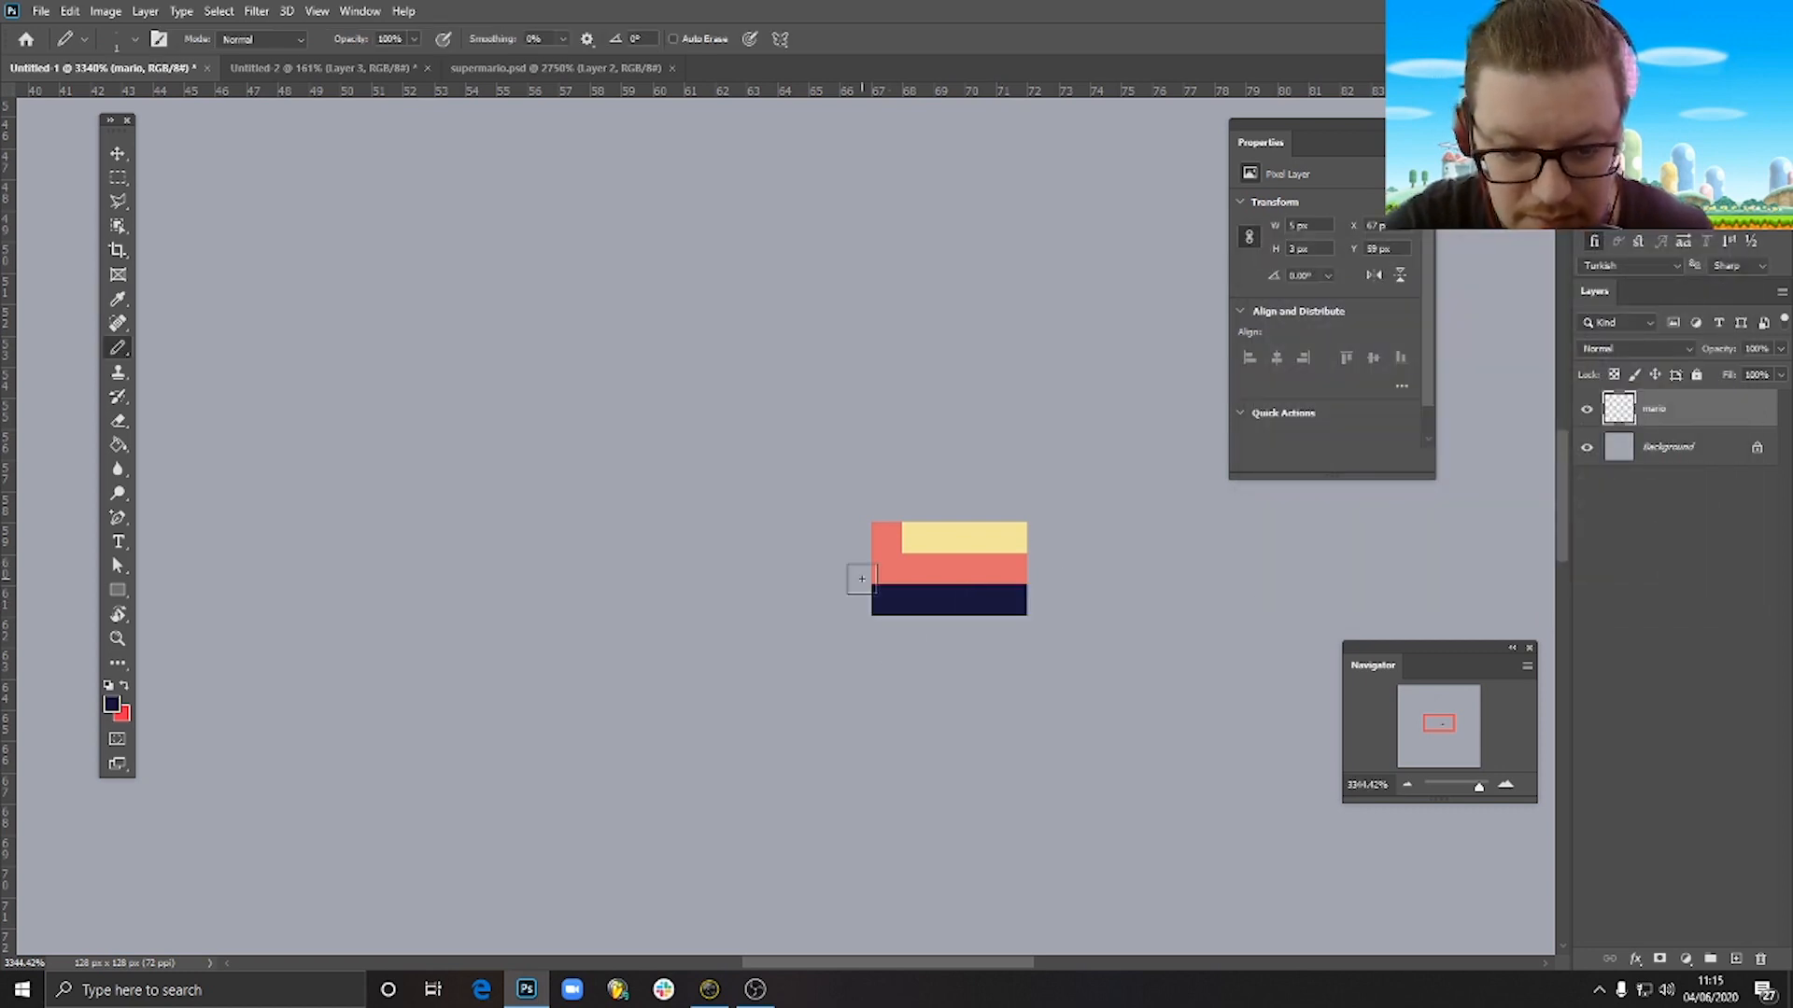
Extend the navy row into a moustache with a two-row left end, a row beneath and a two-pixel column on the right.
mouse_move(861, 579)
left_mouse_down()
mouse_move(823, 570)
mouse_move(857, 604)
left_mouse_up()
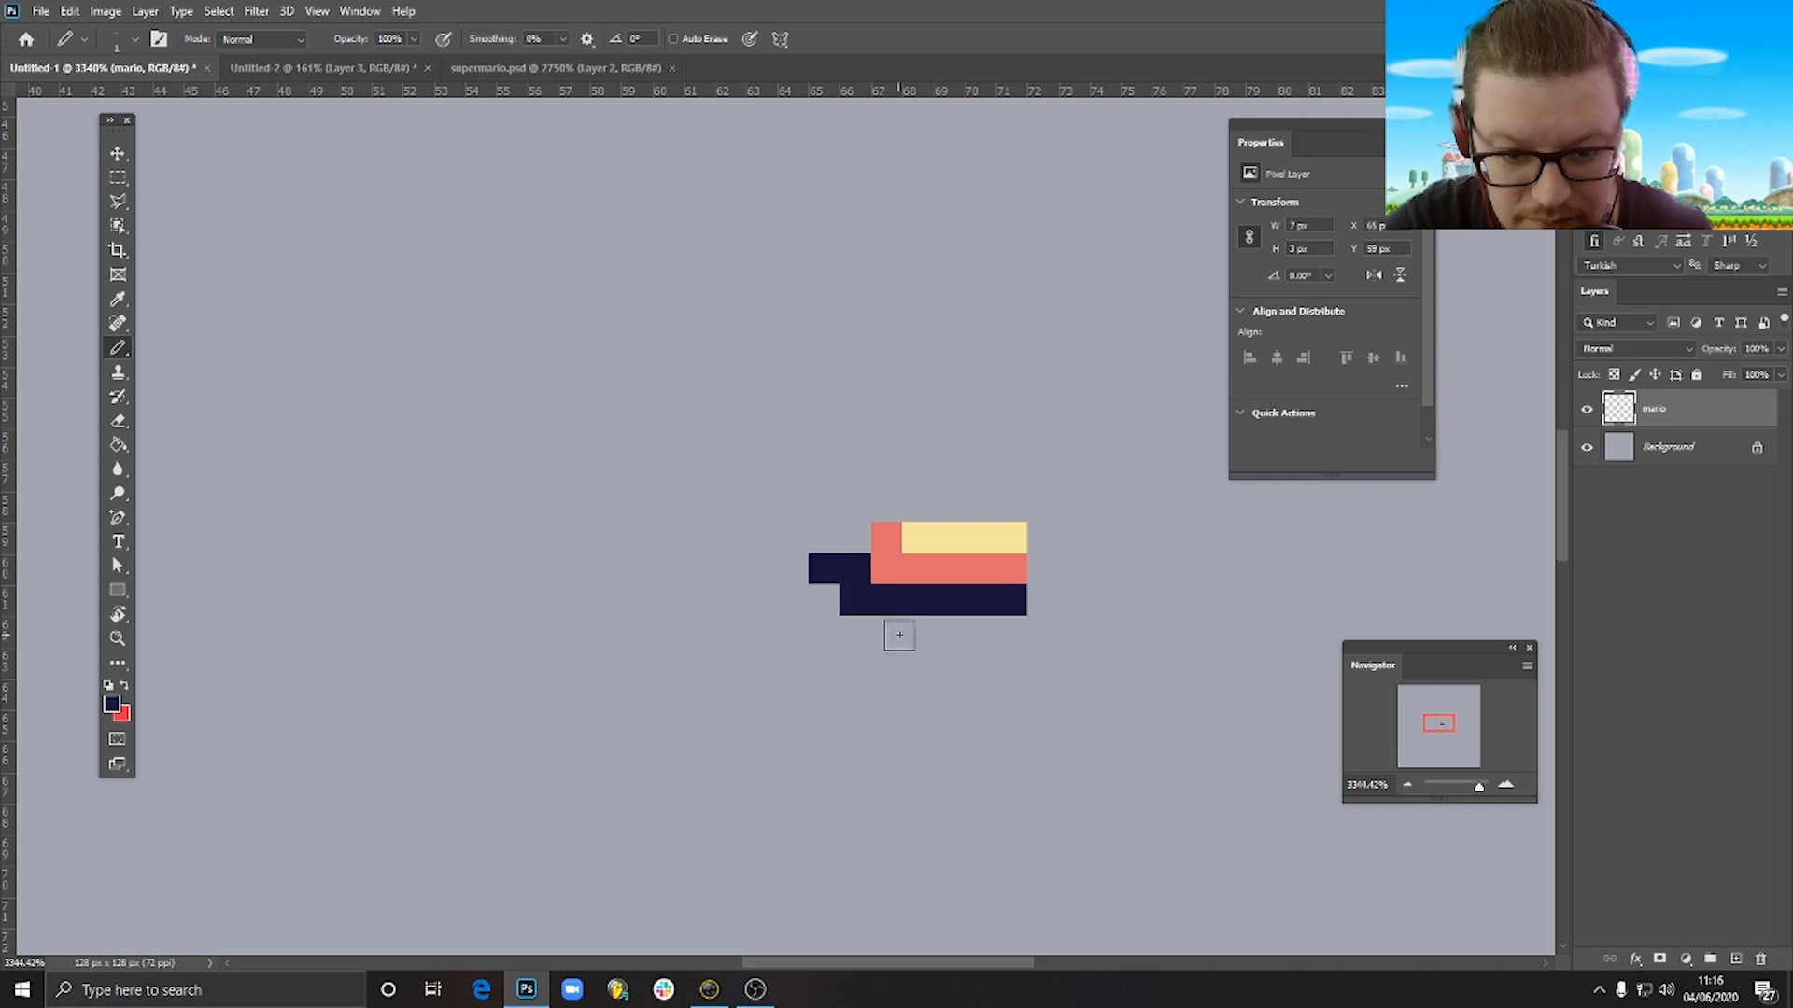
left_click(826, 602)
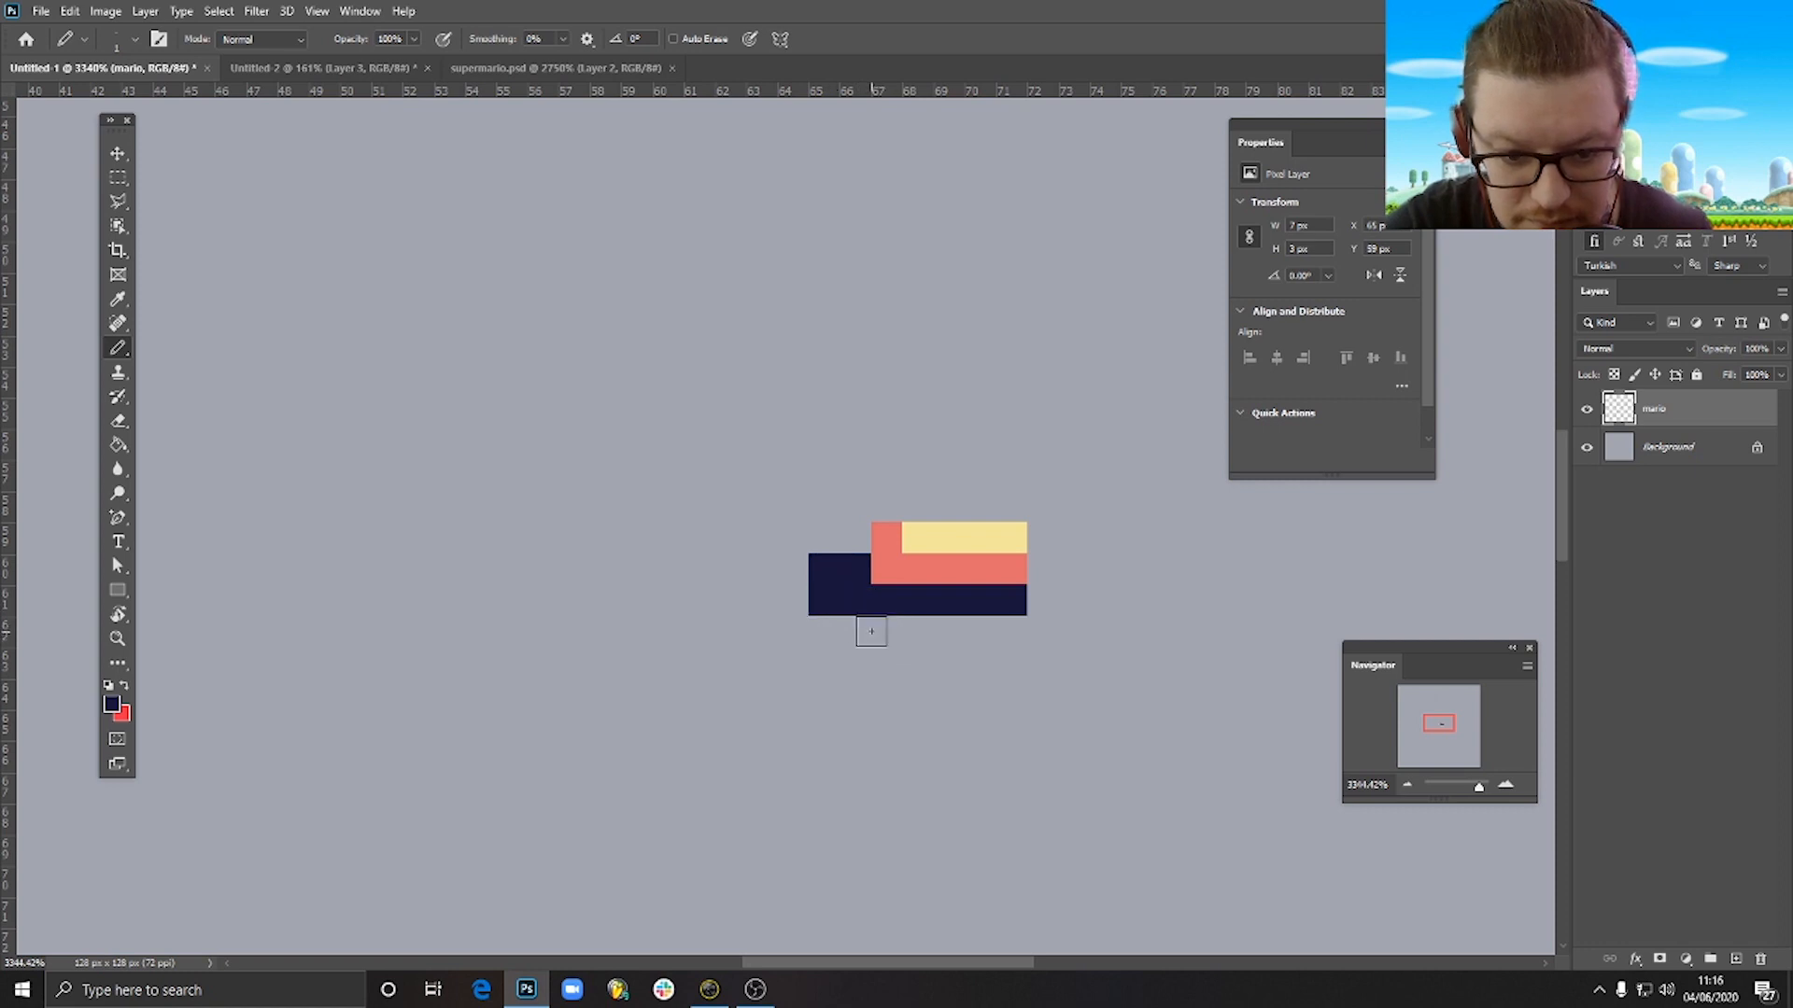
left_click_drag(870, 631, 998, 631)
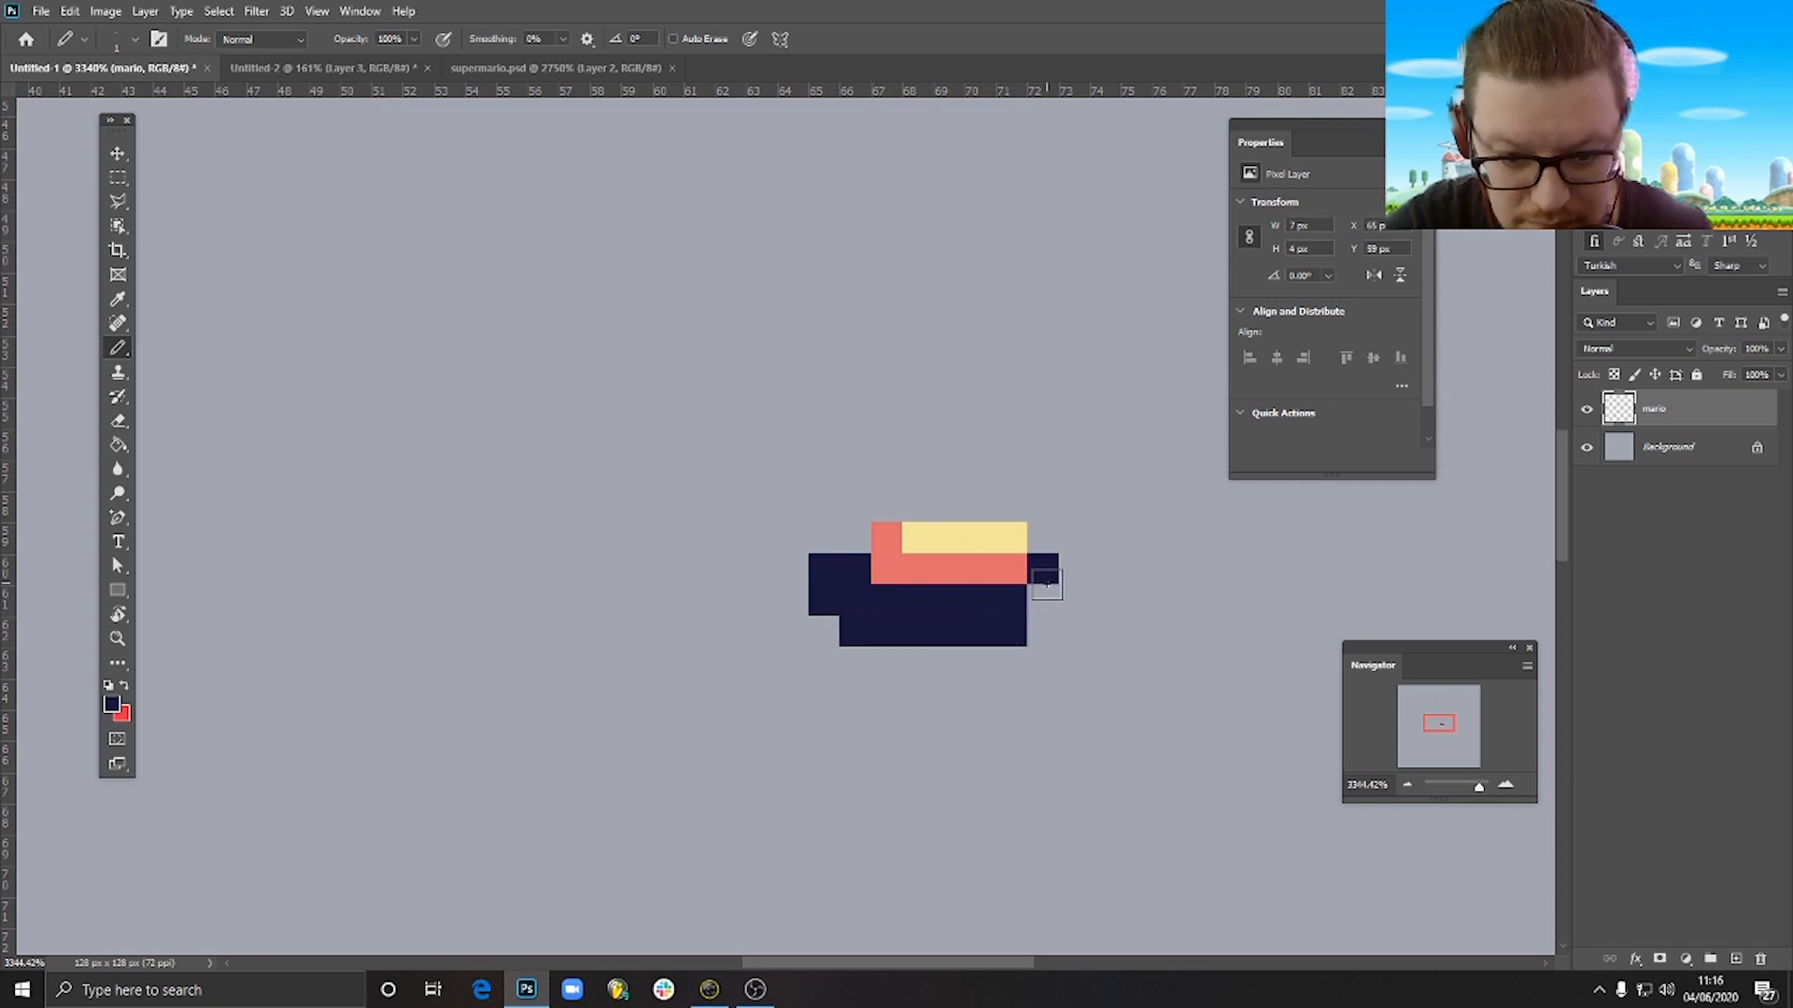
left_click(1045, 588)
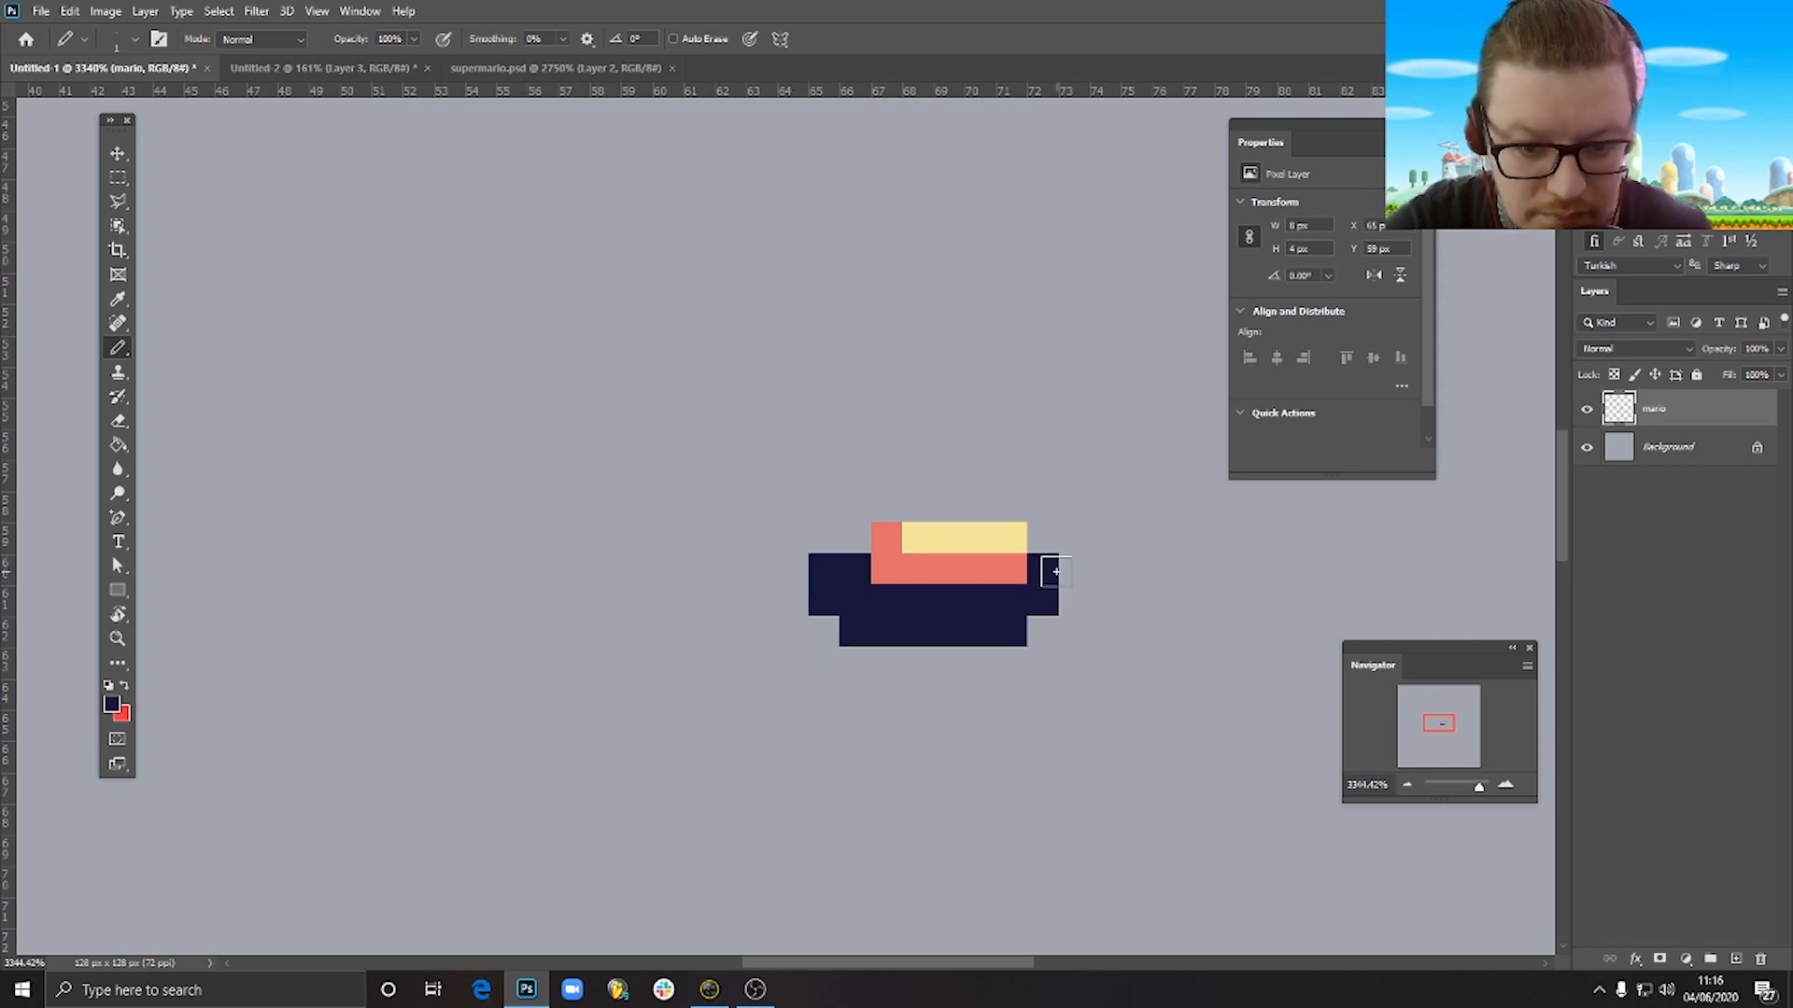
Erase the moustache's rightmost column and the last pixel of its lowest row, and extend its left side by 1 px.
key("e")
left_click_drag(1045, 571, 1012, 635)
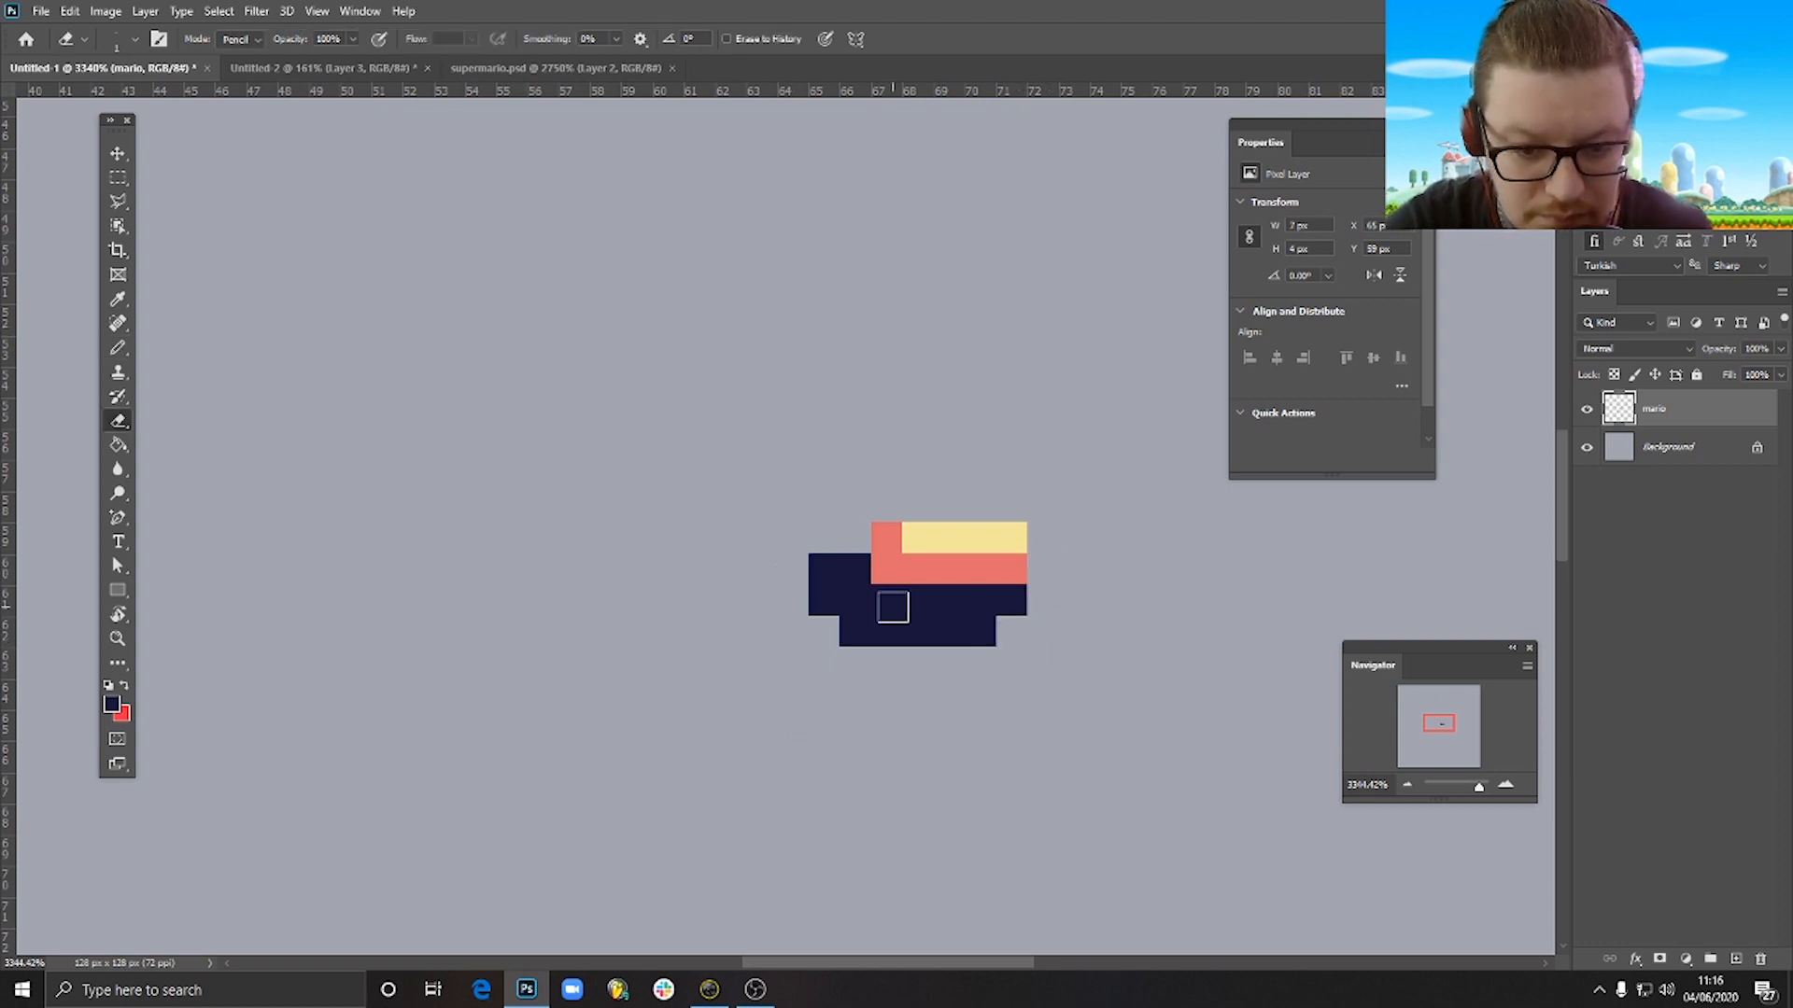
key("b")
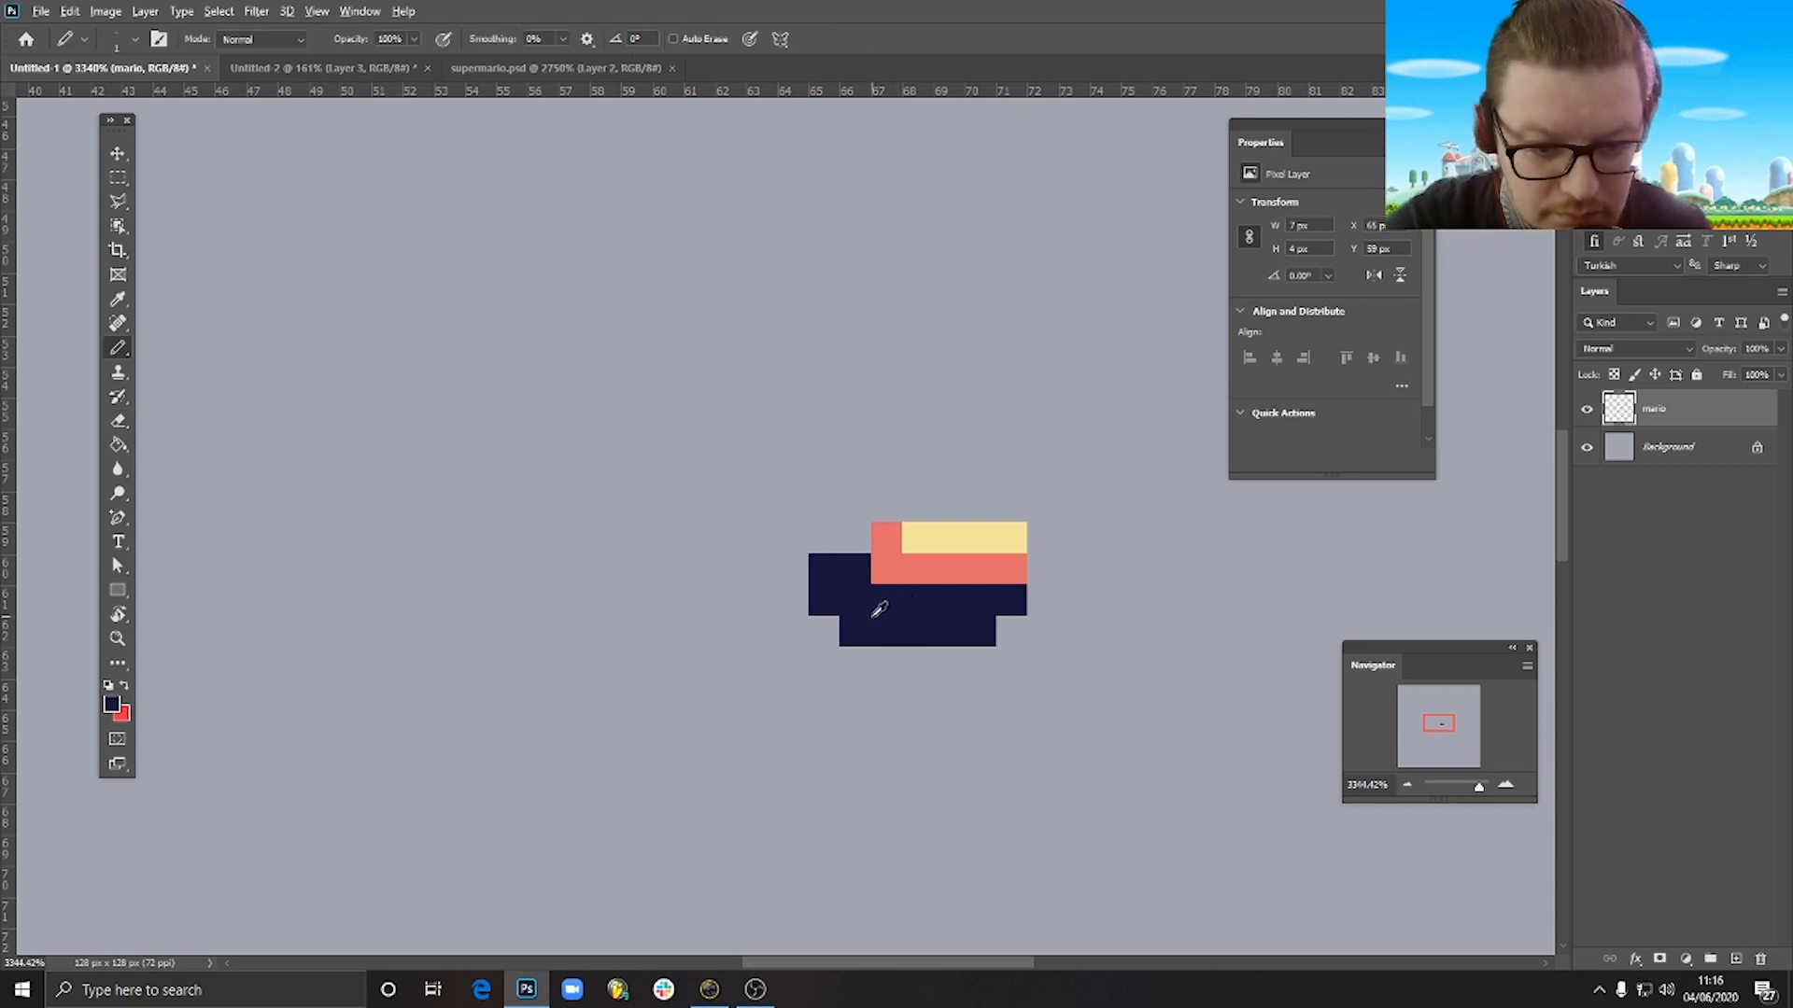
left_click_drag(800, 576, 822, 631)
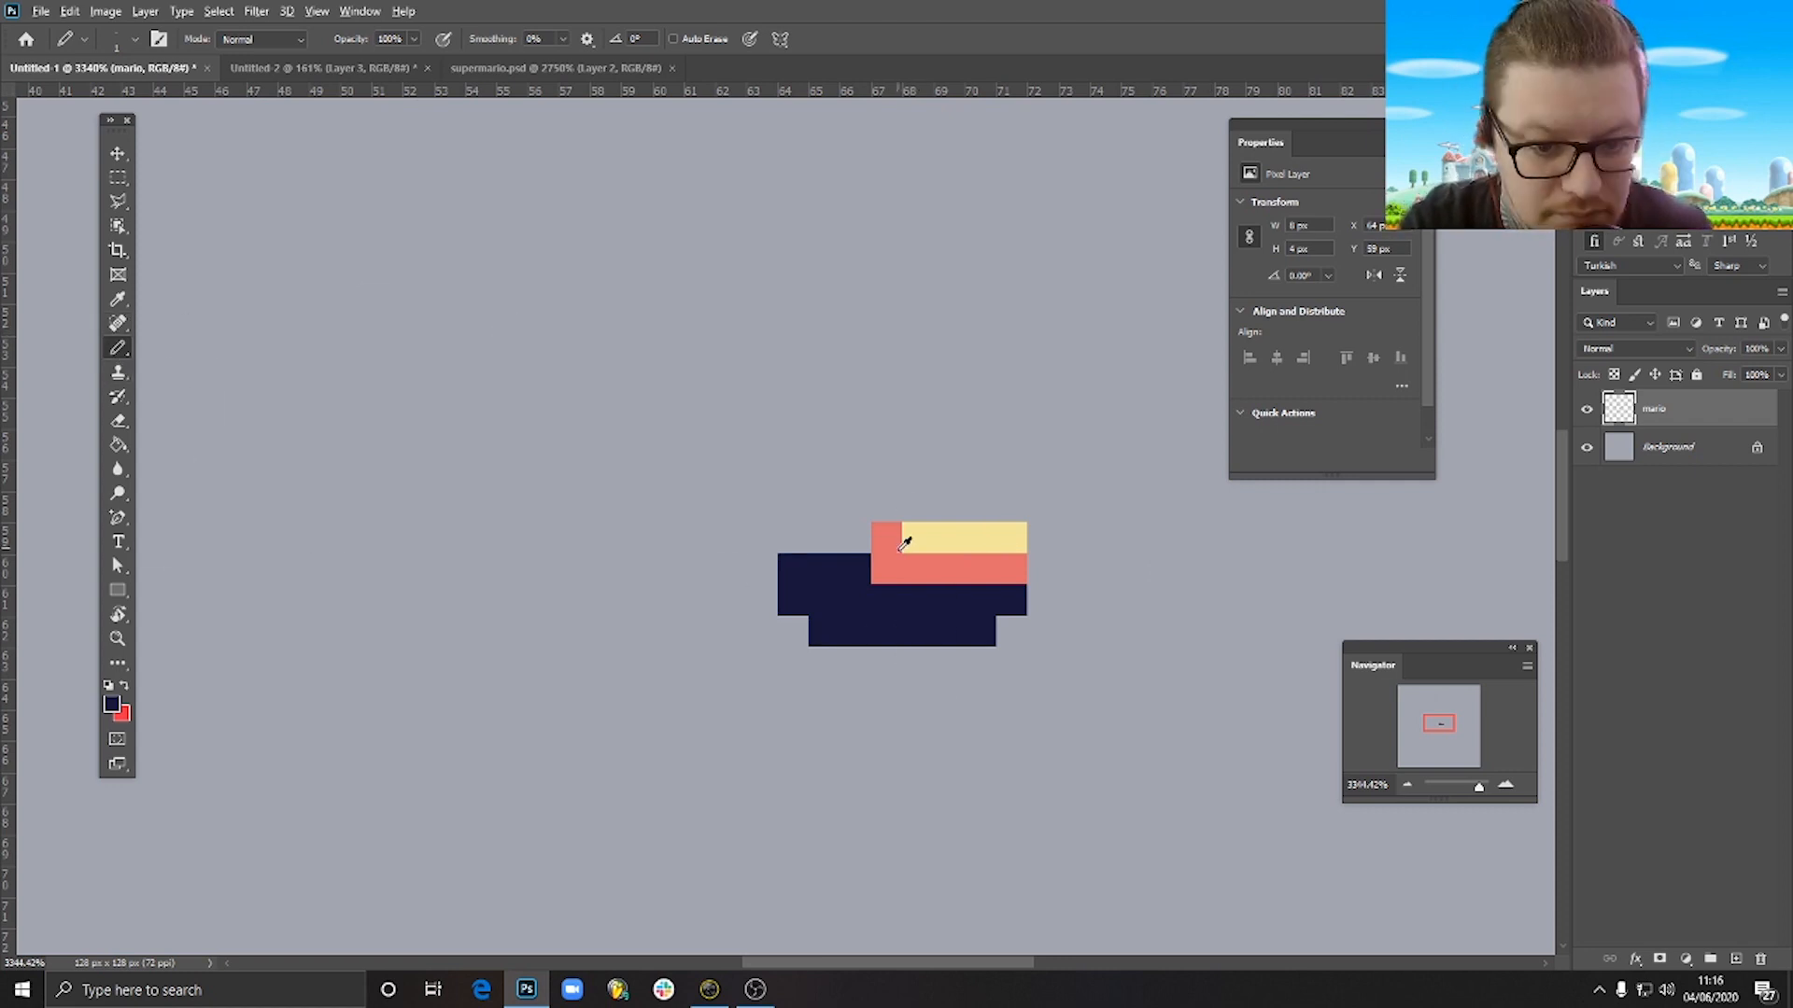
Block in a 7 px wide, 3 px high face area above the moustache and around the nose, colored light orange, #f5b086.
mouse_move(974, 504)
left_mouse_down()
mouse_move(951, 470)
mouse_move(951, 496)
mouse_move(925, 466)
mouse_move(907, 491)
mouse_move(875, 473)
mouse_move(867, 501)
mouse_move(819, 484)
mouse_move(793, 529)
mouse_move(850, 530)
left_mouse_up()
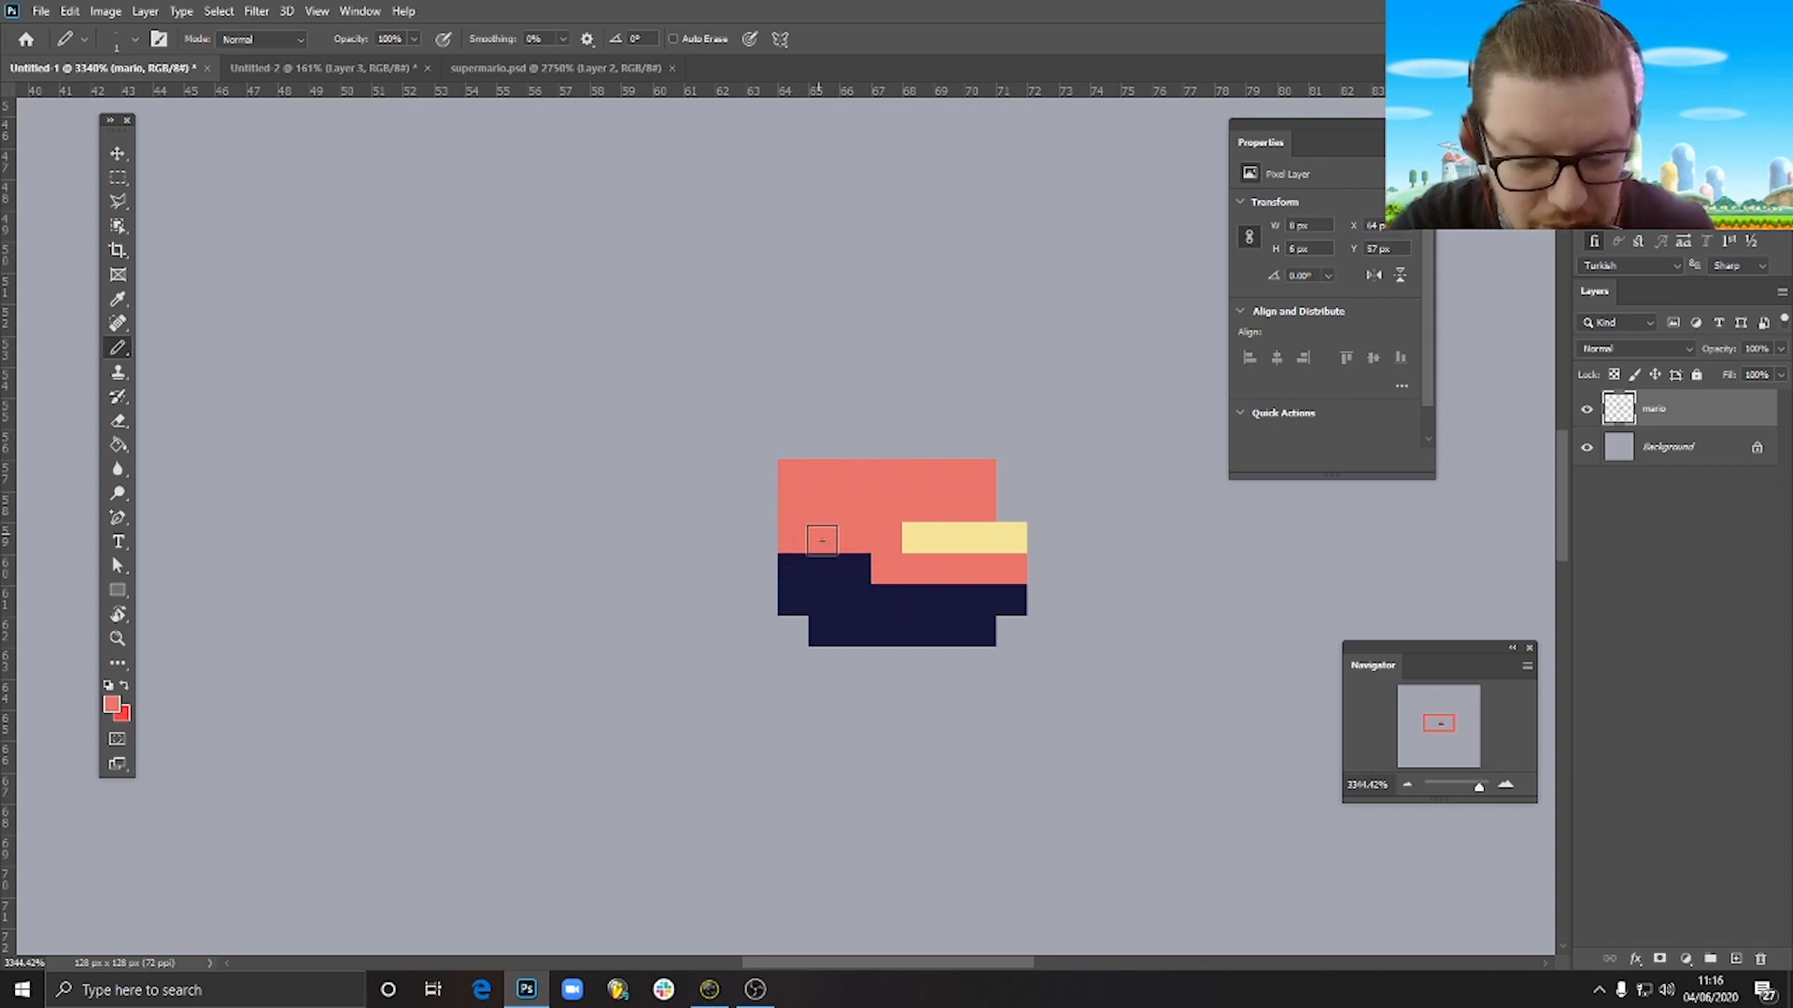
left_click(113, 707)
left_click_drag(1526, 523, 1528, 513)
left_click_drag(1331, 309, 1366, 301)
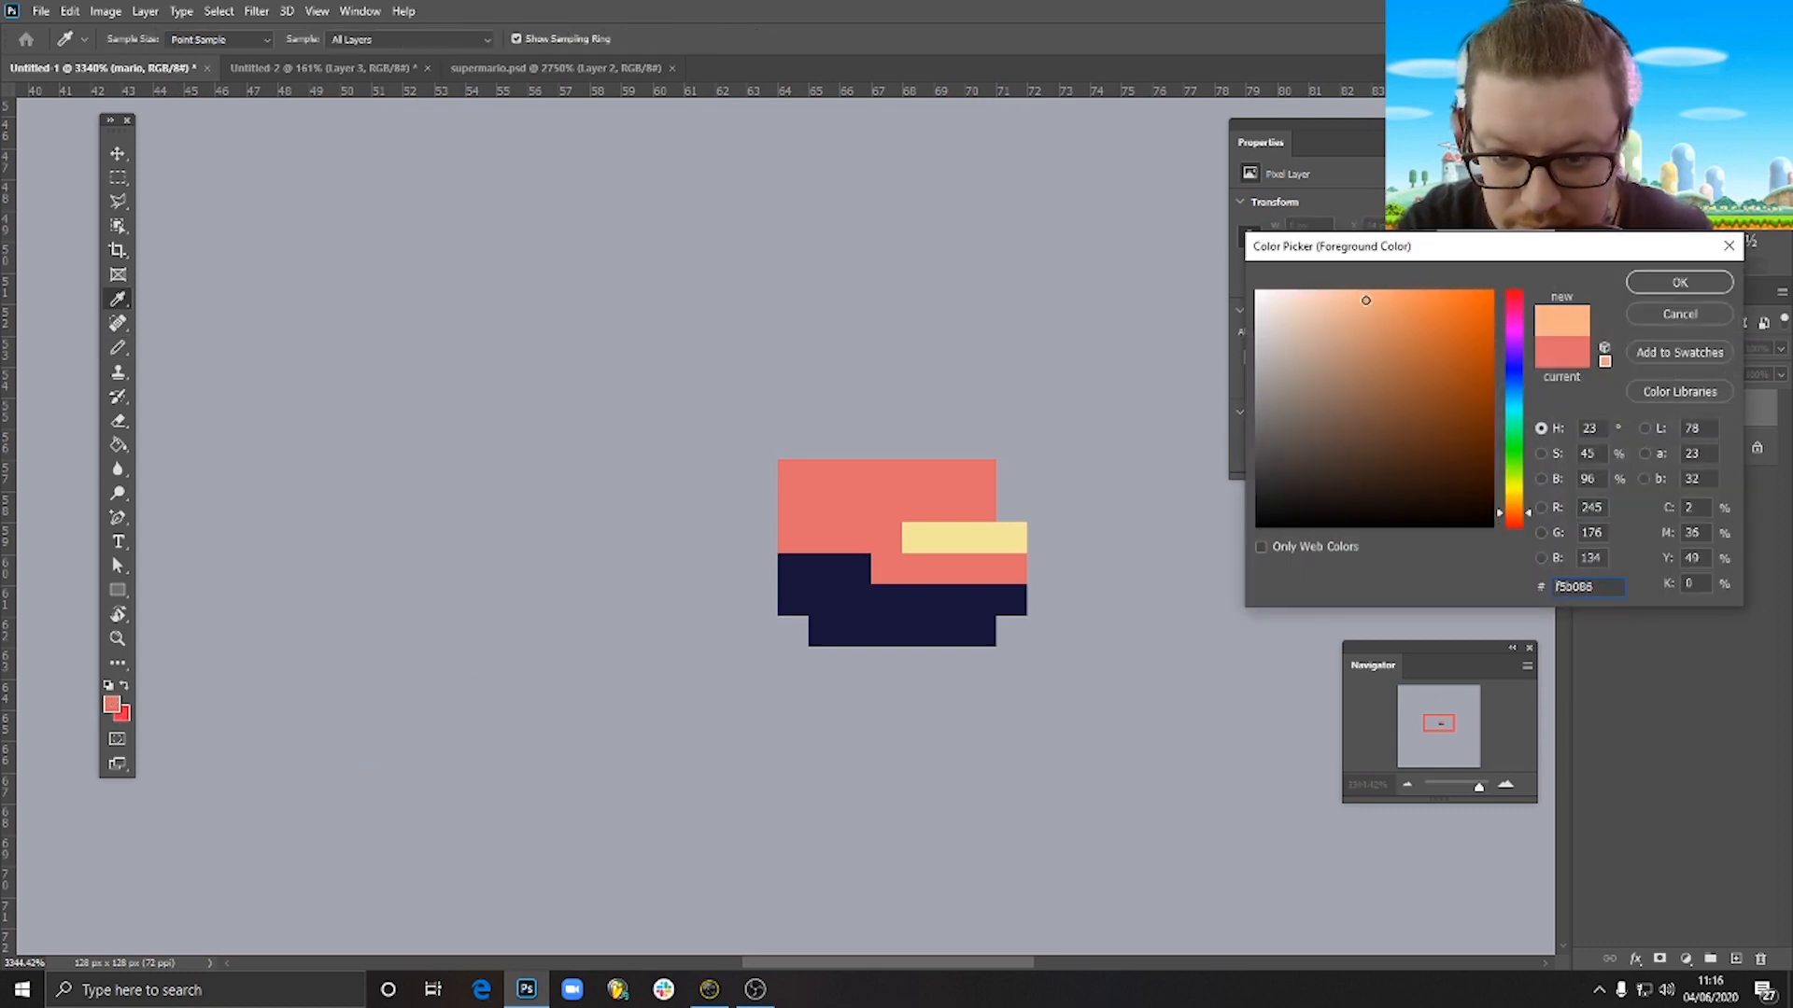
left_click(1658, 284)
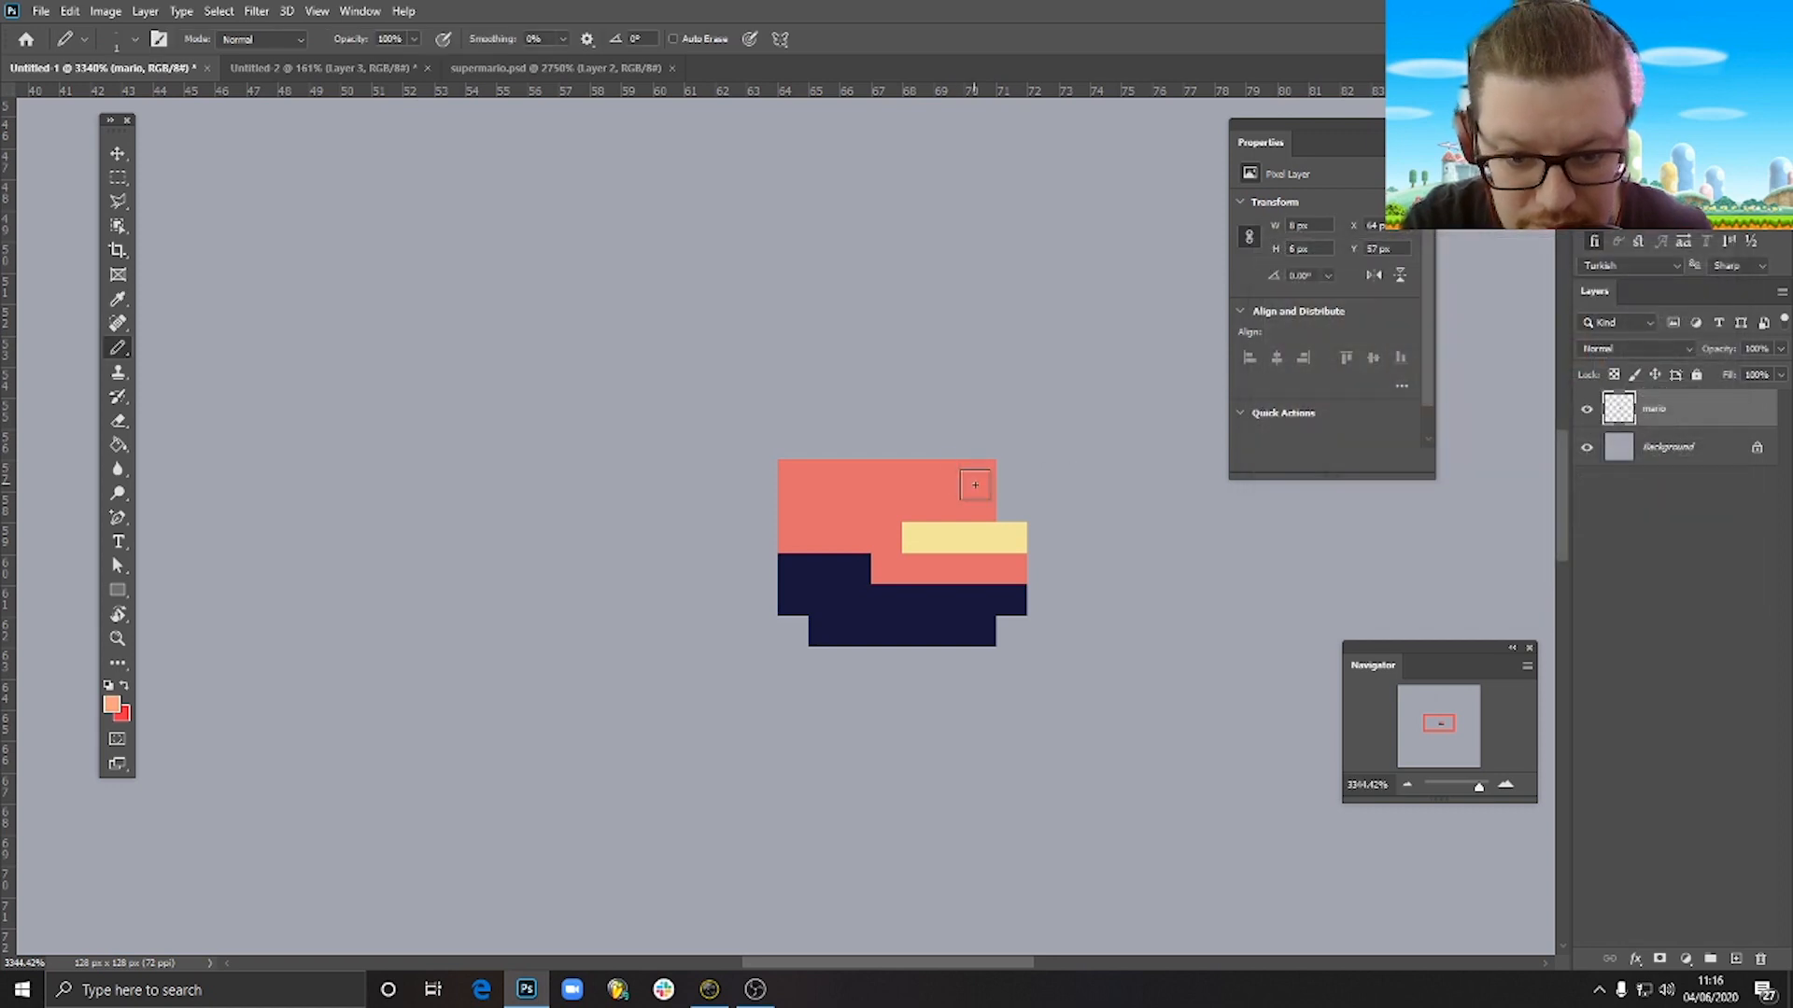
mouse_move(975, 484)
left_mouse_down()
mouse_move(929, 503)
mouse_move(863, 502)
mouse_move(946, 480)
mouse_move(804, 487)
mouse_move(806, 531)
mouse_move(840, 518)
mouse_move(845, 535)
mouse_move(718, 569)
left_mouse_up()
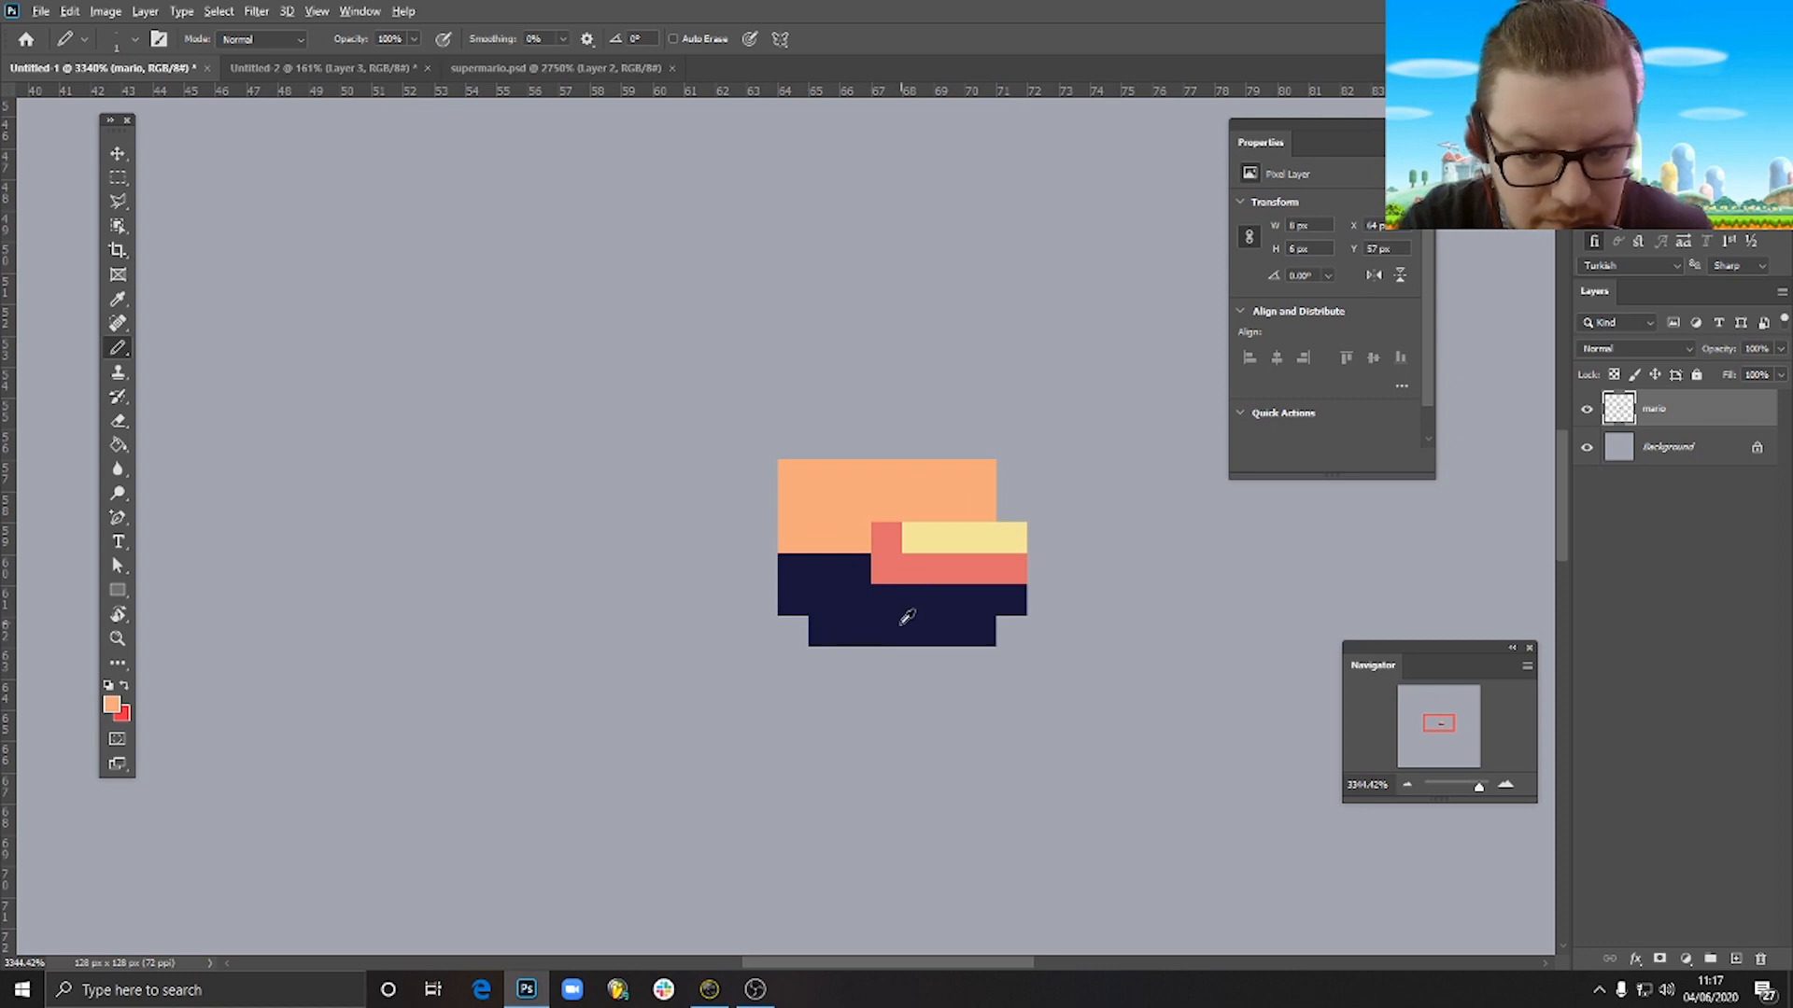
Paint two navy eyes, each 1 px wide and 2 px high, above the nose, and a 2 × 2 px pale yellow cheek highlight.
mouse_move(884, 476)
left_mouse_down()
mouse_move(885, 506)
mouse_move(948, 506)
left_mouse_up()
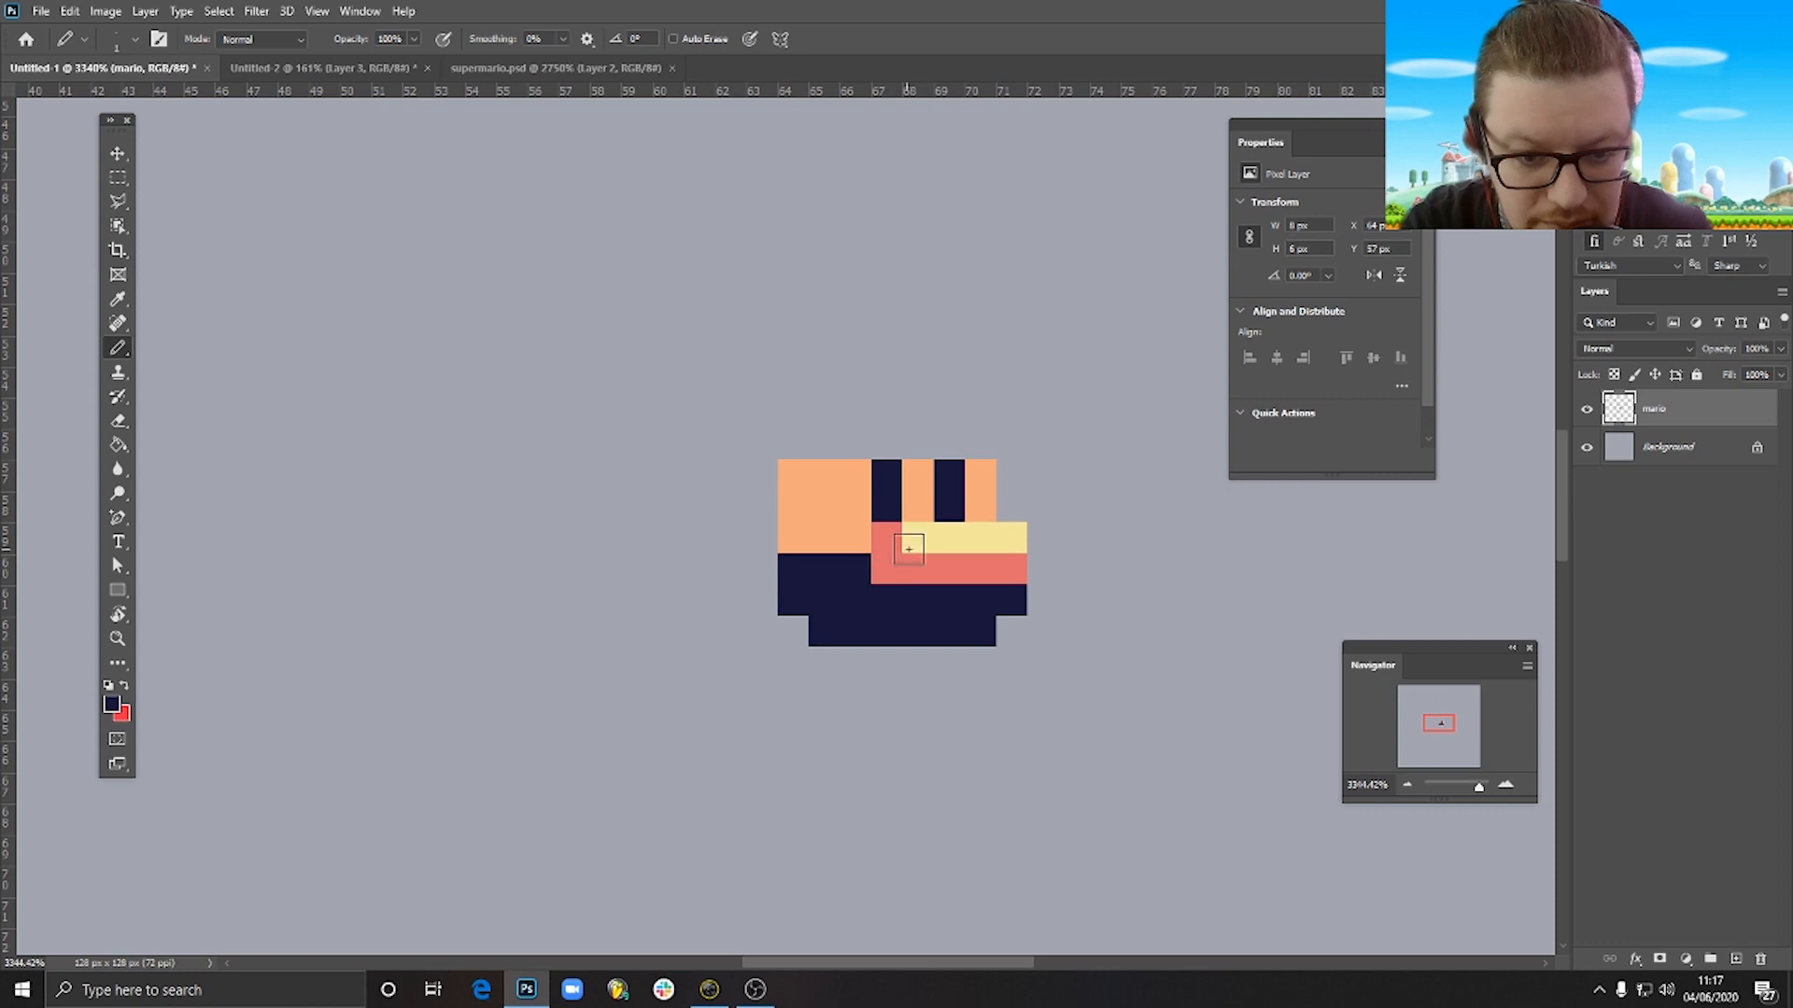
left_click(919, 537, "alt")
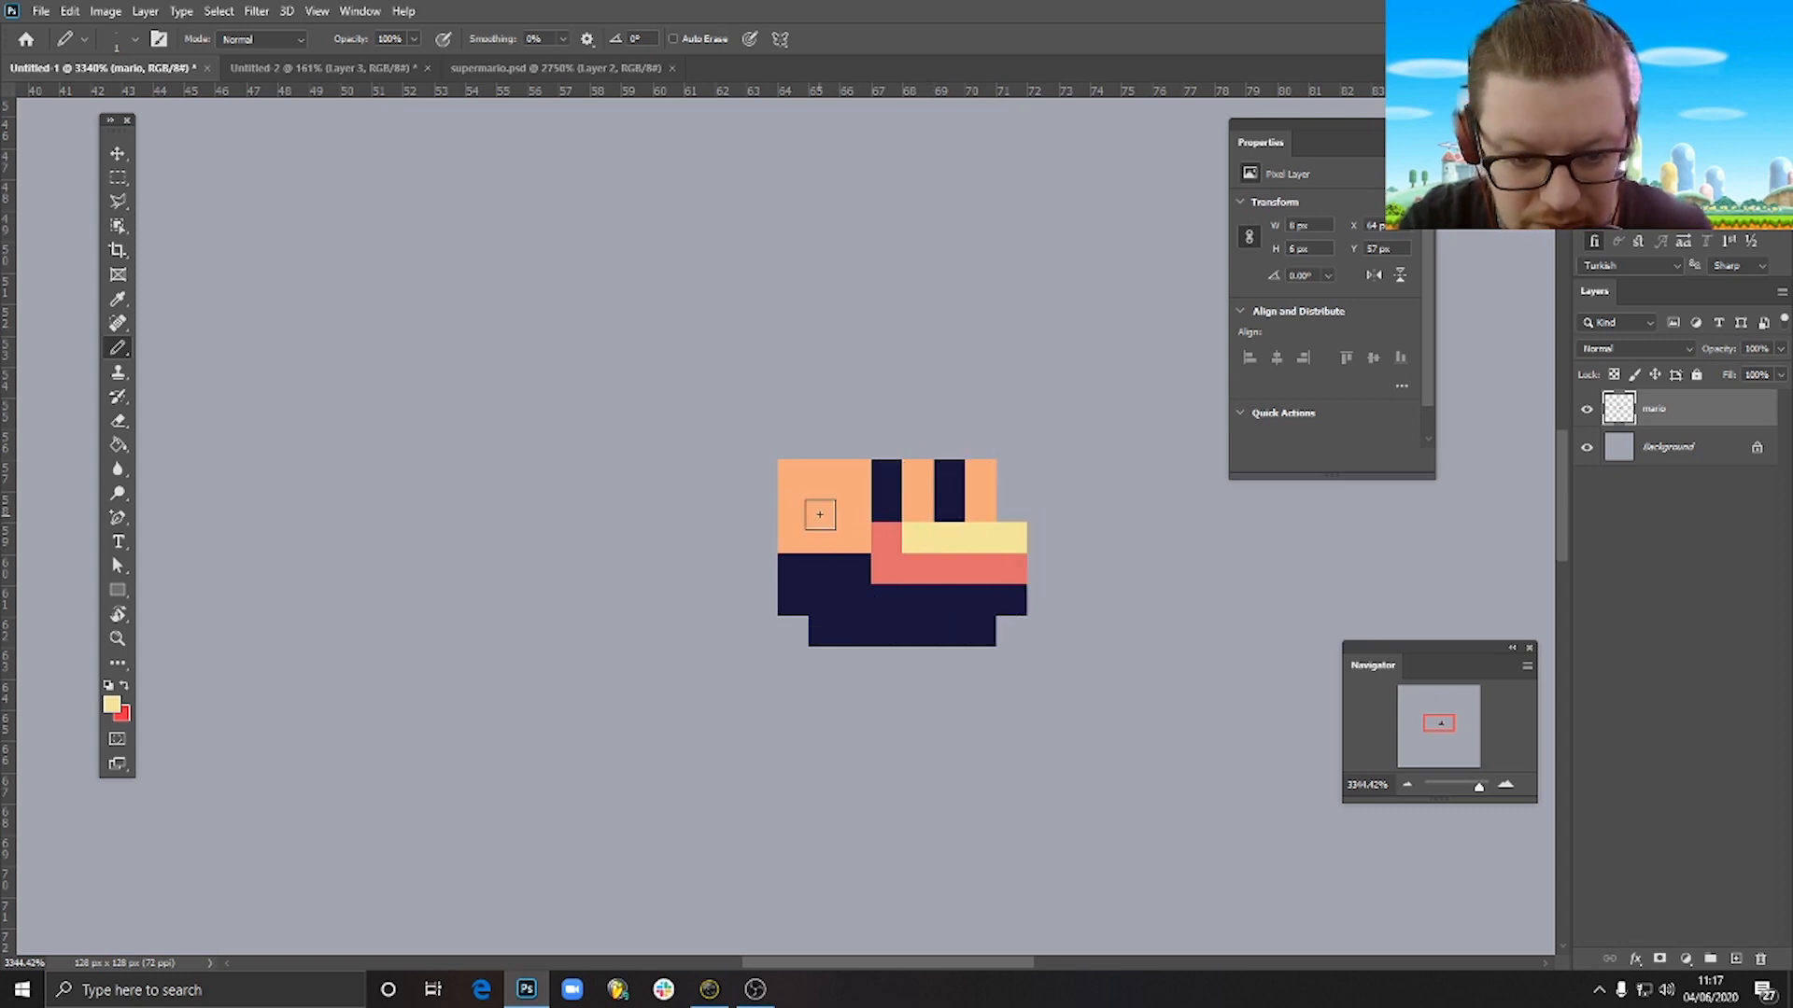
left_click_drag(794, 507, 811, 513)
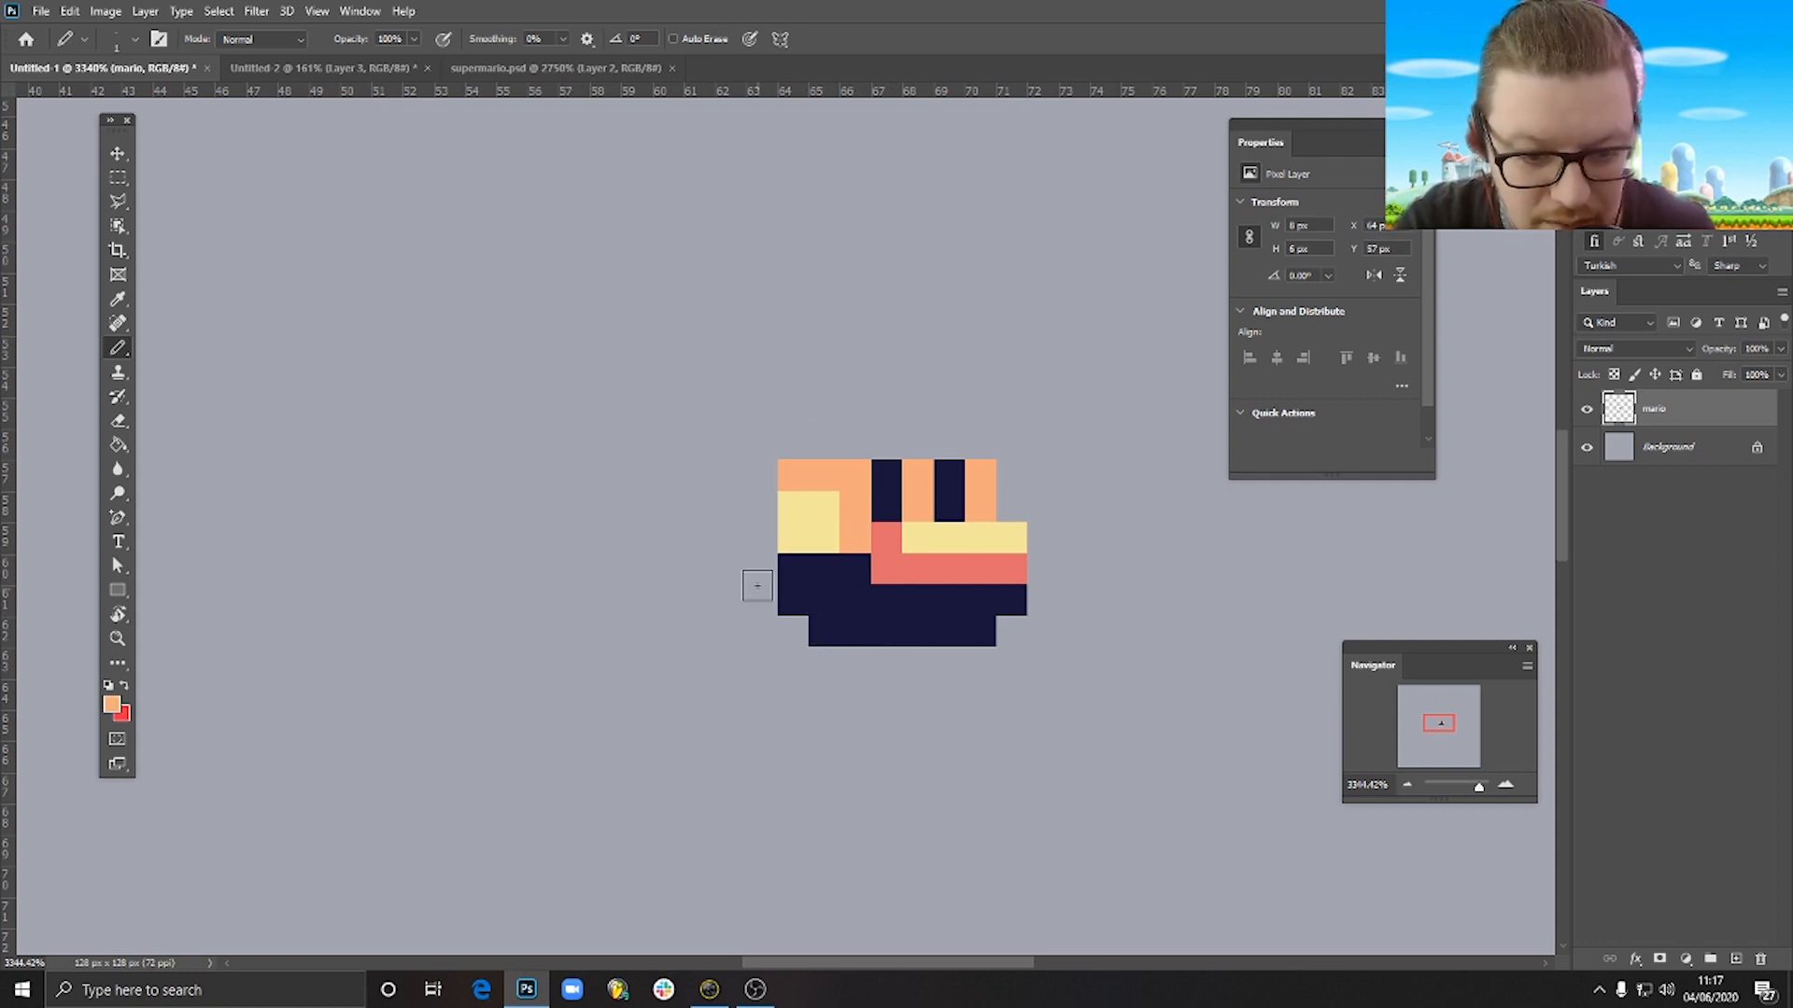
Extend the face 3 px to the left in light orange and add a salmon ear, 3 px wide and 2 px high, at its rear edge.
mouse_move(757, 586)
left_mouse_down()
mouse_move(709, 574)
mouse_move(752, 597)
mouse_move(753, 629)
mouse_move(700, 601)
left_mouse_up()
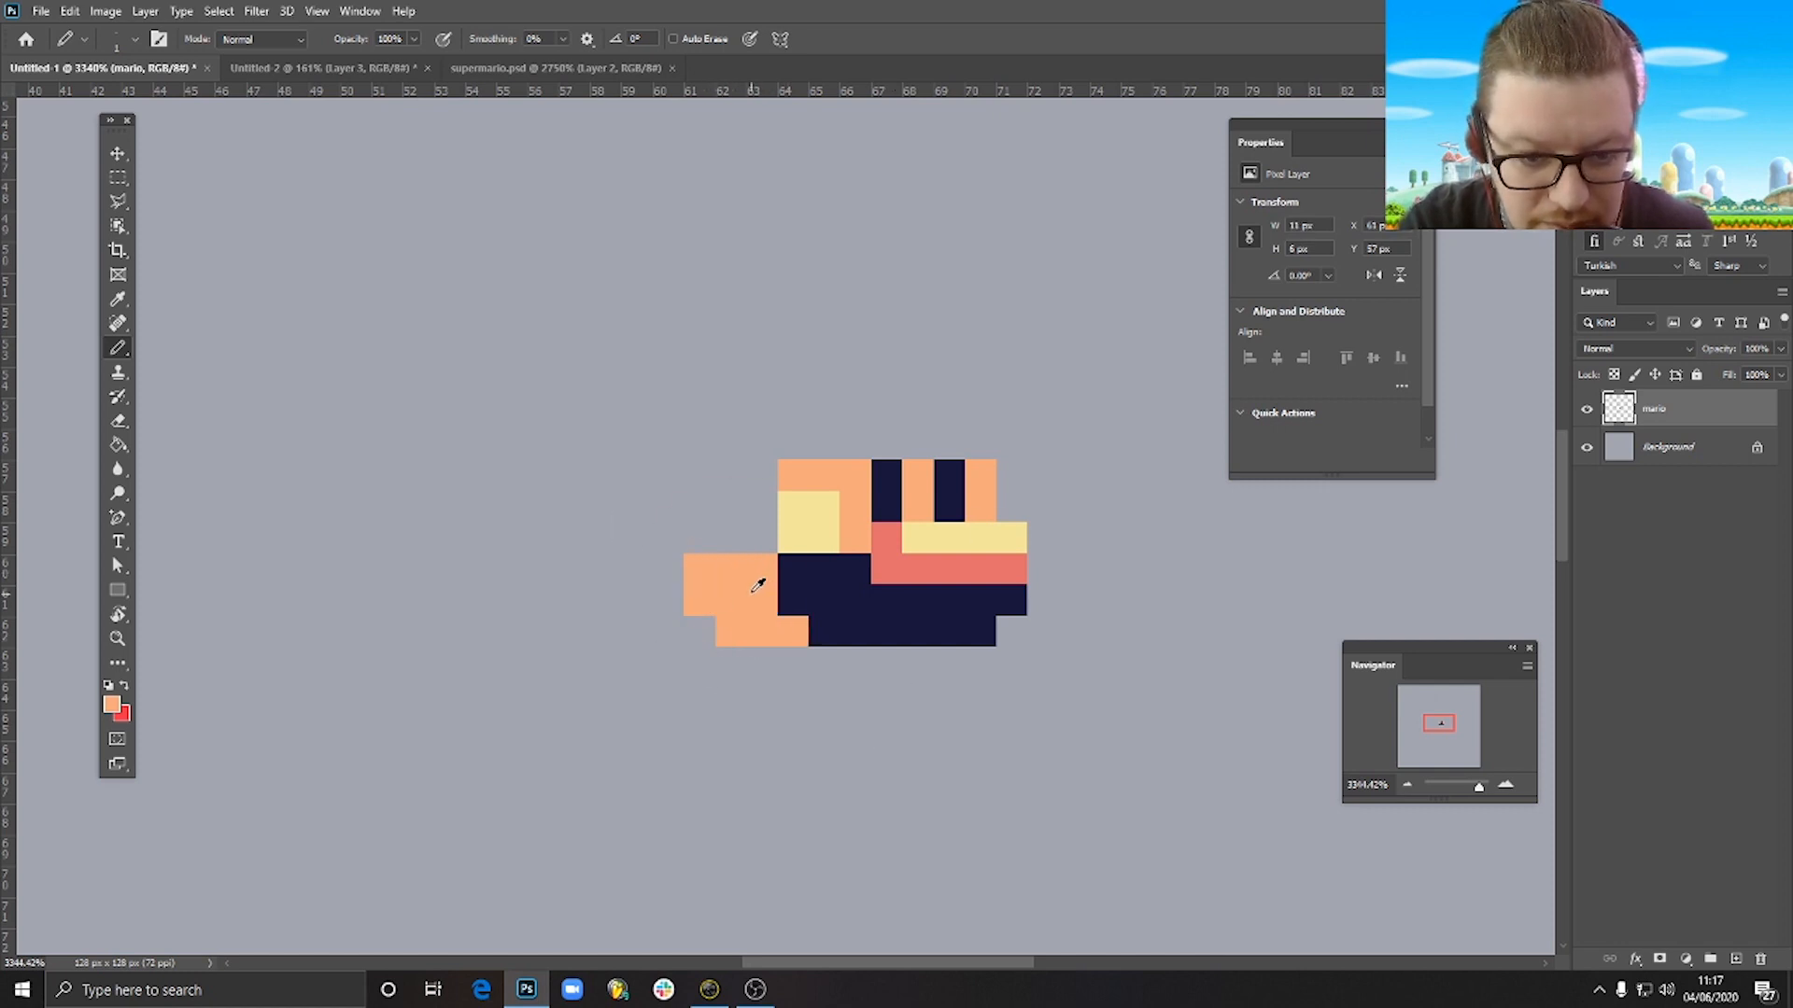
mouse_move(712, 496)
left_mouse_down()
mouse_move(717, 540)
mouse_move(738, 486)
mouse_move(761, 489)
mouse_move(724, 612)
left_mouse_up()
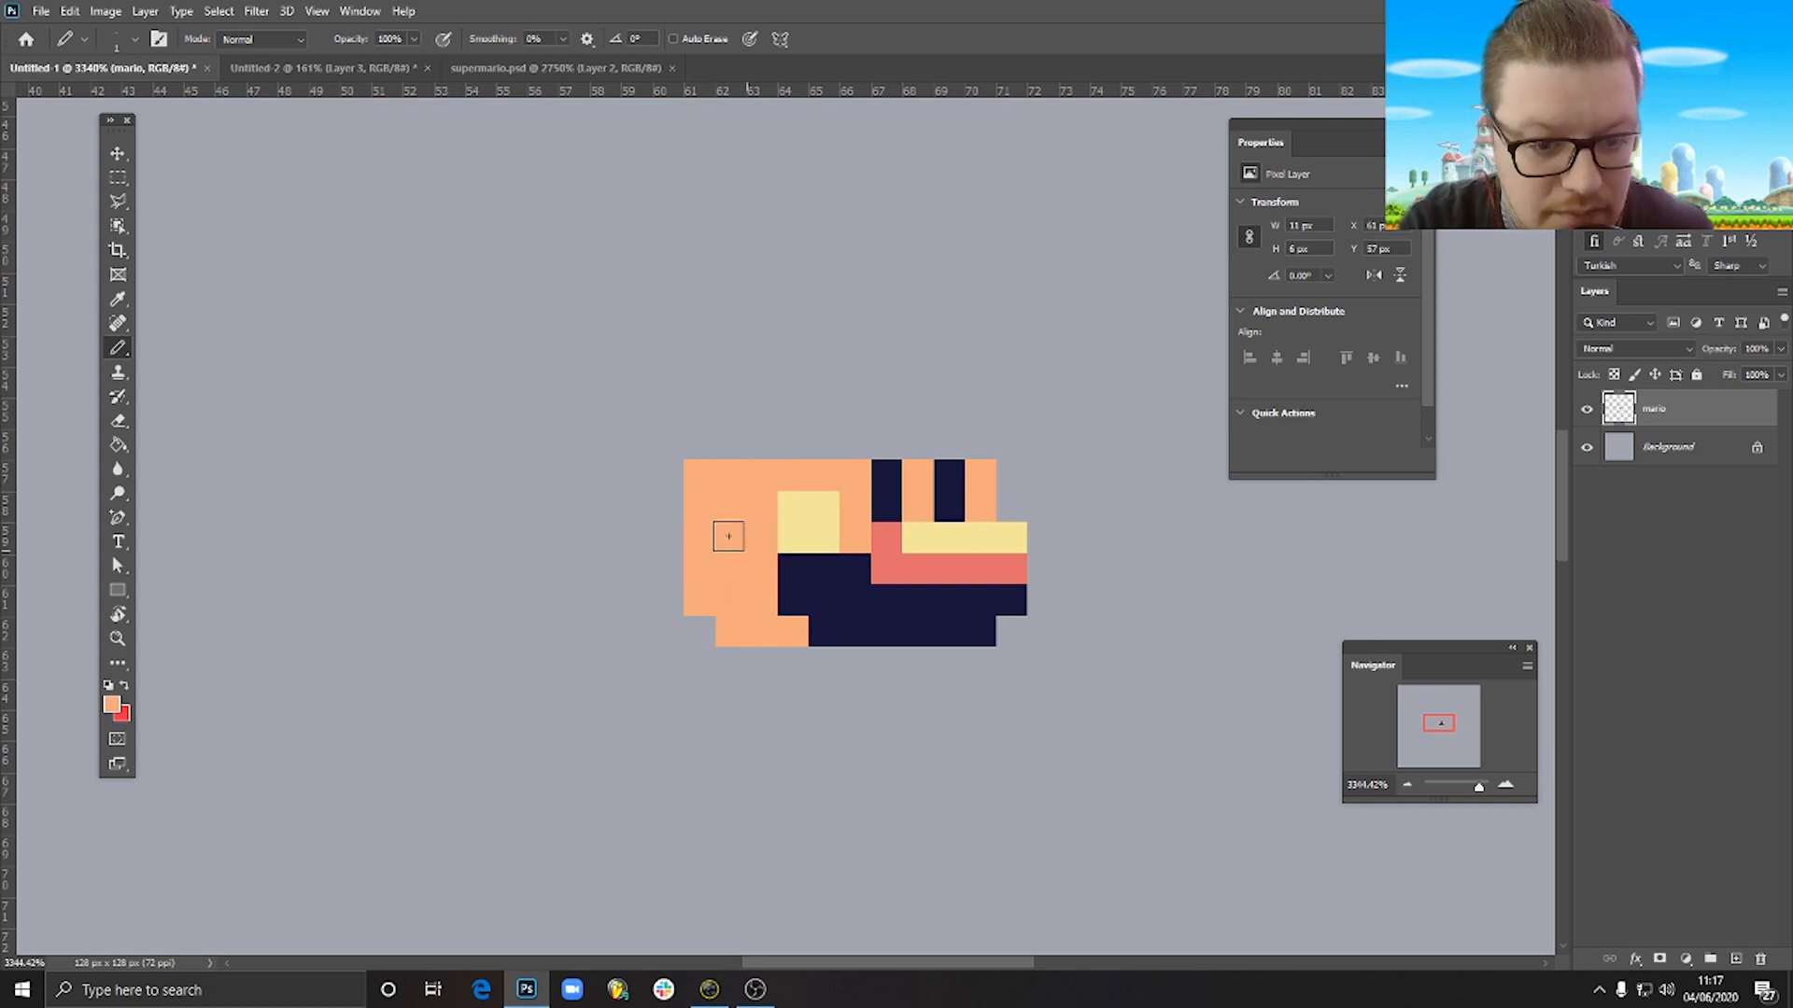
left_click(915, 549, "alt")
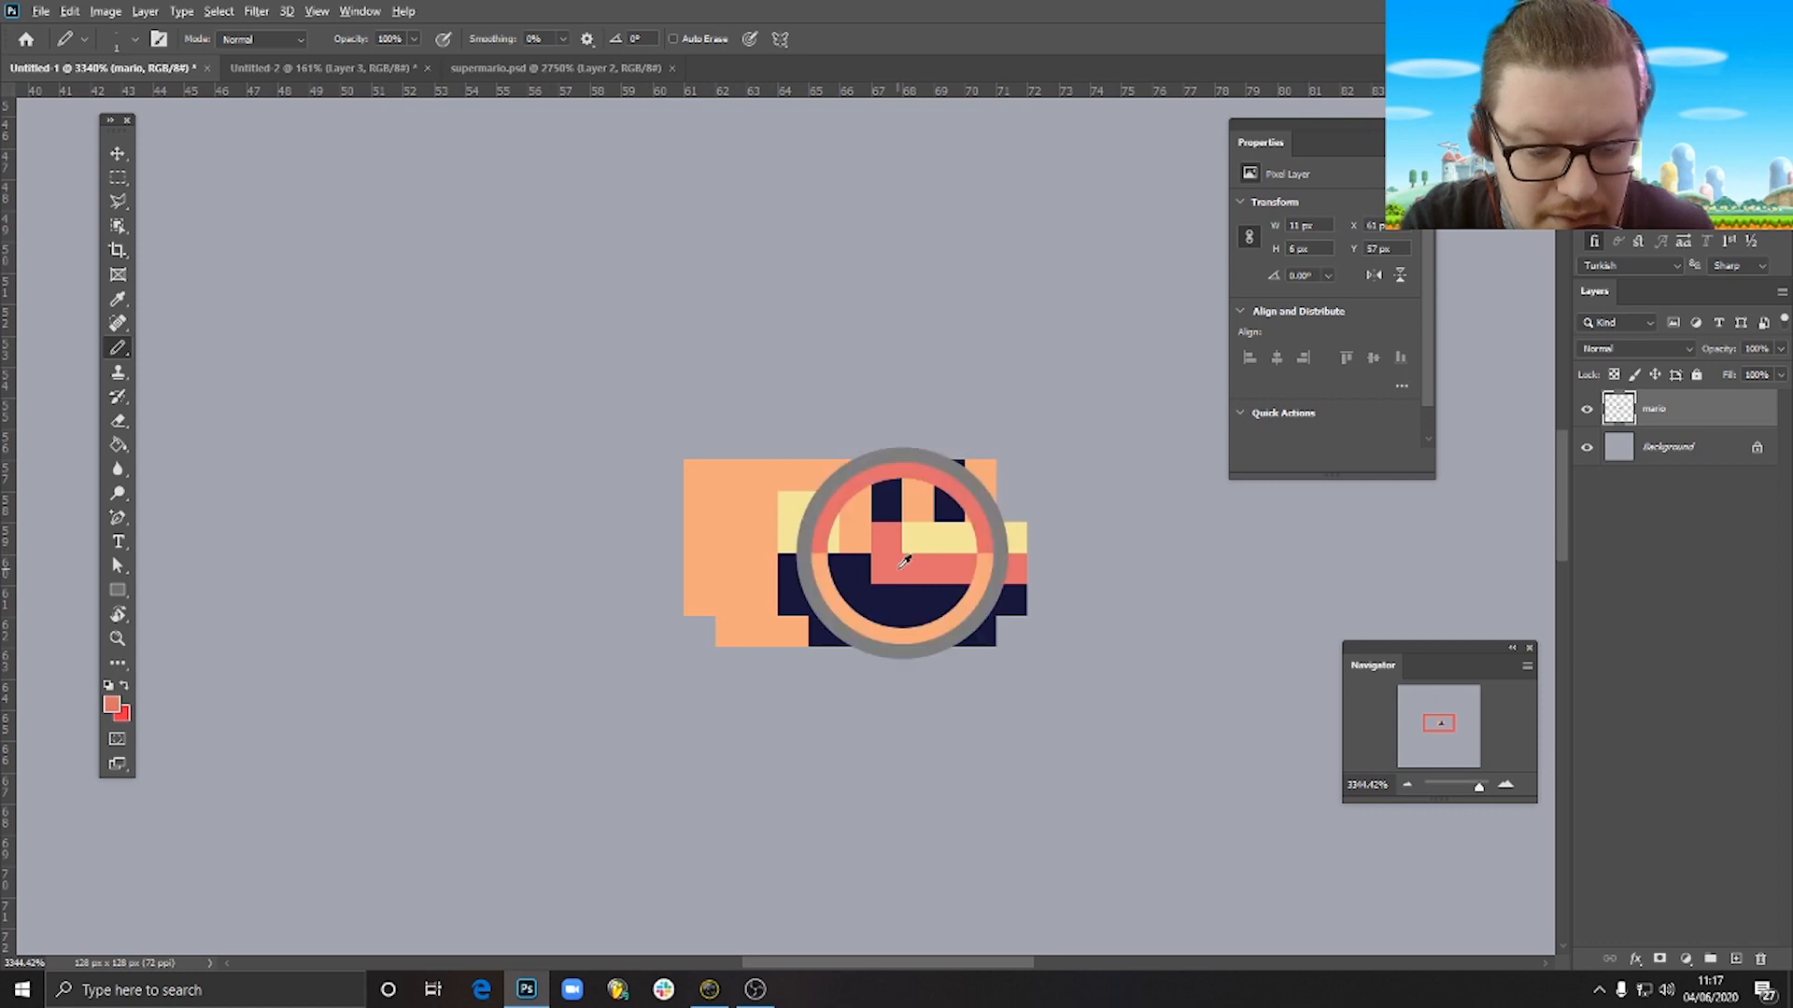
mouse_move(681, 508)
left_mouse_down()
mouse_move(718, 515)
mouse_move(709, 553)
mouse_move(678, 536)
mouse_move(716, 561)
left_mouse_up()
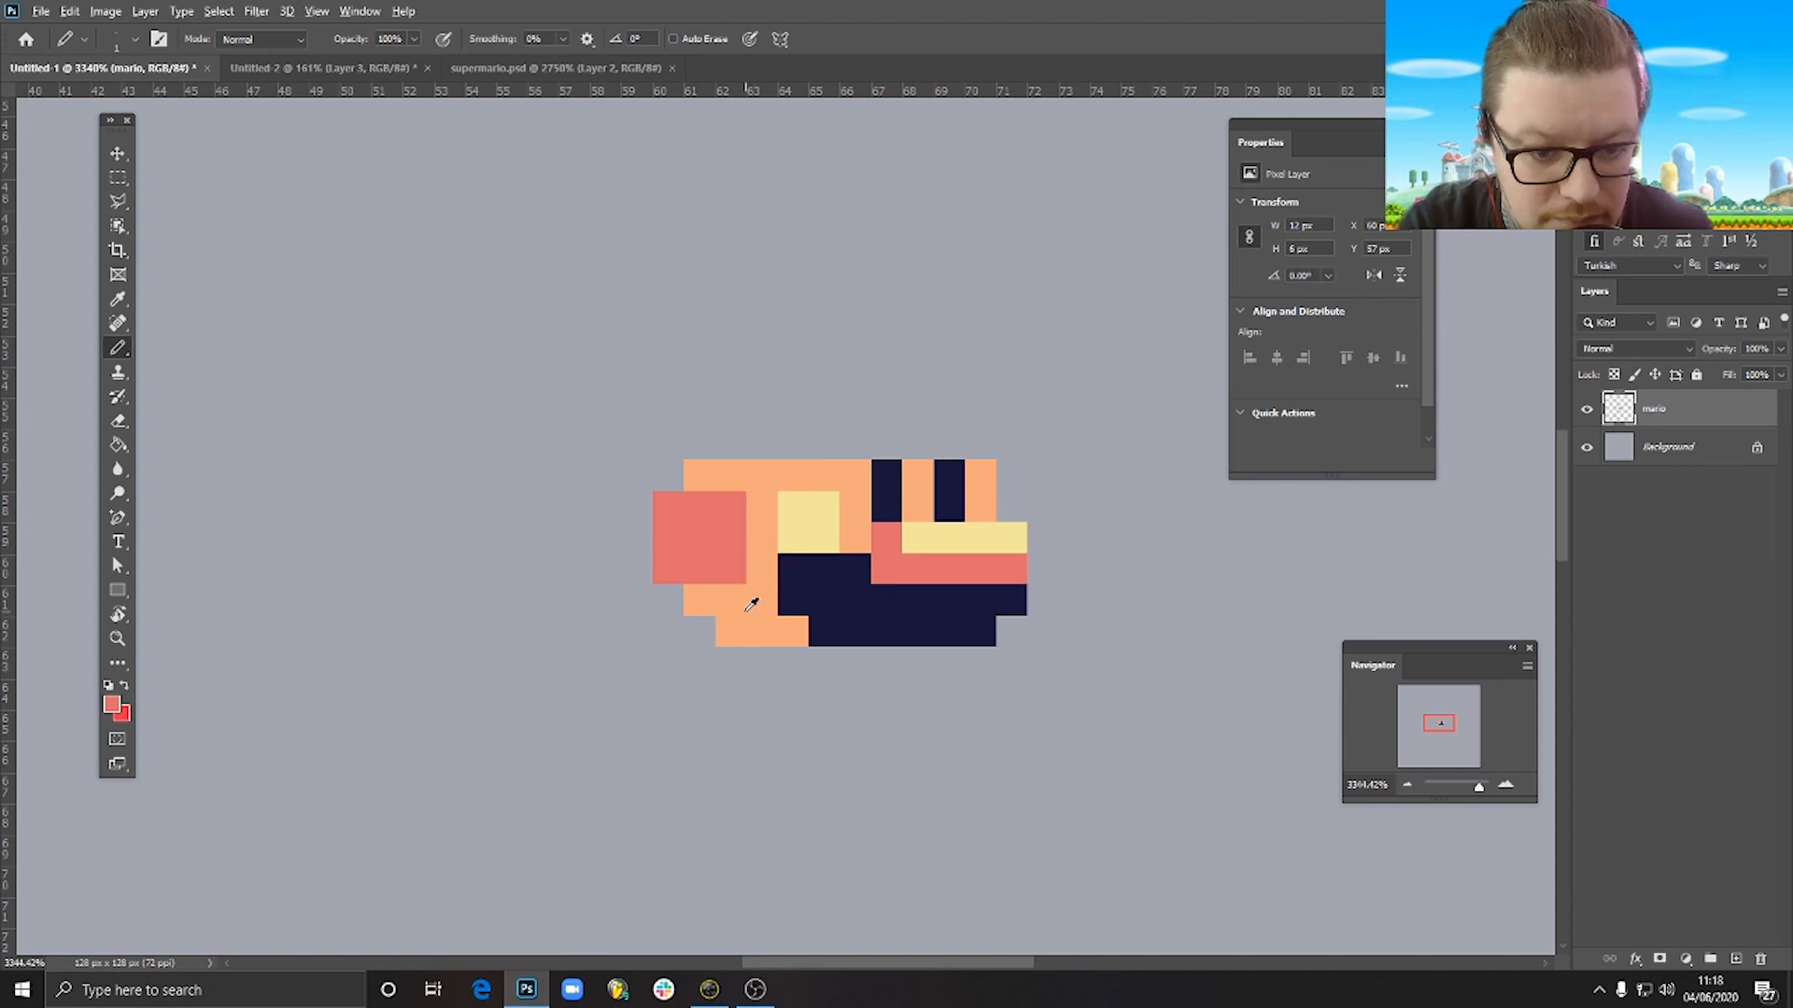
left_click_drag(735, 581, 694, 575)
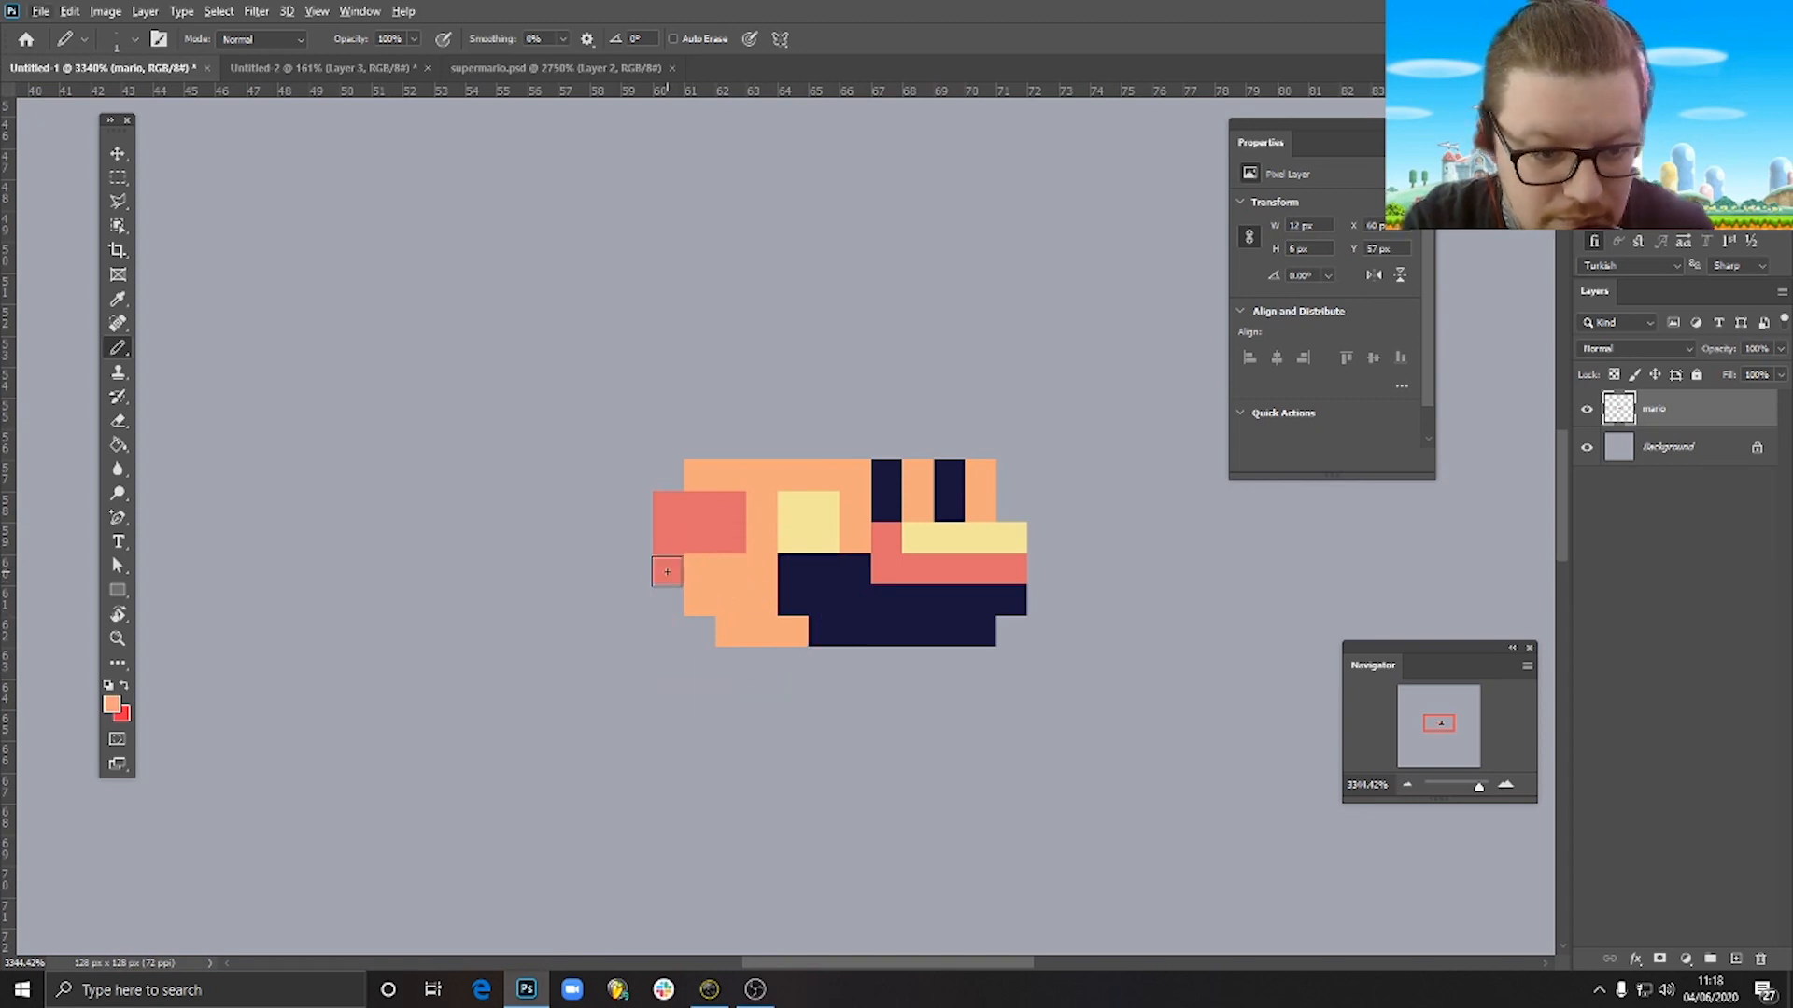
key("e")
left_click(666, 571)
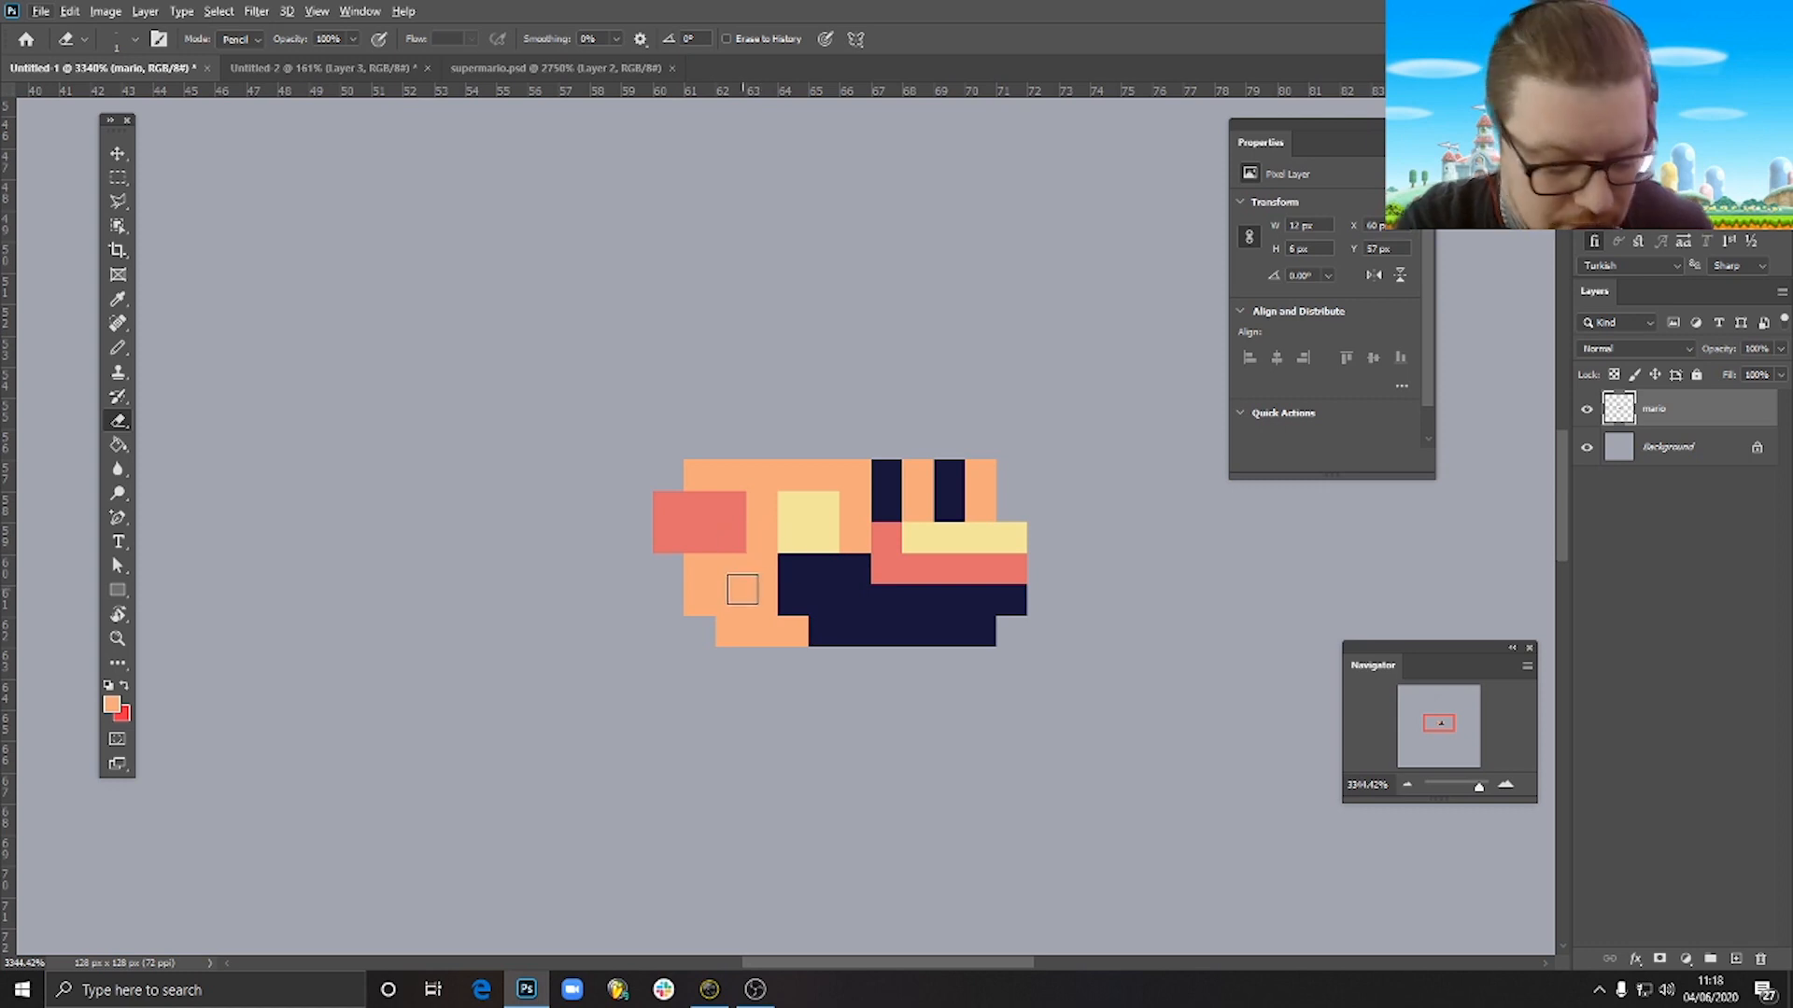
Narrow the salmon ear to 2 px, raise it by 1 px and paint its inner column pale yellow.
key("b")
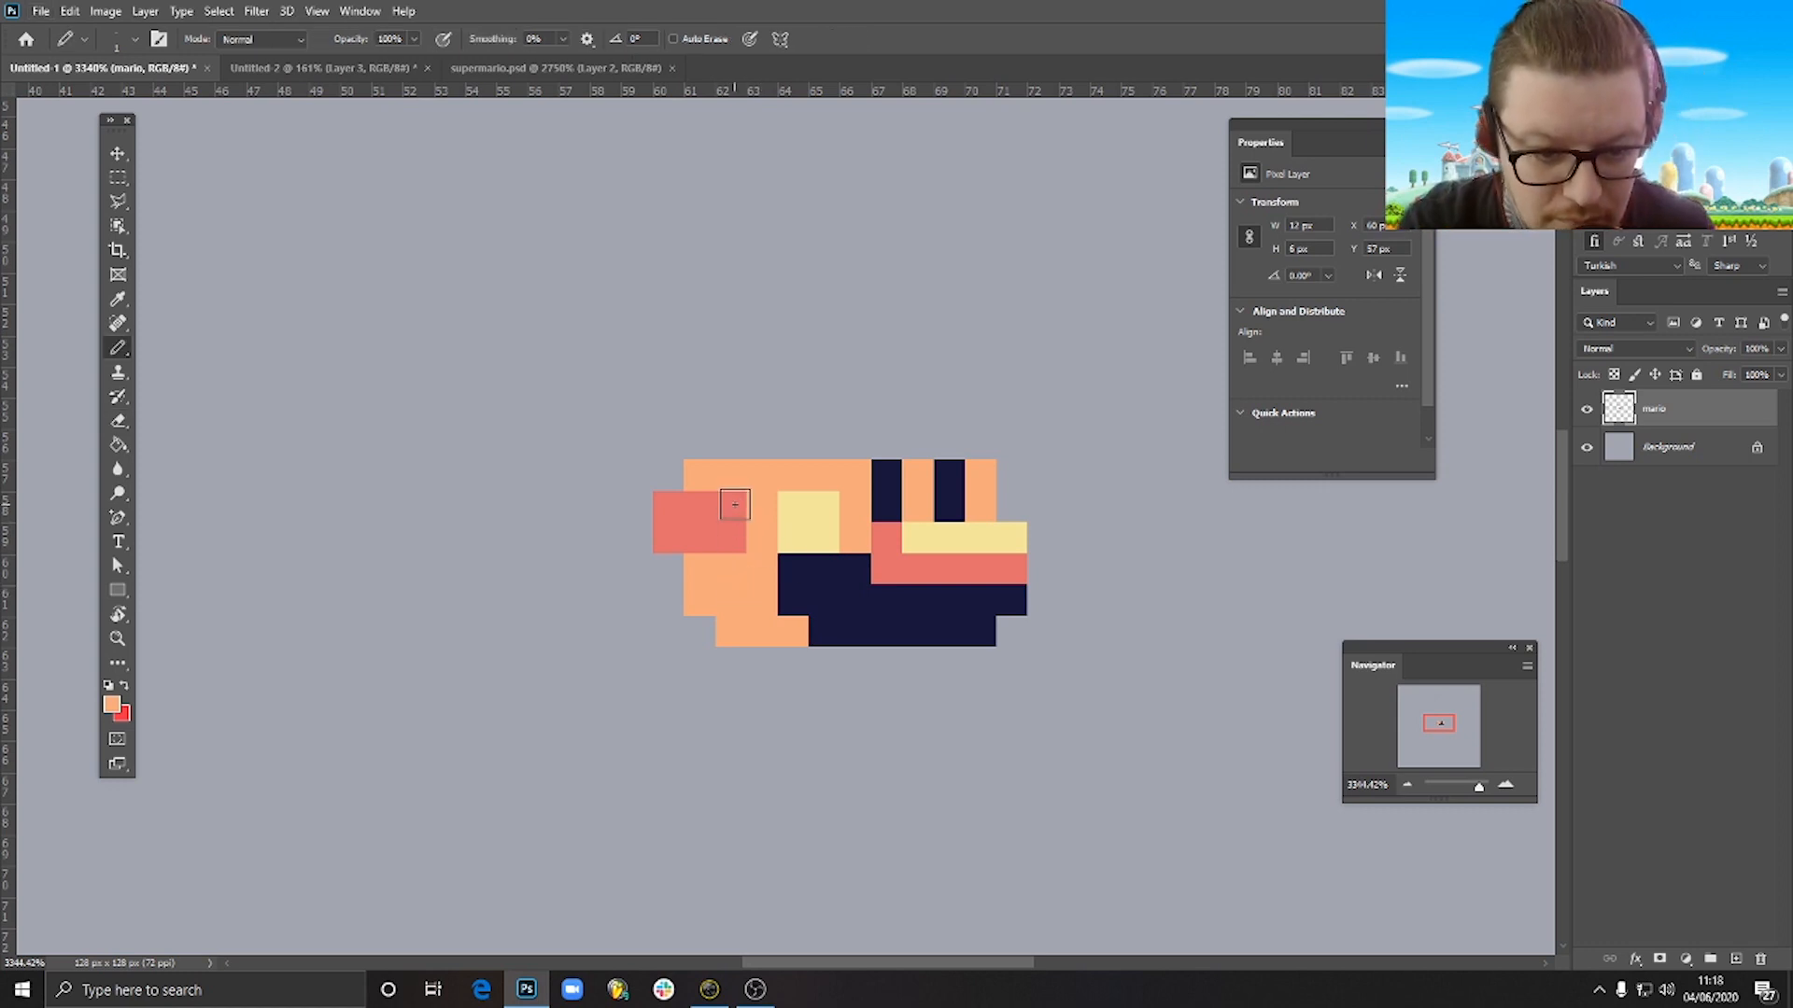
mouse_move(735, 504)
left_mouse_down()
mouse_move(749, 604)
mouse_move(705, 559)
mouse_move(698, 477)
left_mouse_up()
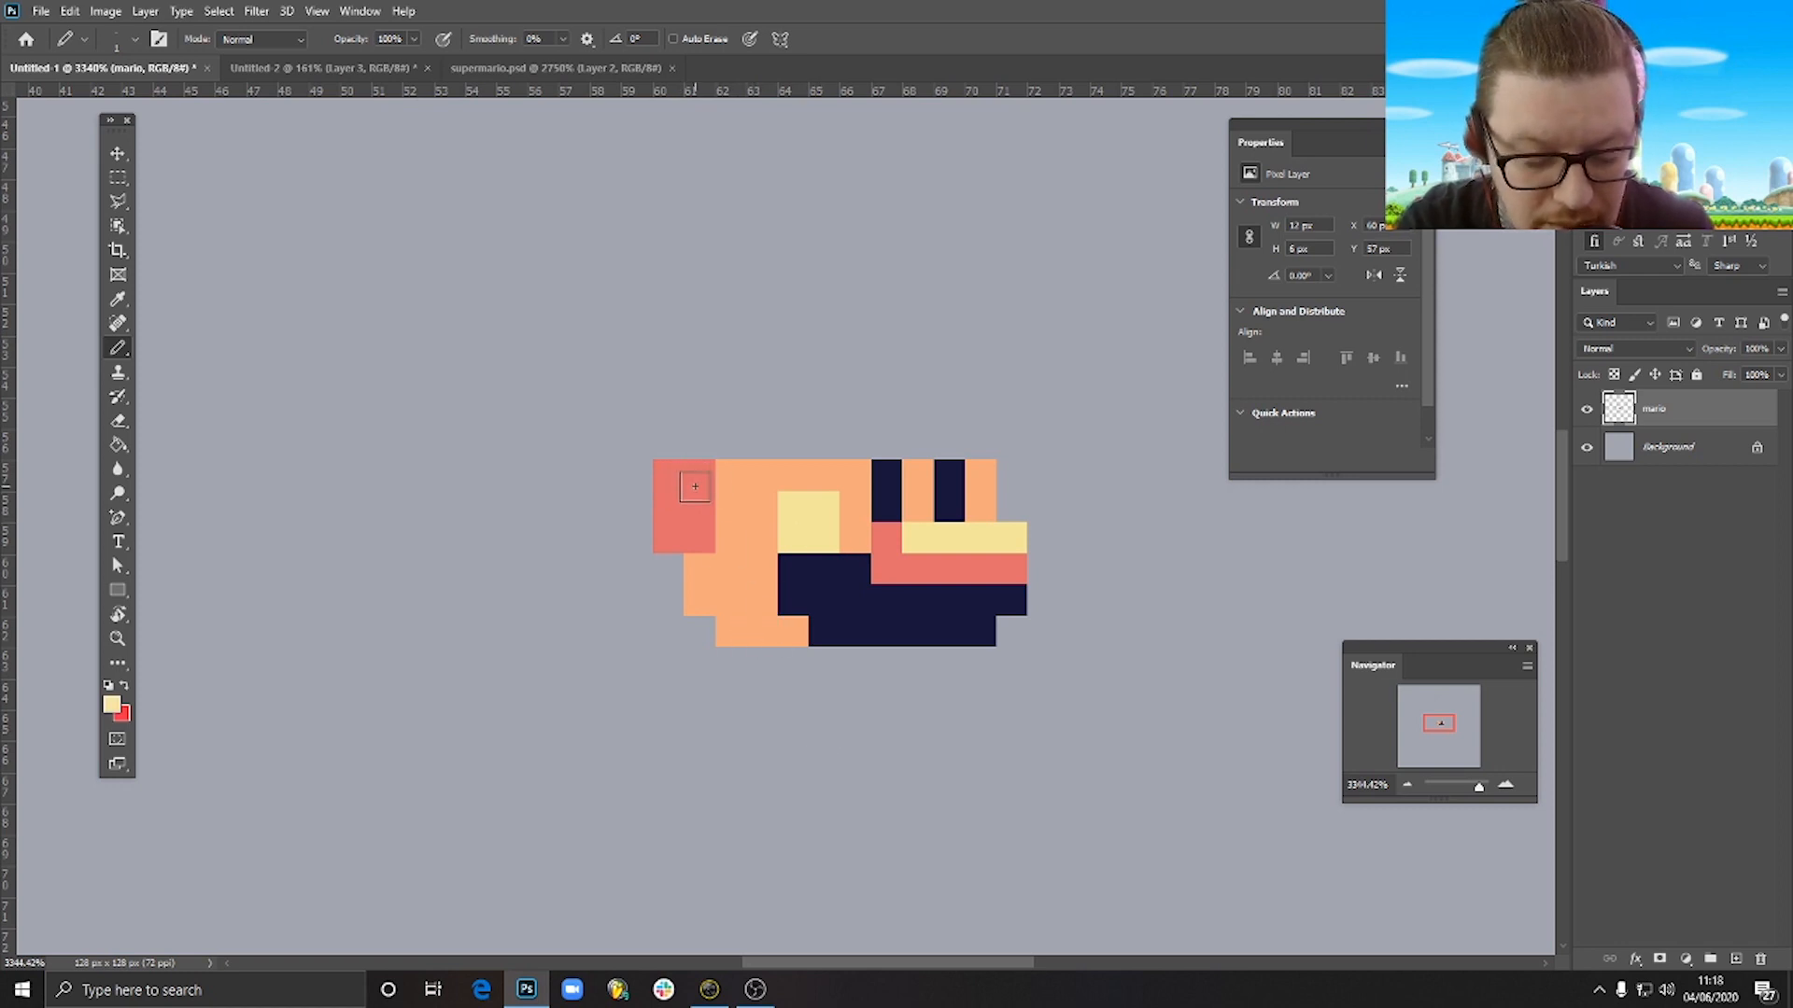
left_click_drag(695, 486, 704, 536)
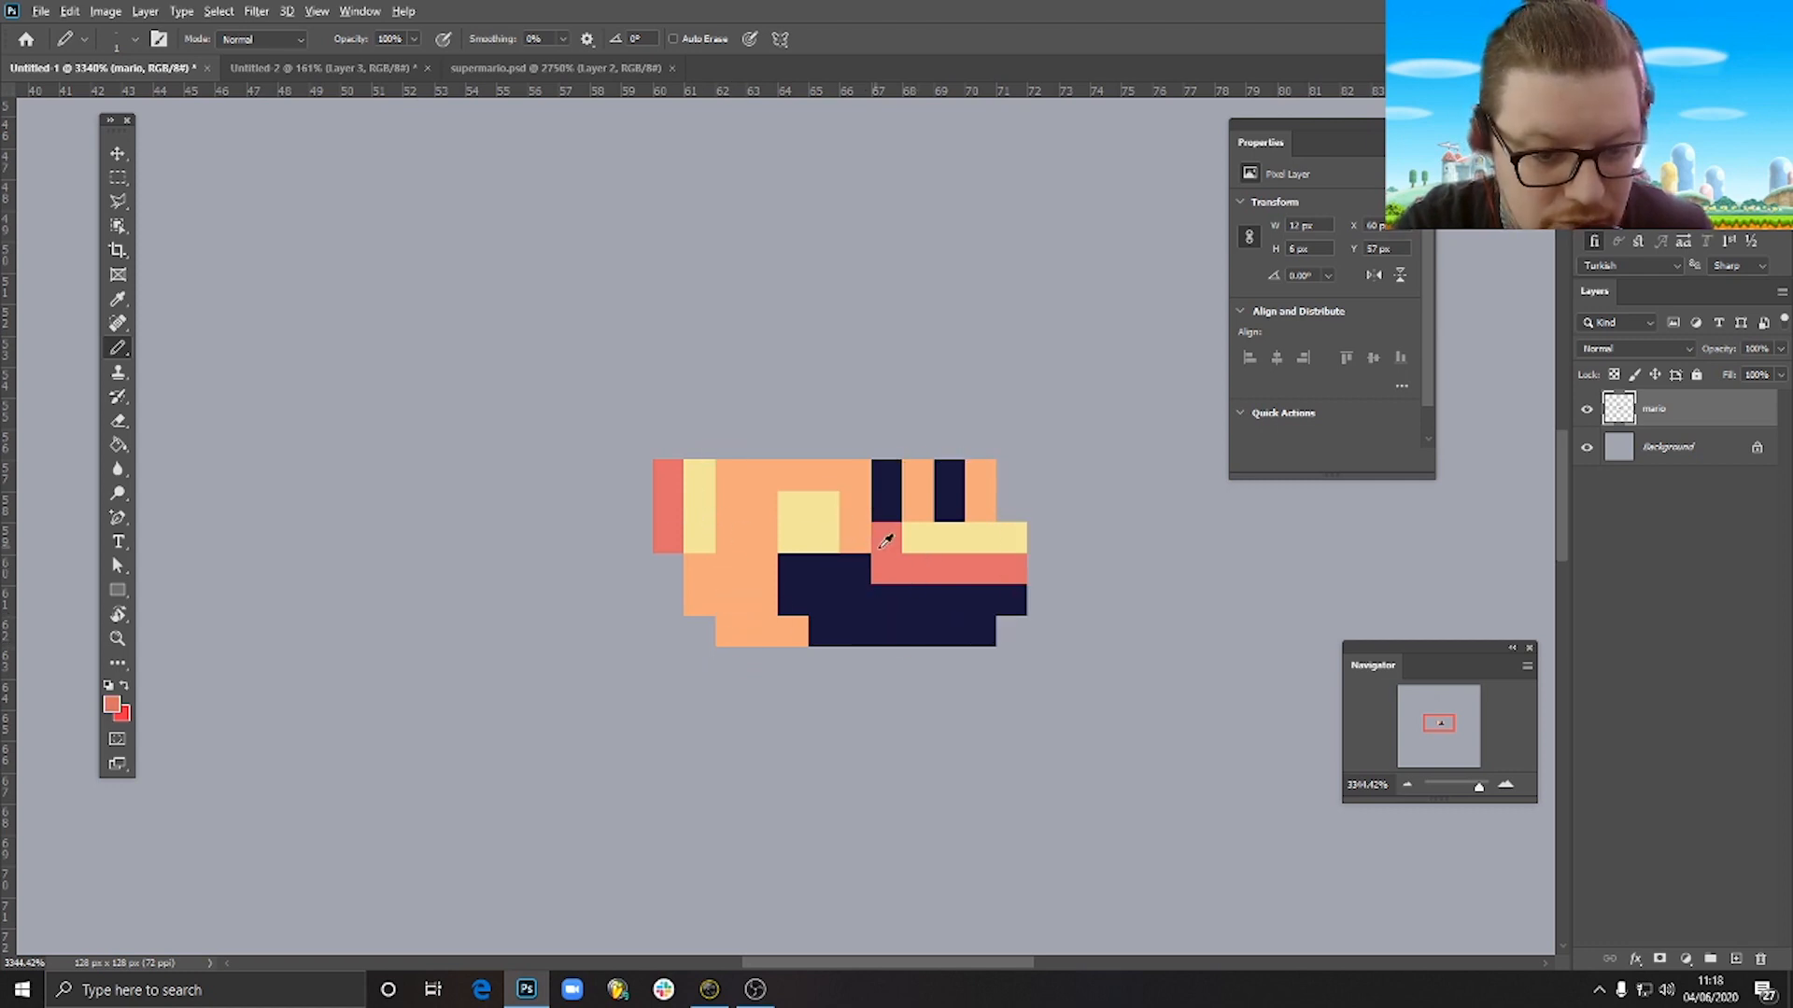
Shade the jaw's rear edge below the ear with salmon pixels and recolor the ear's outer column light orange.
left_click_drag(709, 573, 740, 628)
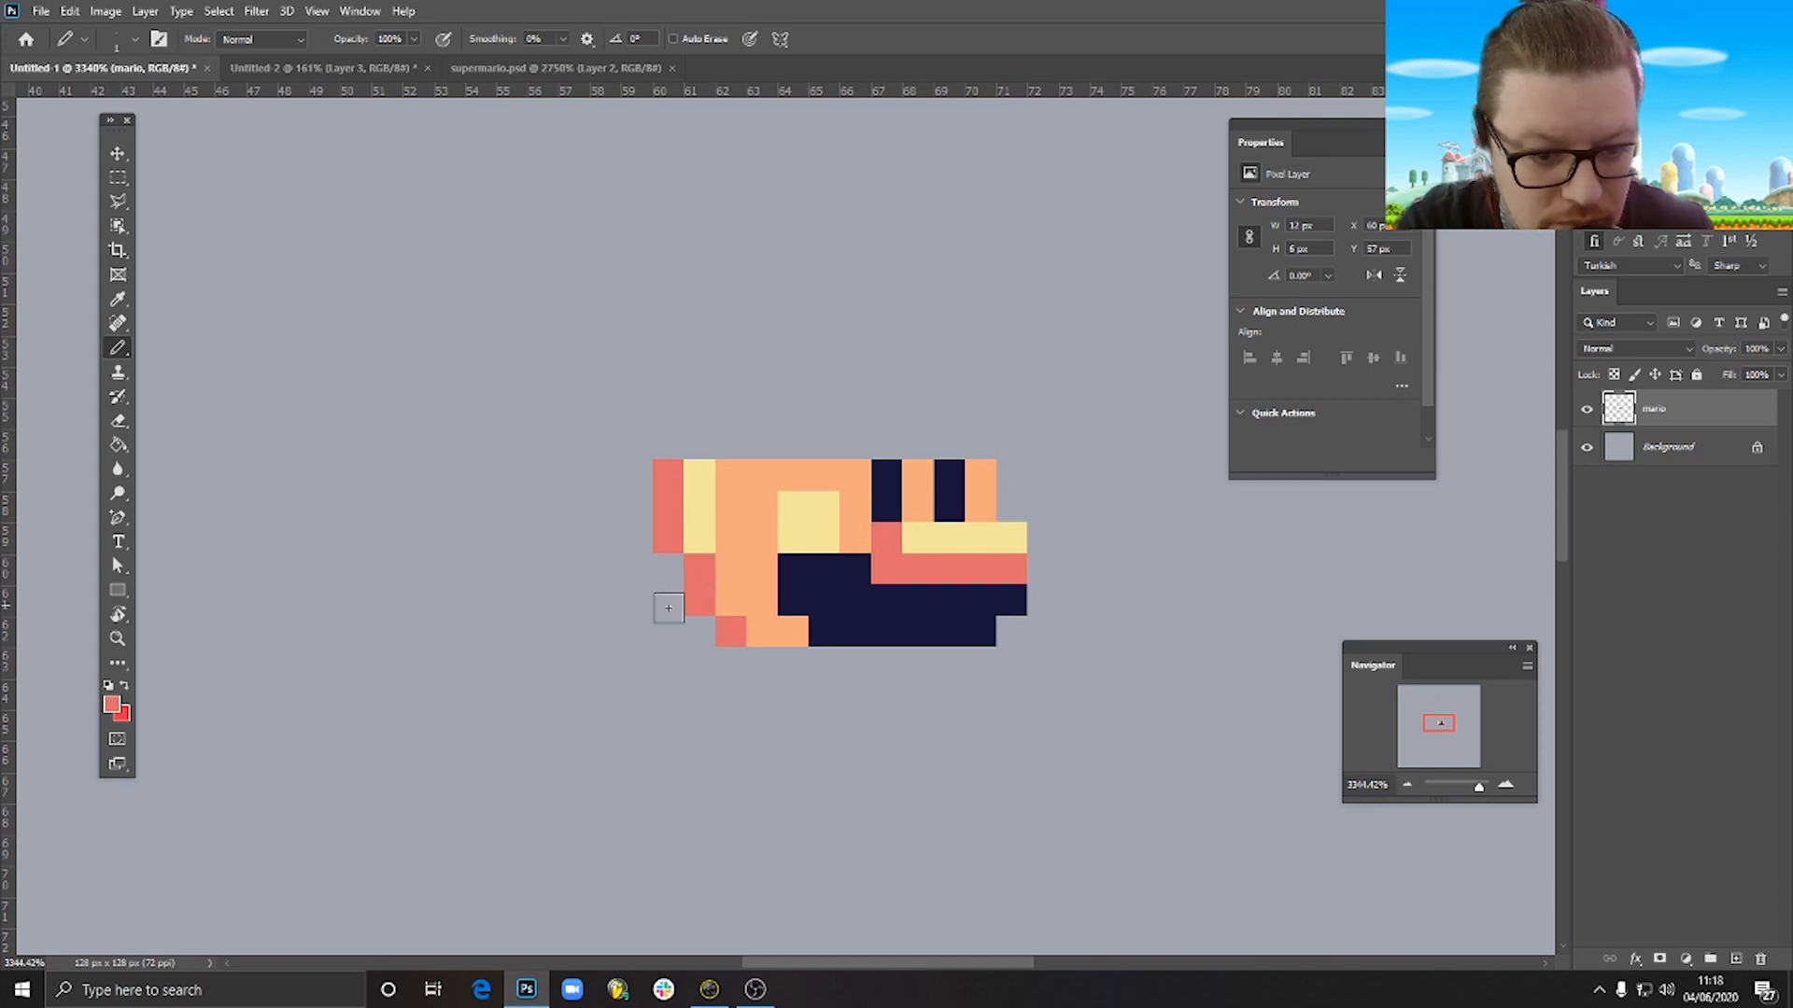
left_click(706, 599)
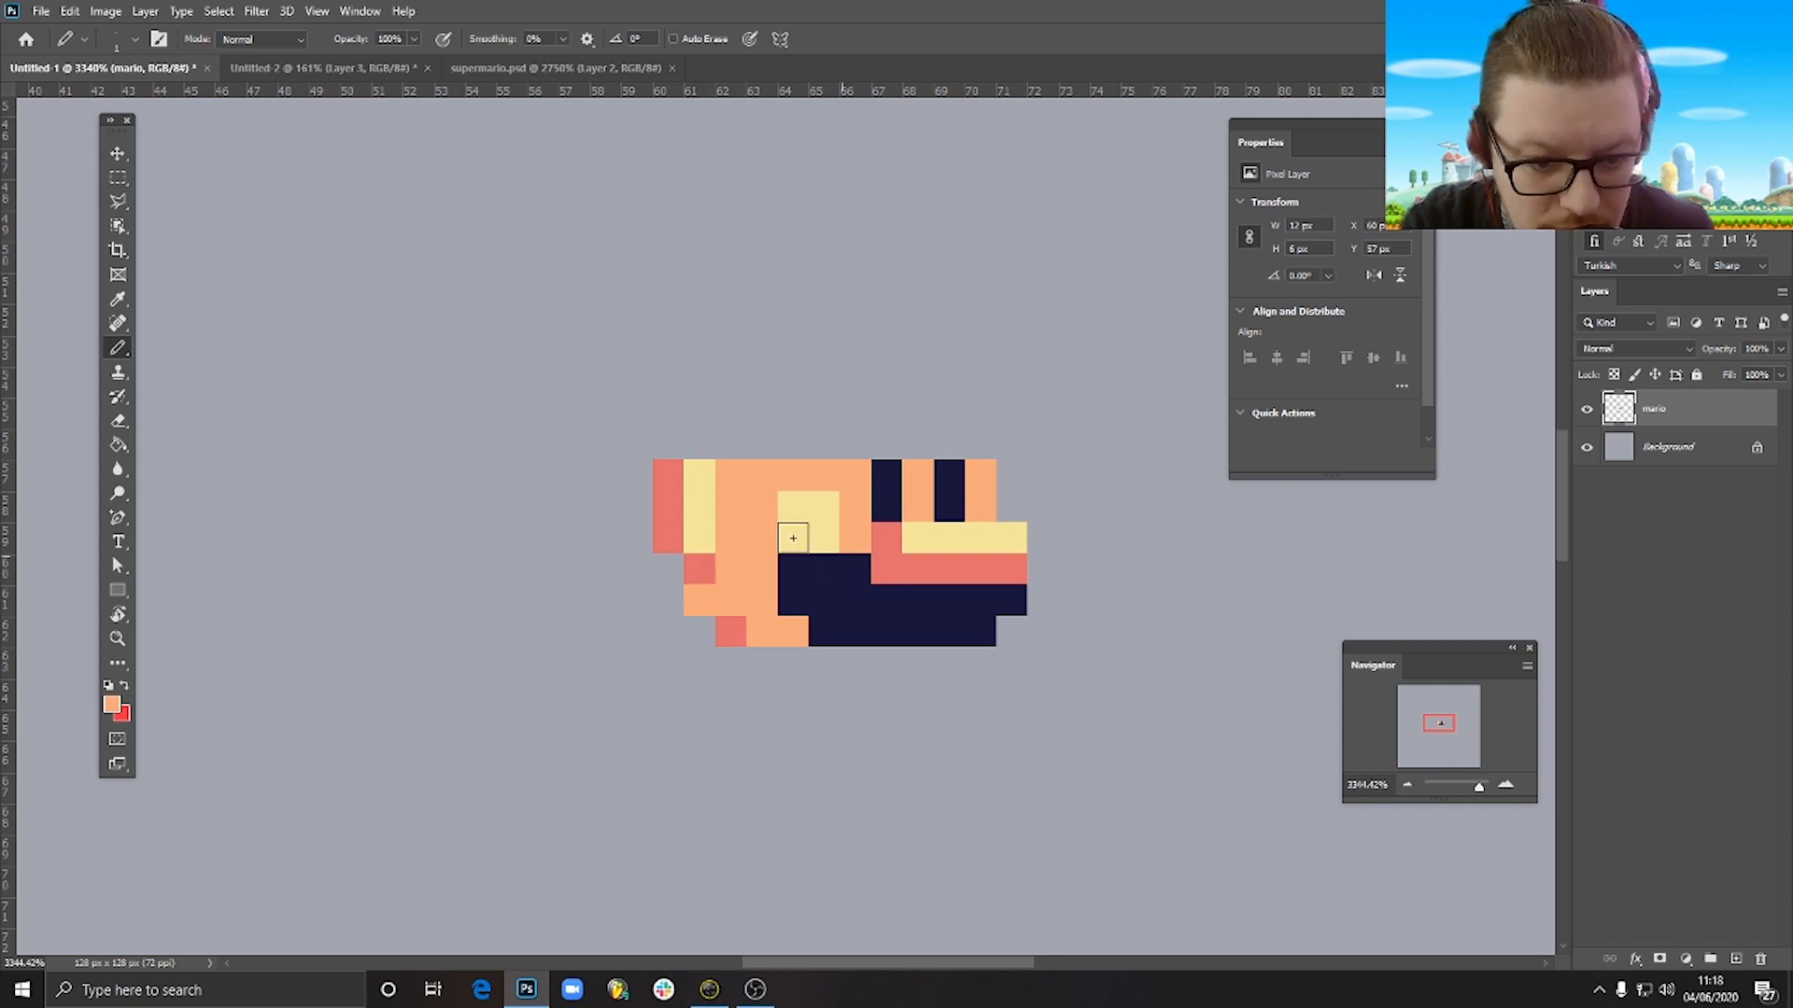
left_click_drag(655, 477, 670, 542)
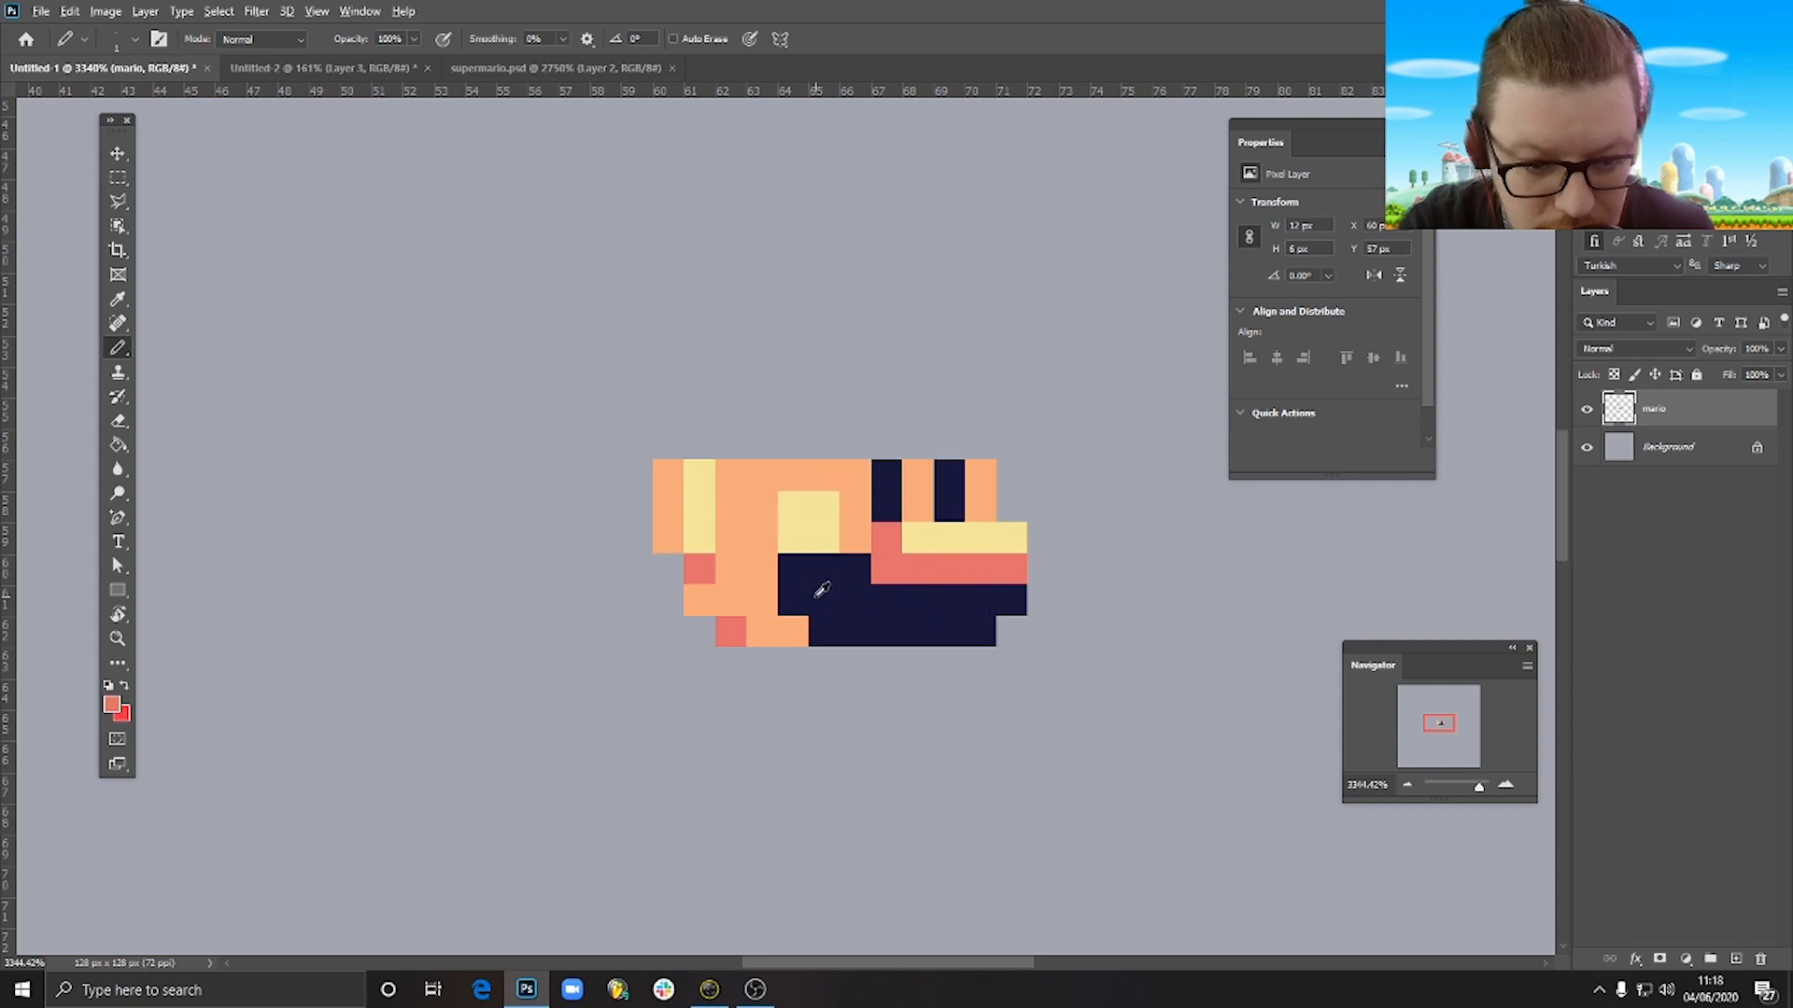
Paint a 2 px wide navy sideburn stepping down beside the ear and fill the jaw beneath it with salmon shading.
left_click_drag(726, 476, 731, 530)
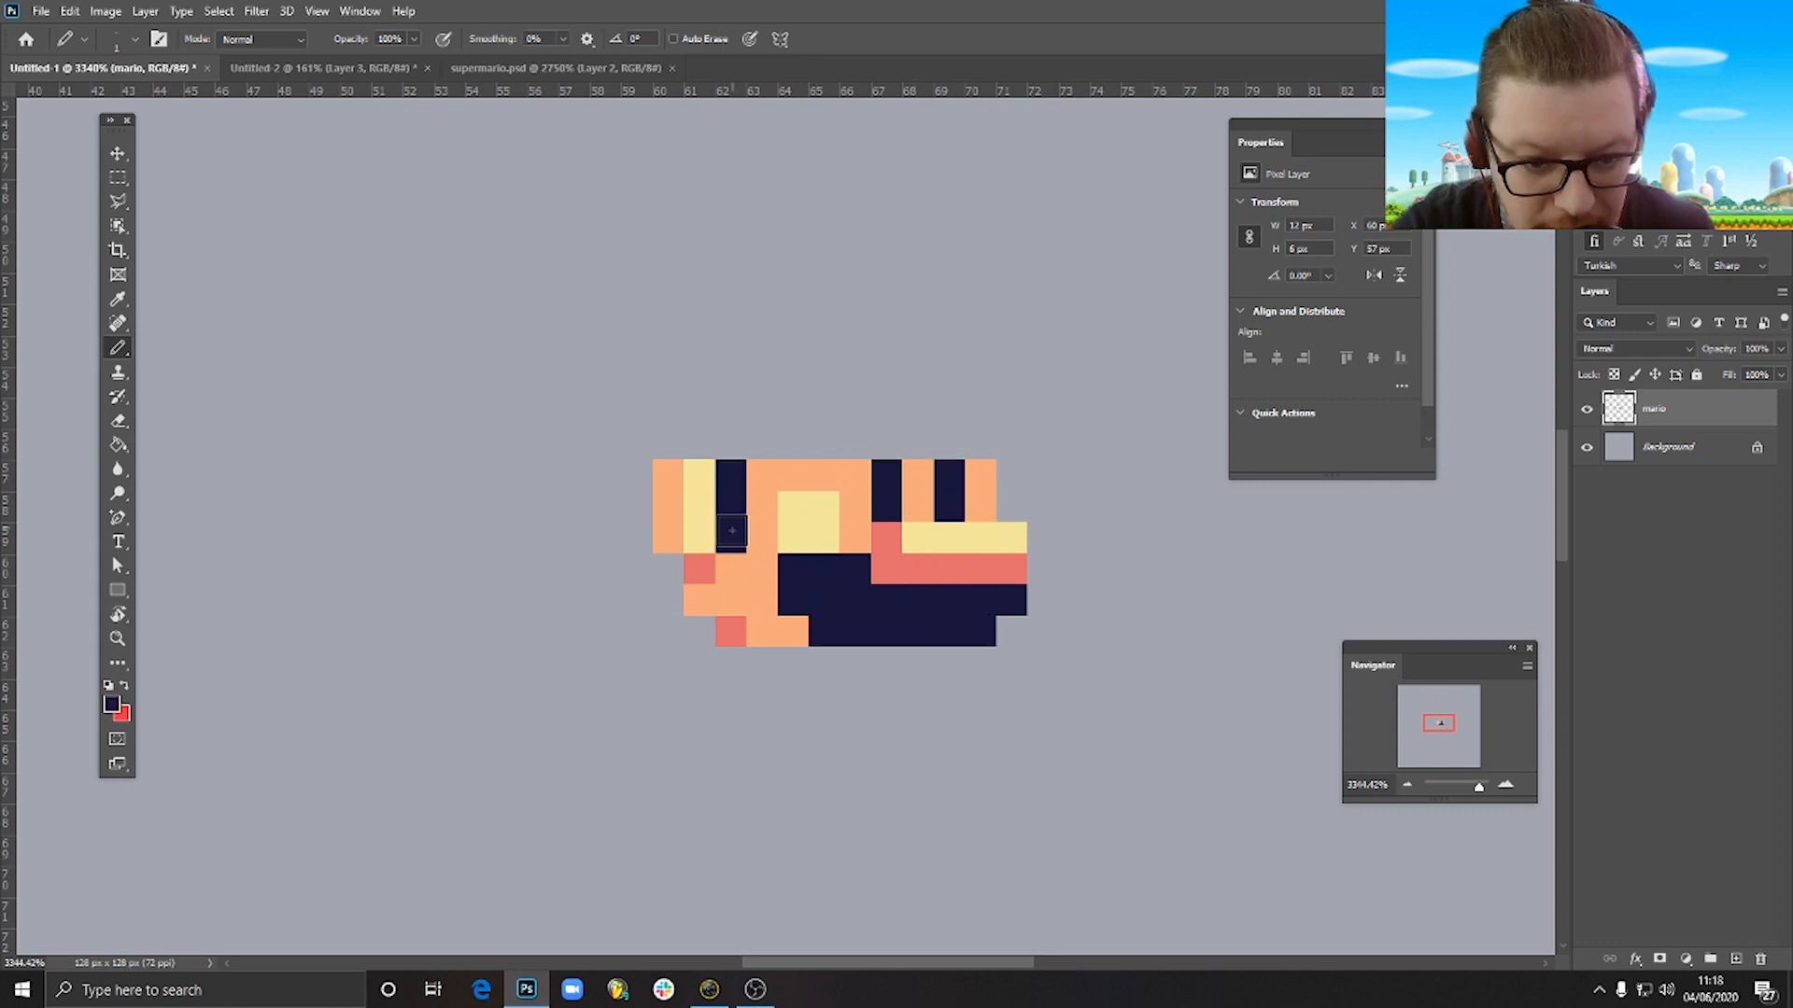
left_click(761, 476)
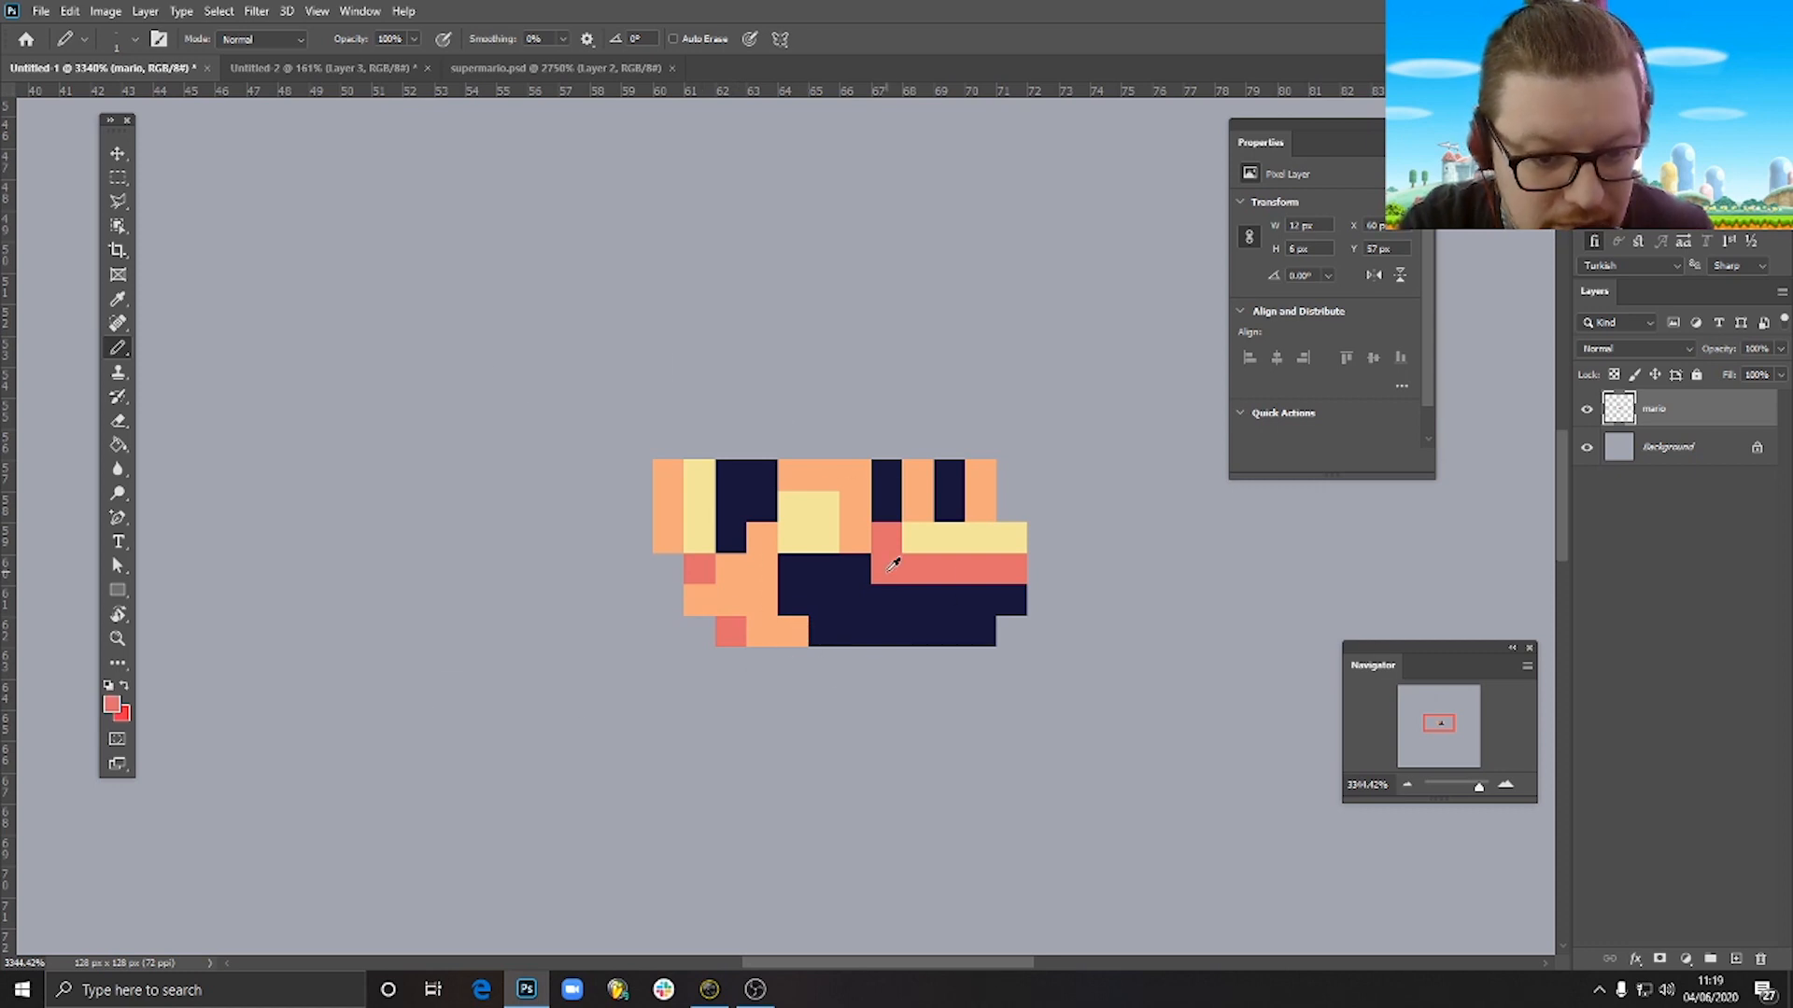
mouse_move(702, 567)
left_mouse_down()
mouse_move(730, 597)
mouse_move(707, 594)
left_mouse_up()
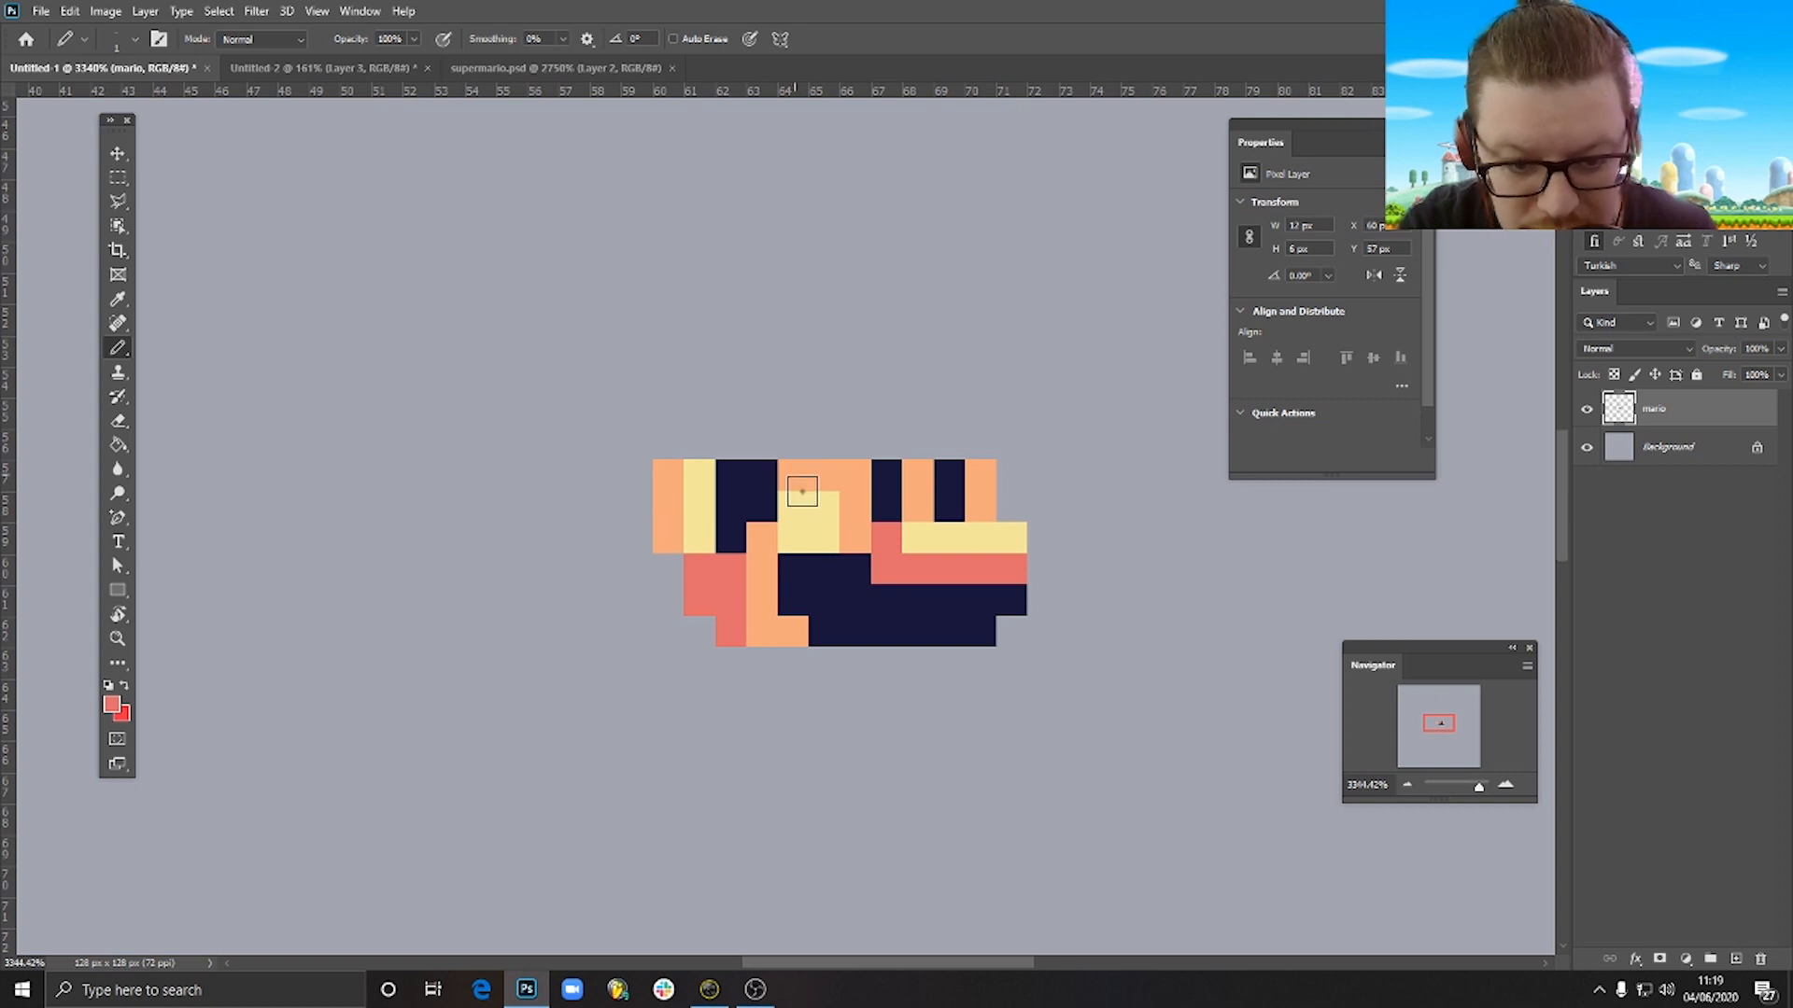
Shade the skin pixels of the face's top row salmon, from the sideburn across and between the eyes.
left_click_drag(794, 475, 859, 474)
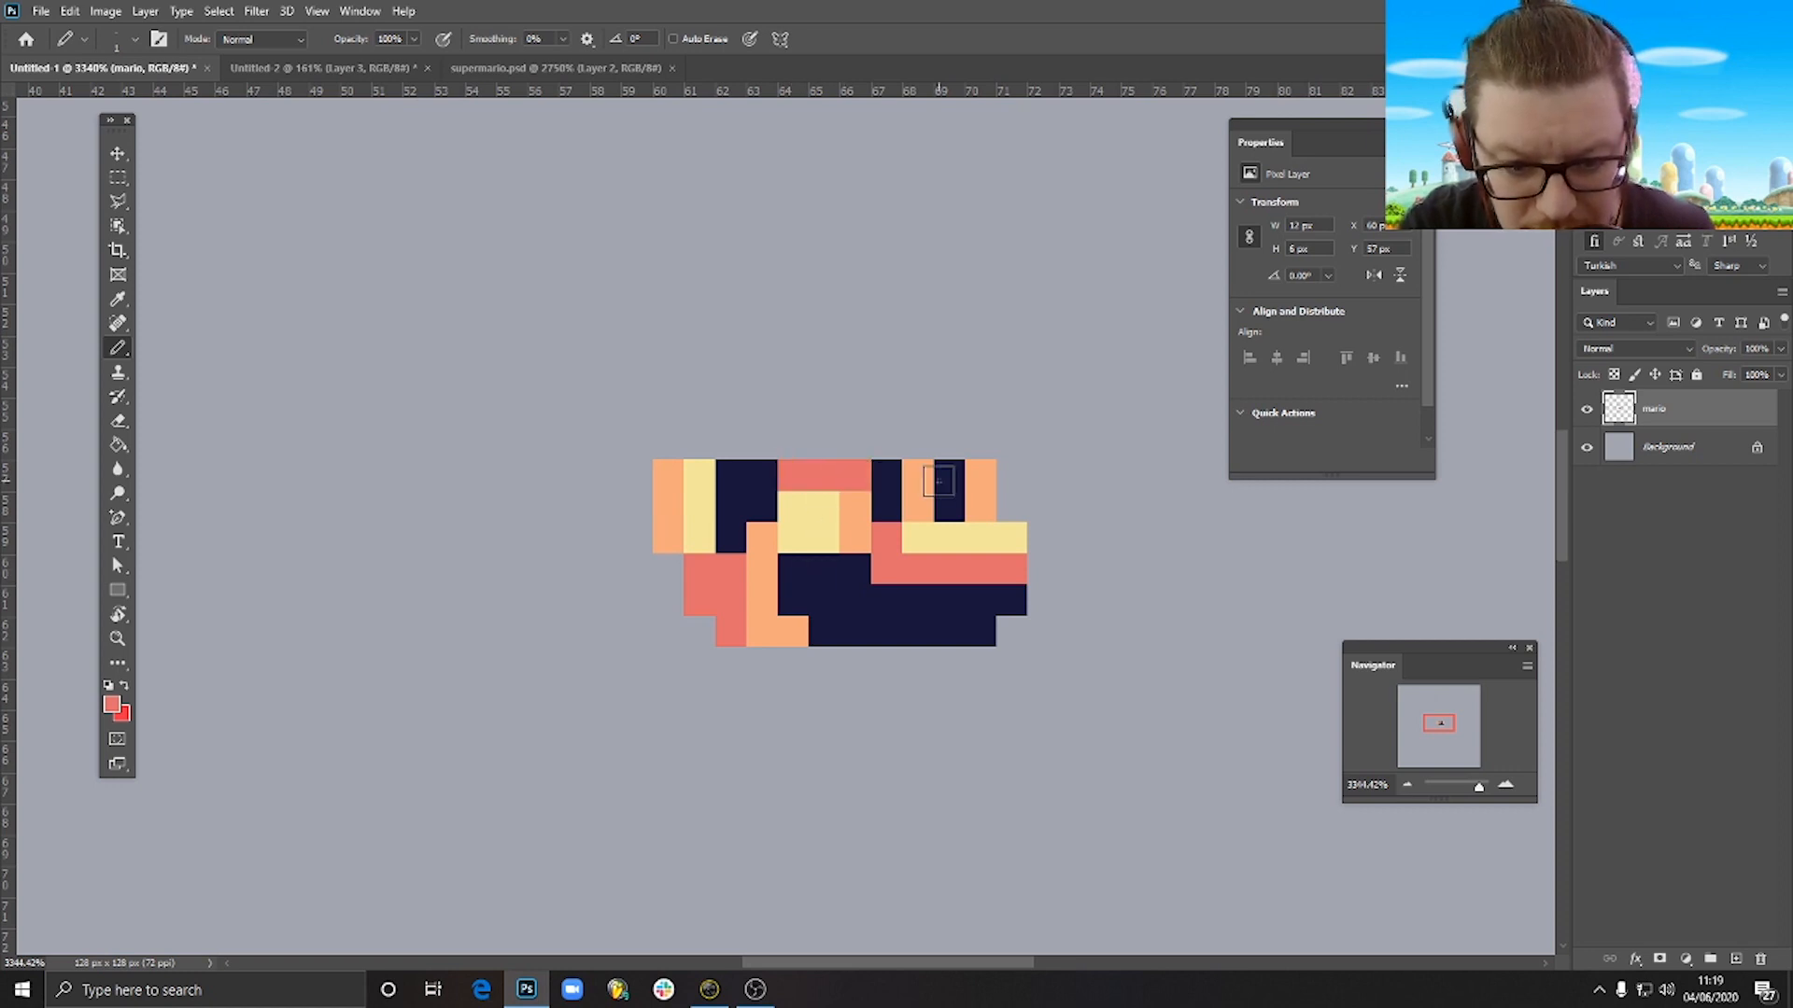
left_click(918, 474)
left_click(980, 475)
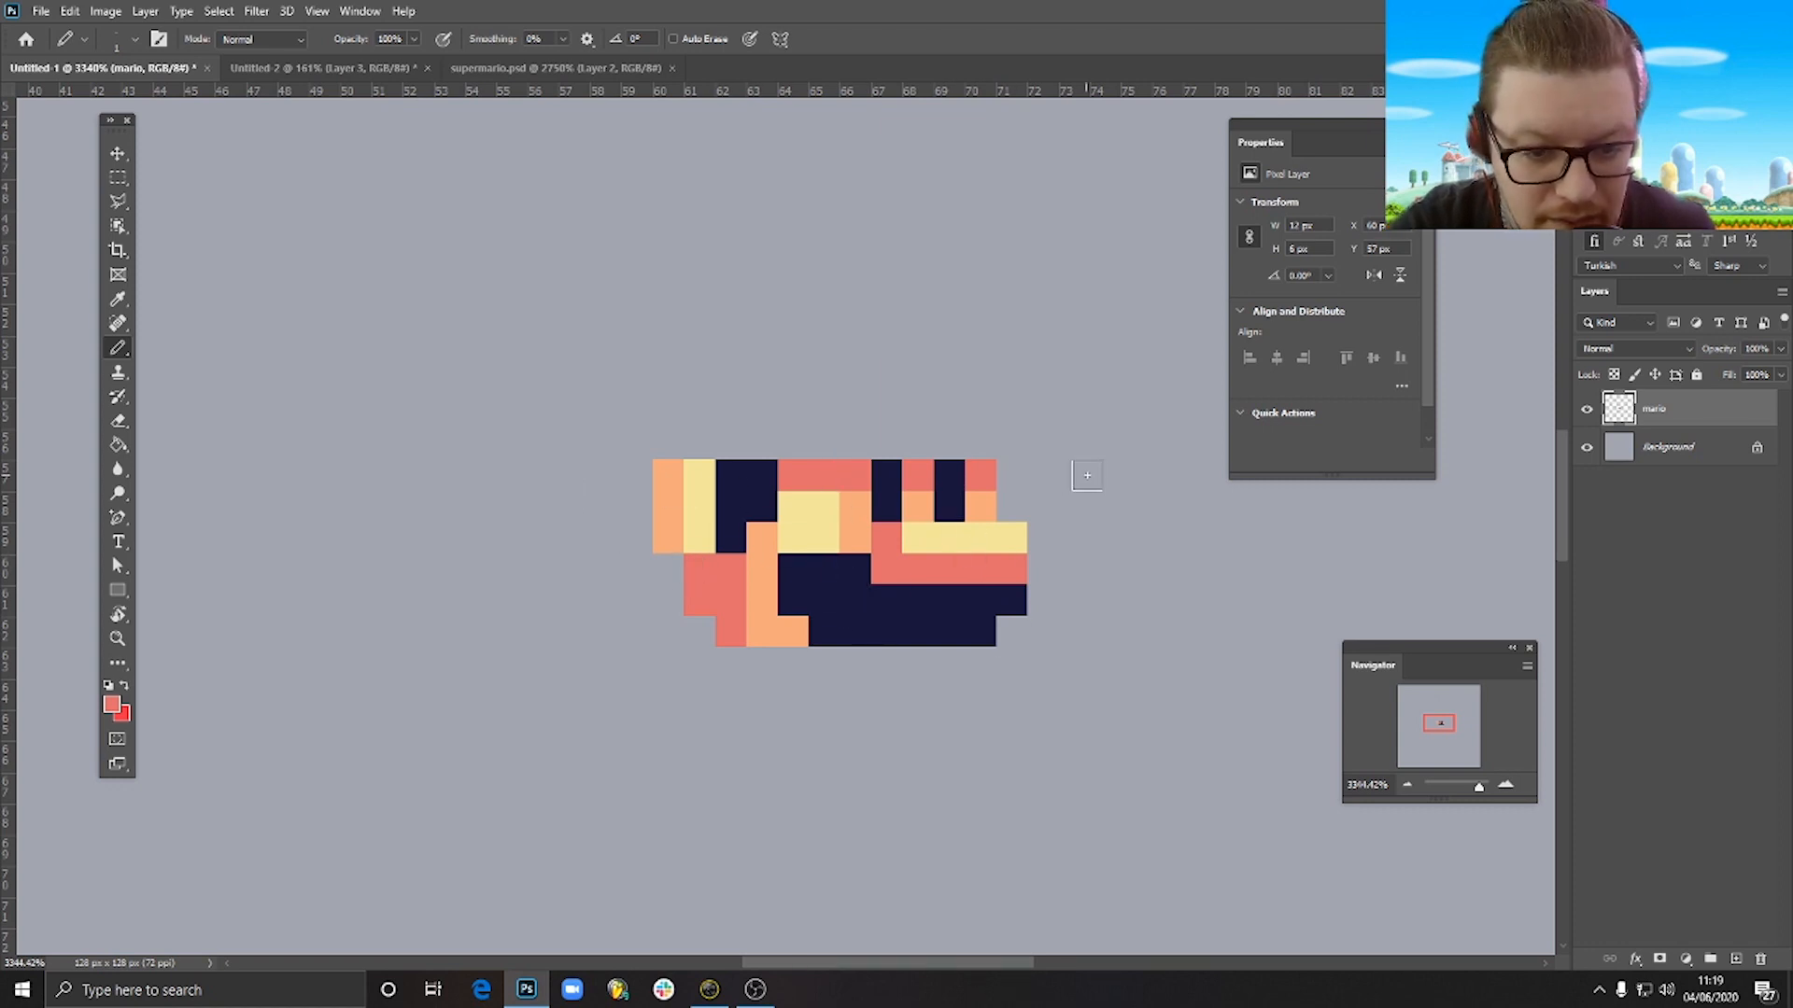
Pick a muted brownish red (#915860) and paint a hat brim 8 px wide and 2 px high above the face's top row.
left_click(111, 704)
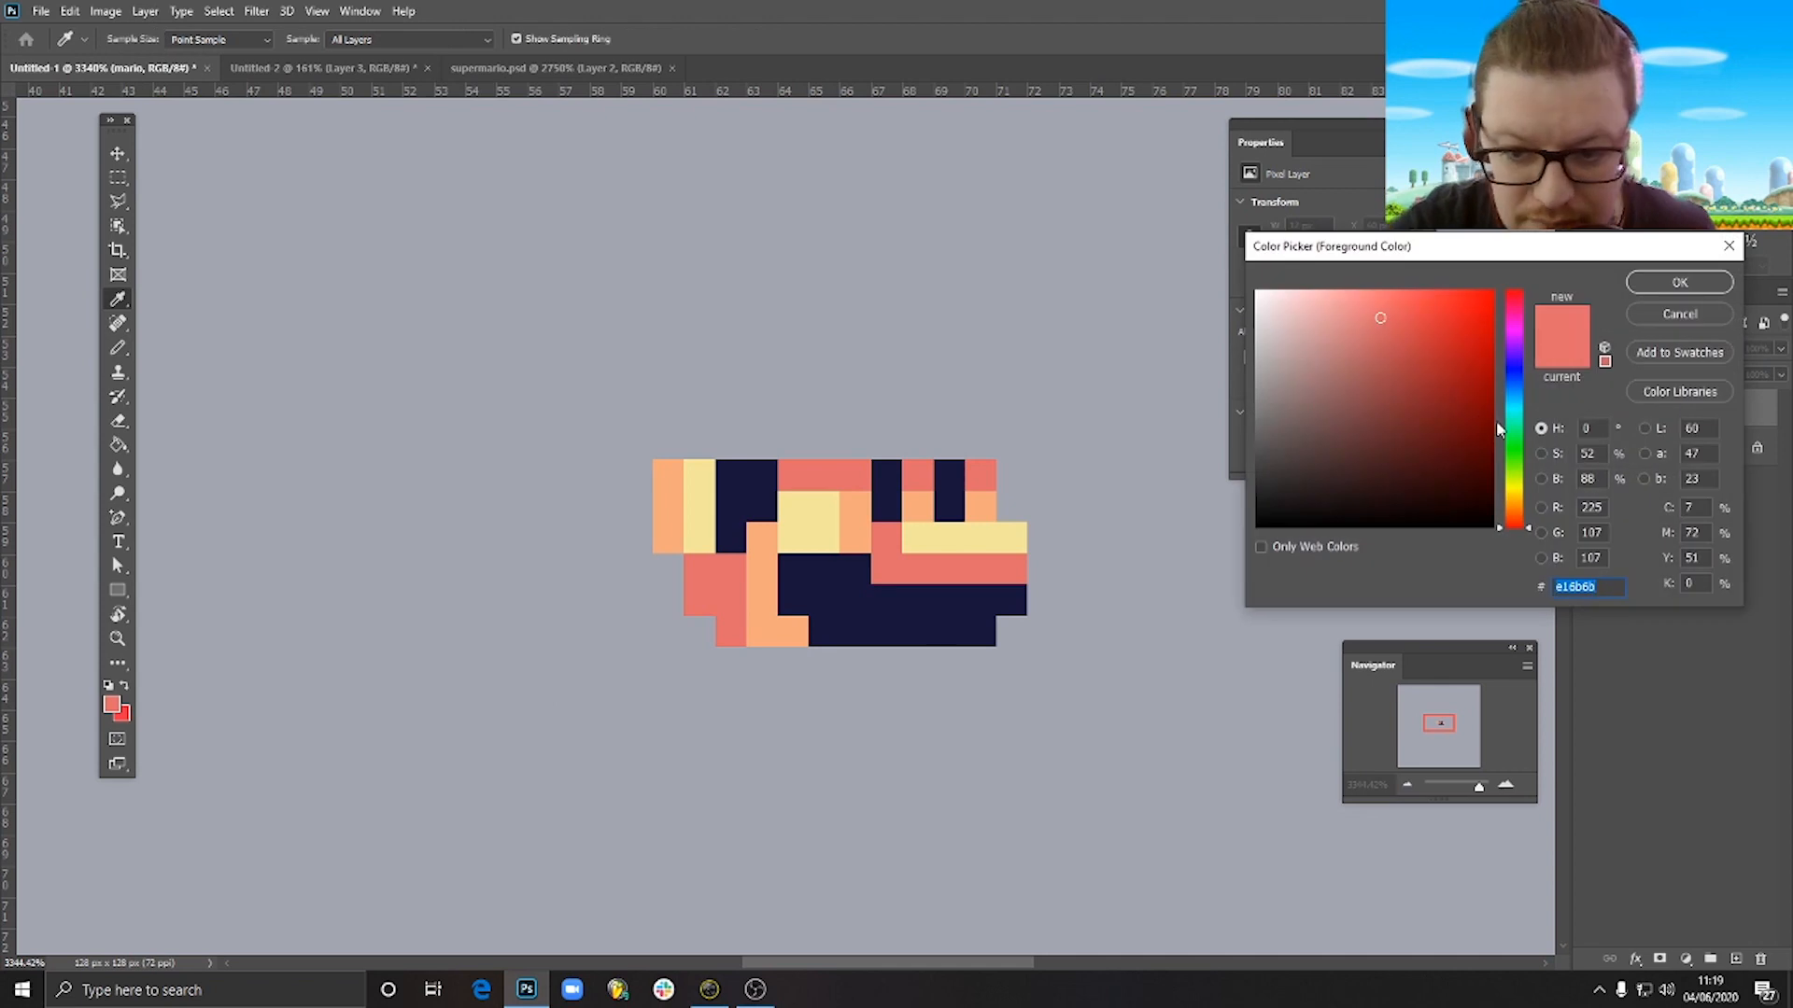
left_click_drag(1513, 529, 1531, 301)
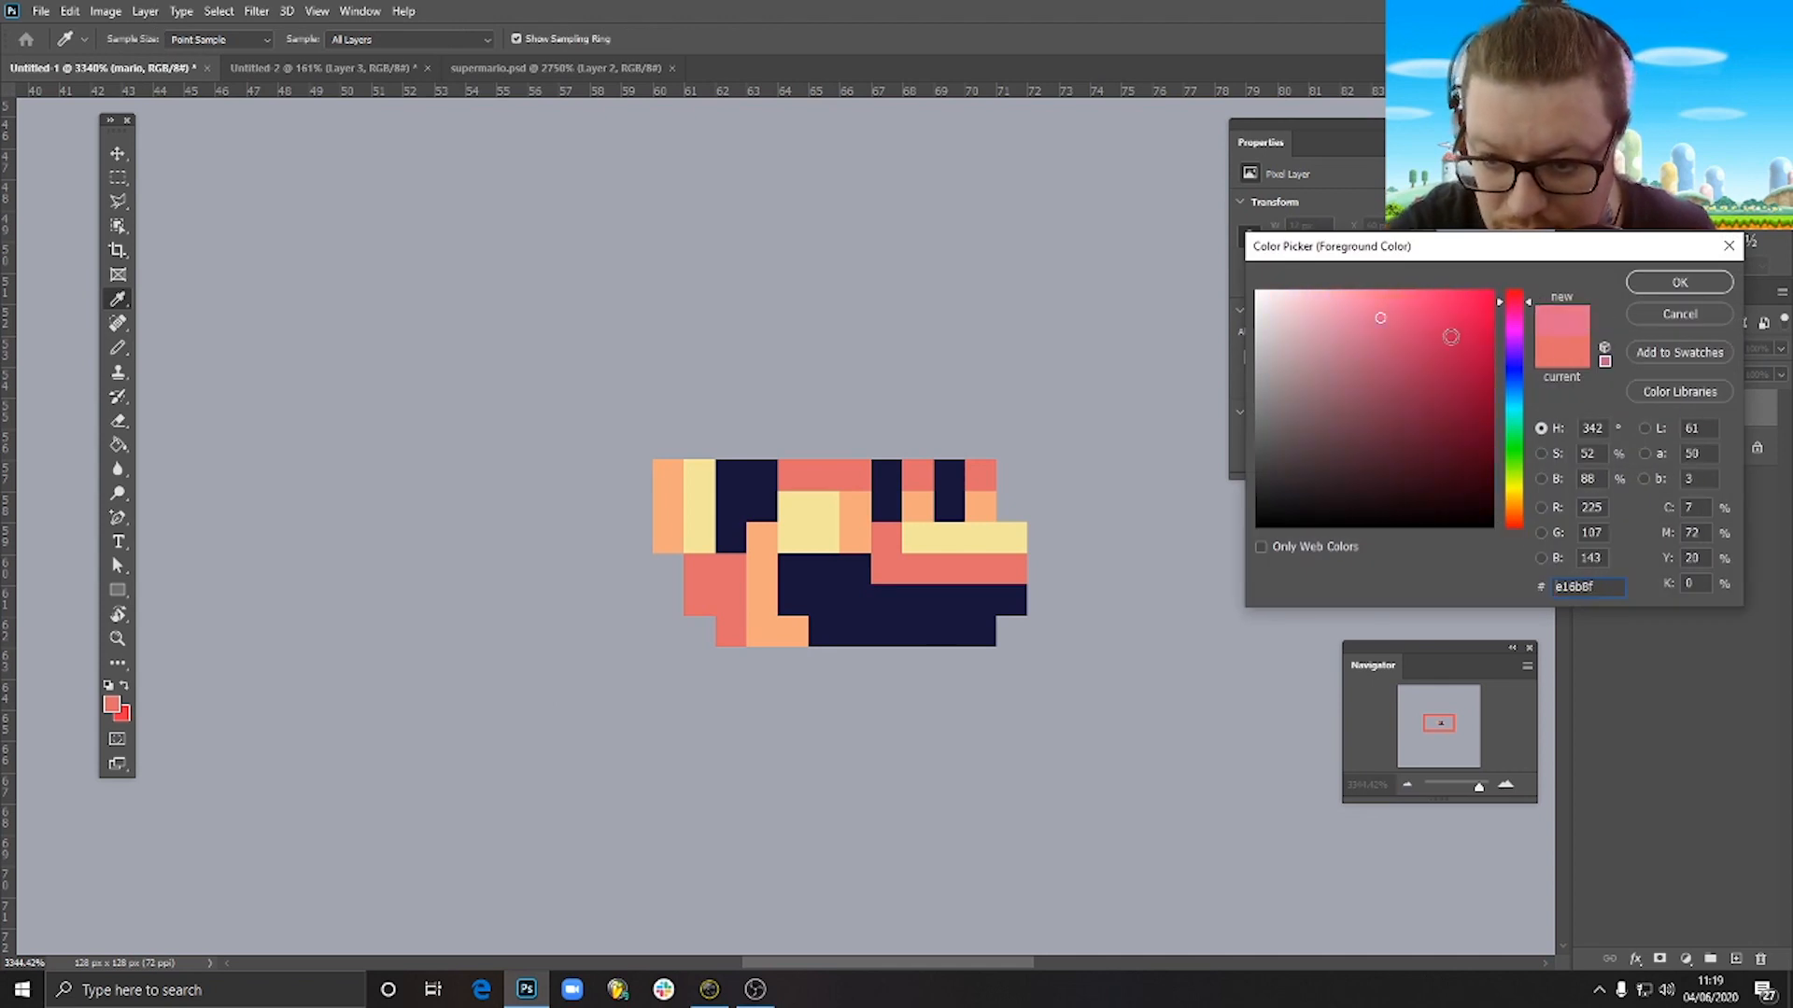
left_click(1307, 372)
left_click_drag(1307, 371, 1346, 410)
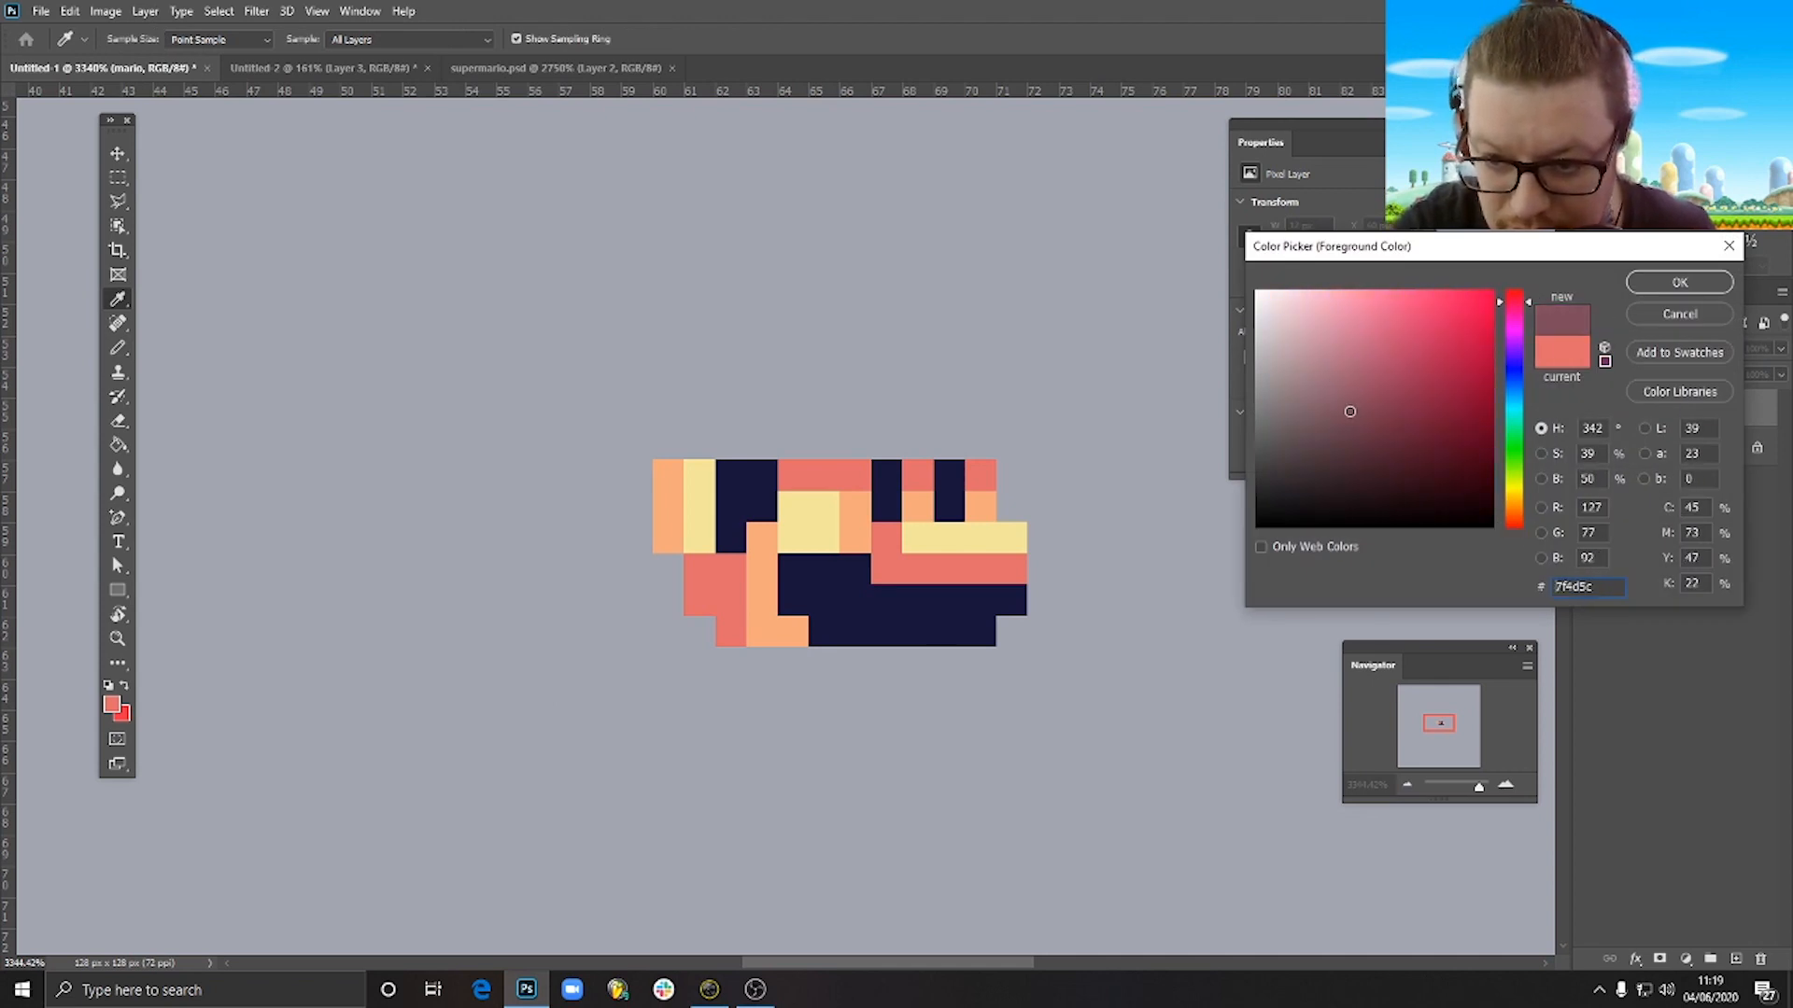
left_click_drag(1519, 304, 1520, 293)
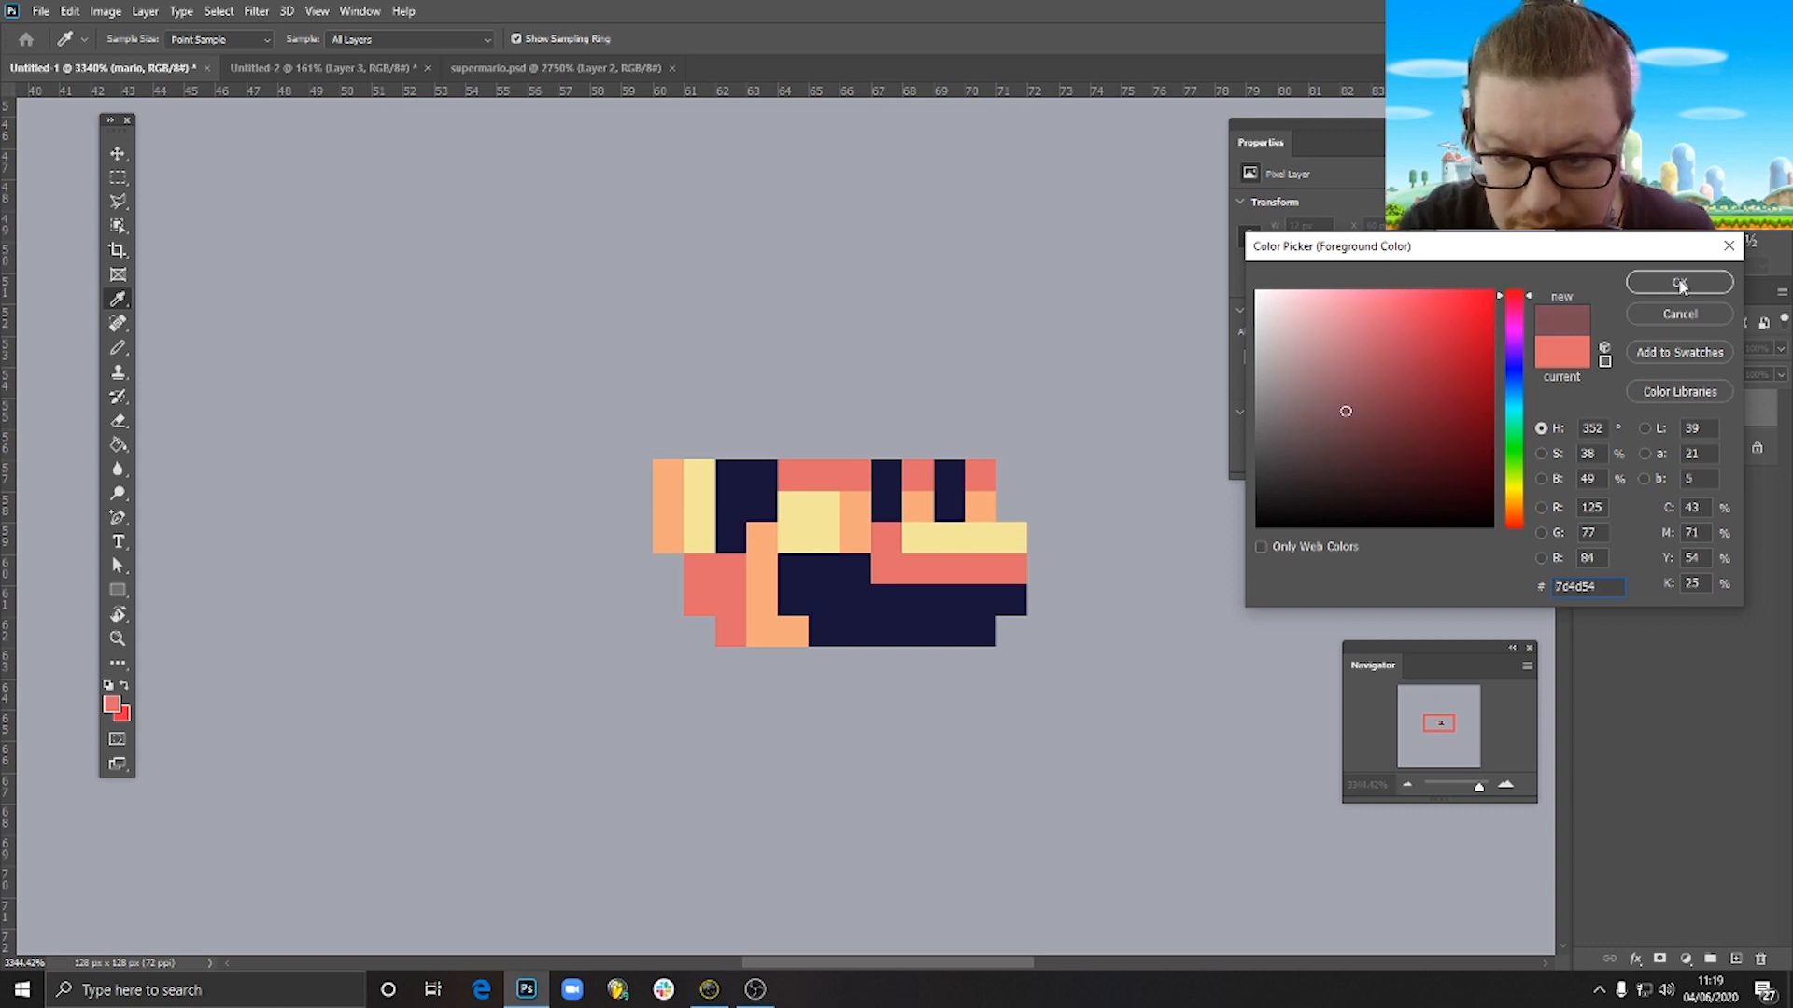
left_click(1350, 392)
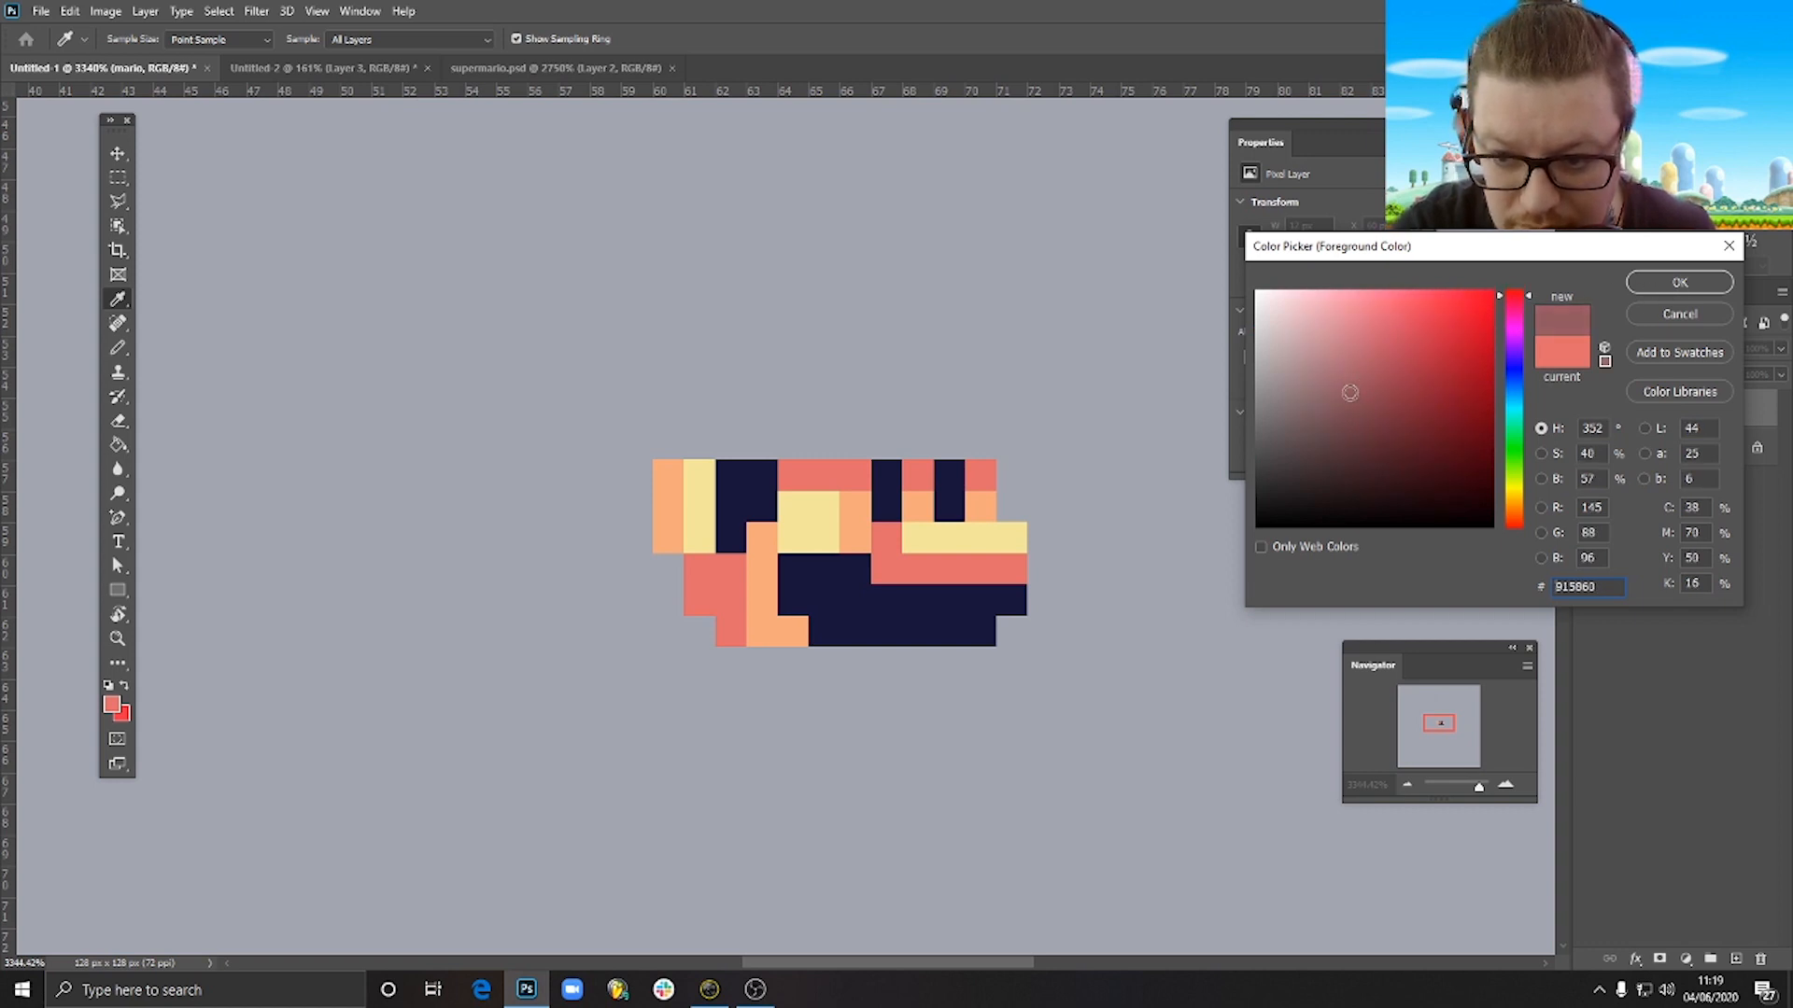
left_click(1680, 282)
key("b")
mouse_move(793, 445)
left_mouse_down()
mouse_move(1000, 446)
mouse_move(1001, 426)
mouse_move(792, 411)
left_mouse_up()
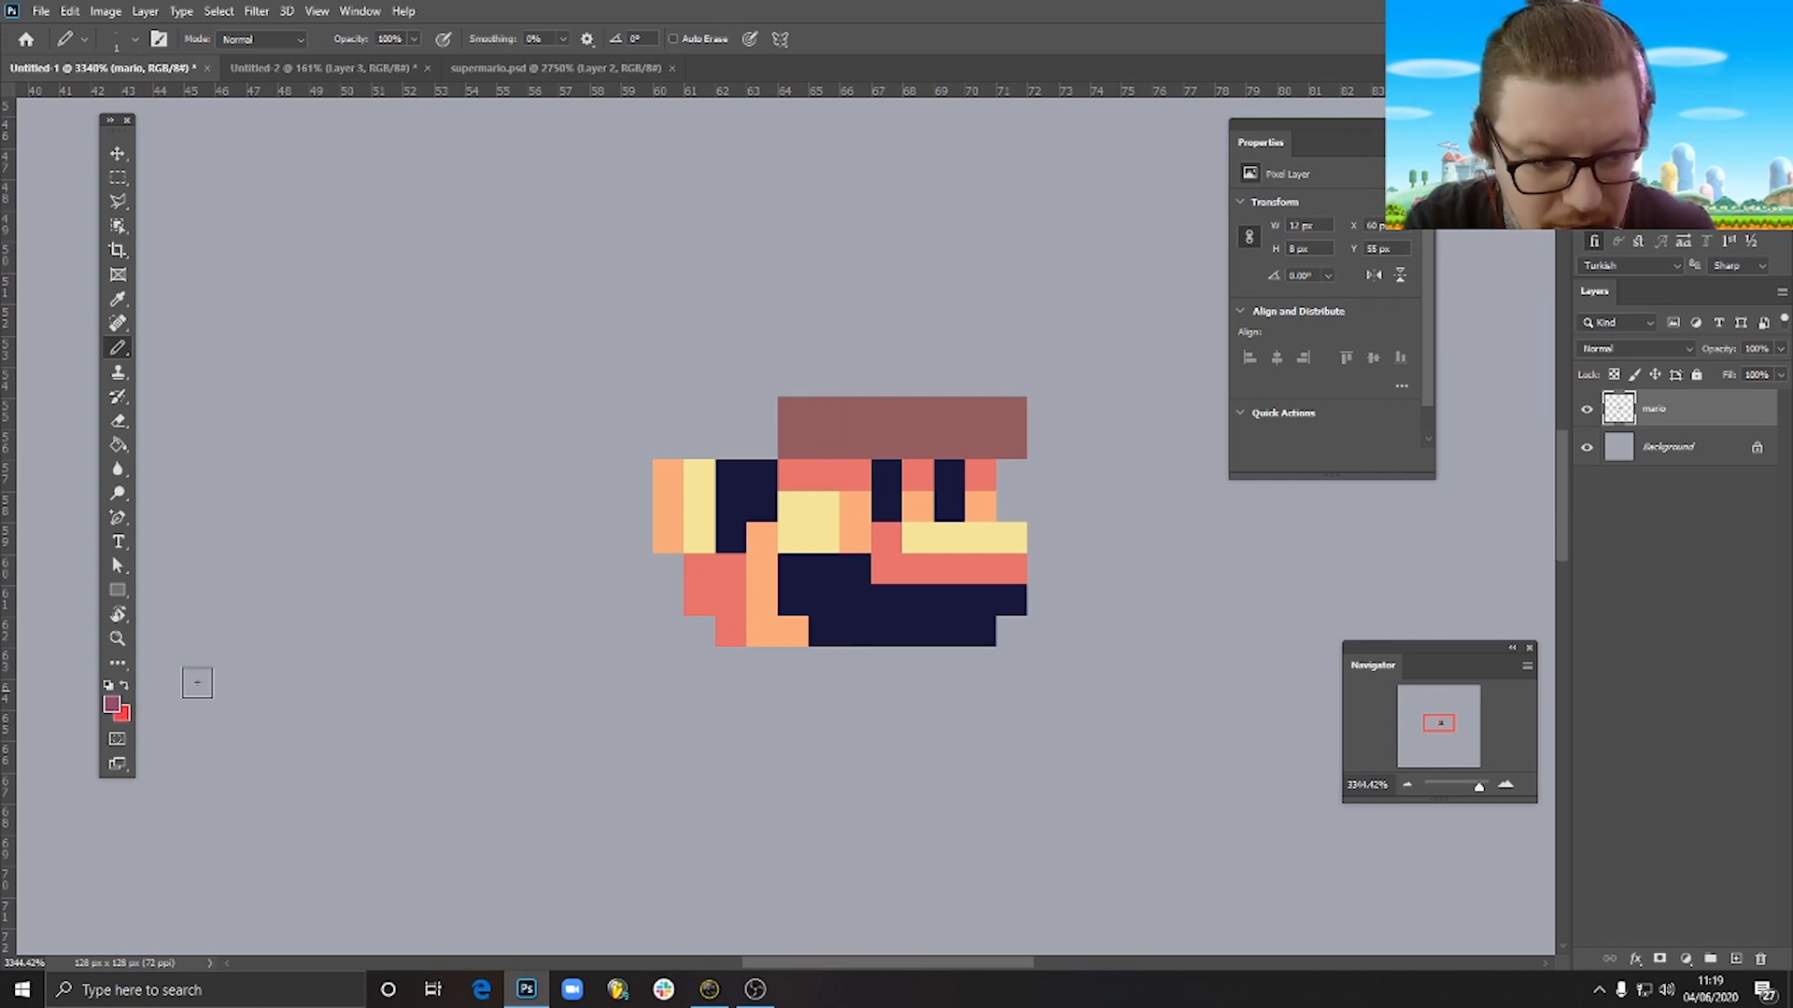
Recolor the brim plum with its rear 3 px in dark maroon, extending it by 1 px at both back and front.
mouse_move(827, 405)
left_mouse_down()
mouse_move(1006, 414)
mouse_move(995, 434)
mouse_move(803, 430)
left_mouse_up()
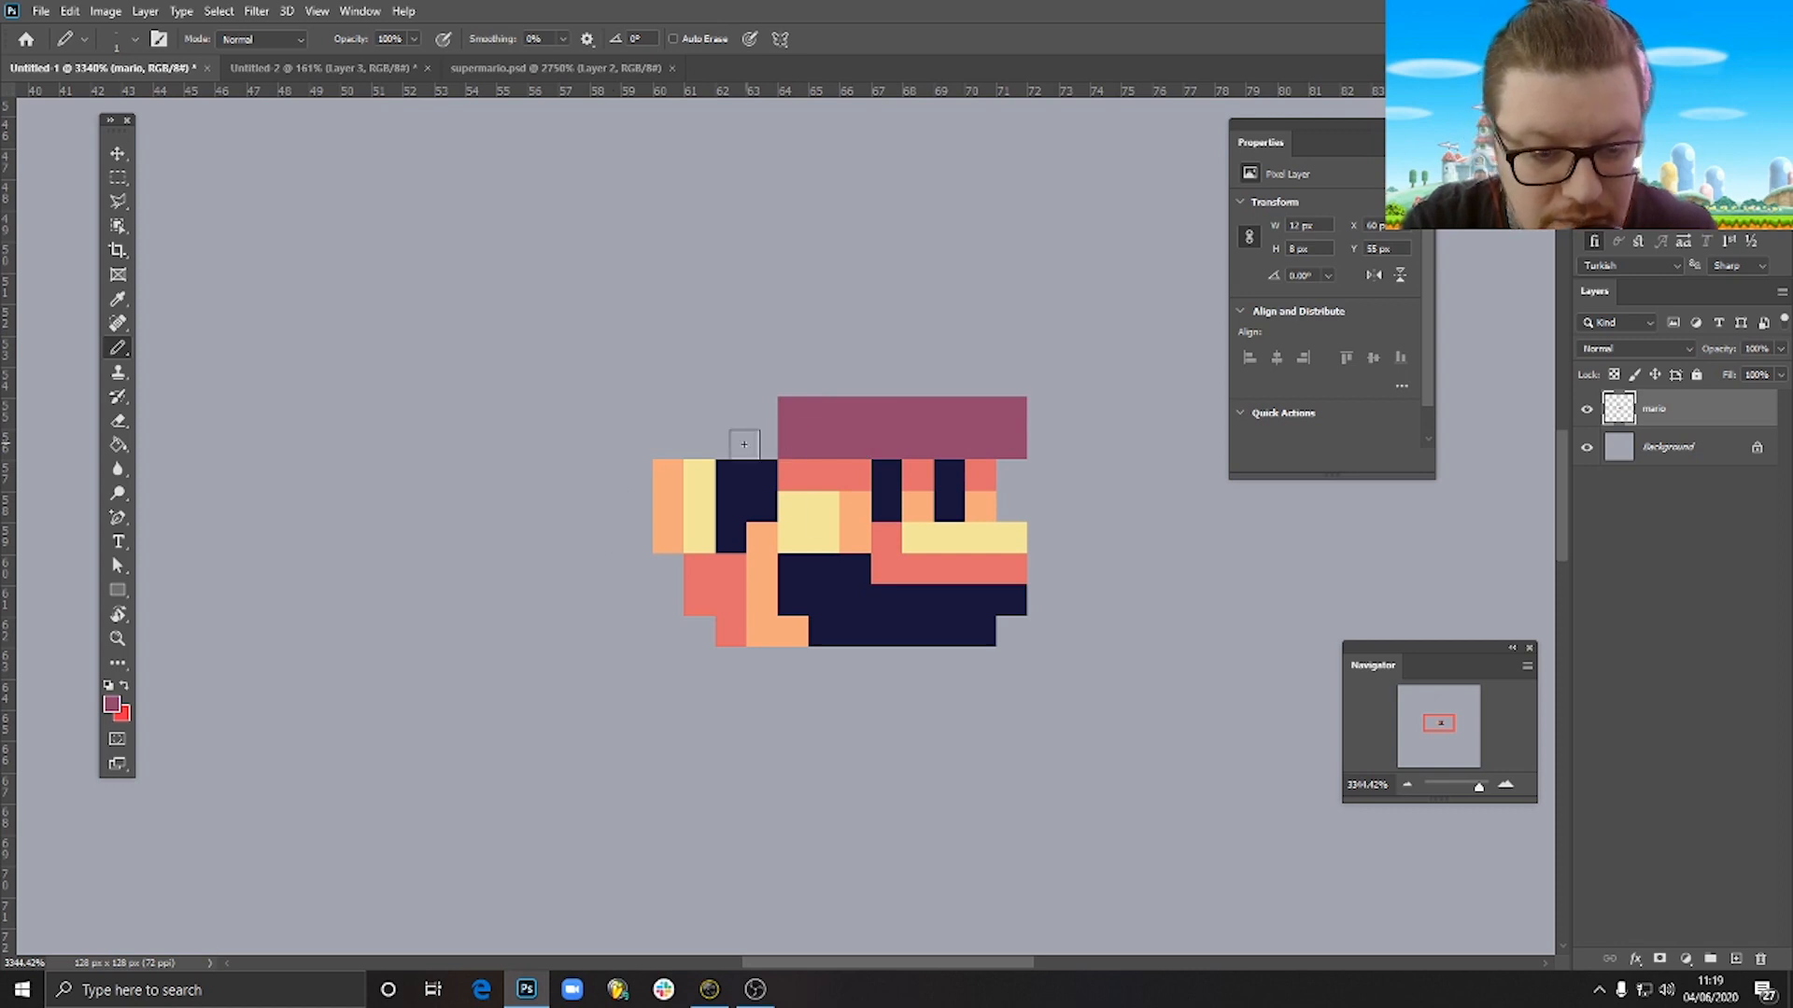
mouse_move(837, 413)
left_mouse_down()
mouse_move(836, 454)
mouse_move(762, 432)
left_mouse_up()
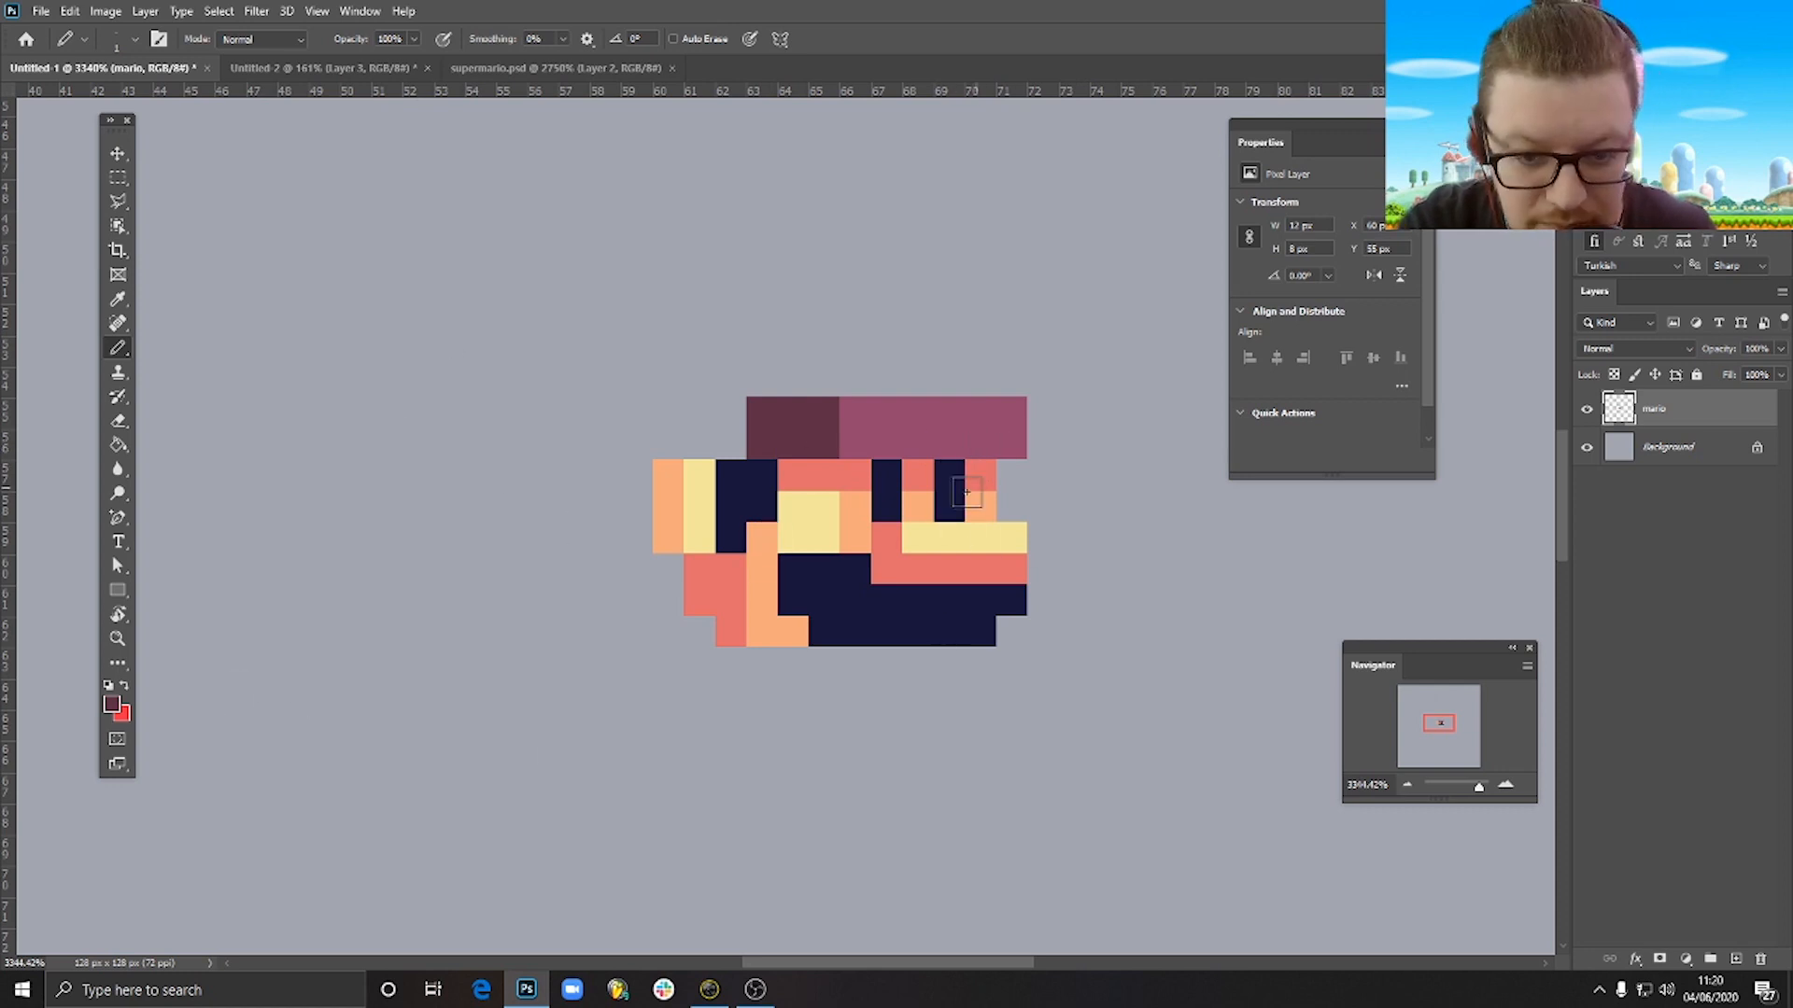
left_click_drag(1043, 406, 1043, 450)
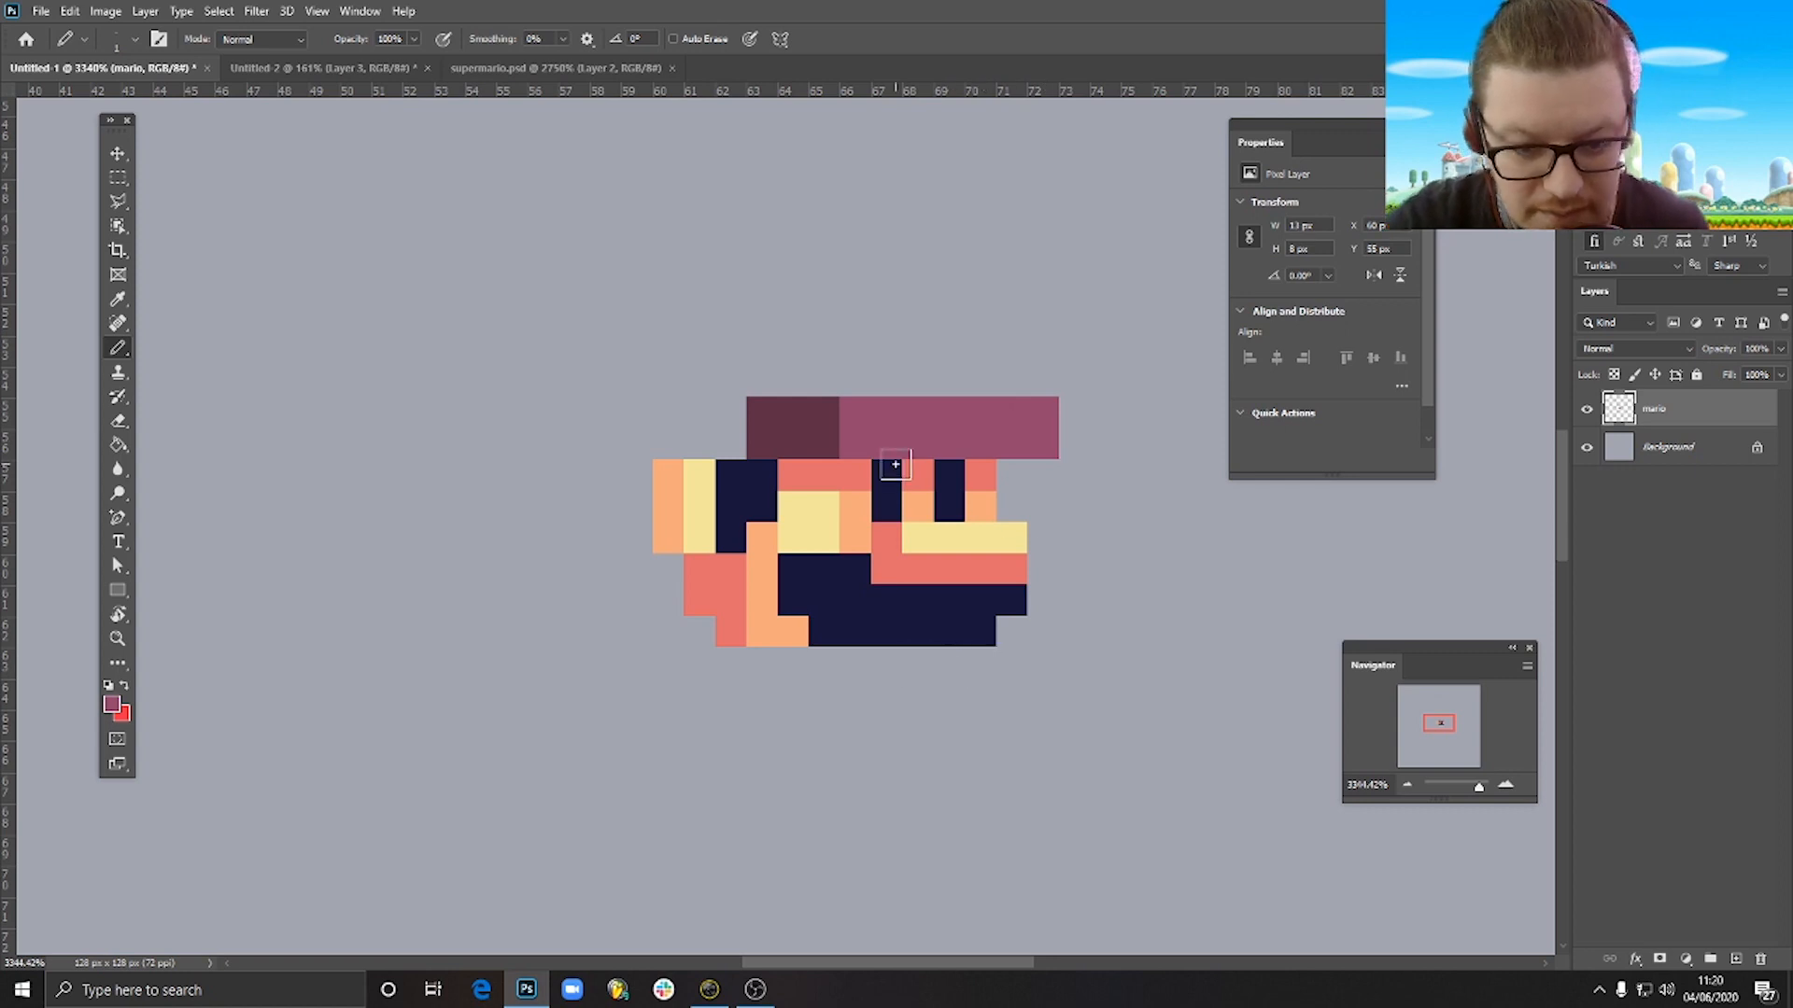
Pick a coral red (#ff5a6d) and paint the hat's crown as a block 7 px wide and 4 px high on the brim.
left_click(111, 704)
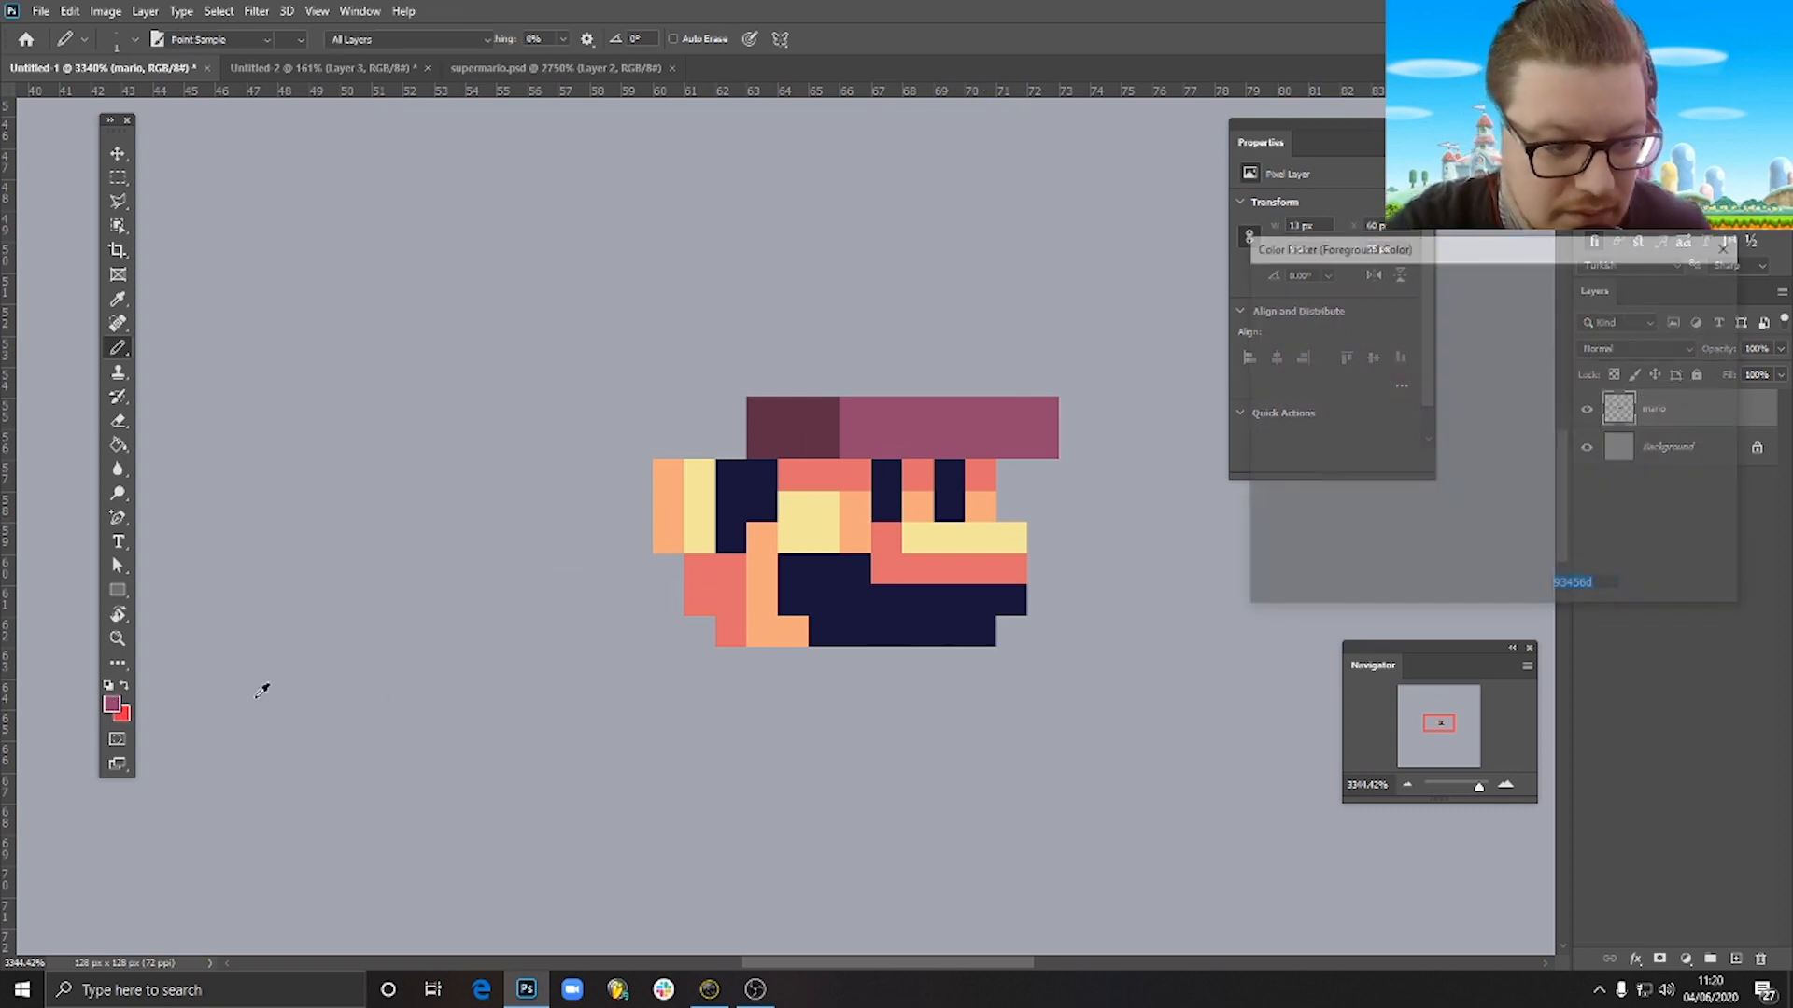
type("ff4777")
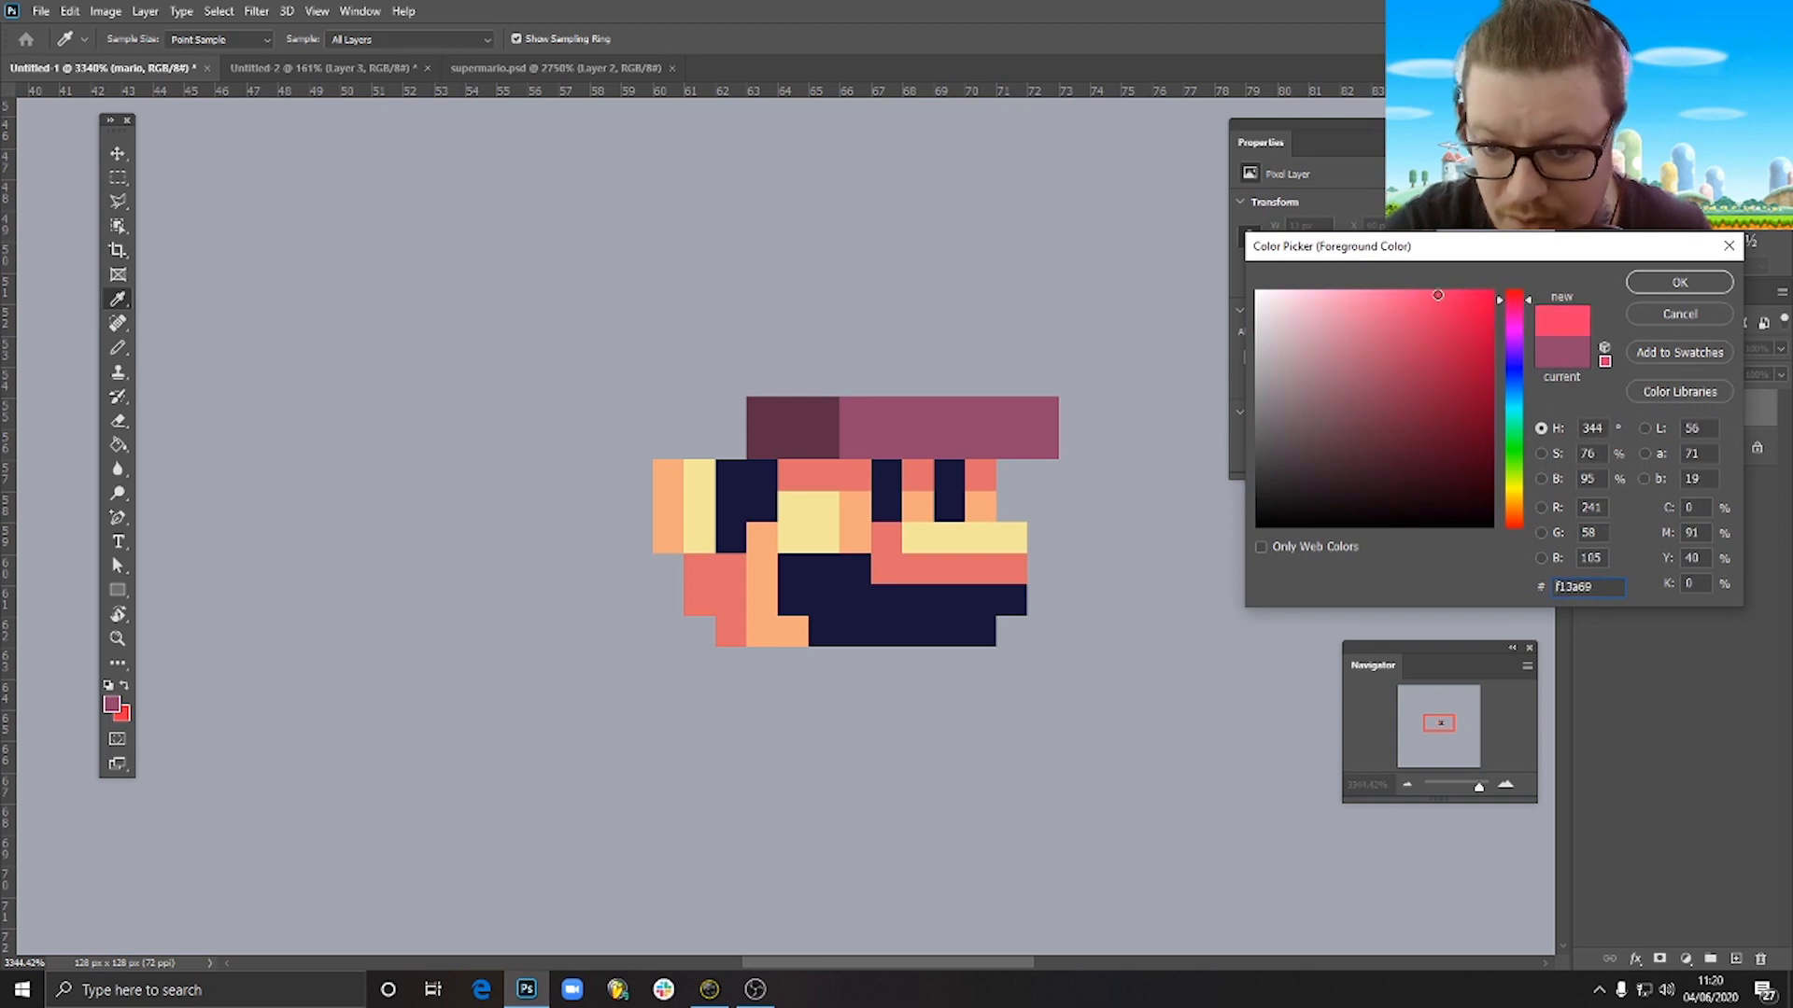
left_click(1528, 295)
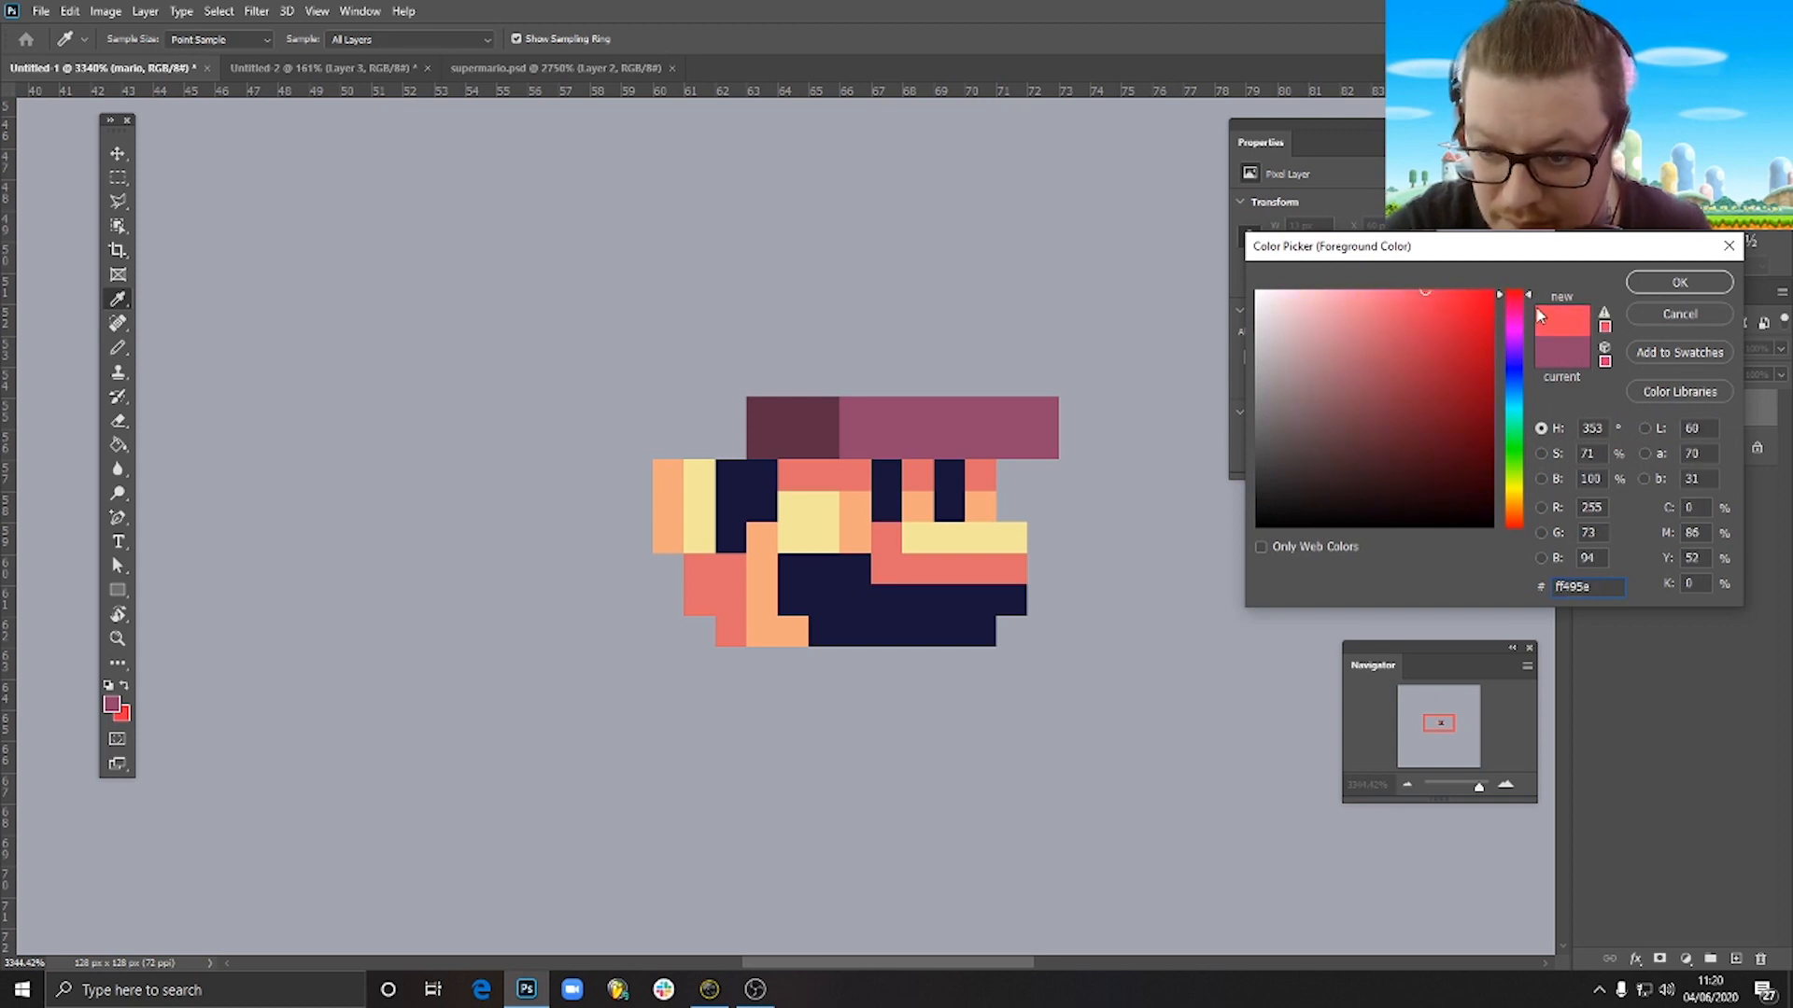
left_click(1678, 283)
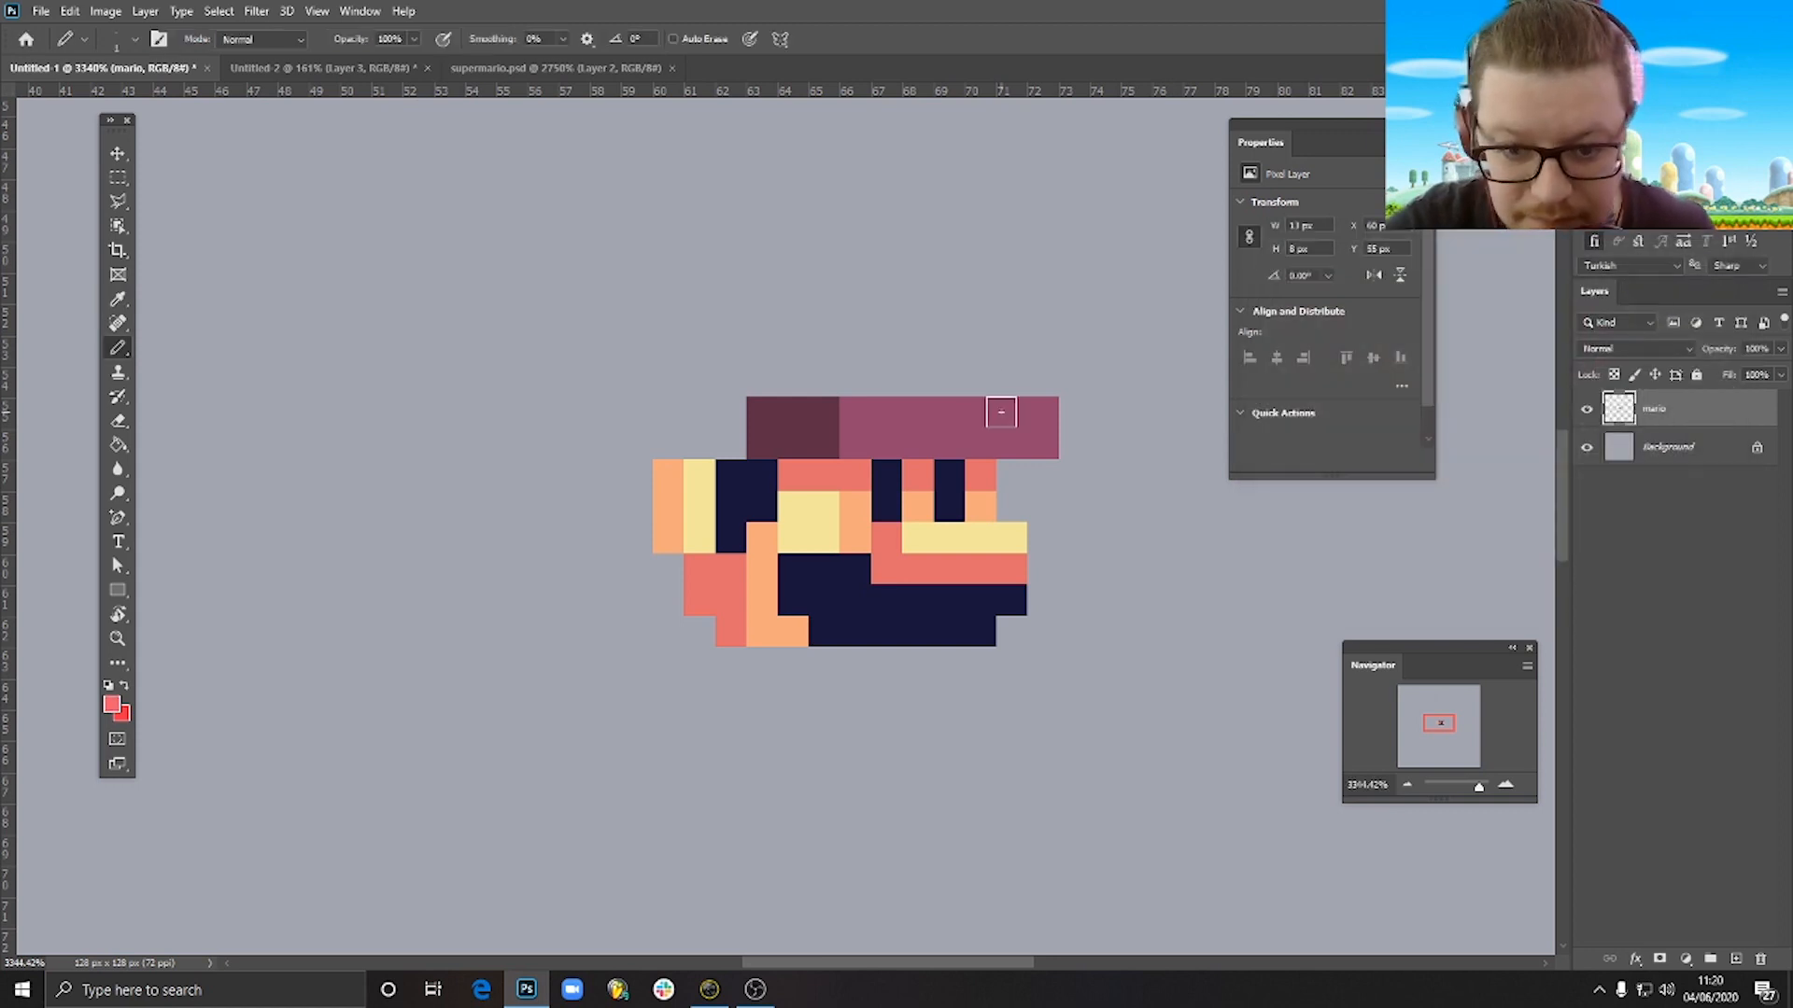
mouse_move(981, 379)
left_mouse_down()
mouse_move(975, 290)
mouse_move(815, 290)
mouse_move(803, 339)
mouse_move(861, 380)
mouse_move(831, 325)
mouse_move(938, 340)
mouse_move(791, 378)
left_mouse_up()
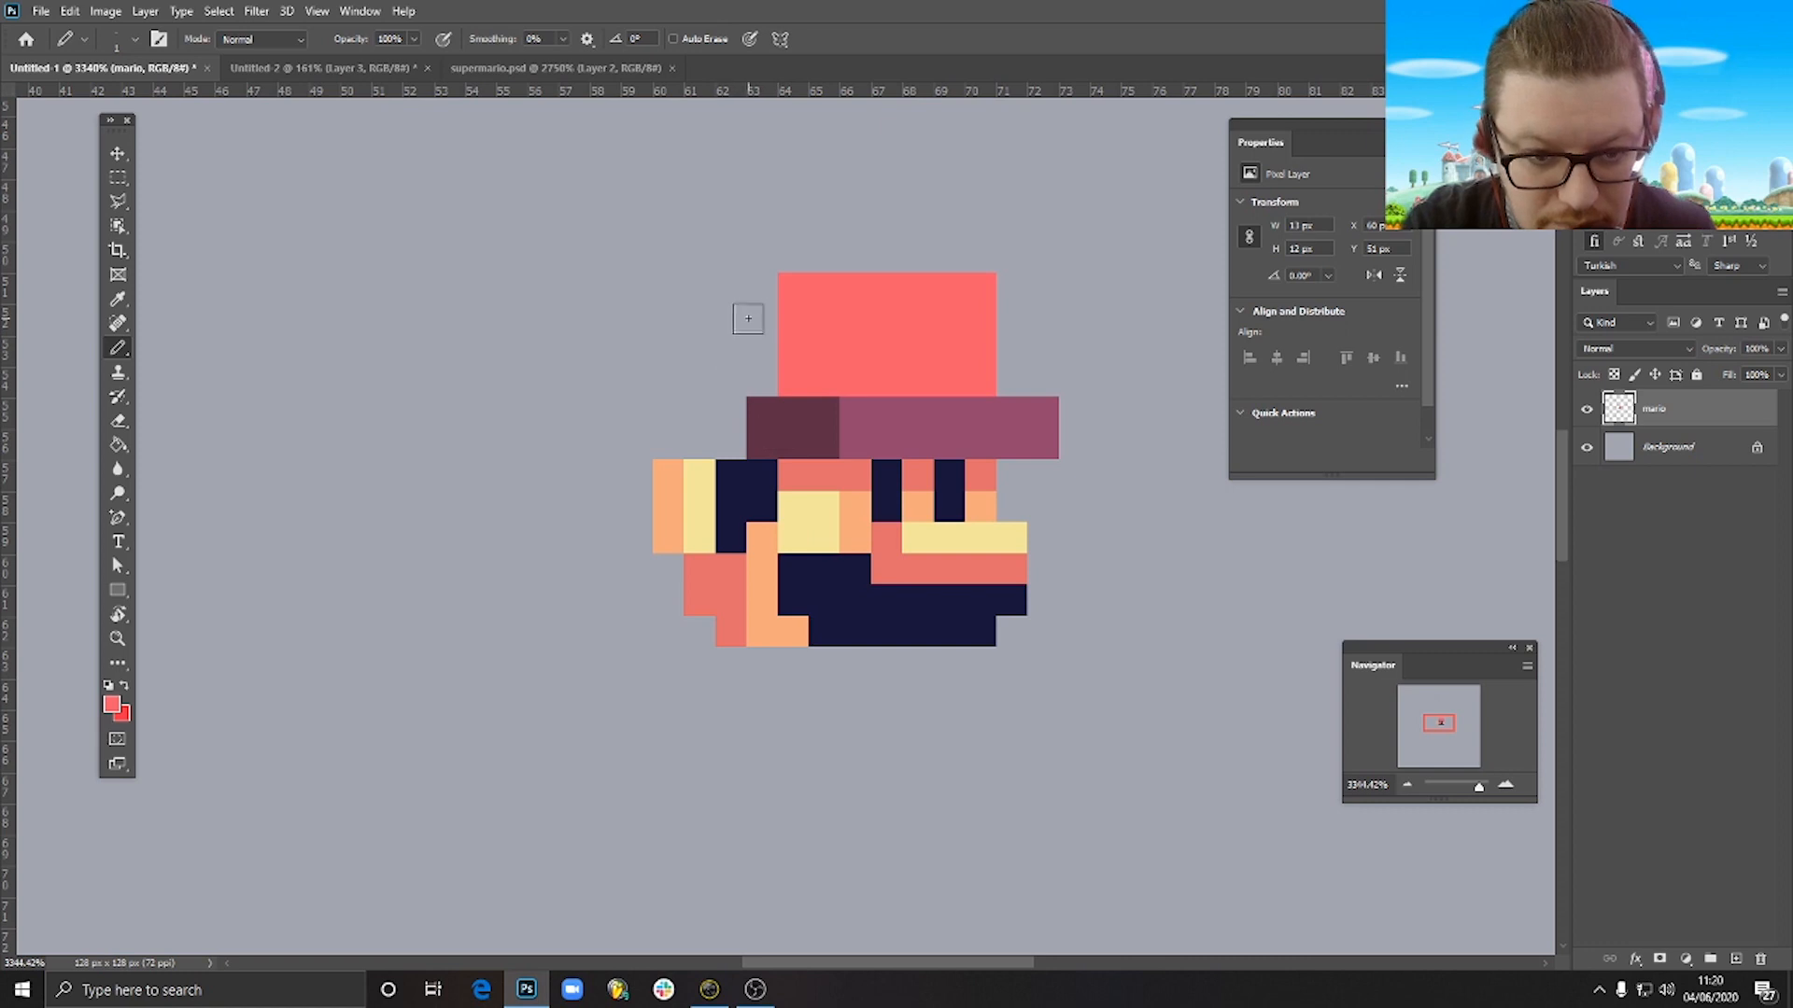
Extend the crown backward in coral steps down behind the ear, and erase its upper front corner pixel and lowest rear pixel.
mouse_move(763, 301)
left_mouse_down()
mouse_move(768, 381)
mouse_move(723, 347)
mouse_move(730, 438)
left_mouse_up()
mouse_move(695, 376)
left_mouse_down()
mouse_move(690, 432)
mouse_move(660, 414)
mouse_move(667, 443)
mouse_move(633, 445)
mouse_move(633, 518)
left_mouse_up()
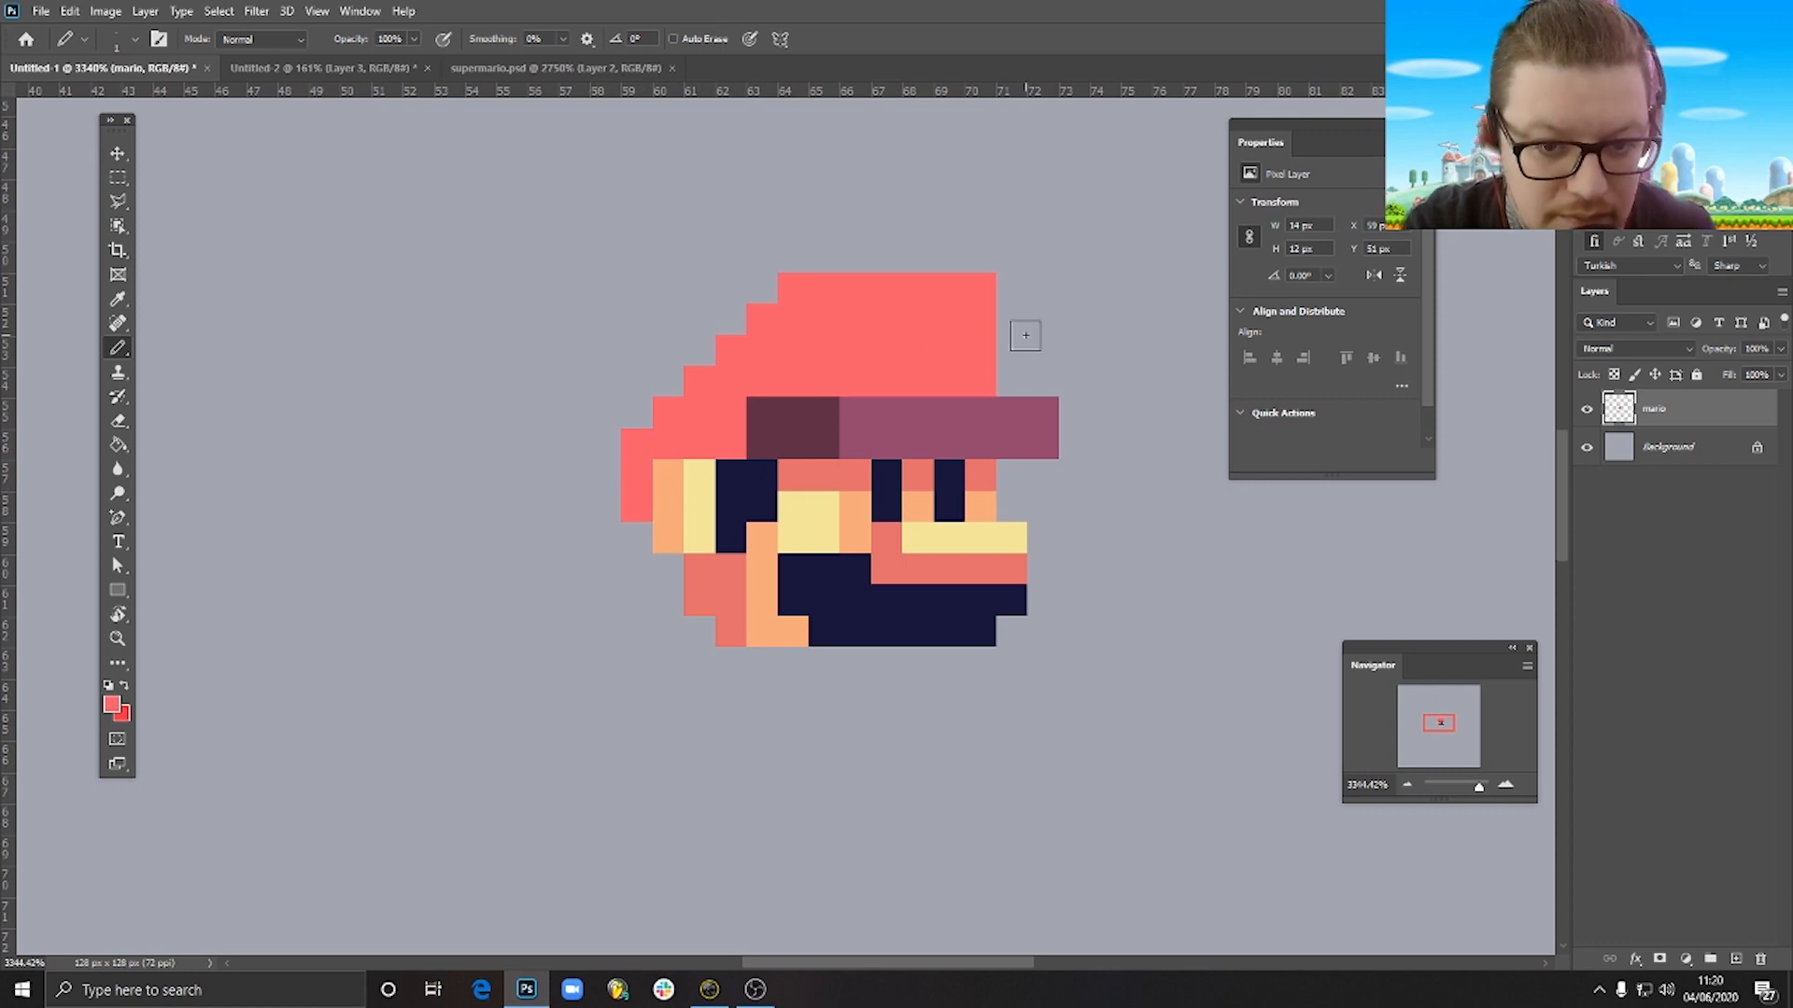
key("e")
left_click(984, 286)
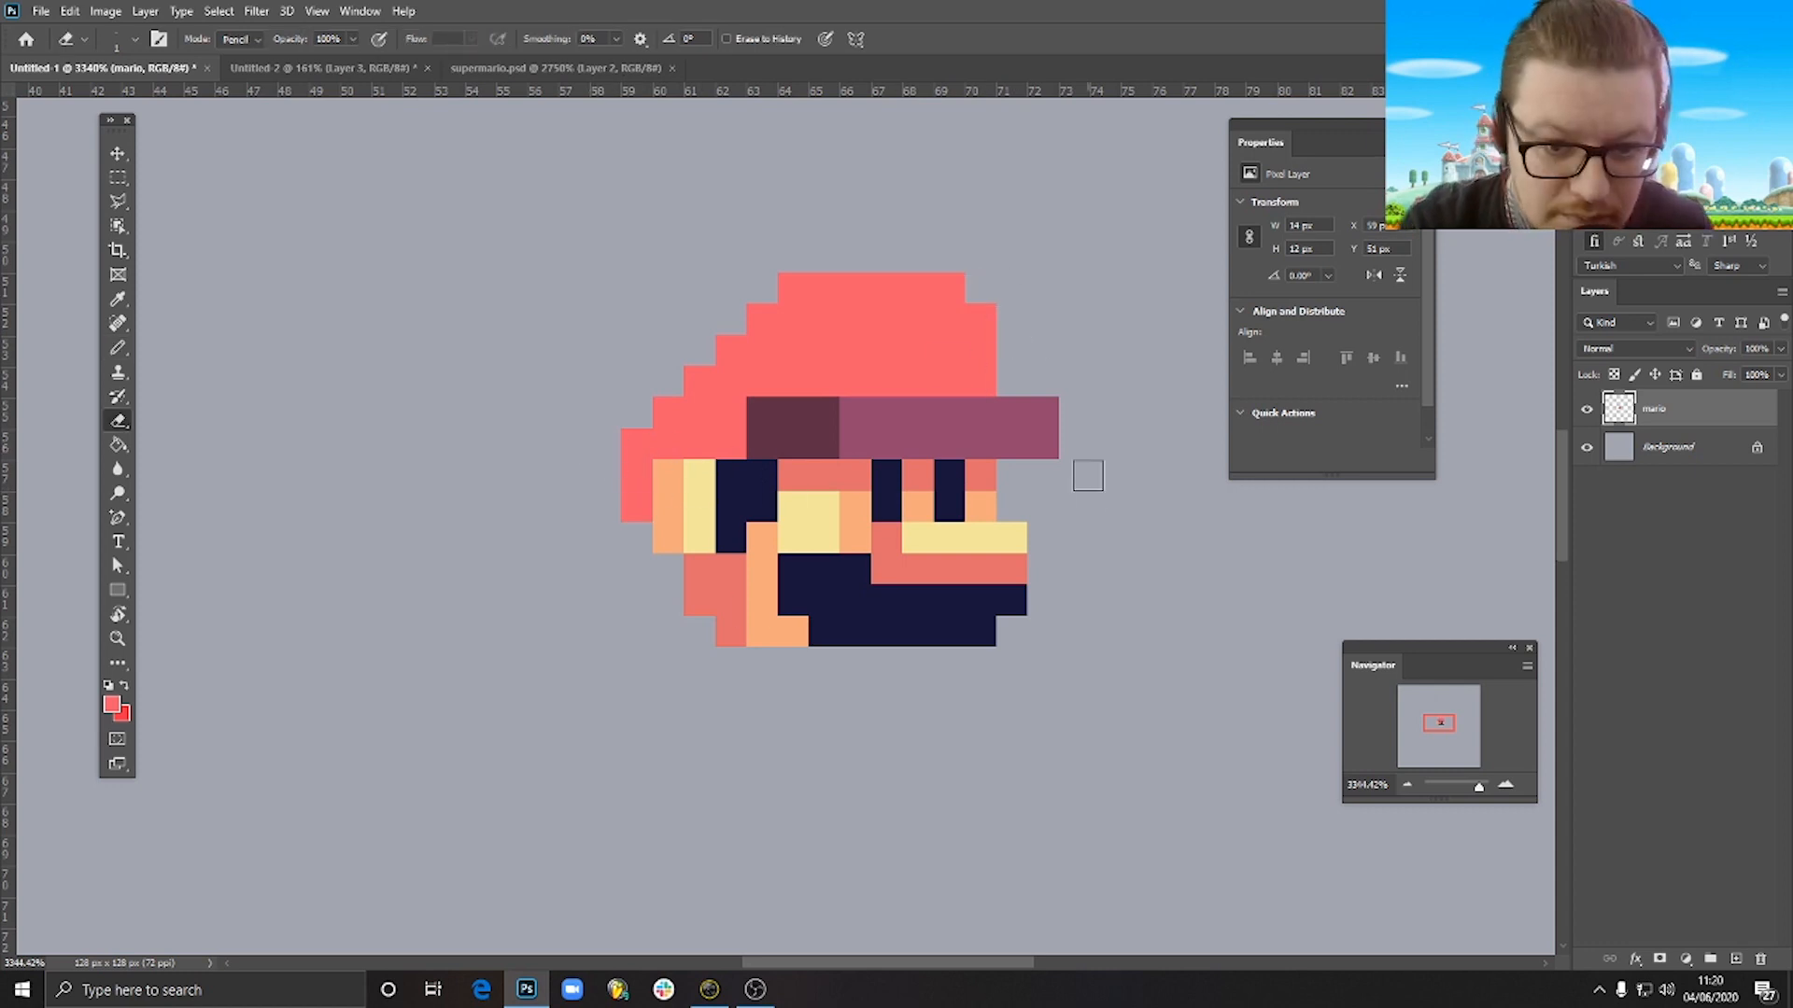
left_click(633, 505)
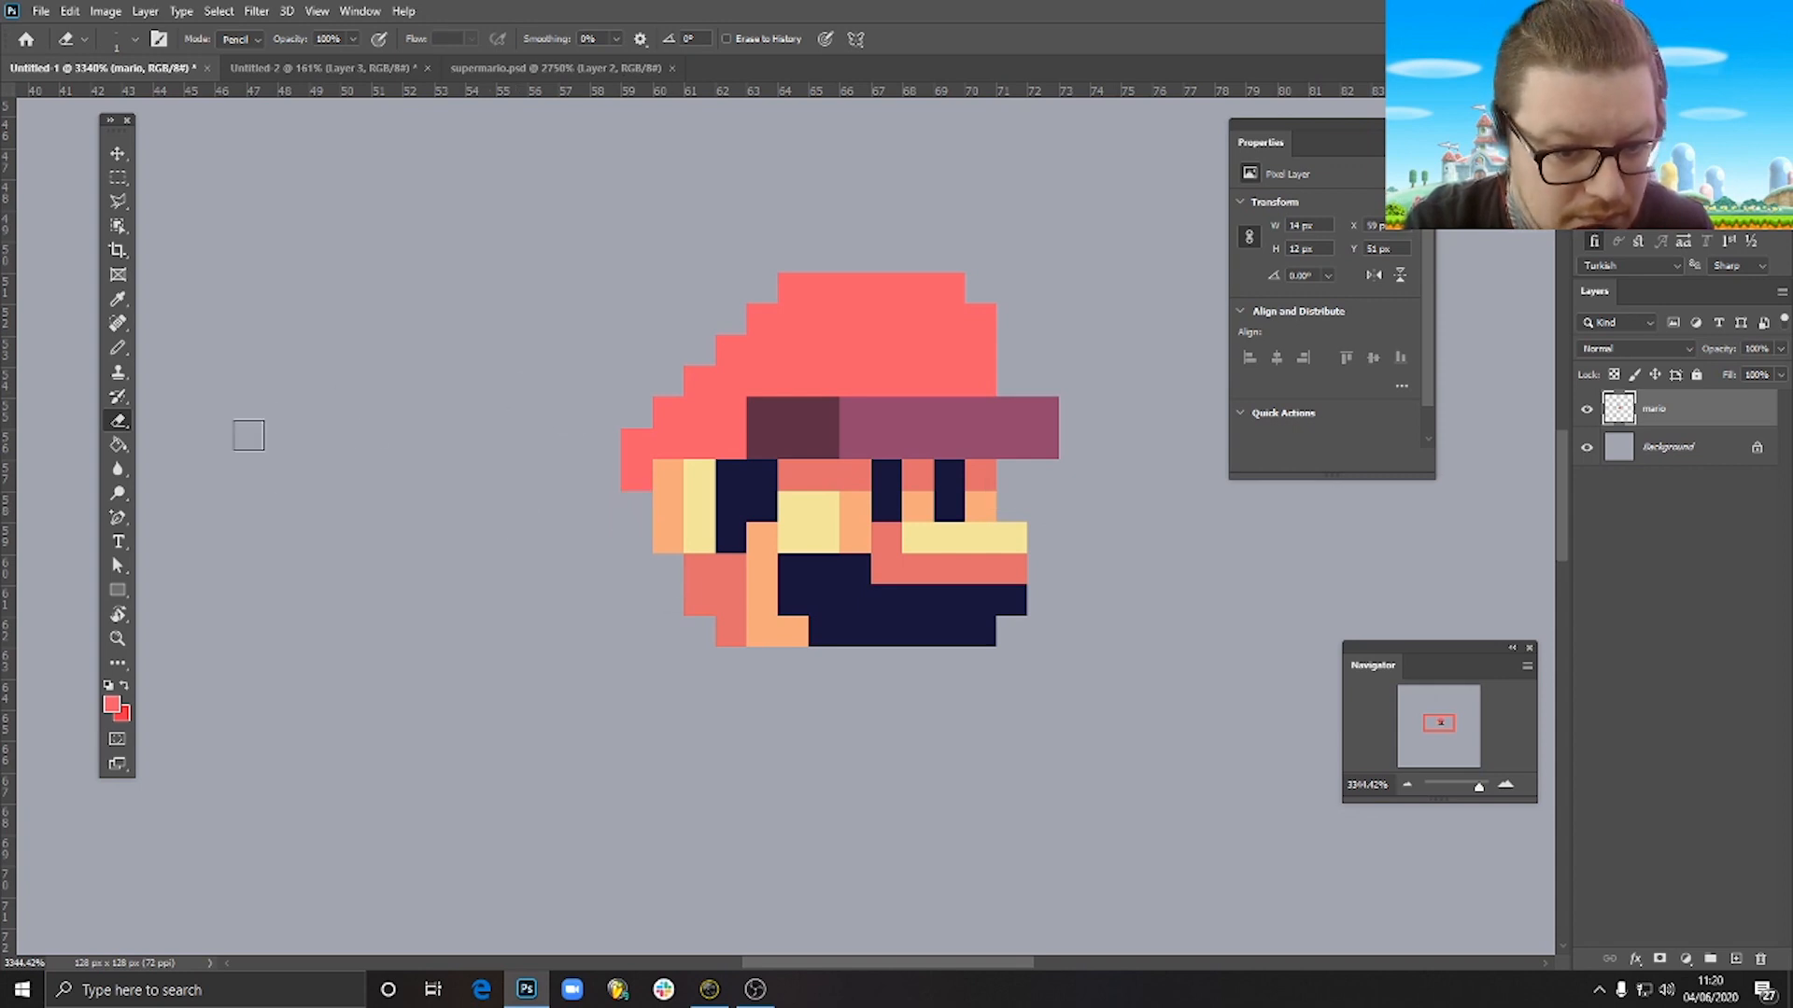
Shade the hat's rear slope and the crown's rearmost 1 px column darker red (#cb445b), keeping the rest of the crown coral.
left_click(112, 705)
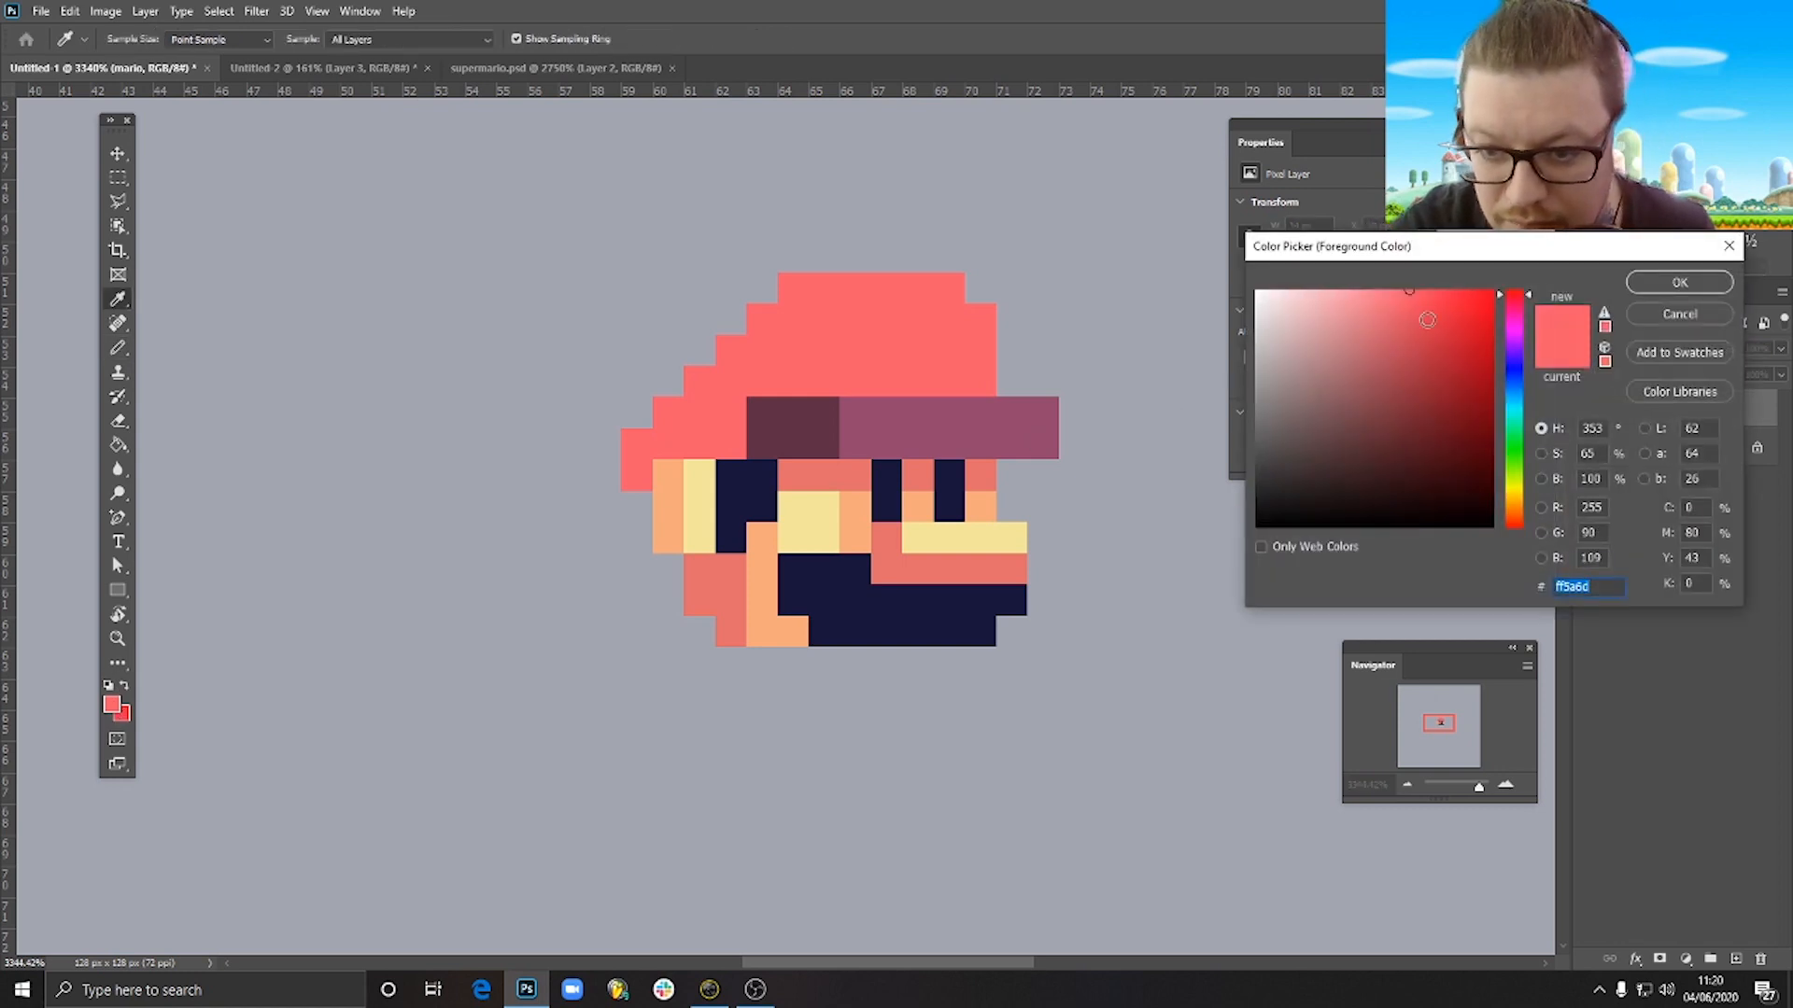
left_click(1527, 299)
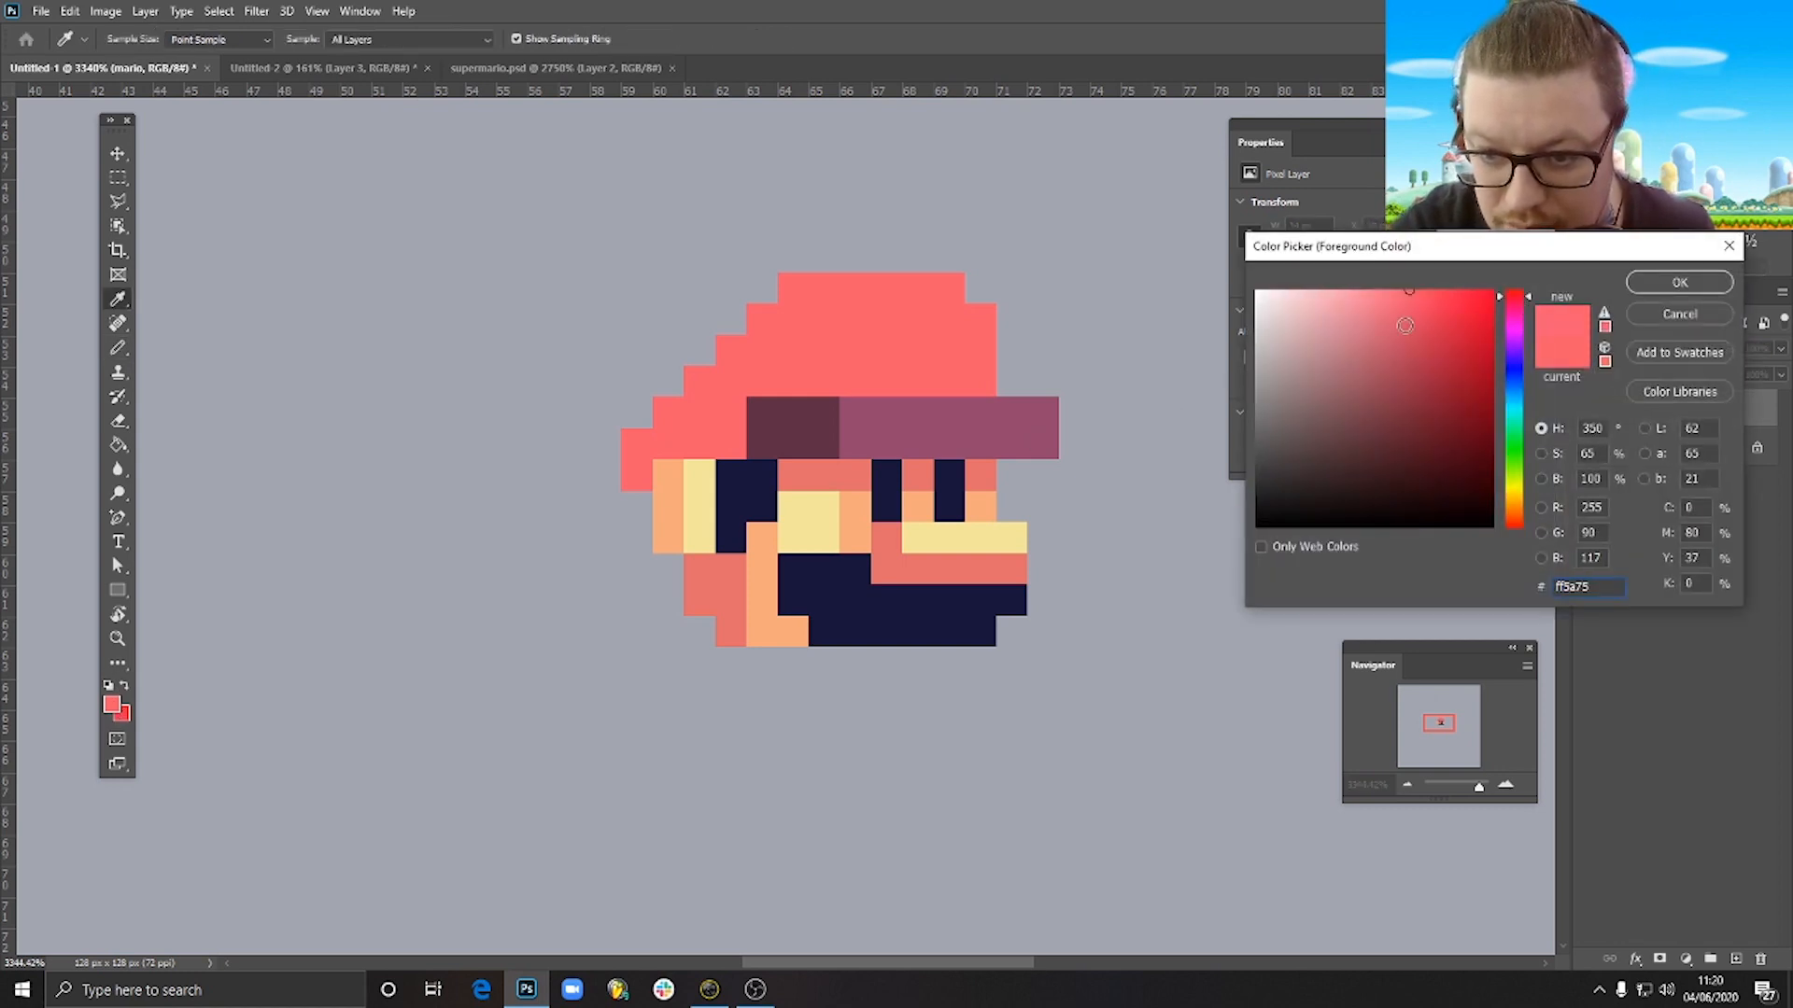
mouse_move(1410, 291)
left_mouse_down()
mouse_move(1393, 350)
mouse_move(1414, 339)
left_mouse_up()
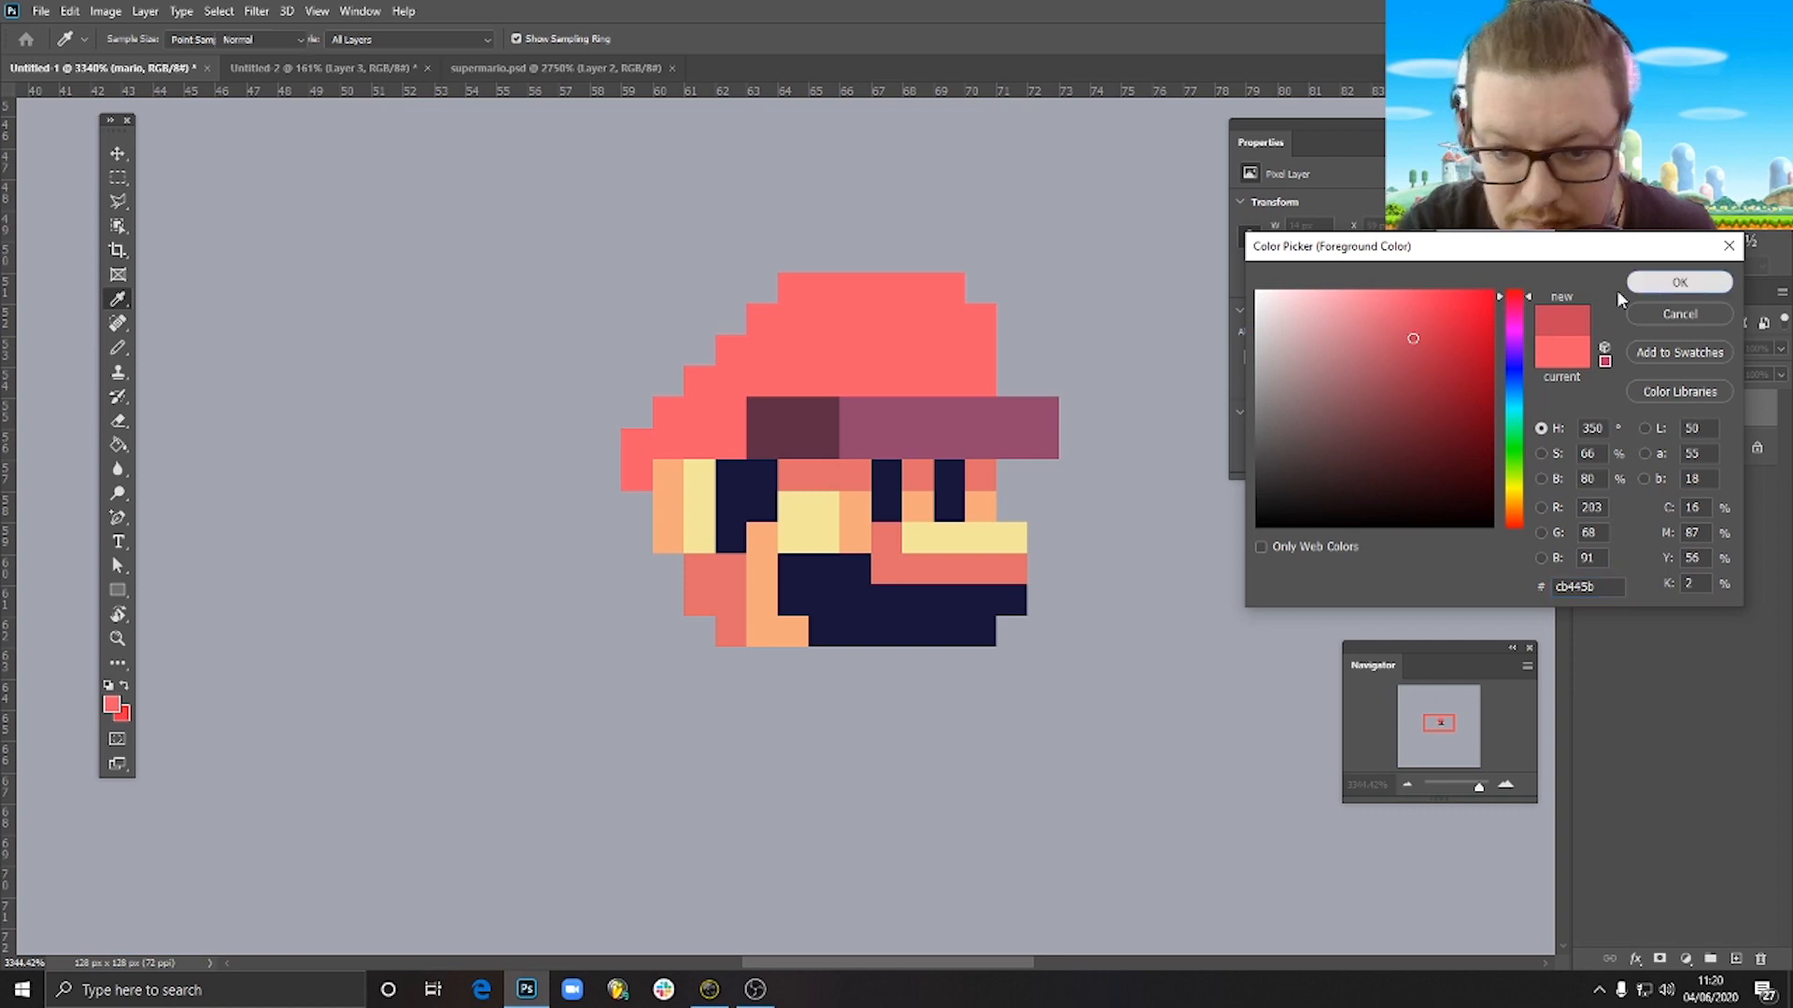
left_click(1677, 282)
key("b")
mouse_move(816, 285)
left_mouse_down()
mouse_move(791, 381)
mouse_move(795, 281)
mouse_move(823, 381)
left_mouse_up()
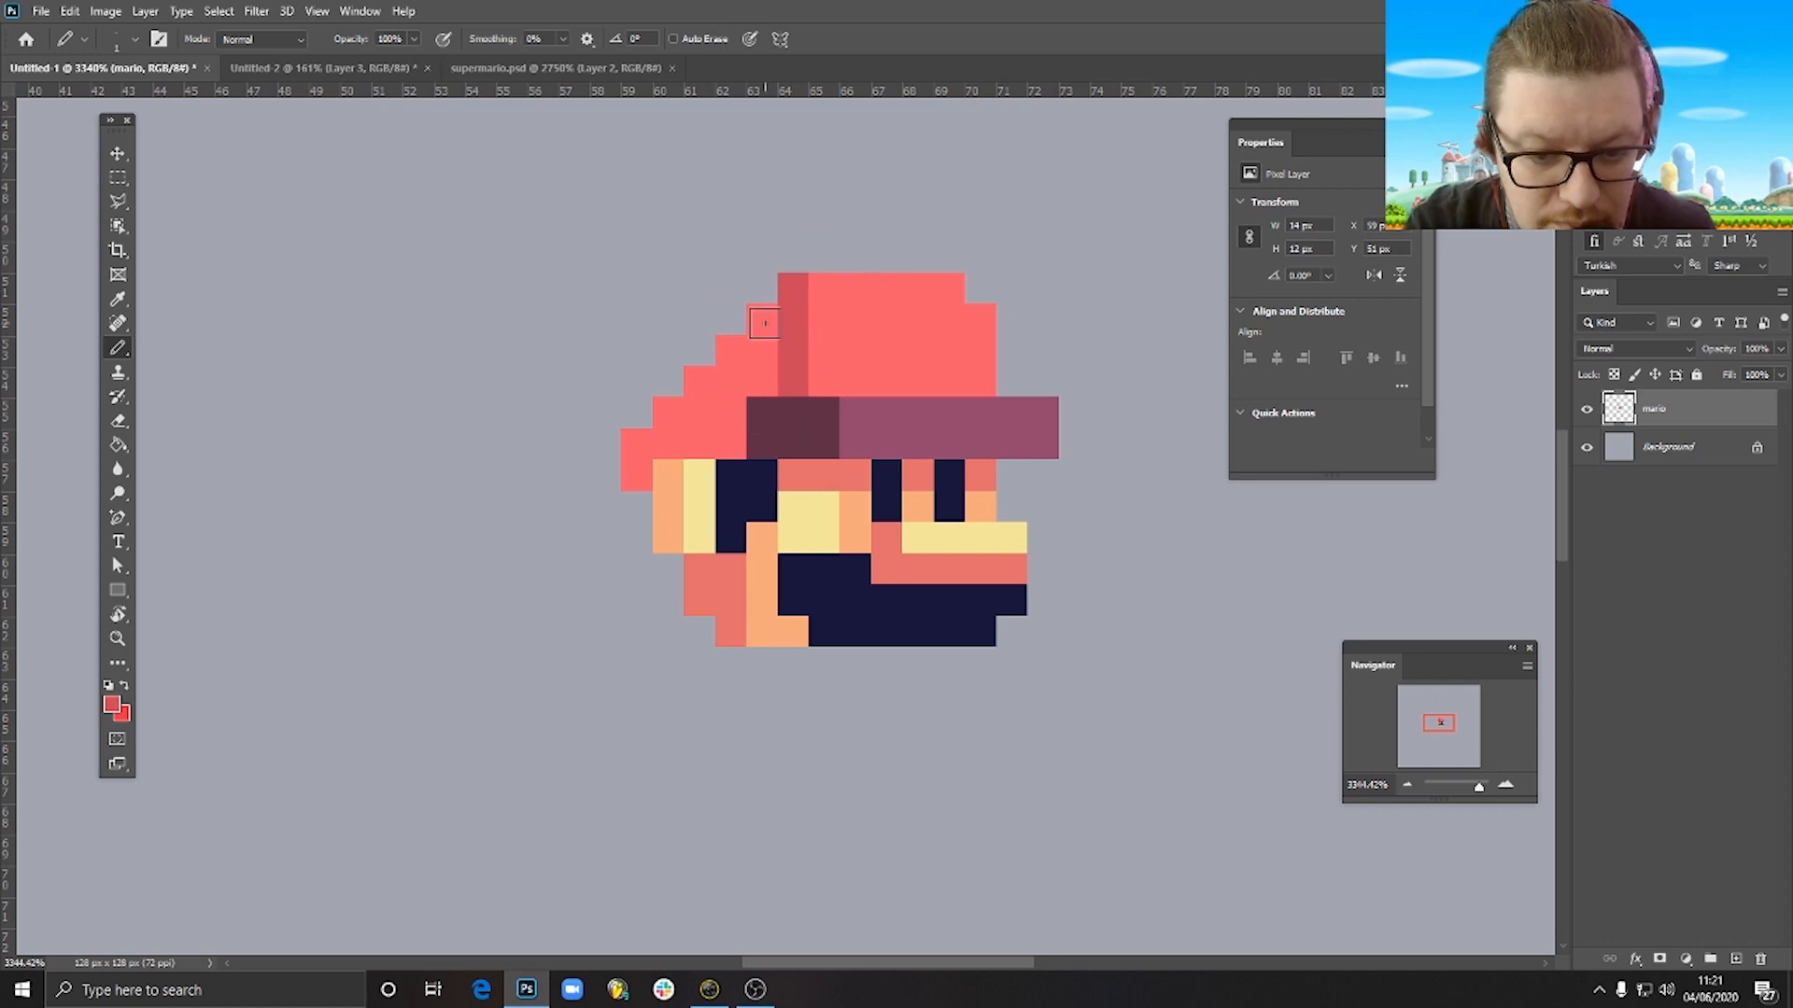
mouse_move(821, 285)
left_mouse_down()
mouse_move(820, 375)
mouse_move(767, 320)
mouse_move(764, 386)
mouse_move(727, 353)
mouse_move(727, 444)
mouse_move(705, 391)
mouse_move(687, 430)
mouse_move(639, 399)
mouse_move(651, 482)
left_mouse_up()
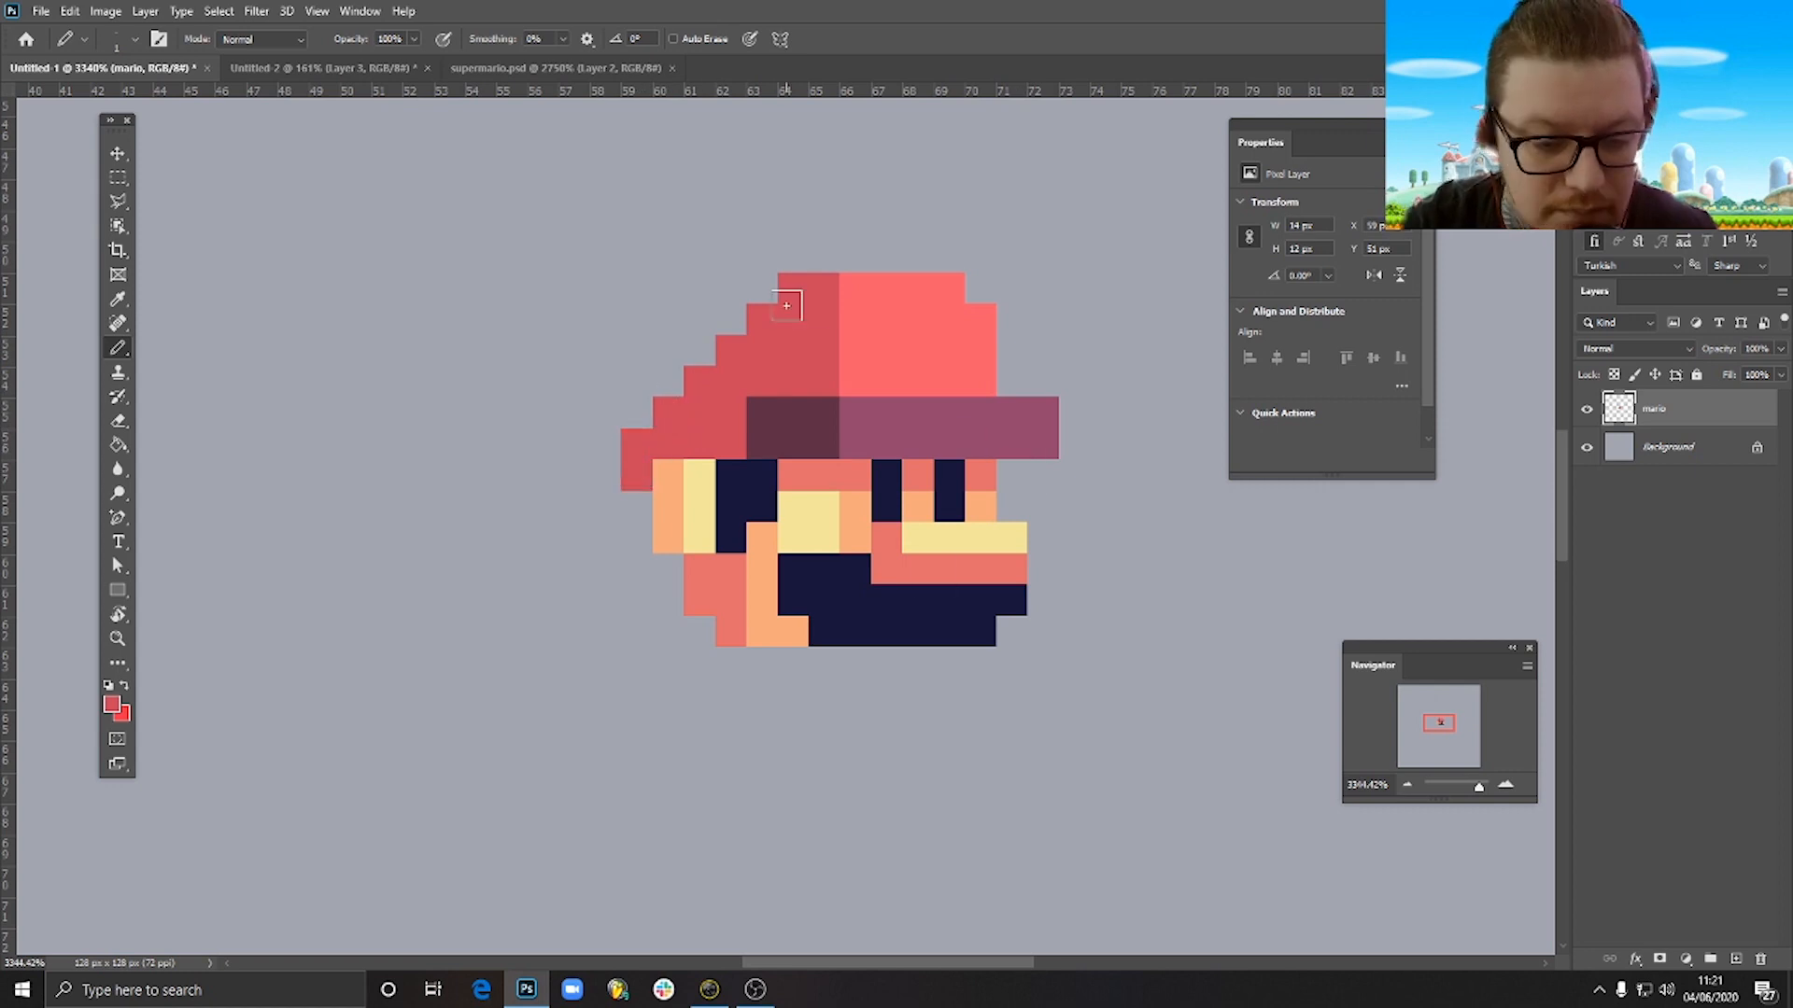
left_click(867, 371, "alt")
left_click_drag(826, 289, 833, 383)
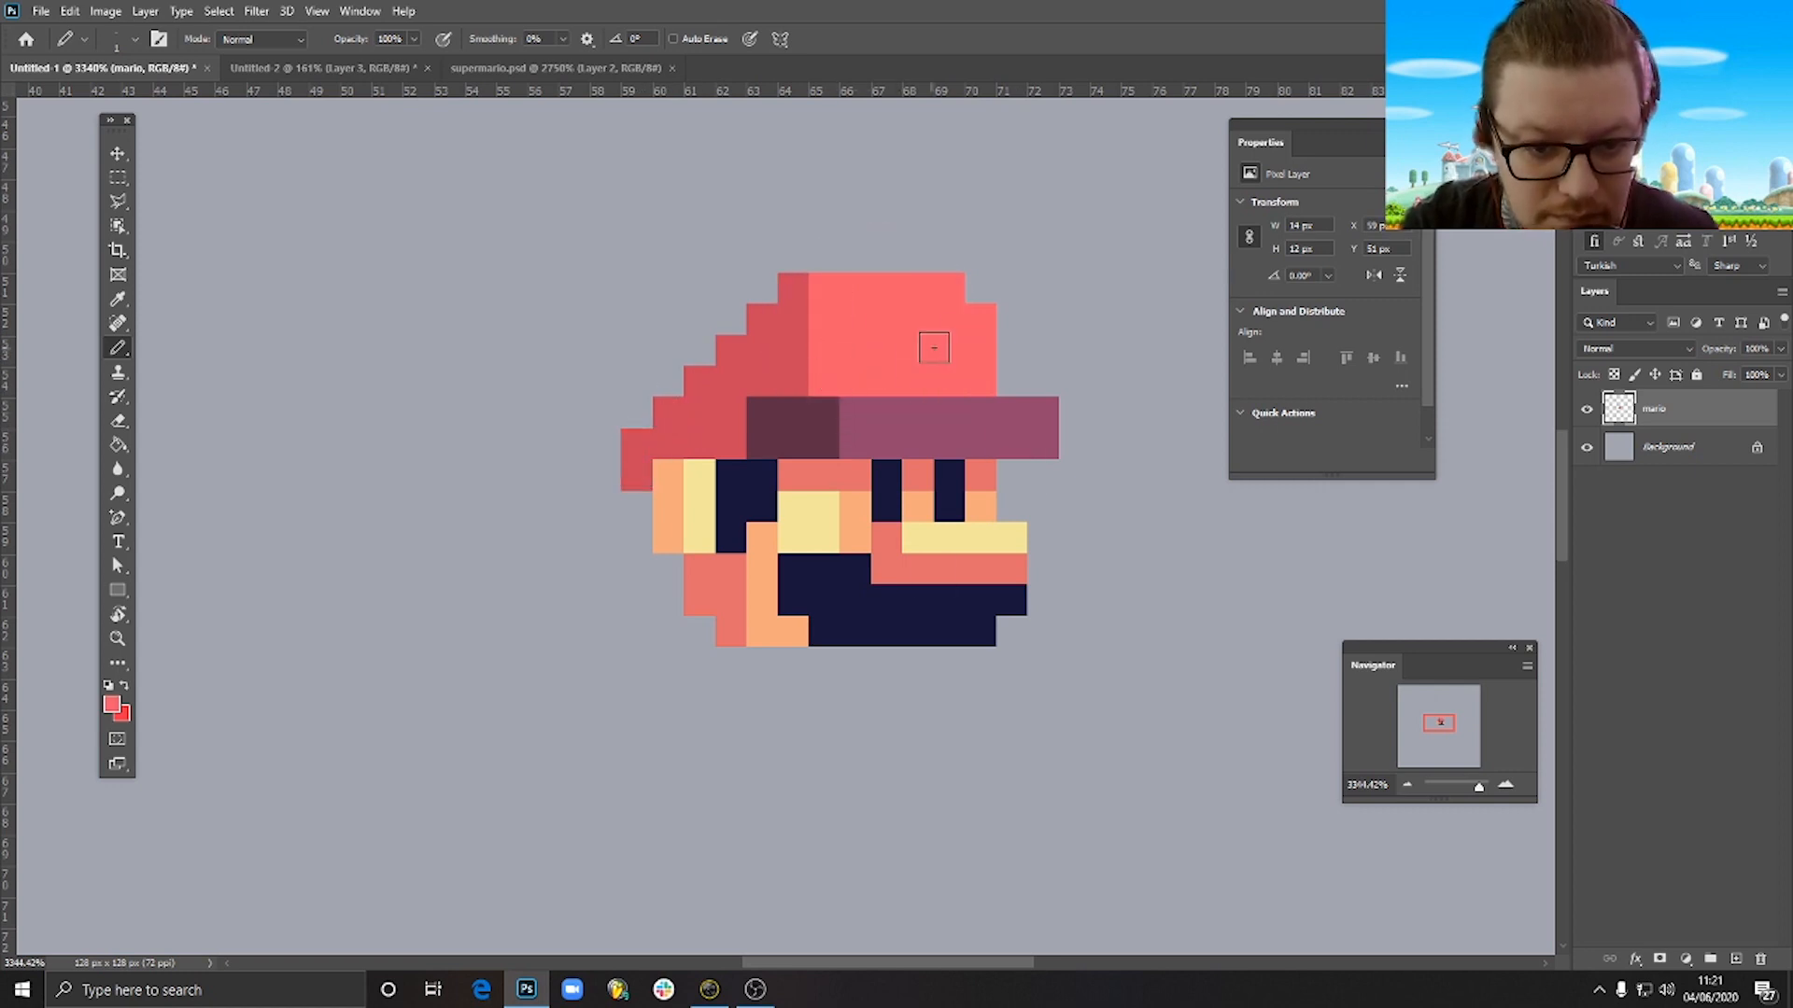
Pick an off-white (#fff2e7) and paint a 3 px by 2 px emblem on the crown's front, directly above the brim.
left_click(119, 712)
left_click(1519, 417)
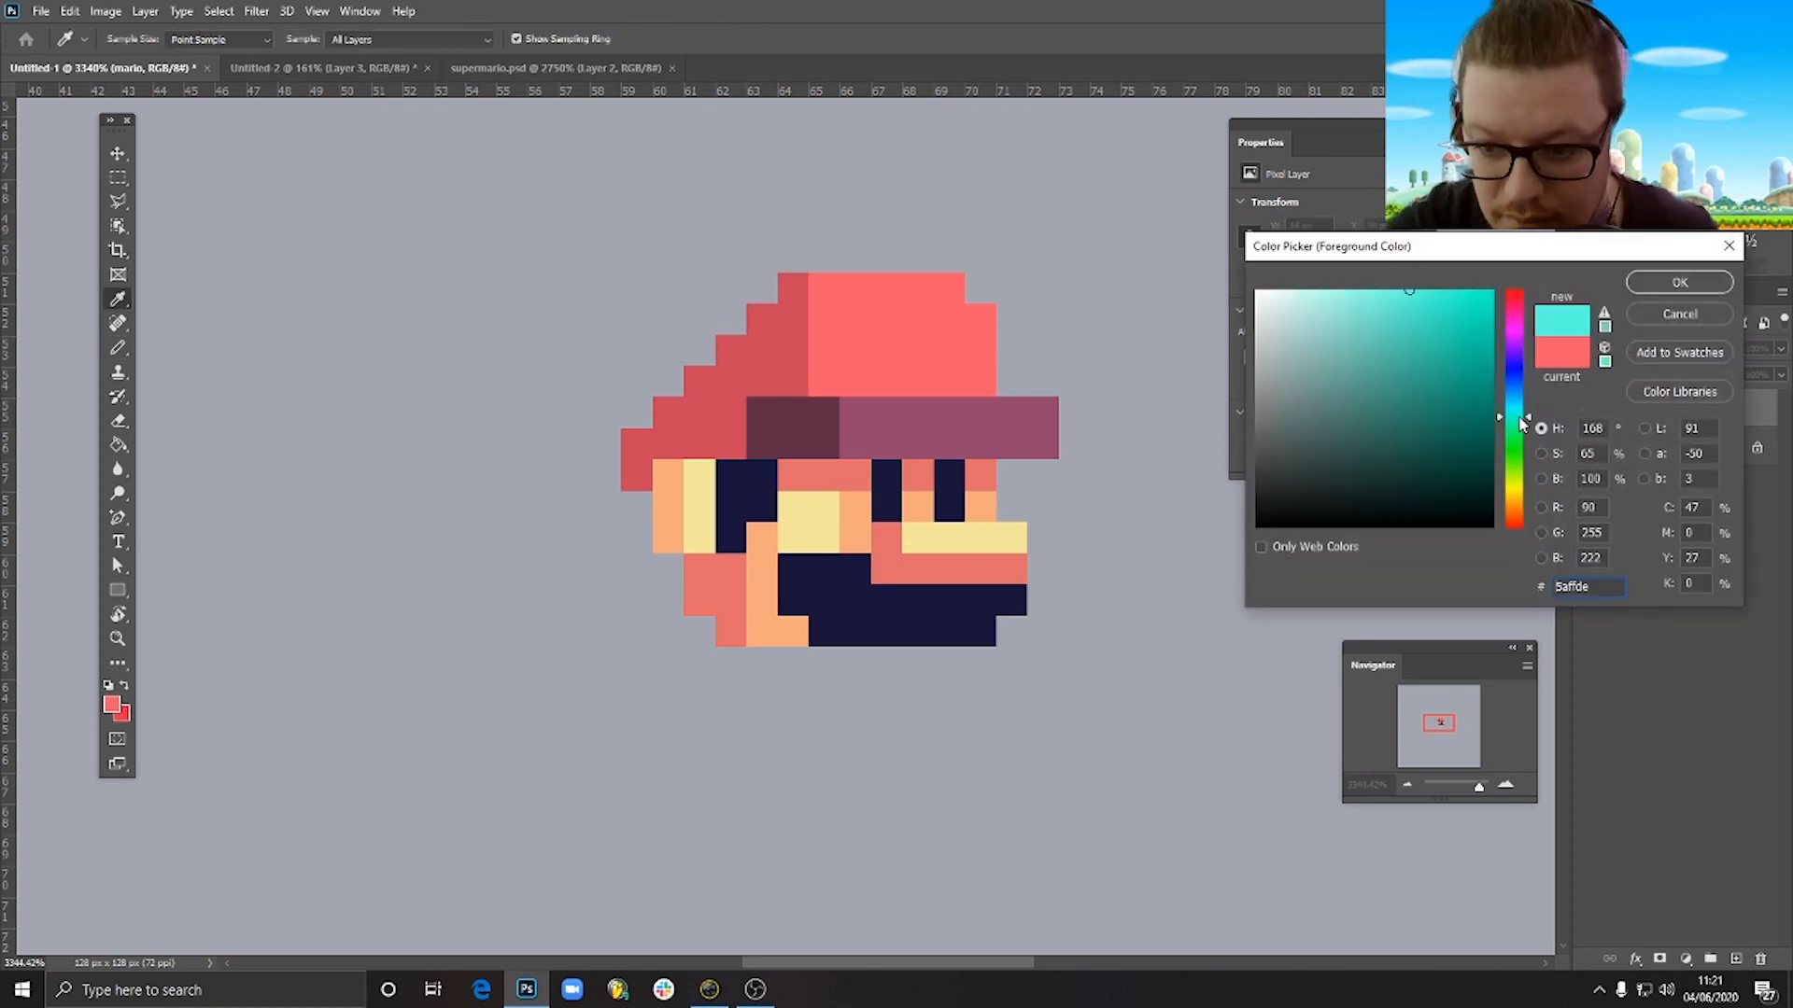
mouse_move(1323, 362)
left_mouse_down()
mouse_move(1330, 296)
mouse_move(1305, 291)
left_mouse_up()
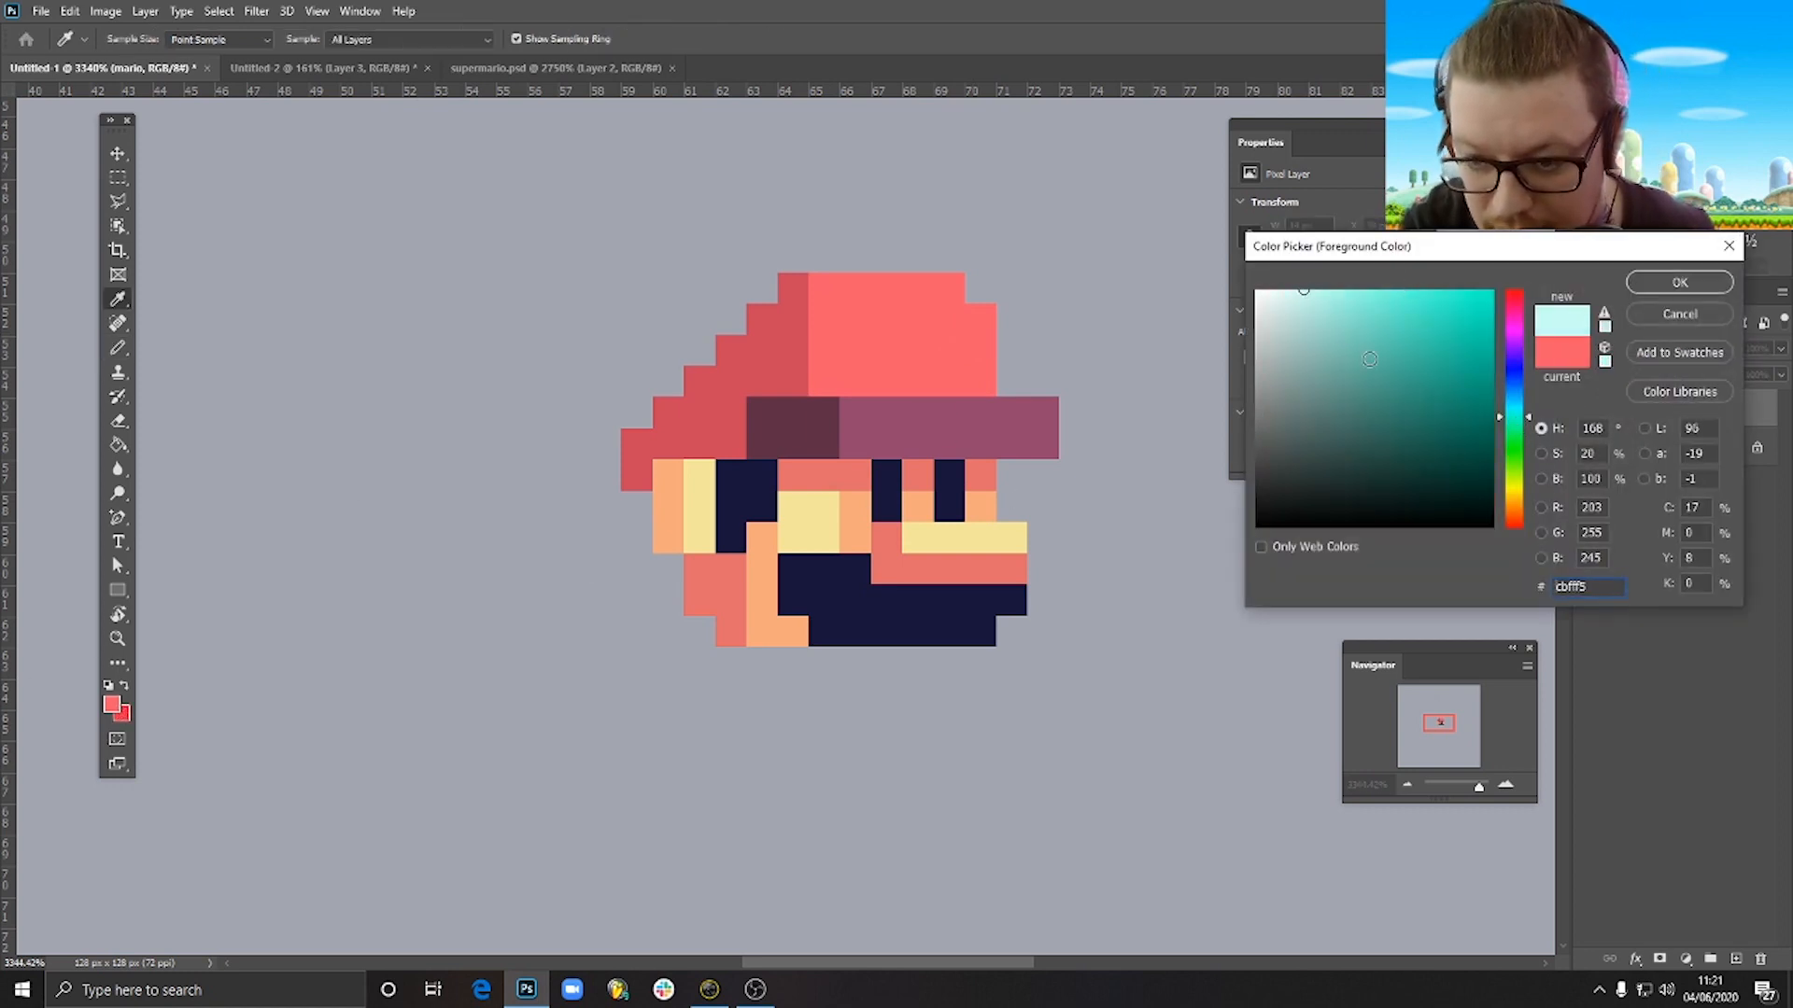
mouse_move(1528, 411)
left_mouse_down()
mouse_move(1529, 497)
mouse_move(1539, 396)
mouse_move(1530, 513)
left_mouse_up()
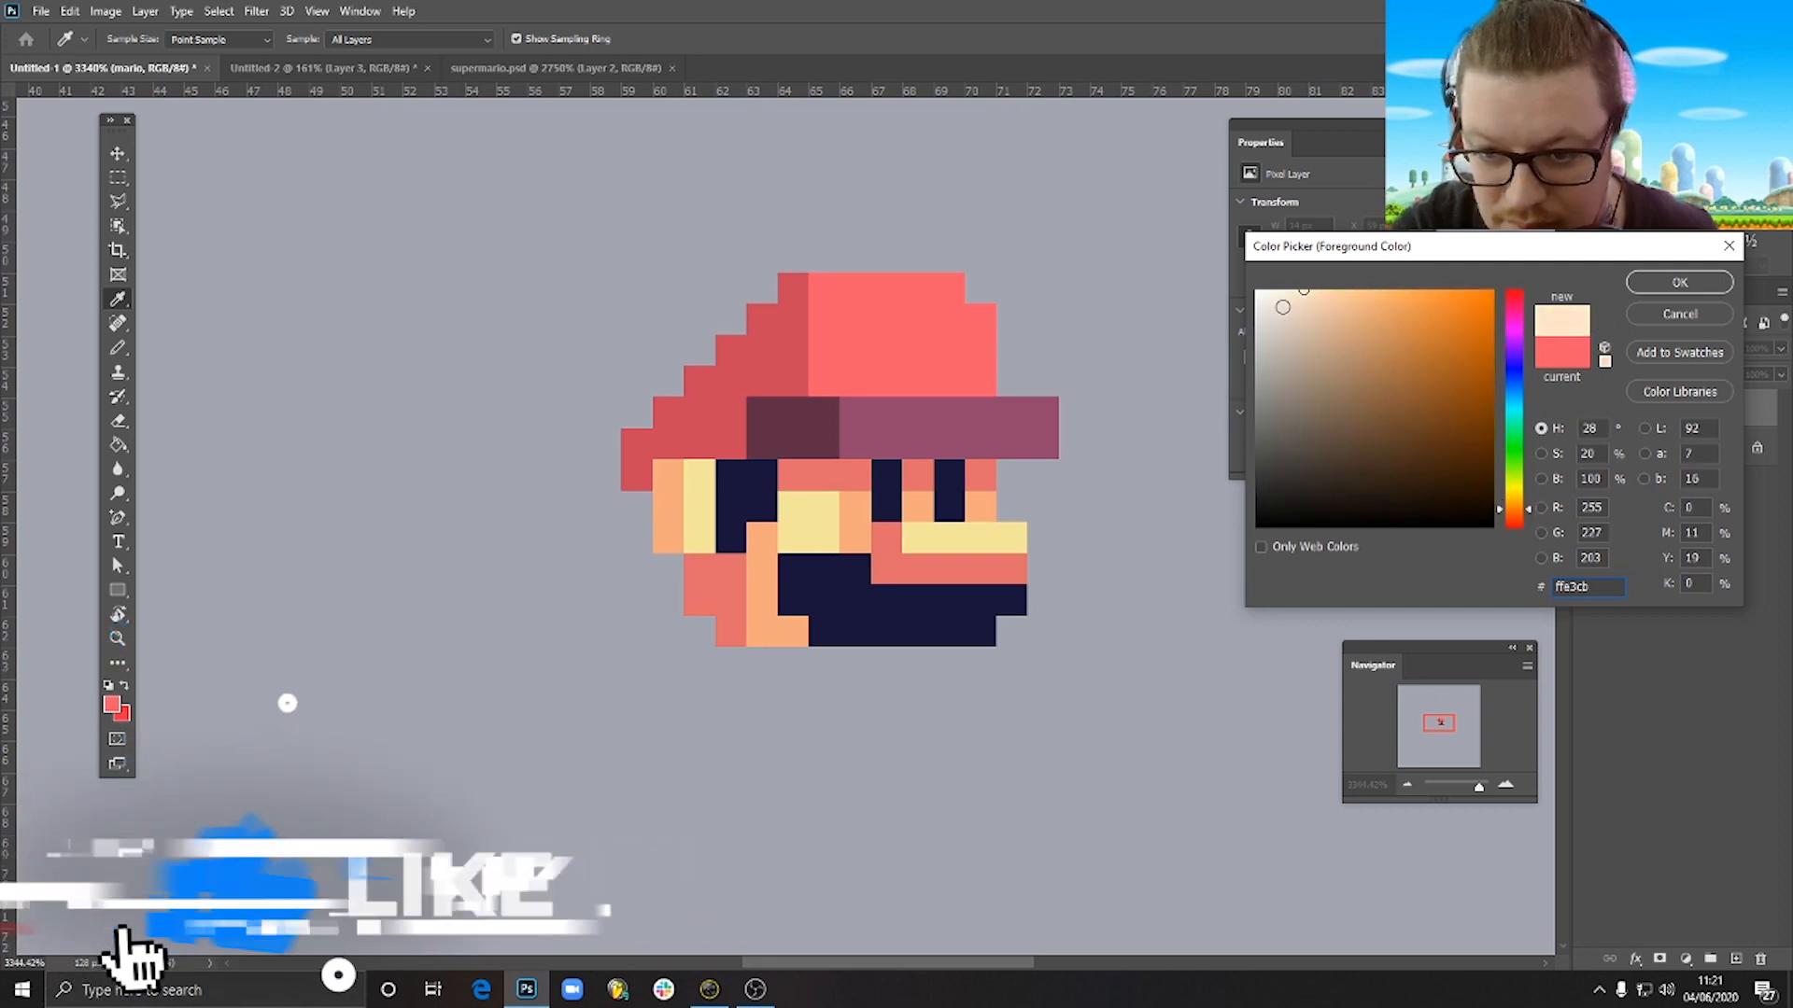
left_click_drag(1284, 306, 1290, 287)
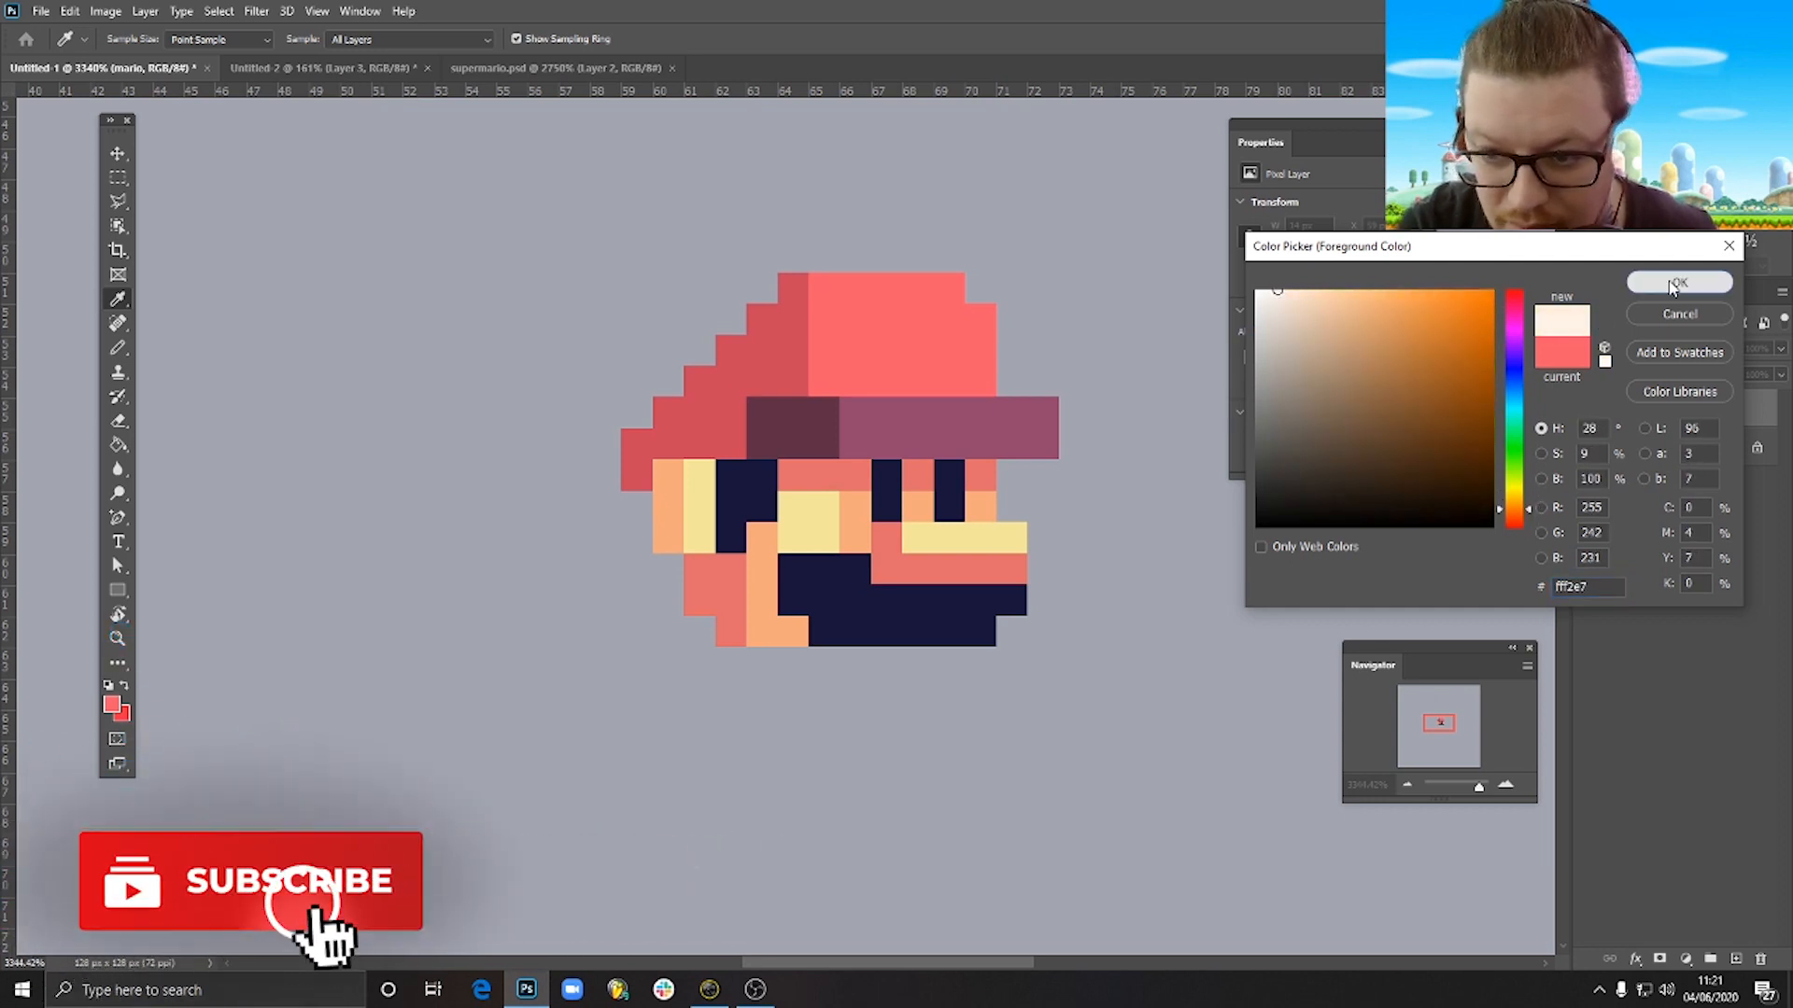
key("Return")
key("b")
mouse_move(895, 381)
left_mouse_down()
mouse_move(939, 382)
mouse_move(939, 356)
mouse_move(885, 350)
left_mouse_up()
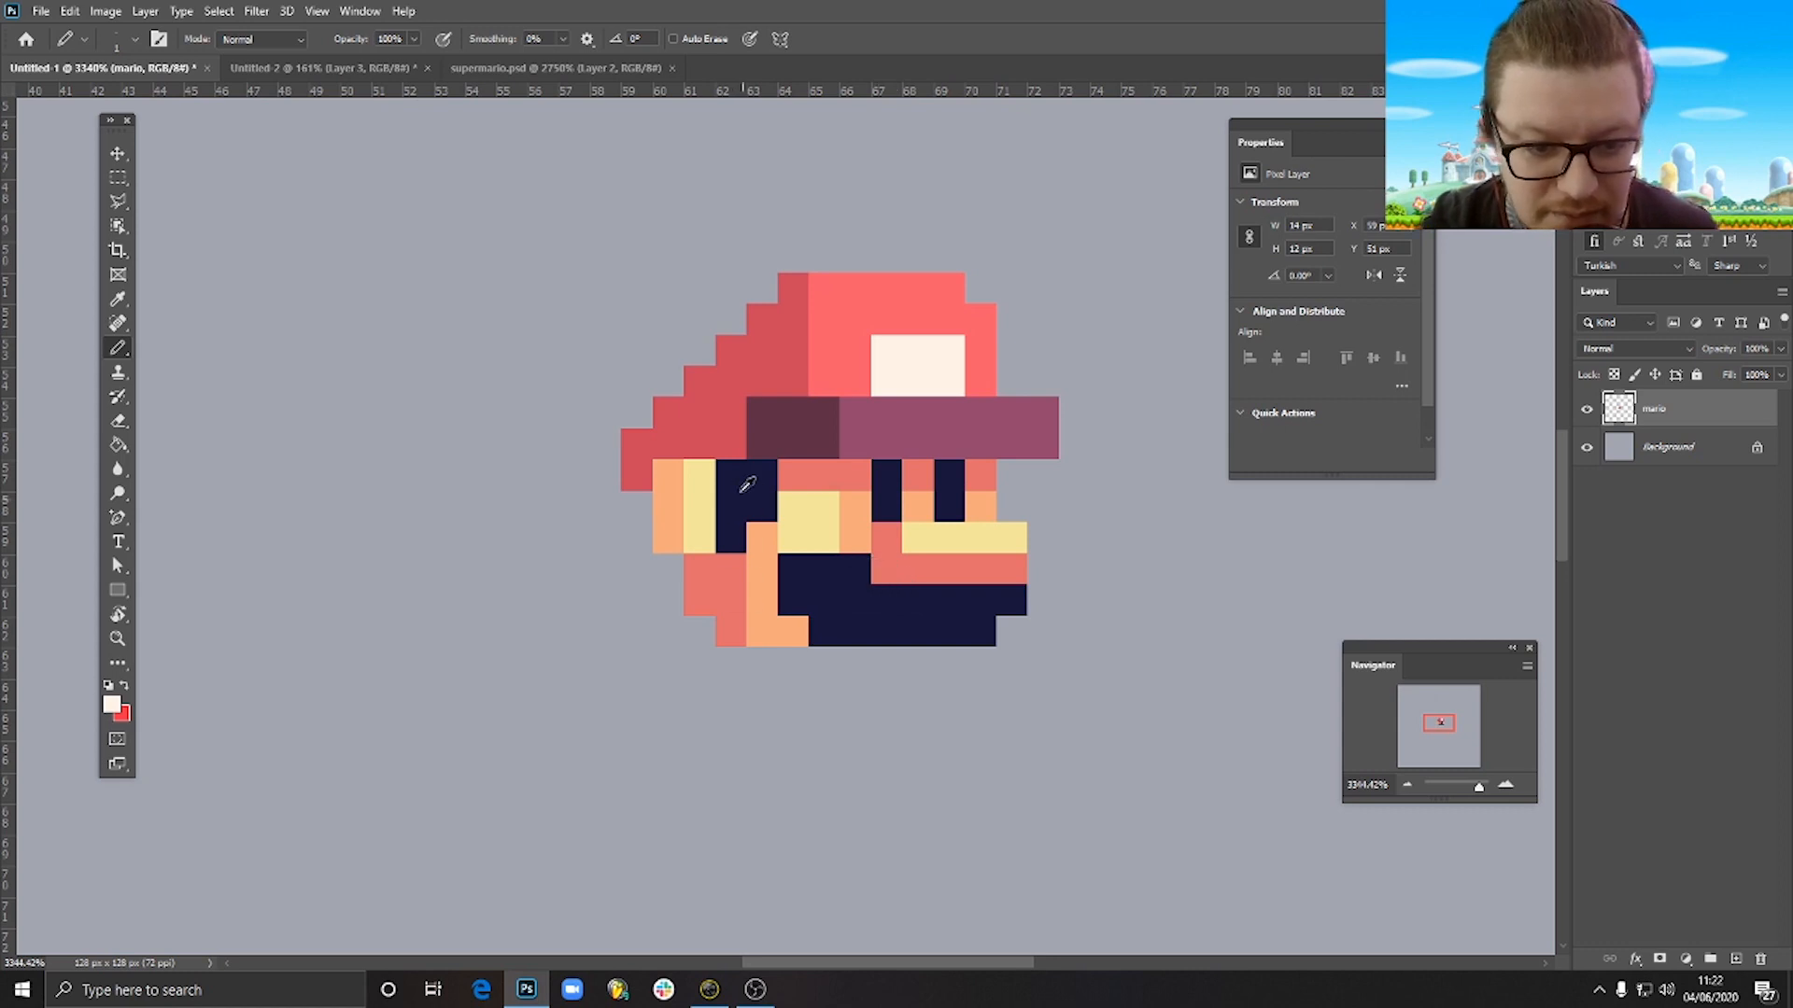
Paint navy hair wrapping behind and beneath the ear, and shade the jaw's bottom row salmon with two darker red pixels on its rear edge.
mouse_move(641, 505)
left_mouse_down()
mouse_move(644, 572)
mouse_move(669, 570)
left_mouse_up()
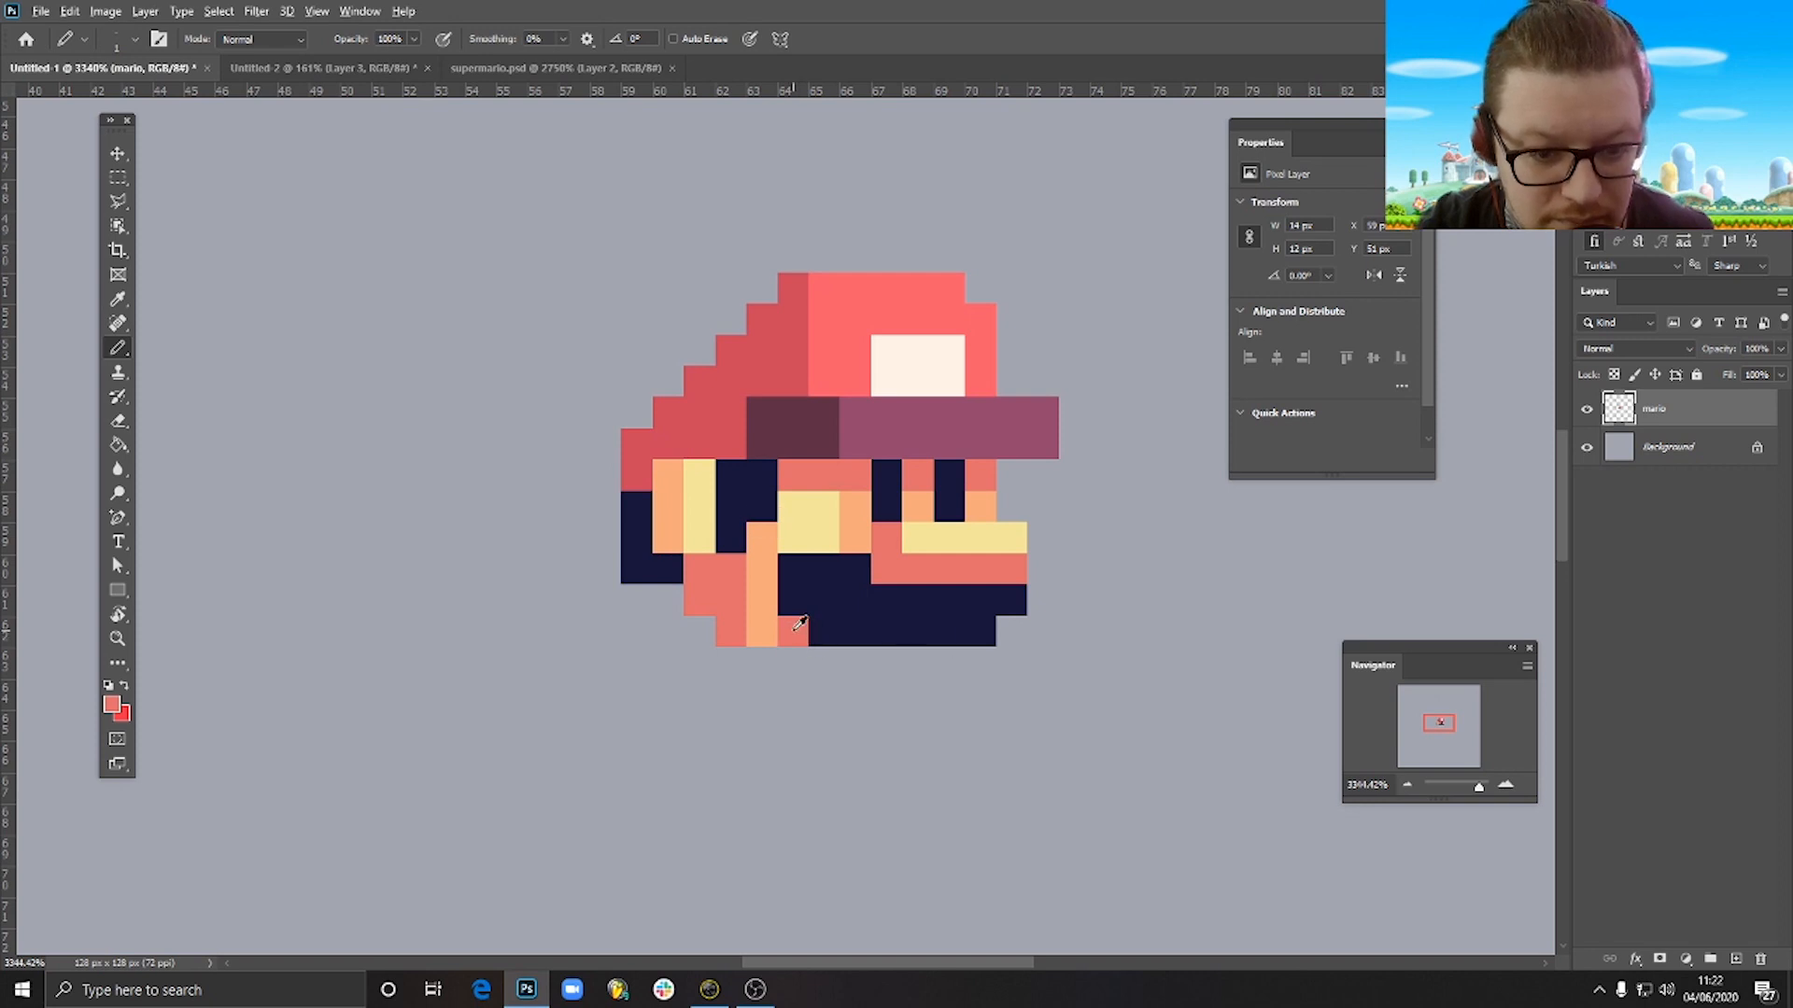
left_click(762, 636)
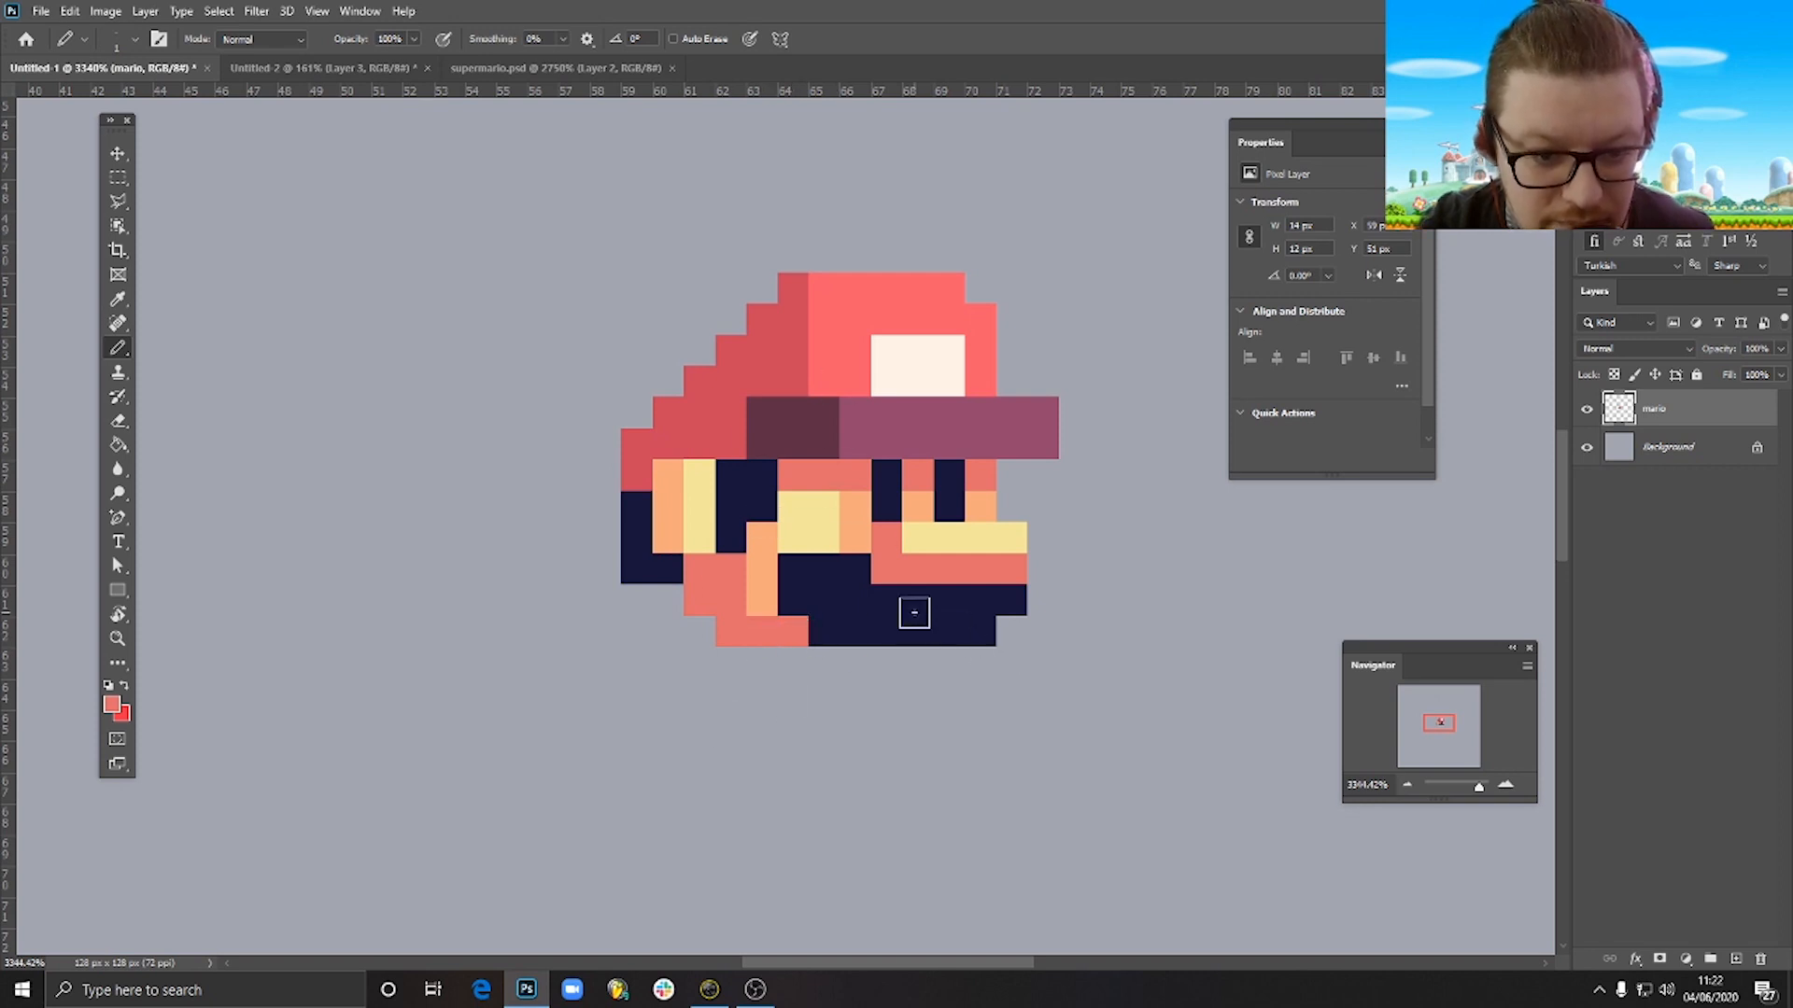
left_click(722, 639)
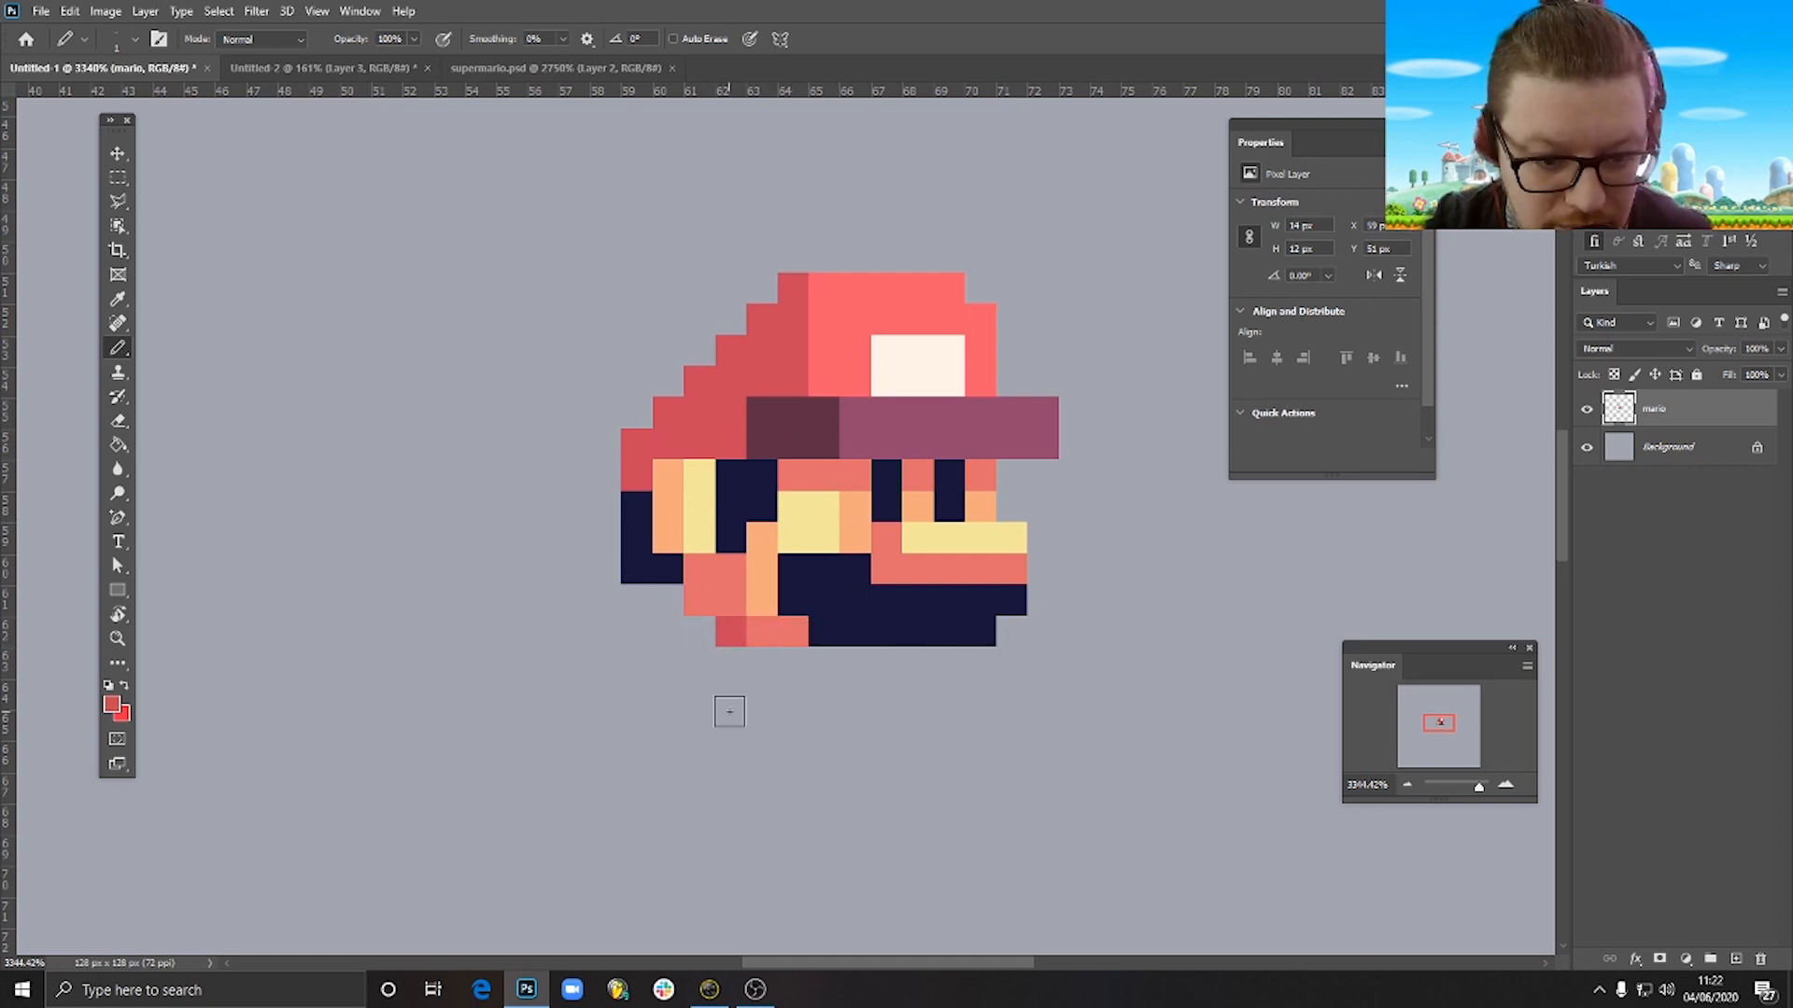
left_click(700, 601)
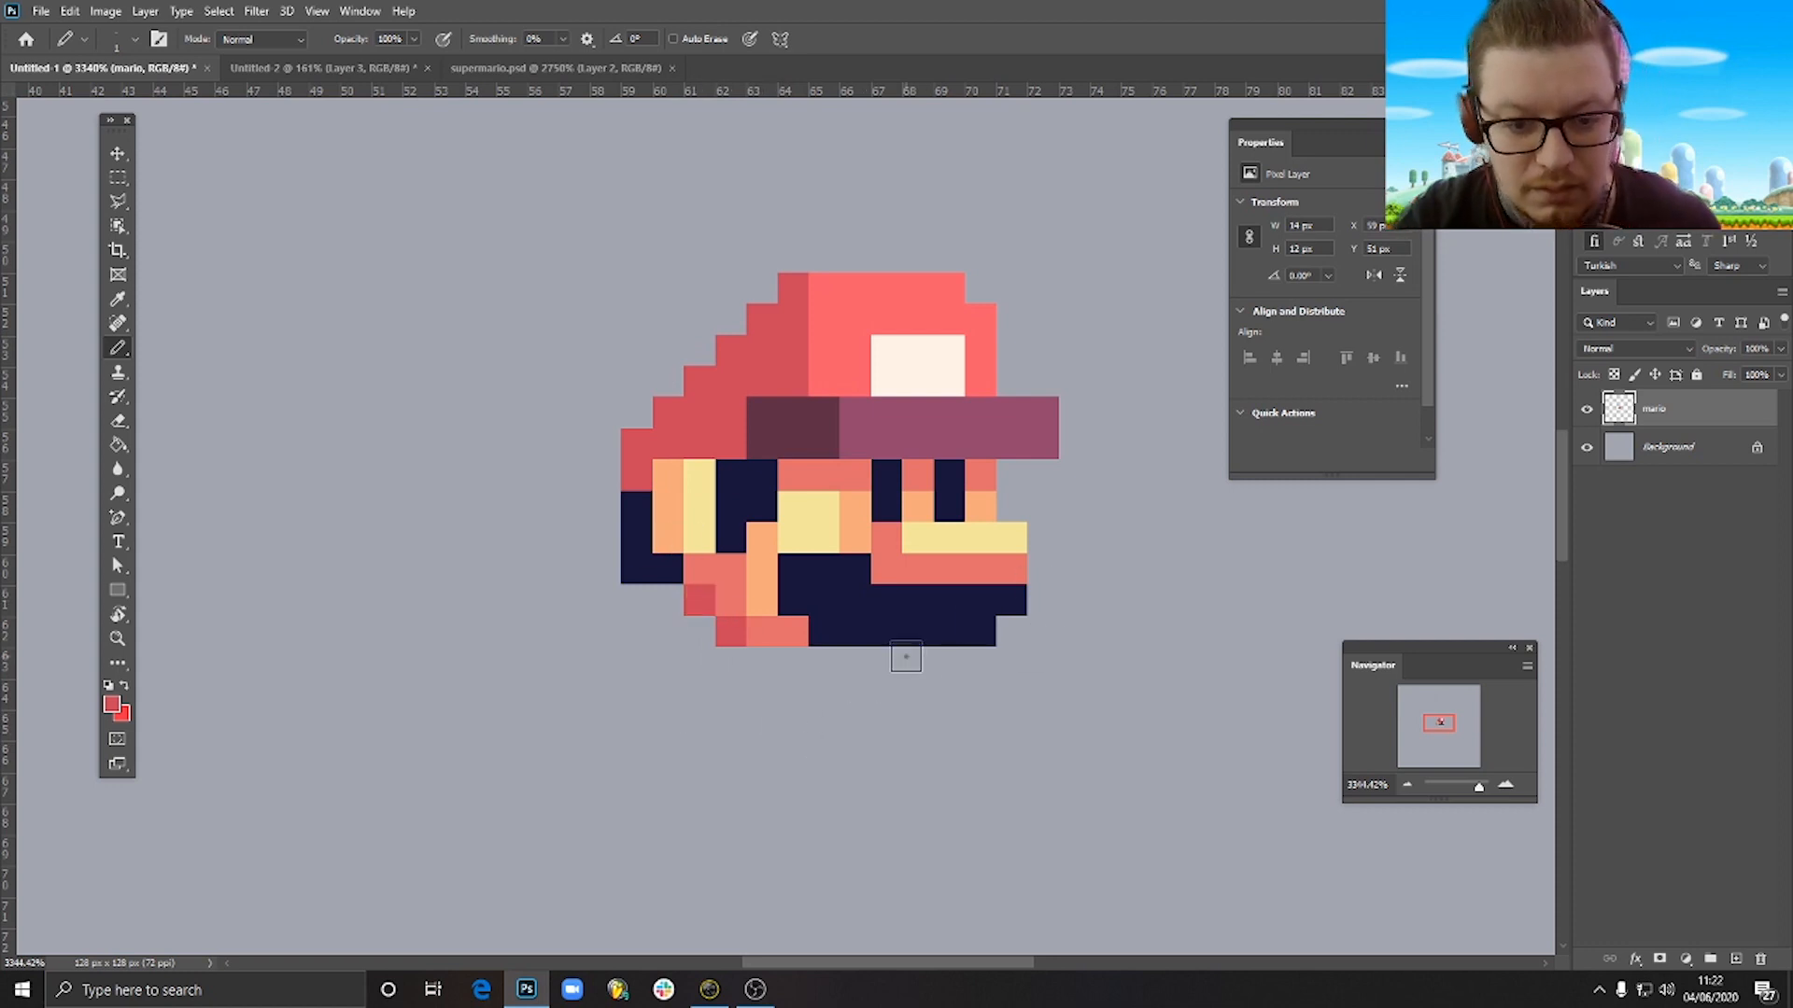
Pick a medium blue and paint an overalls block 8 px wide and 6 px high, one row beneath the head, with a 6 px bottom row.
scroll(933, 639, "down", 2)
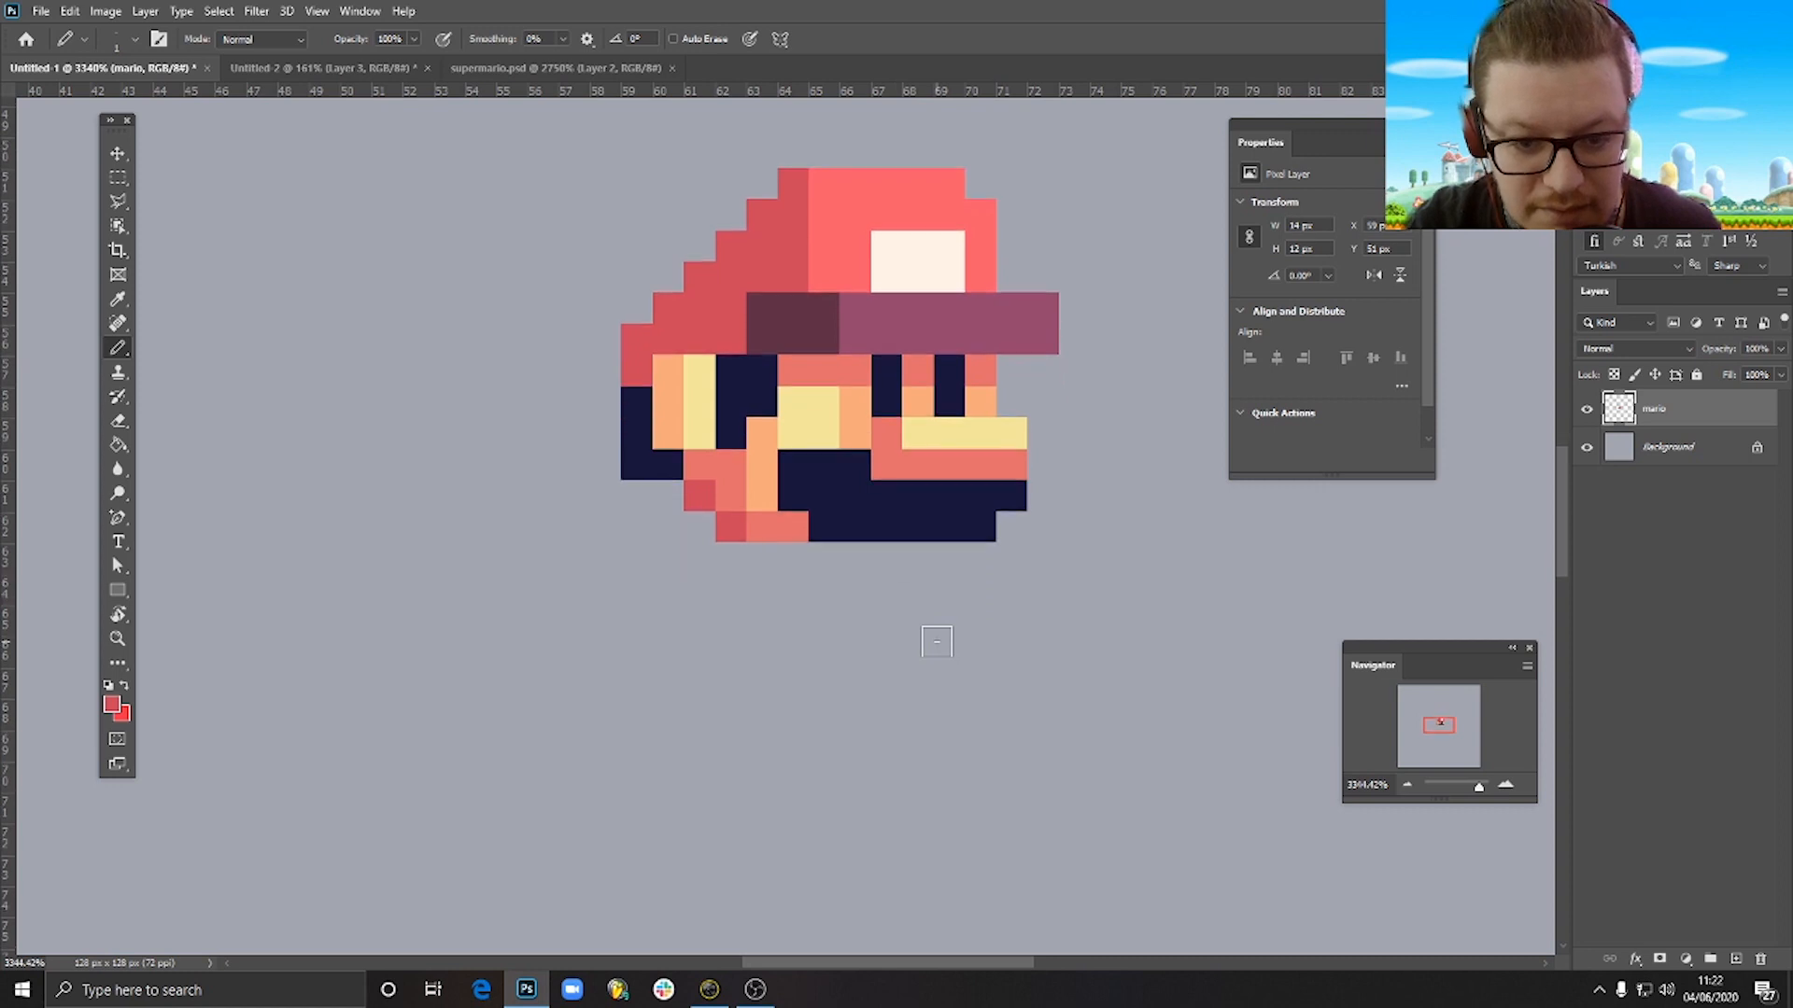
left_click(111, 705)
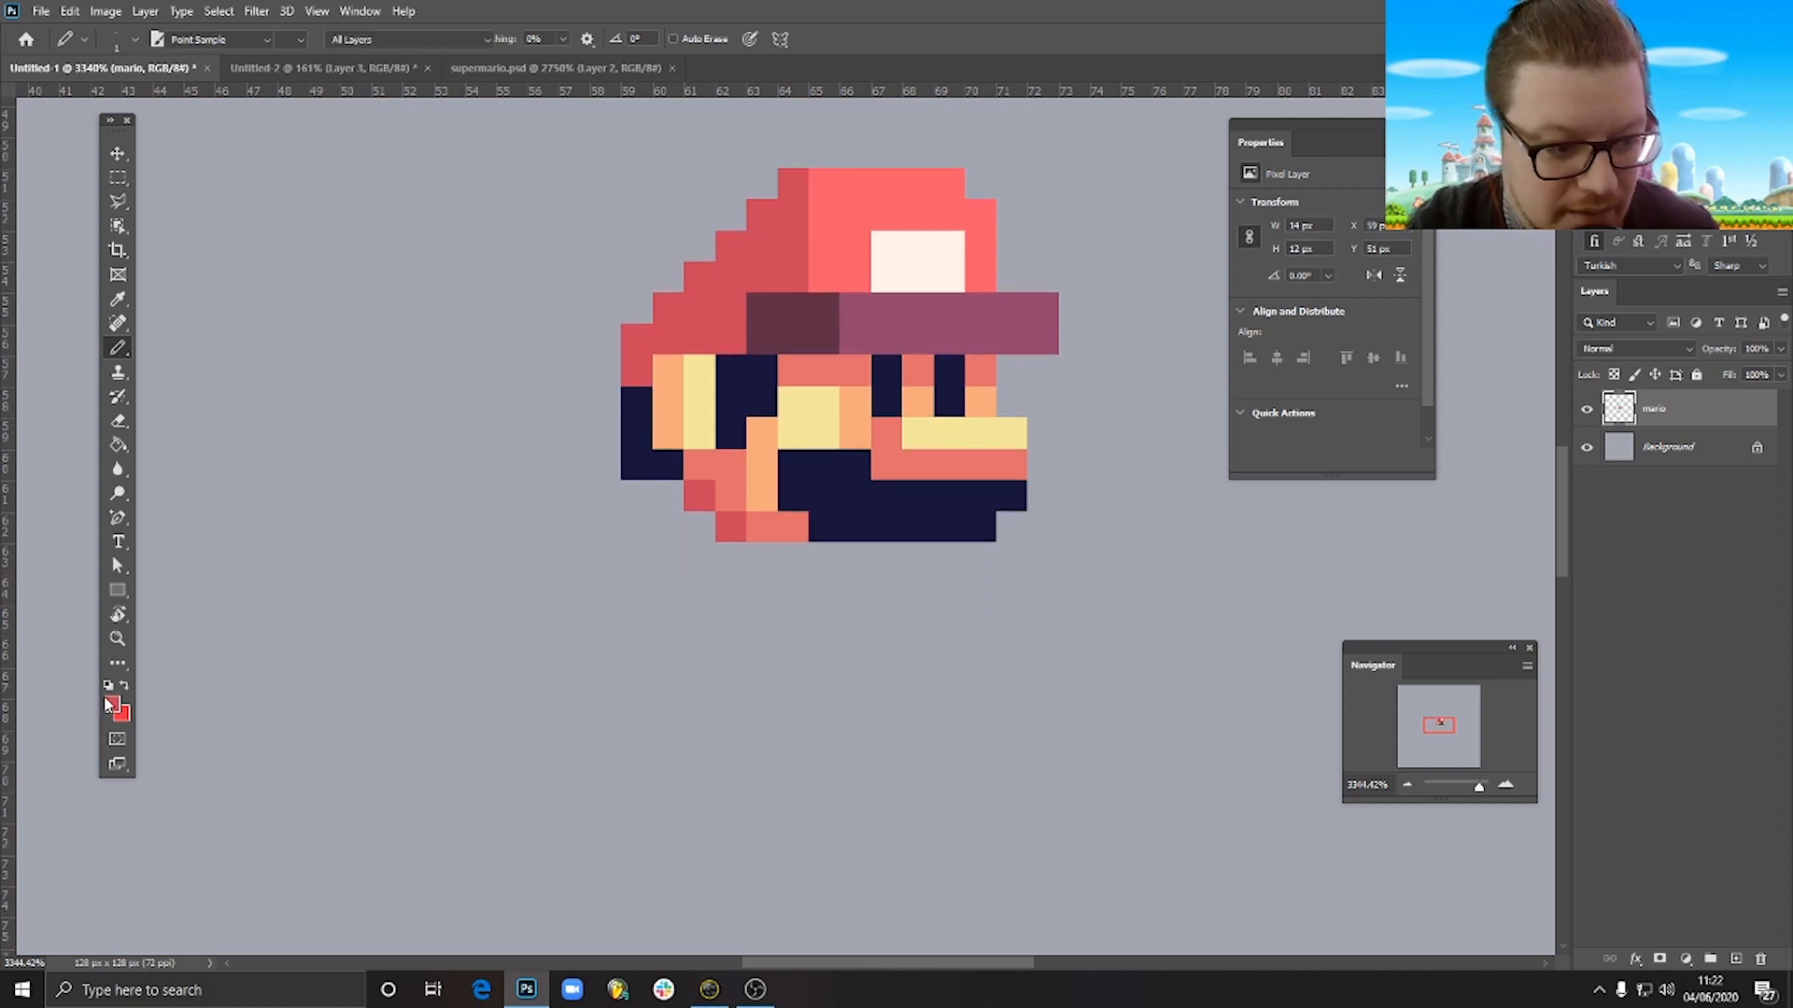
left_click_drag(1522, 357, 1520, 389)
left_click_drag(1392, 341, 1434, 310)
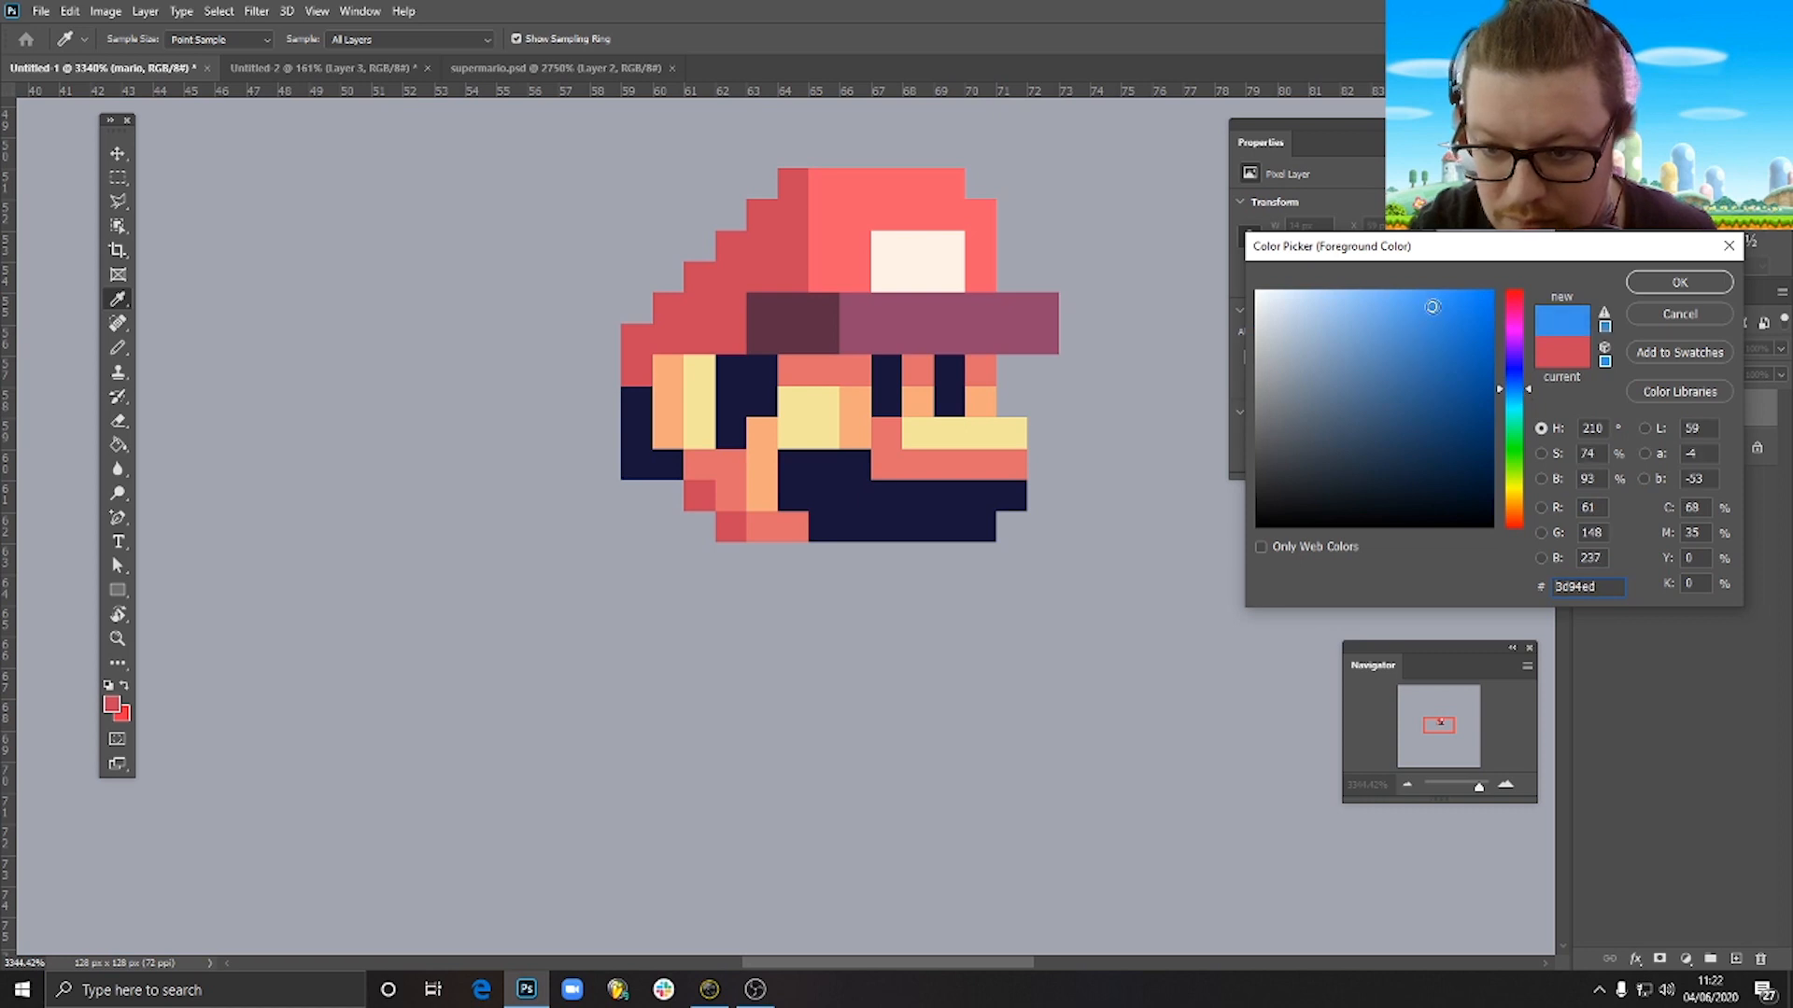
left_click_drag(1529, 372, 1526, 377)
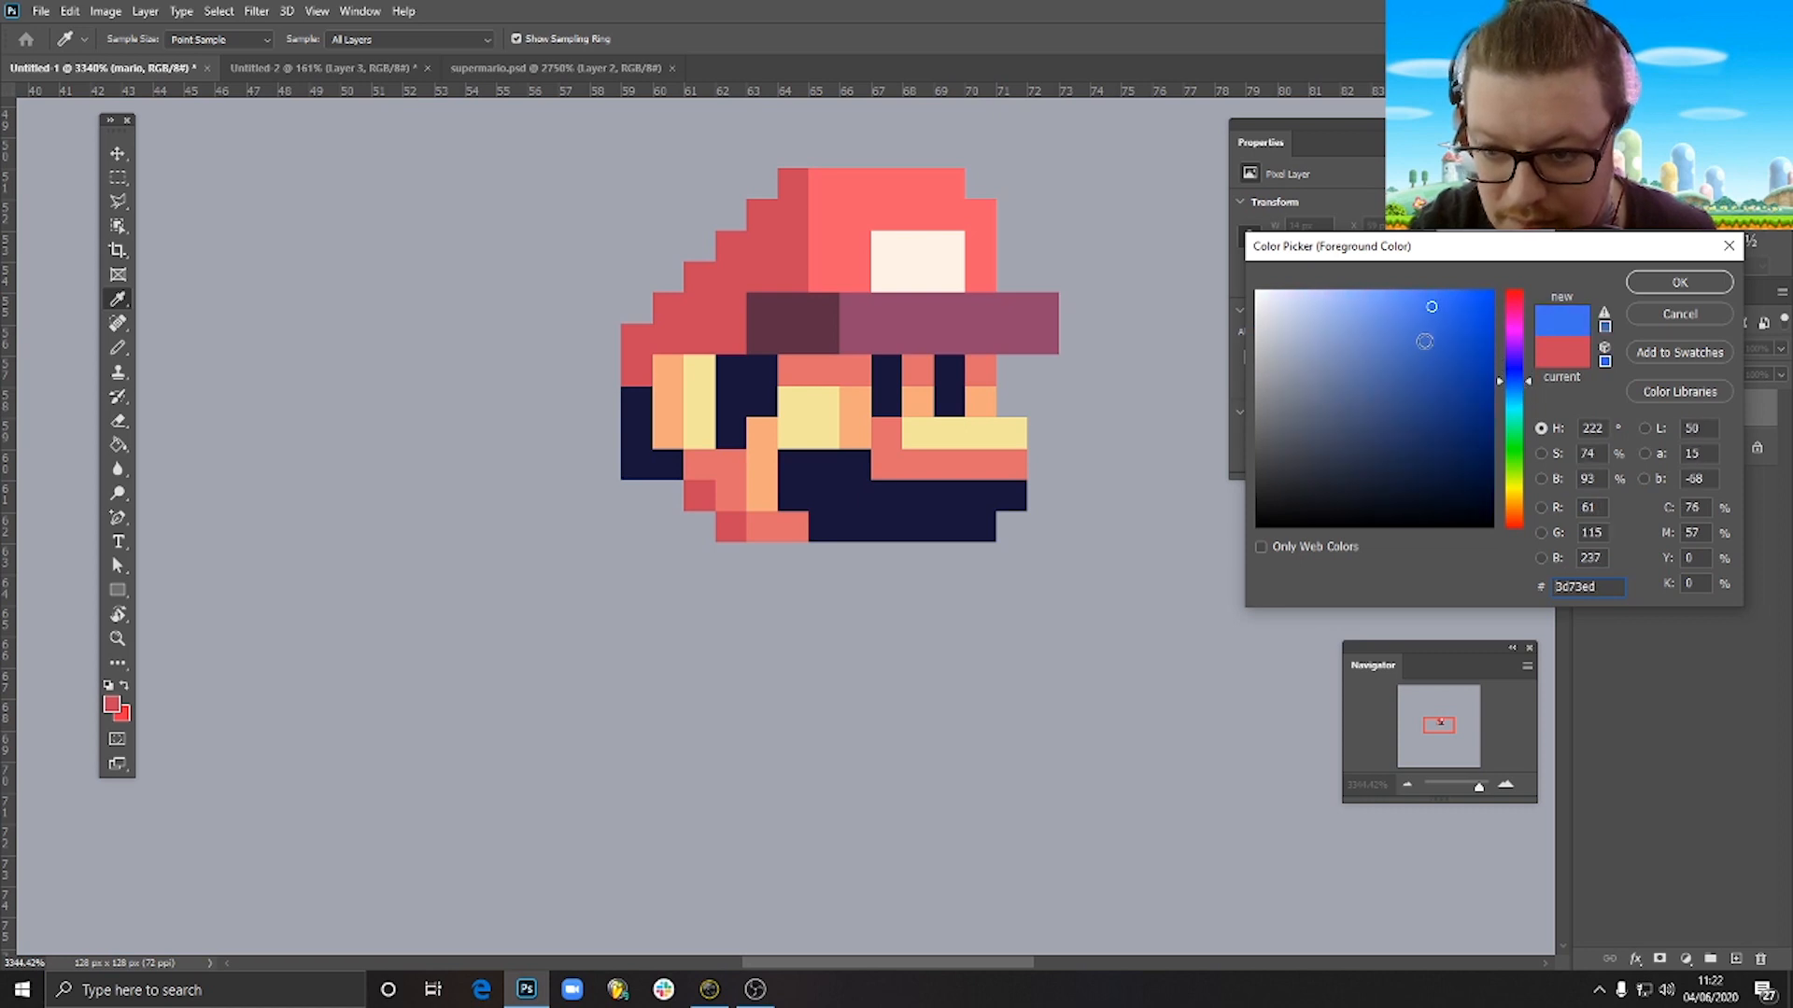
left_click(1401, 305)
left_click(1692, 290)
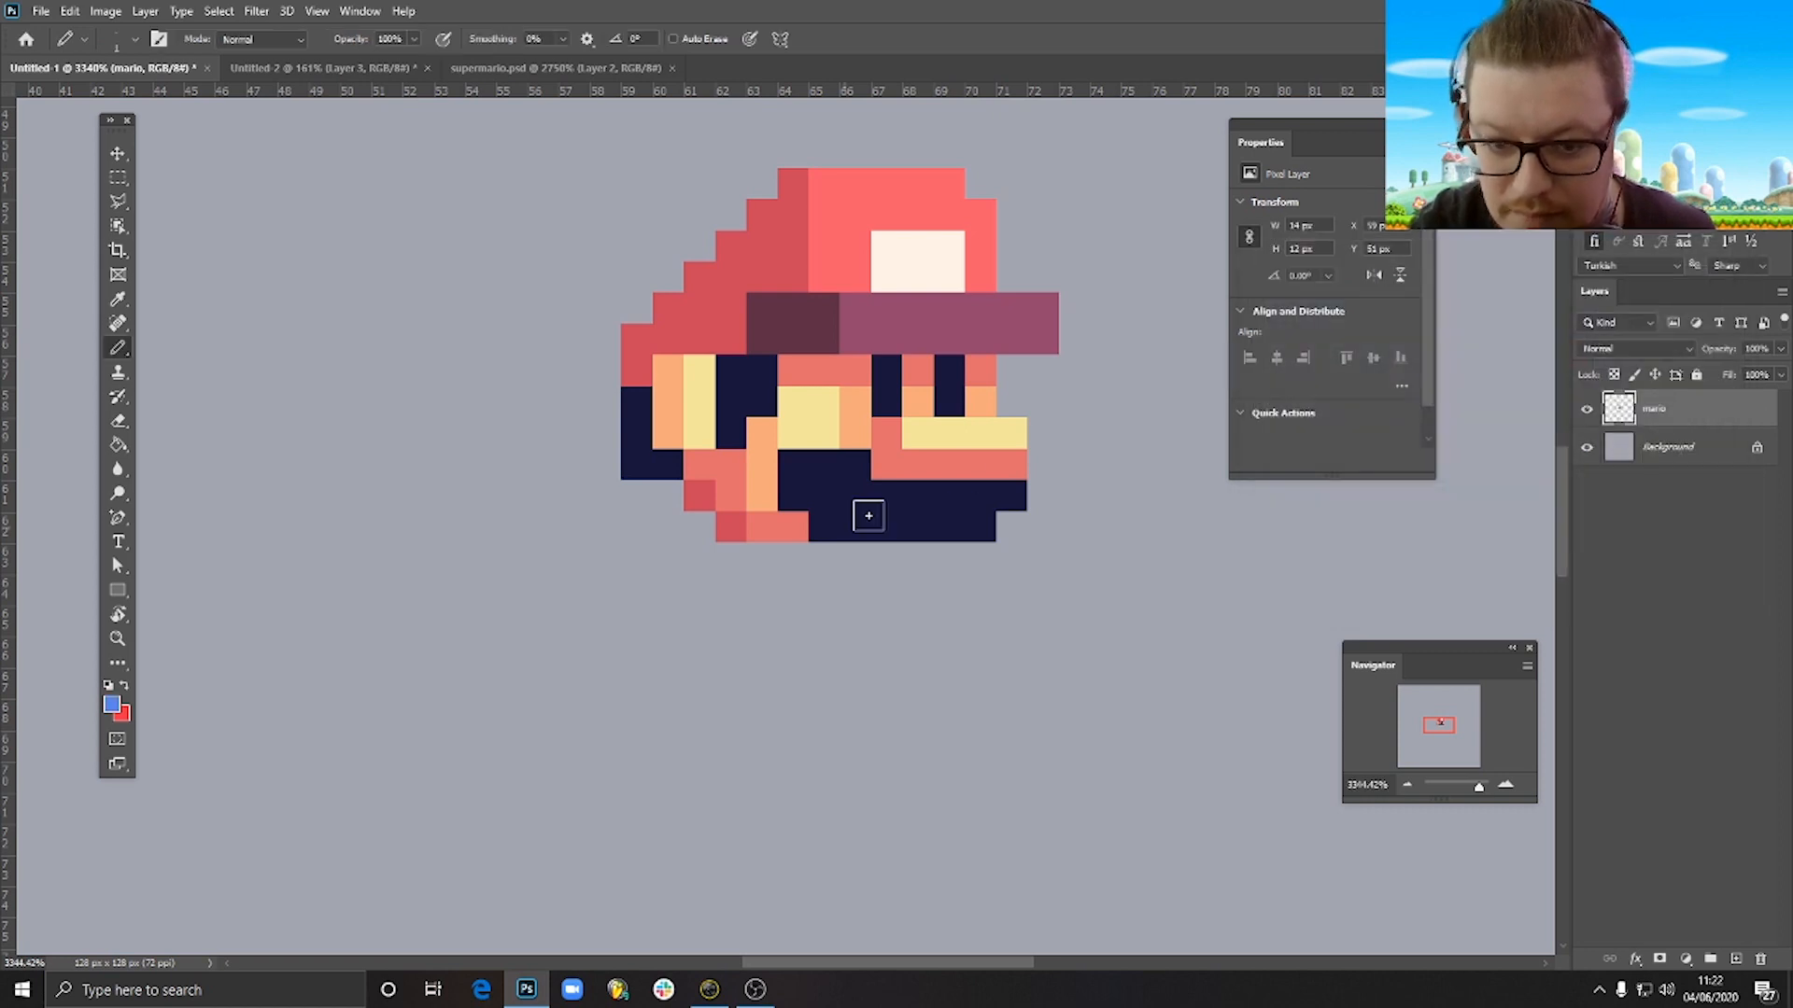
left_click(789, 588)
left_click_drag(787, 585, 978, 590)
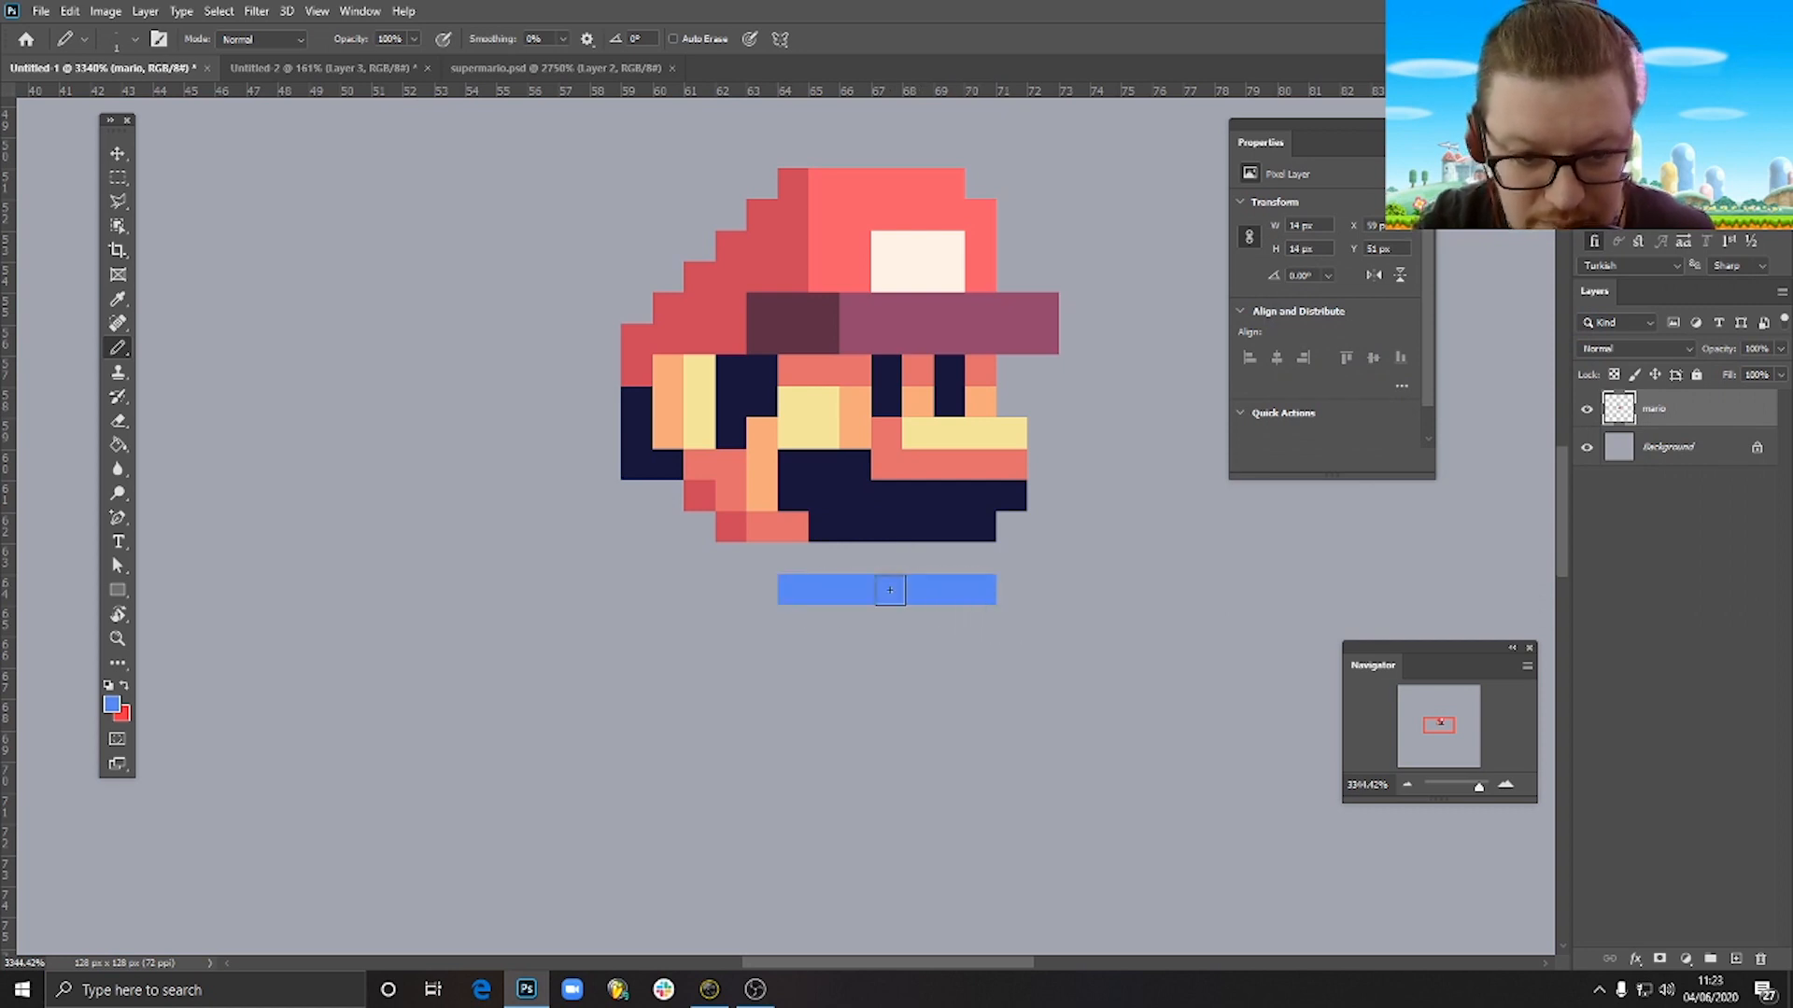
mouse_move(980, 614)
left_mouse_down()
mouse_move(975, 707)
mouse_move(812, 750)
left_mouse_up()
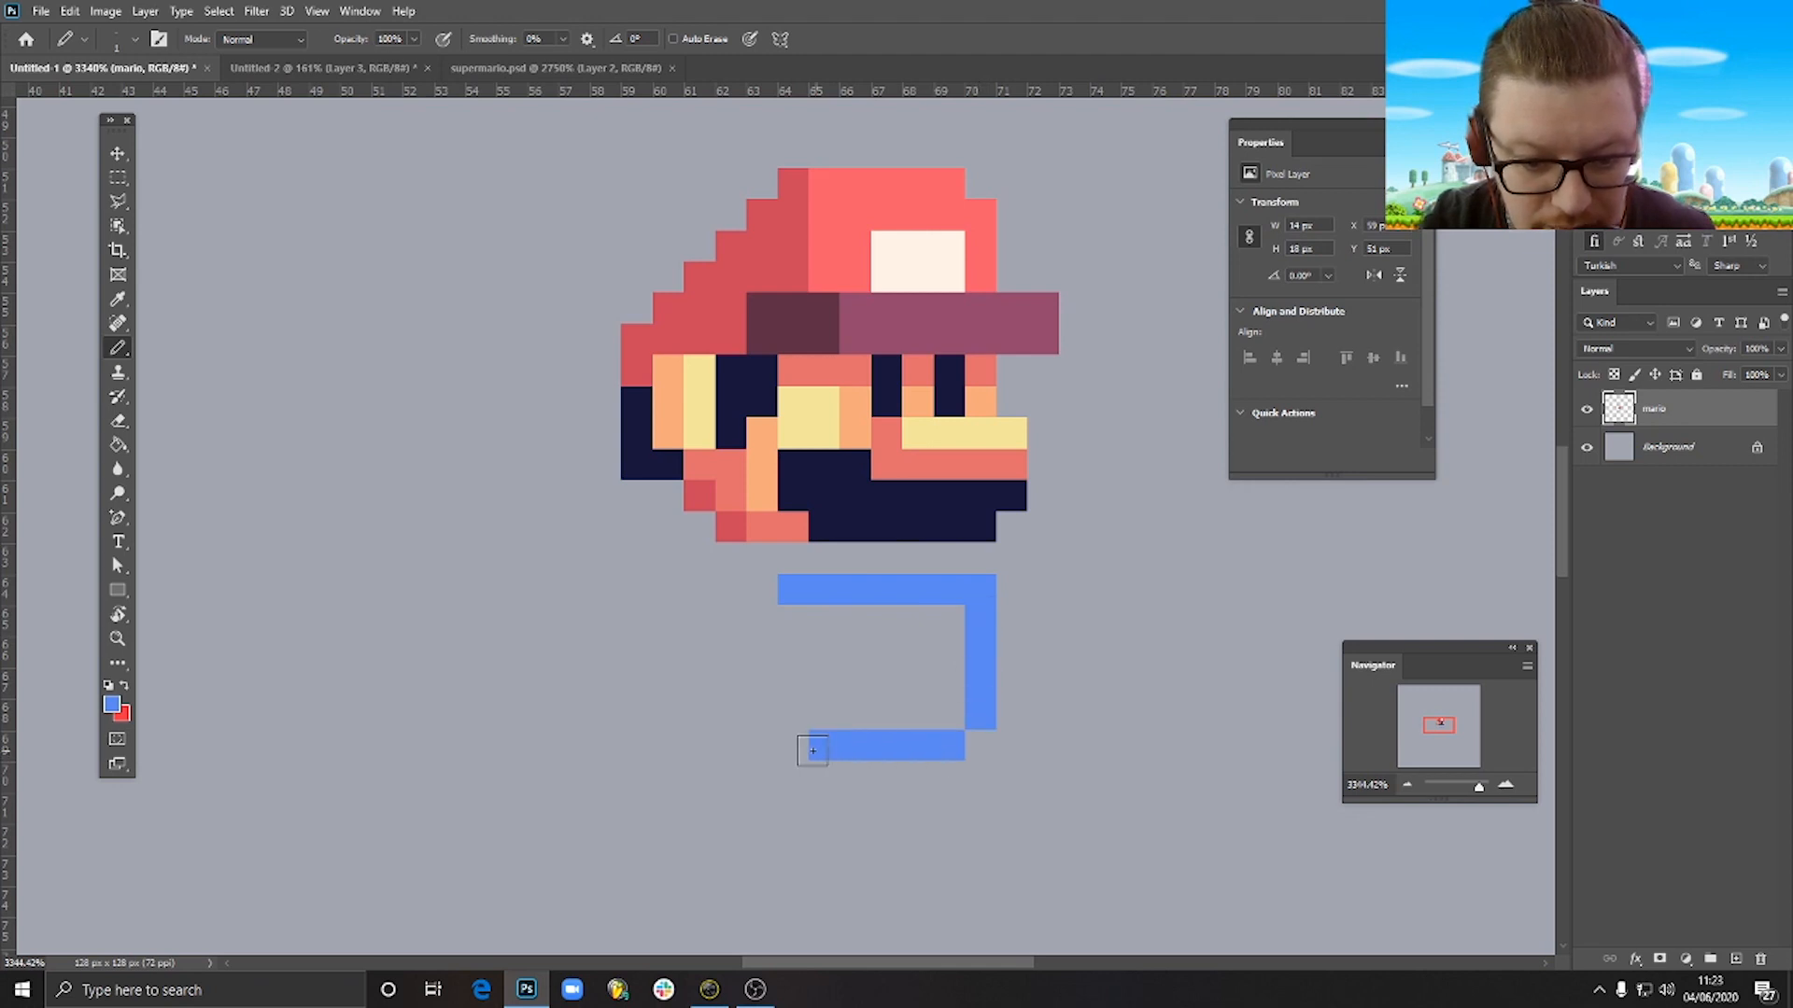
mouse_move(898, 601)
left_mouse_down()
mouse_move(928, 678)
mouse_move(948, 650)
mouse_move(912, 714)
mouse_move(897, 689)
mouse_move(926, 710)
mouse_move(785, 639)
mouse_move(871, 646)
mouse_move(807, 682)
mouse_move(864, 627)
mouse_move(761, 601)
mouse_move(763, 710)
mouse_move(793, 744)
left_mouse_up()
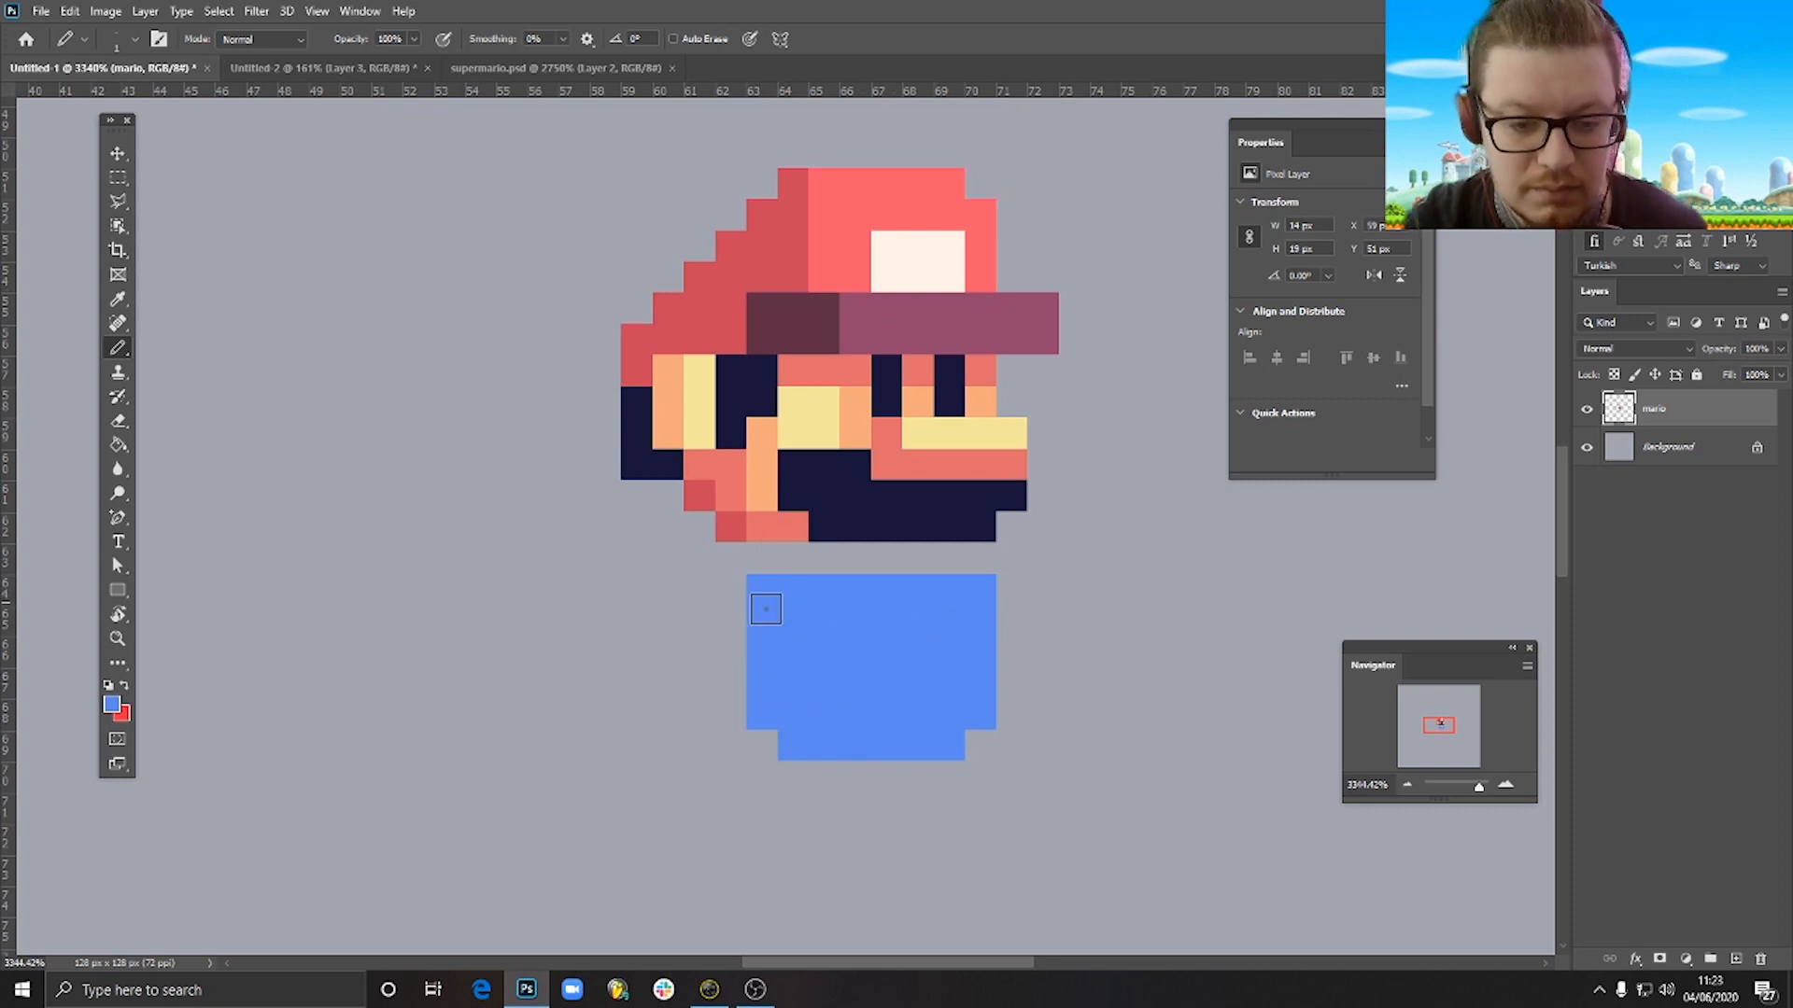
Sample the emblem's off-white and paint a 3 px row beneath the hair as the glove's top edge, erasing the surplus pixels beside the overalls.
left_click(950, 257, "alt")
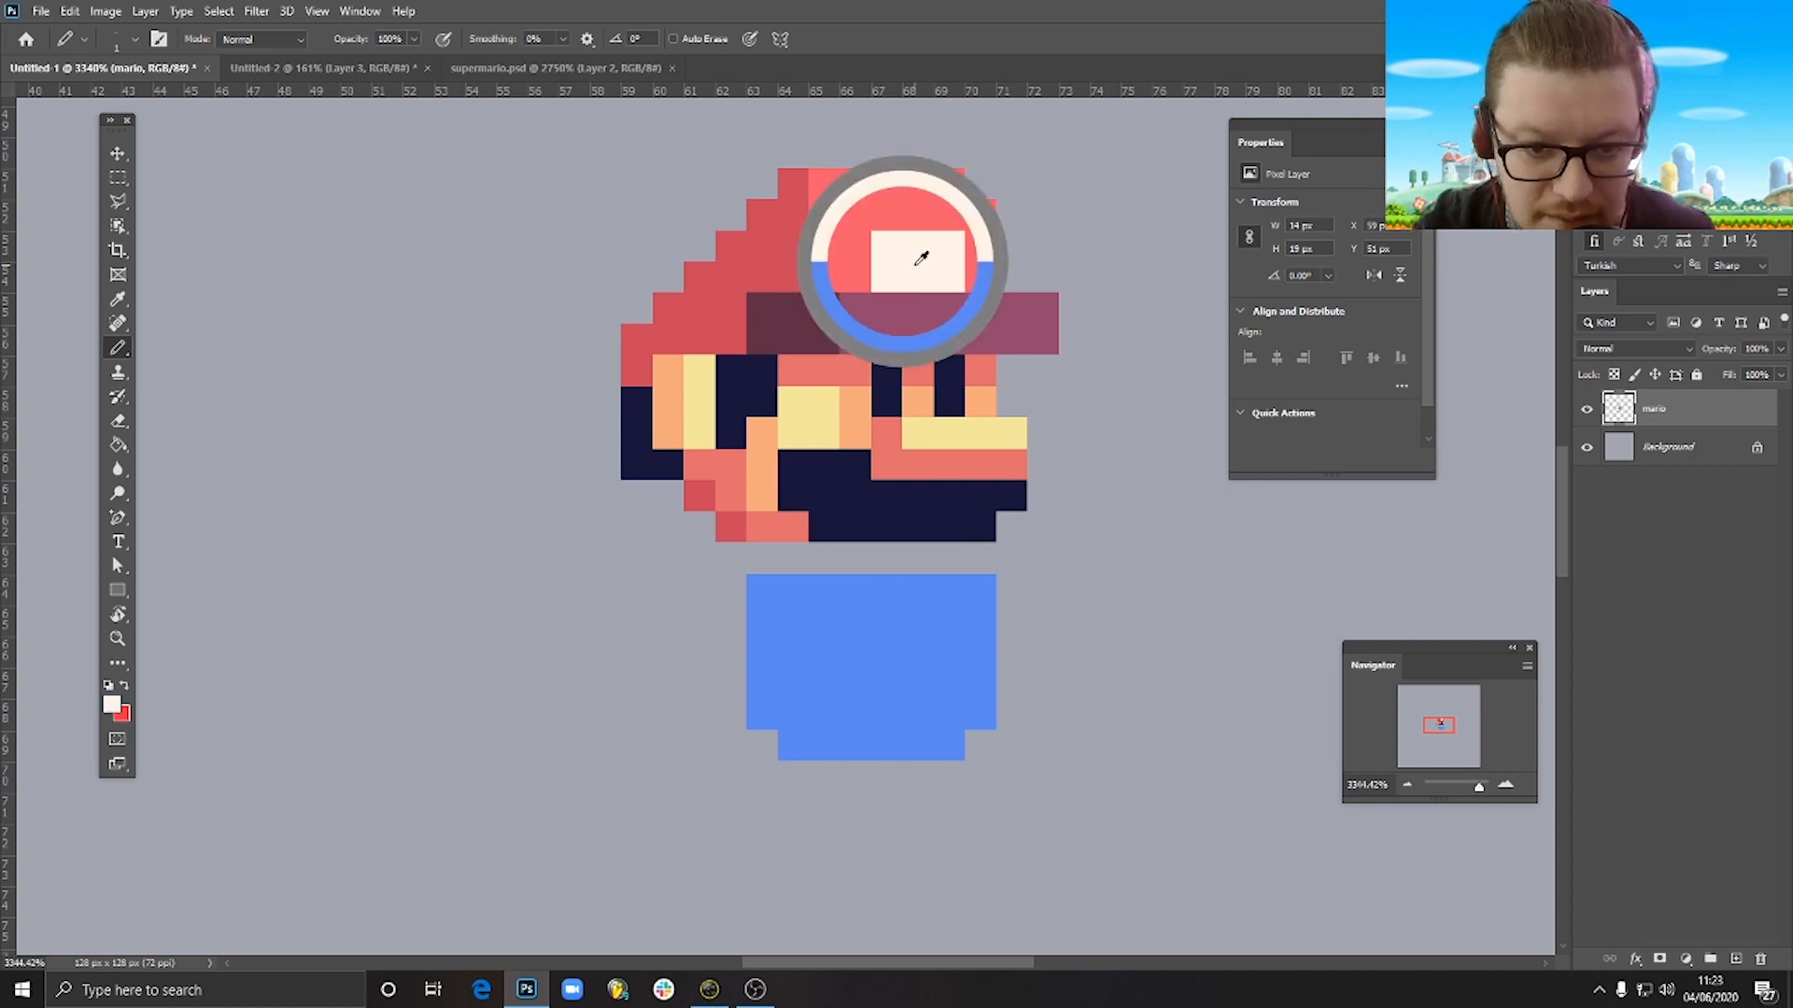
left_click_drag(672, 569, 748, 567)
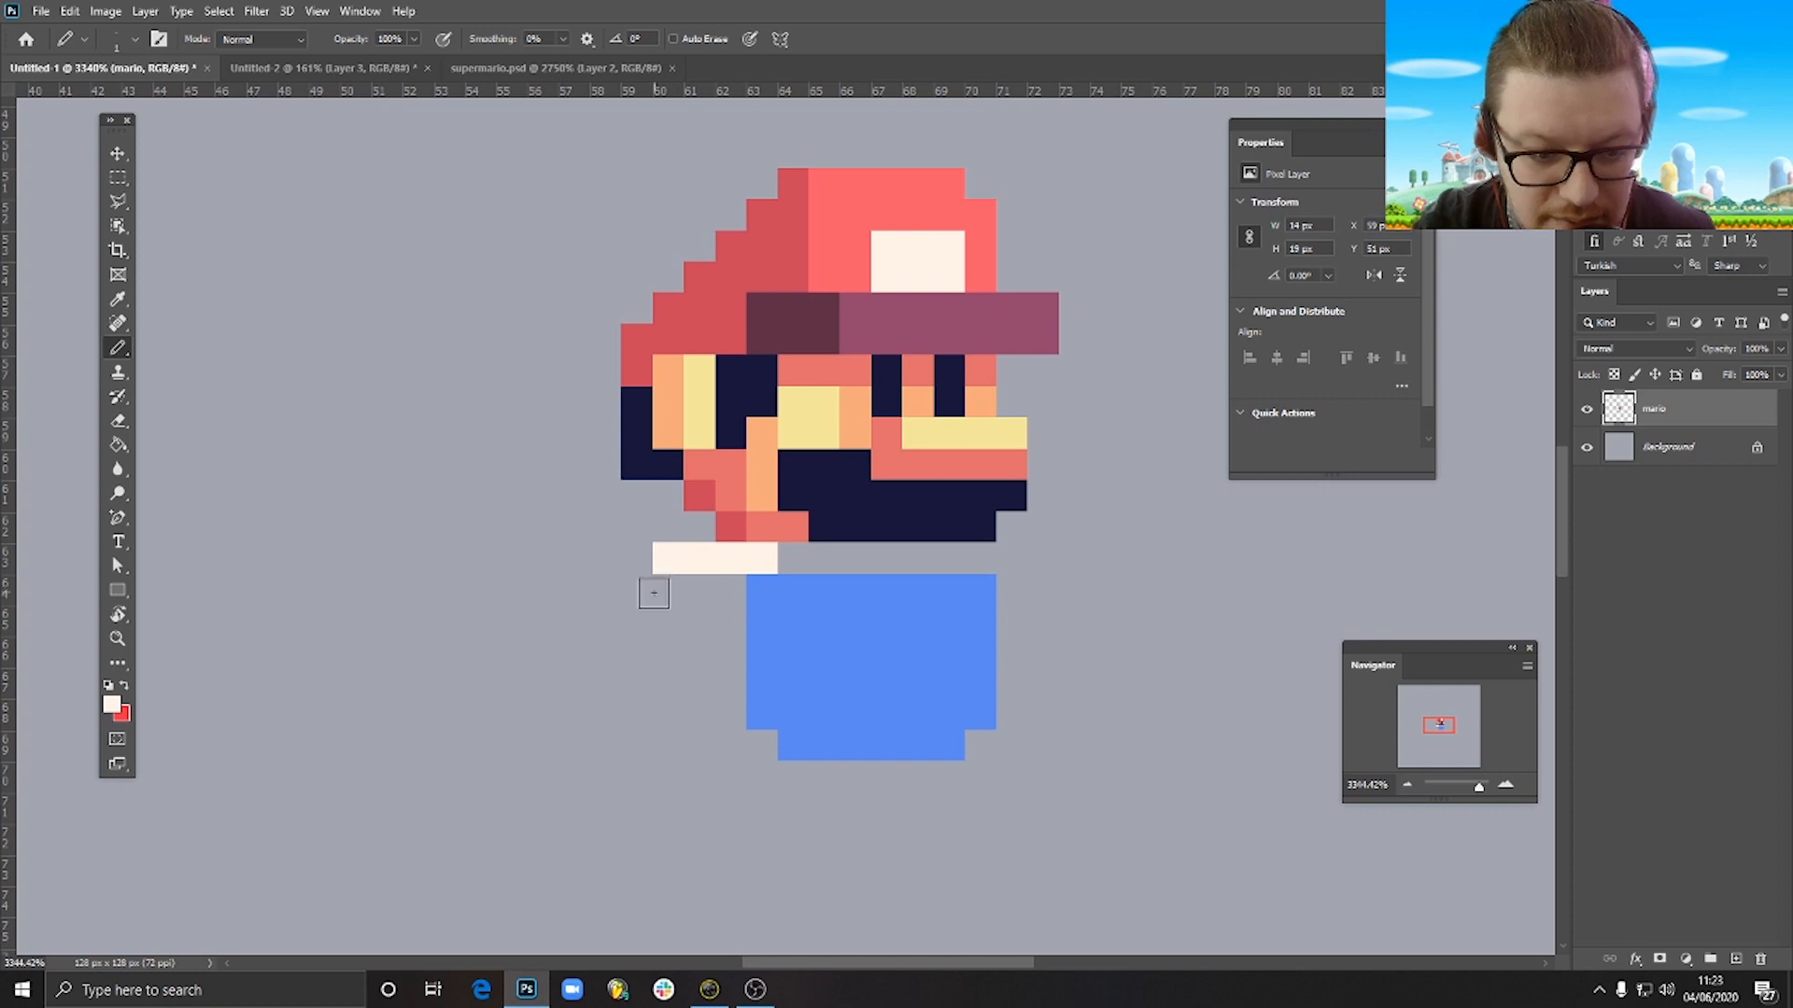
key("ctrl+z")
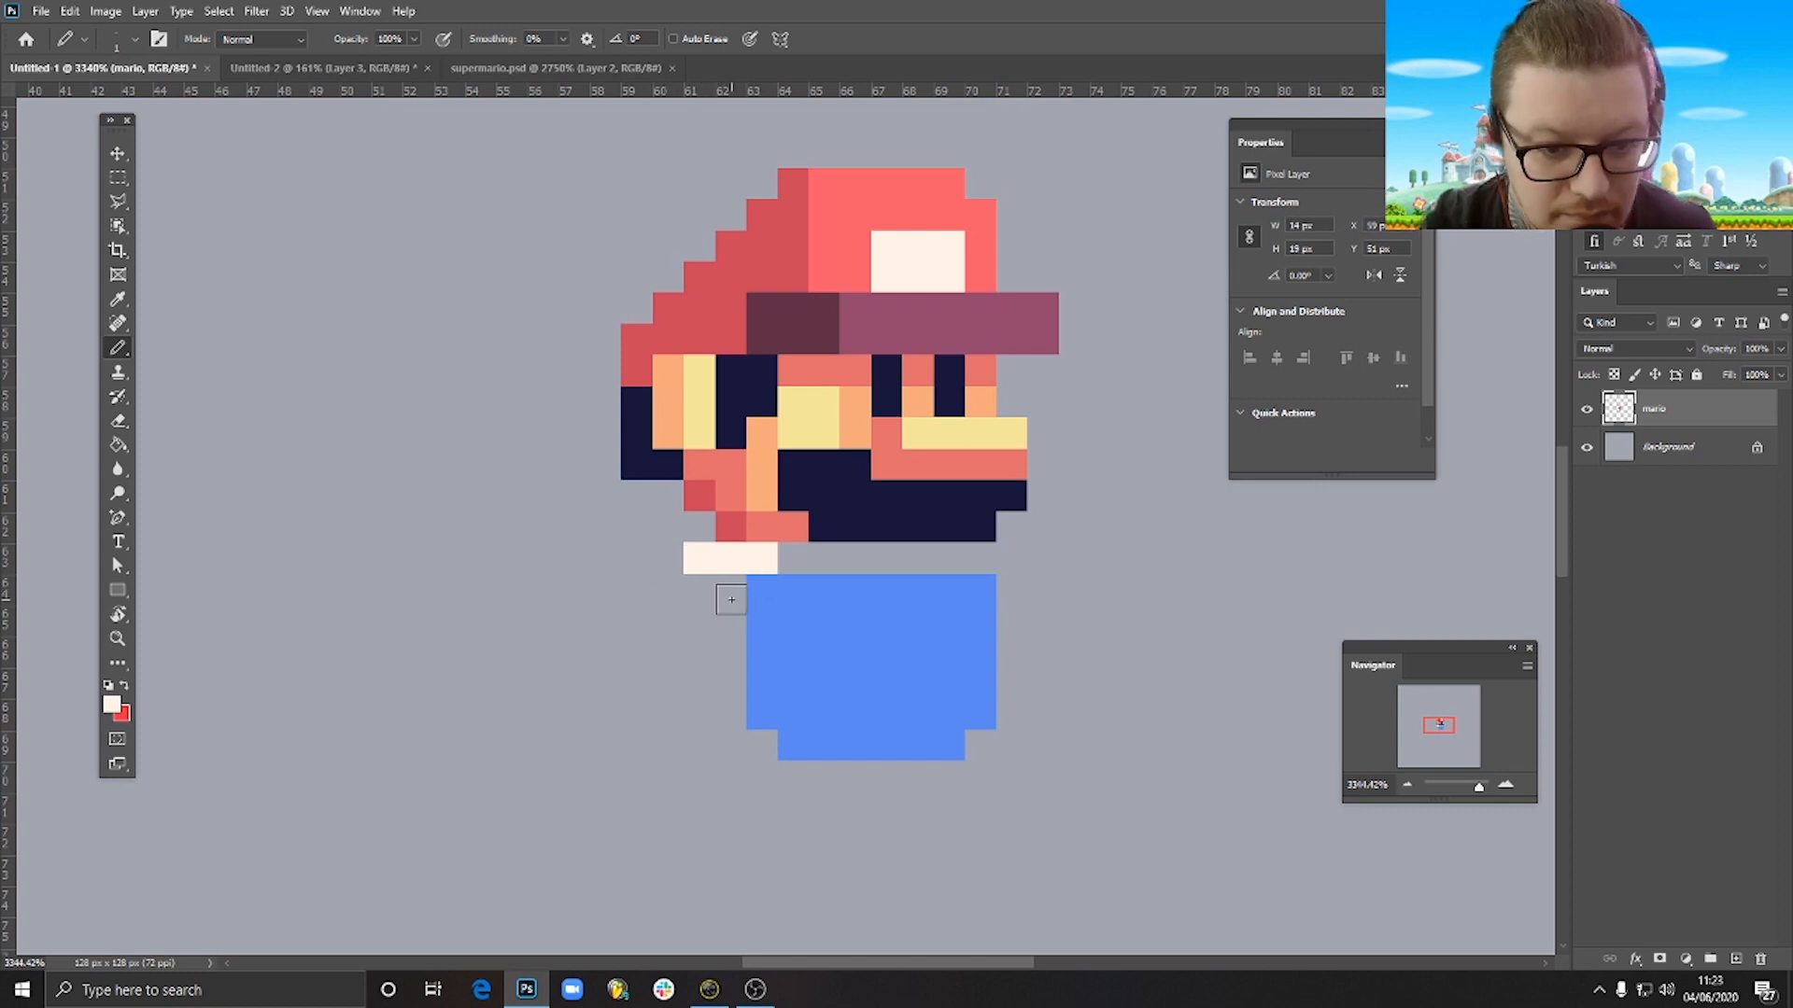
left_click(667, 563)
left_click(638, 561)
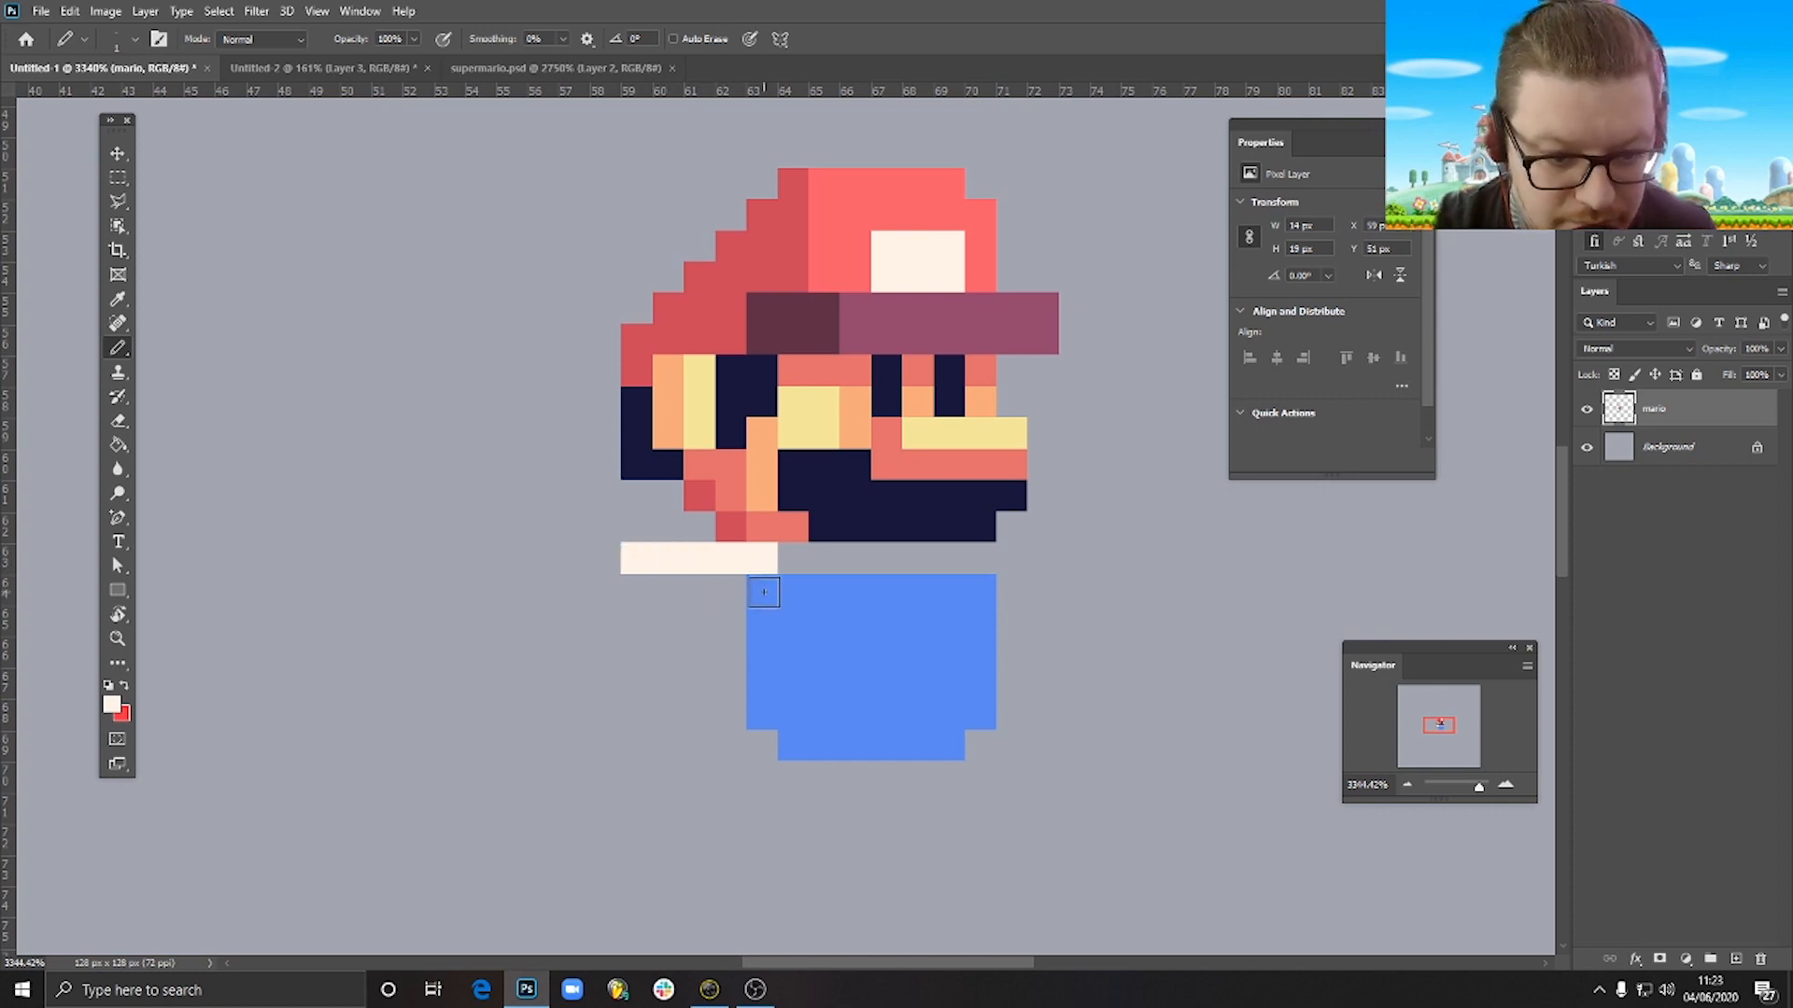
key("e")
left_click_drag(743, 564, 767, 563)
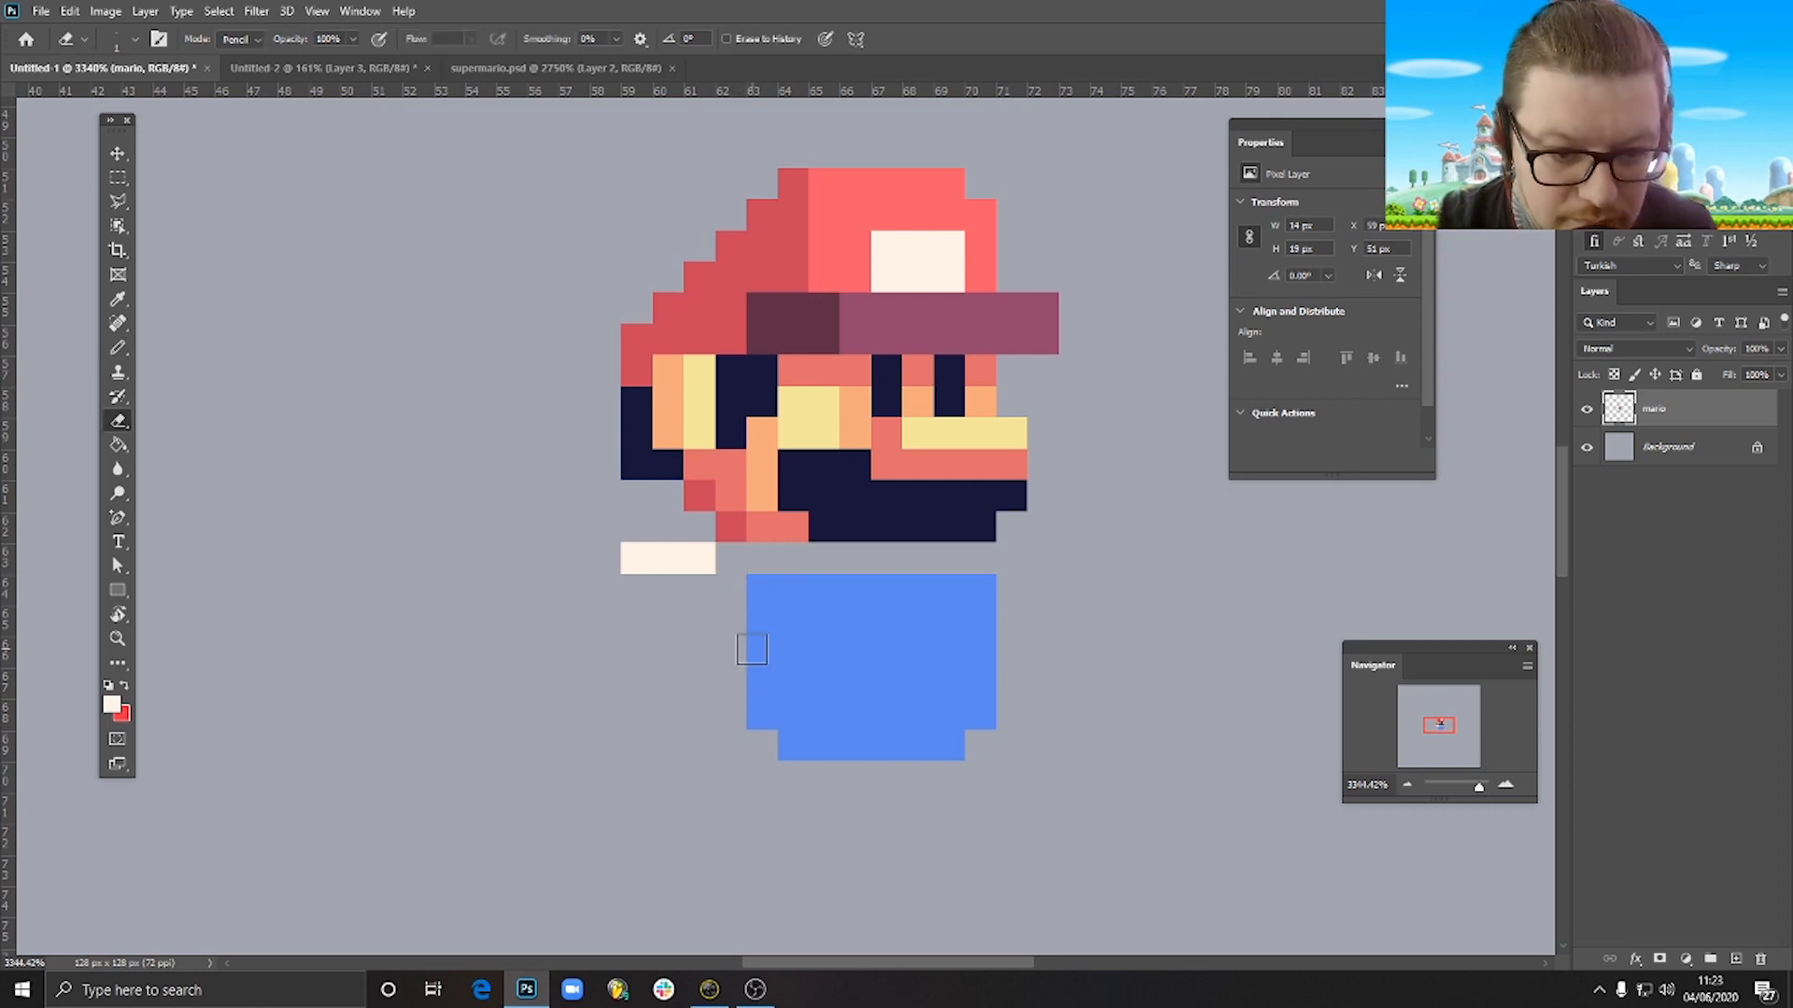
Fill out the off-white glove to a rounded 5 px by 5 px shape touching the rear of the overalls.
key("b")
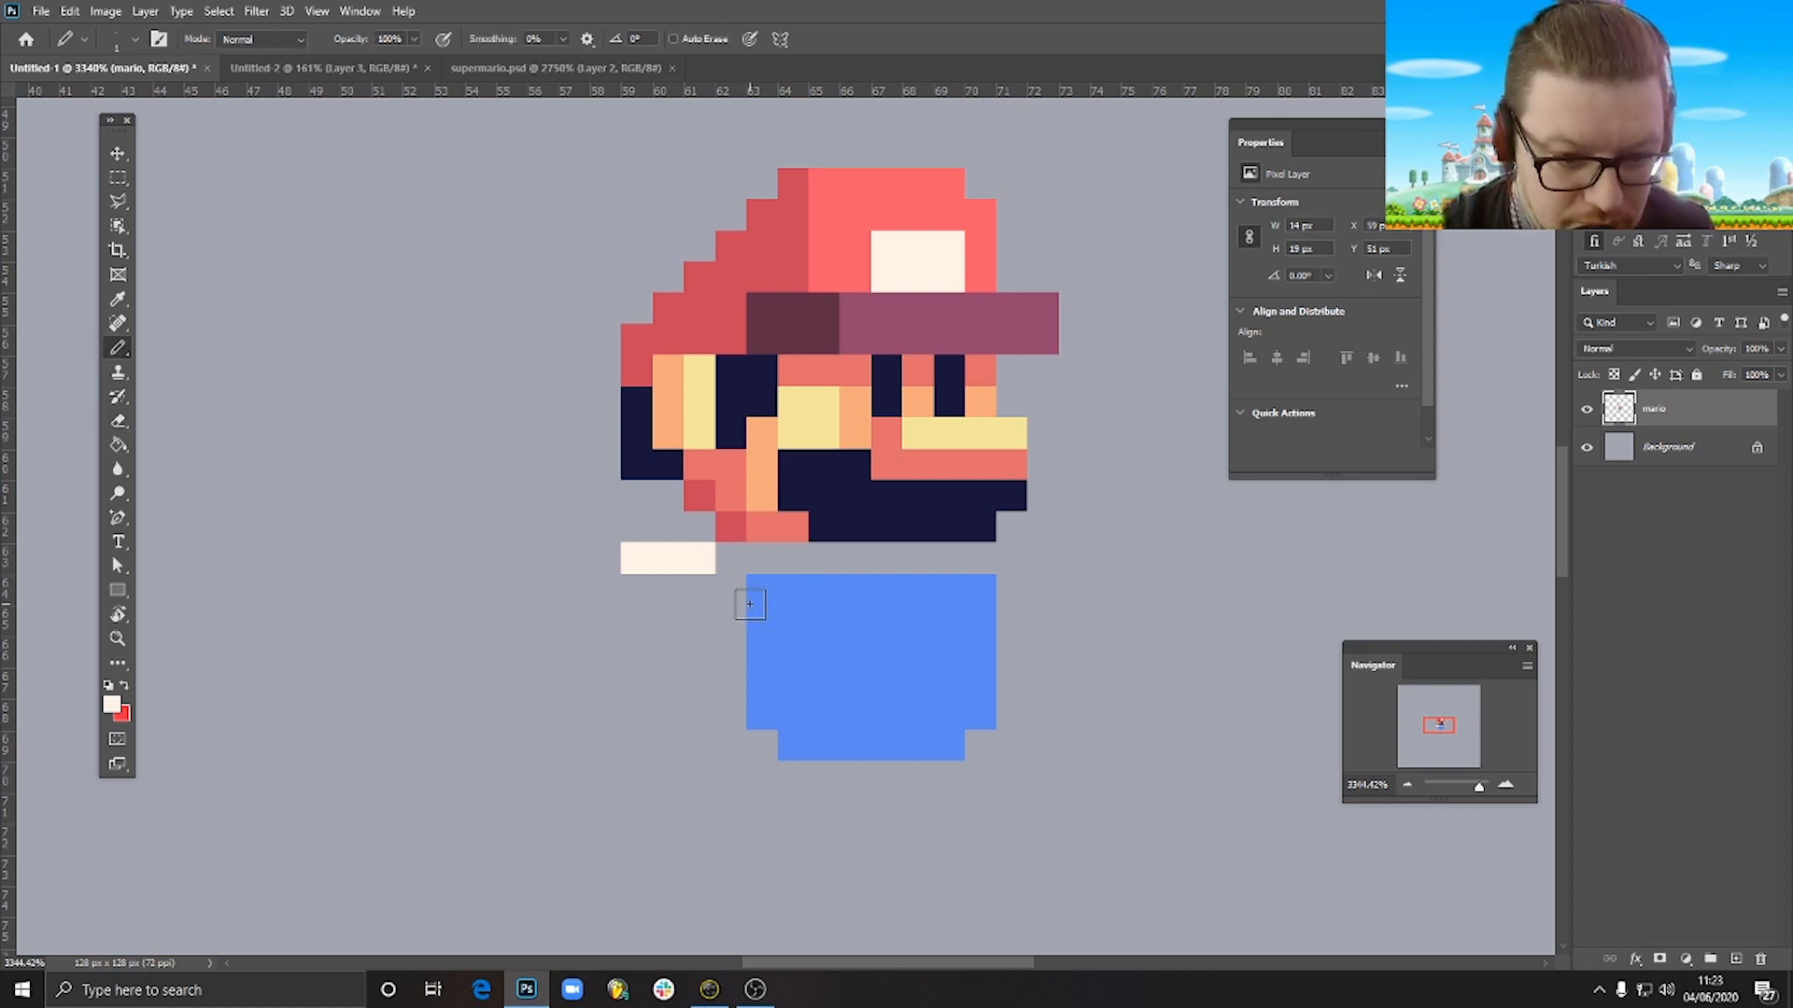
mouse_move(739, 596)
left_mouse_down()
mouse_move(738, 652)
mouse_move(677, 688)
mouse_move(620, 686)
mouse_move(597, 652)
mouse_move(604, 682)
mouse_move(689, 679)
left_mouse_up()
key("ctrl+z")
key("ctrl+z")
key("ctrl+z")
mouse_move(598, 644)
left_mouse_down()
mouse_move(600, 595)
mouse_move(705, 609)
mouse_move(676, 634)
mouse_move(656, 583)
mouse_move(710, 650)
left_mouse_up()
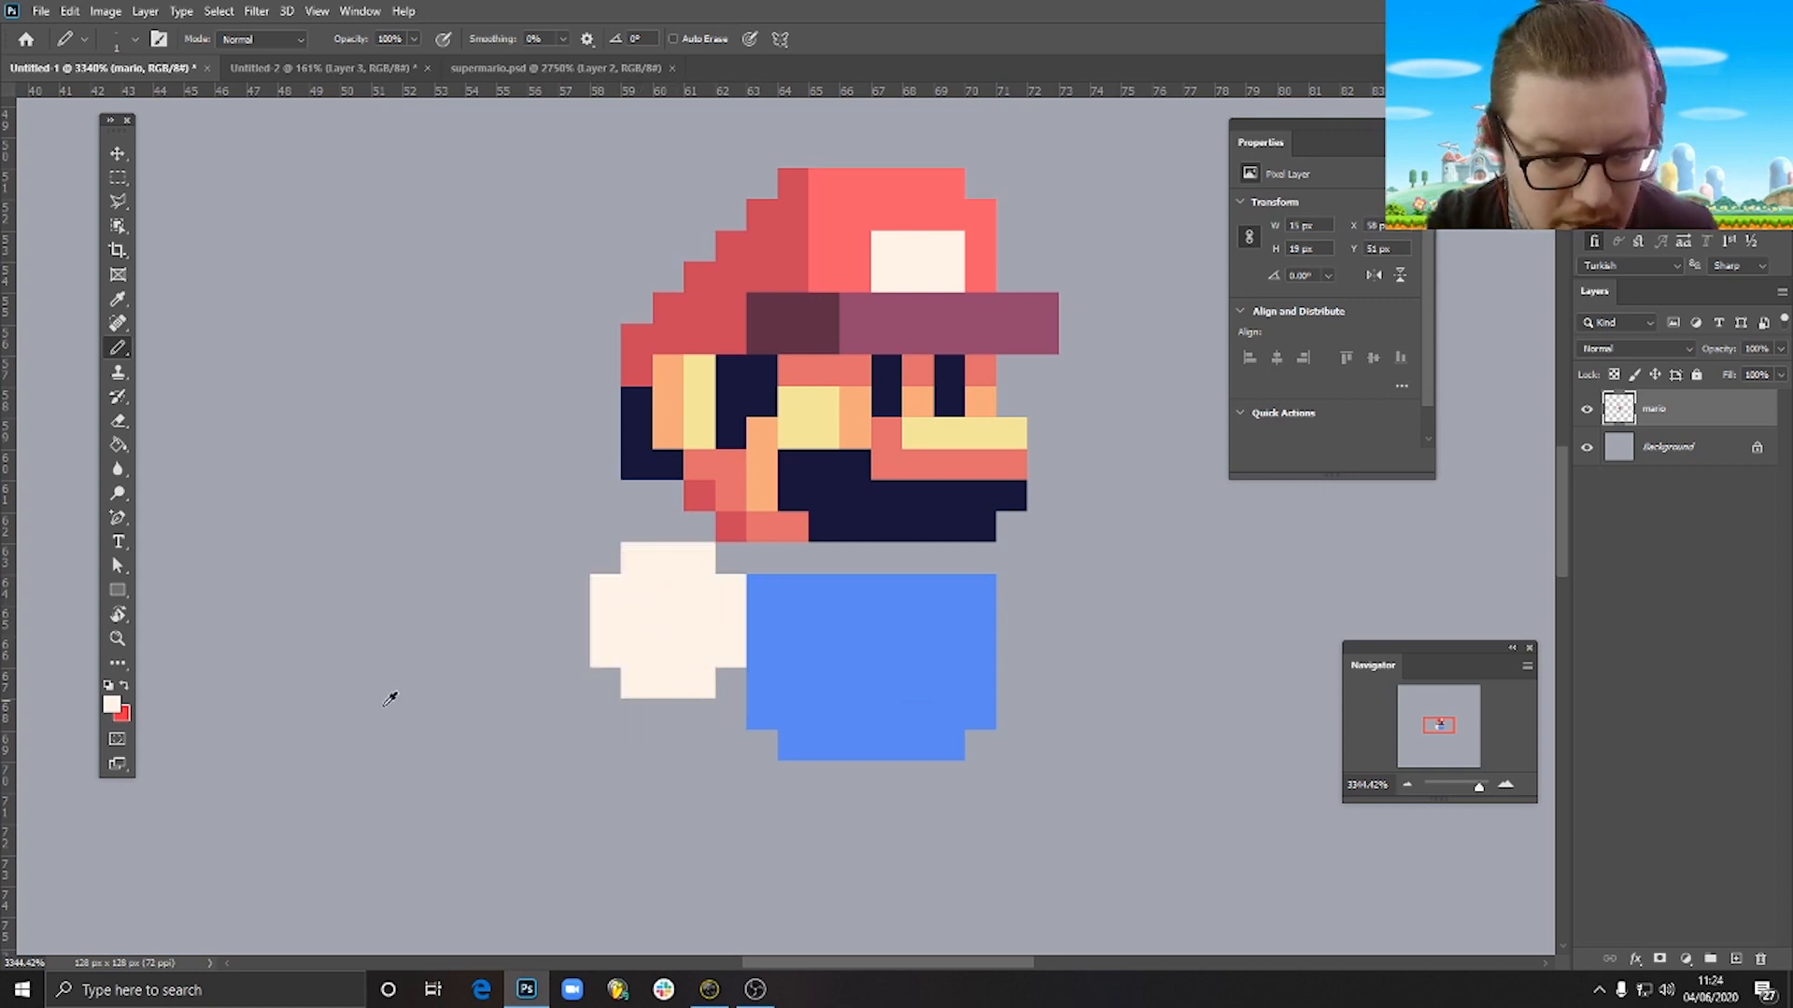
Pick a pale blue and shade the glove's rear column and bottom row, plus one pixel inside the corner between them.
left_click(111, 704)
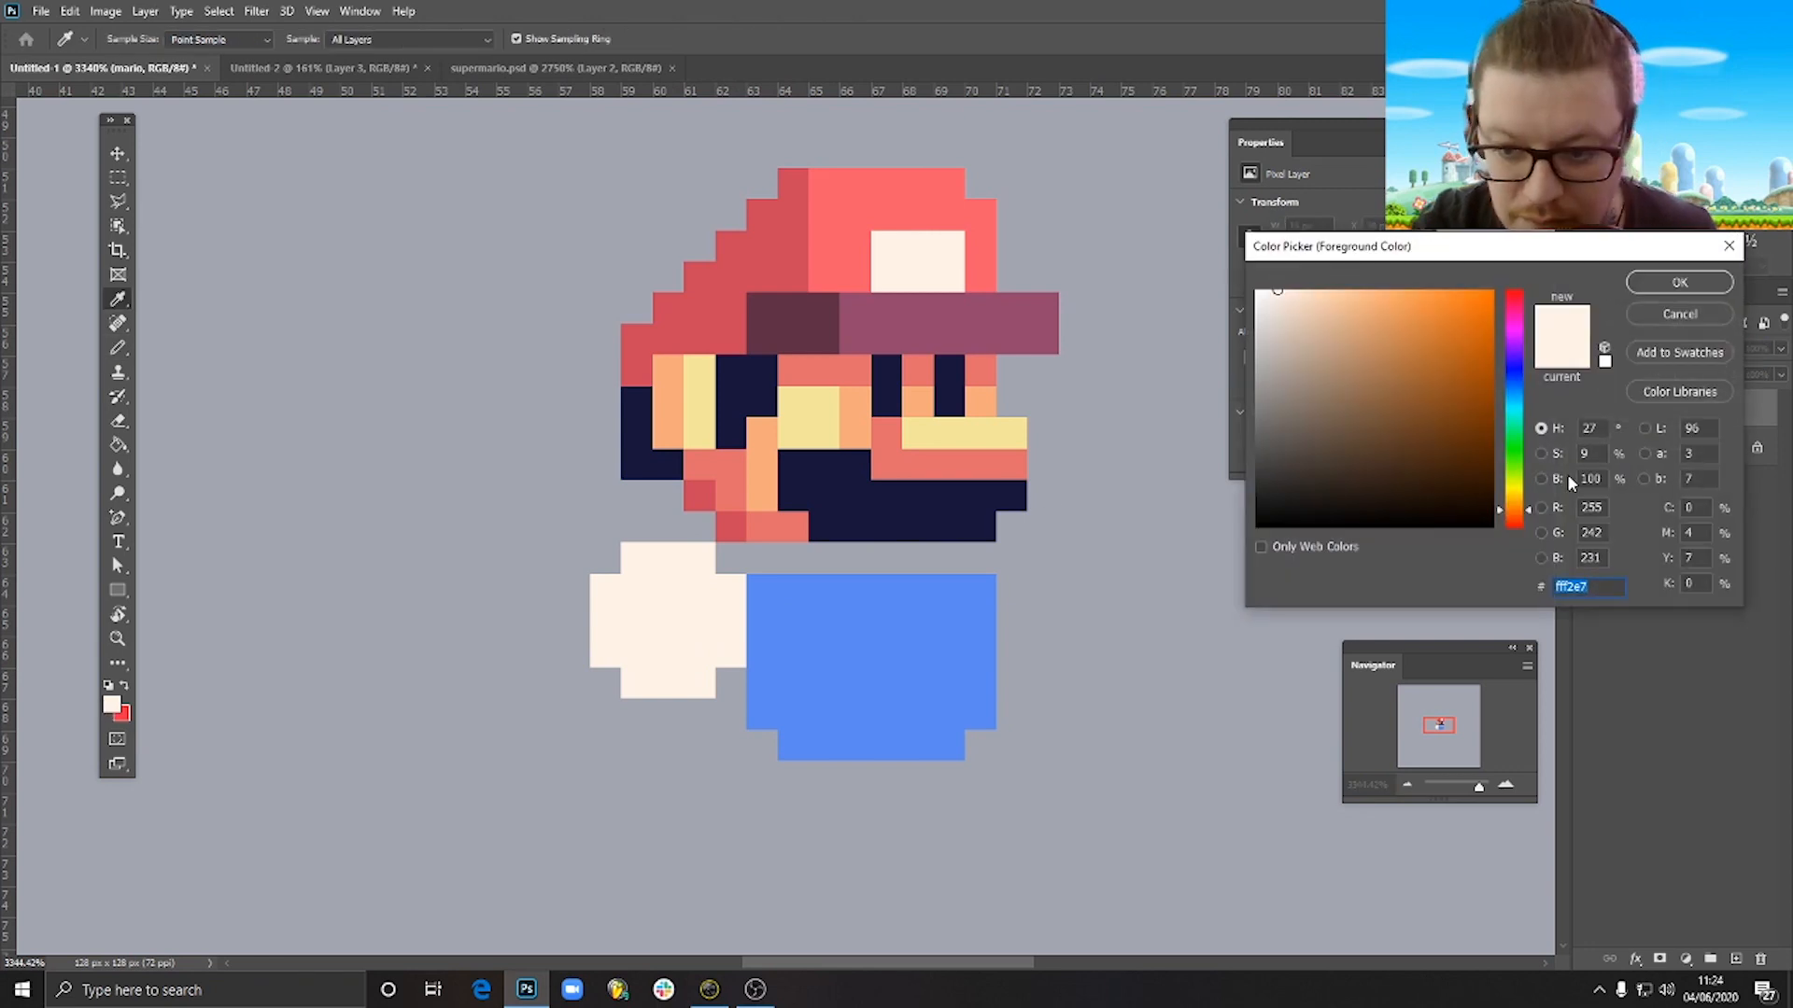
type("c8e6ec")
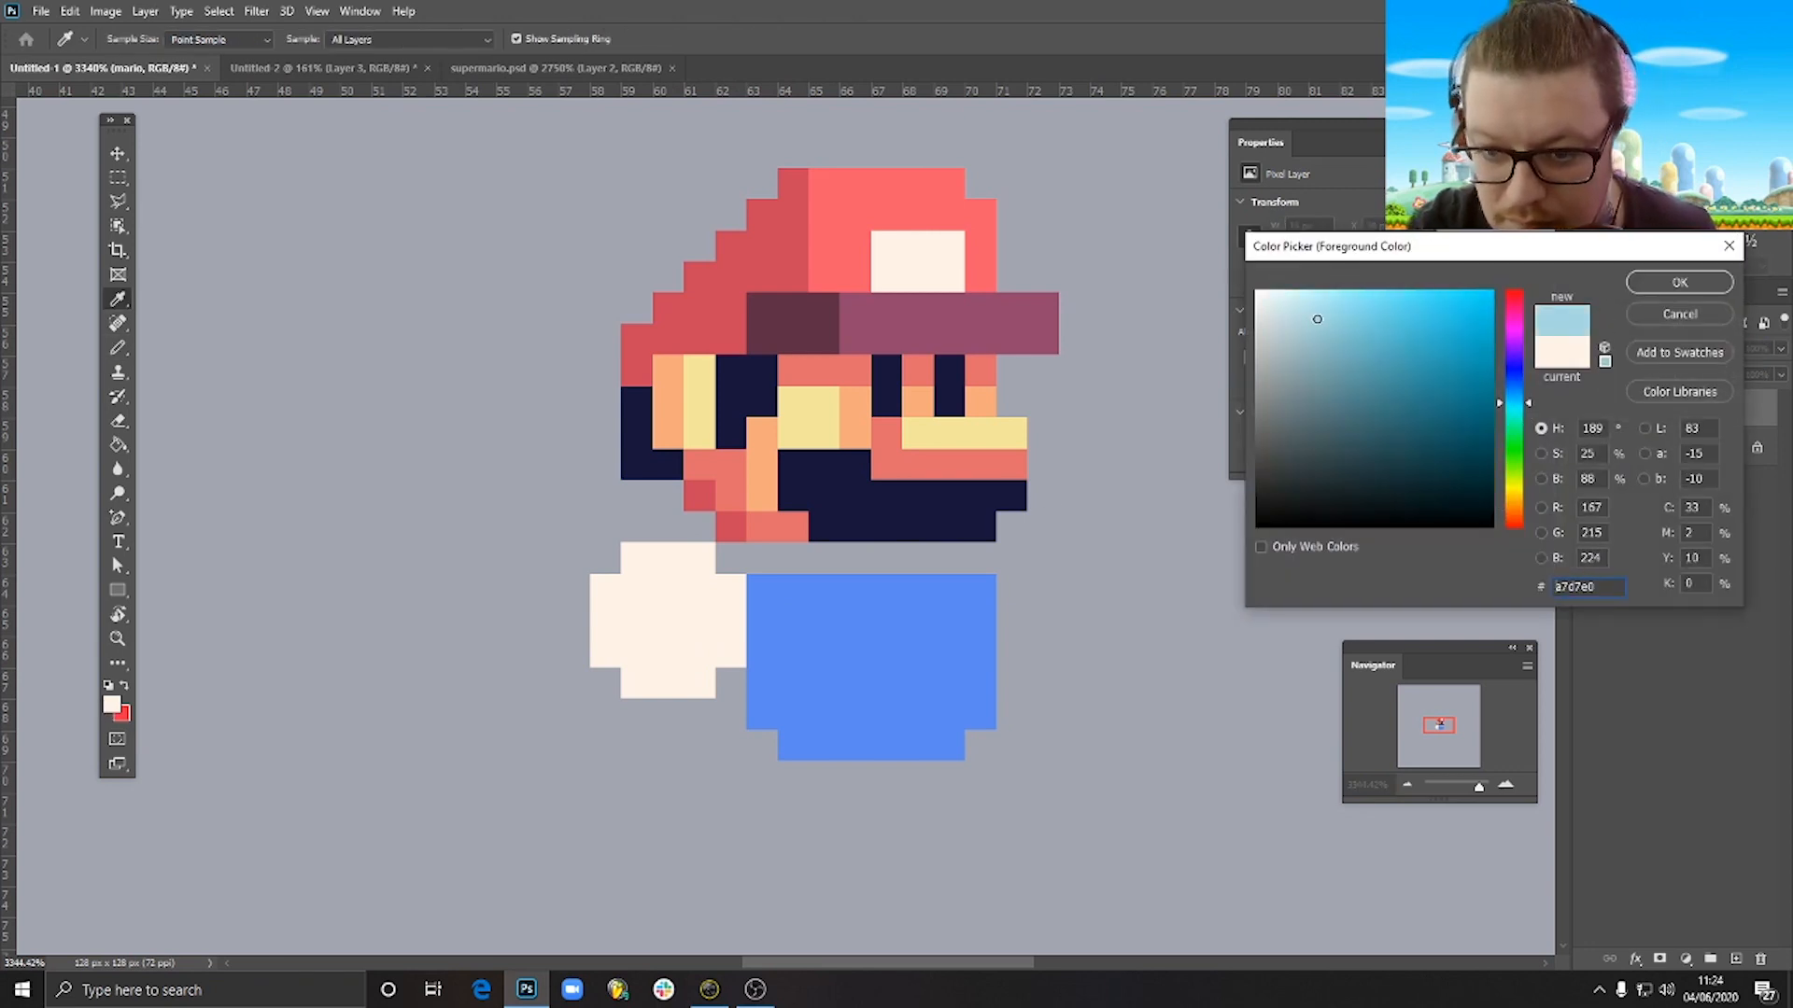
left_click_drag(1288, 308, 1308, 323)
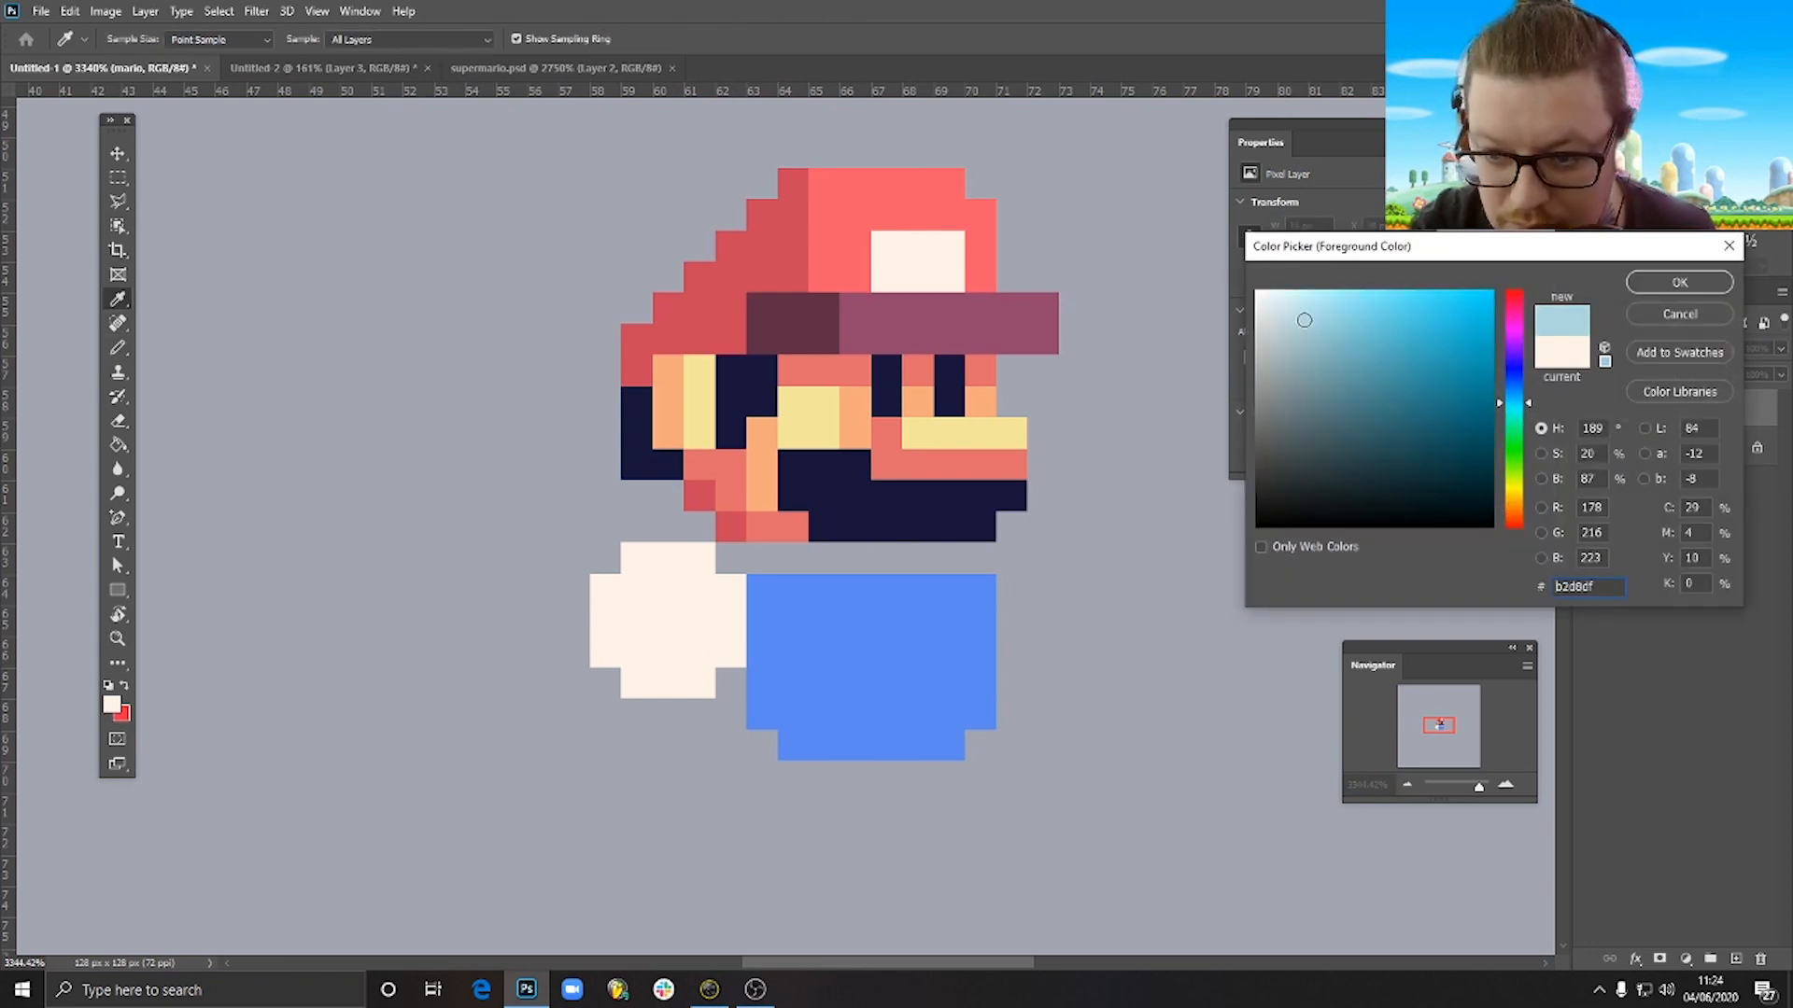
left_click(1722, 286)
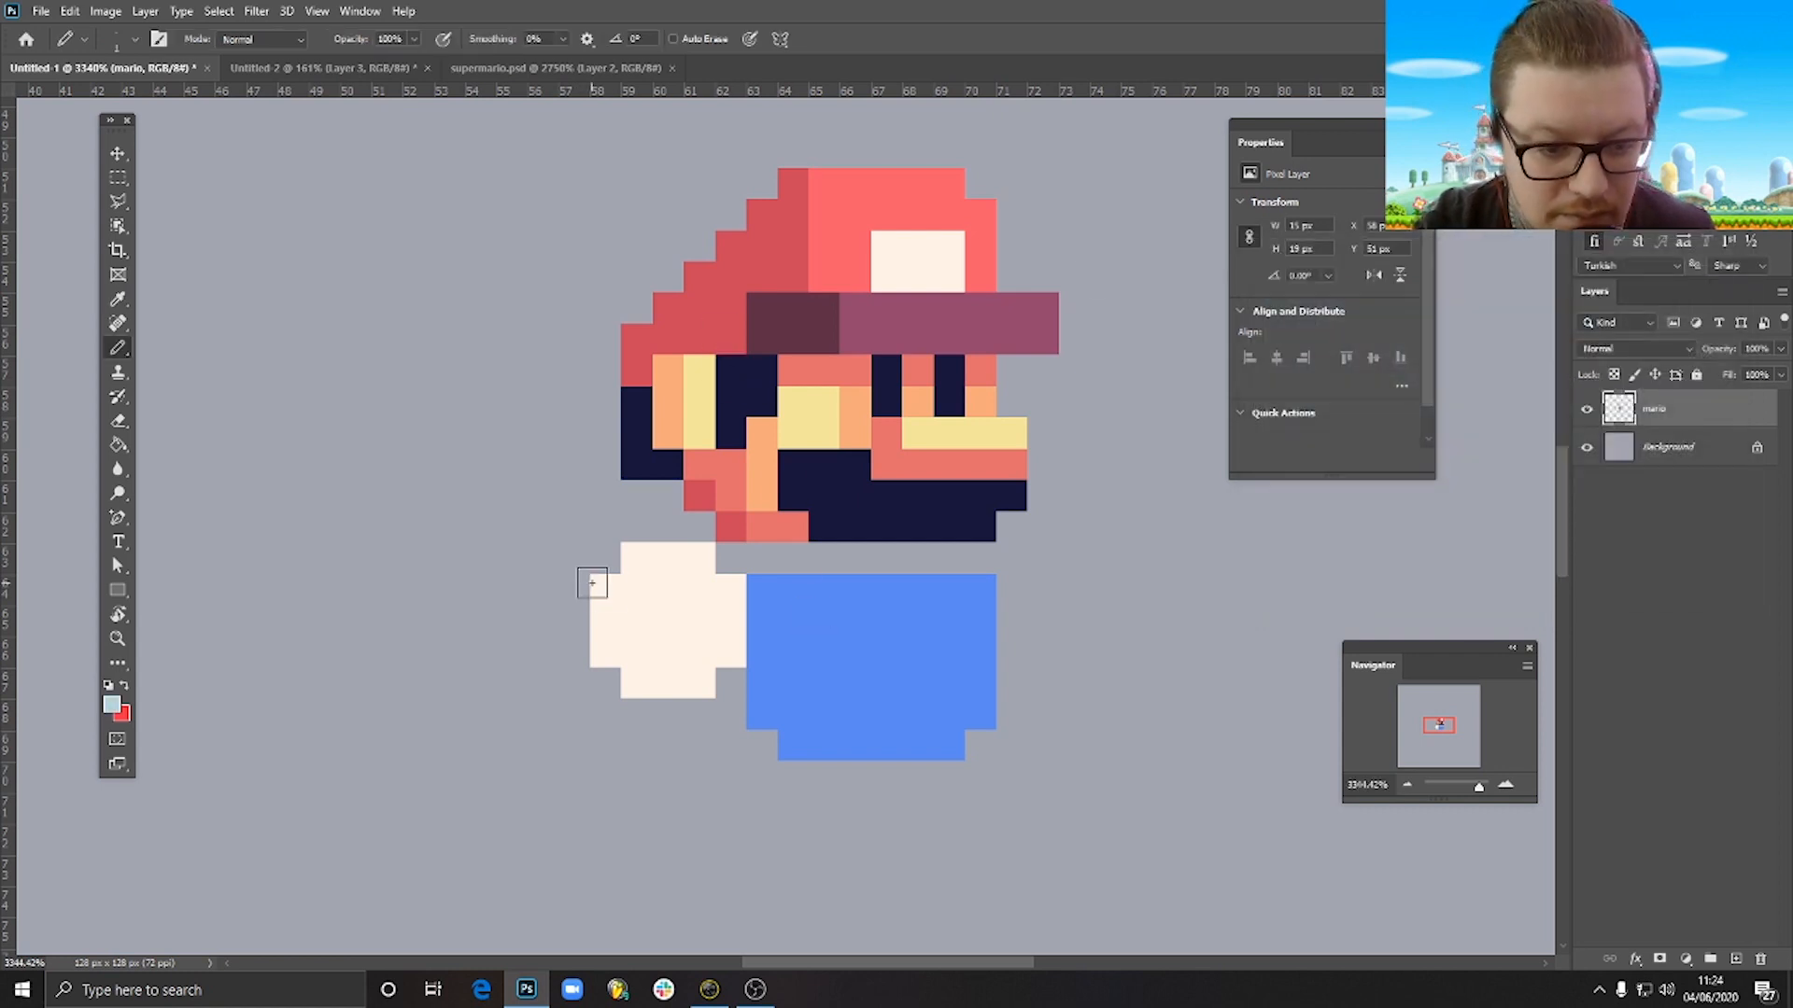
mouse_move(592, 583)
left_mouse_down()
mouse_move(646, 680)
mouse_move(702, 689)
left_mouse_up()
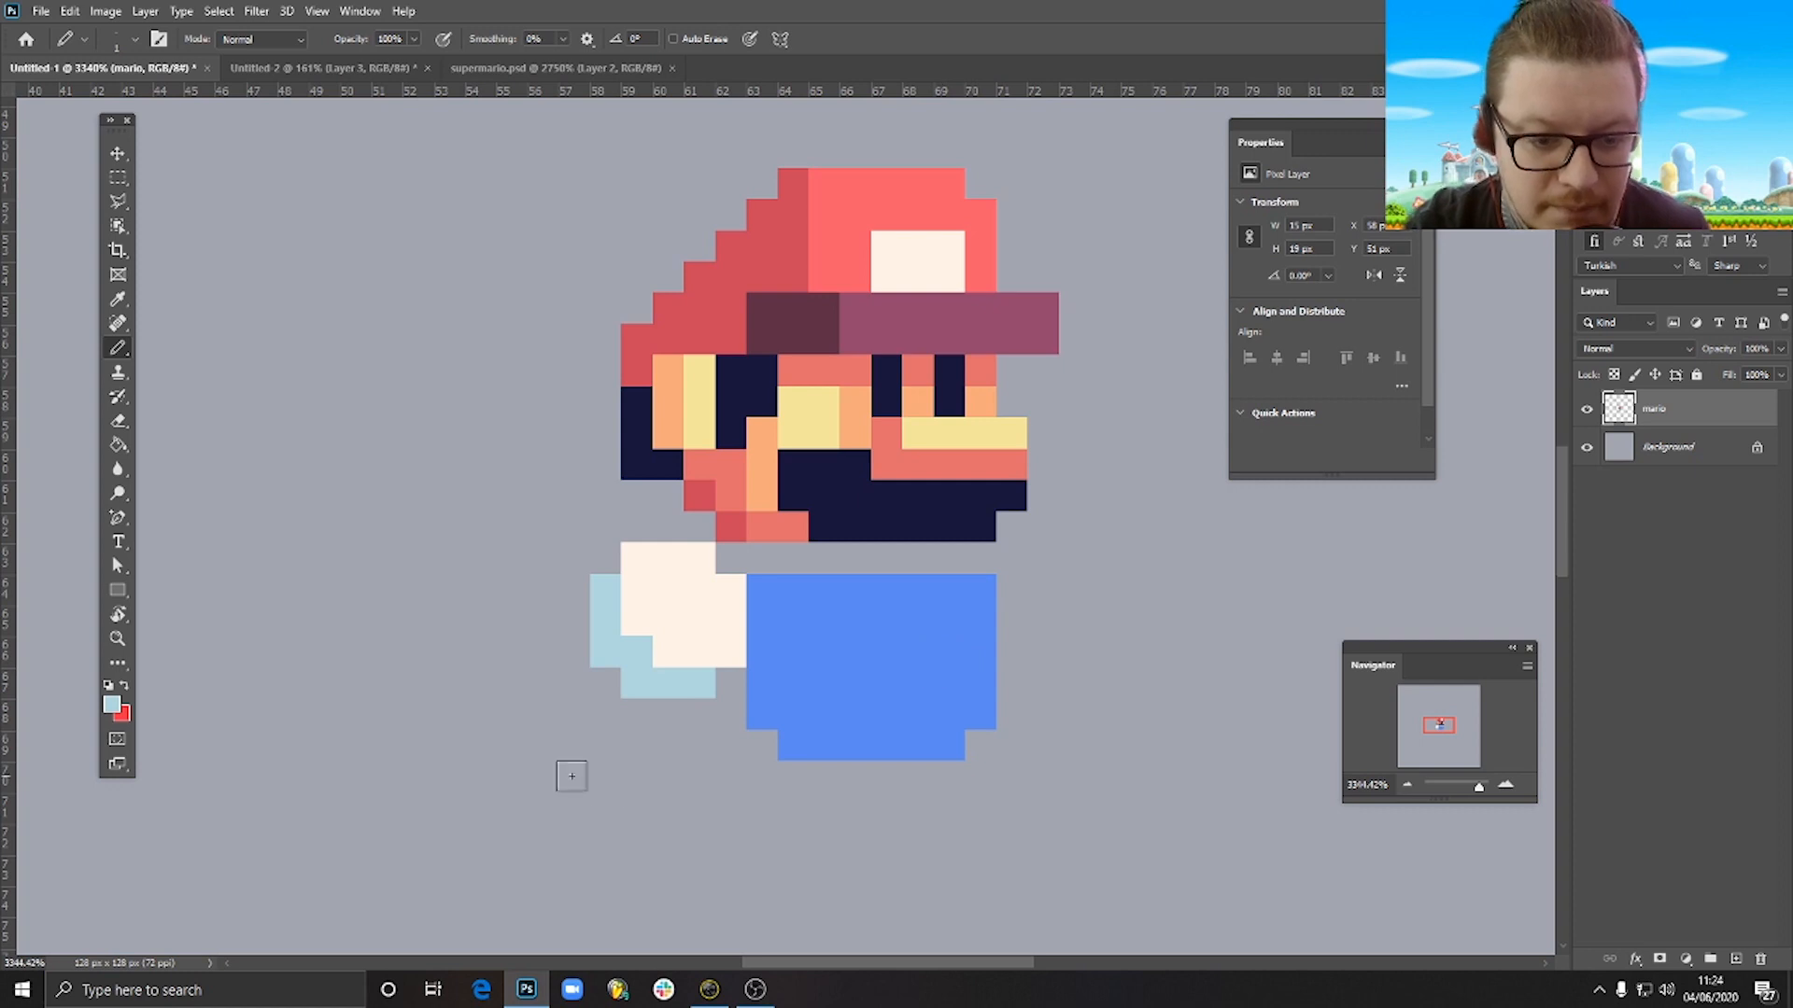
Sample the glove's off-white and paint a 2 px by 2 px button on the overalls and a 1 px by 2 px button on their front edge.
left_click(698, 644, "alt")
mouse_move(854, 634)
left_mouse_down()
mouse_move(864, 620)
mouse_move(856, 648)
left_mouse_up()
left_click_drag(975, 618, 974, 646)
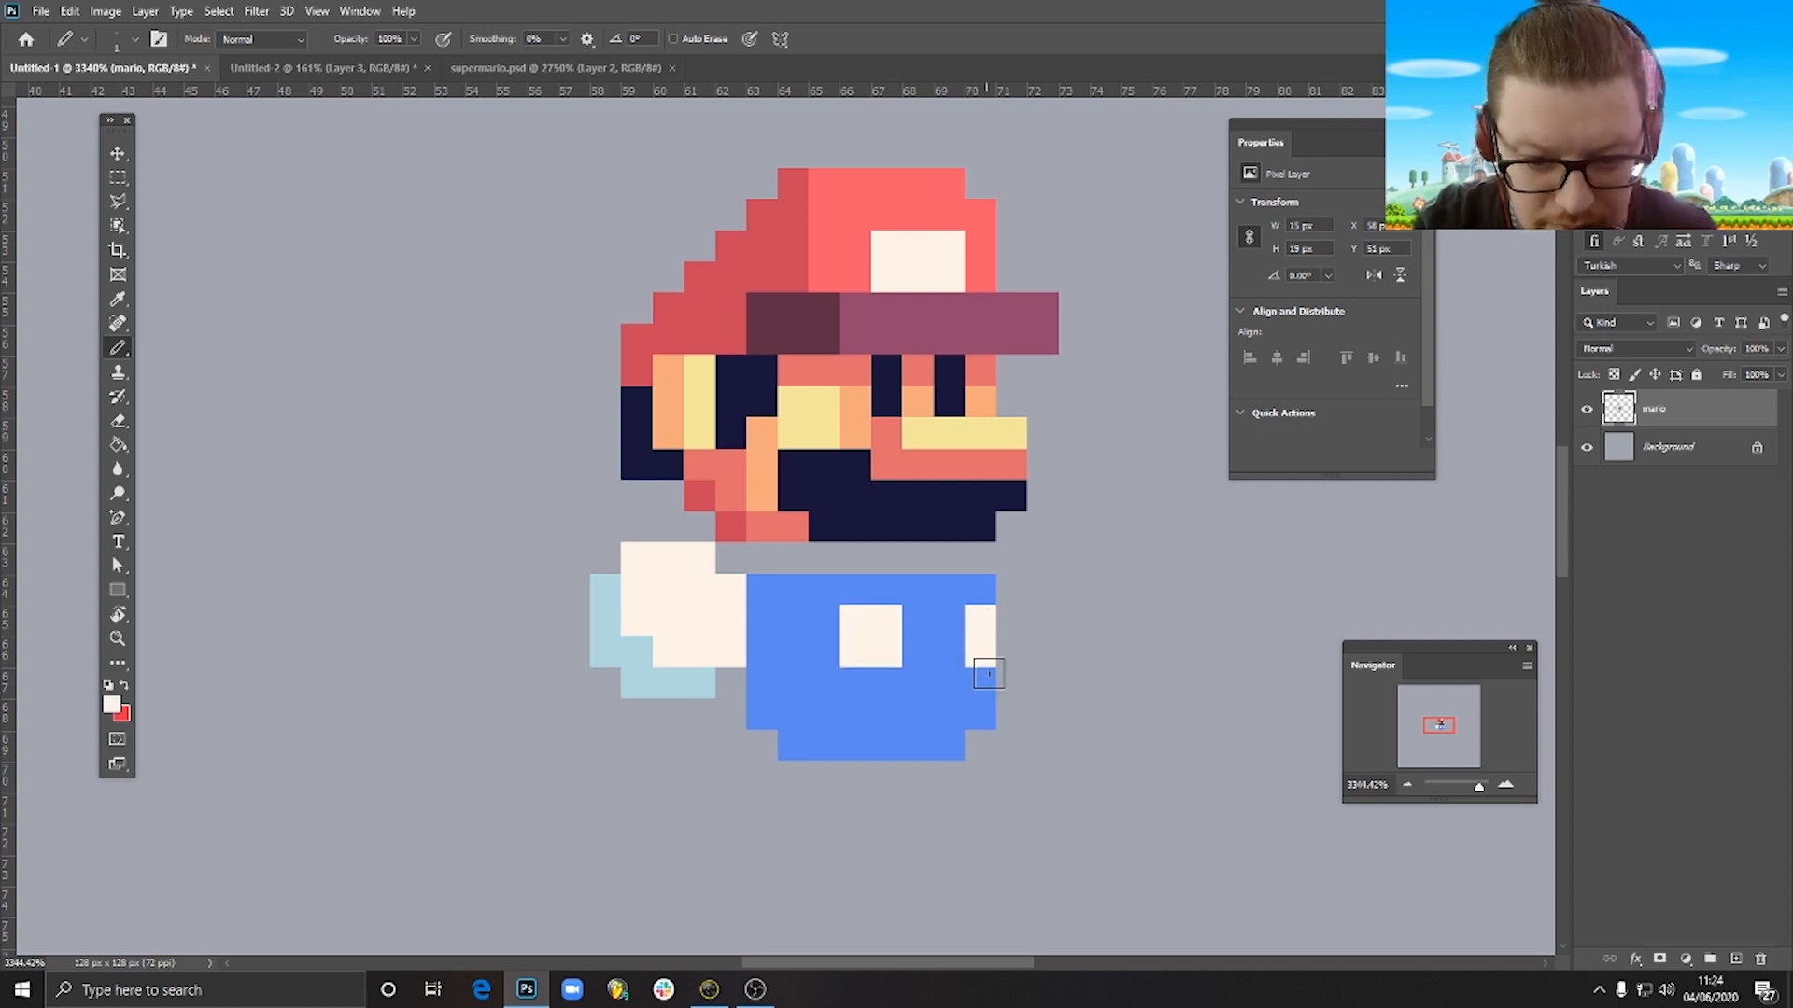
Sample the overalls' blue and extend their lower rear edge backward by 1 px beneath the glove and in the bottom row.
left_click(780, 691, "alt")
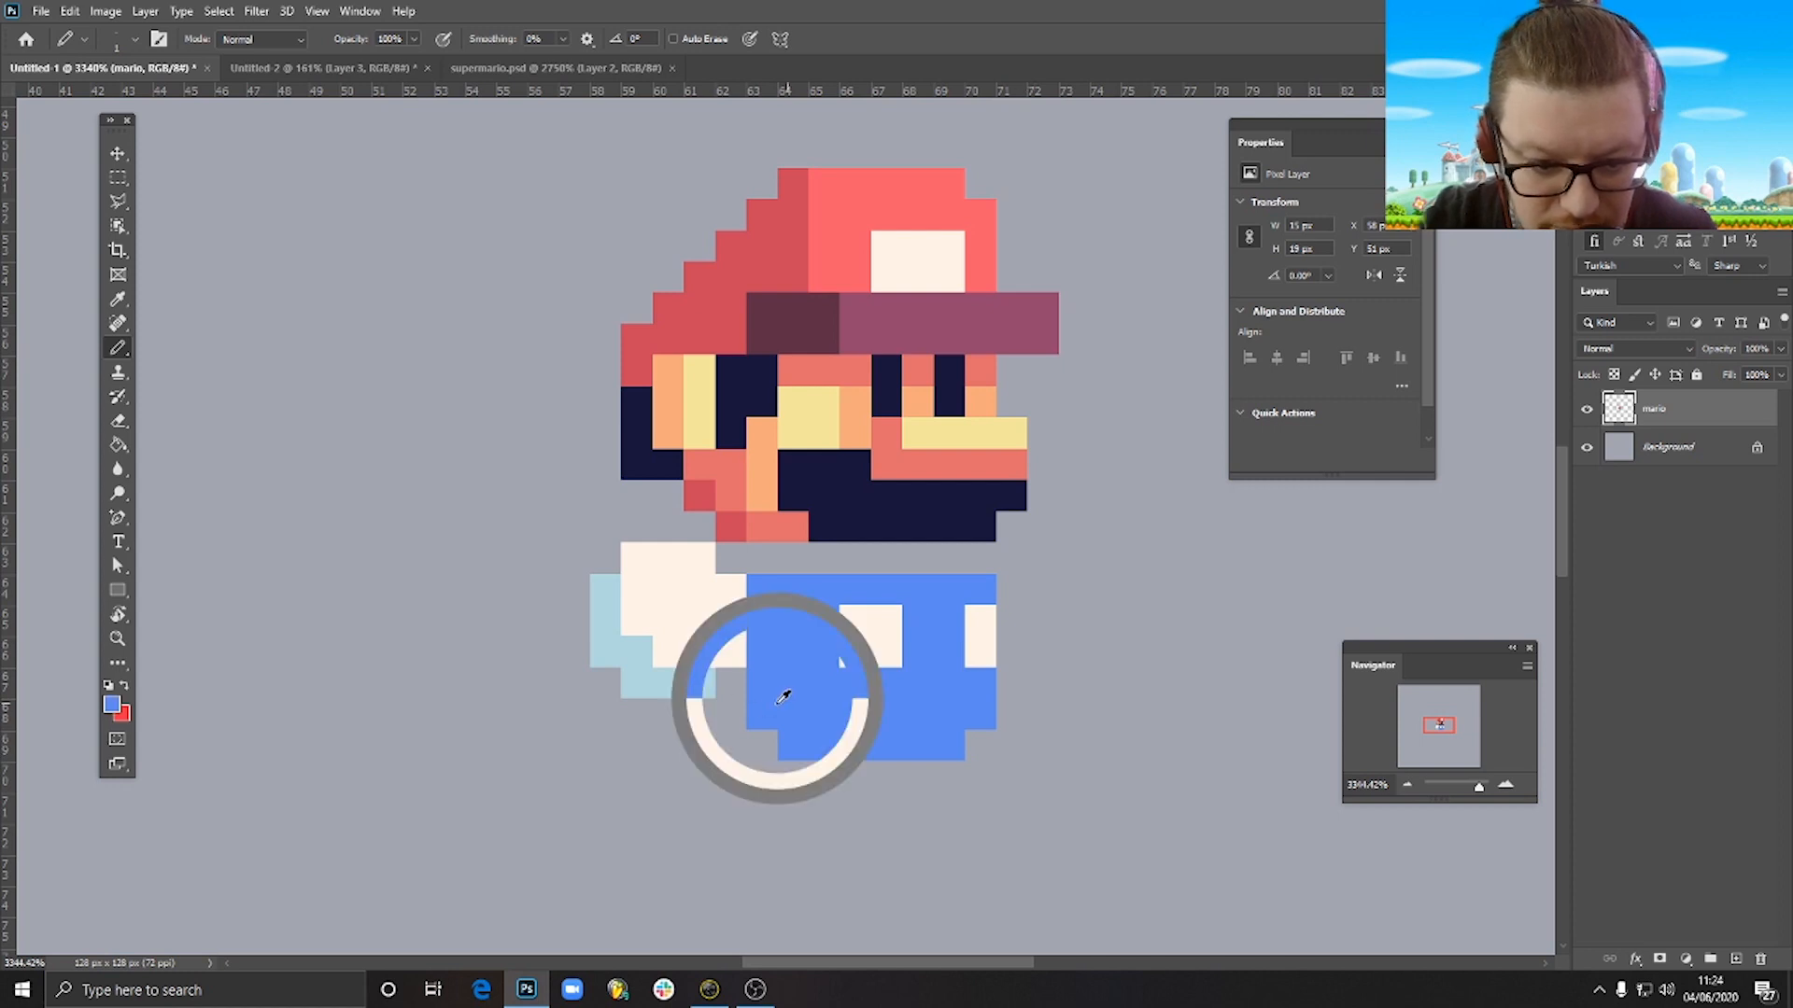
left_click_drag(731, 682, 731, 714)
left_click(768, 738)
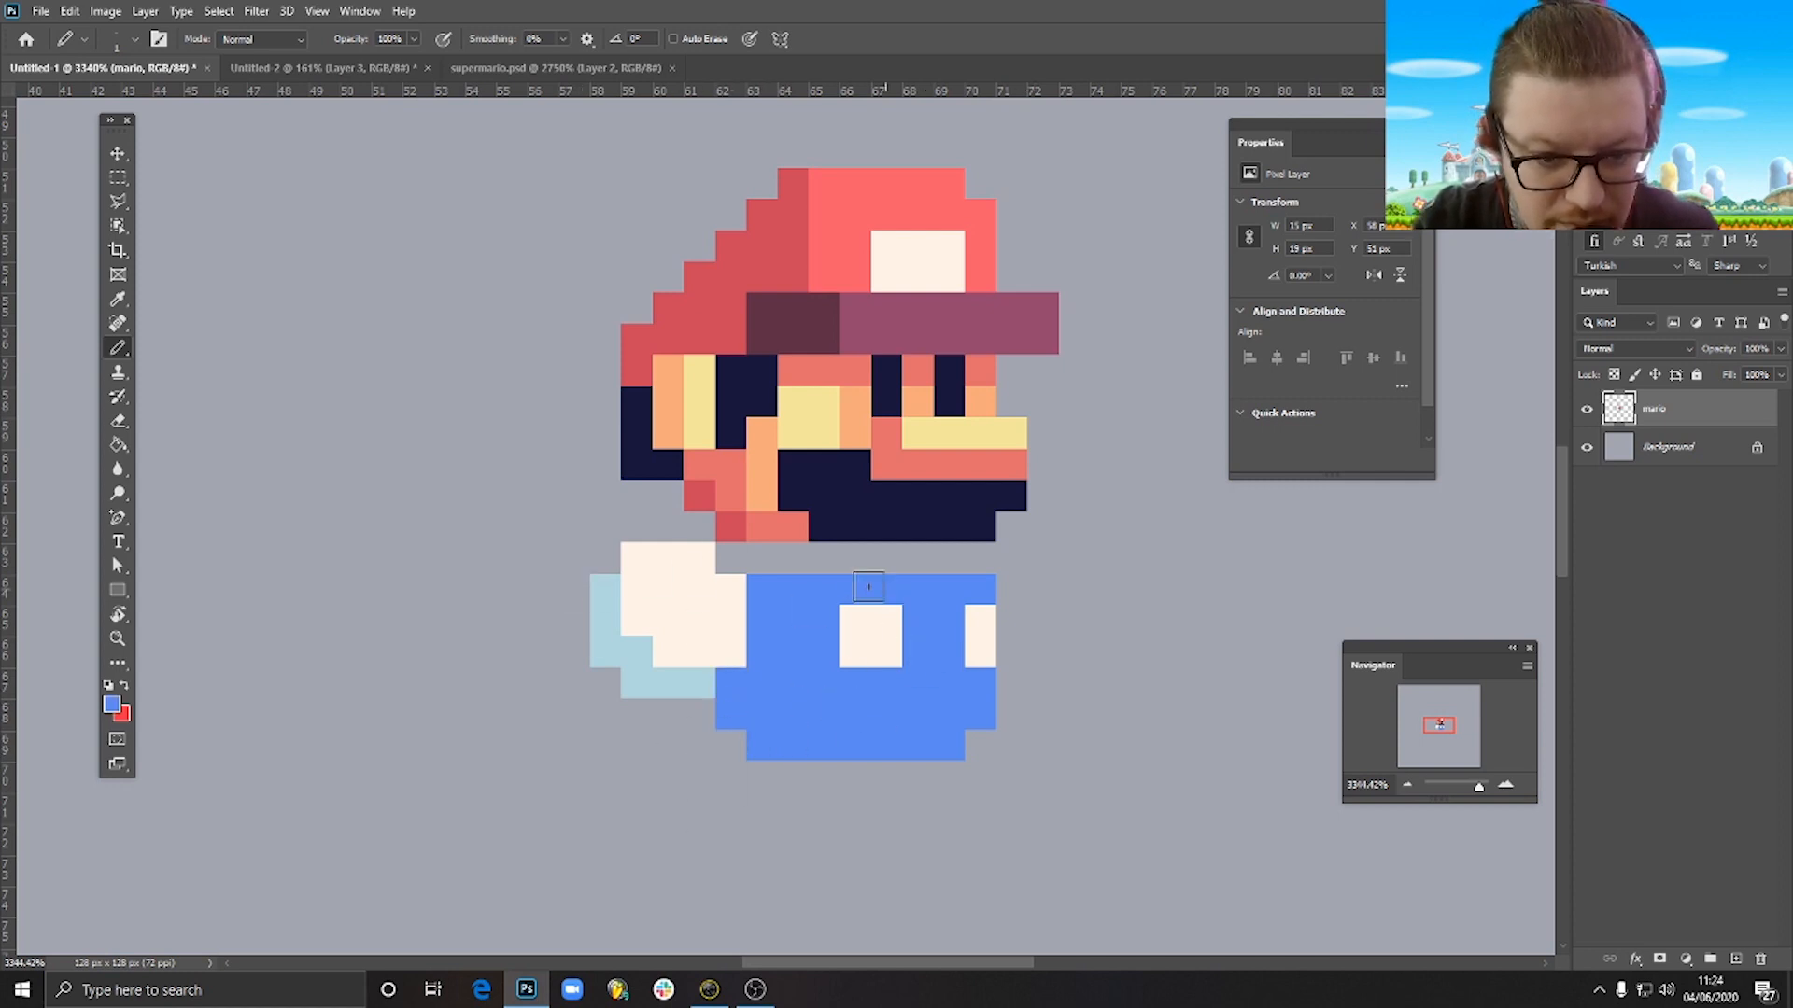
Pick a dark purple (#5b408b) and paint an 8 px shirt row between the head and the overalls.
left_click(795, 654, "alt")
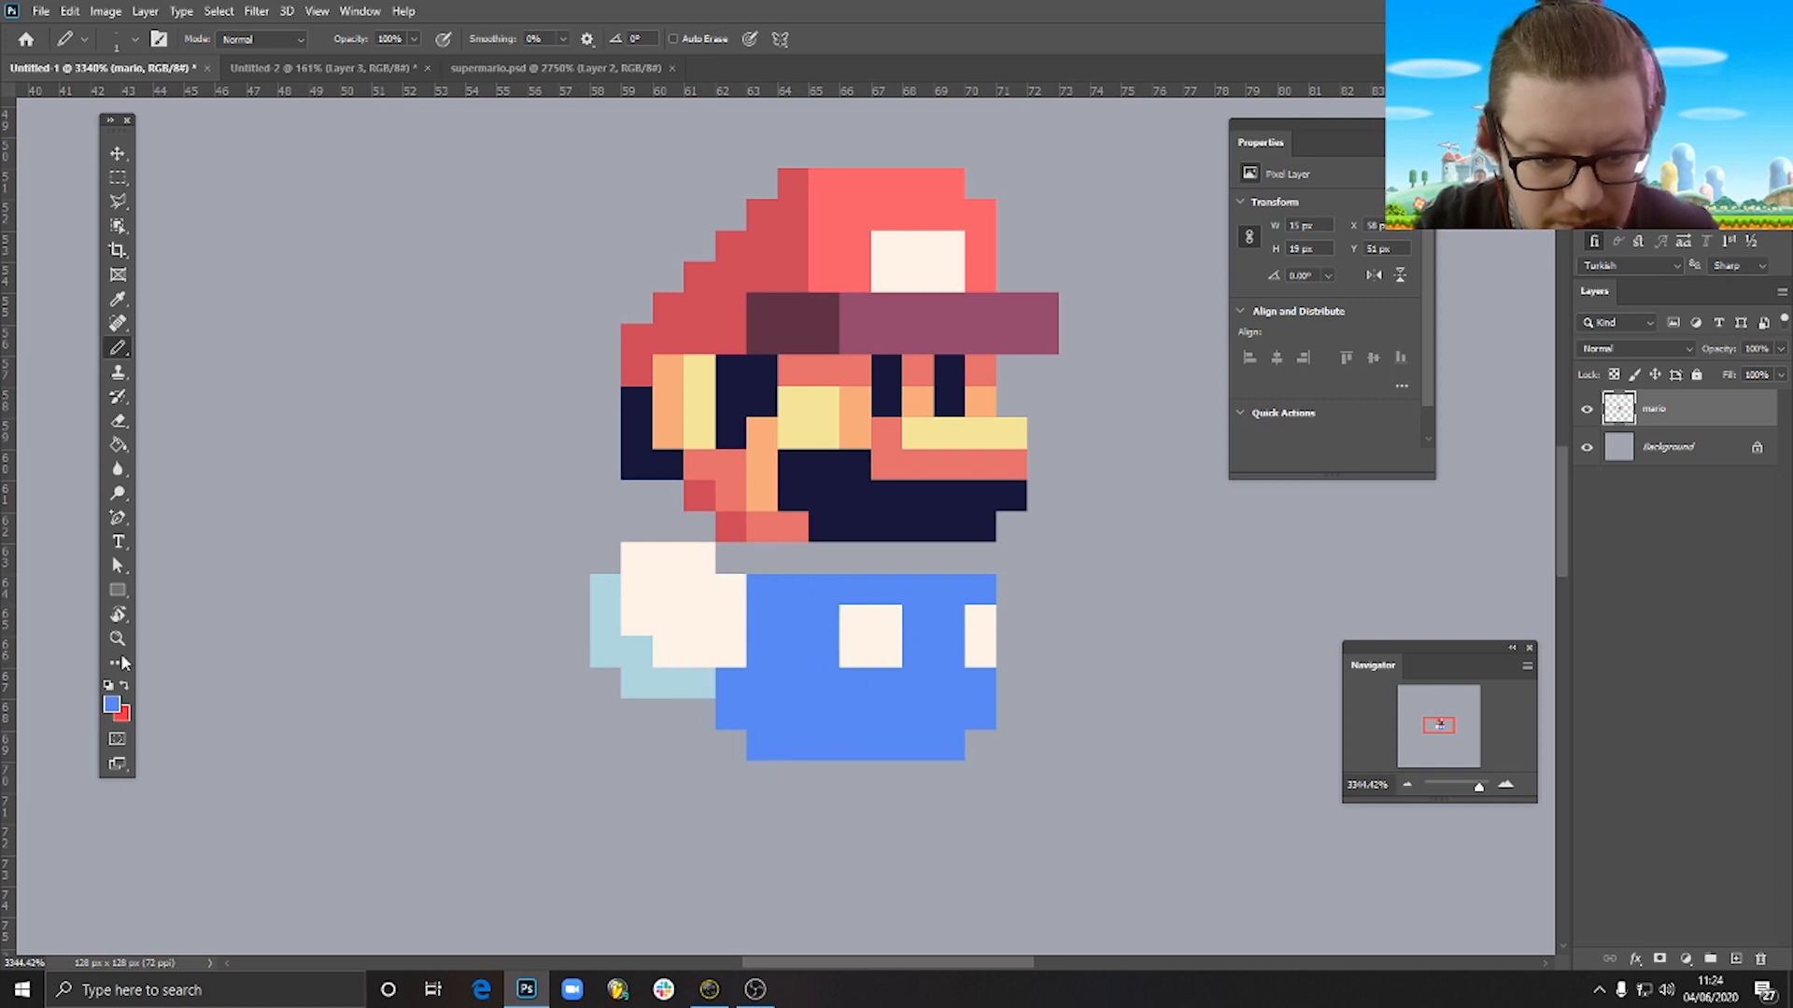
left_click(112, 704)
left_click(1528, 359)
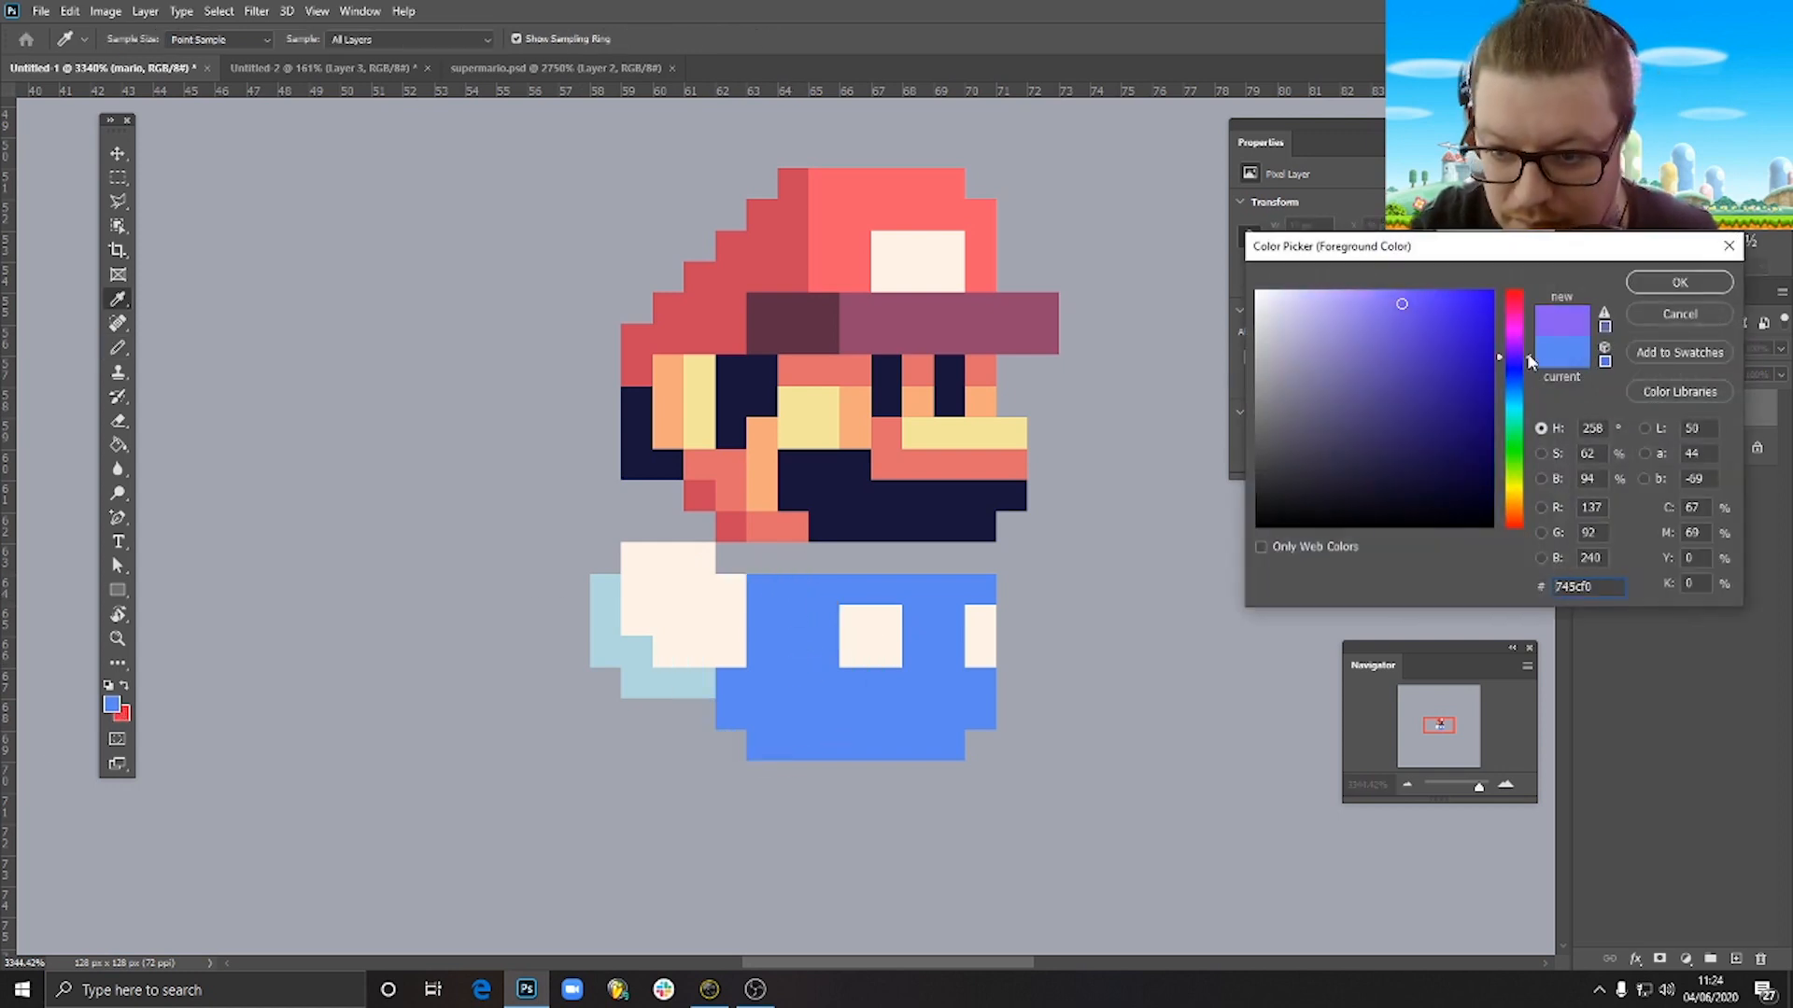
left_click_drag(1527, 356, 1527, 347)
mouse_move(1368, 357)
left_mouse_down()
mouse_move(1401, 383)
mouse_move(1369, 401)
mouse_move(1384, 399)
left_mouse_up()
left_click(1516, 355)
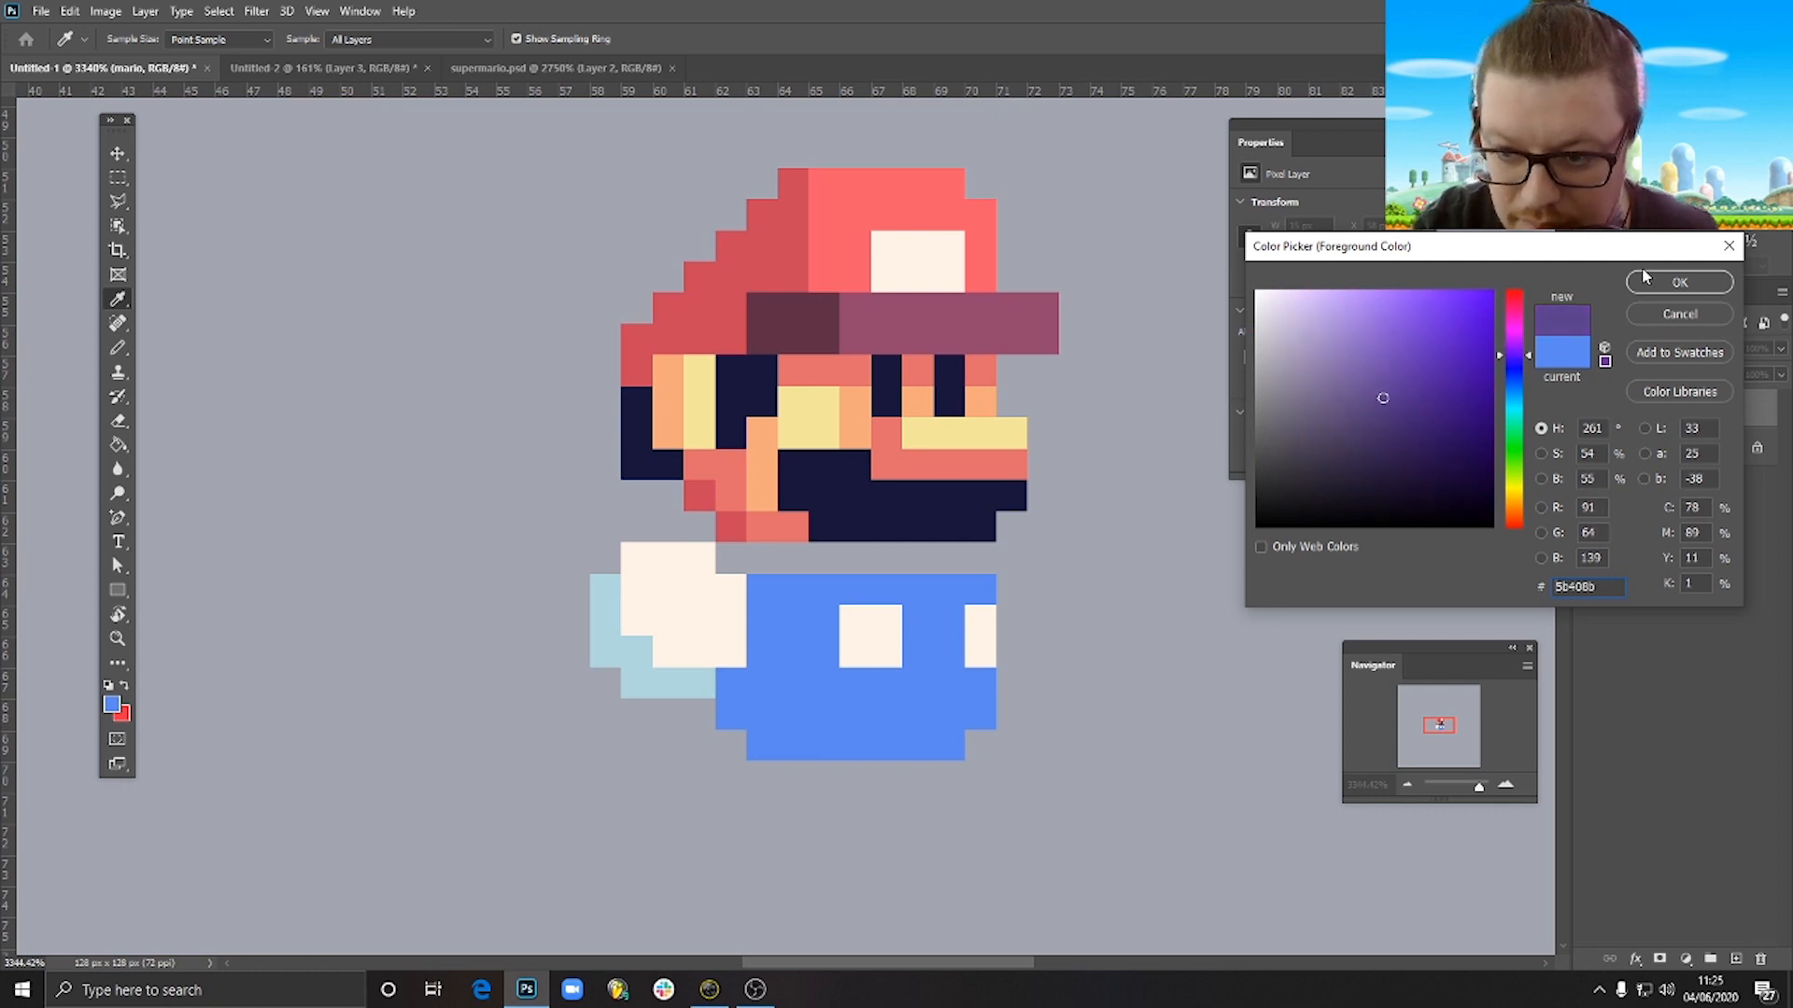
left_click(1645, 280)
key("b")
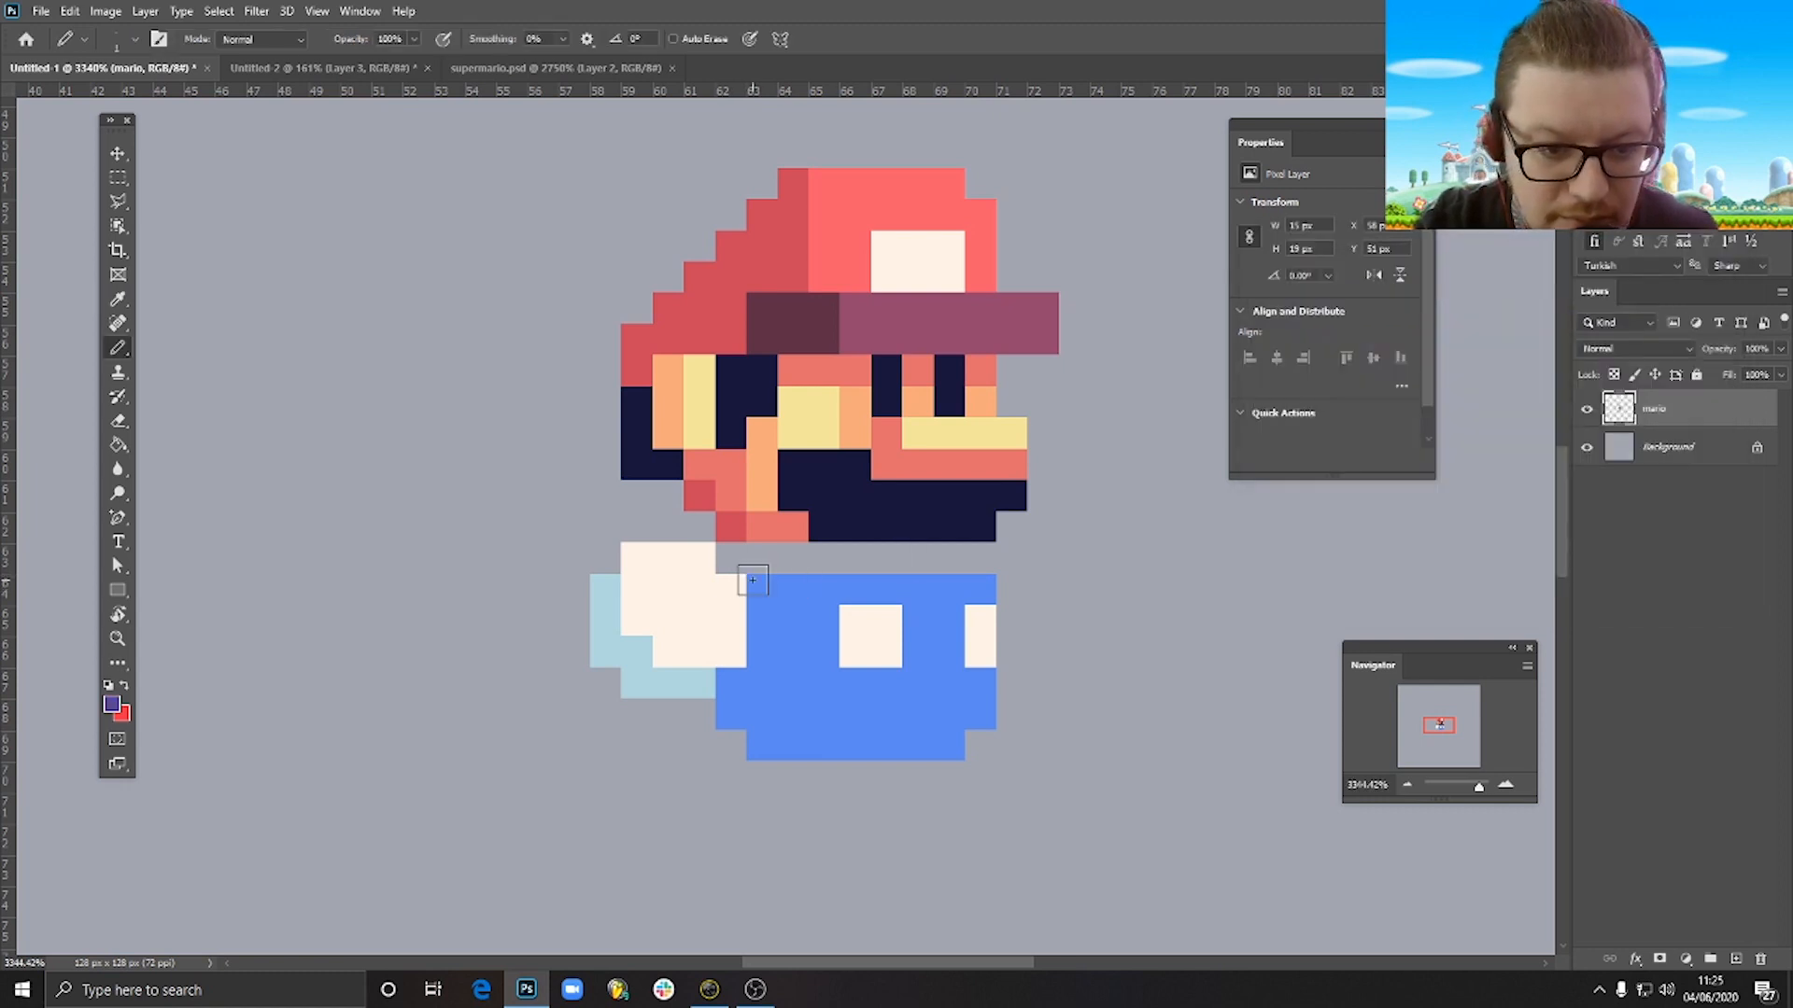
left_click_drag(730, 558, 948, 557)
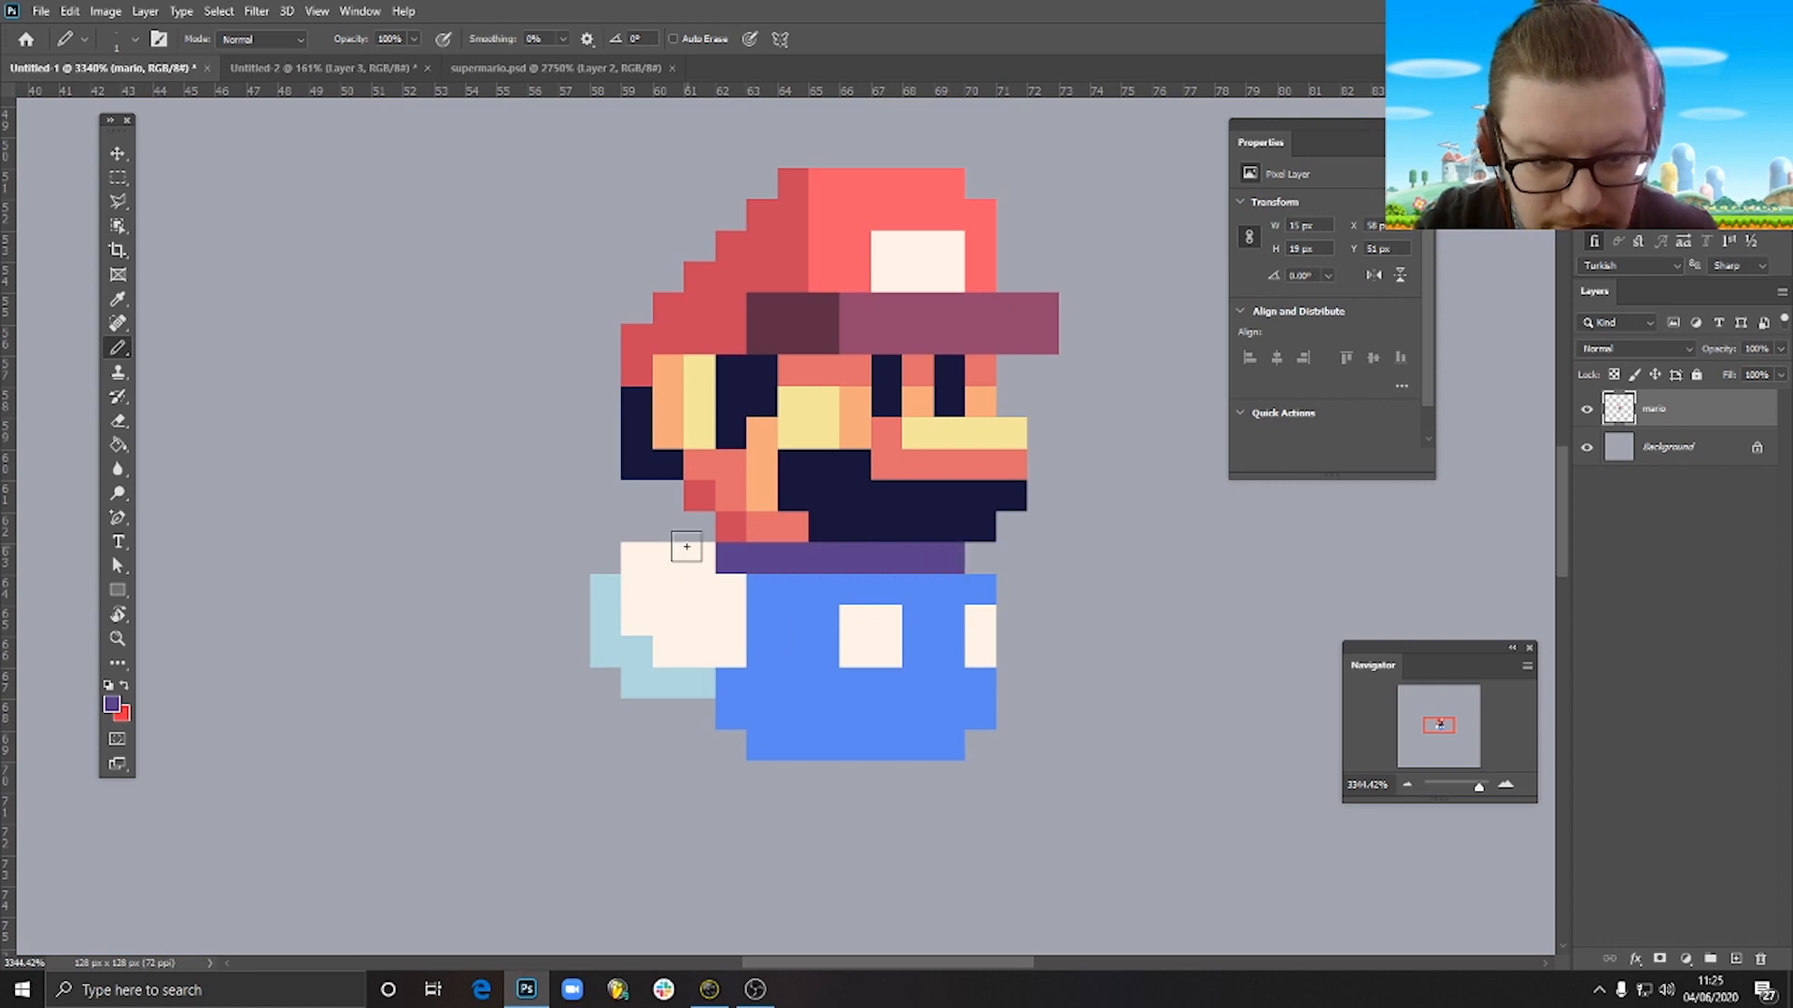
Paint a dark purple sleeve stepping up around the glove's rear and top, and erase the rearmost pixel directly beneath the hair.
mouse_move(700, 527)
left_mouse_down()
mouse_move(647, 528)
mouse_move(668, 499)
mouse_move(604, 555)
mouse_move(645, 495)
mouse_move(574, 620)
left_mouse_up()
left_click(667, 496)
left_click(630, 505)
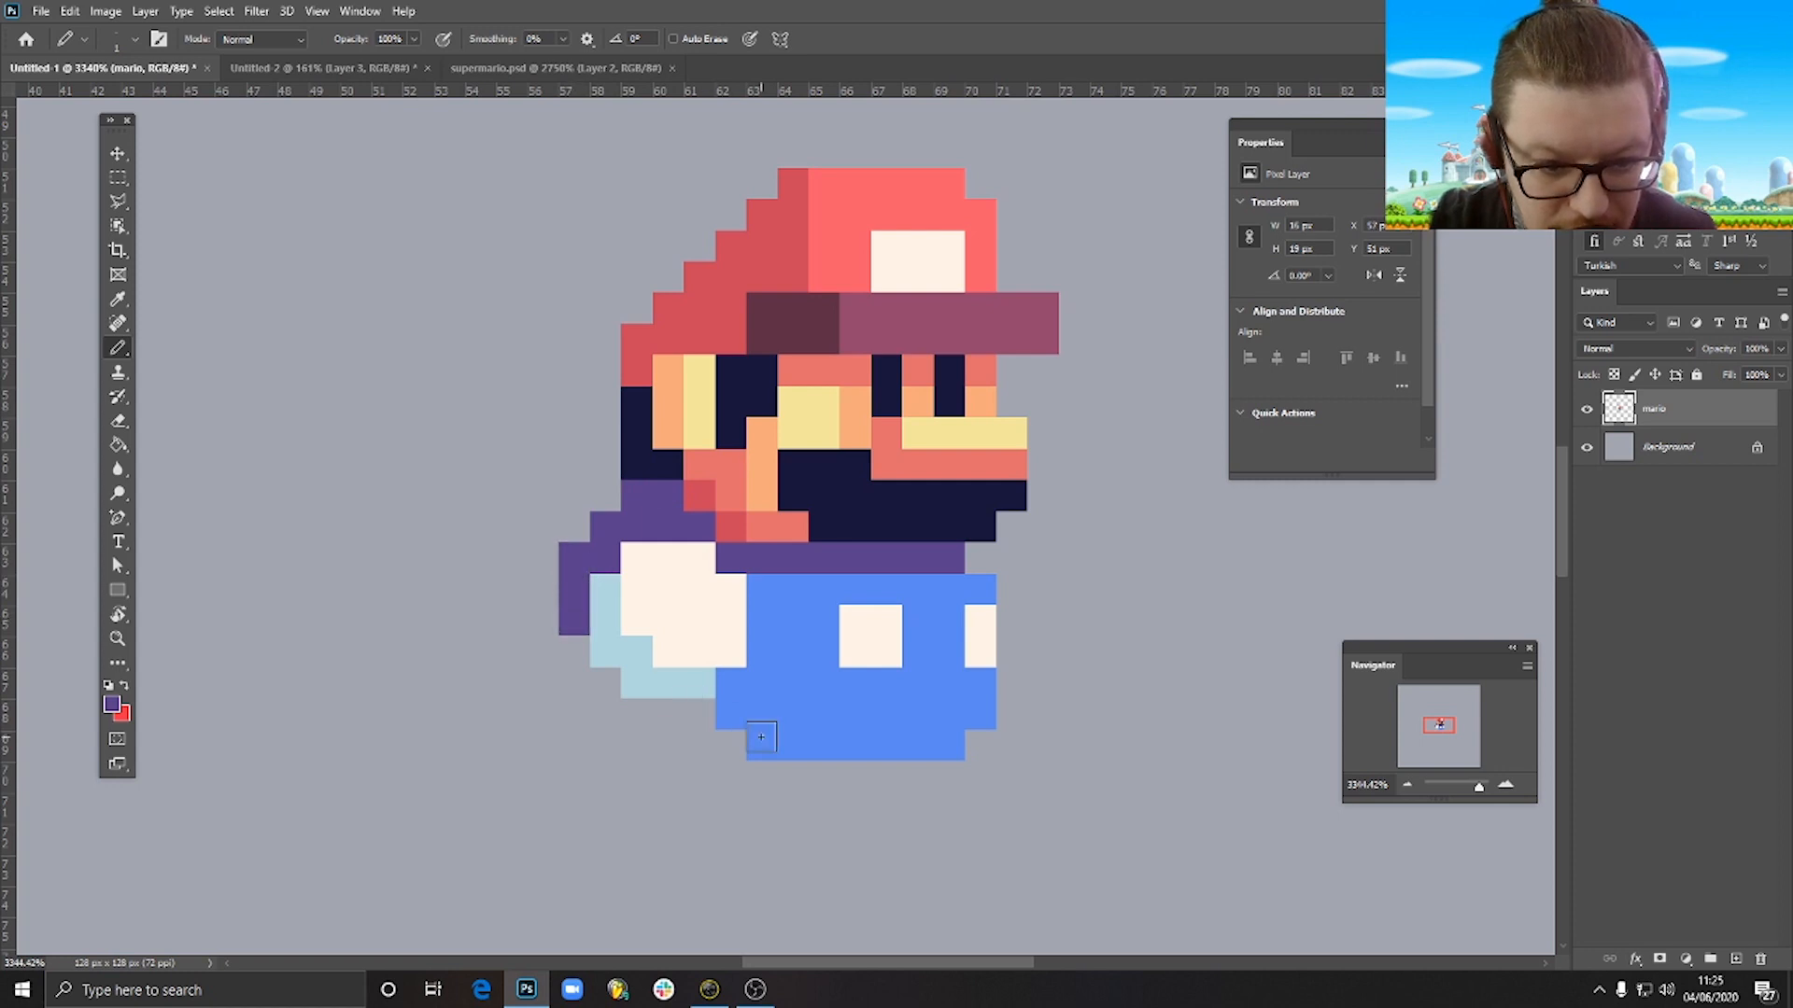
key("e")
left_click(637, 496)
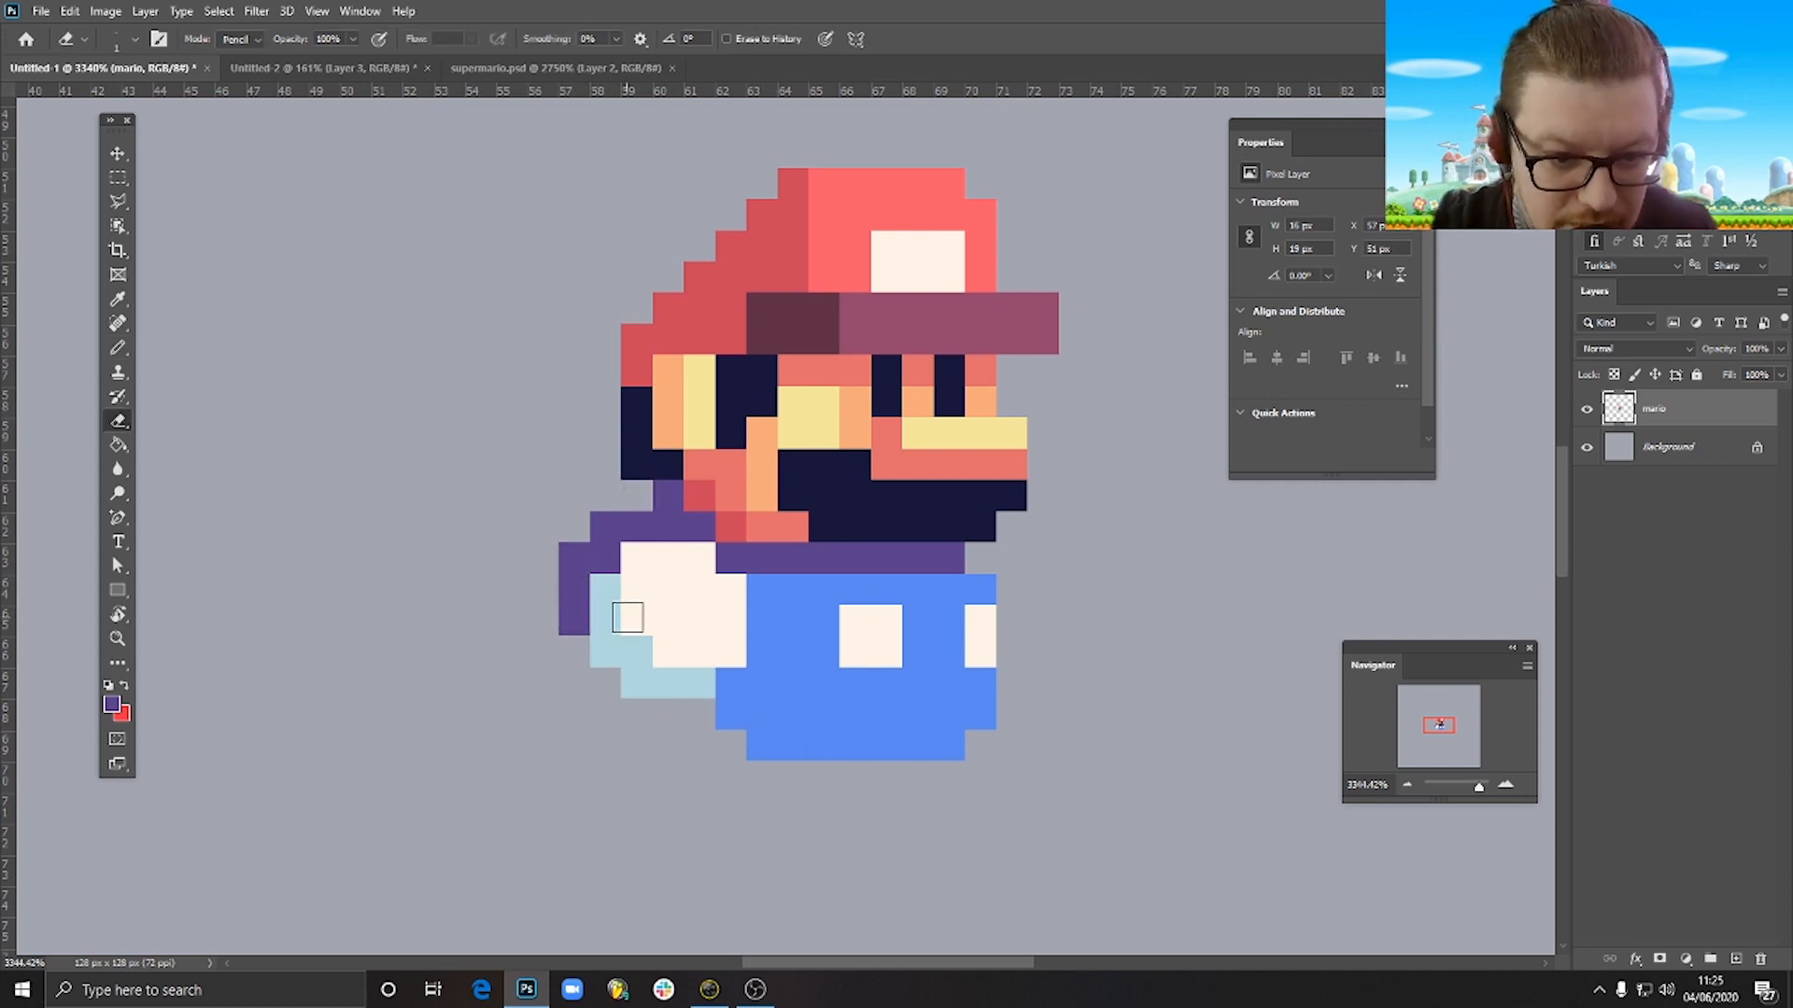
left_click(668, 495)
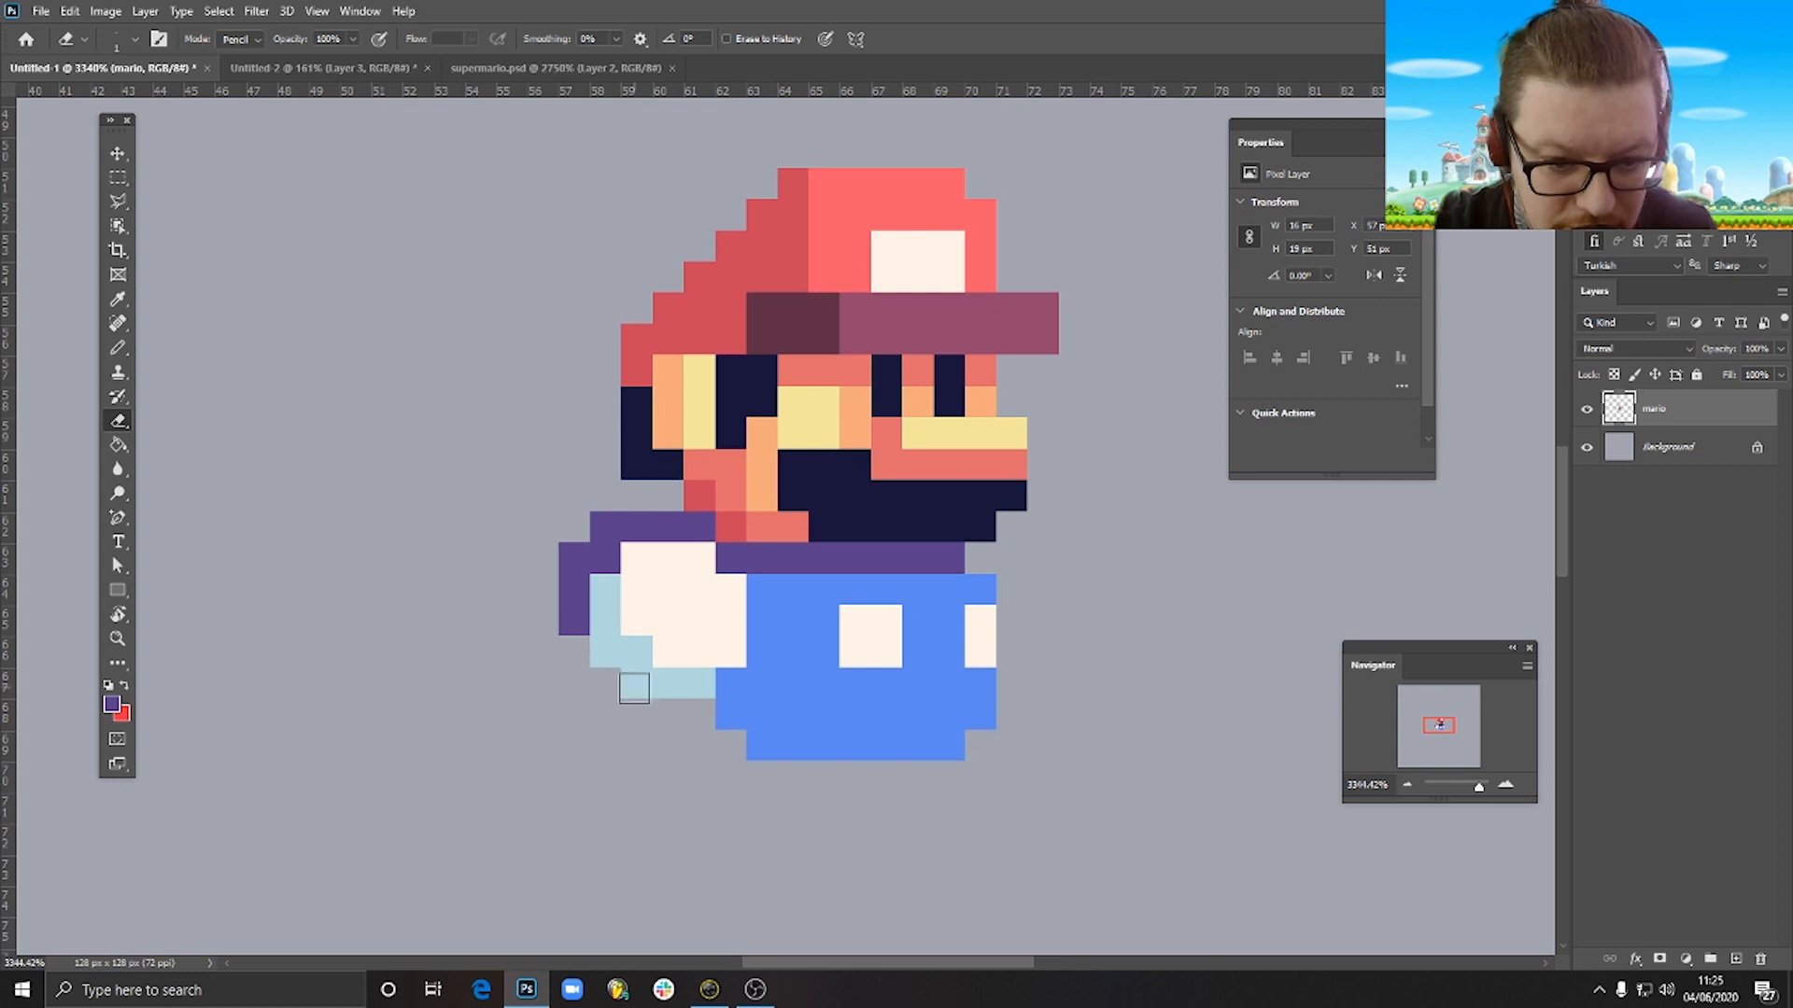
key("b")
left_click(667, 496)
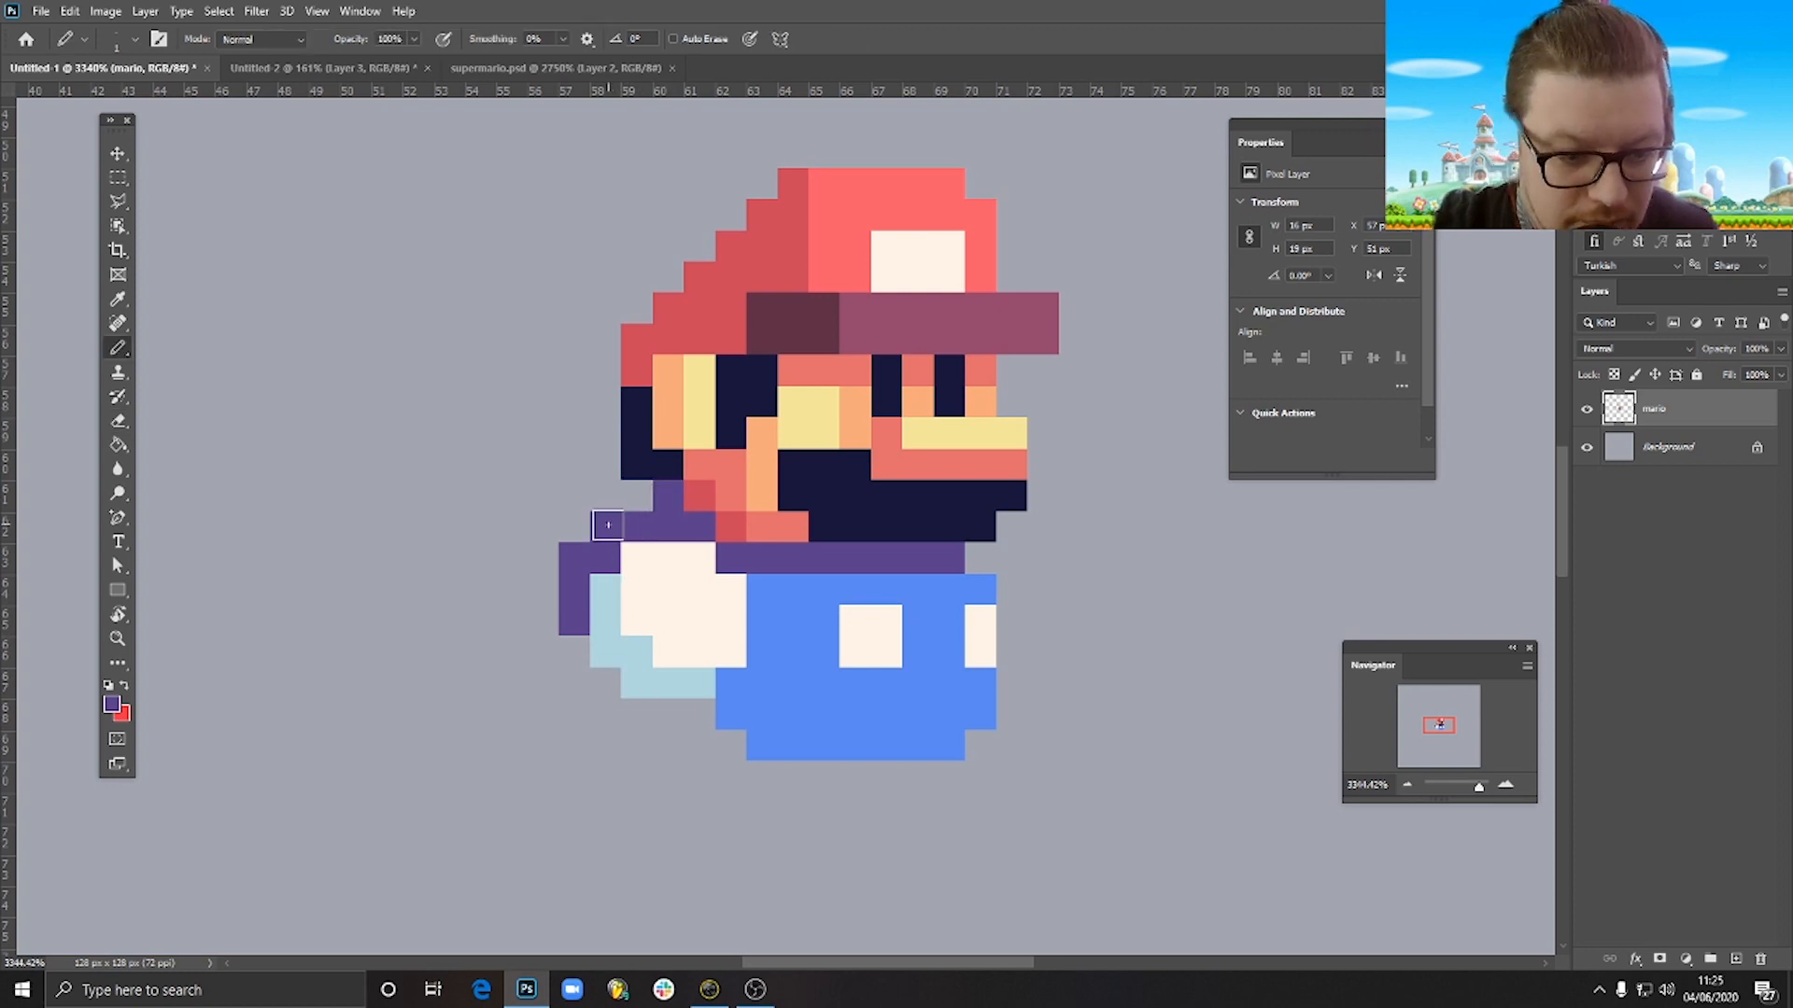
Trim the purple sleeve by erasing its upper rear corner pixel and the whole 3 px column behind the glove.
key("e")
left_click(605, 531)
left_click(575, 557)
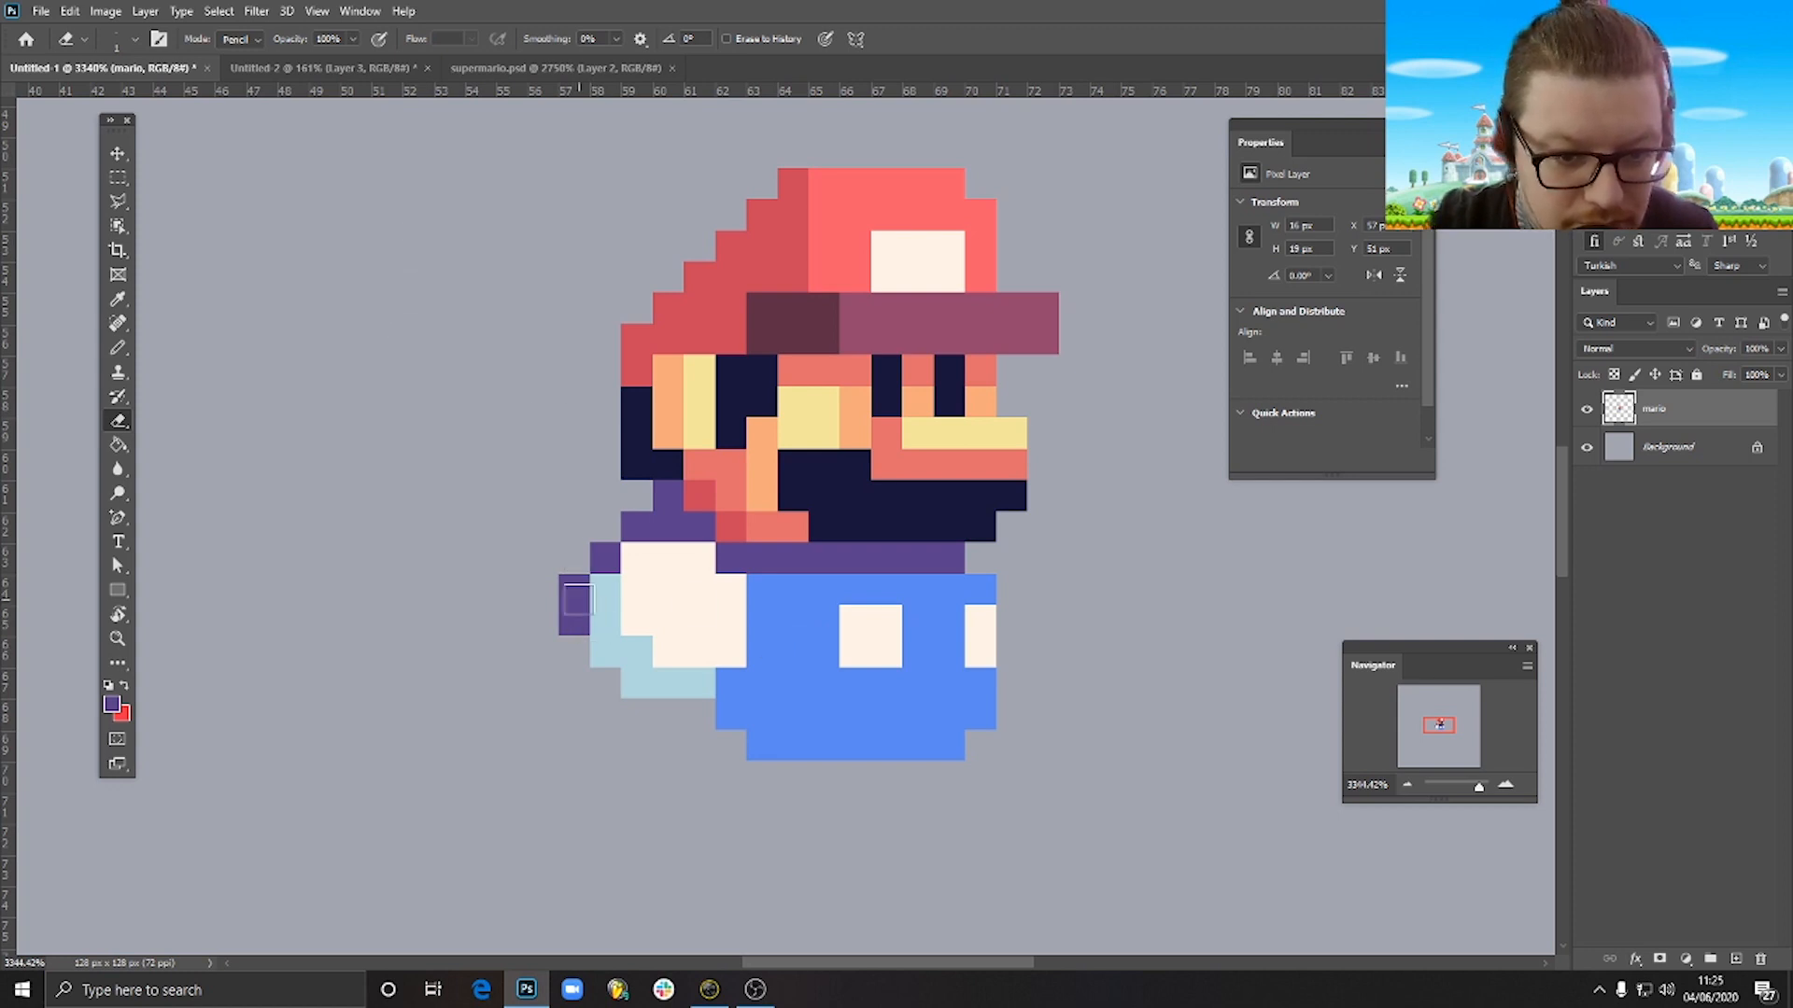
left_click_drag(577, 598, 578, 641)
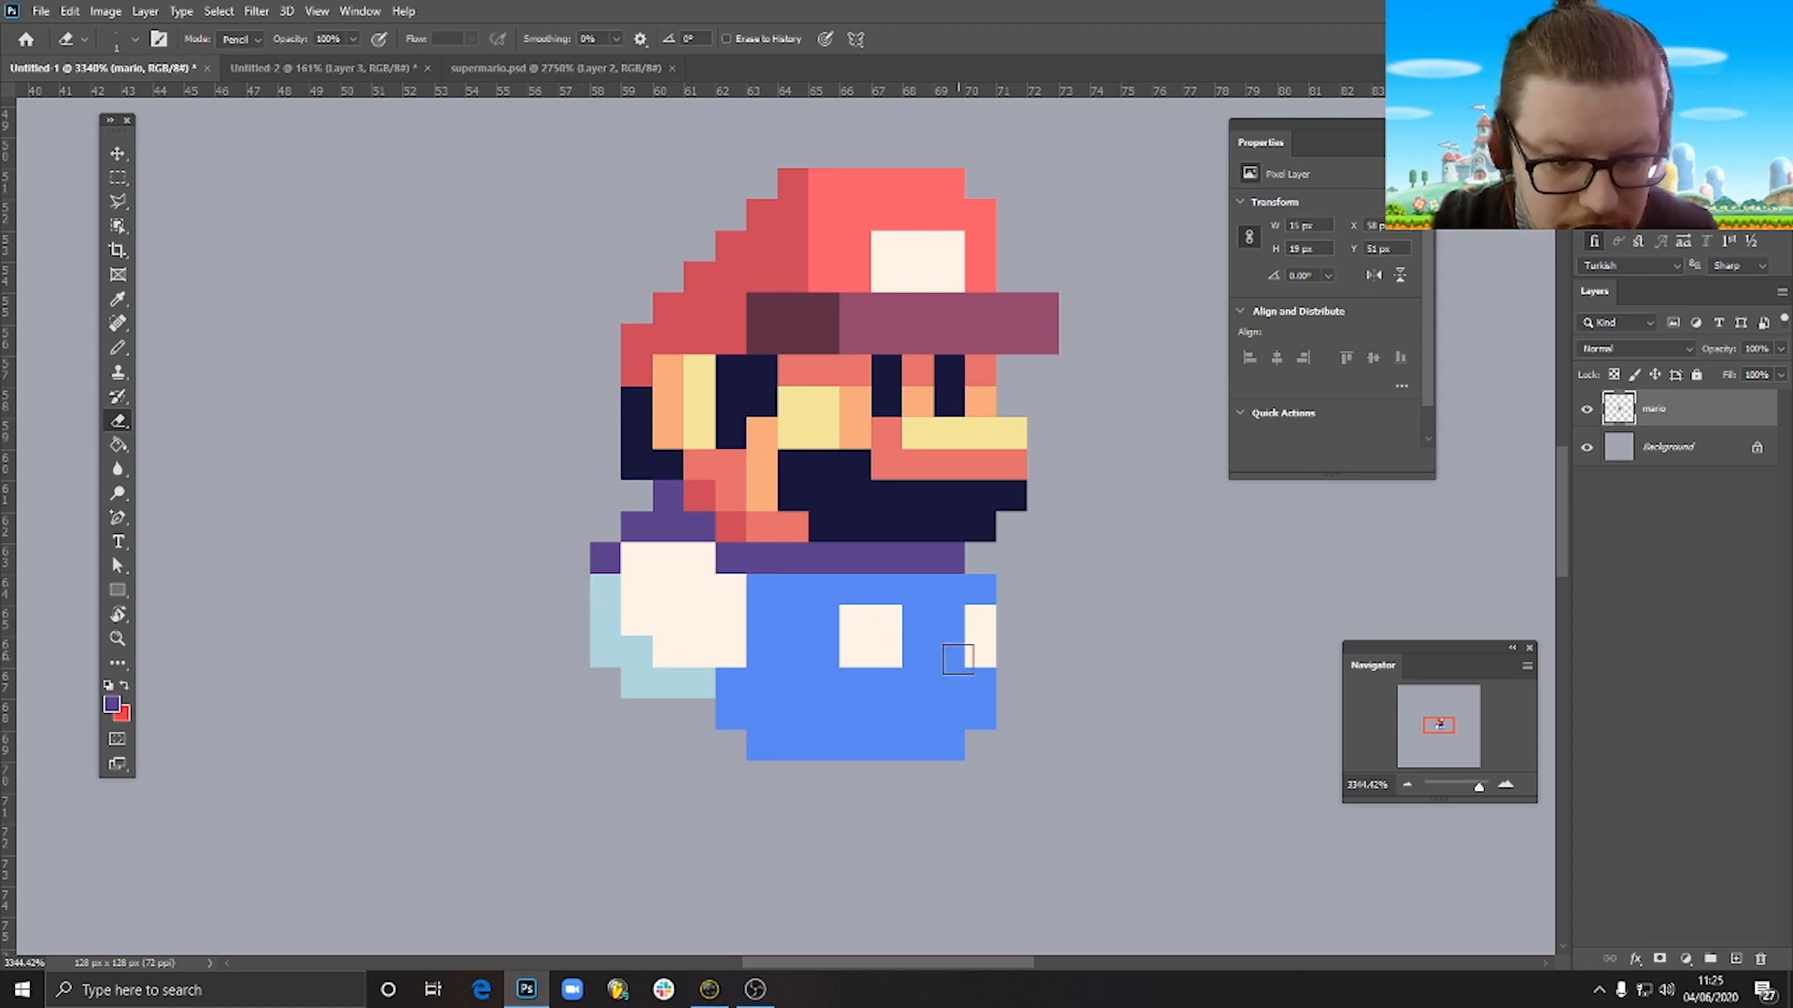
scroll(927, 567, "down", 5)
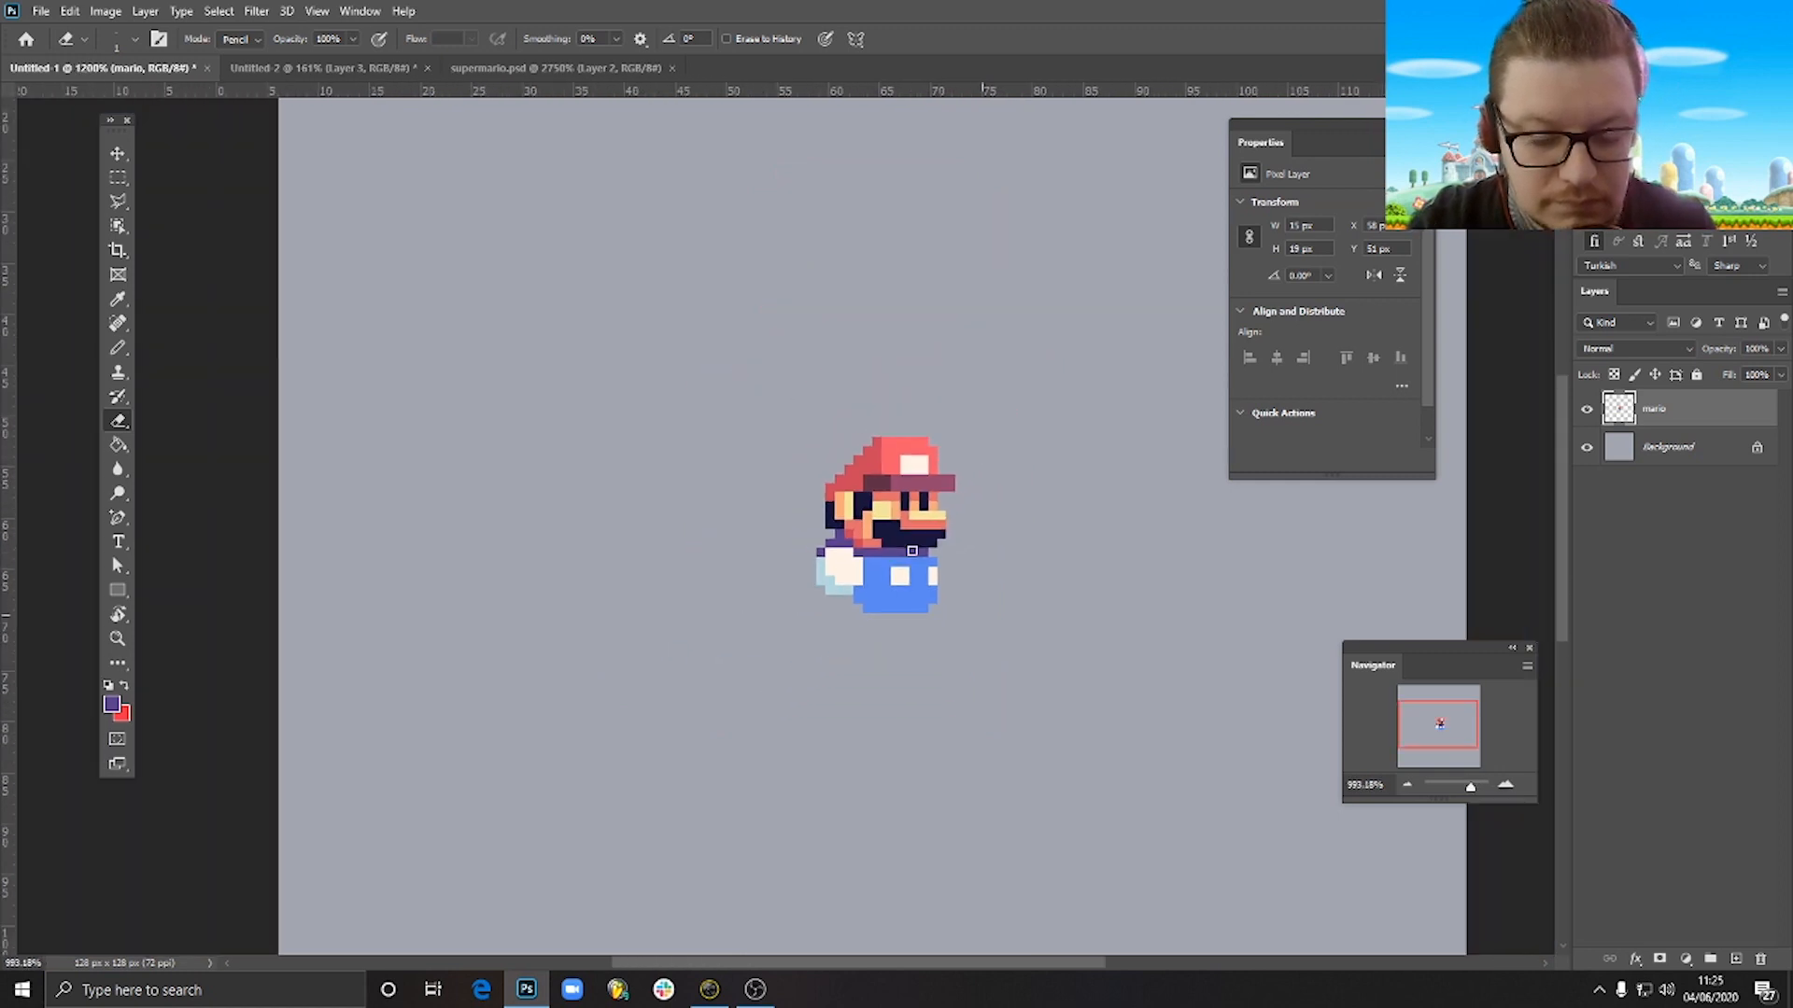
Recolour the lower dark red neck pixel with the sleeve's purple and the upper one with the darker skin tone.
scroll(763, 527, "up", 6)
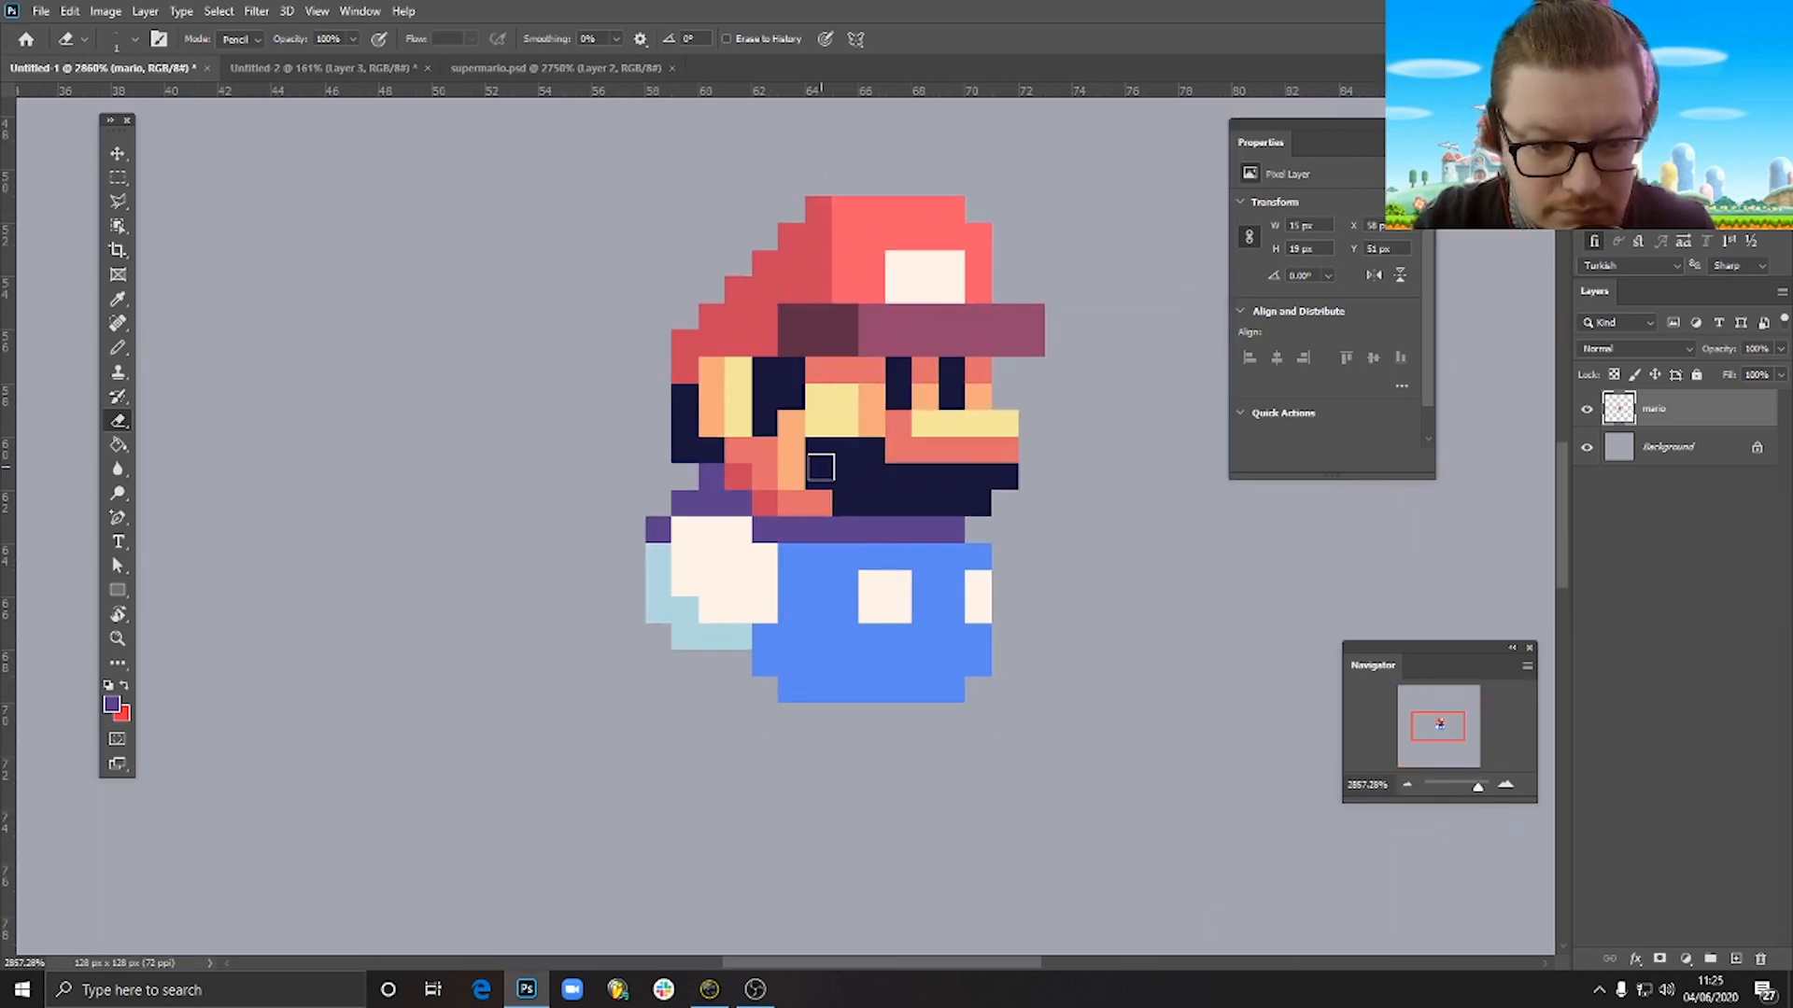
key("b")
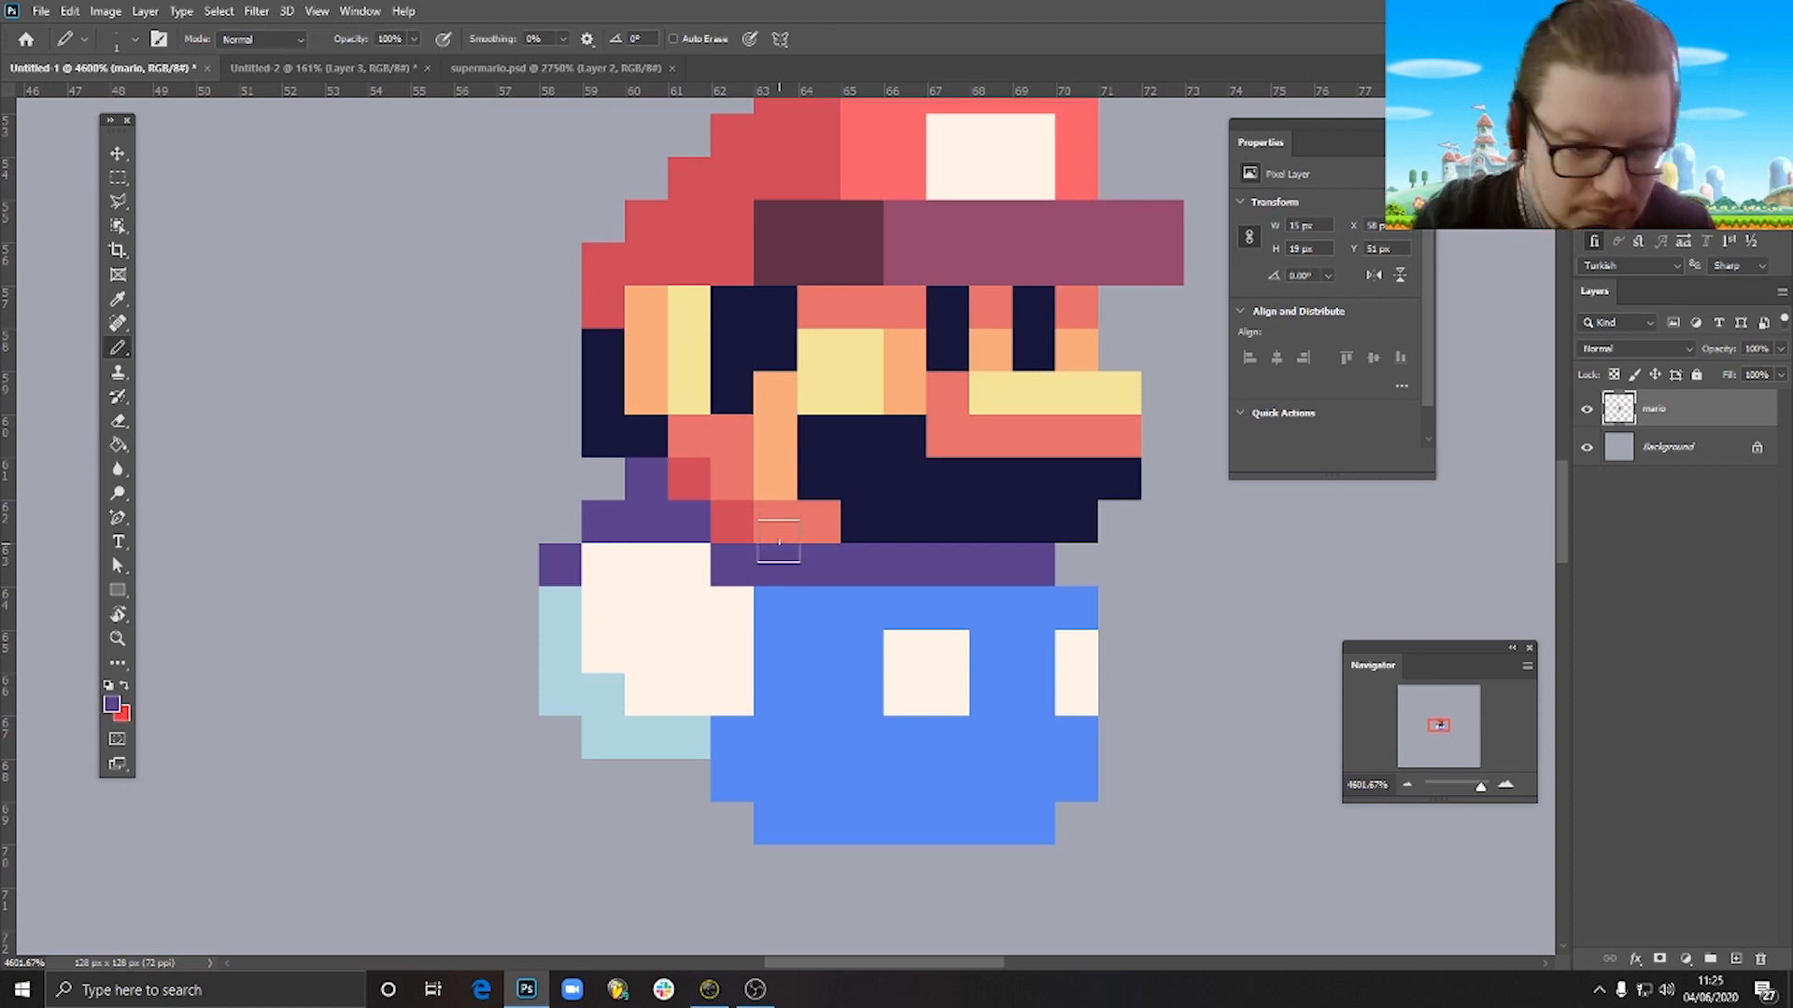
left_click(732, 521)
left_click(689, 479)
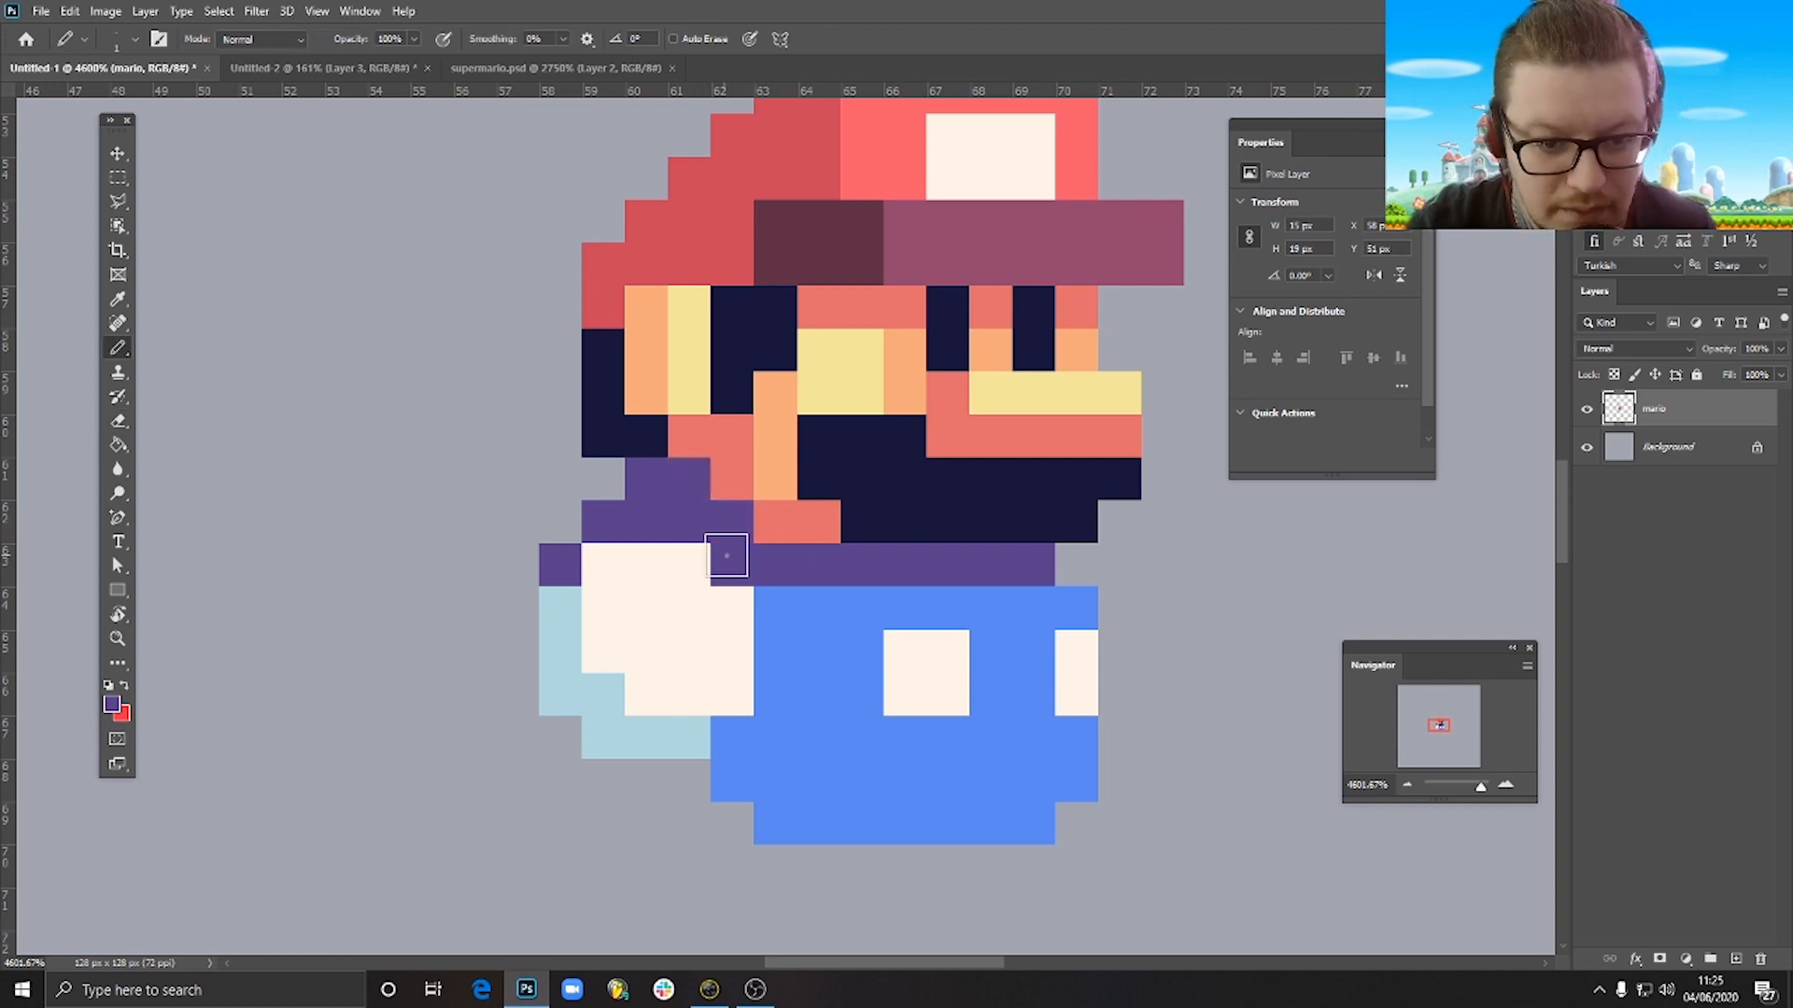
left_click(792, 505, "alt")
left_click(689, 479)
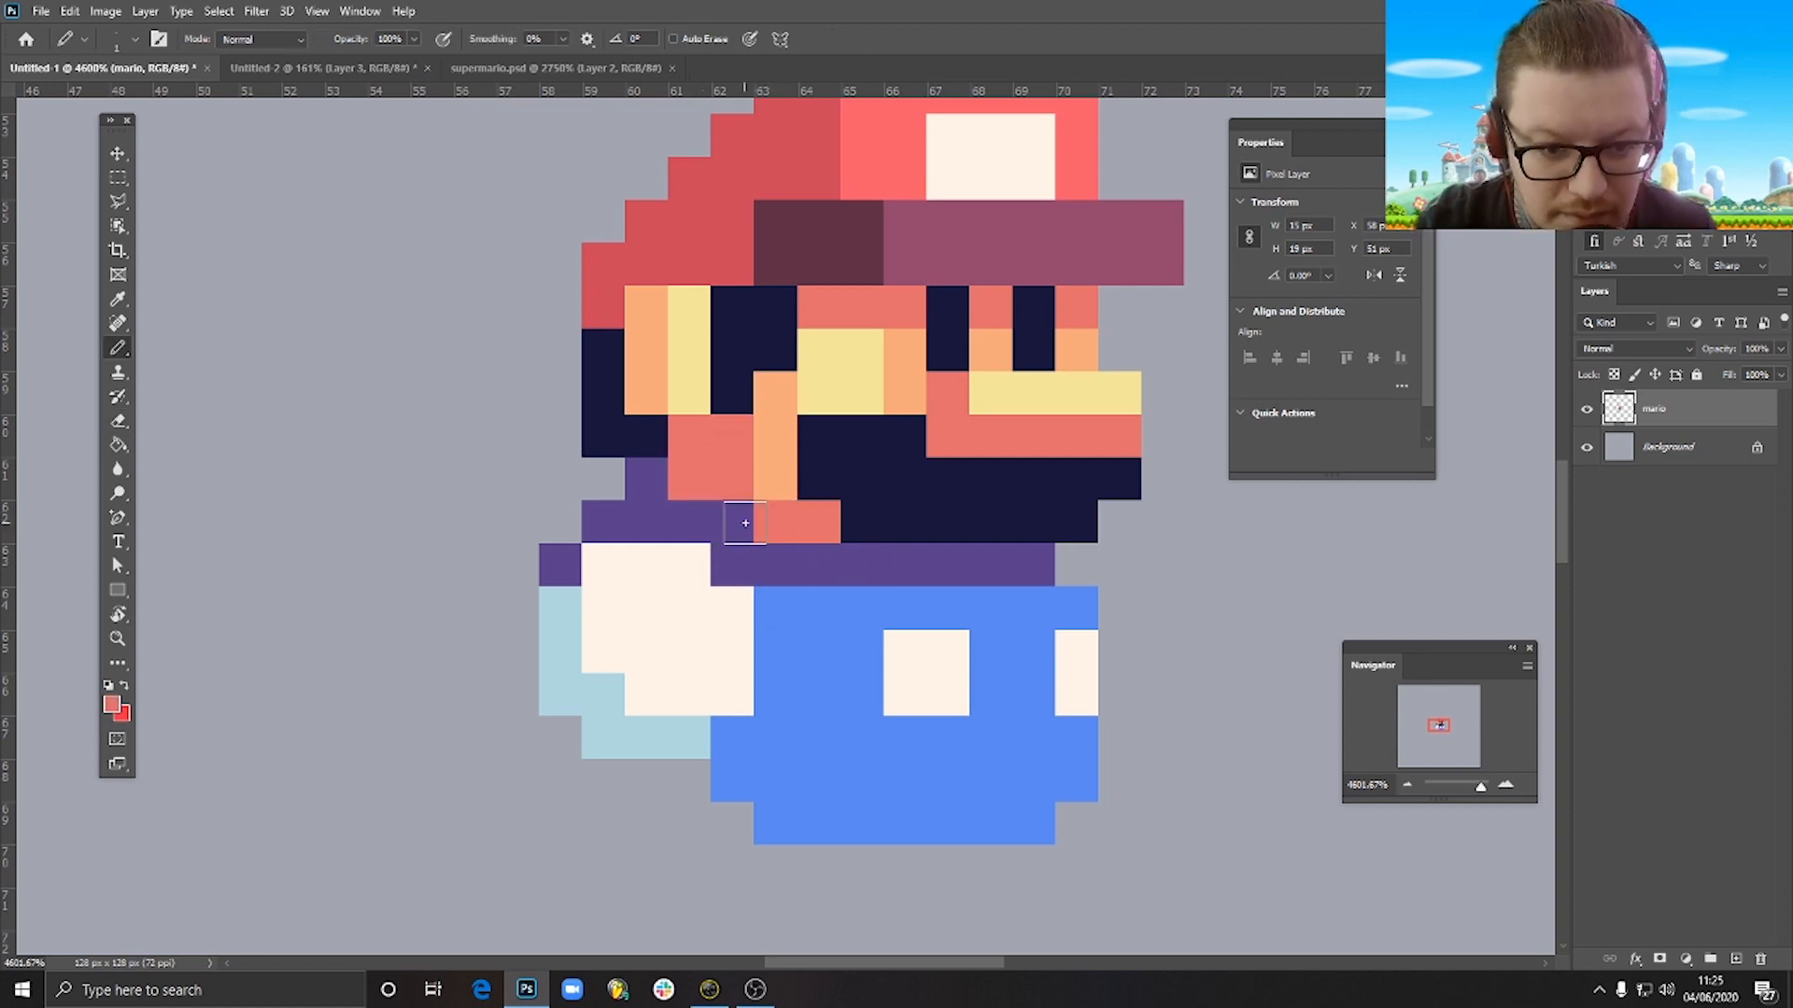
left_click(731, 520)
left_click(771, 560, "alt")
left_click(732, 521)
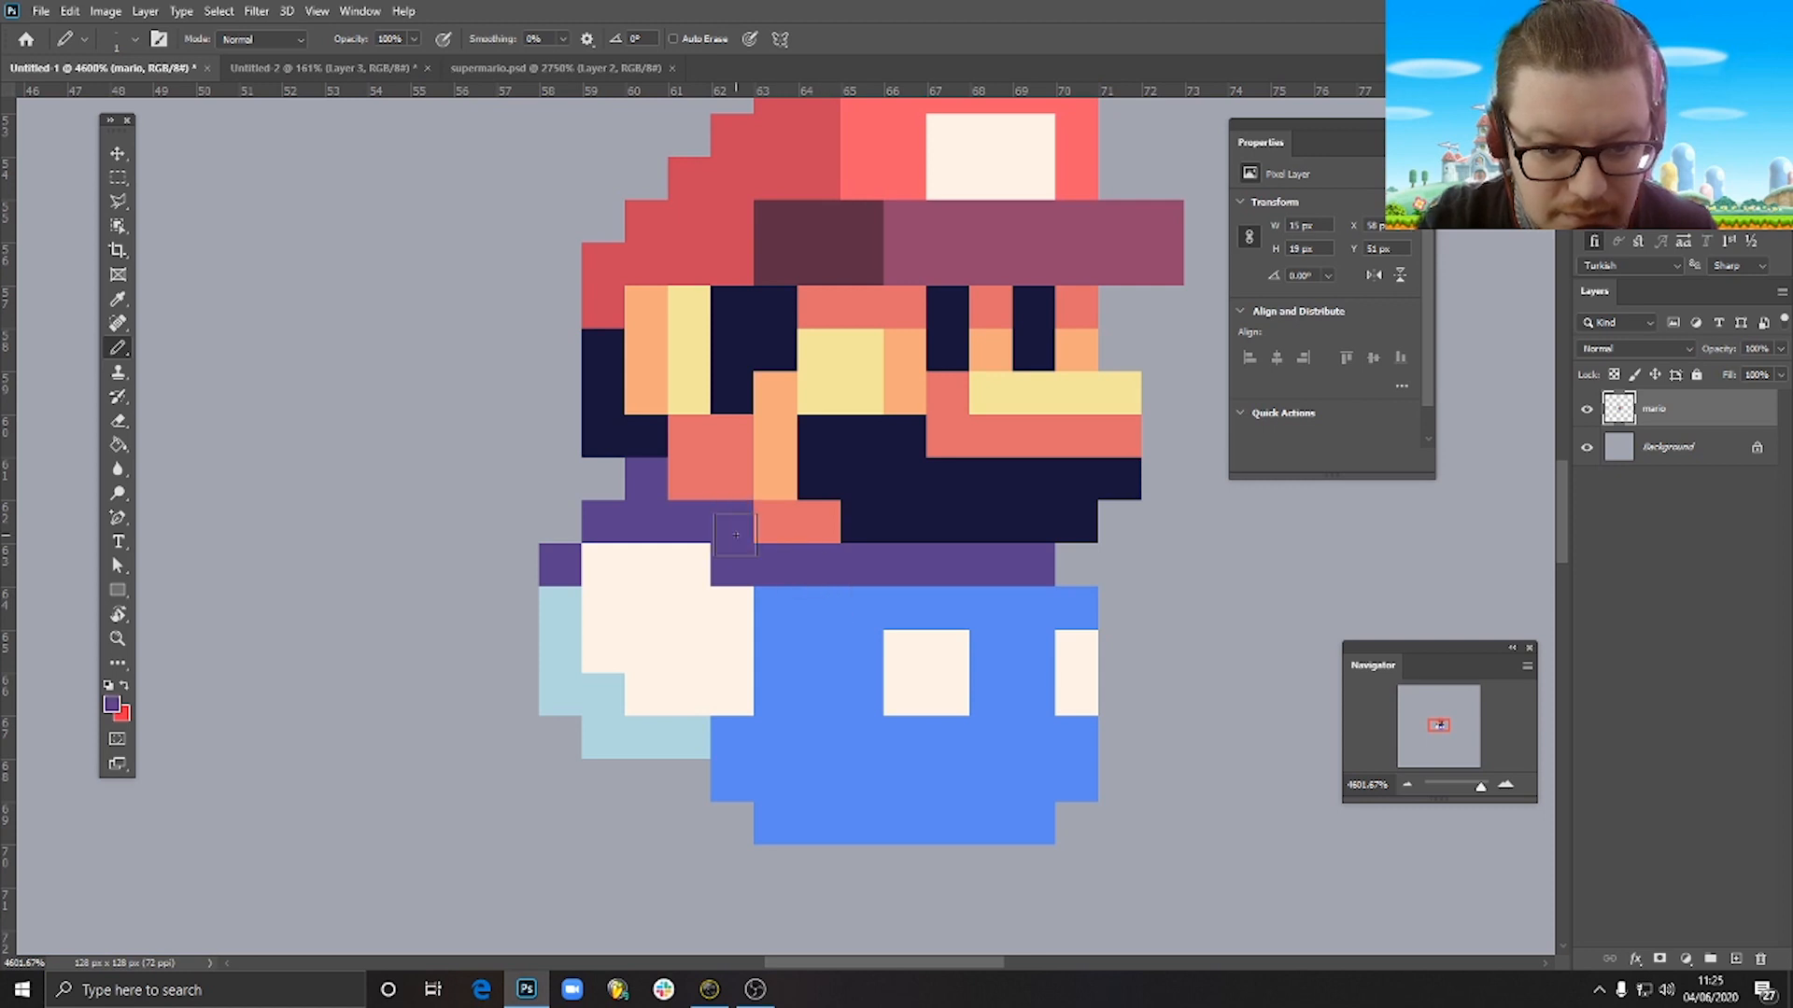
Paint the darker skin tone over the lowest light cheek pixel beside the moustache, and restore the dark red shade on the rear neck pixel.
left_click(689, 479)
left_click(753, 464, "alt")
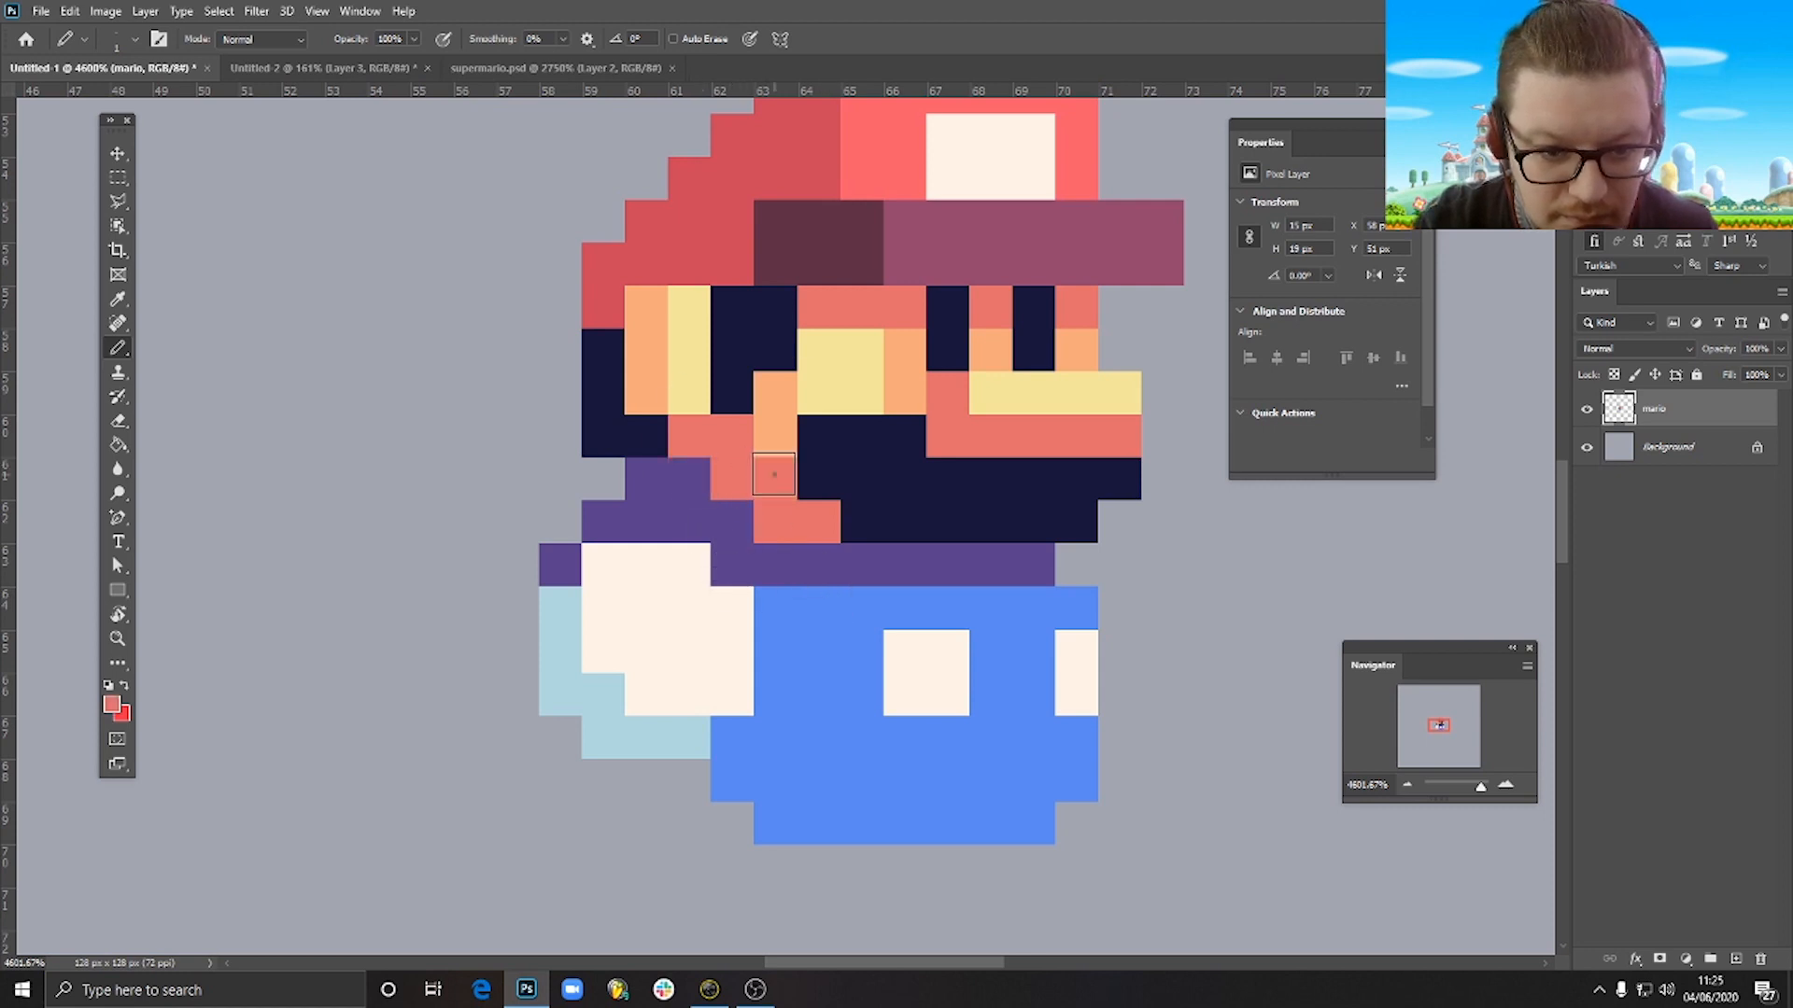
left_click(773, 481)
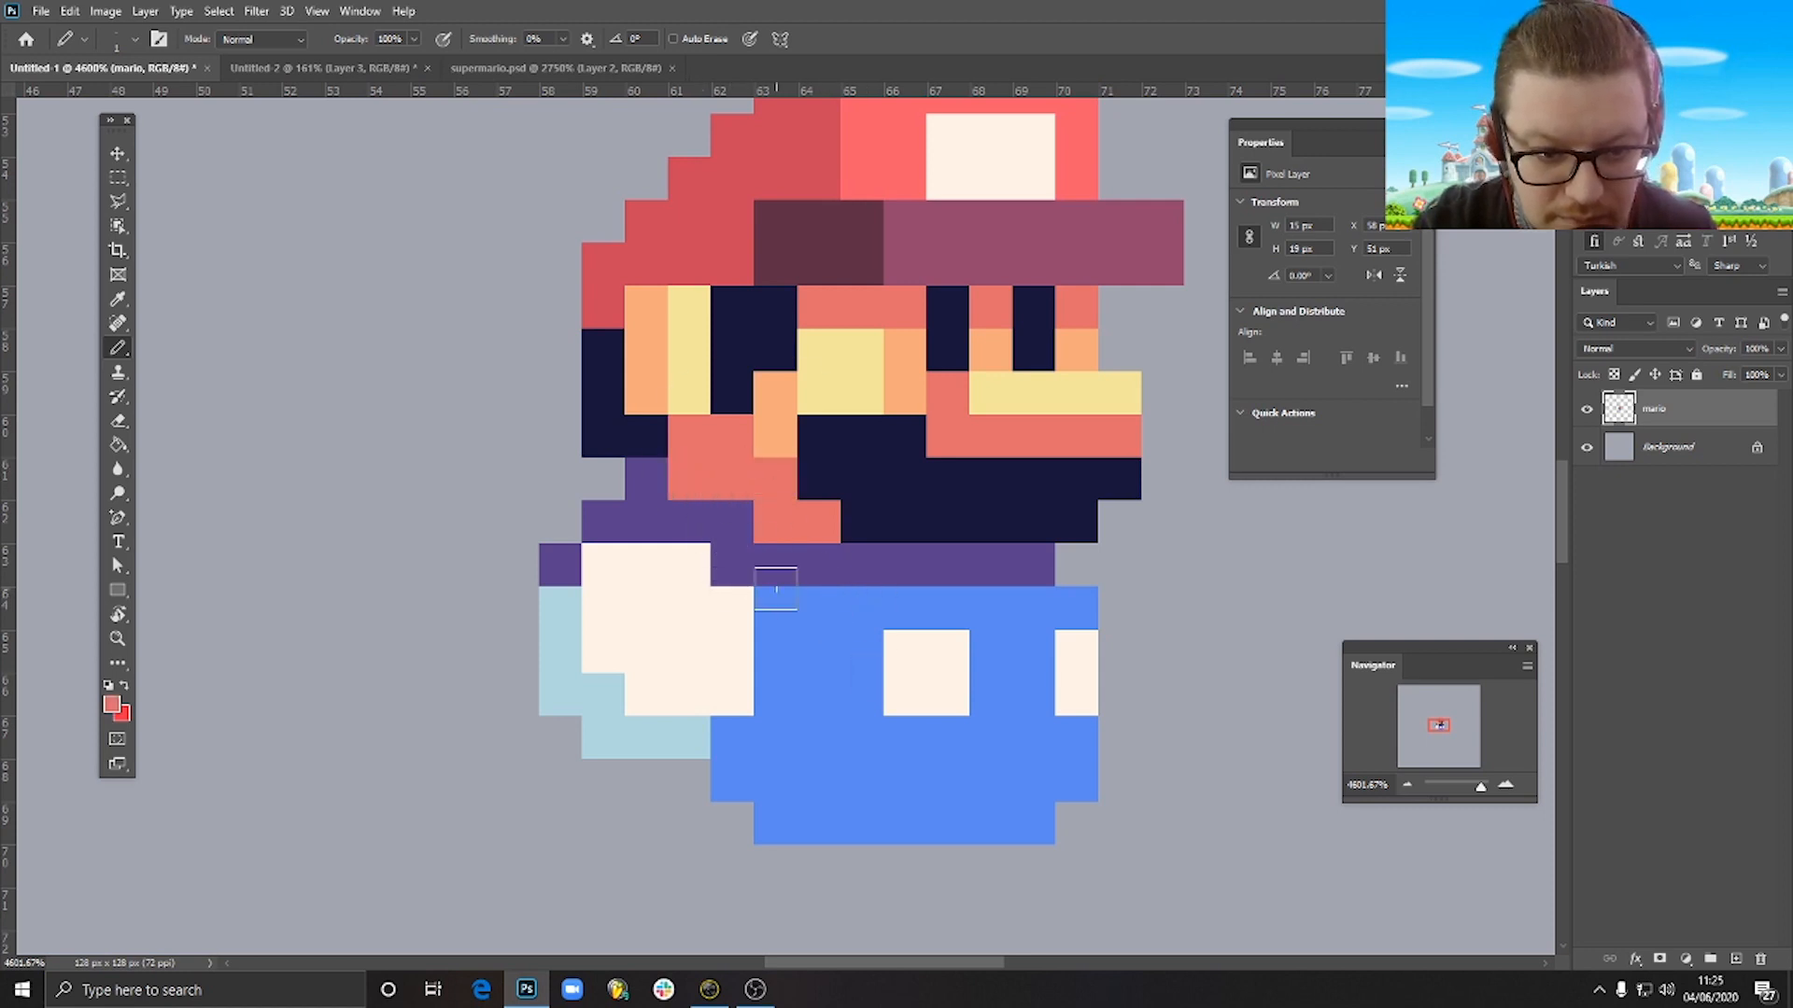
scroll(871, 571, "down", 3)
scroll(871, 571, "down", 2)
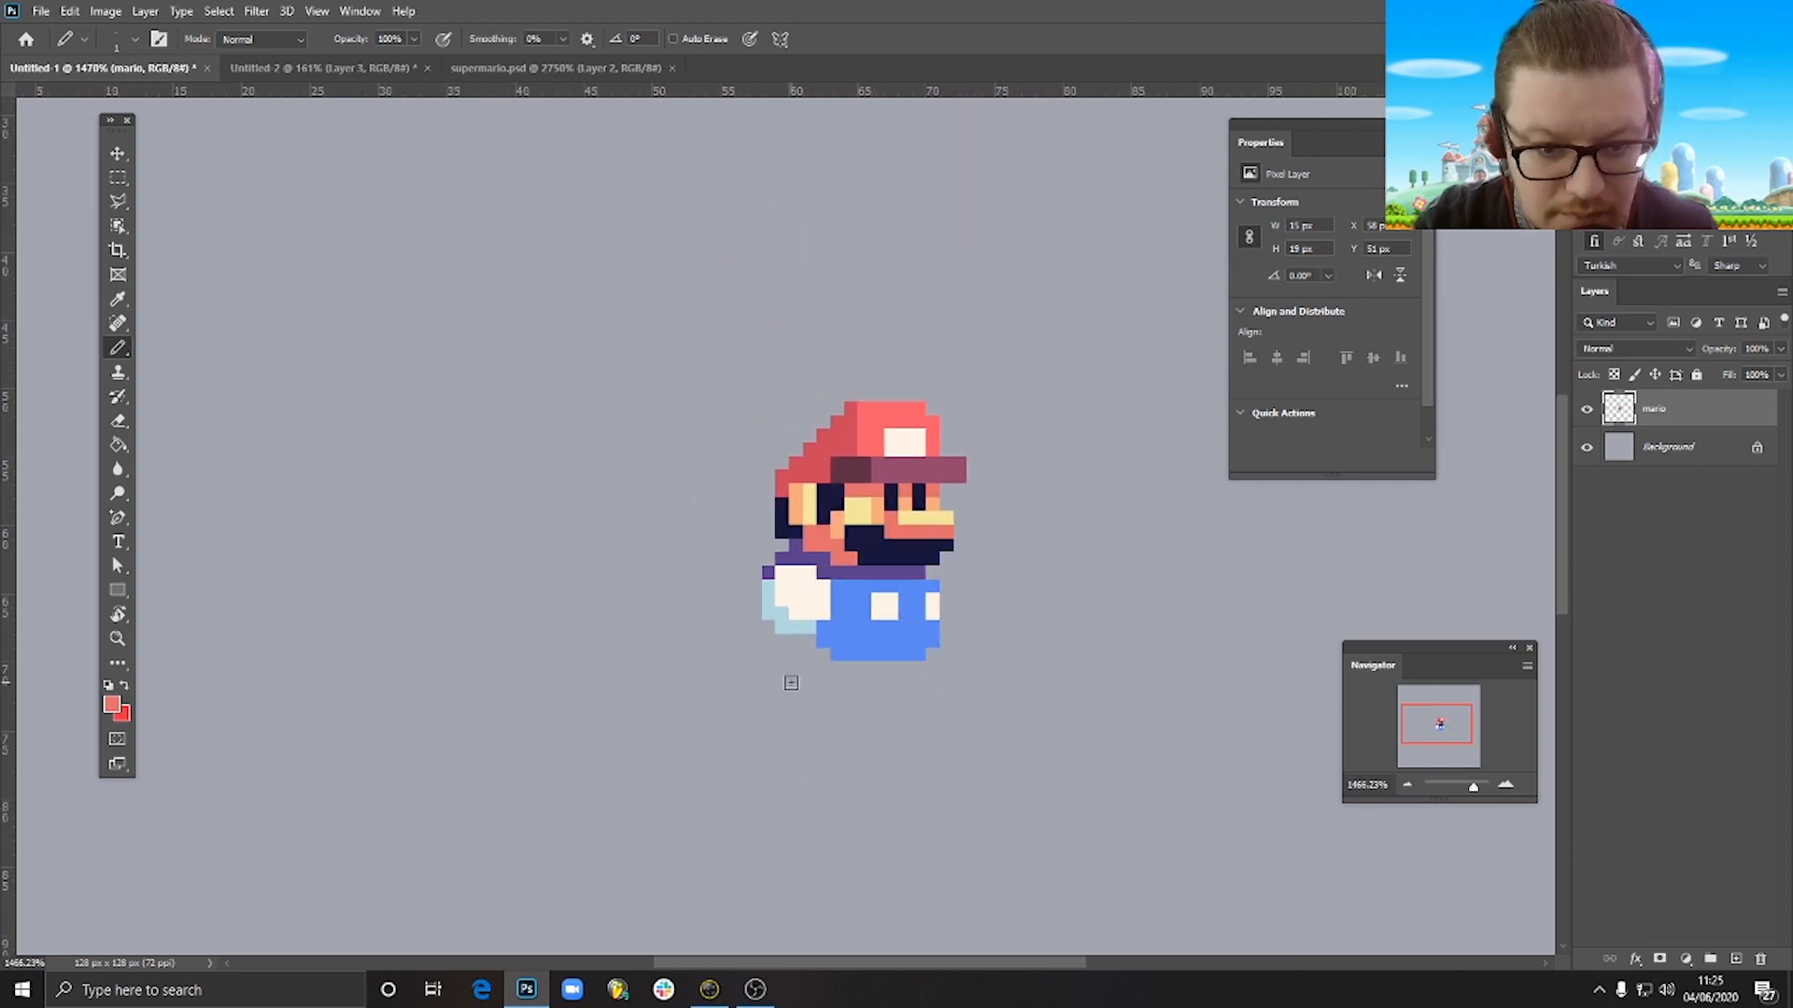
scroll(841, 602, "up", 2)
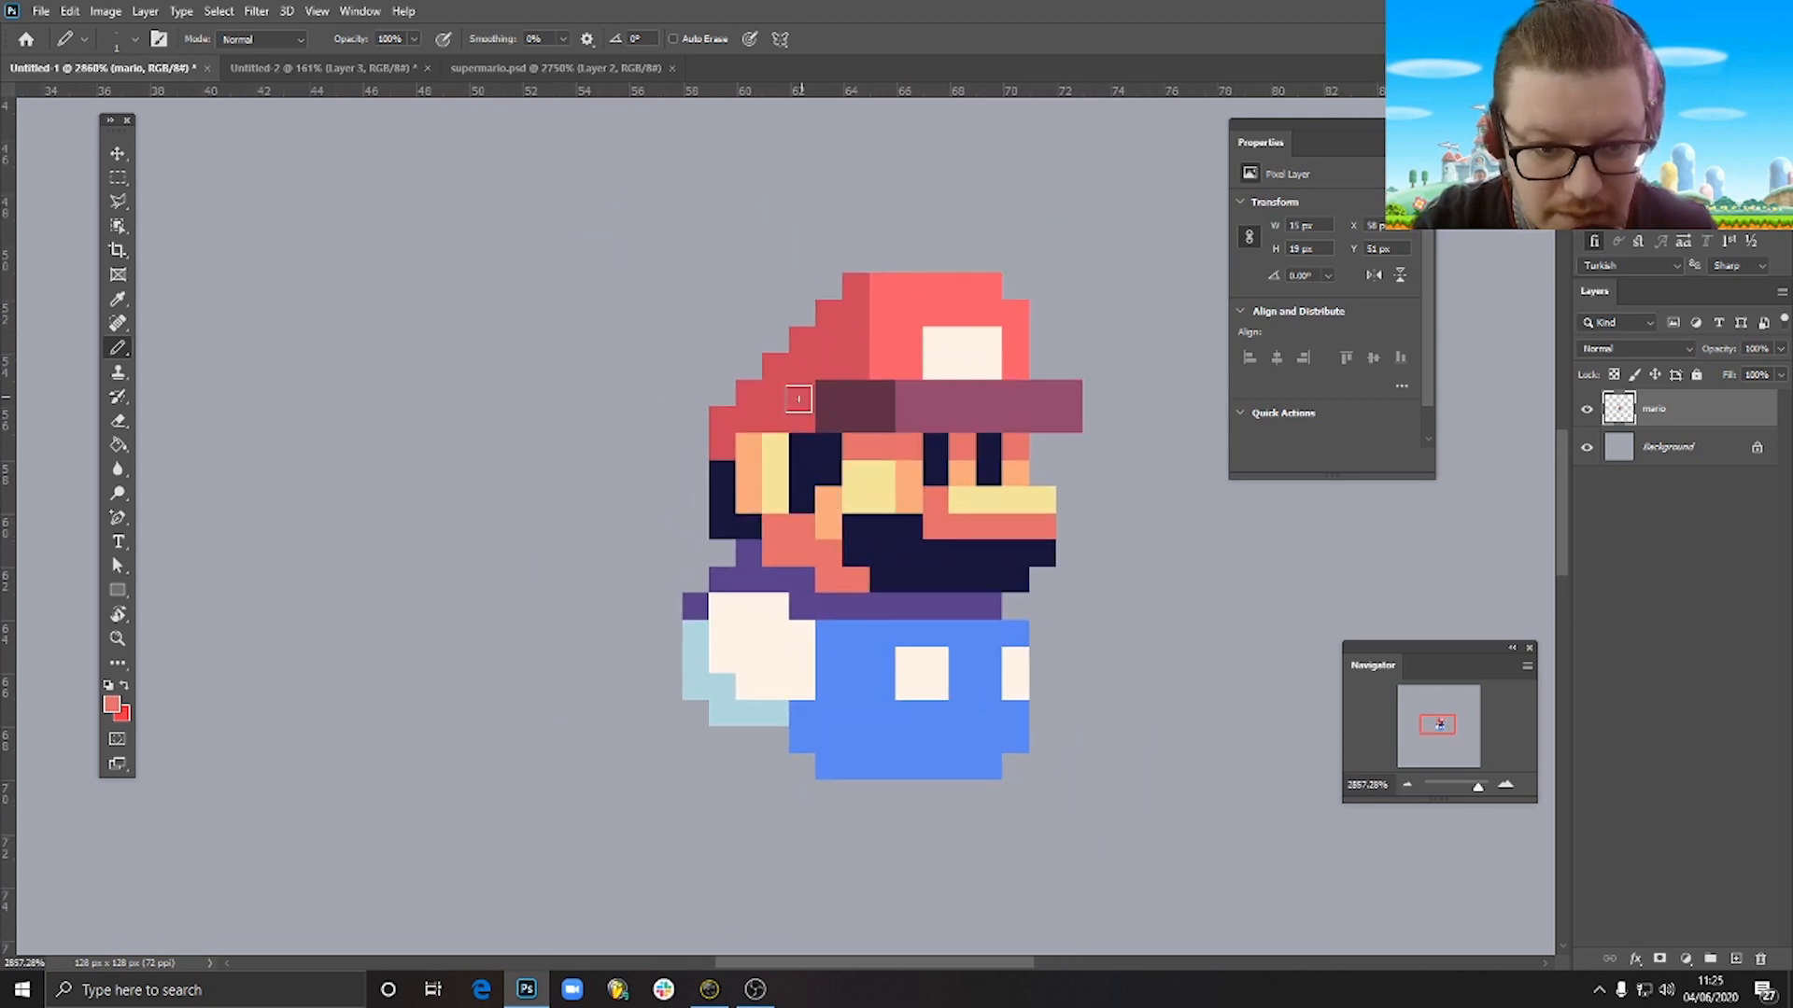
scroll(929, 618, "down", 3)
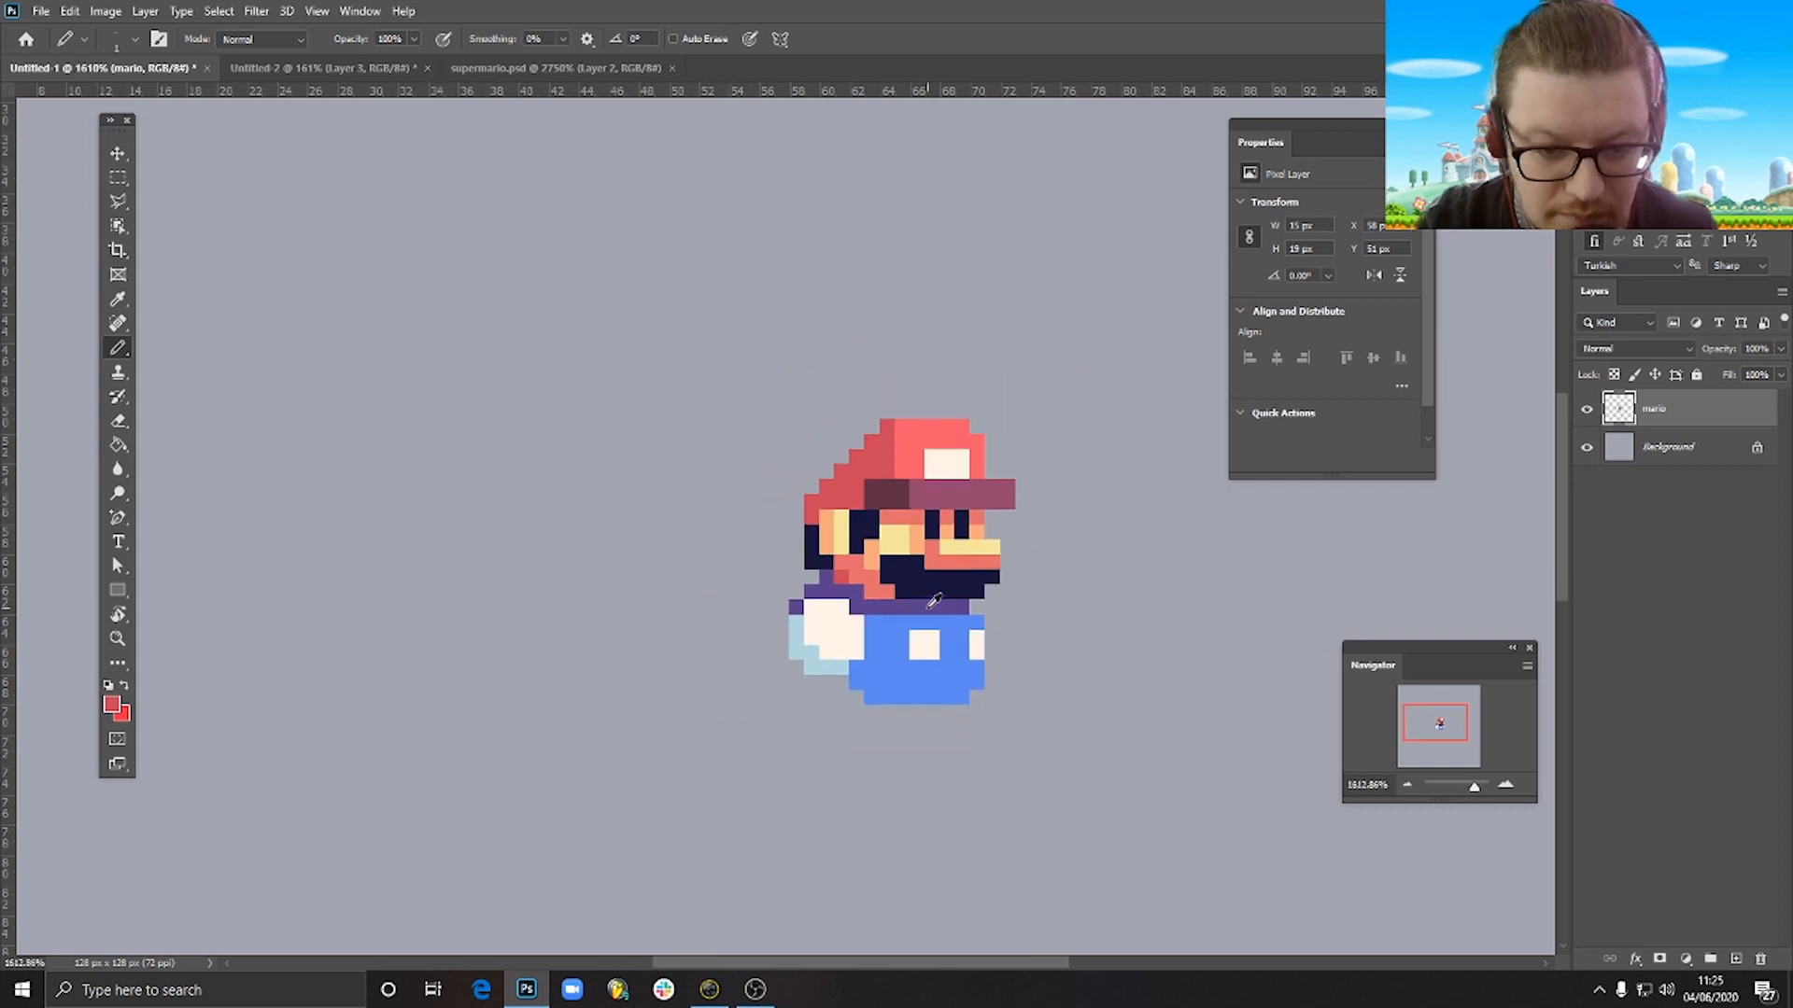
scroll(777, 692, "up", 4)
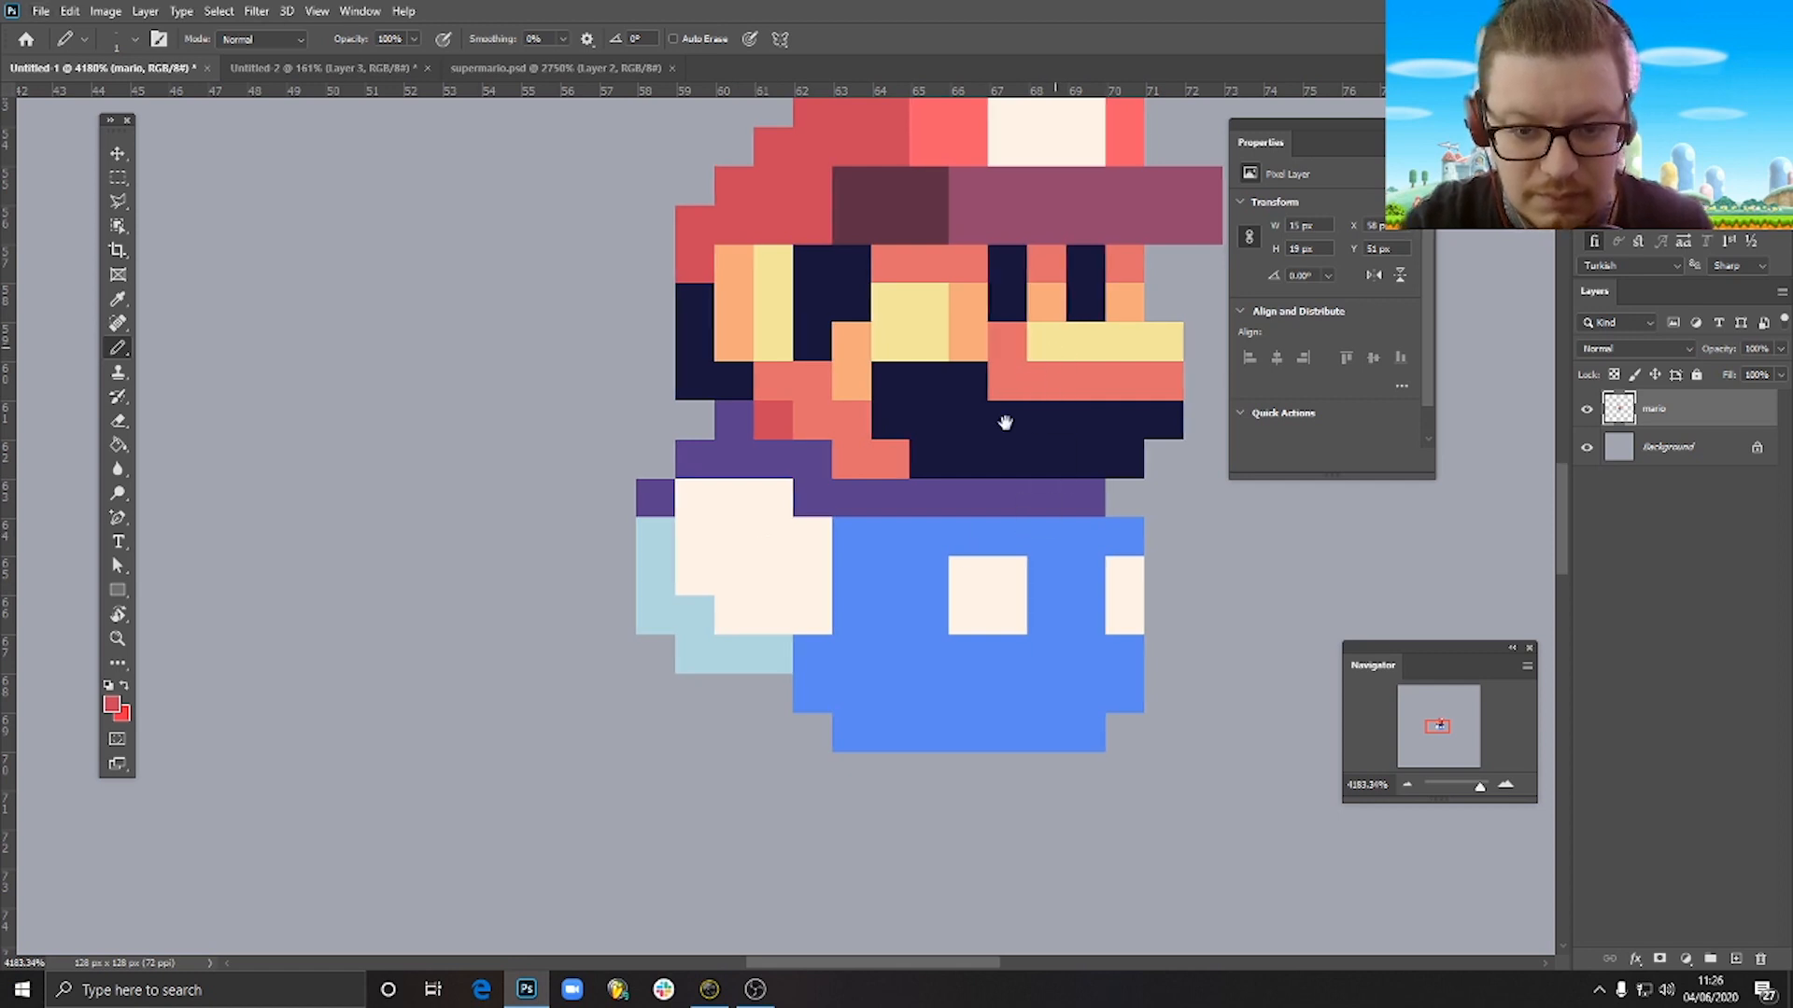
Sample the shirt's purple, choose a more muted dark purple from it, and repaint the whole sleeve and shirt row.
left_click_drag(1004, 416, 901, 497)
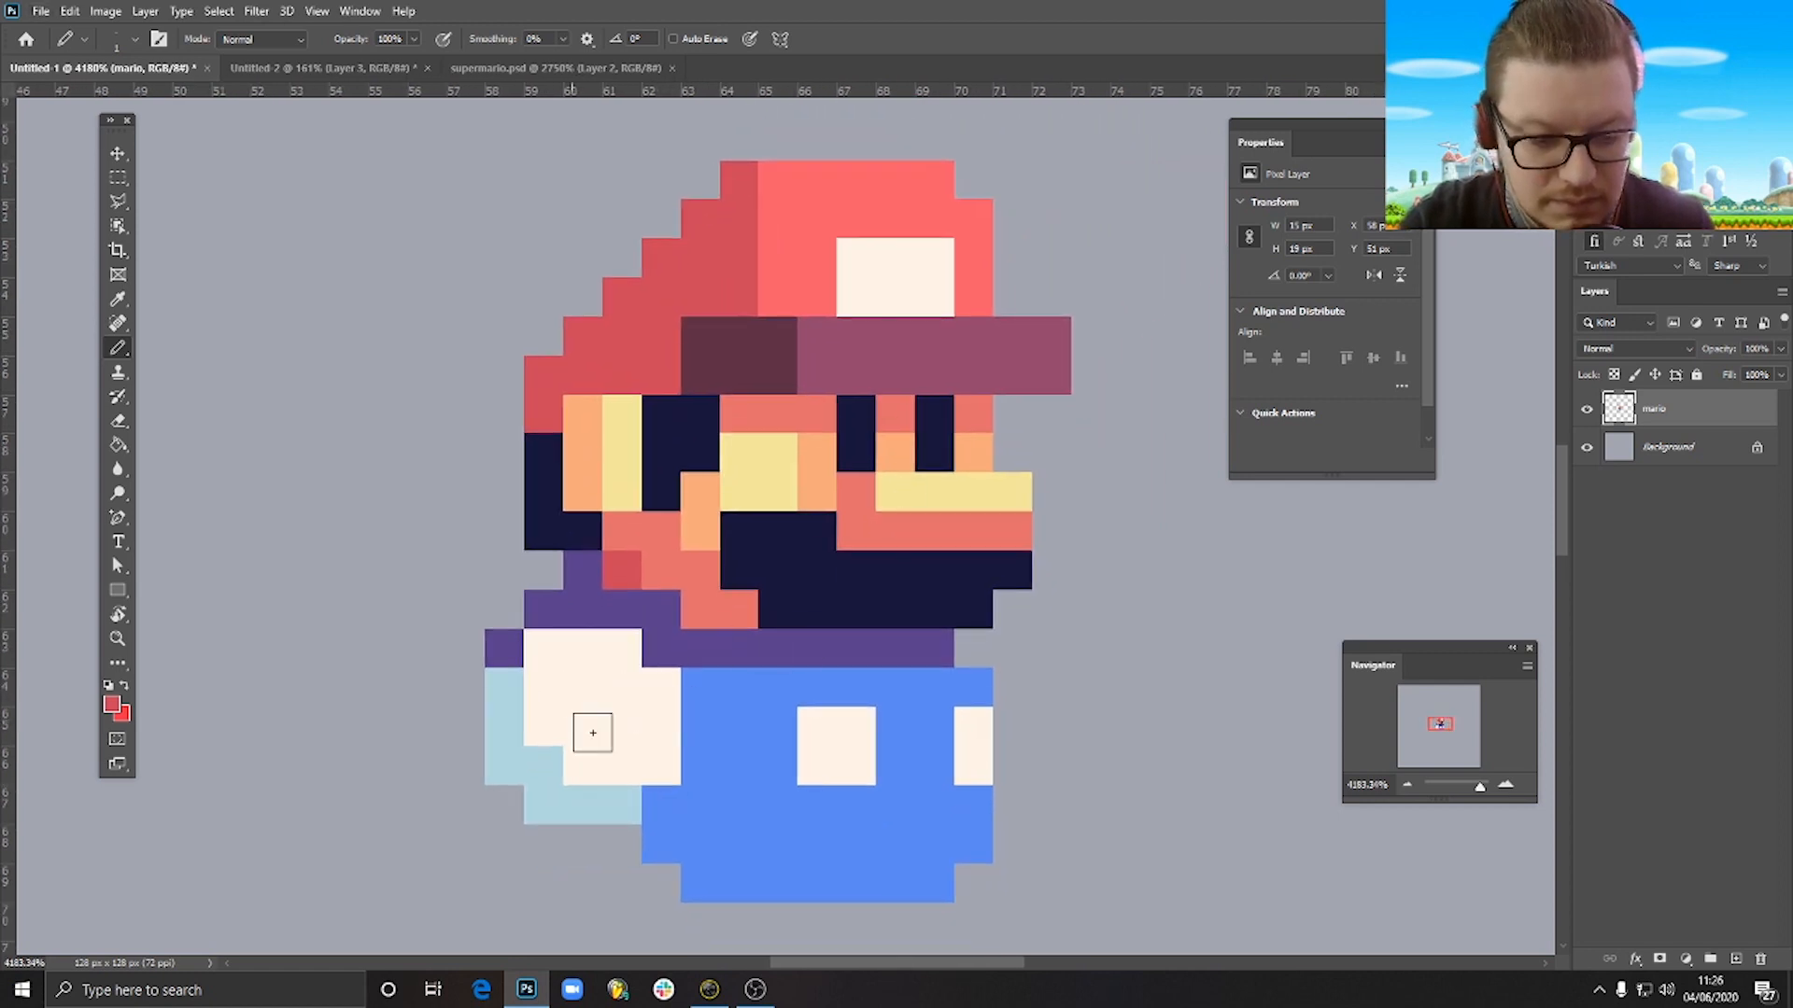
scroll(1032, 528, "down", 5, "alt")
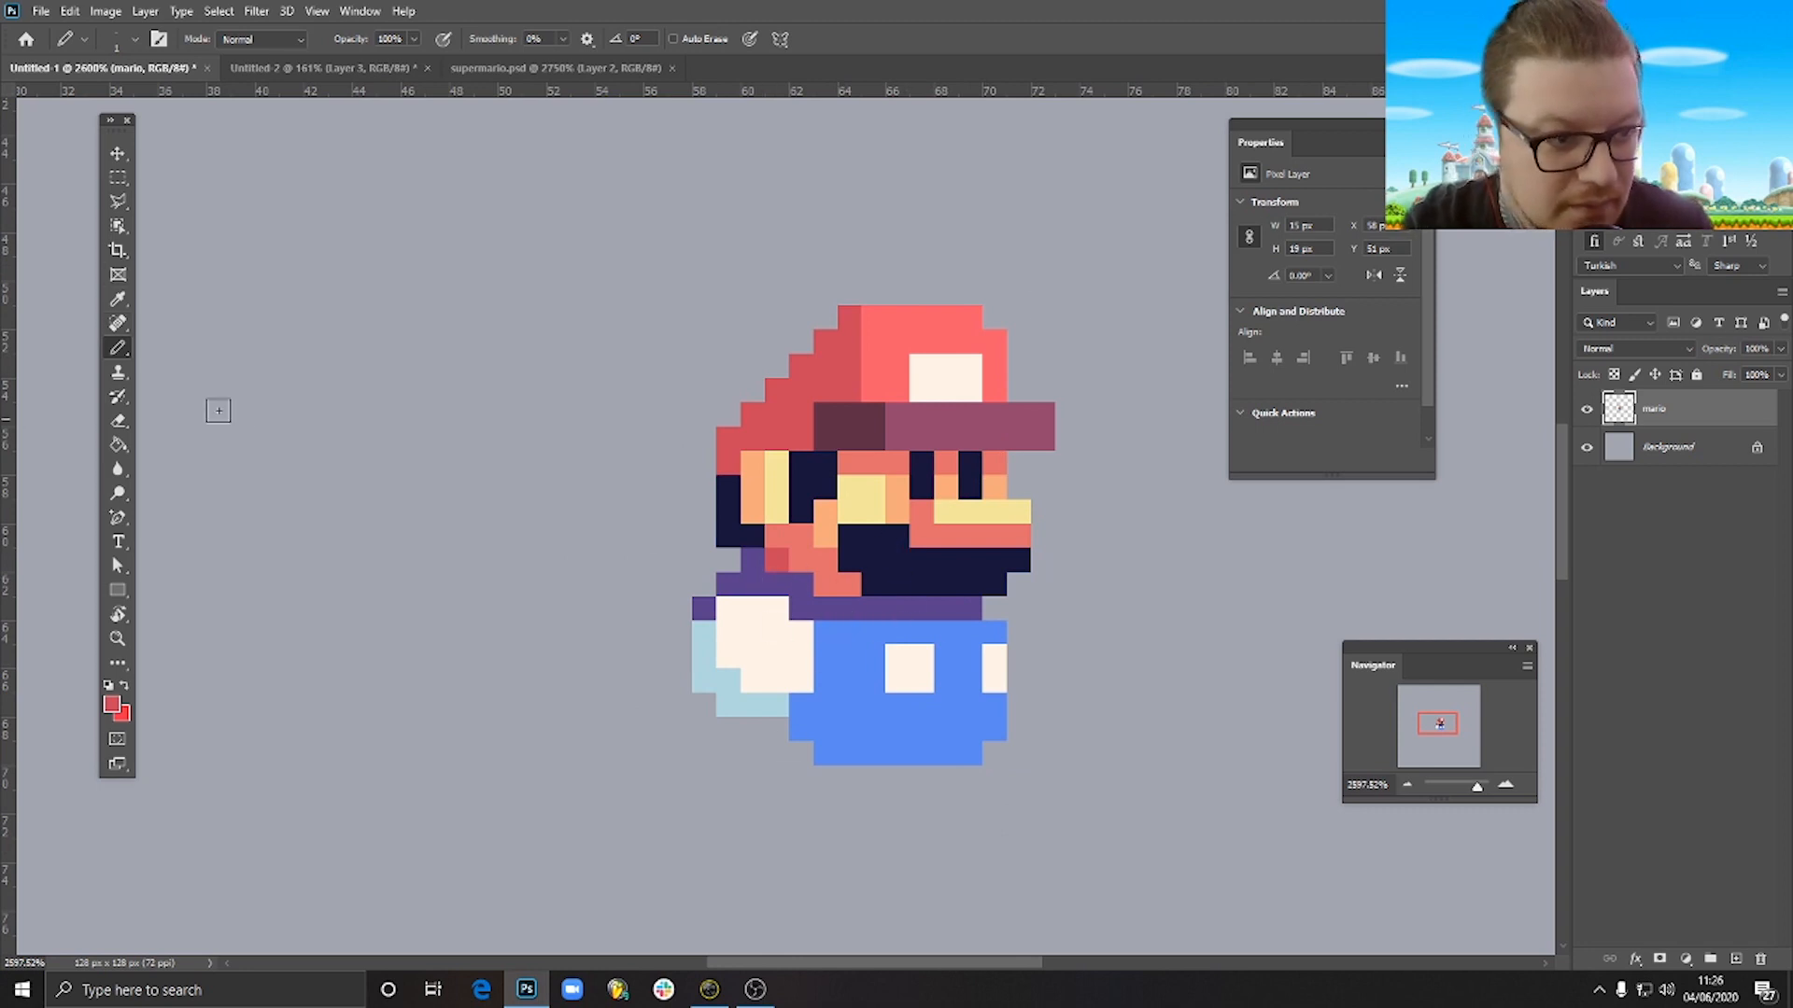
left_click(885, 597, "alt")
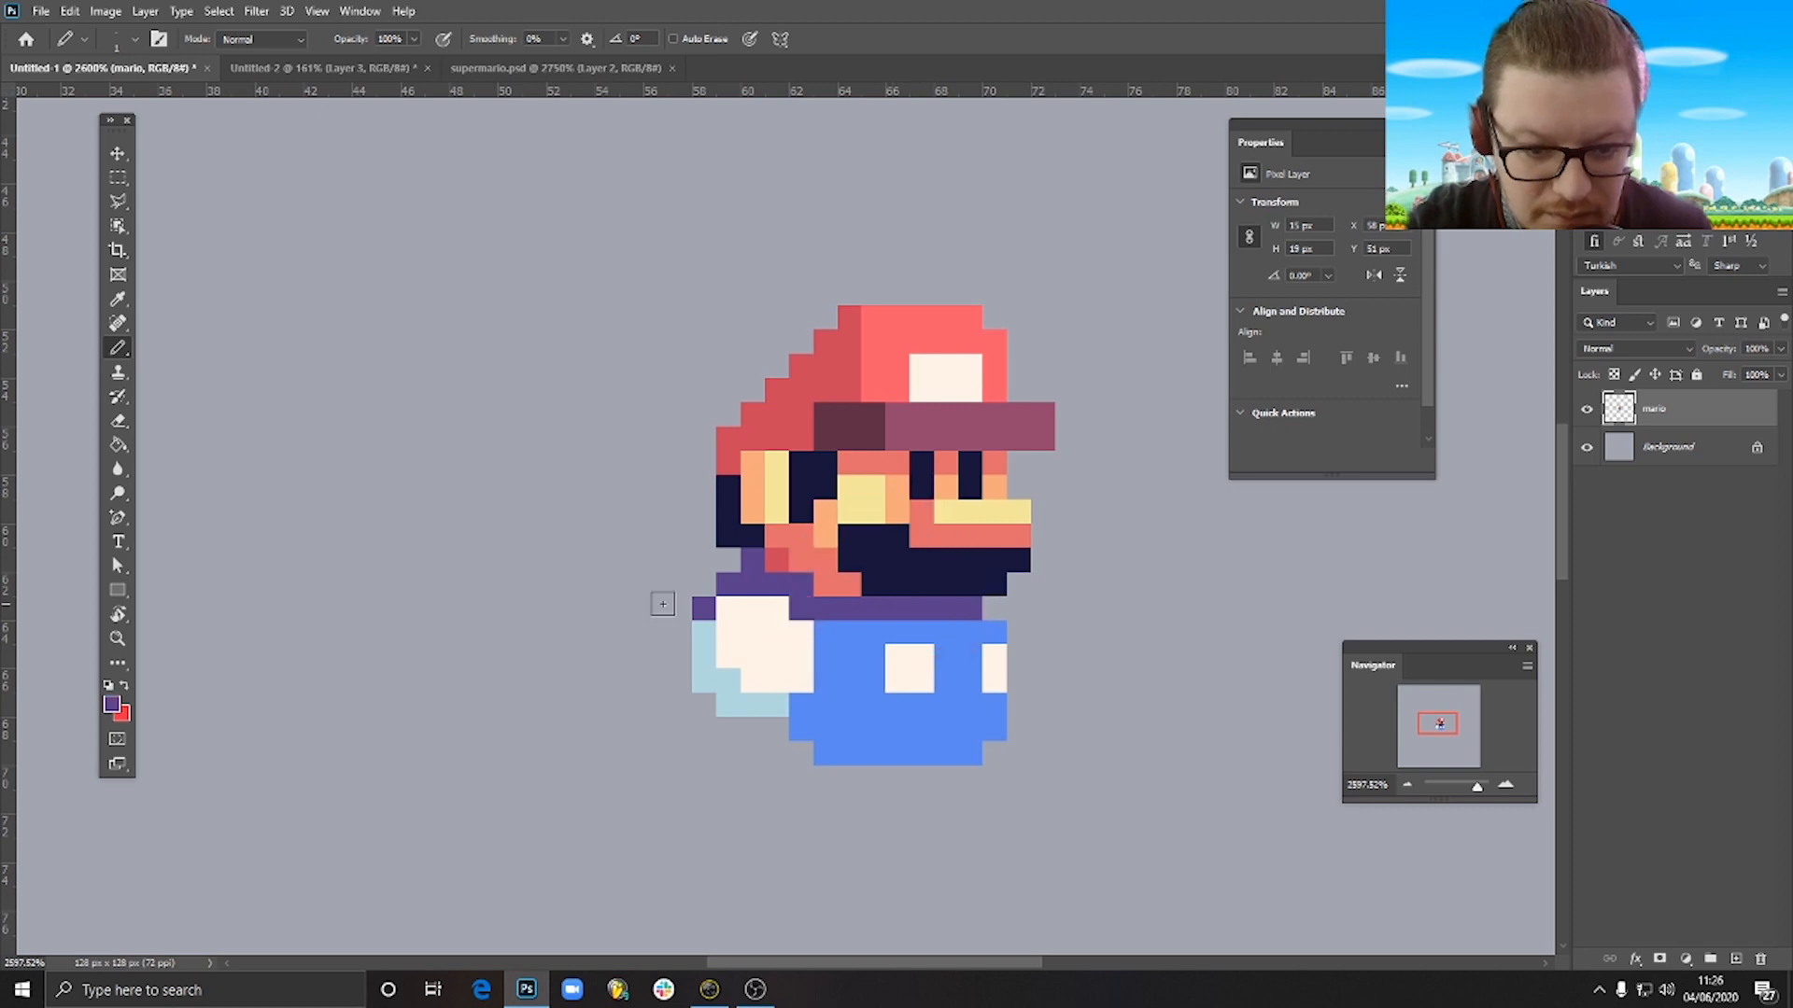
left_click(113, 703)
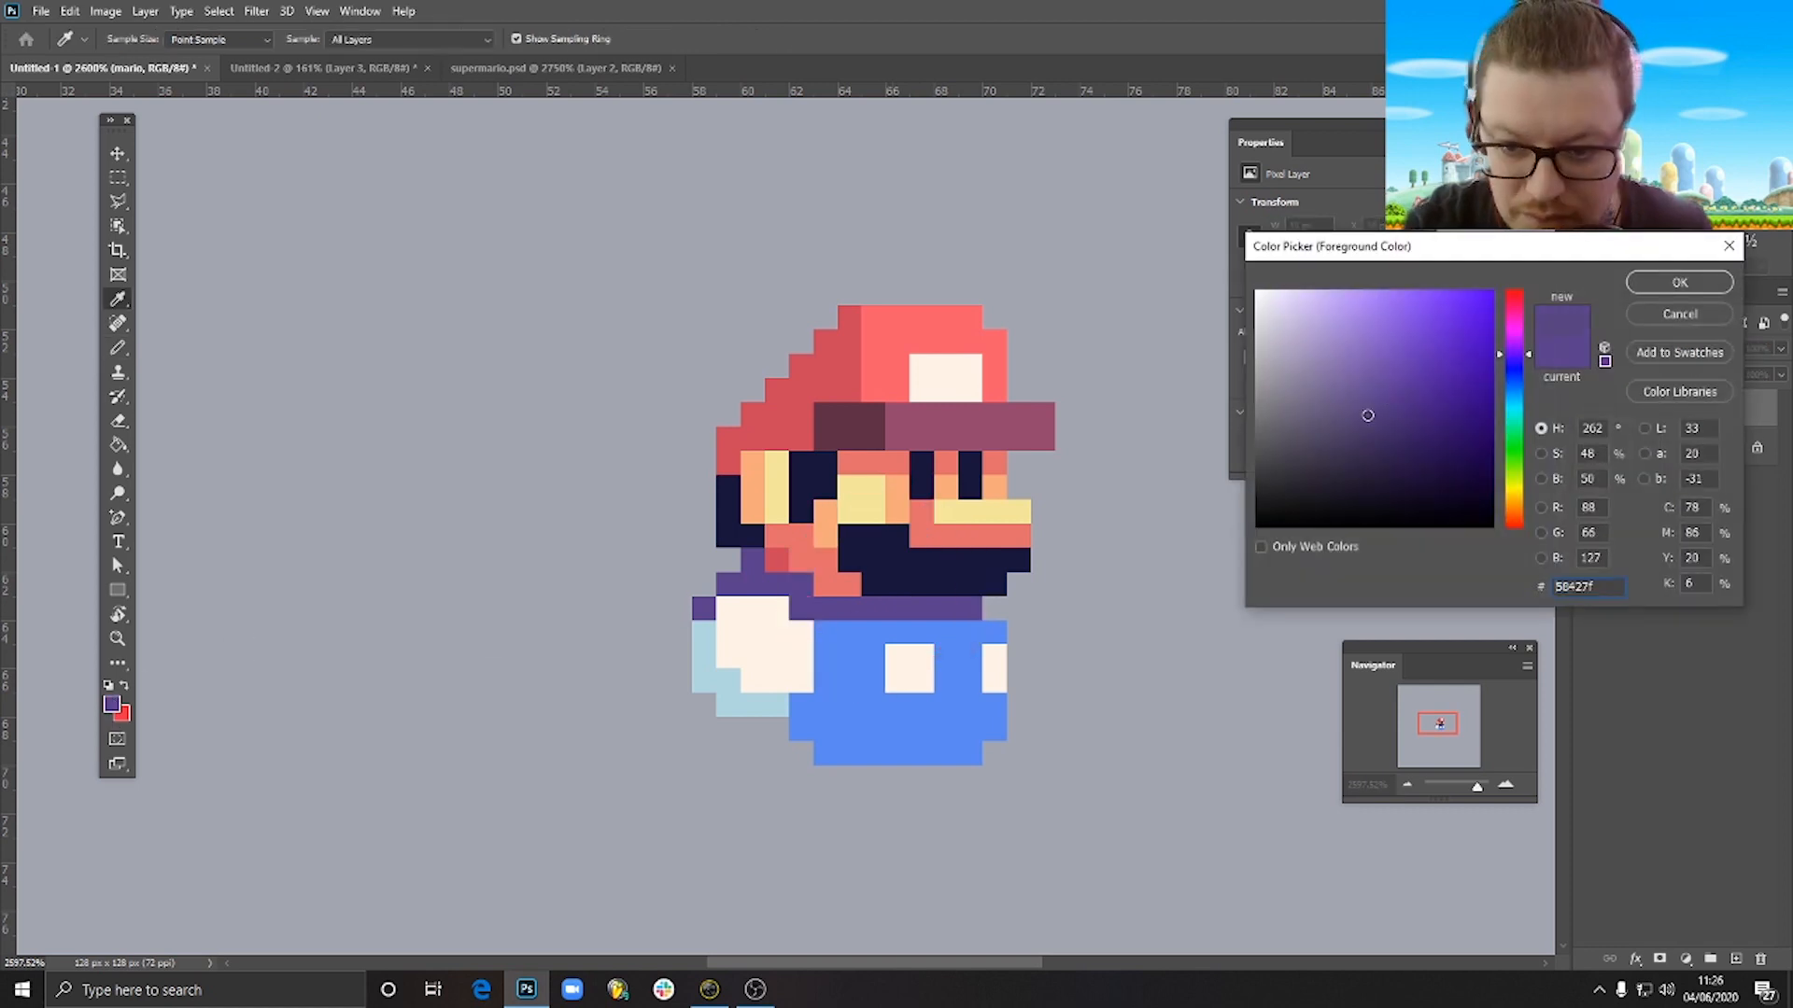
left_click(1650, 288)
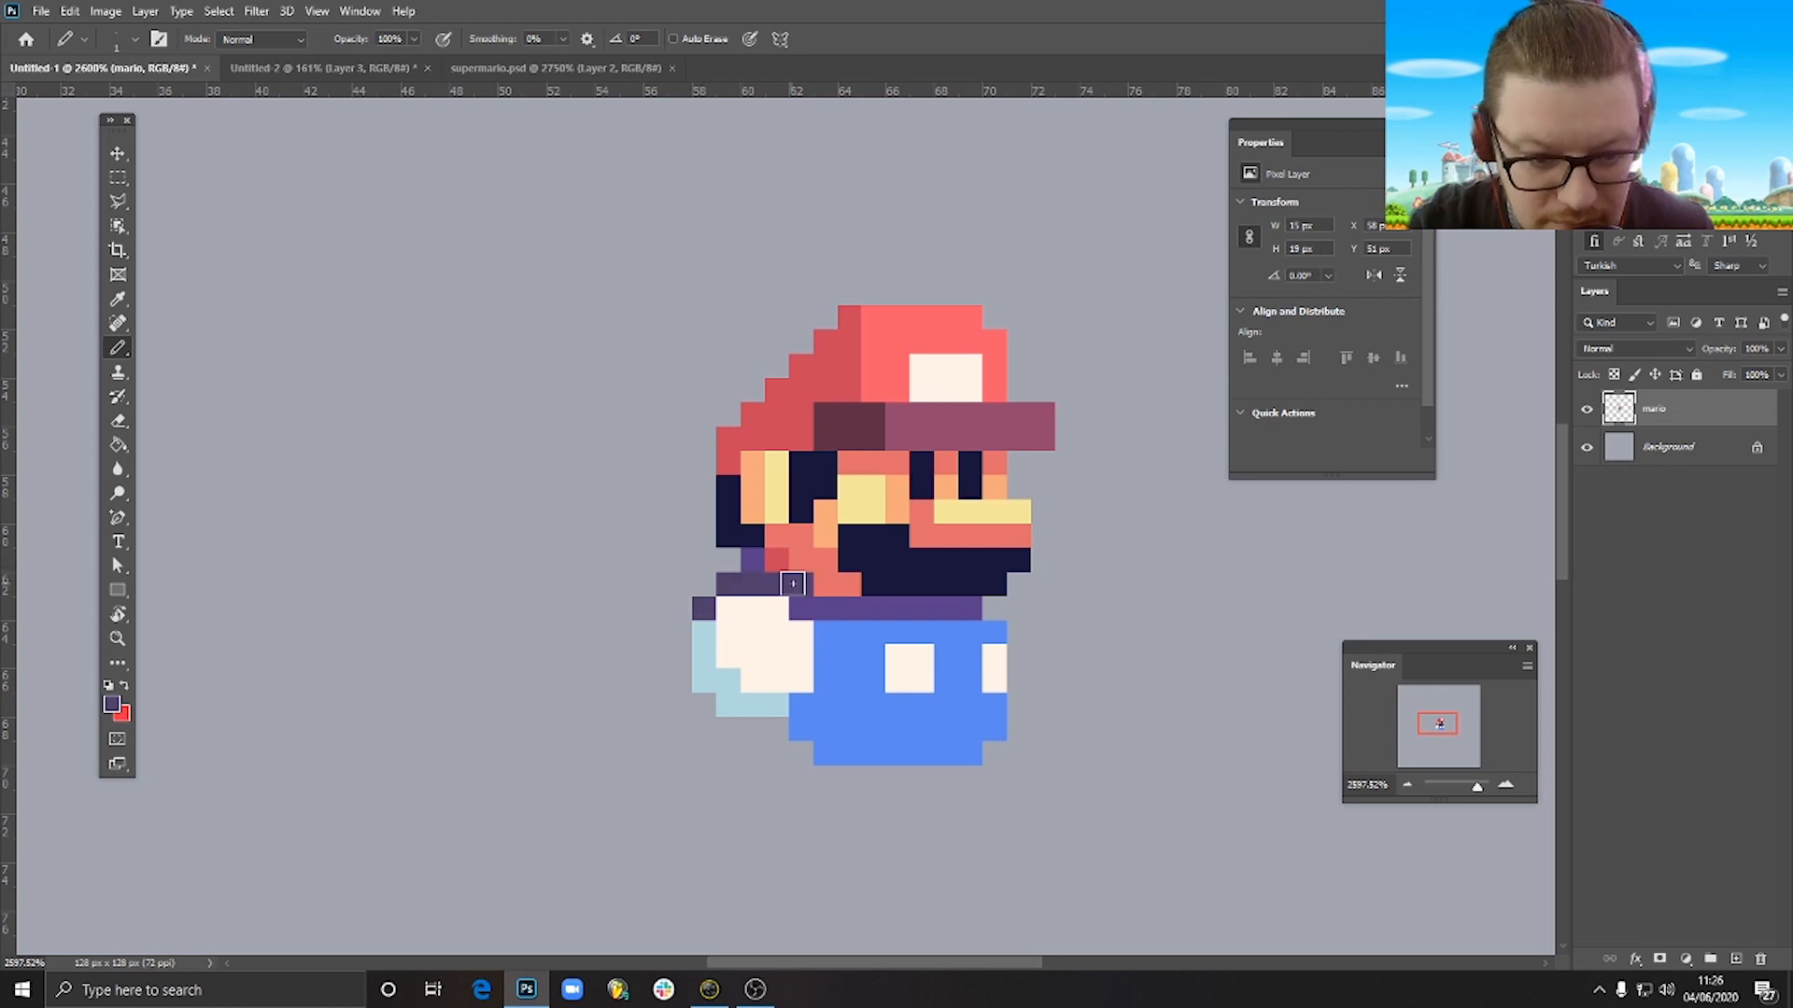
left_click_drag(801, 608, 969, 608)
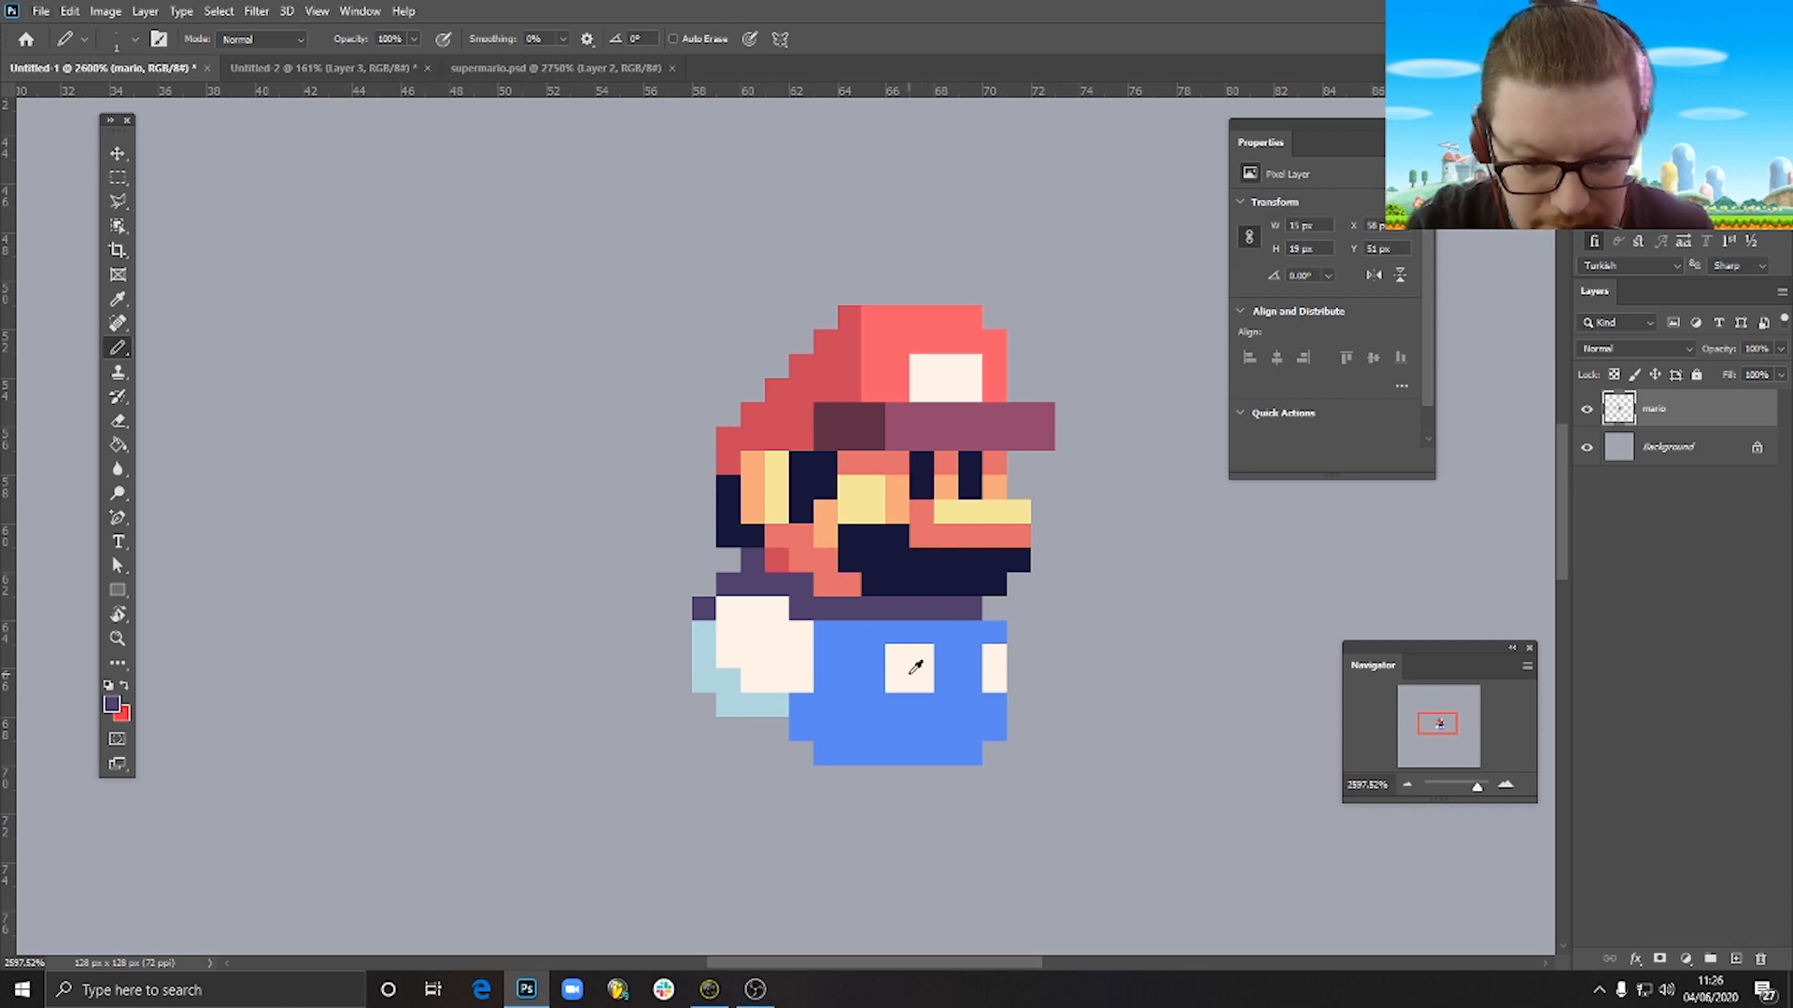
Shift the middle overalls button 1 px backward, filling its former front column with the overalls' blue.
mouse_move(876, 658)
left_mouse_down()
mouse_move(877, 683)
mouse_move(920, 684)
left_mouse_up()
left_click(894, 702, "alt")
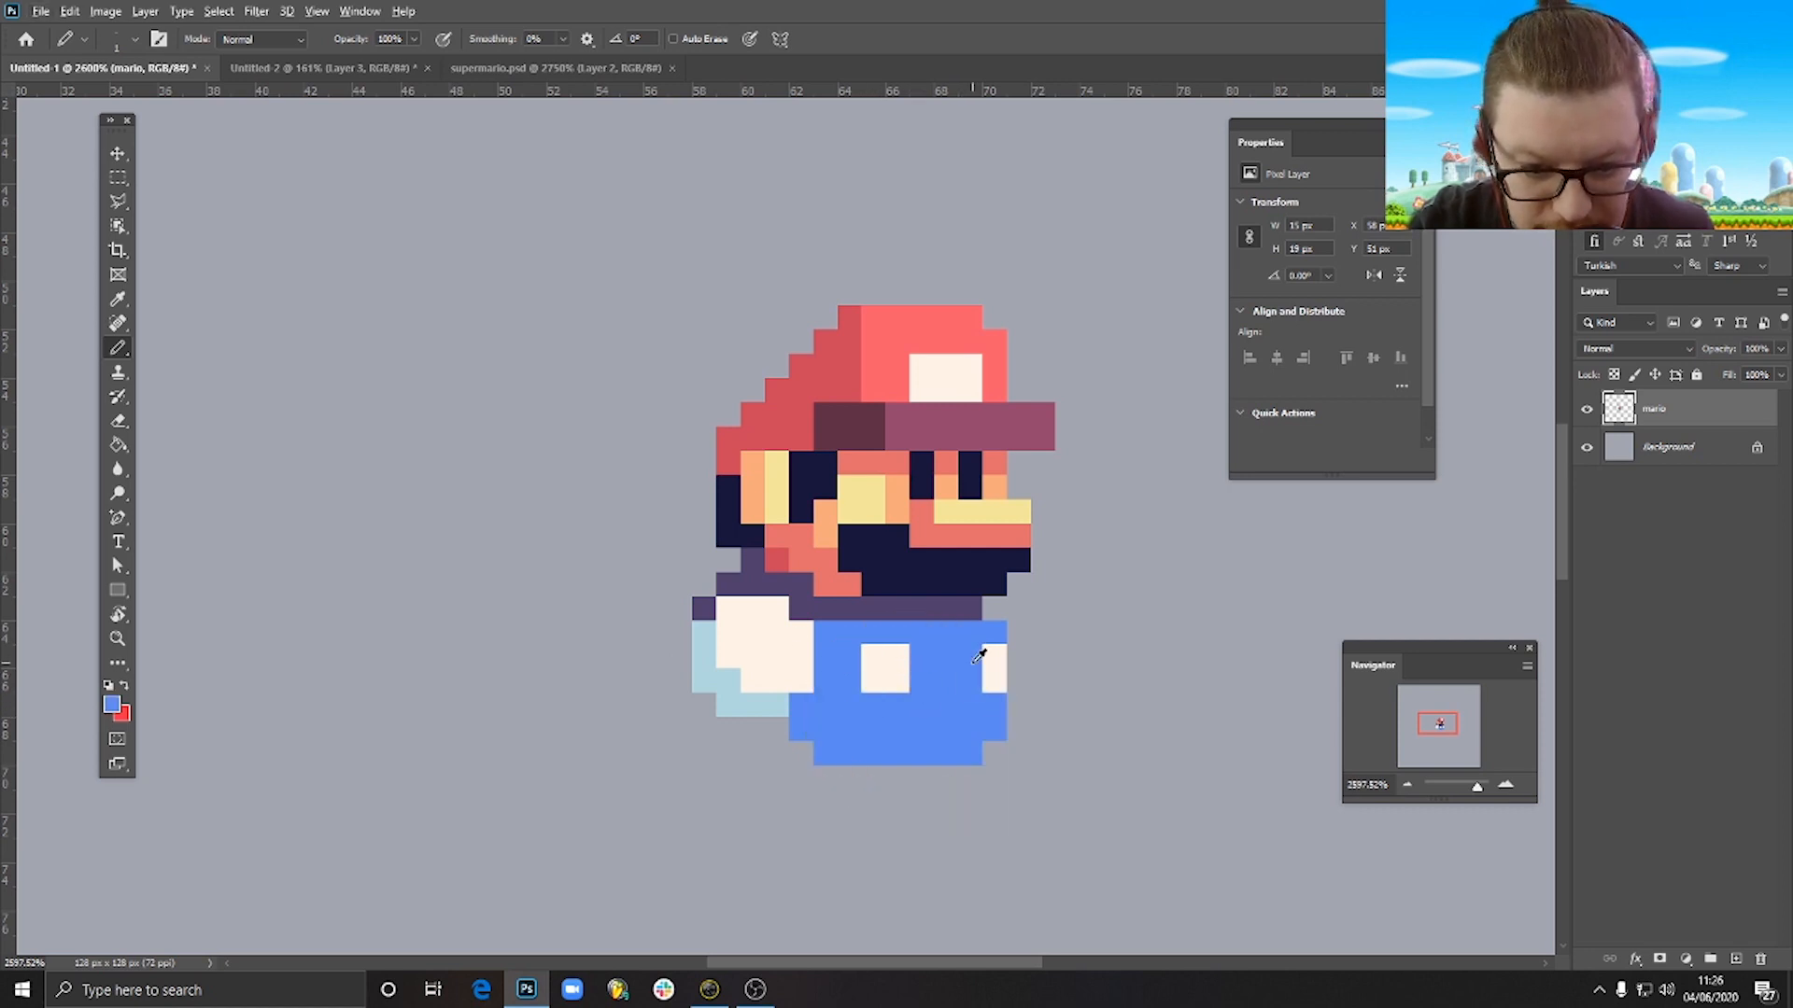
left_click(984, 662, "alt")
left_click(885, 632, "alt")
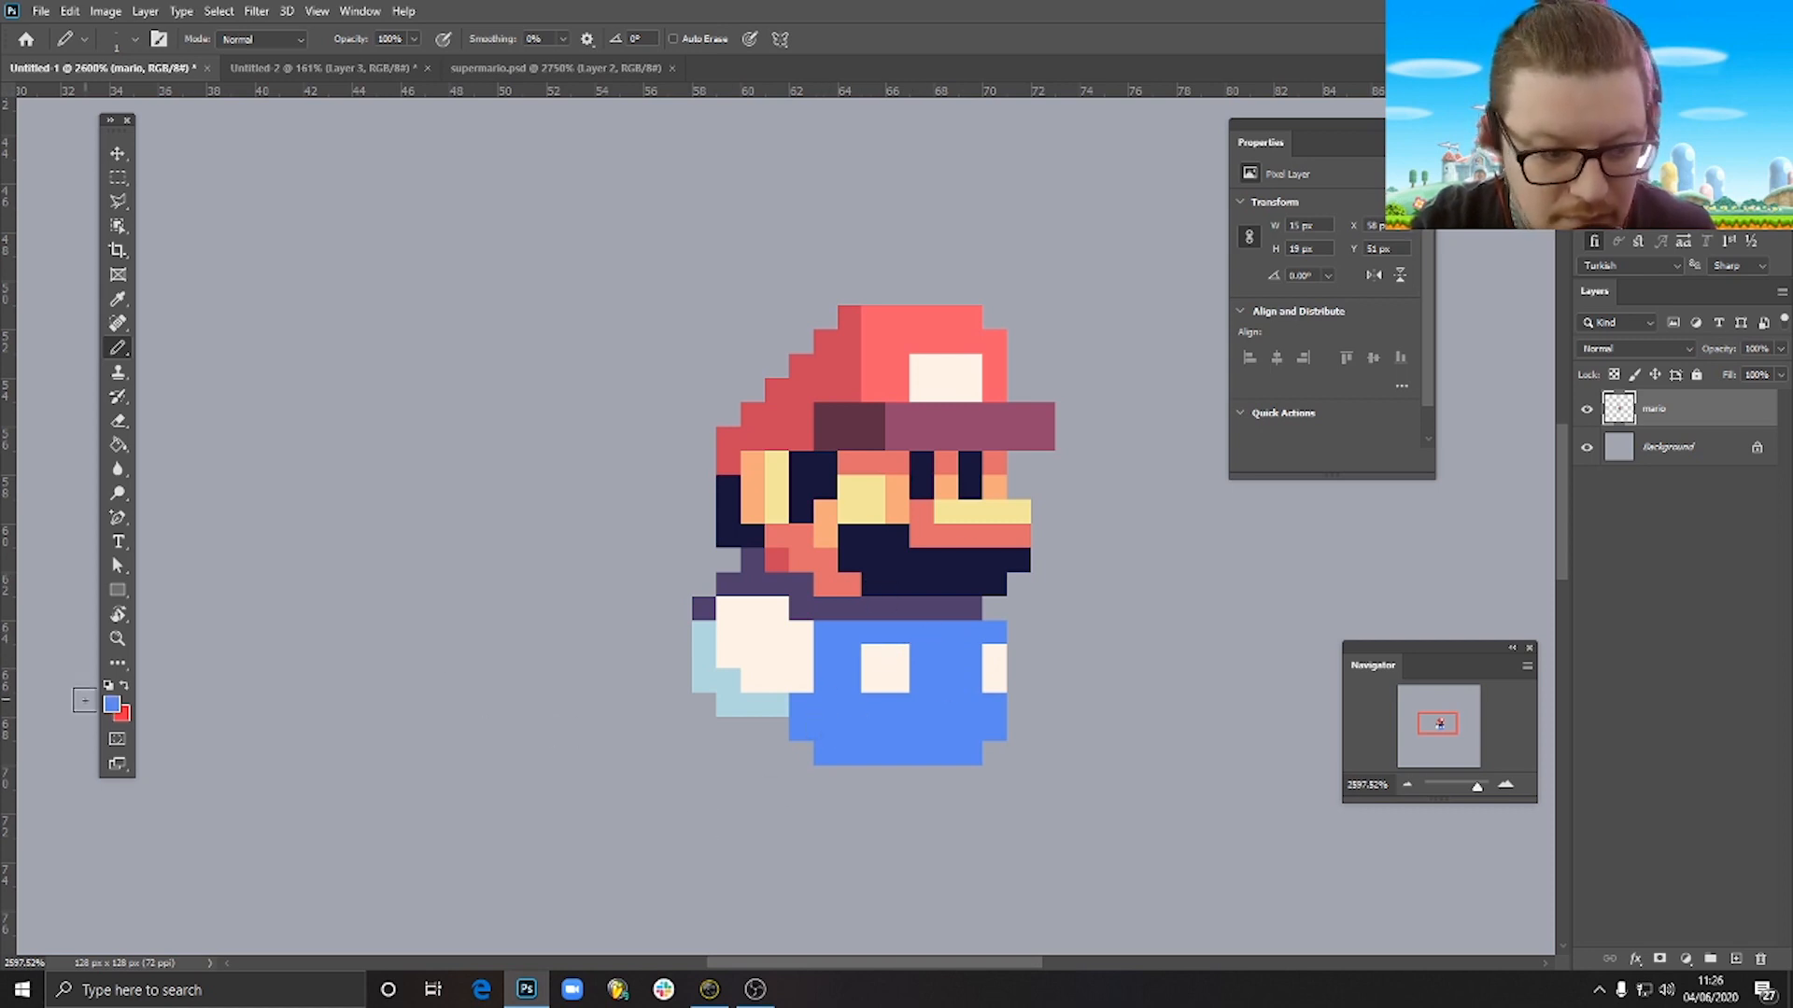
Mix a soft violet, shade the overalls' bottom row and lower corners, and paint a 2 px rear and 1 px front strap across the shirt row.
left_click(112, 705)
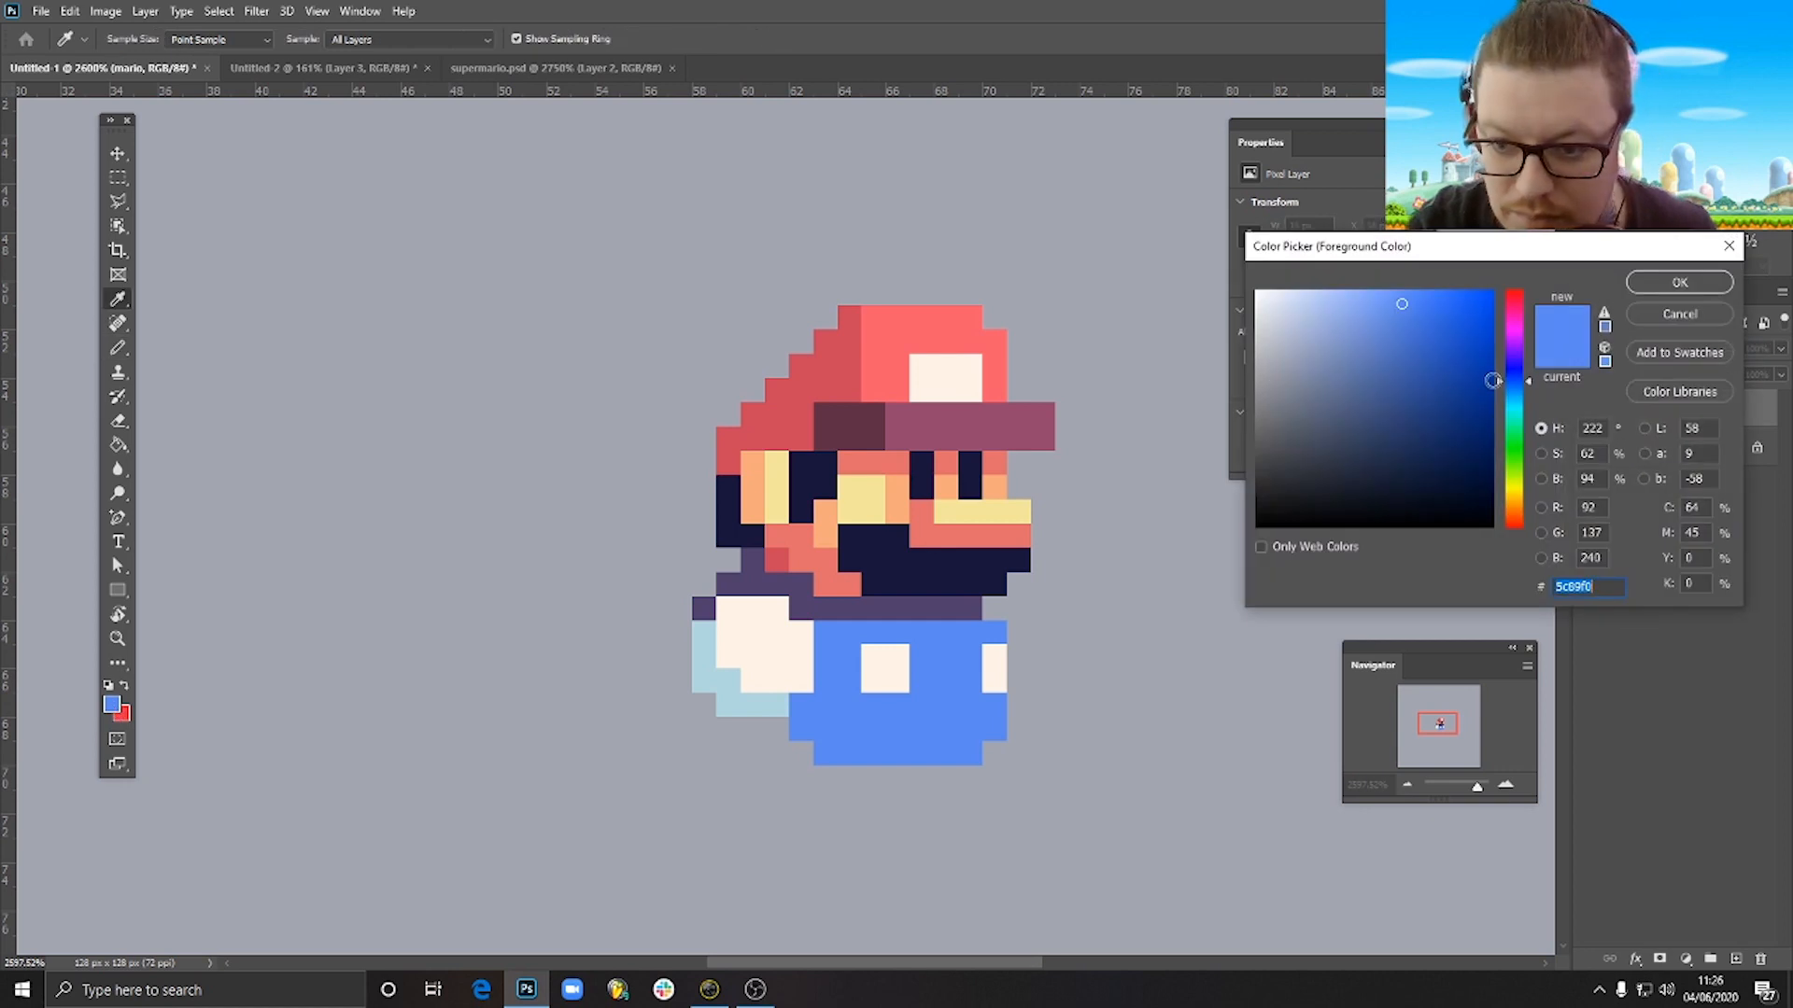
left_click_drag(1520, 380, 1527, 358)
mouse_move(1372, 333)
left_mouse_down()
mouse_move(1378, 364)
mouse_move(1370, 346)
left_mouse_up()
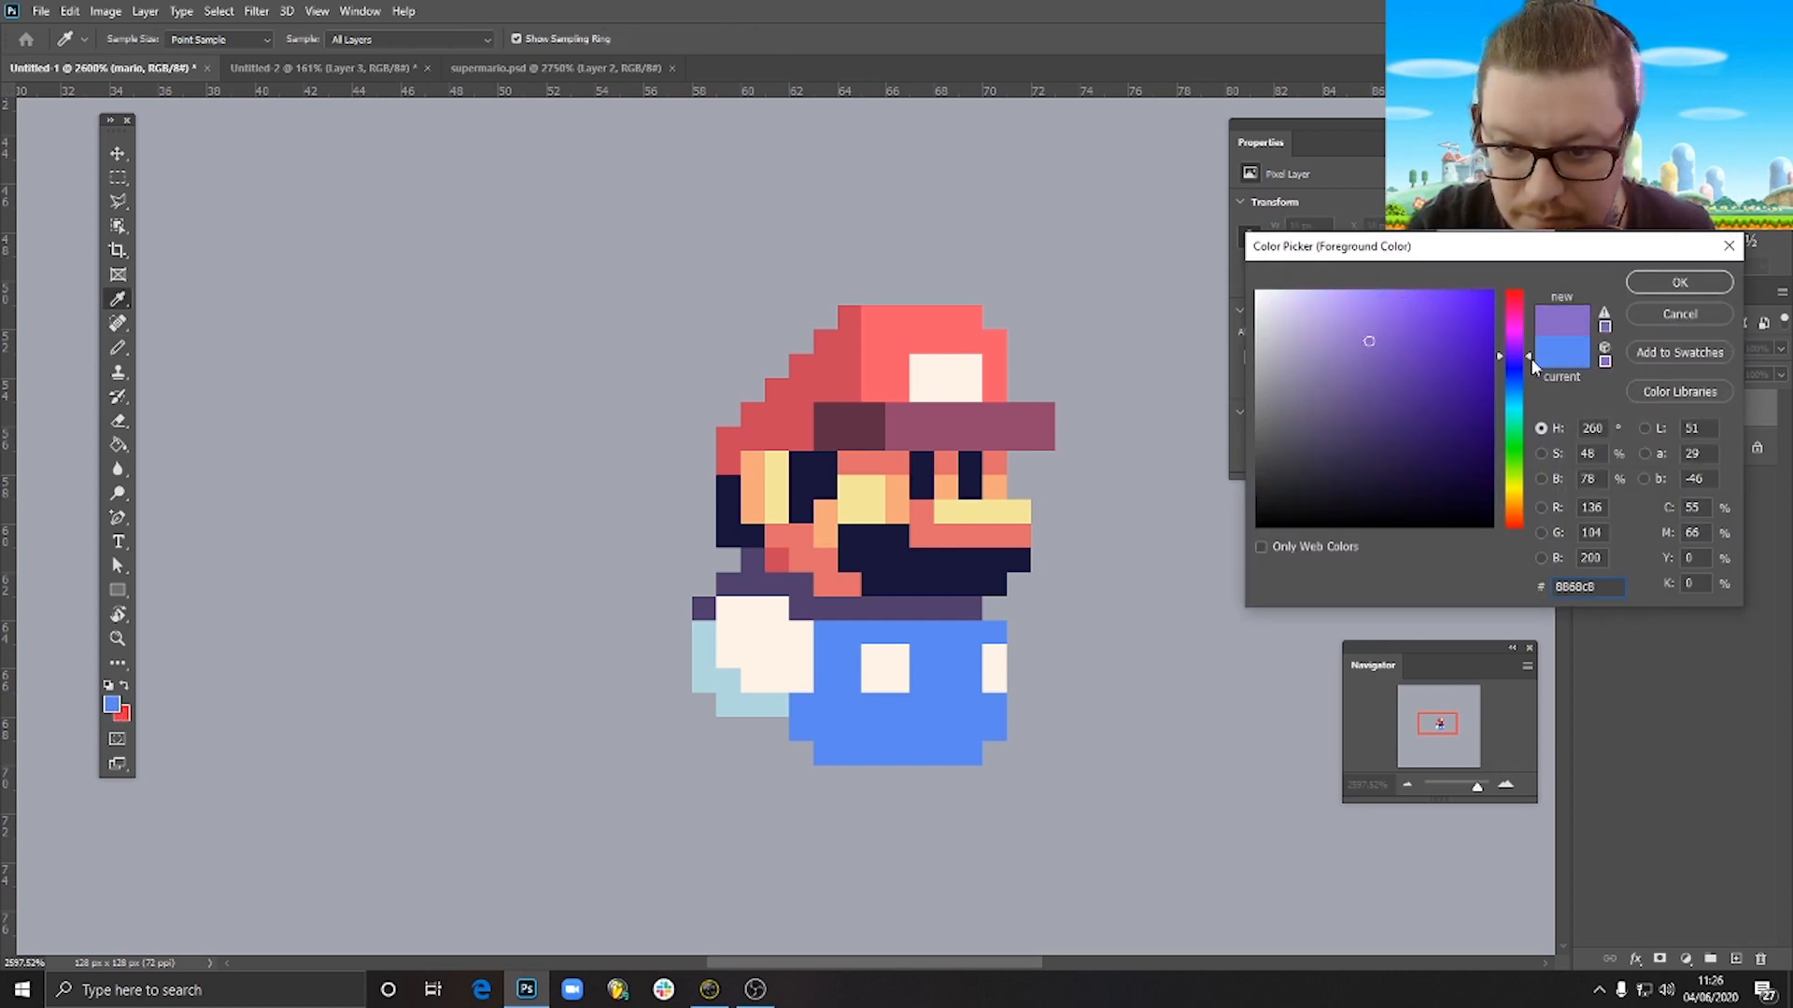
left_click(1655, 283)
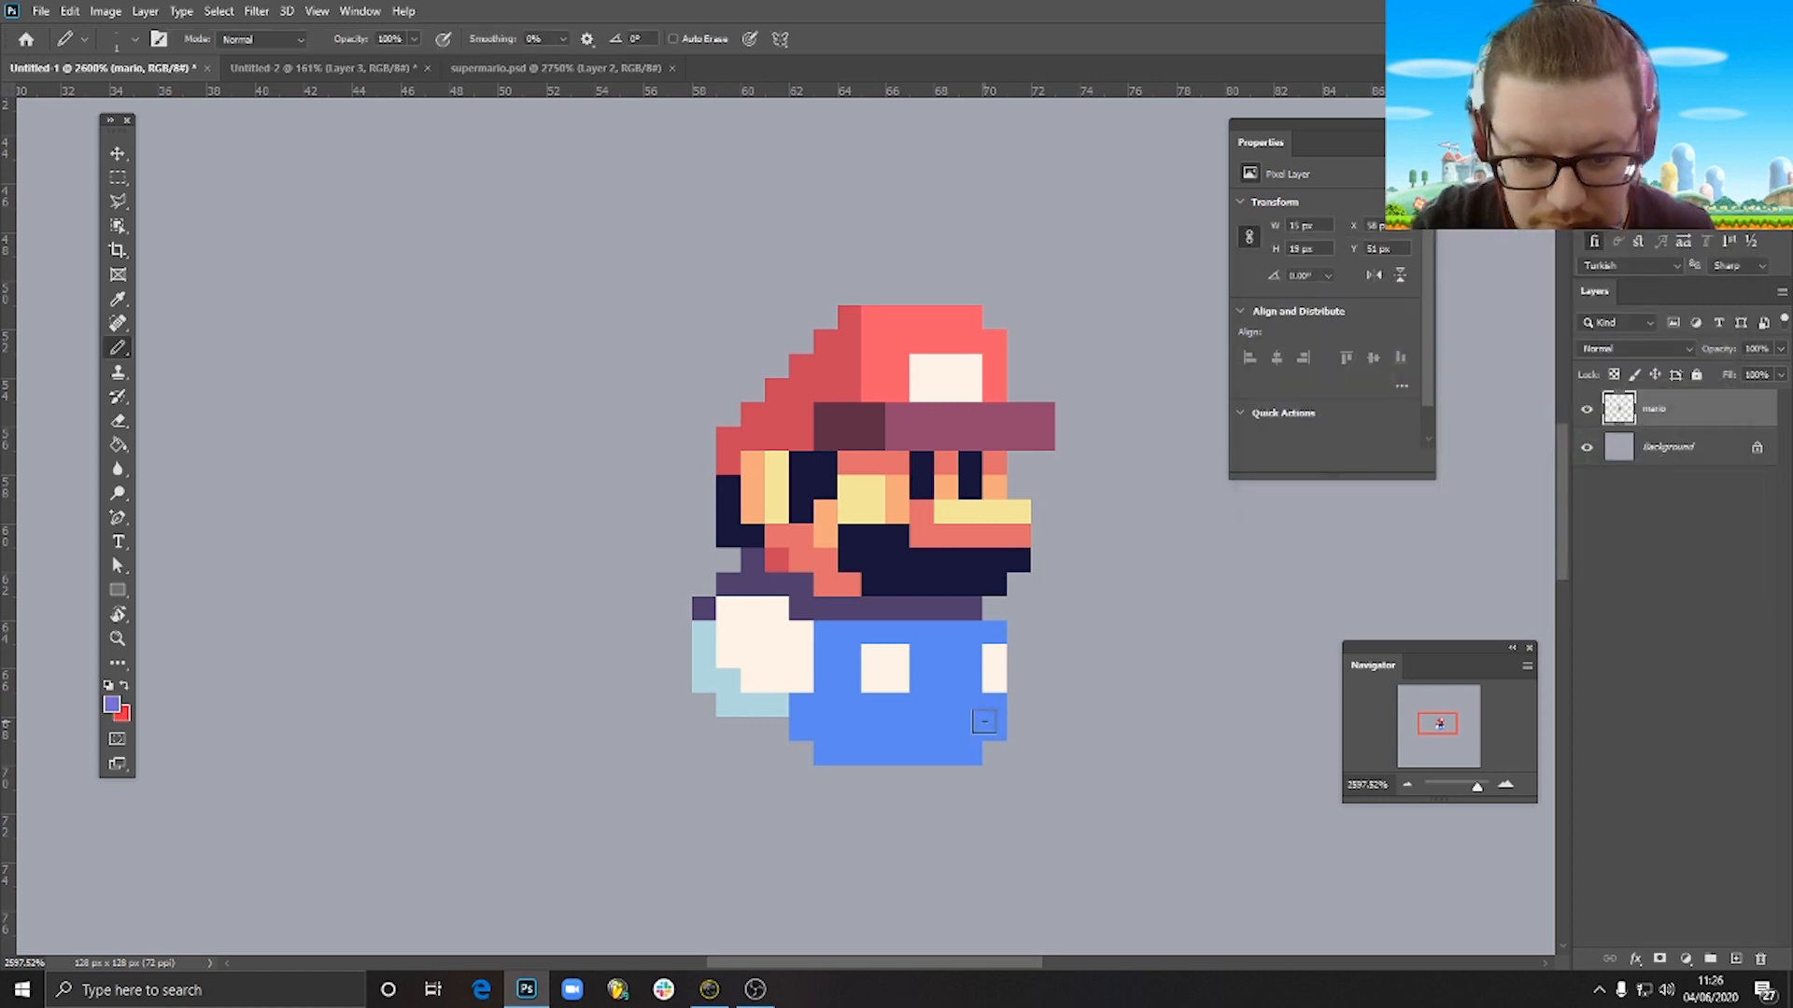
left_click_drag(953, 755, 814, 734)
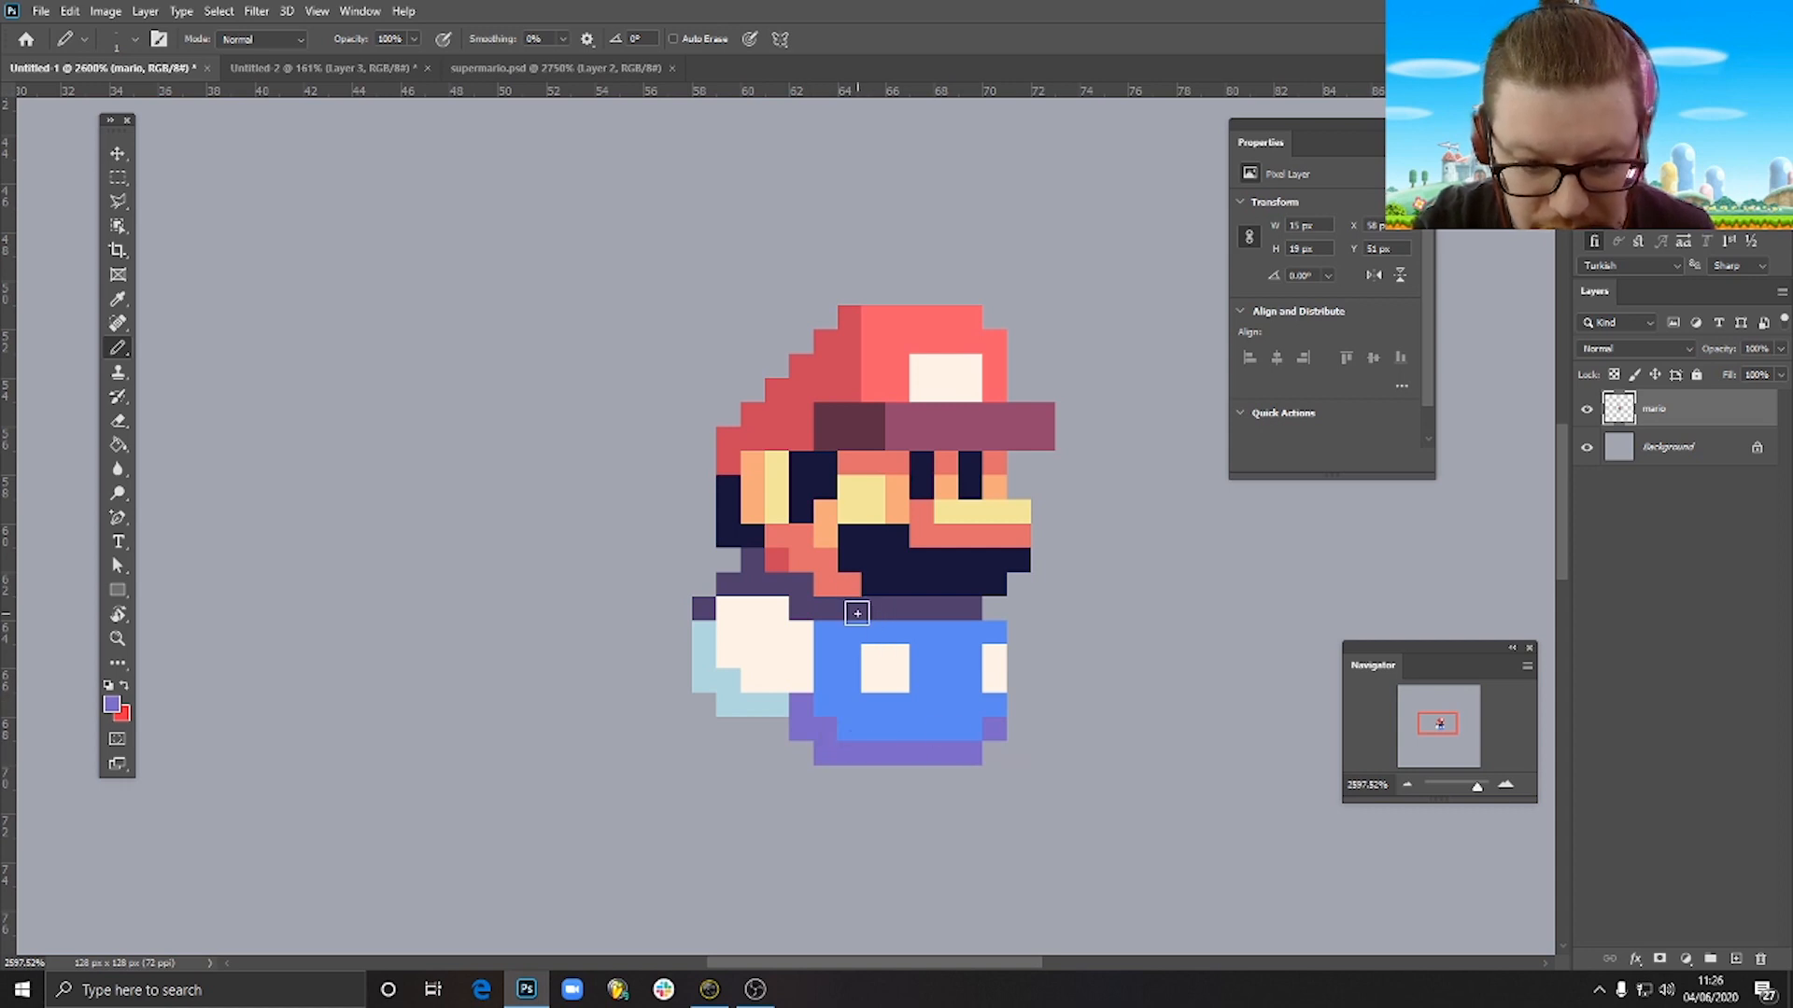
mouse_move(857, 612)
left_mouse_down()
mouse_move(887, 621)
mouse_move(846, 609)
left_mouse_up()
key("ctrl+z")
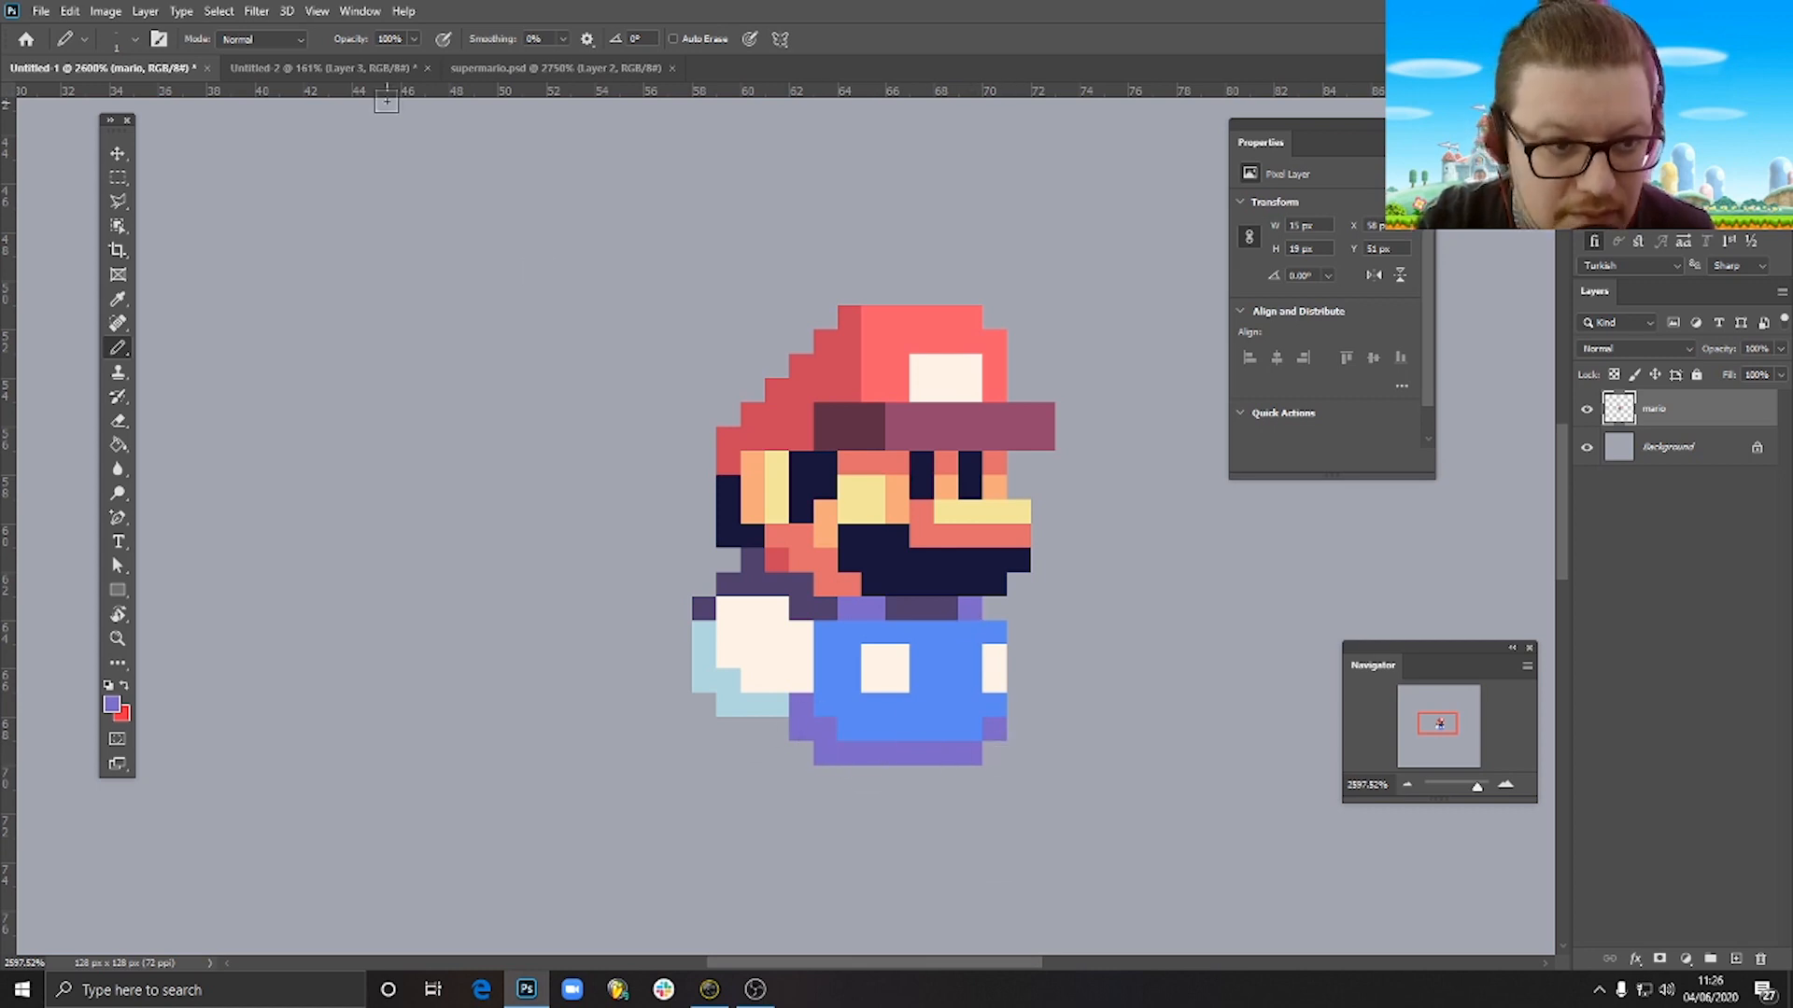
Extend the violet overalls base 2 px backward beneath the glove over two rows, and fill the second-lowest row with violet.
left_click_drag(800, 751, 779, 749)
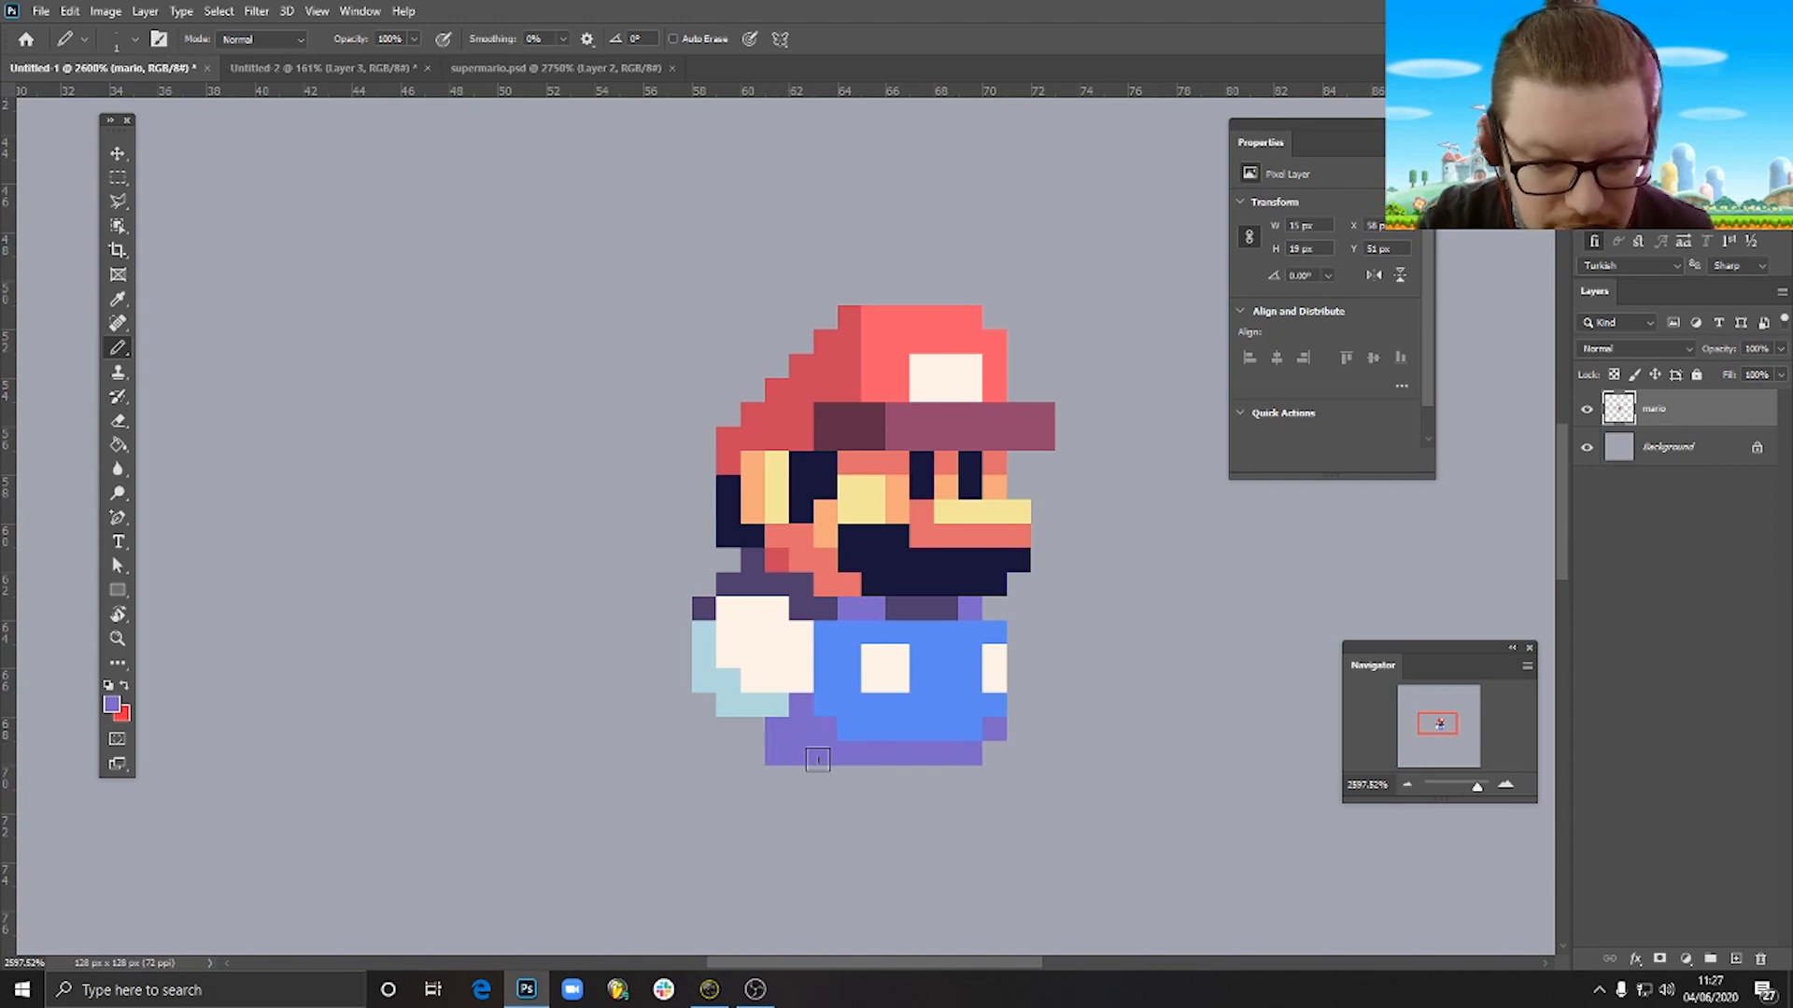
left_click(843, 763)
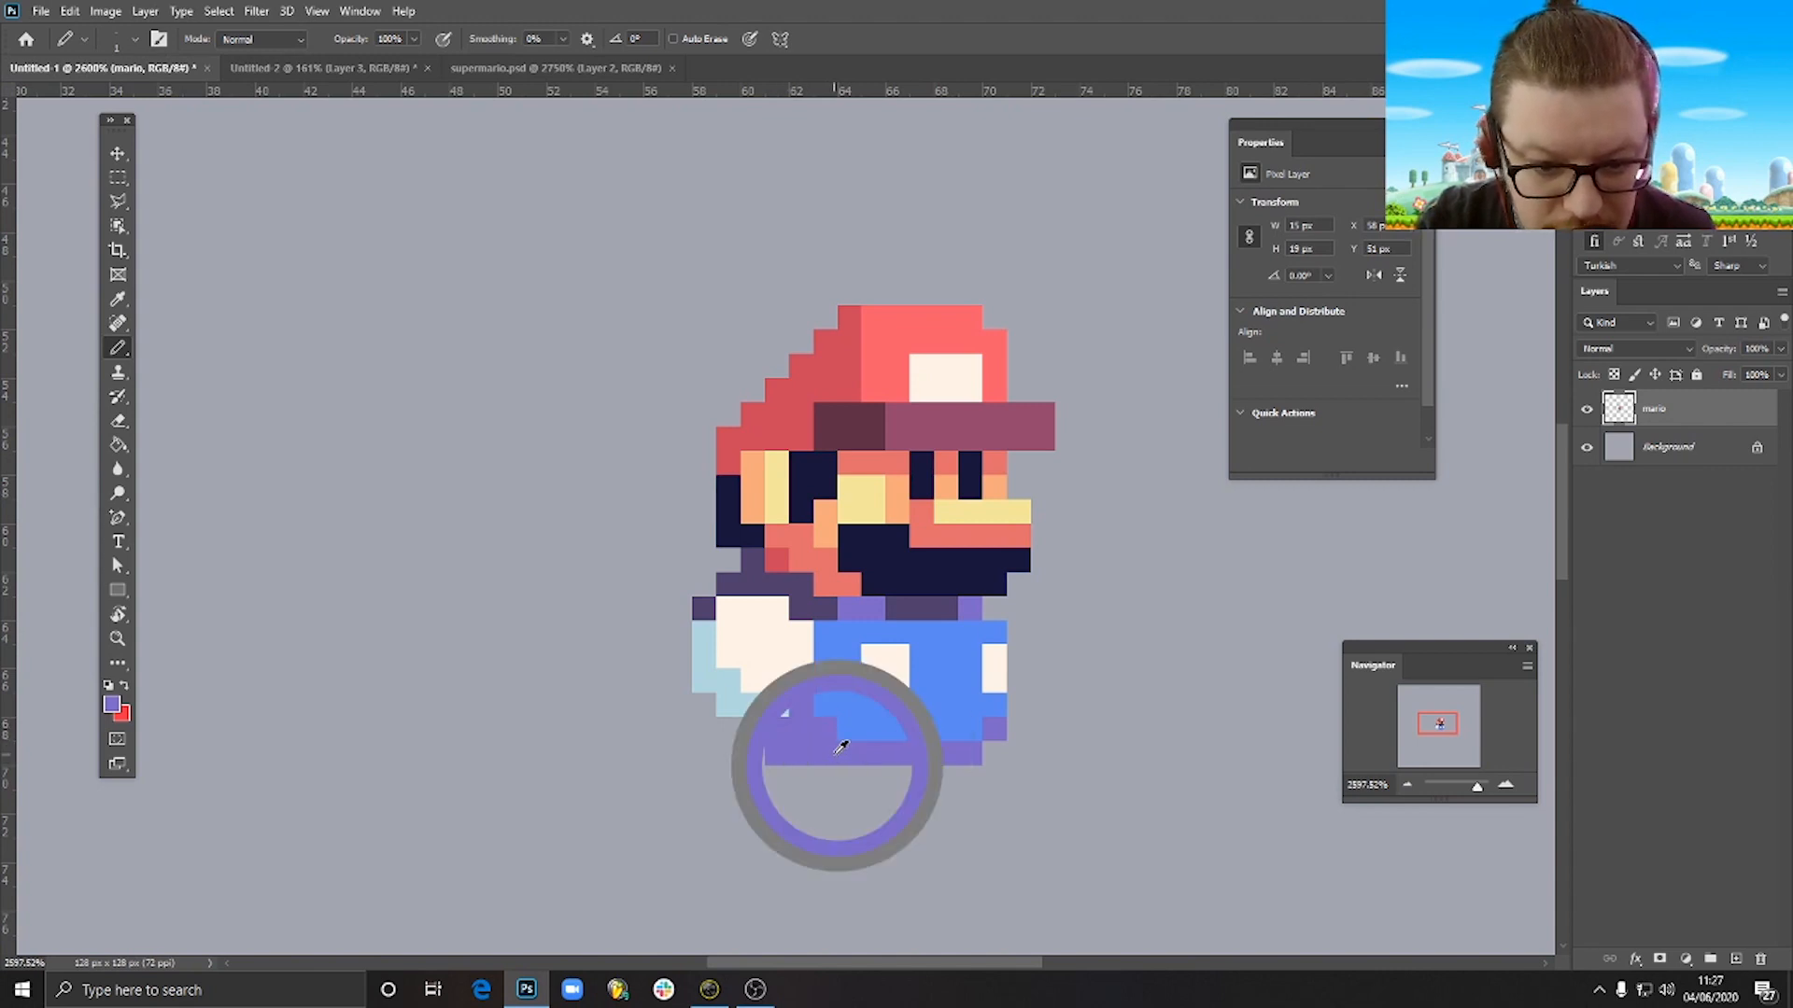
left_click_drag(974, 733, 839, 730)
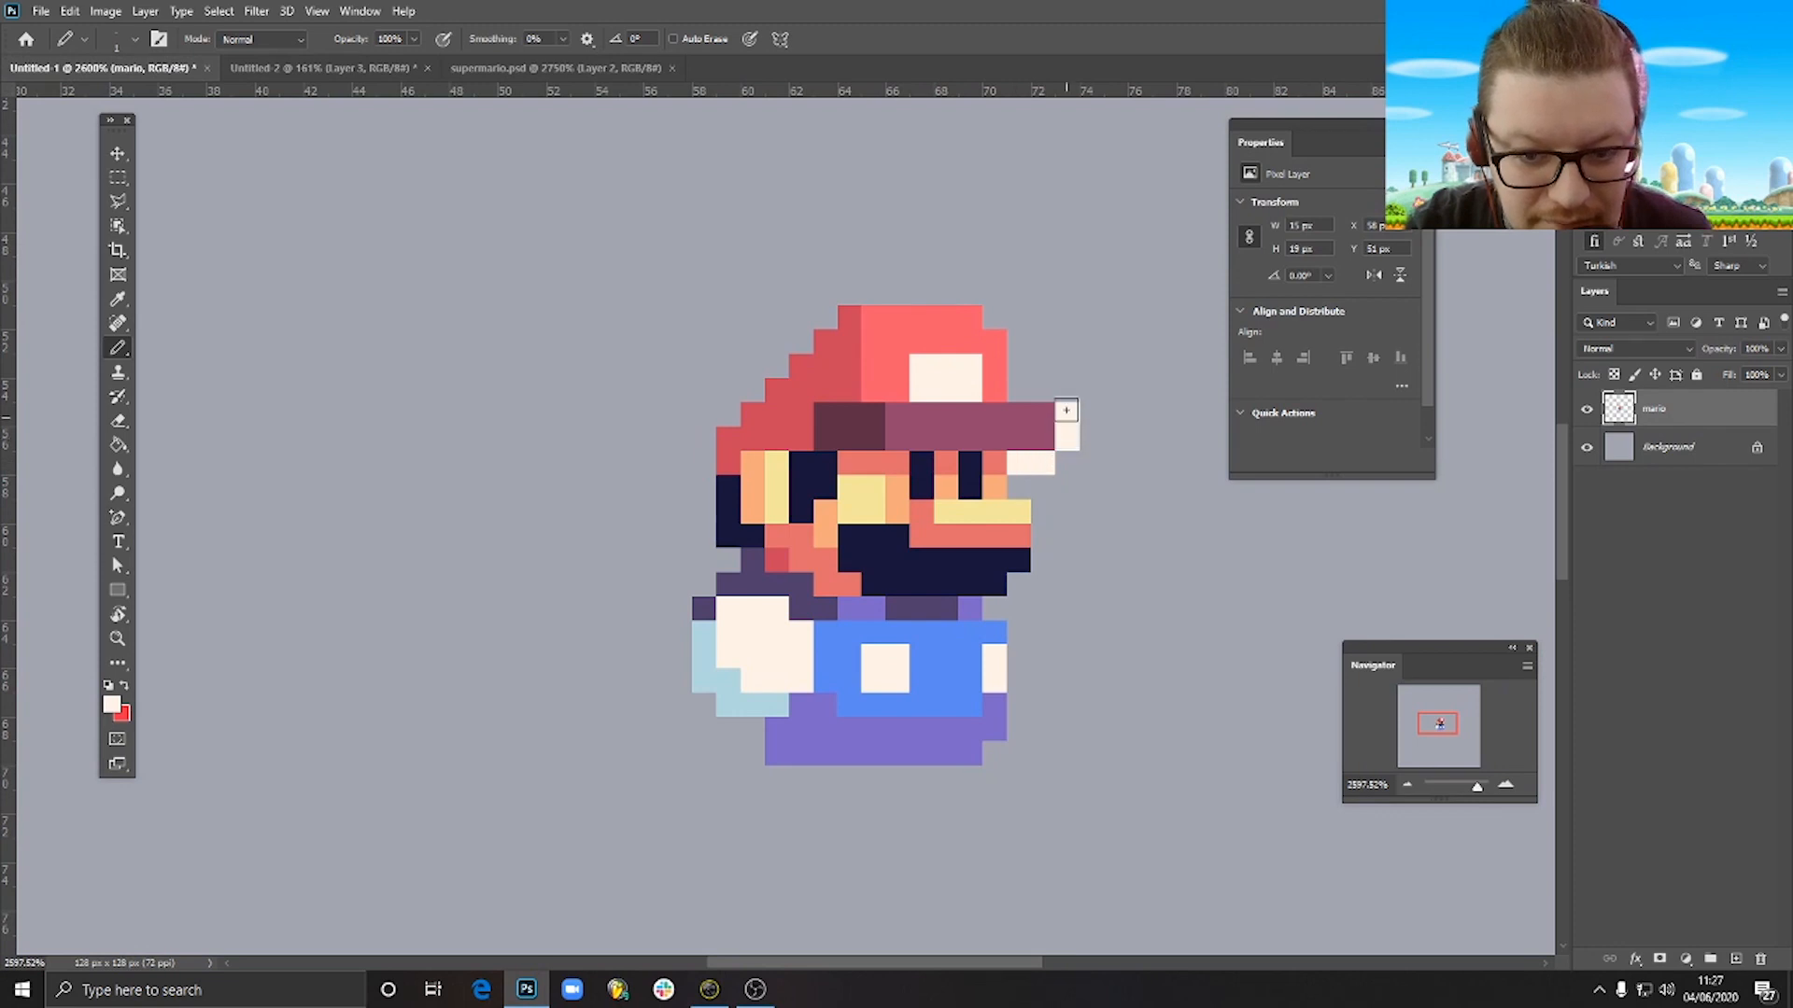
Paint a raised cream glove around the cap visor's front end, shading its inner and lower pixels with the glove's light blue.
left_click(1016, 383)
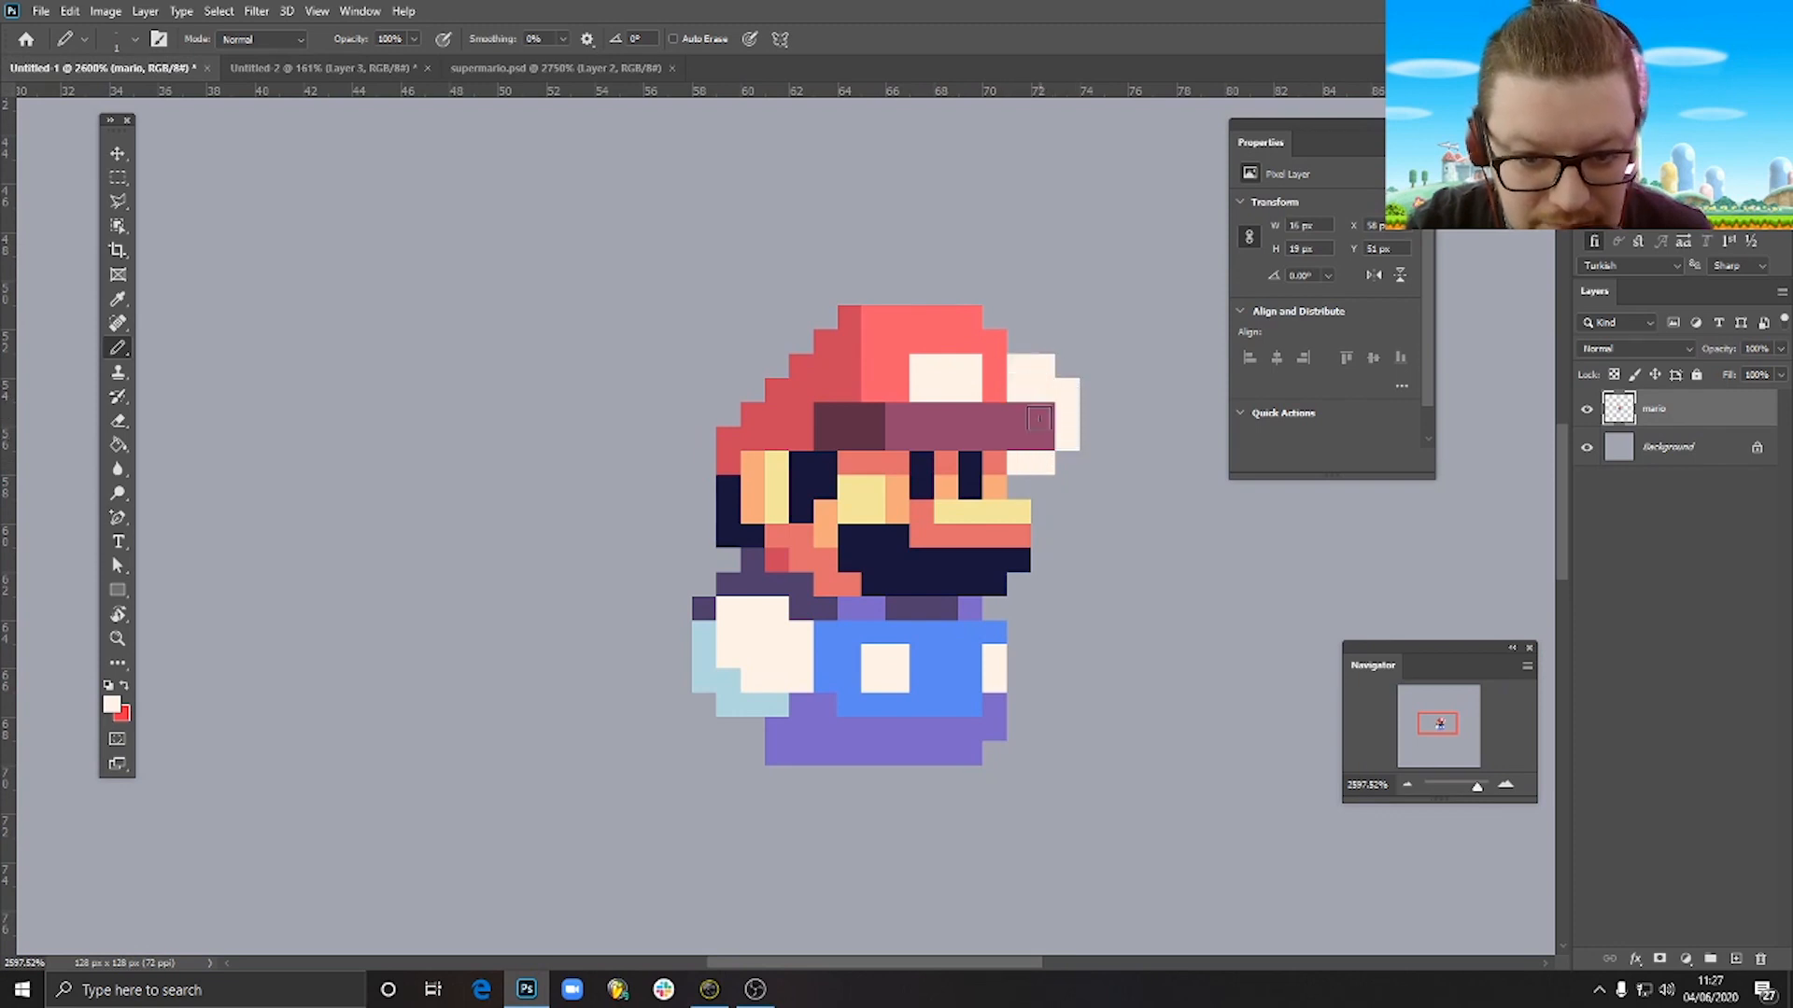
left_click(739, 694, "alt")
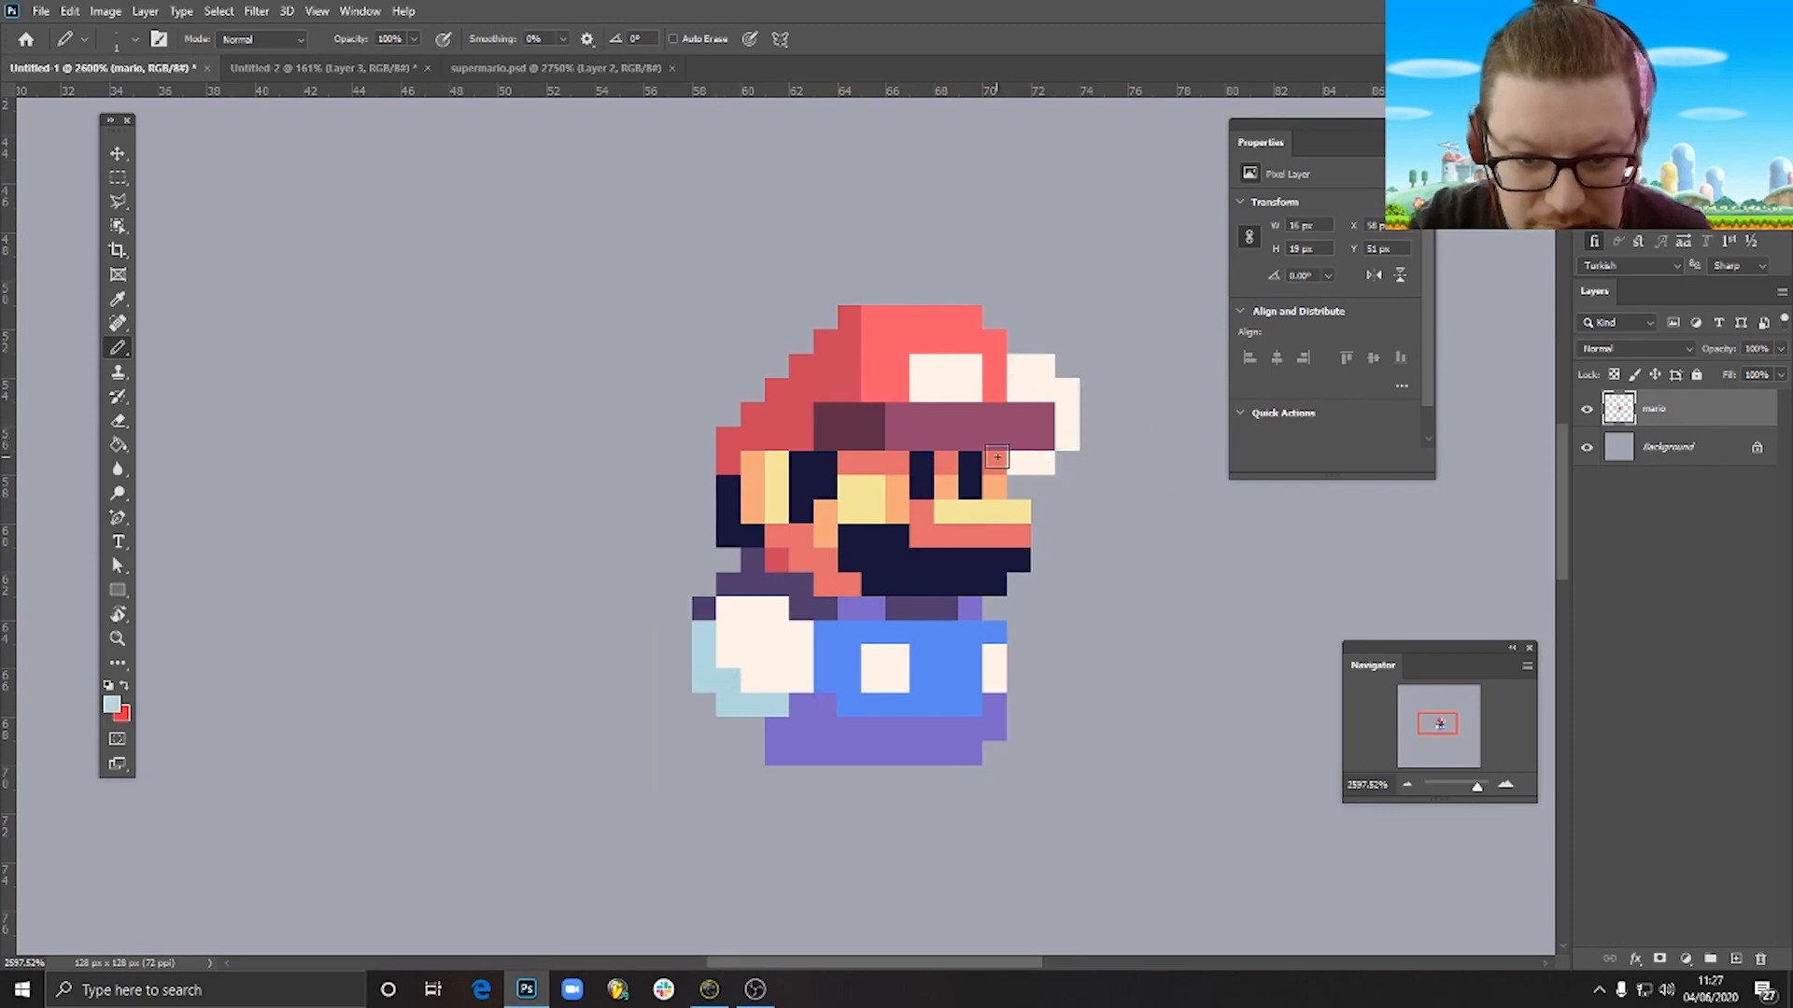
left_click_drag(1018, 458, 1062, 449)
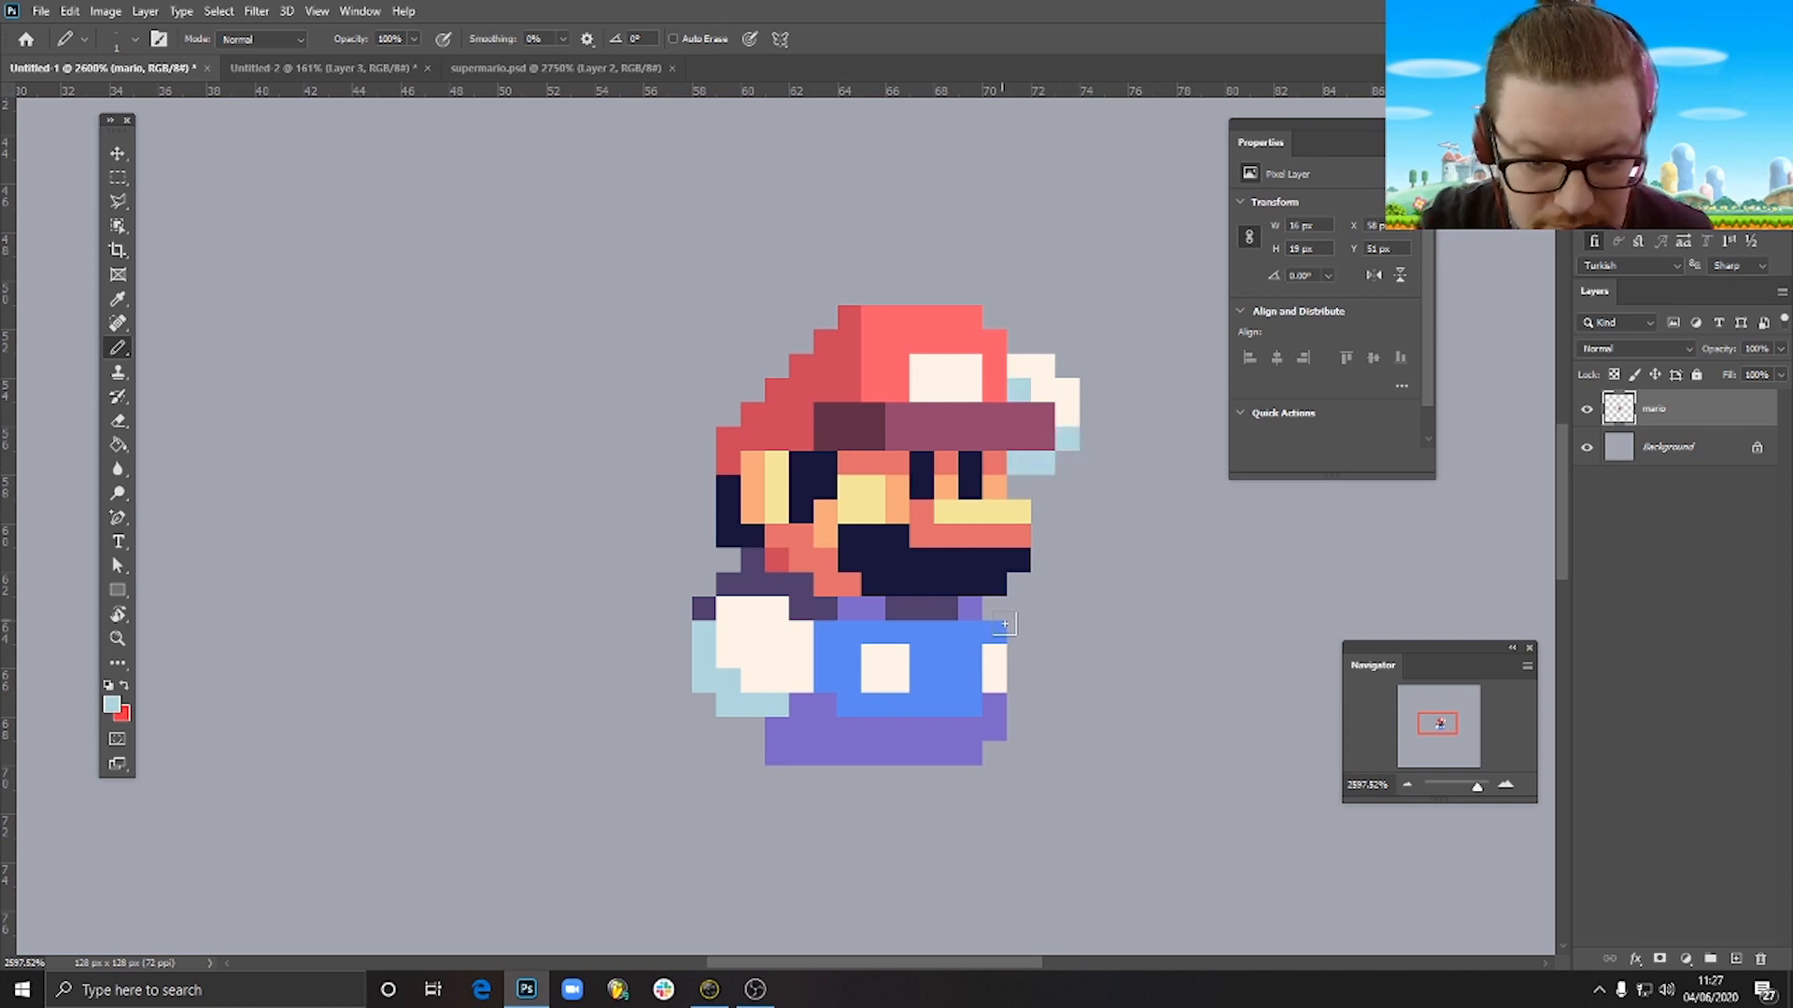
Paint the front shoe's stepped body beside the overalls' front lower corner in the cap visor's plum, about 2 px thick.
scroll(1057, 635, "down", 8)
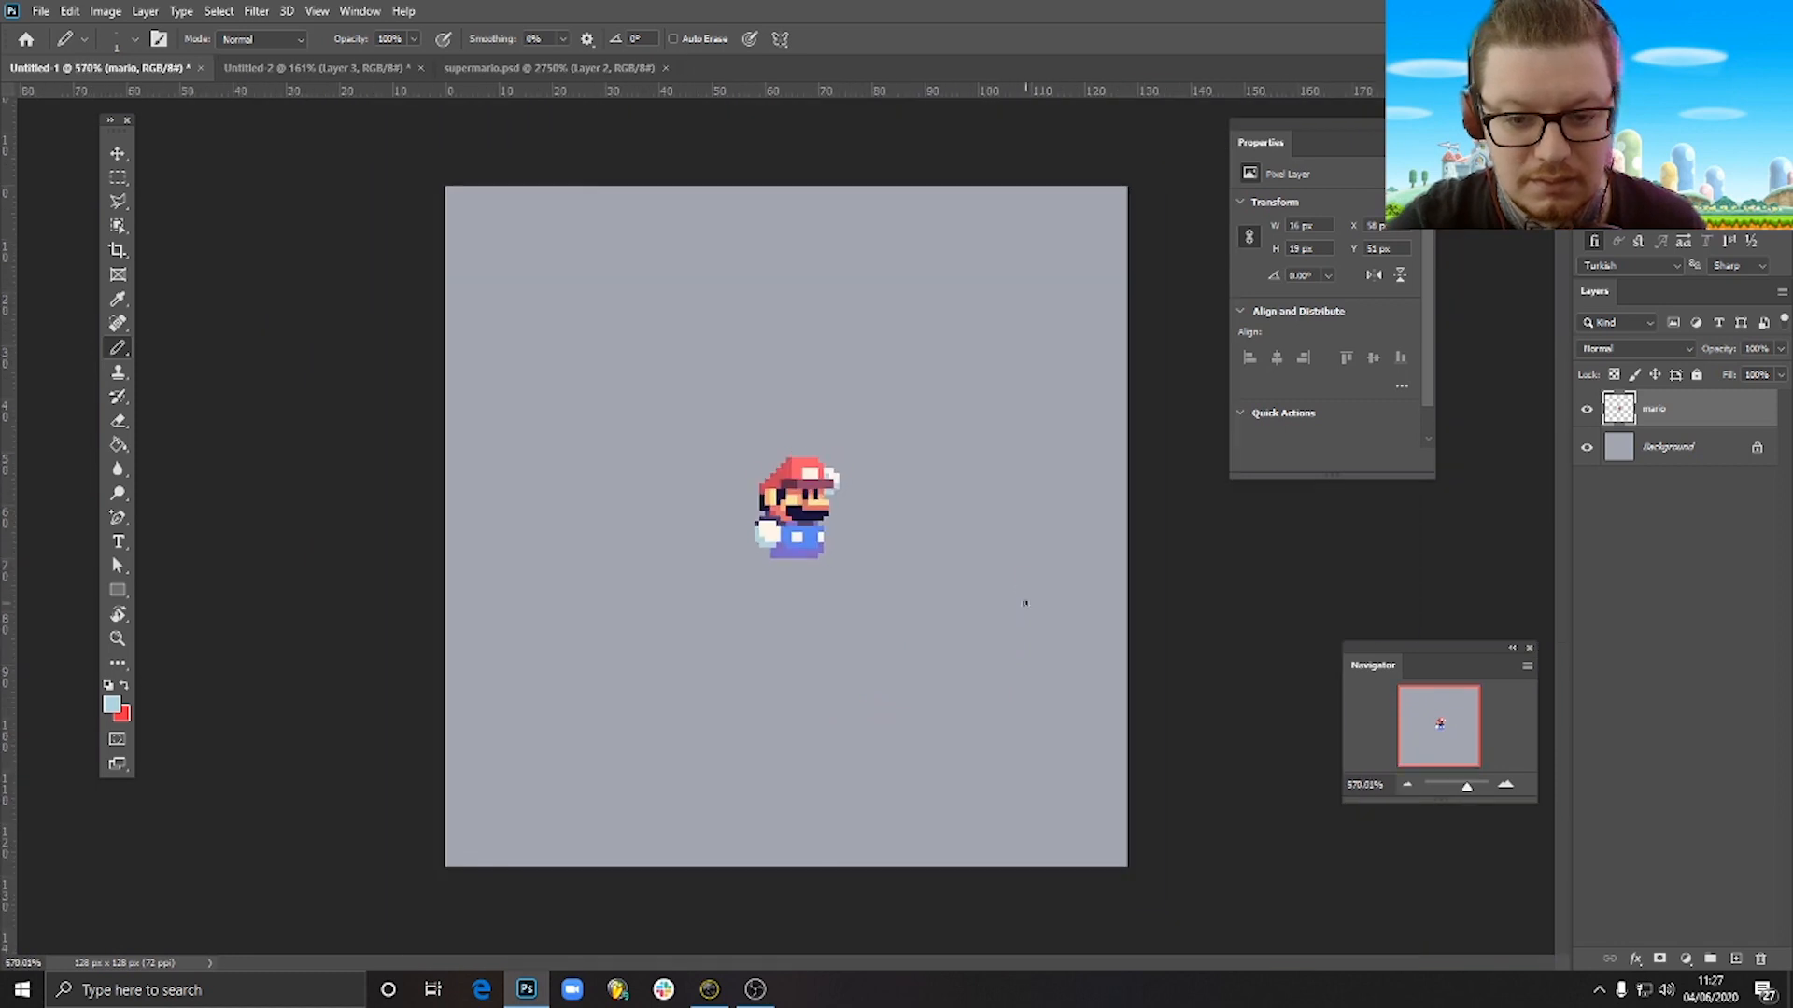
scroll(745, 594, "up", 8)
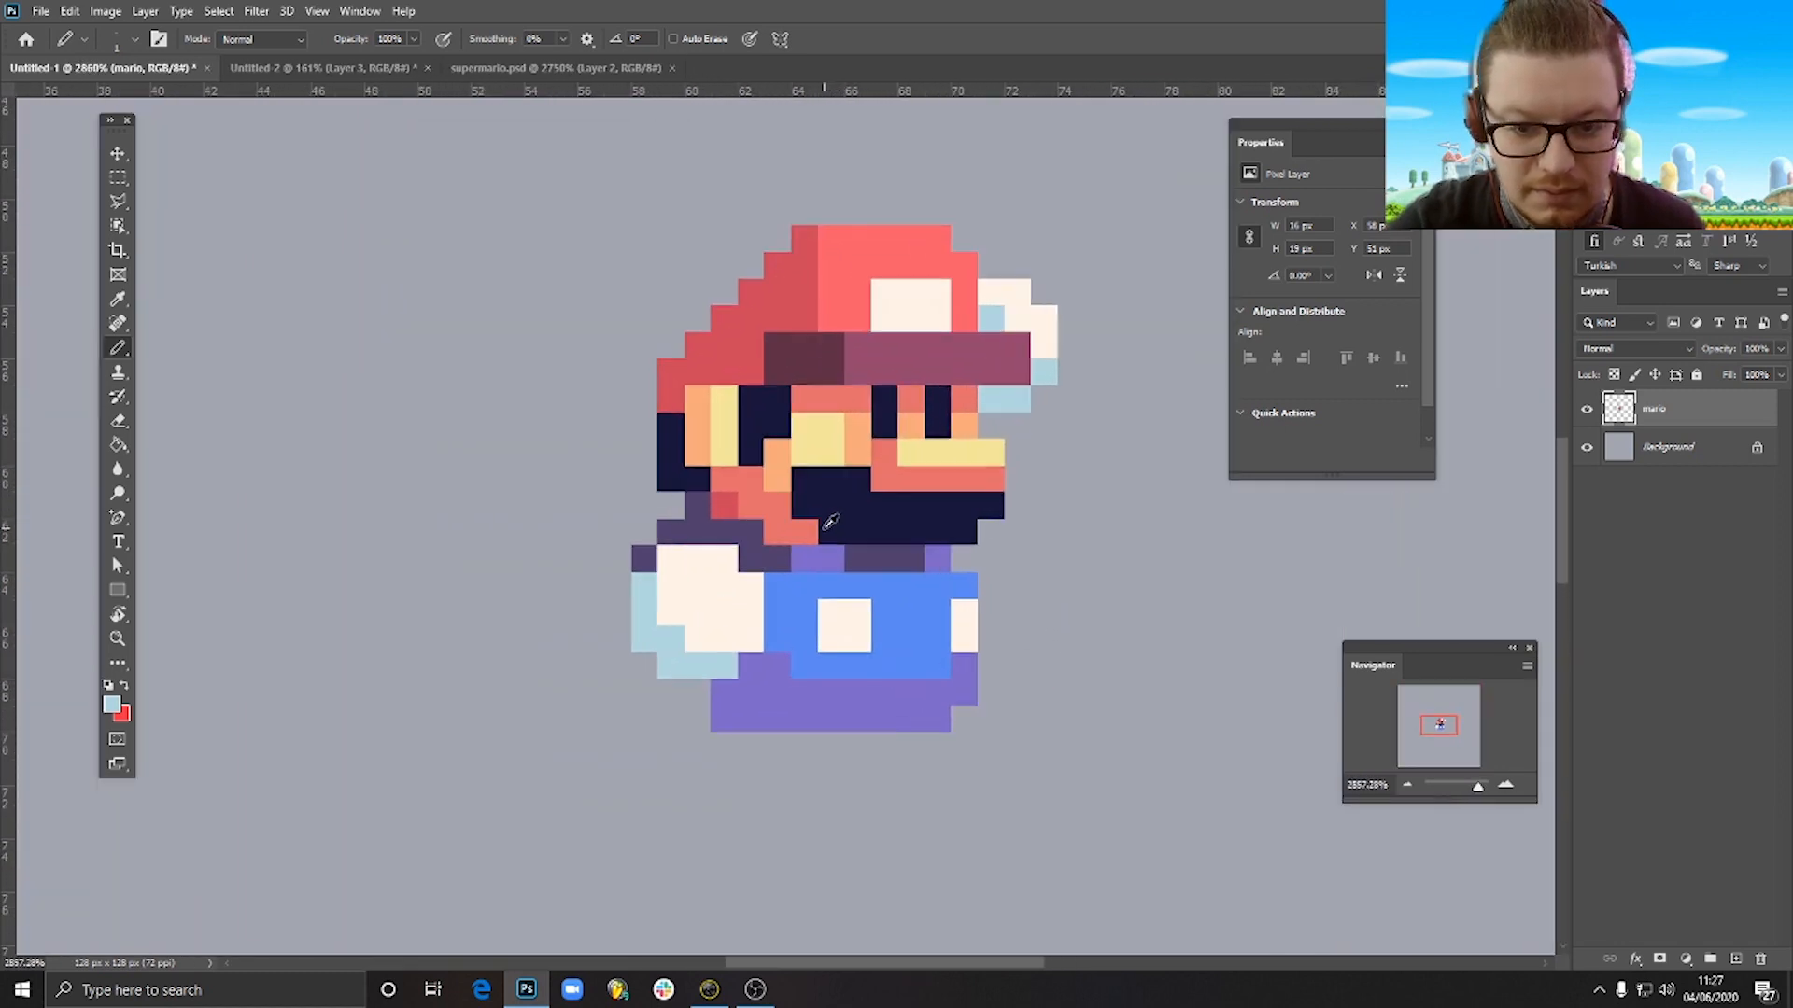
scroll(803, 653, "down", 3)
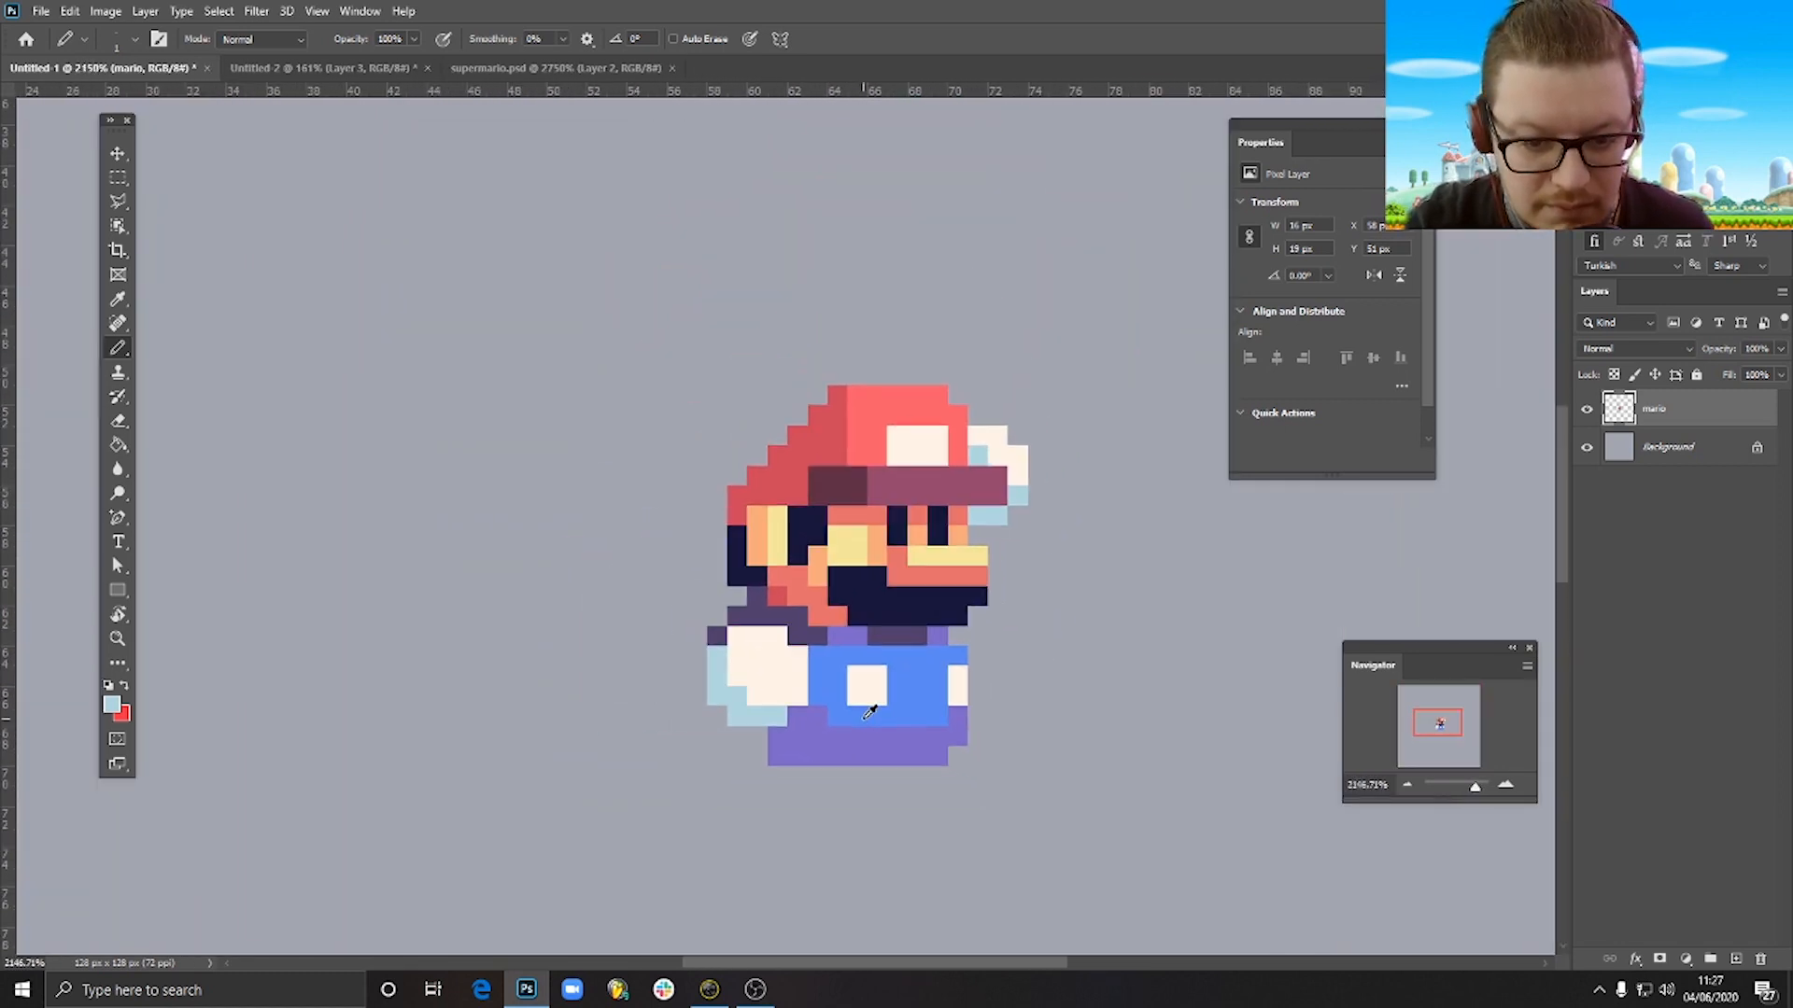
scroll(790, 744, "up", 2)
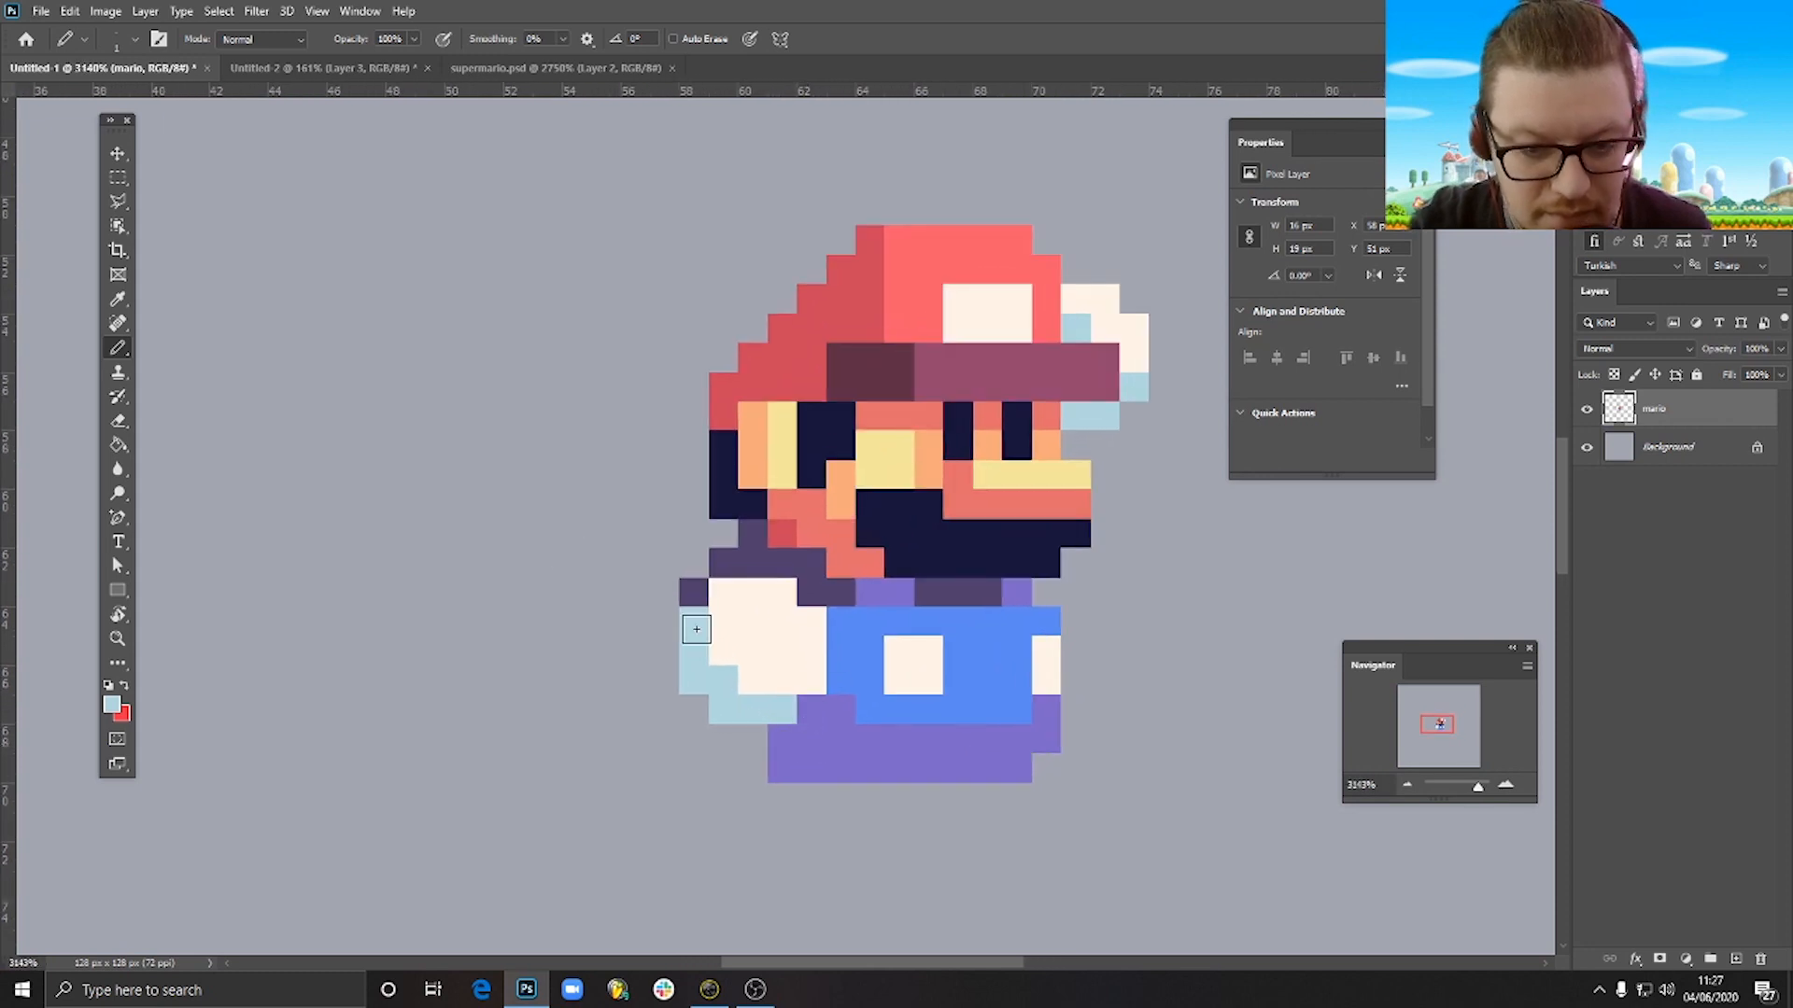
left_click(959, 355, "alt")
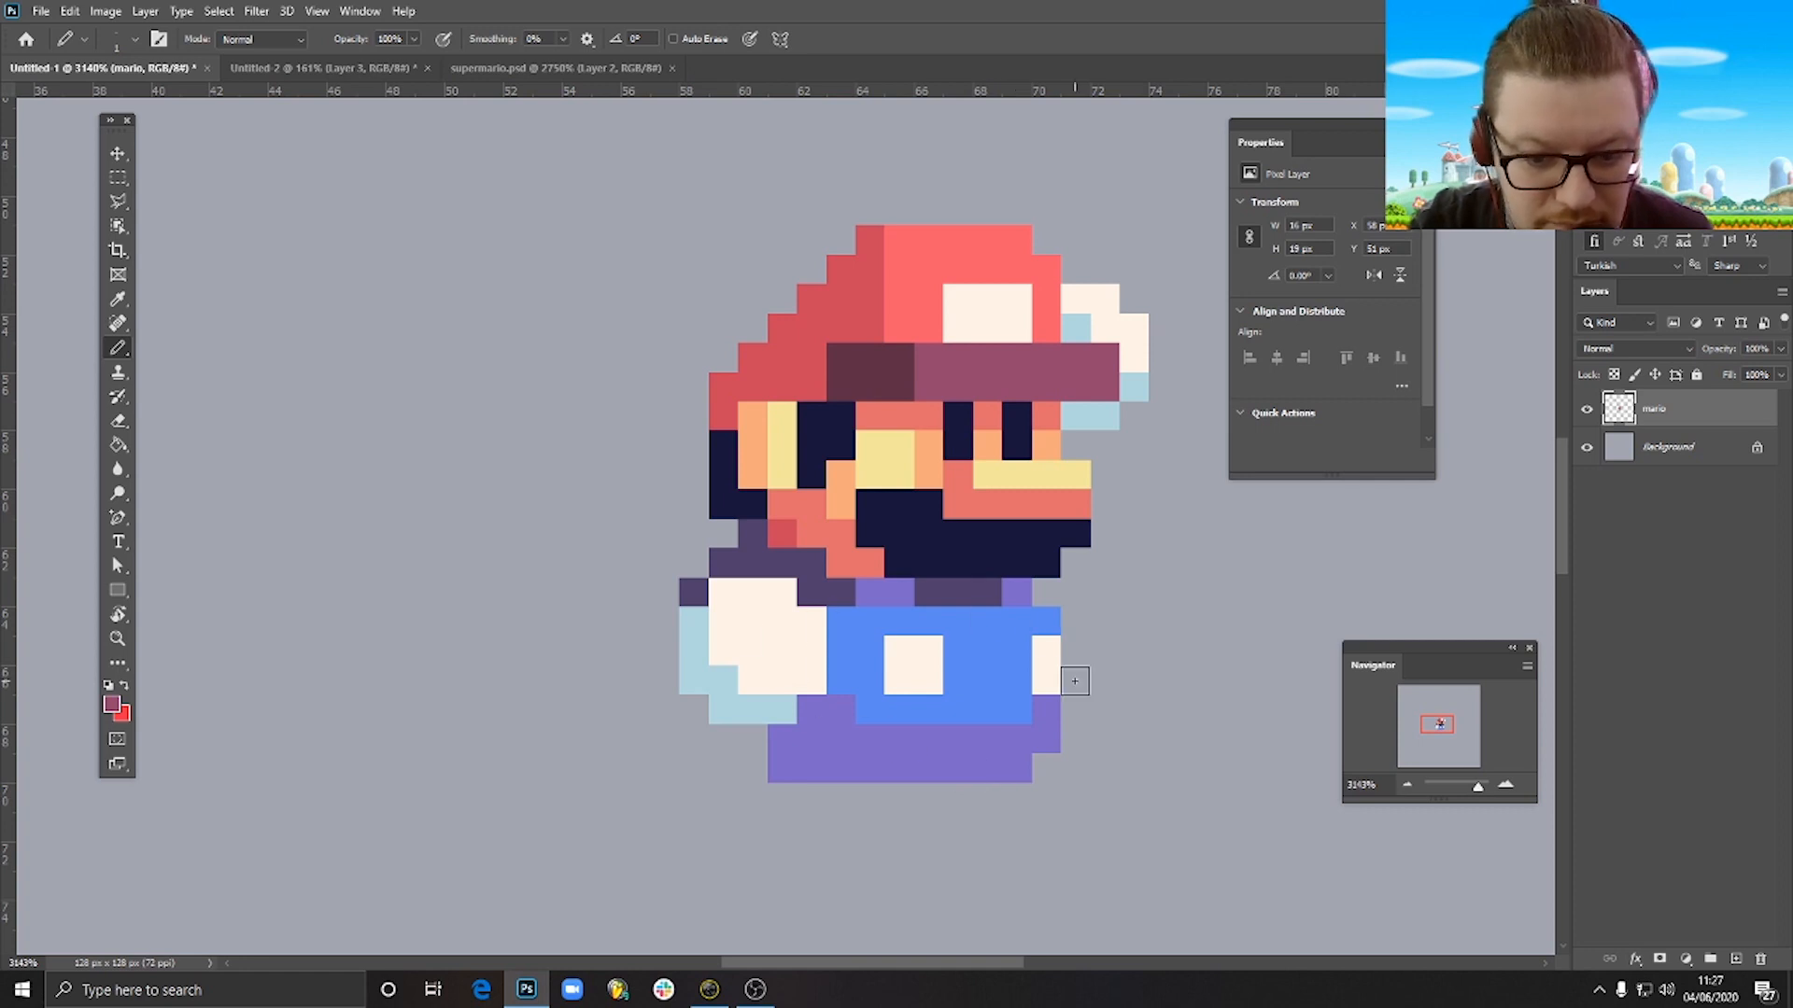
mouse_move(1075, 676)
left_mouse_down()
mouse_move(1078, 755)
mouse_move(1021, 796)
left_mouse_up()
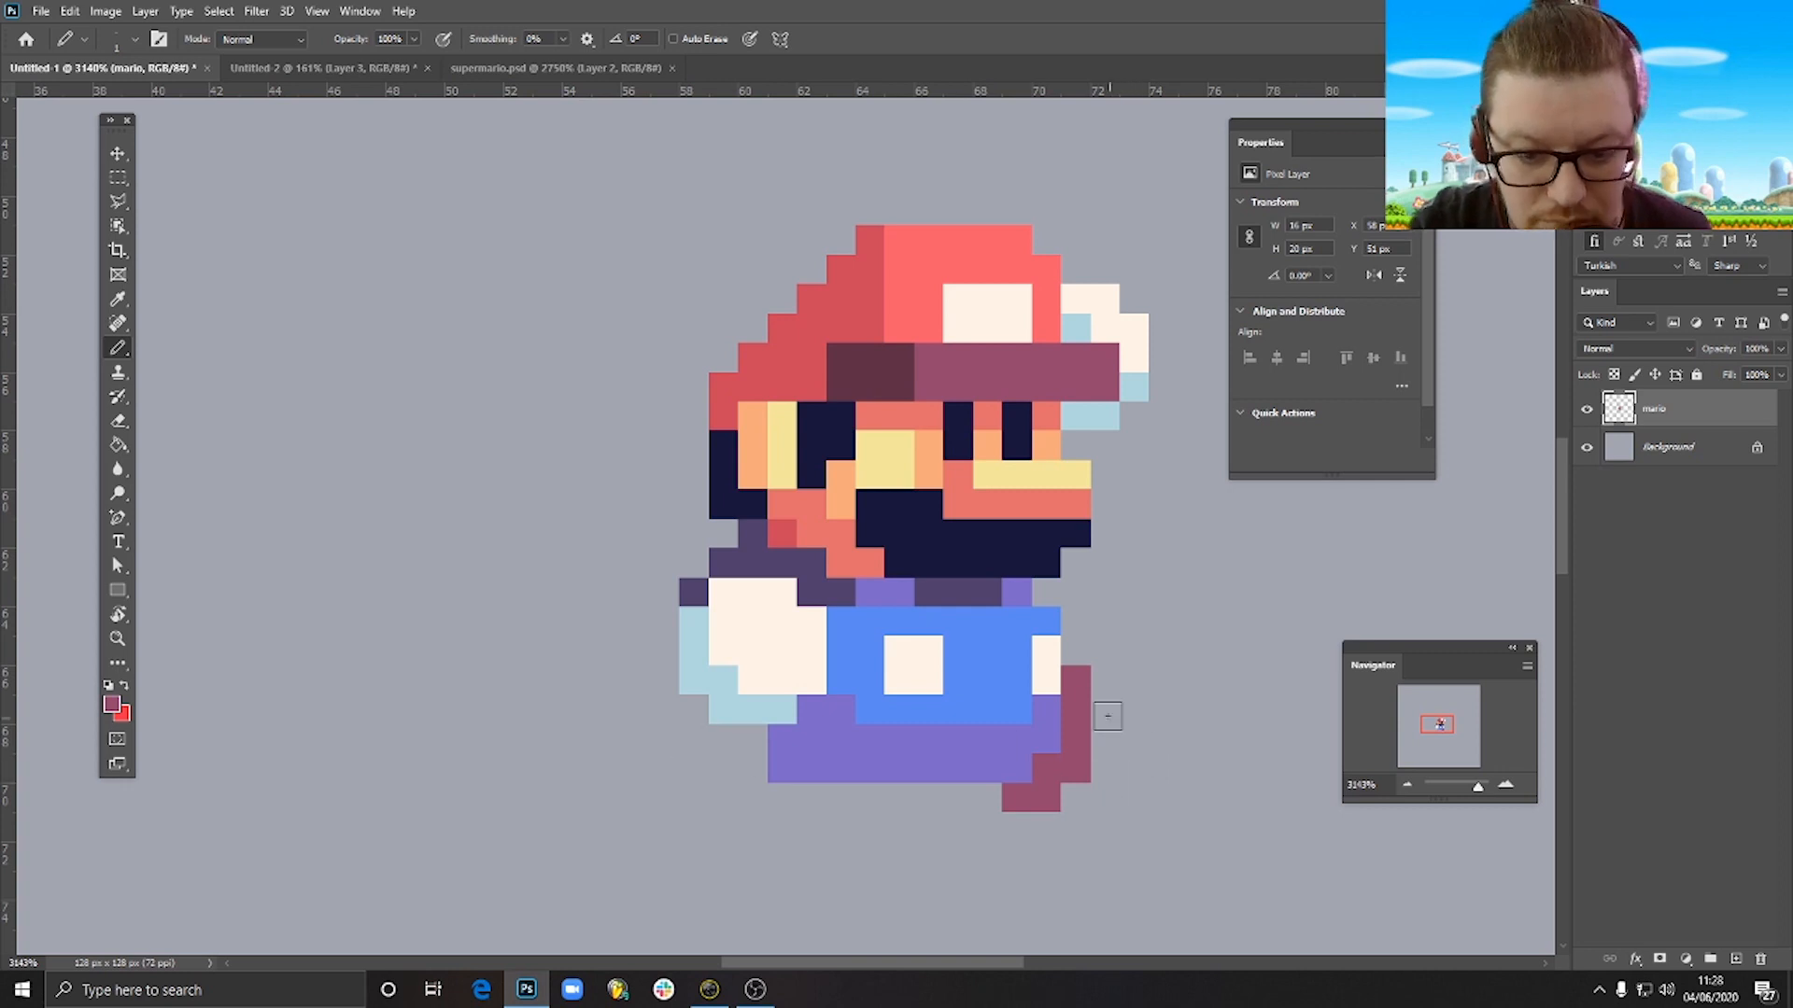
left_click_drag(1072, 682, 1094, 702)
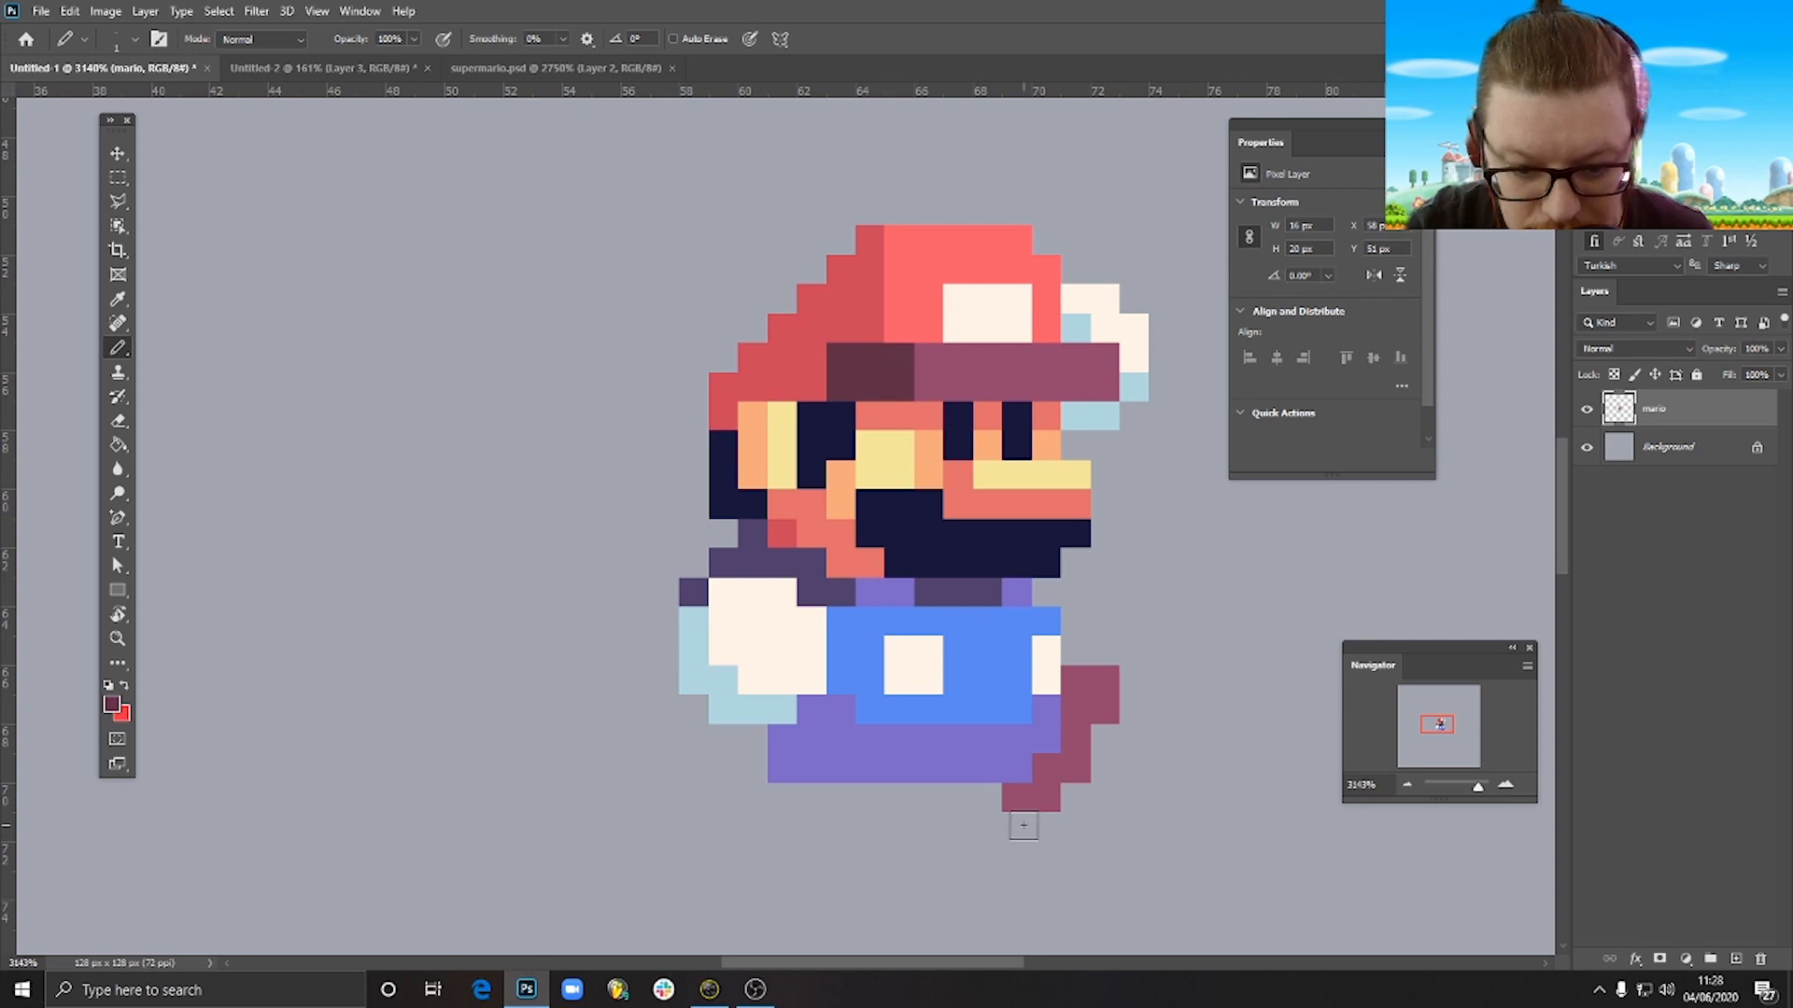
Edge the front shoe with a stepped dark maroon sole along its outer and lower sides, reaching up to the shoe's top row.
mouse_move(1027, 825)
left_mouse_down()
mouse_move(1064, 827)
mouse_move(1125, 740)
mouse_move(1134, 679)
mouse_move(1132, 695)
left_mouse_up()
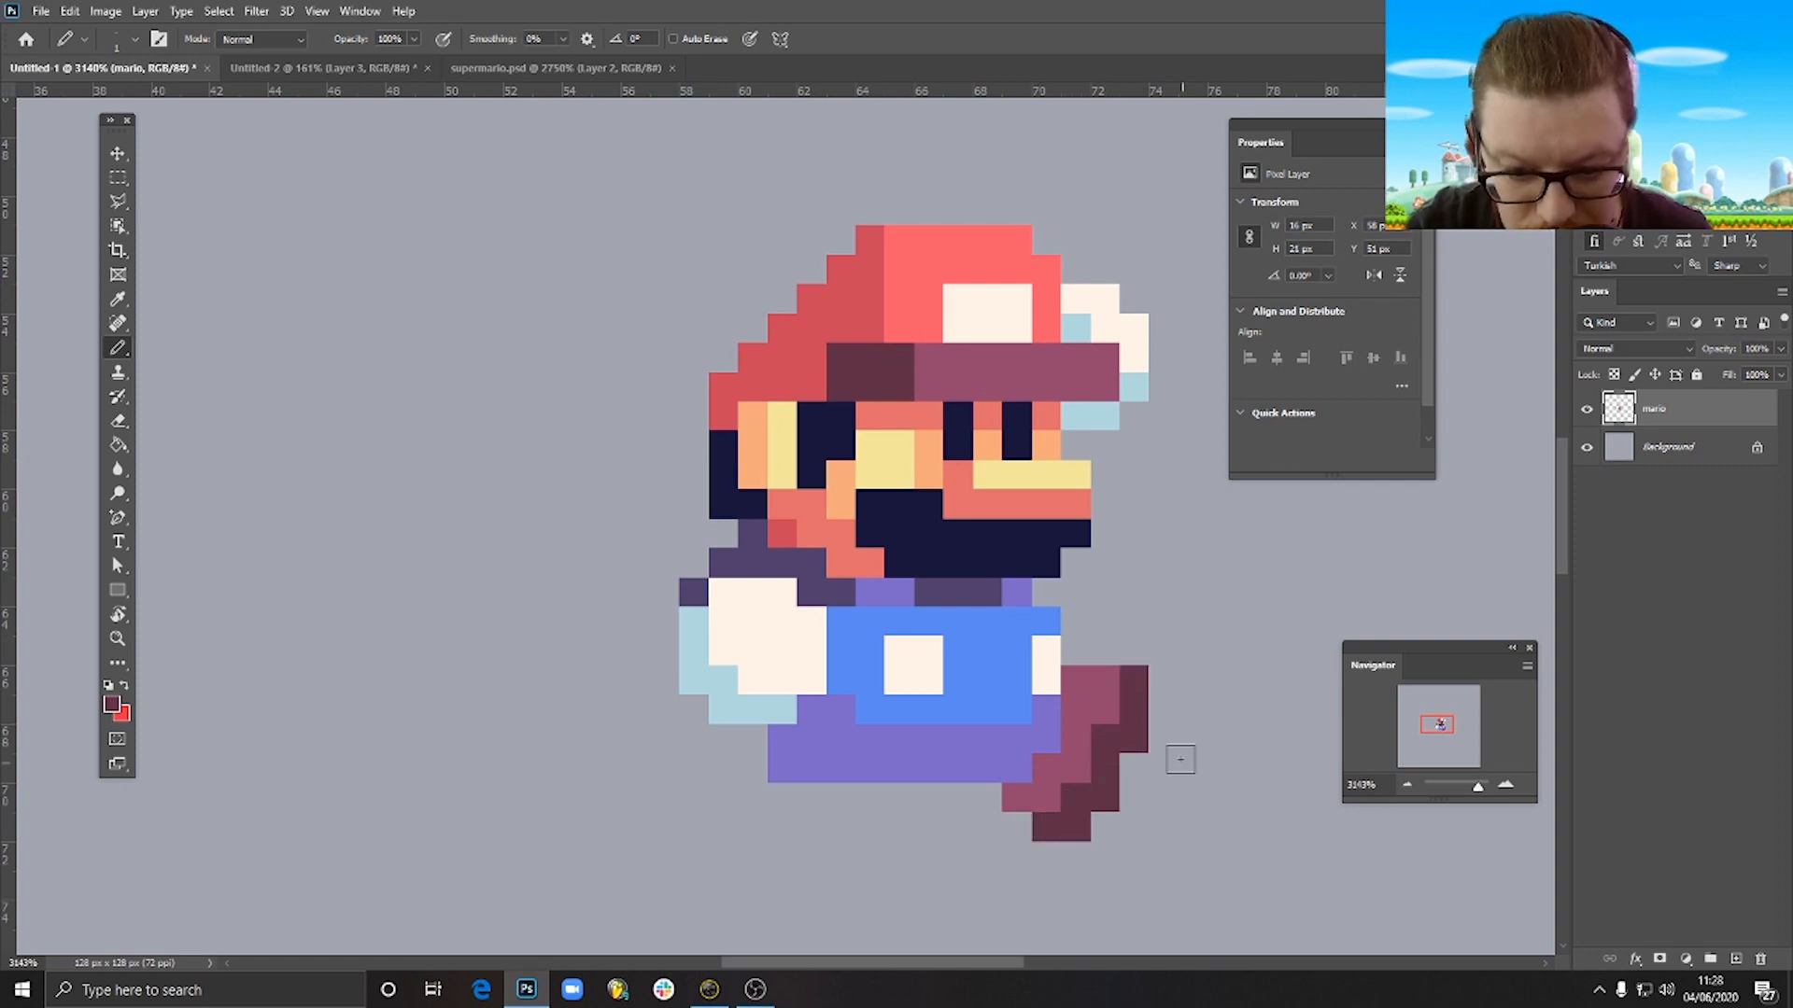
key("e")
left_click(1136, 680)
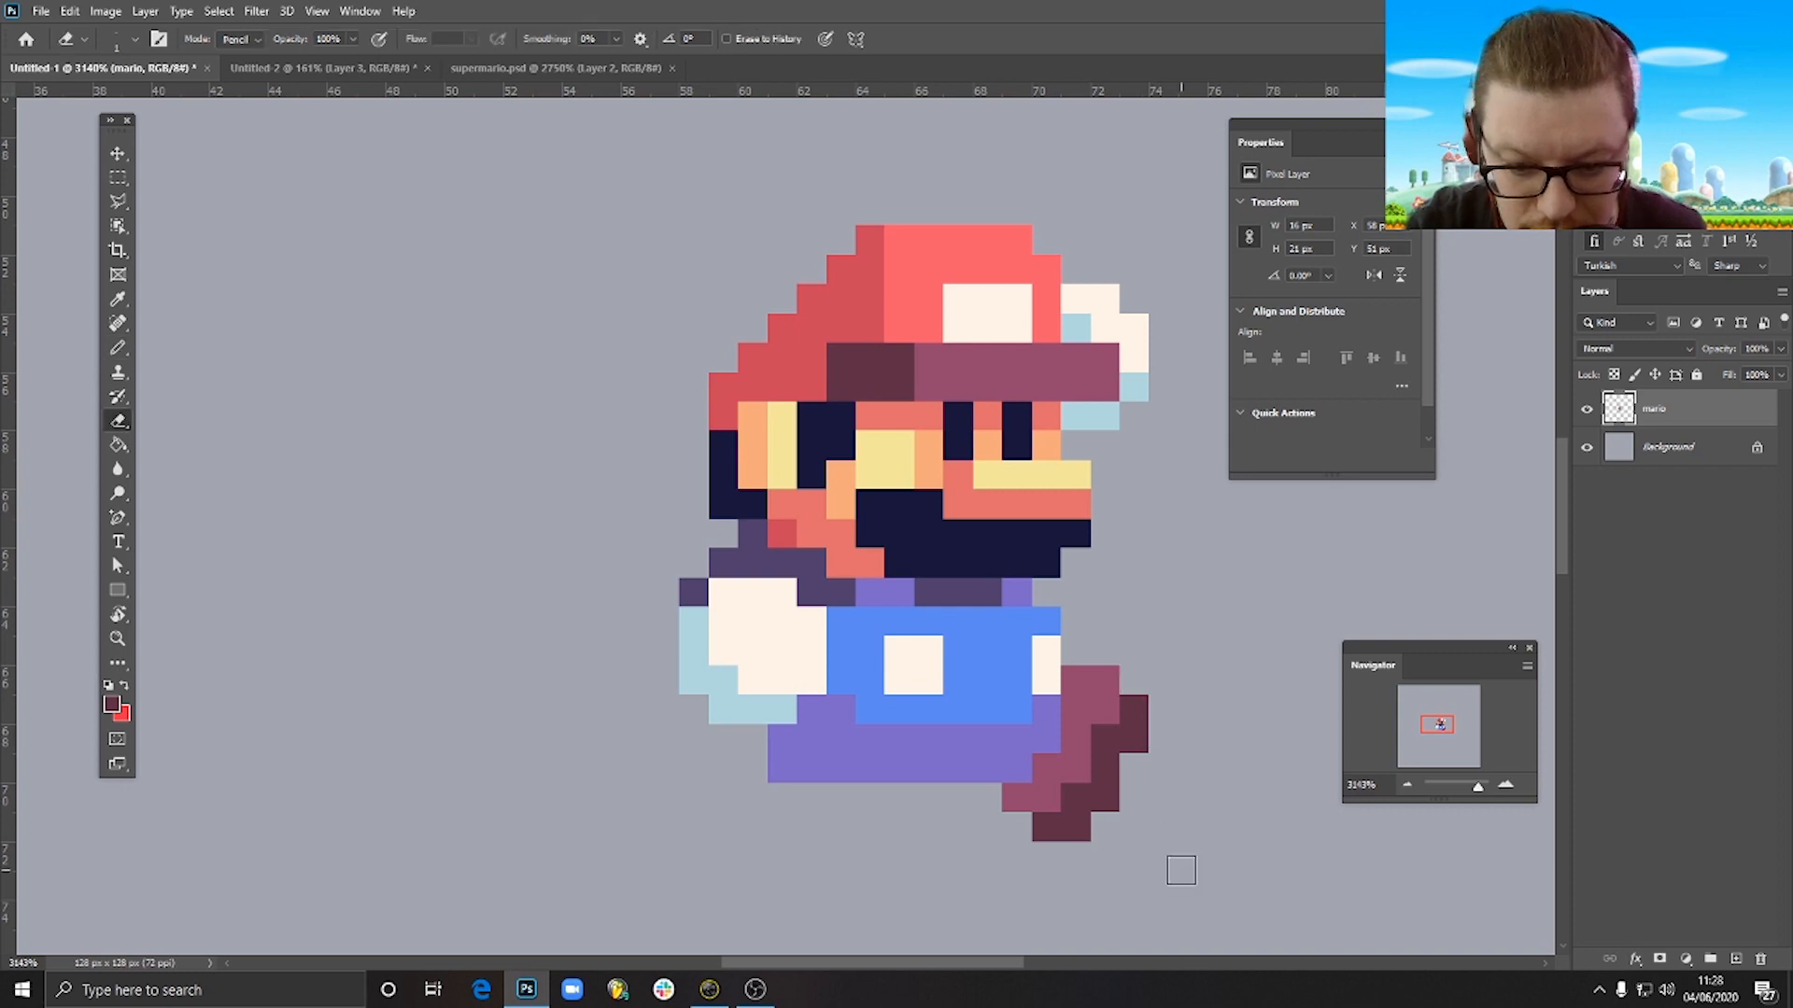
key("b")
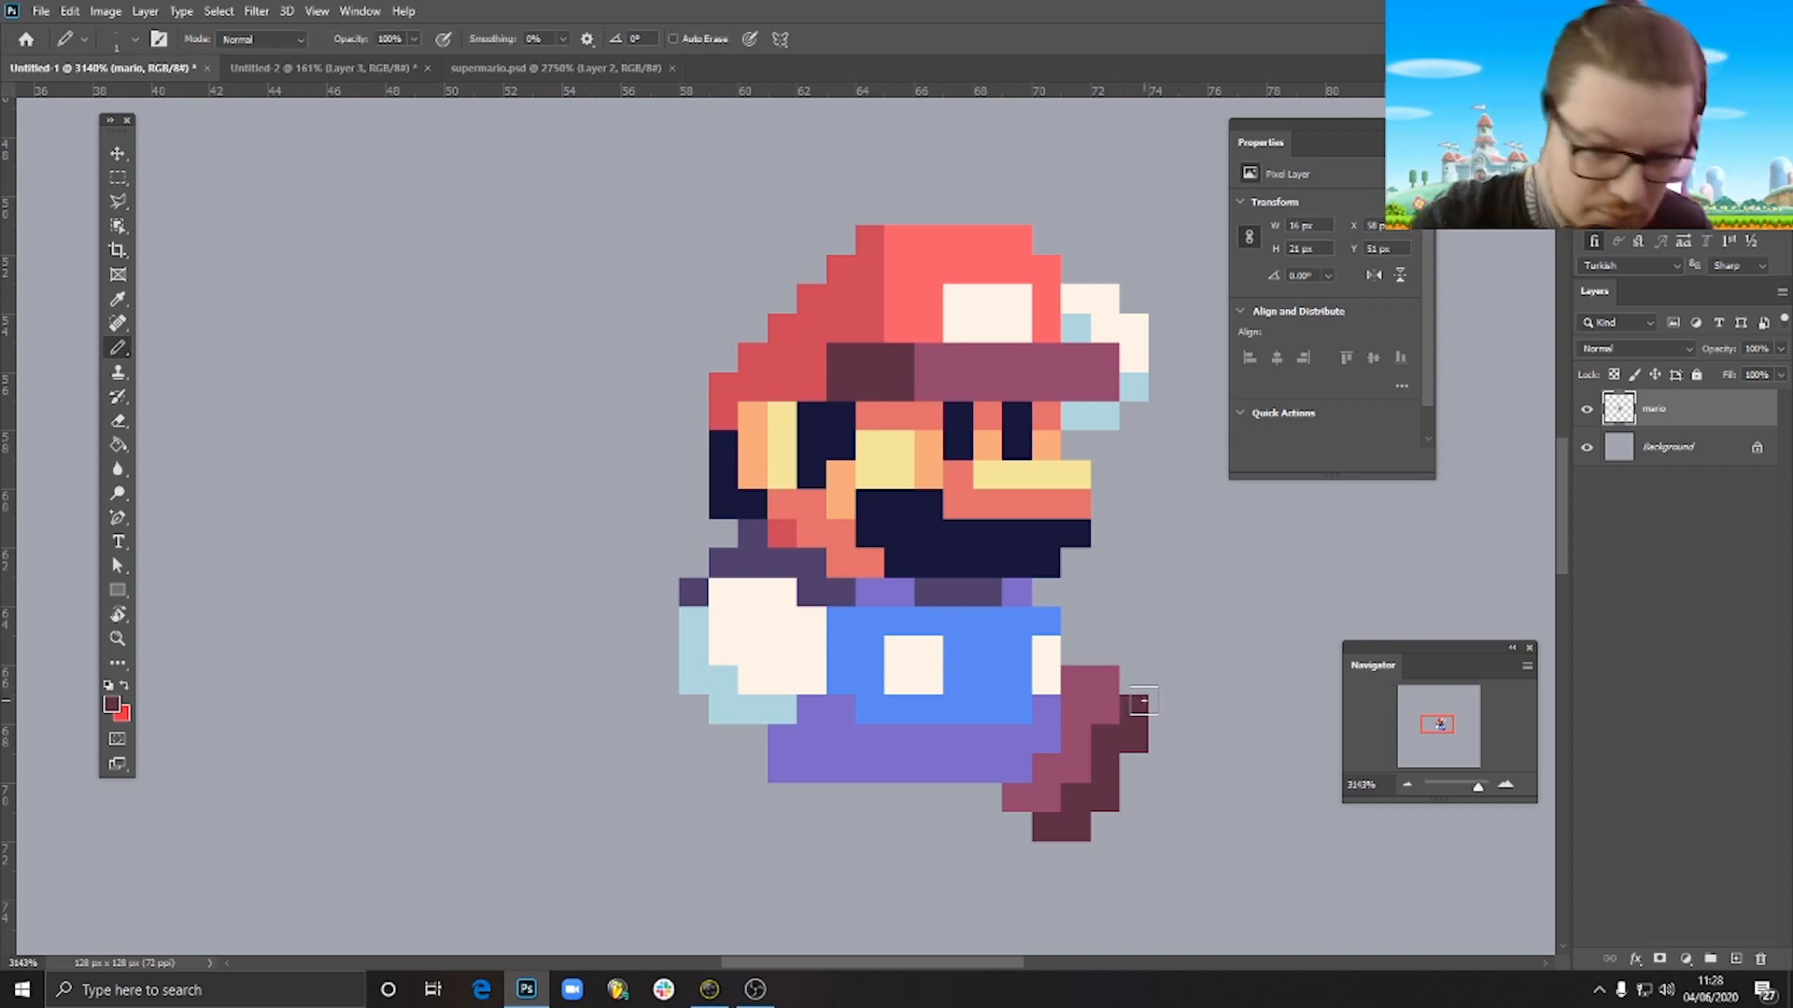
left_click(1134, 679)
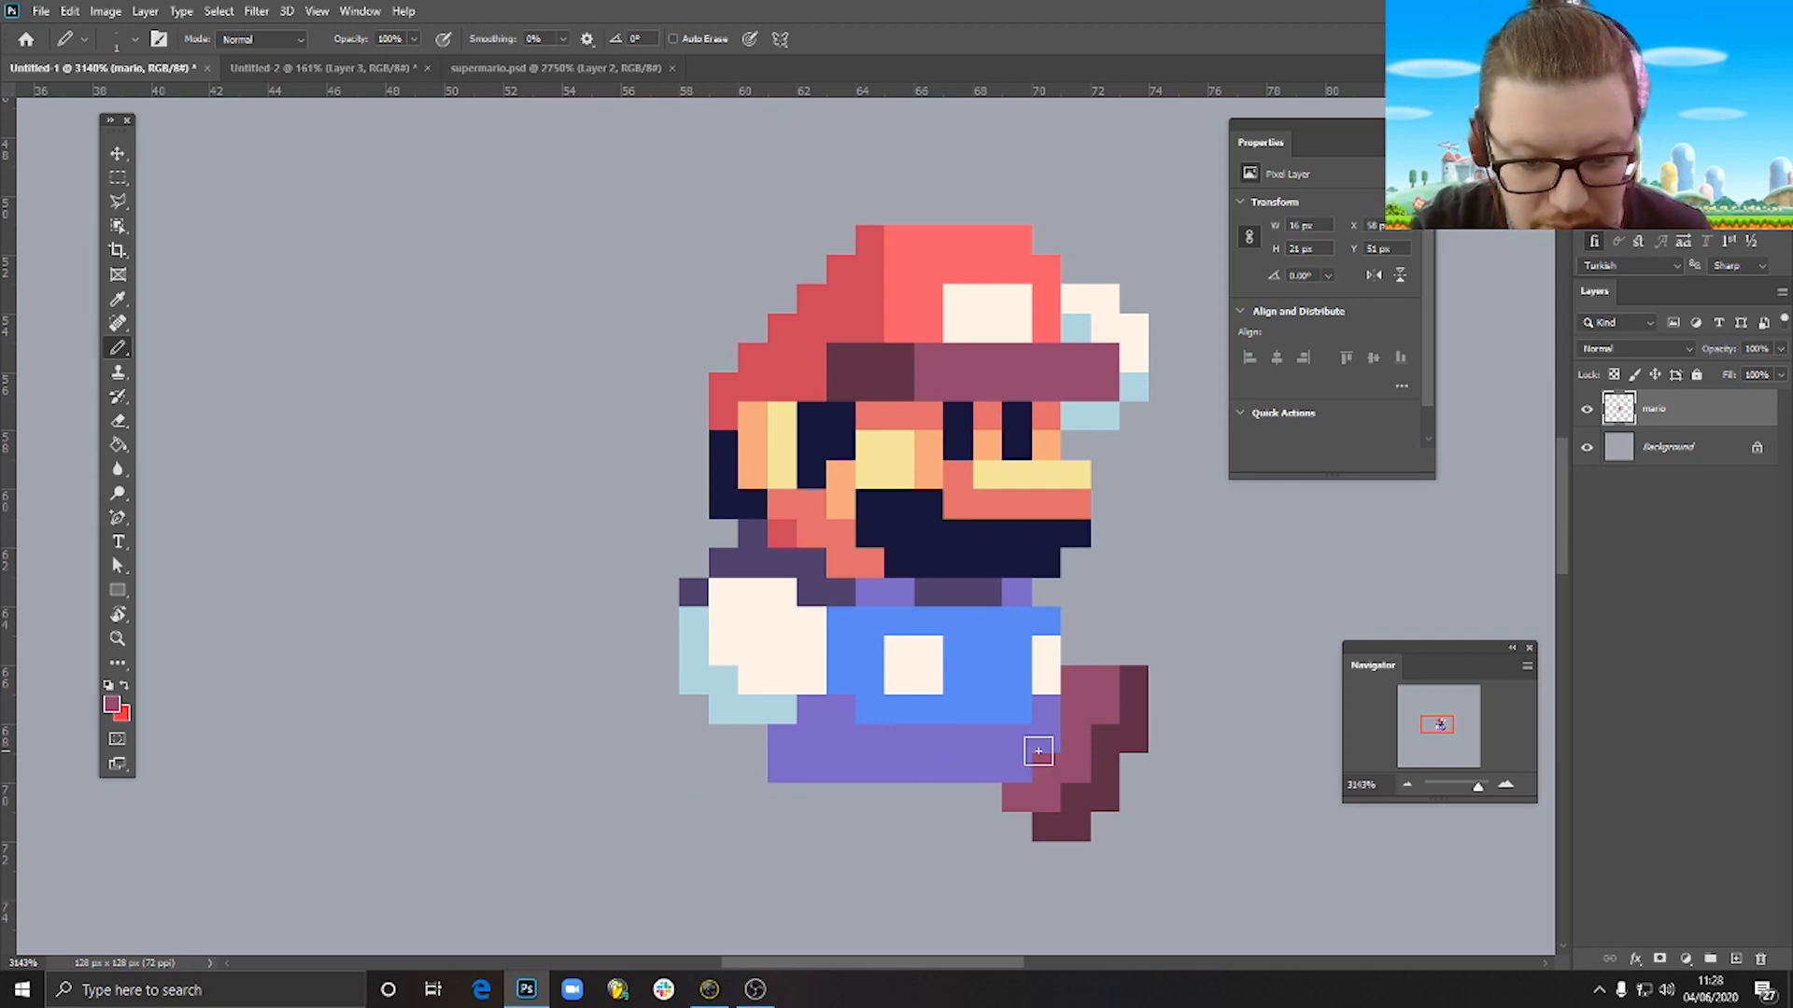
Paint a plum rear shoe behind the overalls beneath the glove, and edge its rear and underside with a dark maroon sole.
mouse_move(718, 748)
left_mouse_down()
mouse_move(751, 770)
mouse_move(724, 798)
left_mouse_up()
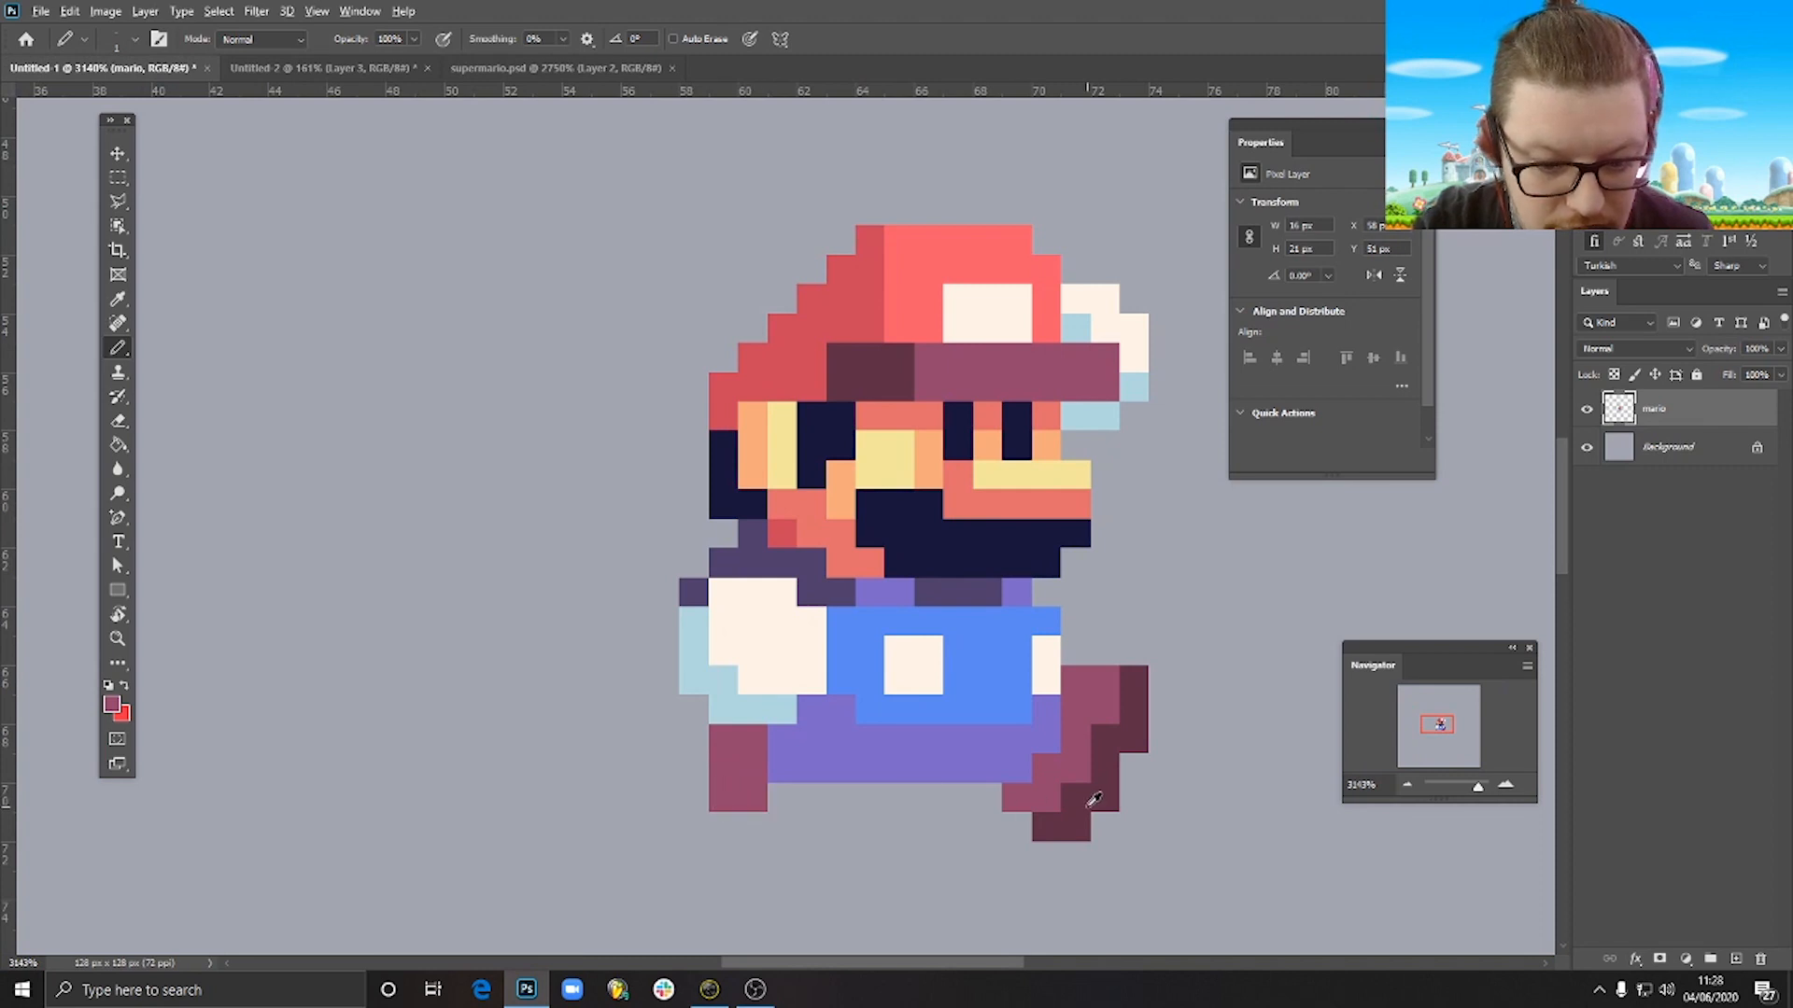
left_click(733, 778, "alt")
left_click_drag(694, 710, 694, 738)
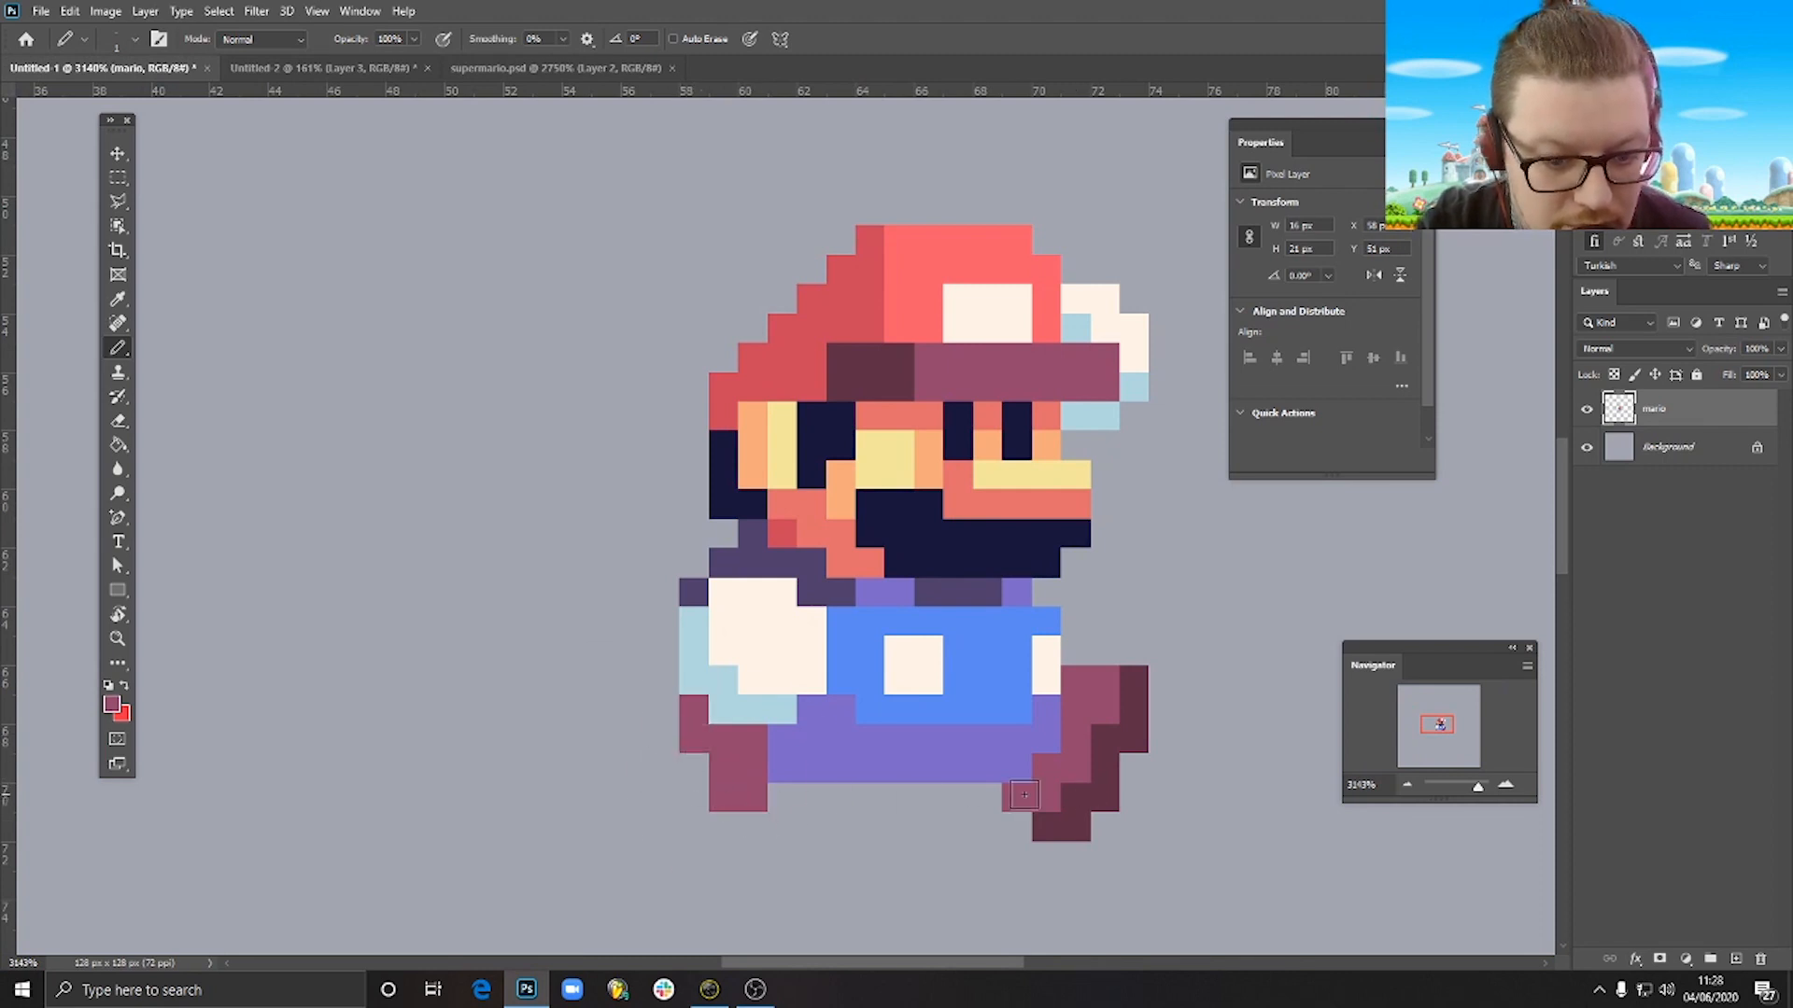
left_click(1078, 804, "alt")
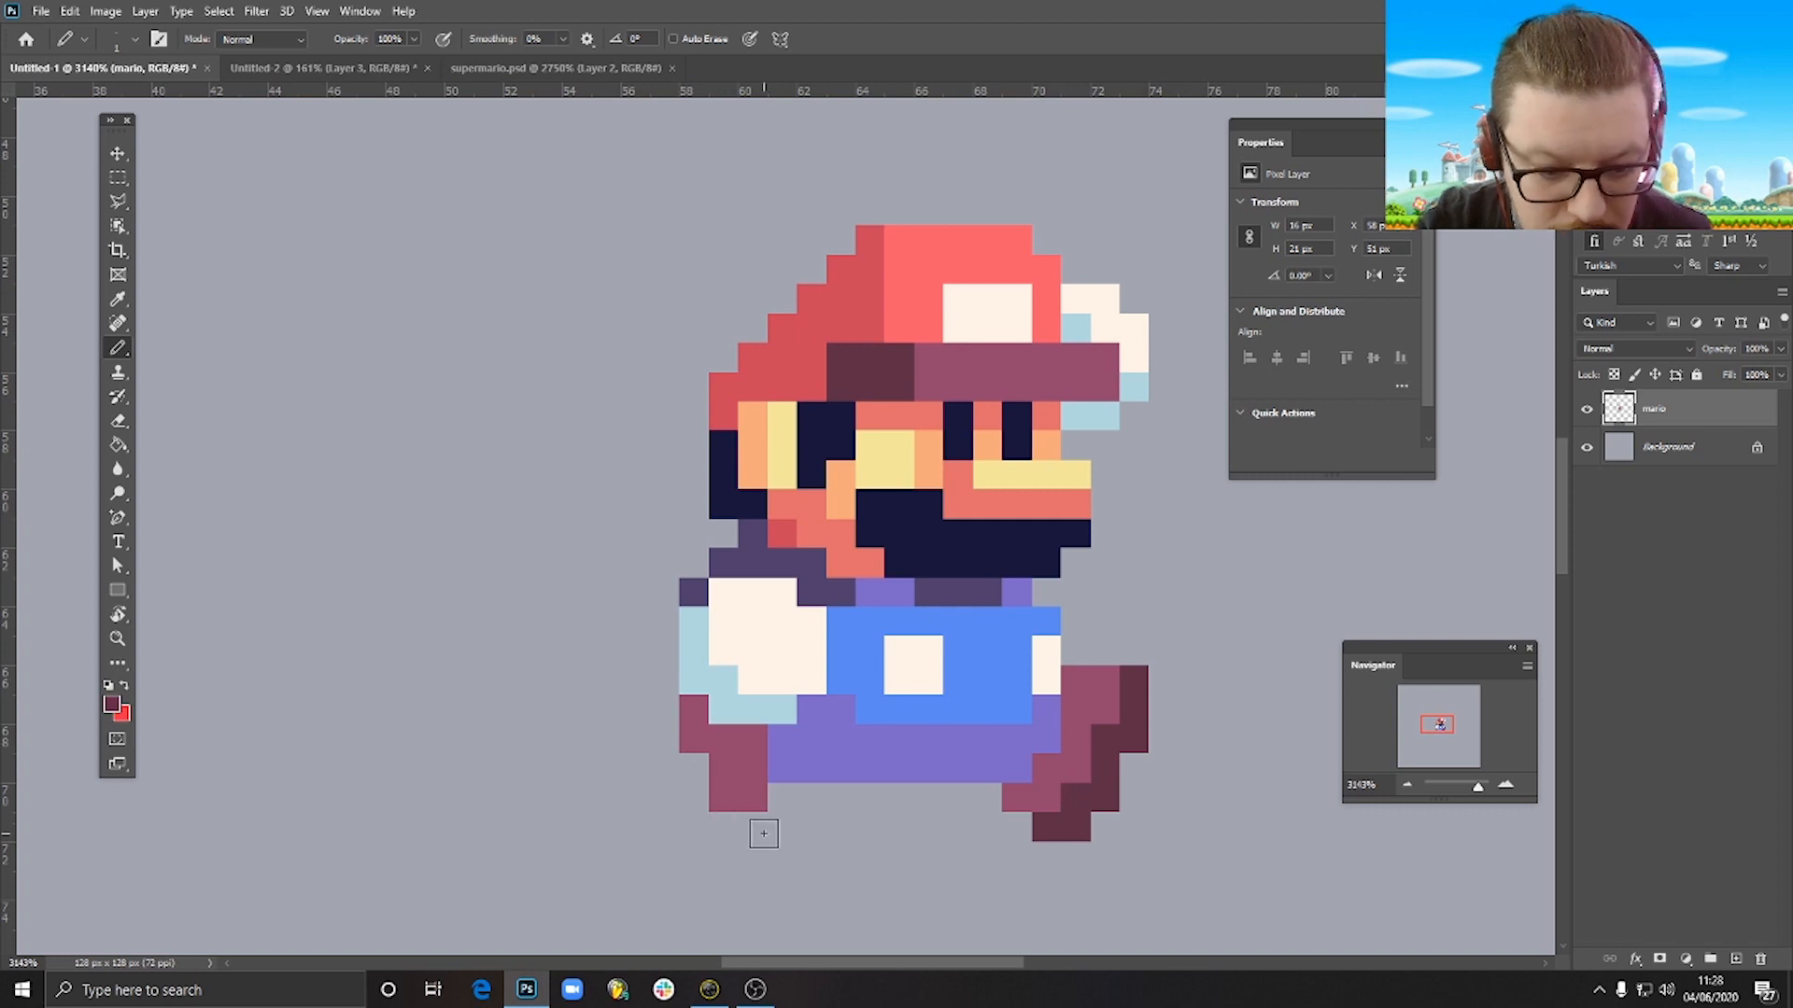
mouse_move(750, 823)
left_mouse_down()
mouse_move(695, 810)
mouse_move(678, 728)
left_mouse_up()
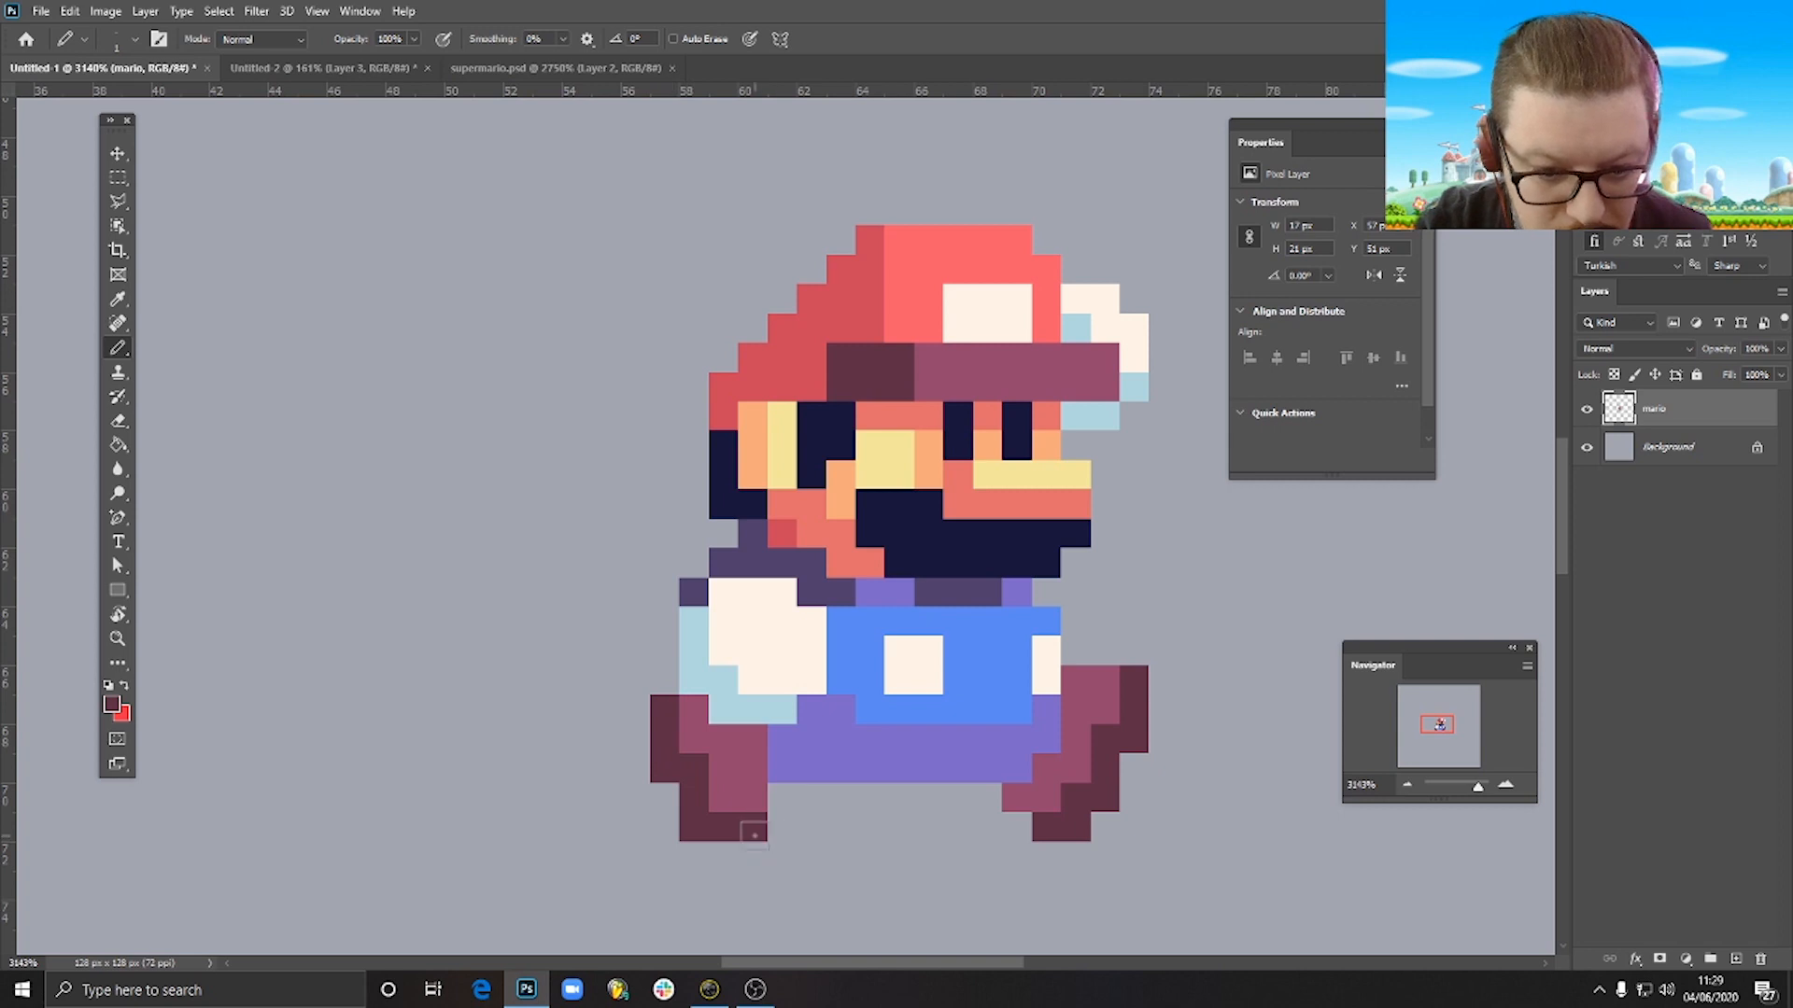
Erase the rear sole's front lower pixel, fill its rear lower corner with maroon, and darken the shoe pixel beneath the glove.
key("e")
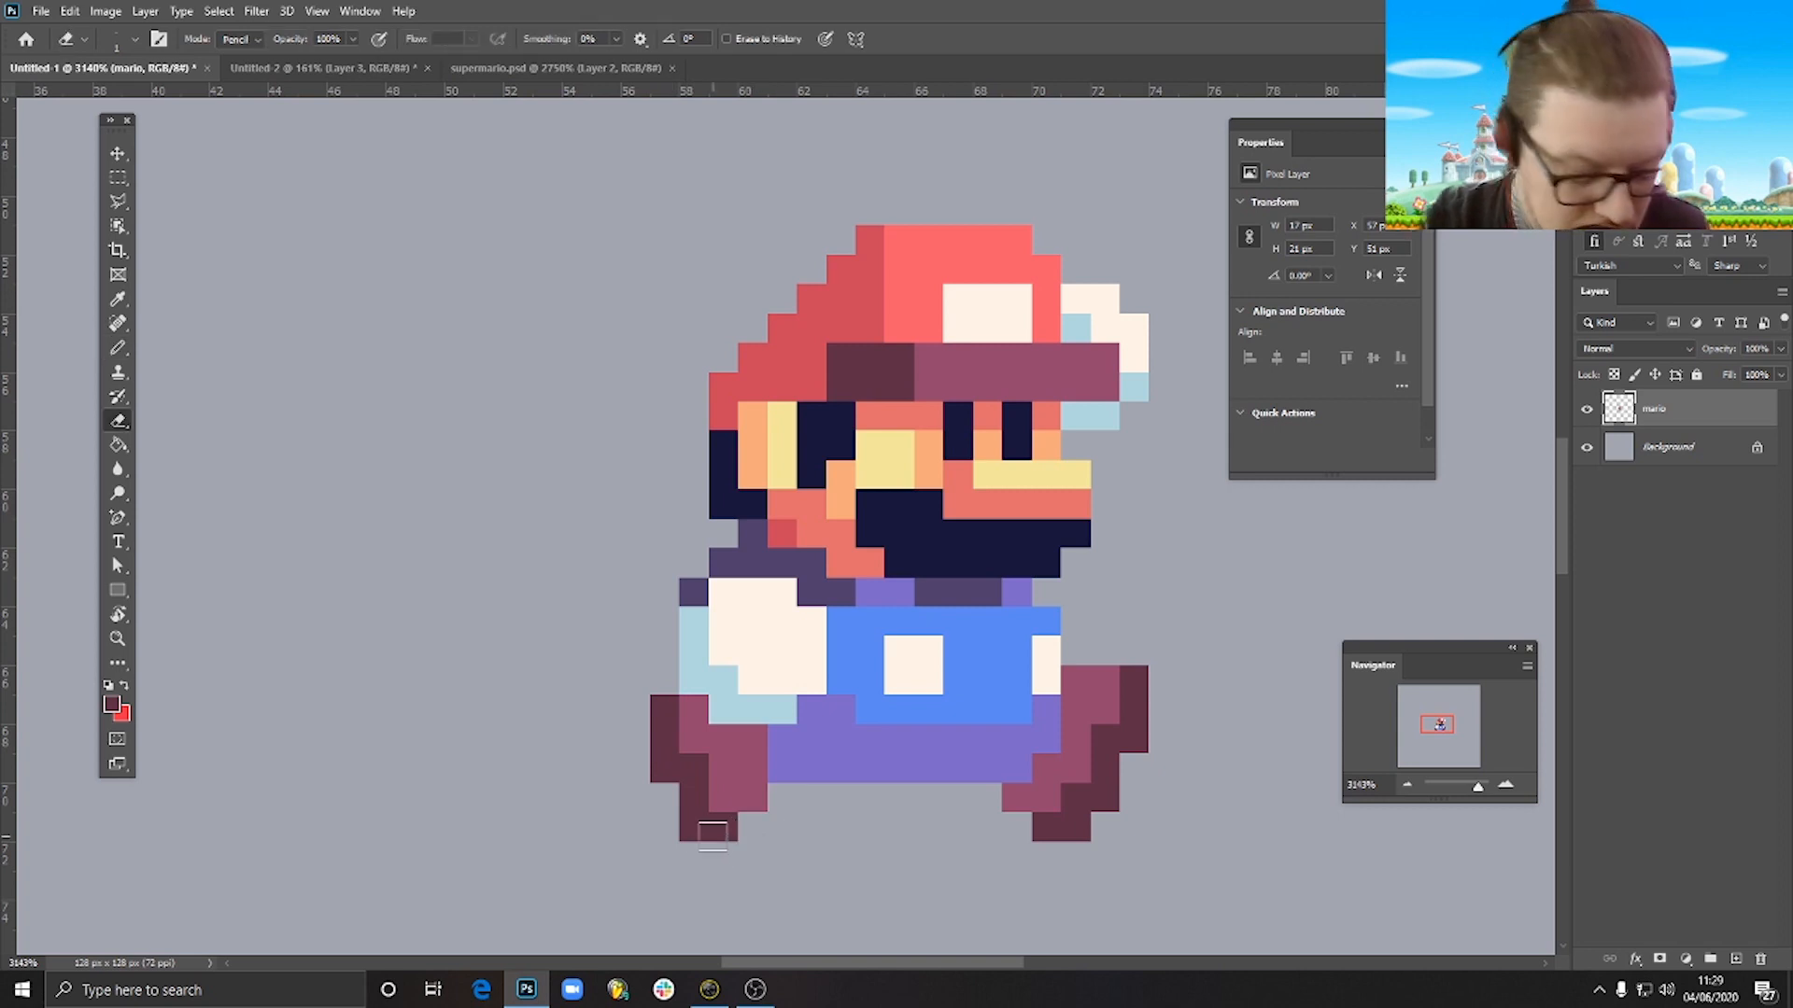
key("b")
left_click(666, 795)
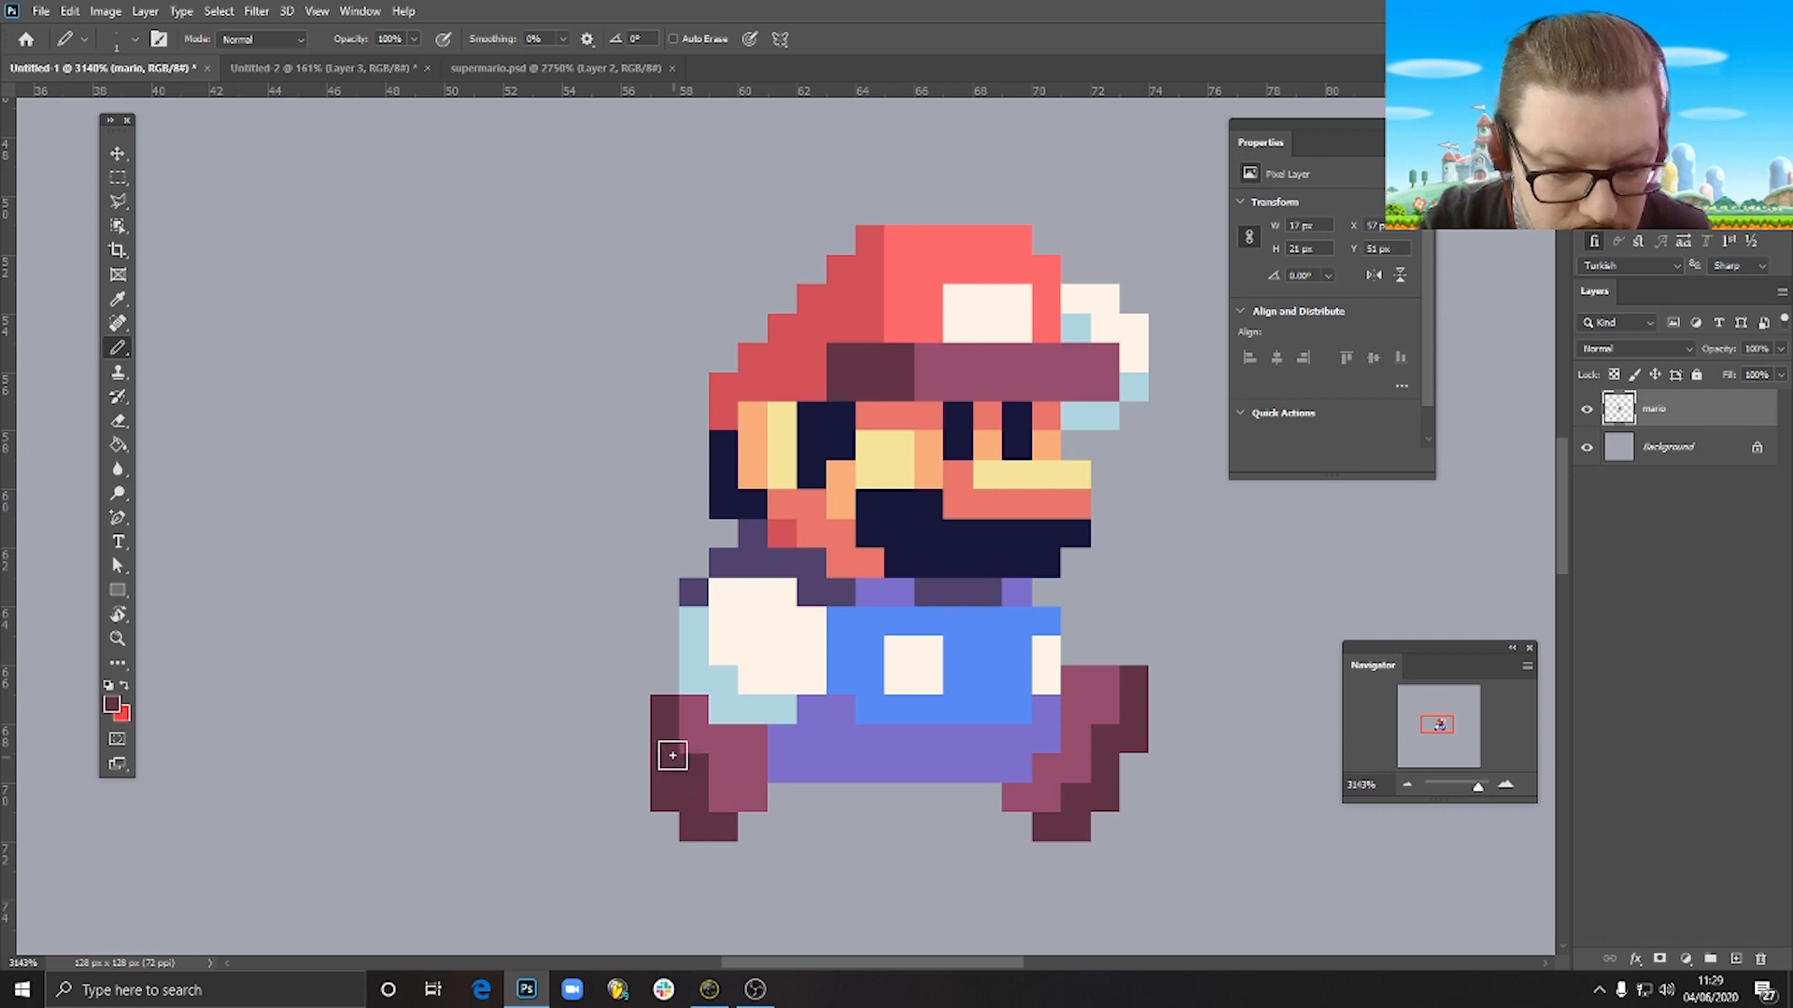
left_click(758, 747)
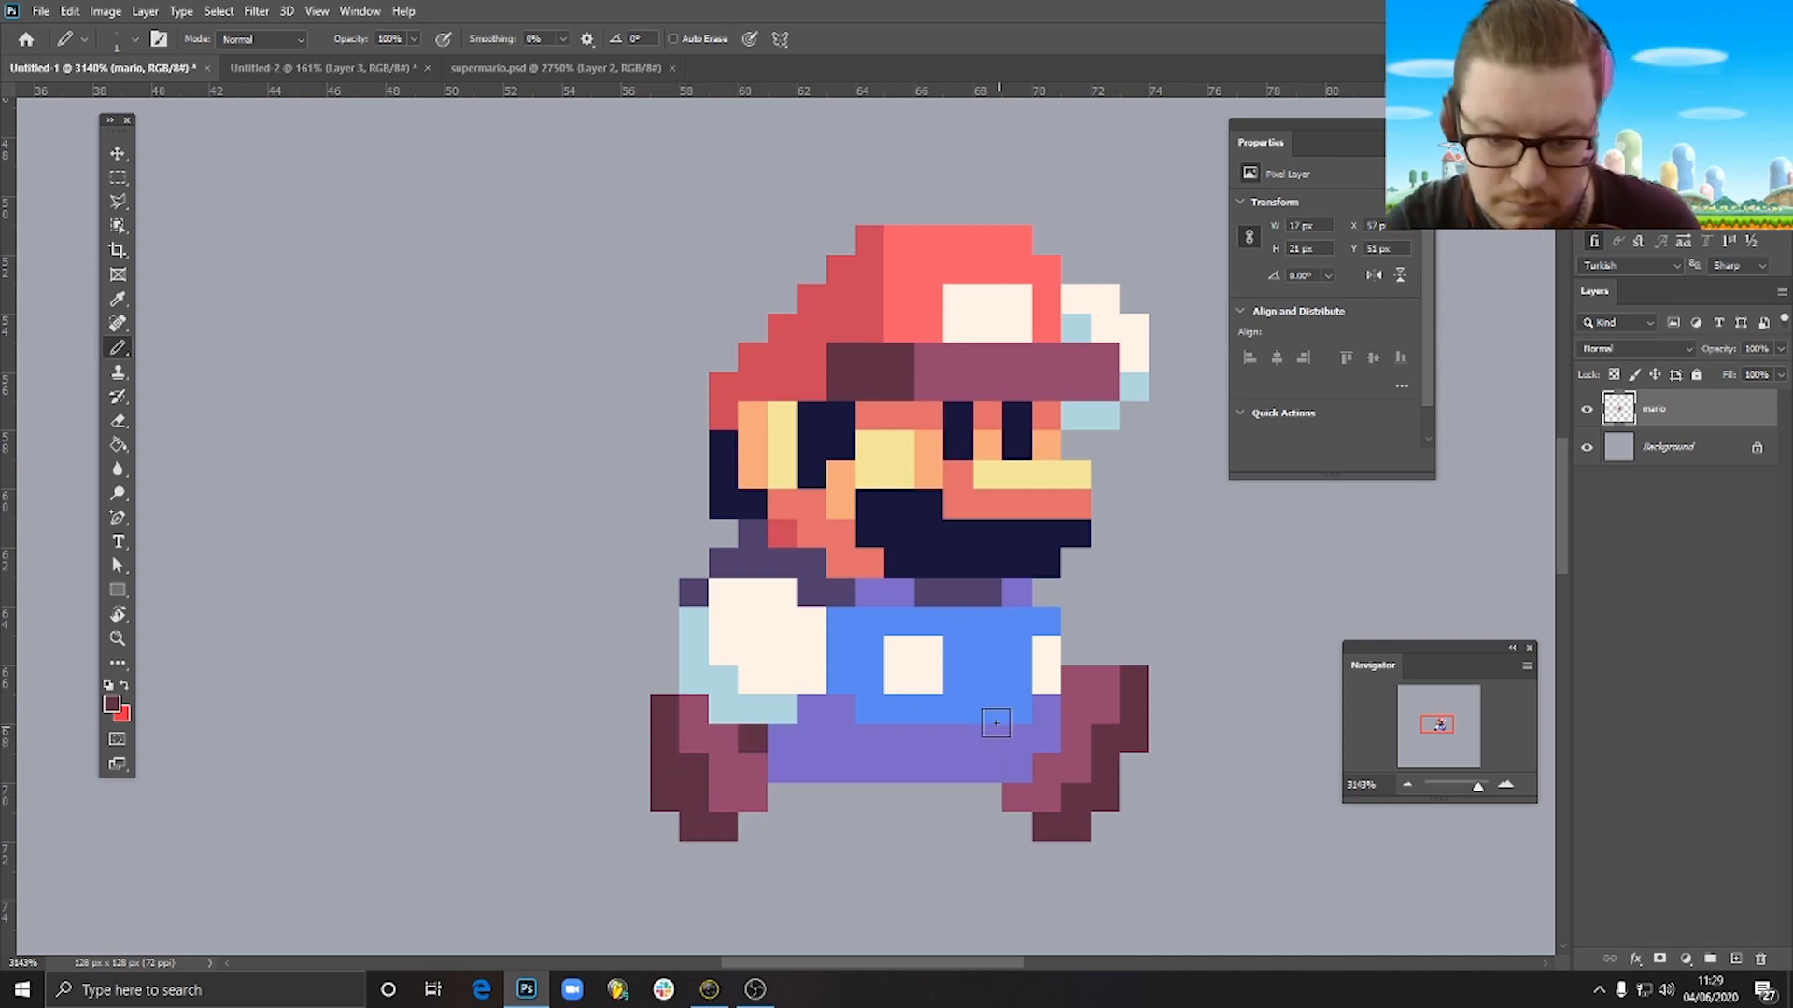
Widen the front overalls button 1 px backward to 2 × 2 px in cream, and extend the violet shading around the overalls' lower rear corner.
scroll(996, 722, "down", 5)
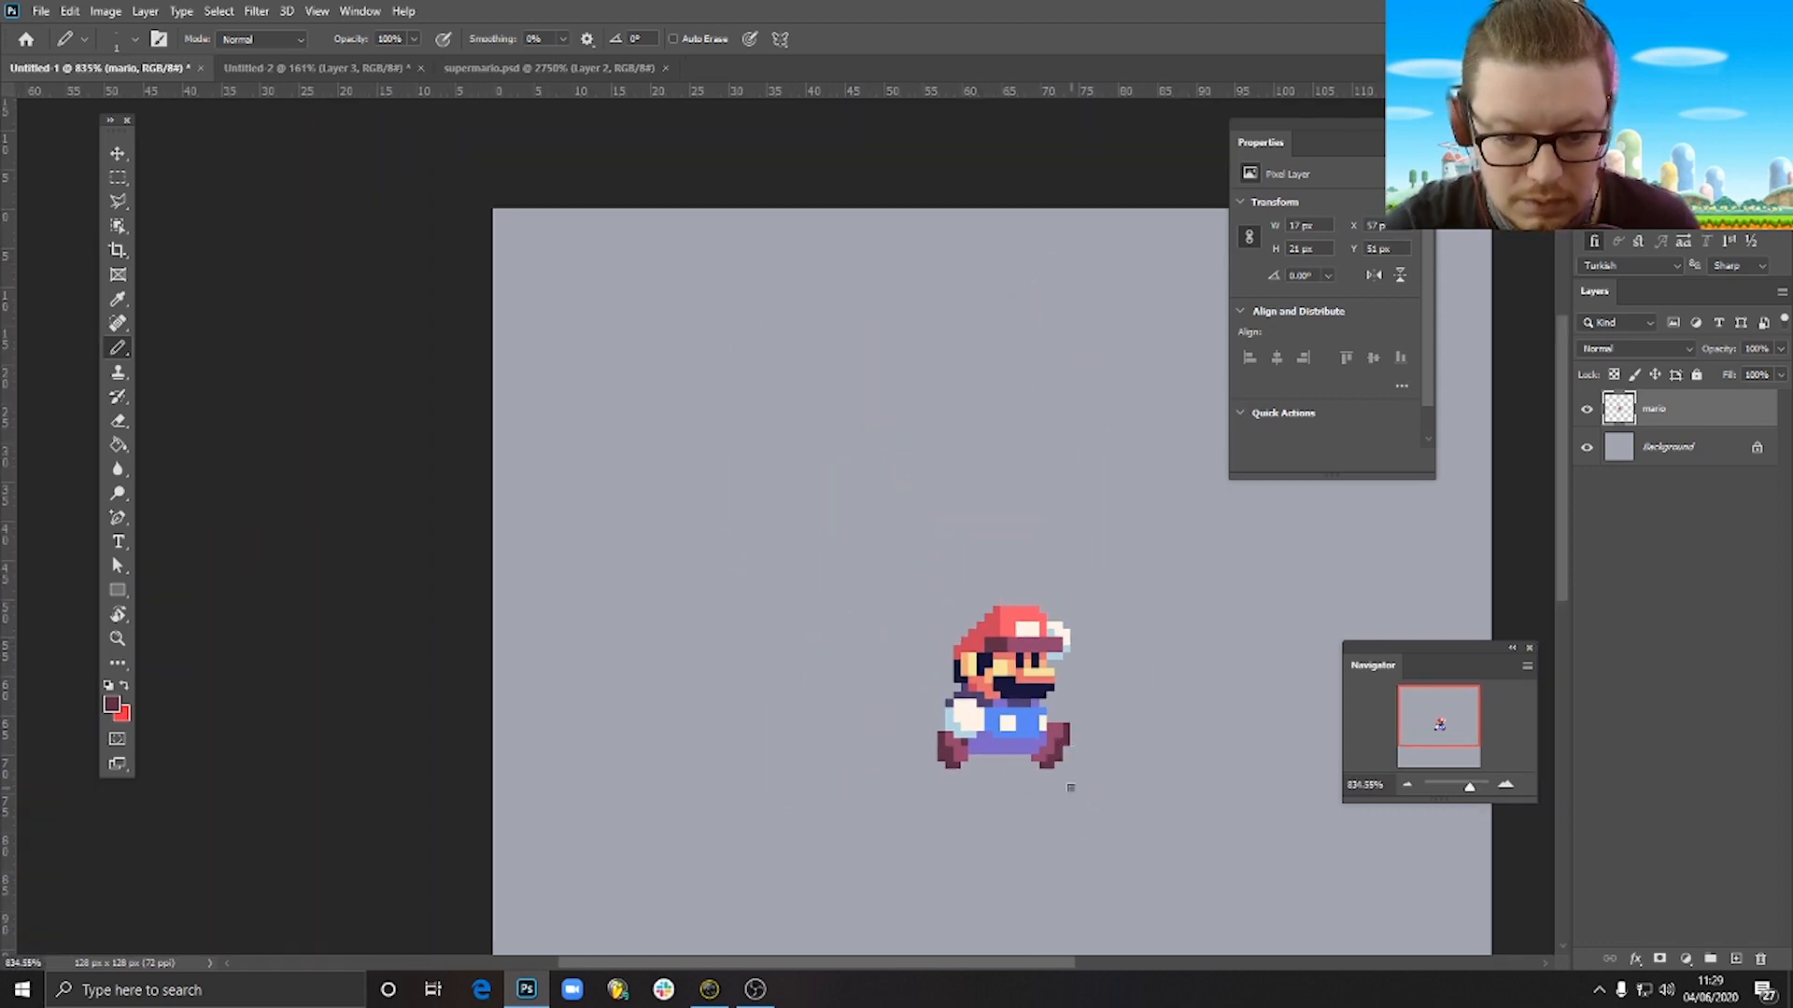
scroll(1070, 787, "up", 4)
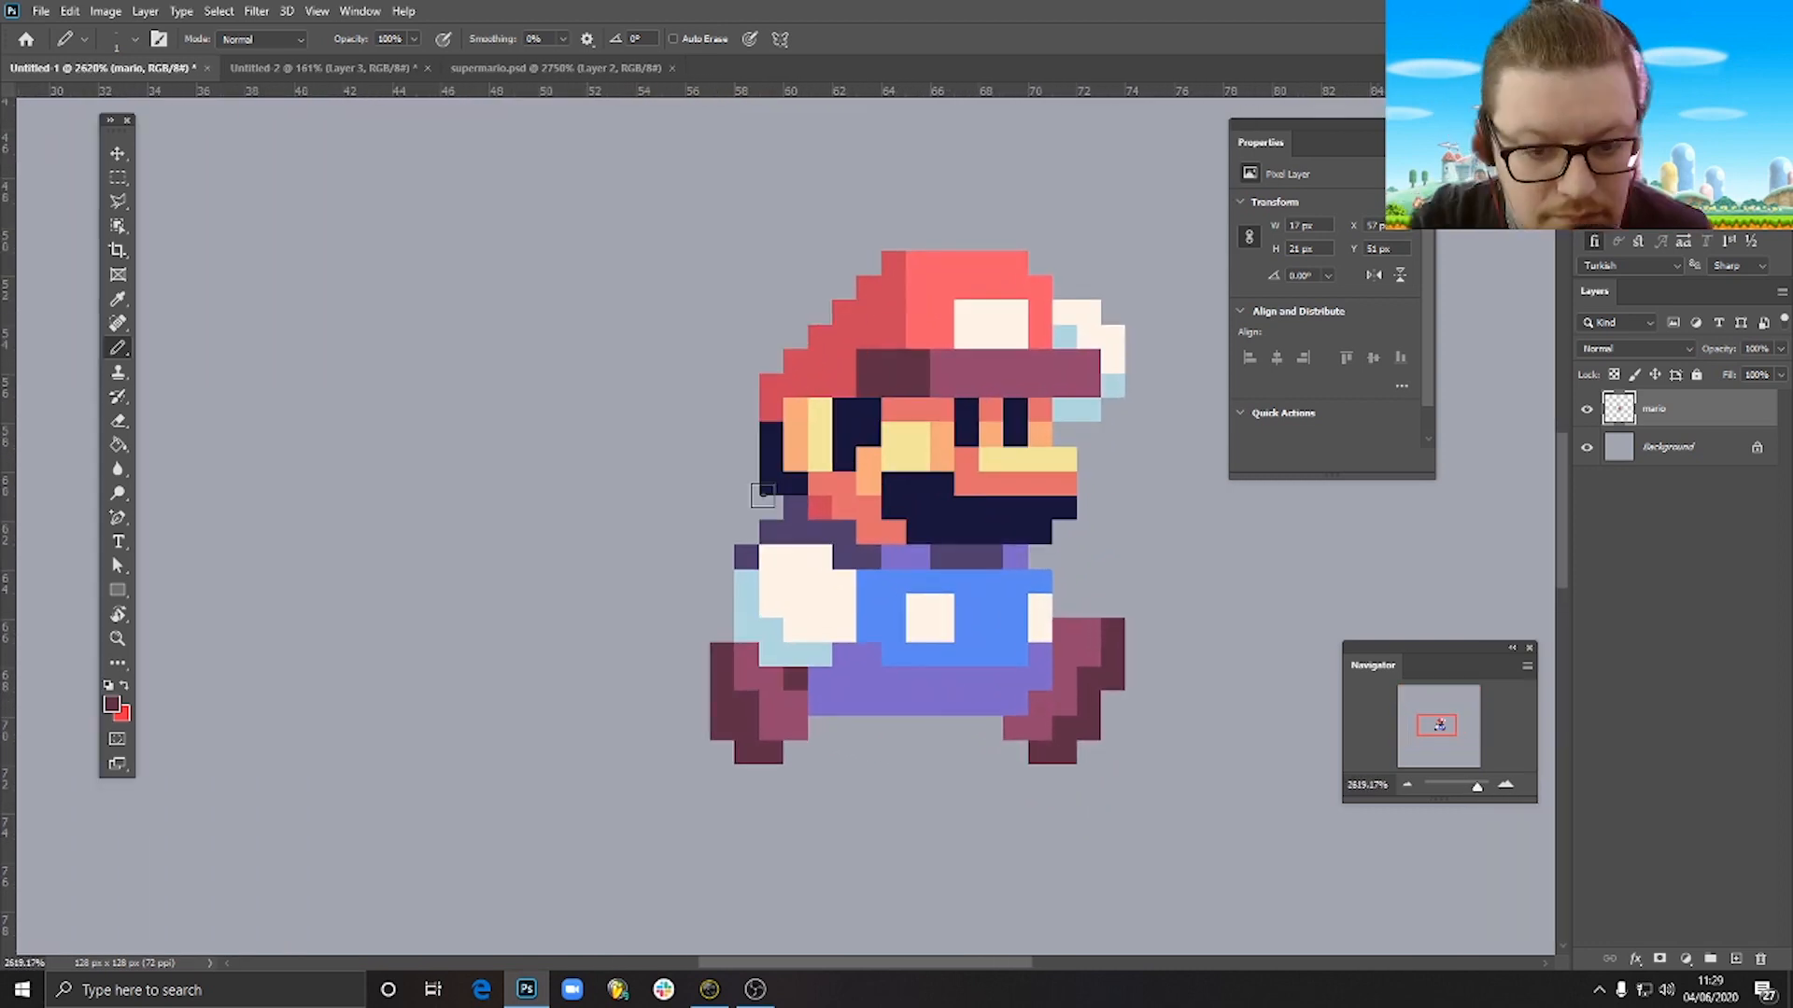
left_click_drag(1022, 606, 1017, 633)
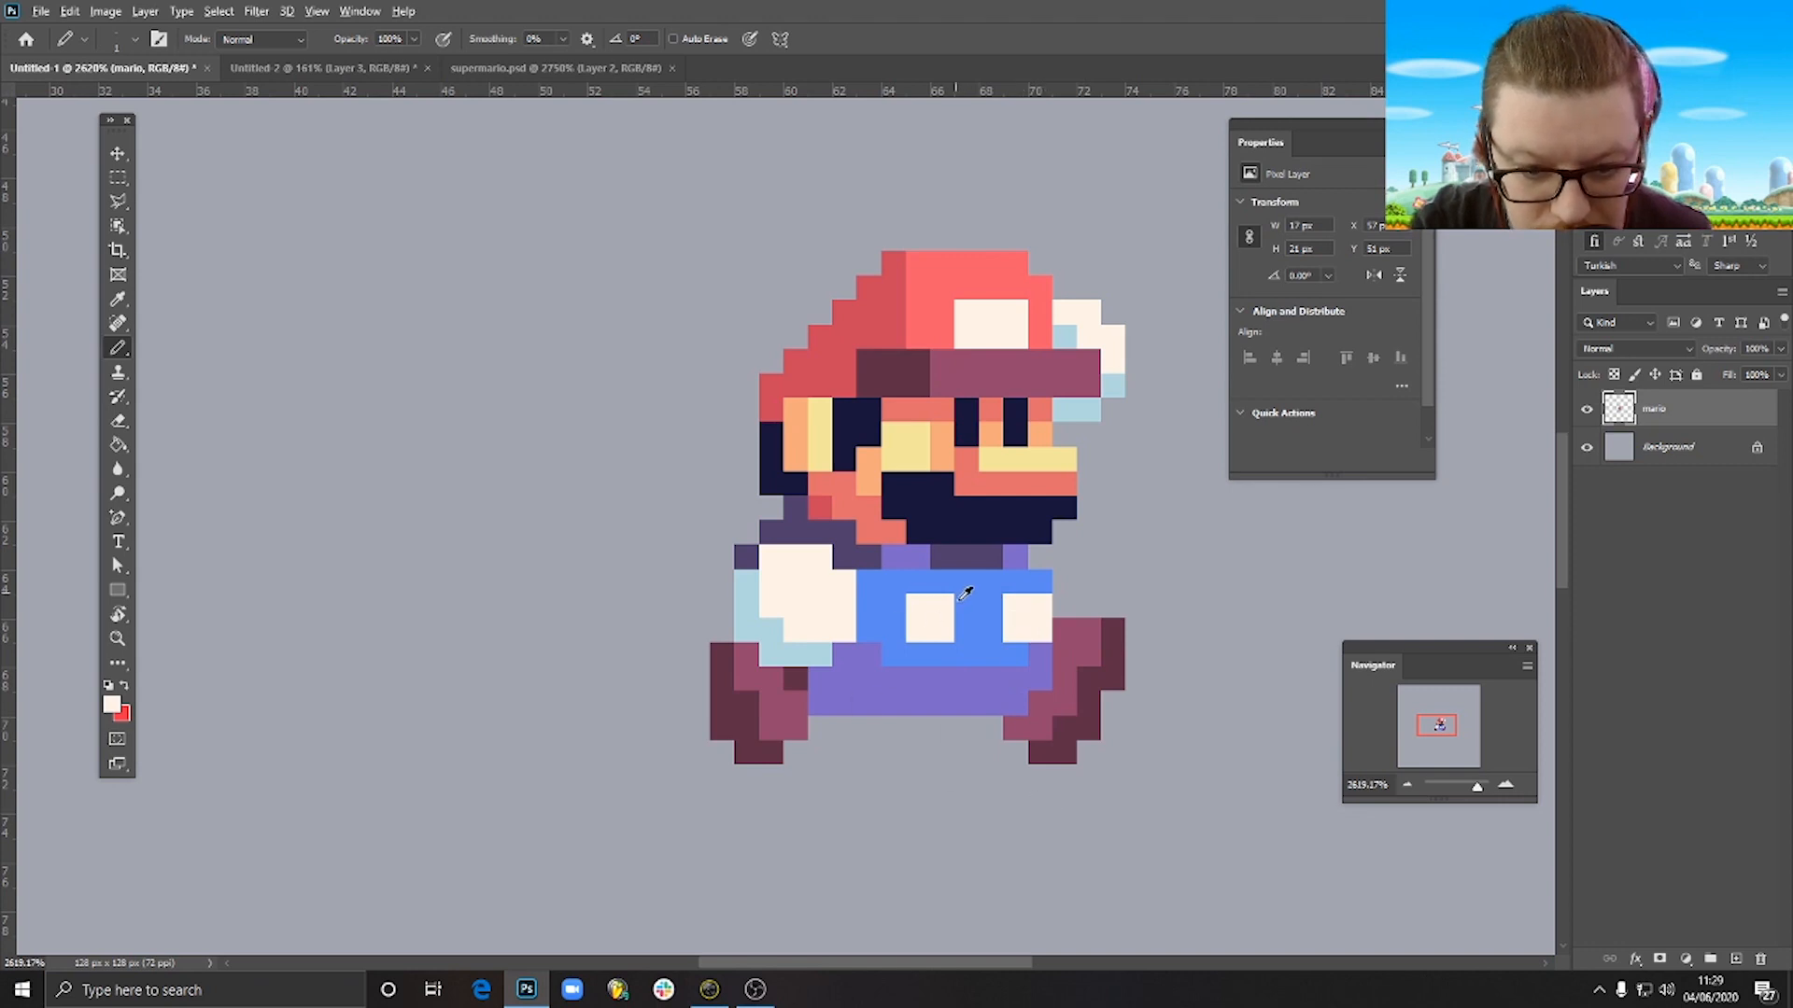
left_click(915, 677, "alt")
left_click(885, 651)
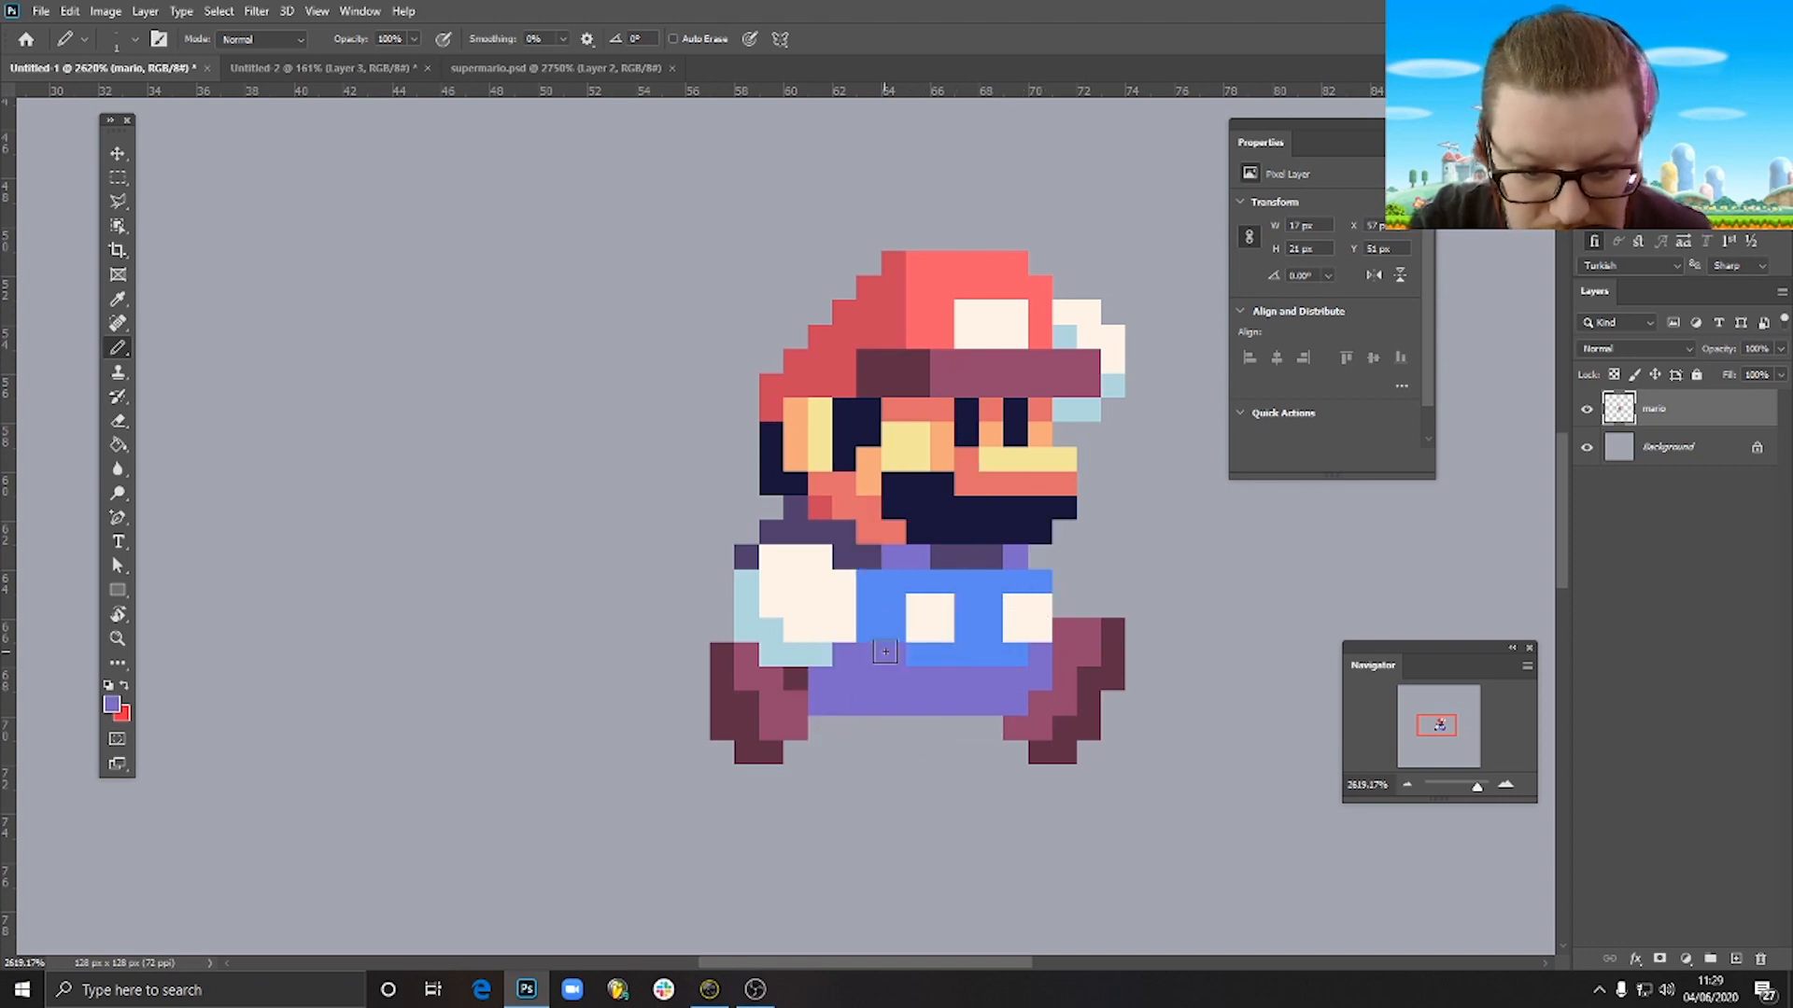
Paint a shadow along the overalls' lower rear corner beneath the glove in the shirt's dark purple.
left_click(941, 556, "alt")
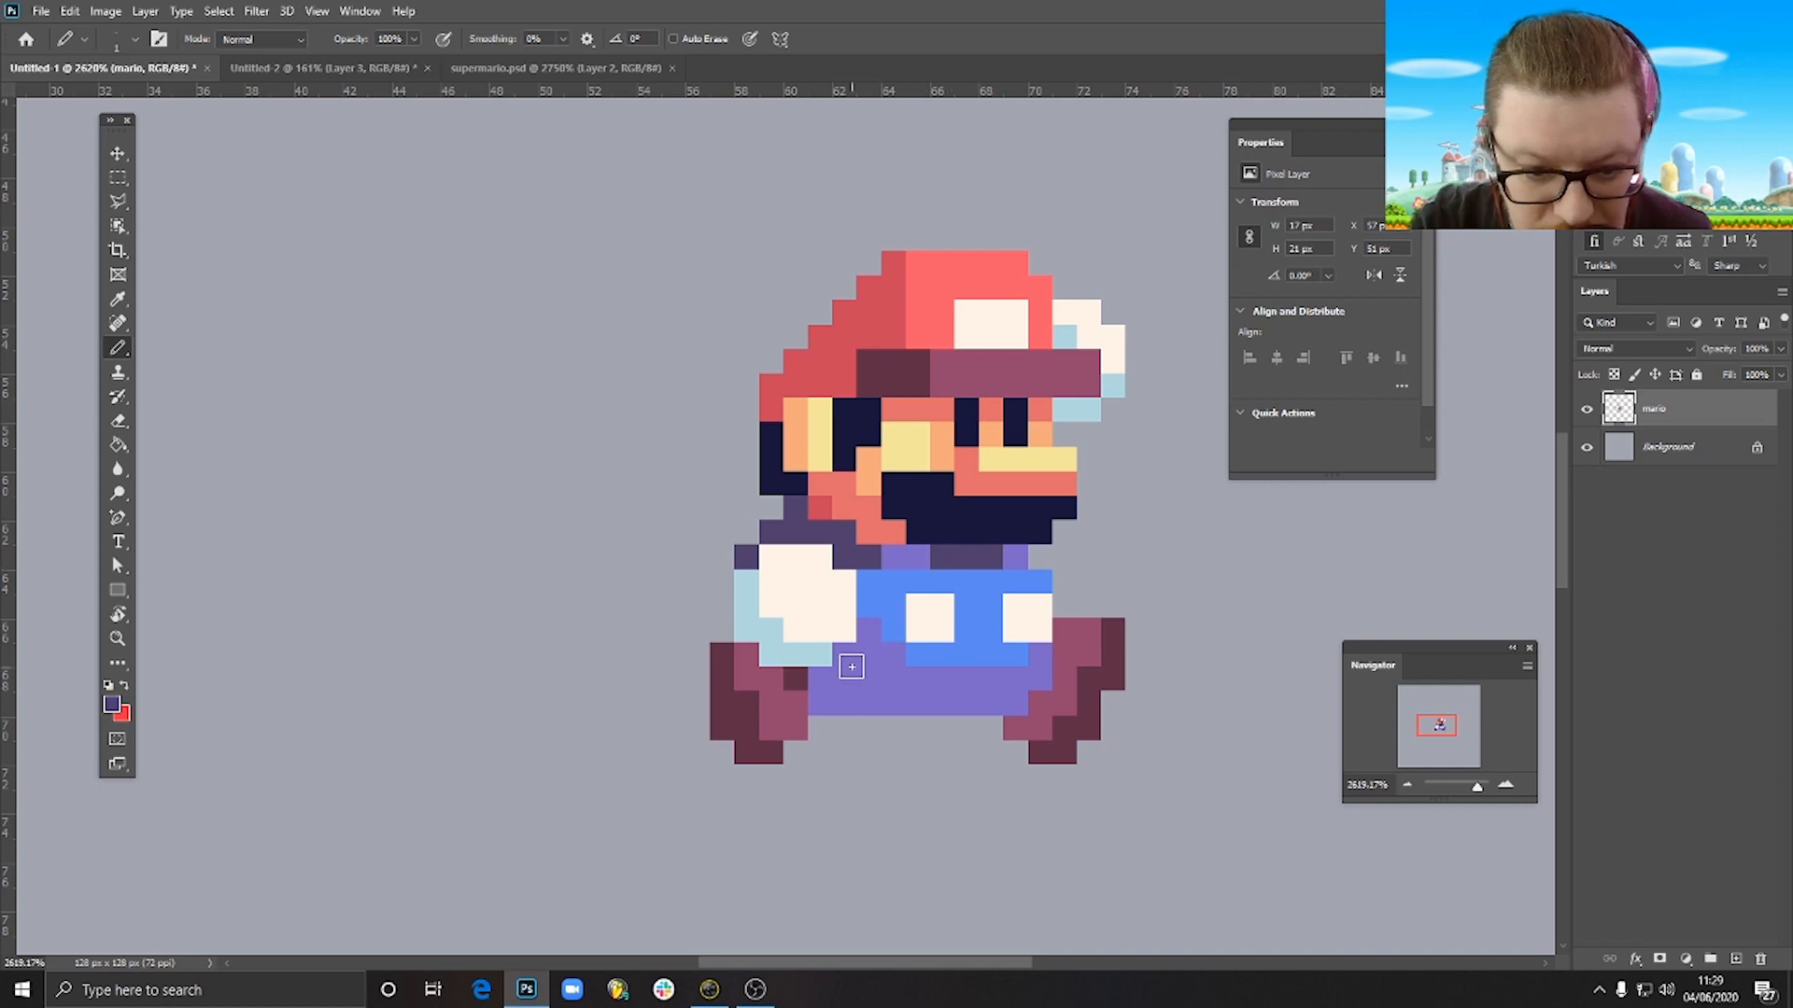
mouse_move(845, 653)
left_mouse_down()
mouse_move(855, 691)
mouse_move(826, 702)
mouse_move(823, 686)
left_mouse_up()
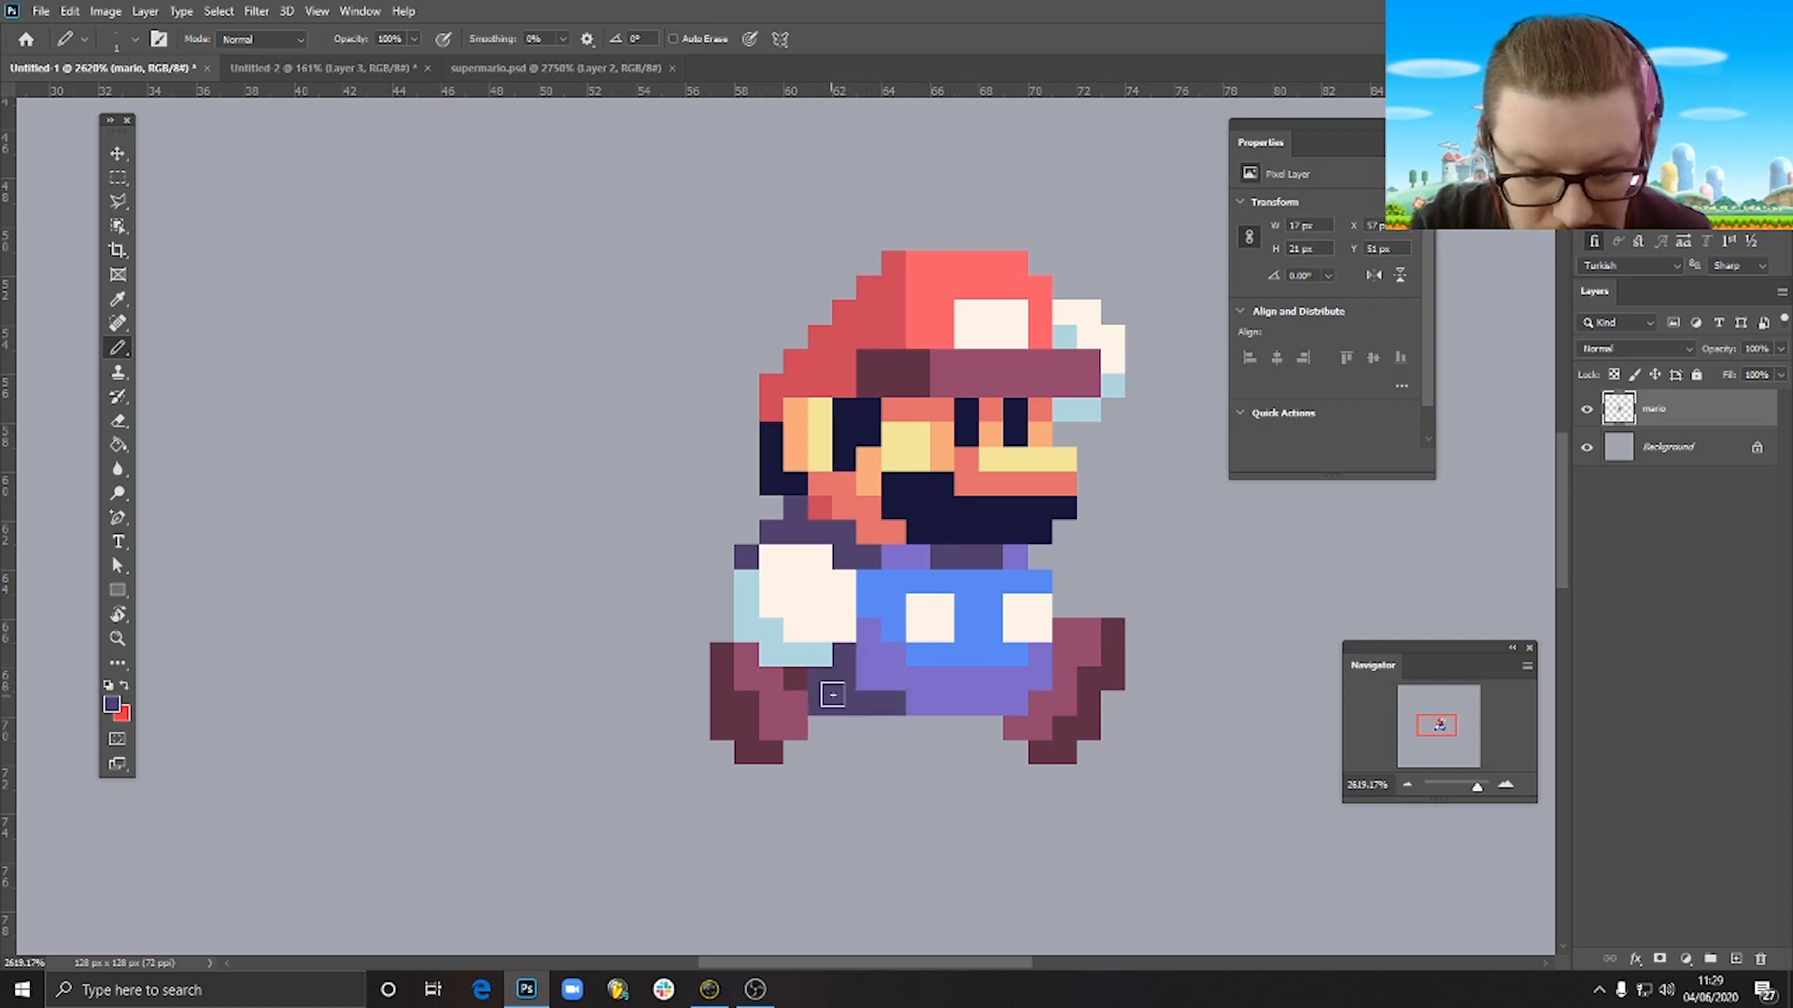
left_click(903, 686, "alt")
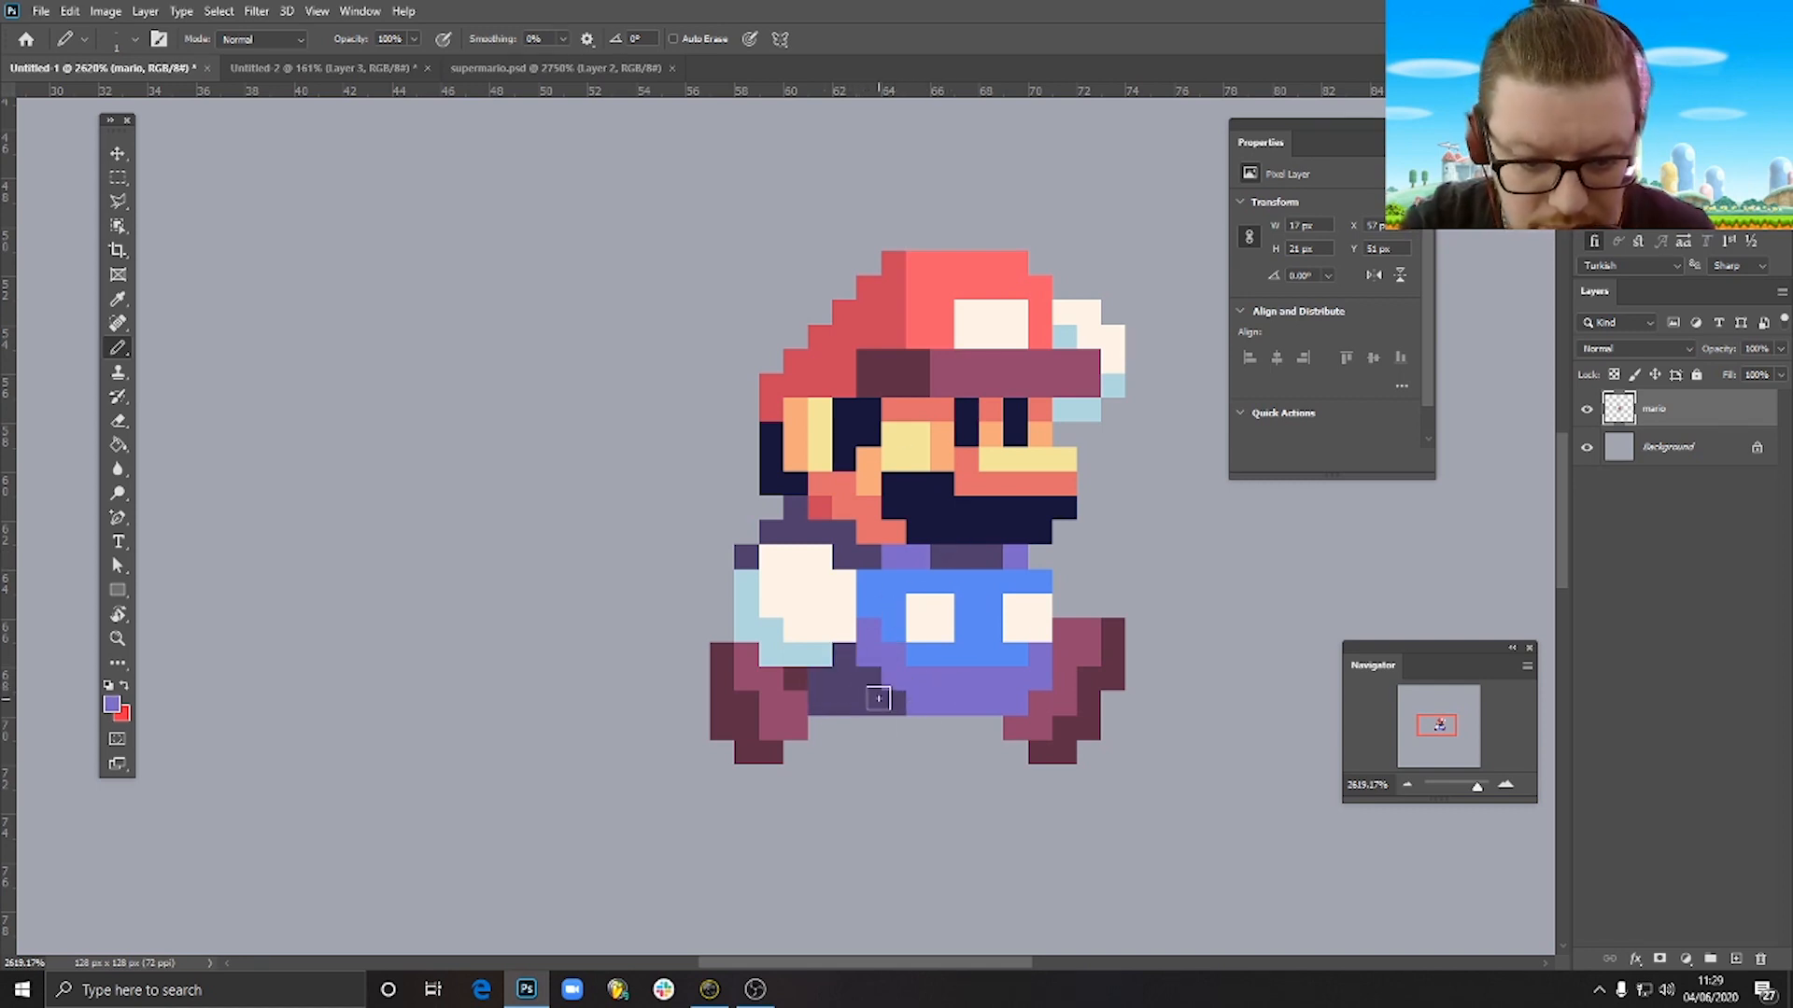
Mix the lighter purple #68528f, recolour the overalls shadow beneath the glove with it, and trim the shadow's front end with violet.
left_click(113, 715)
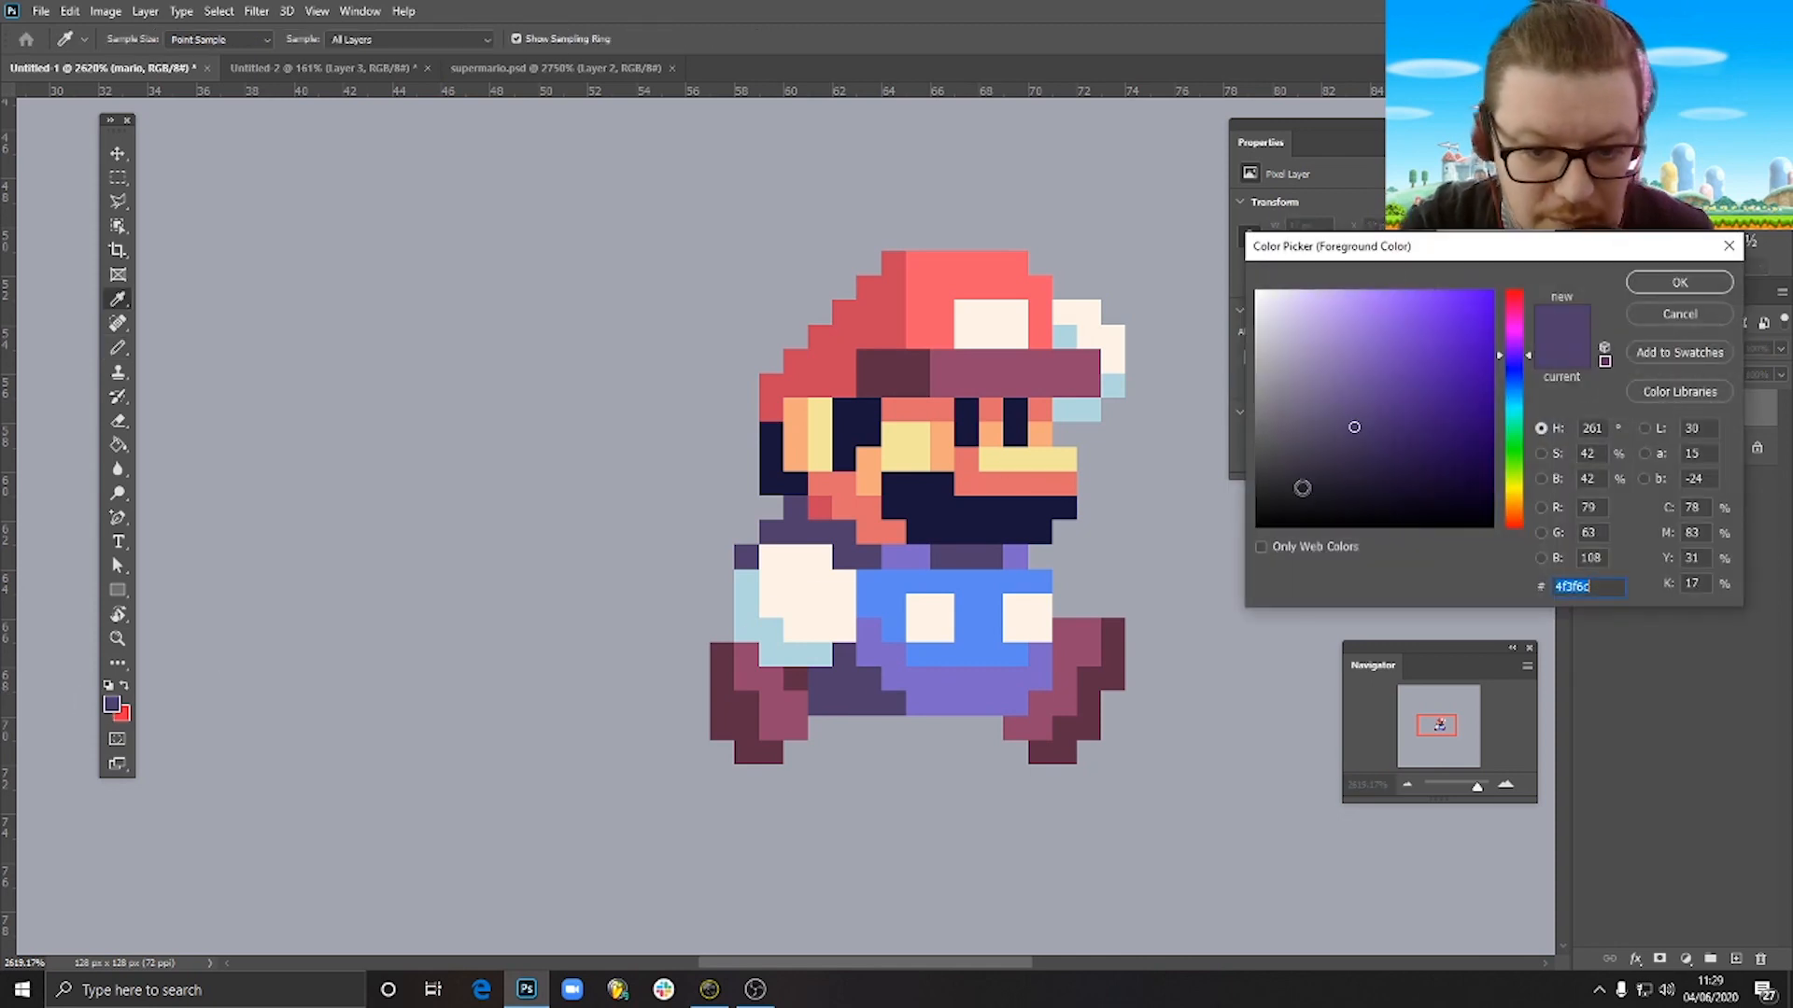
left_click_drag(1353, 425, 1357, 394)
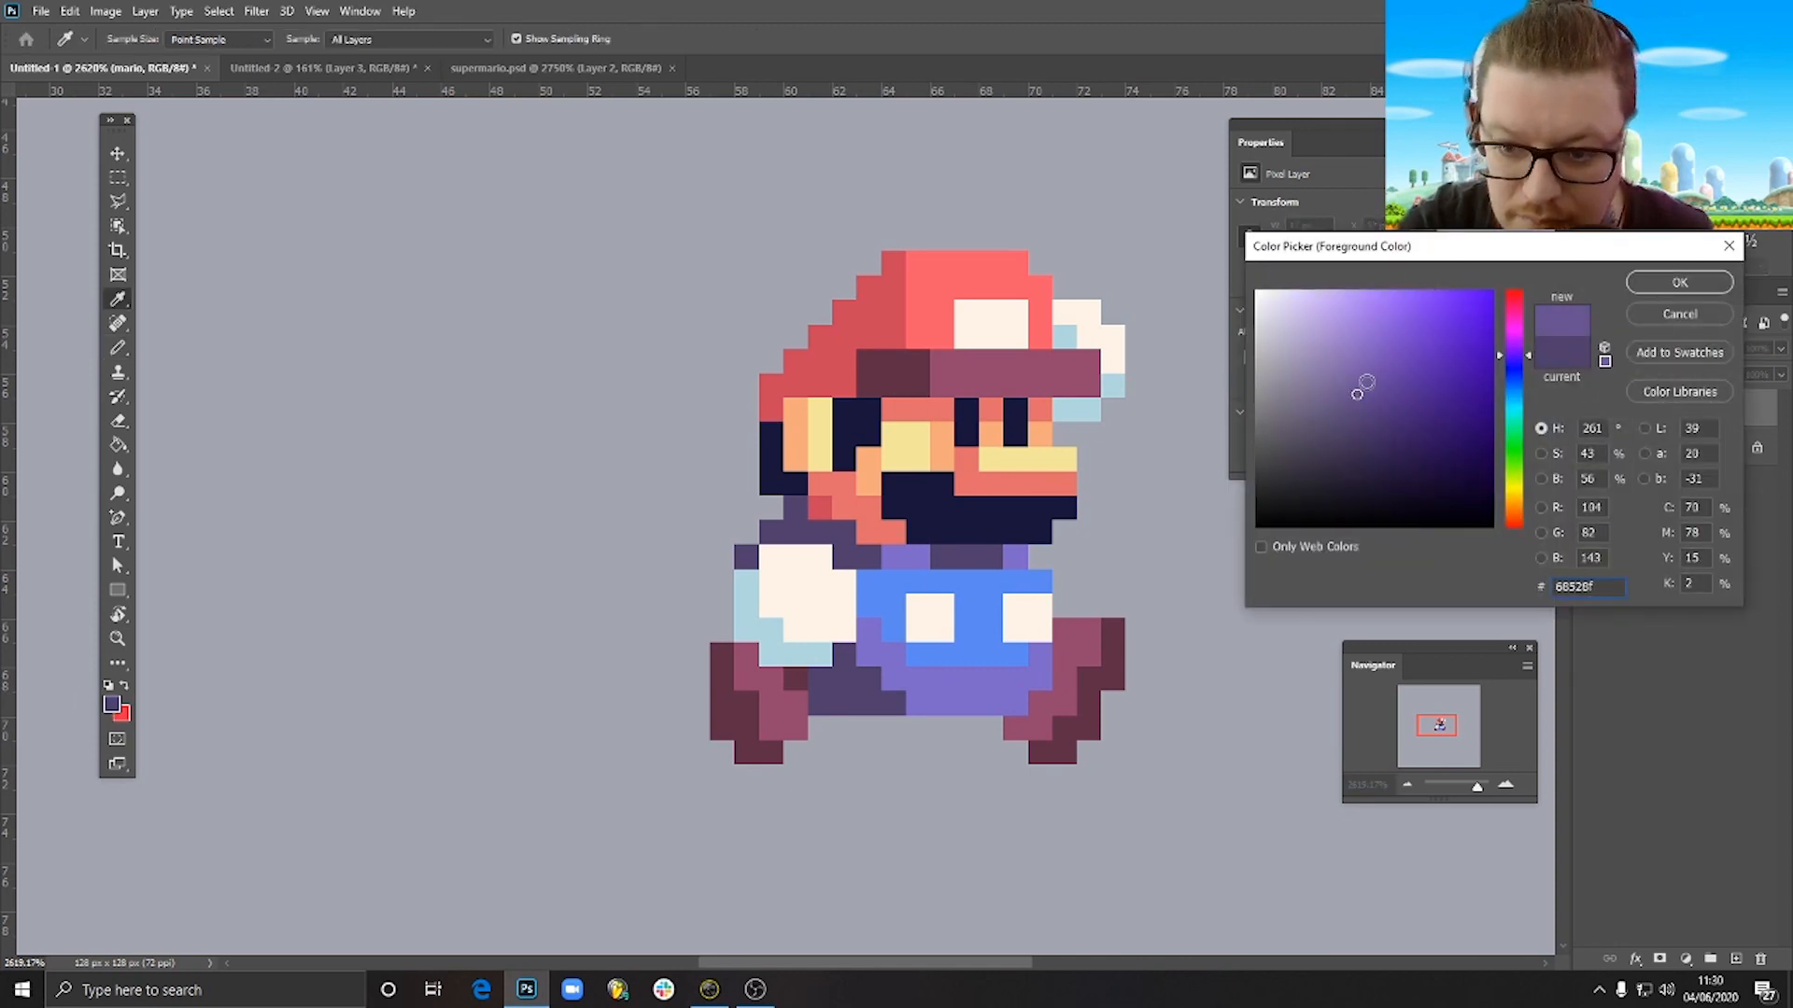
left_click(1678, 282)
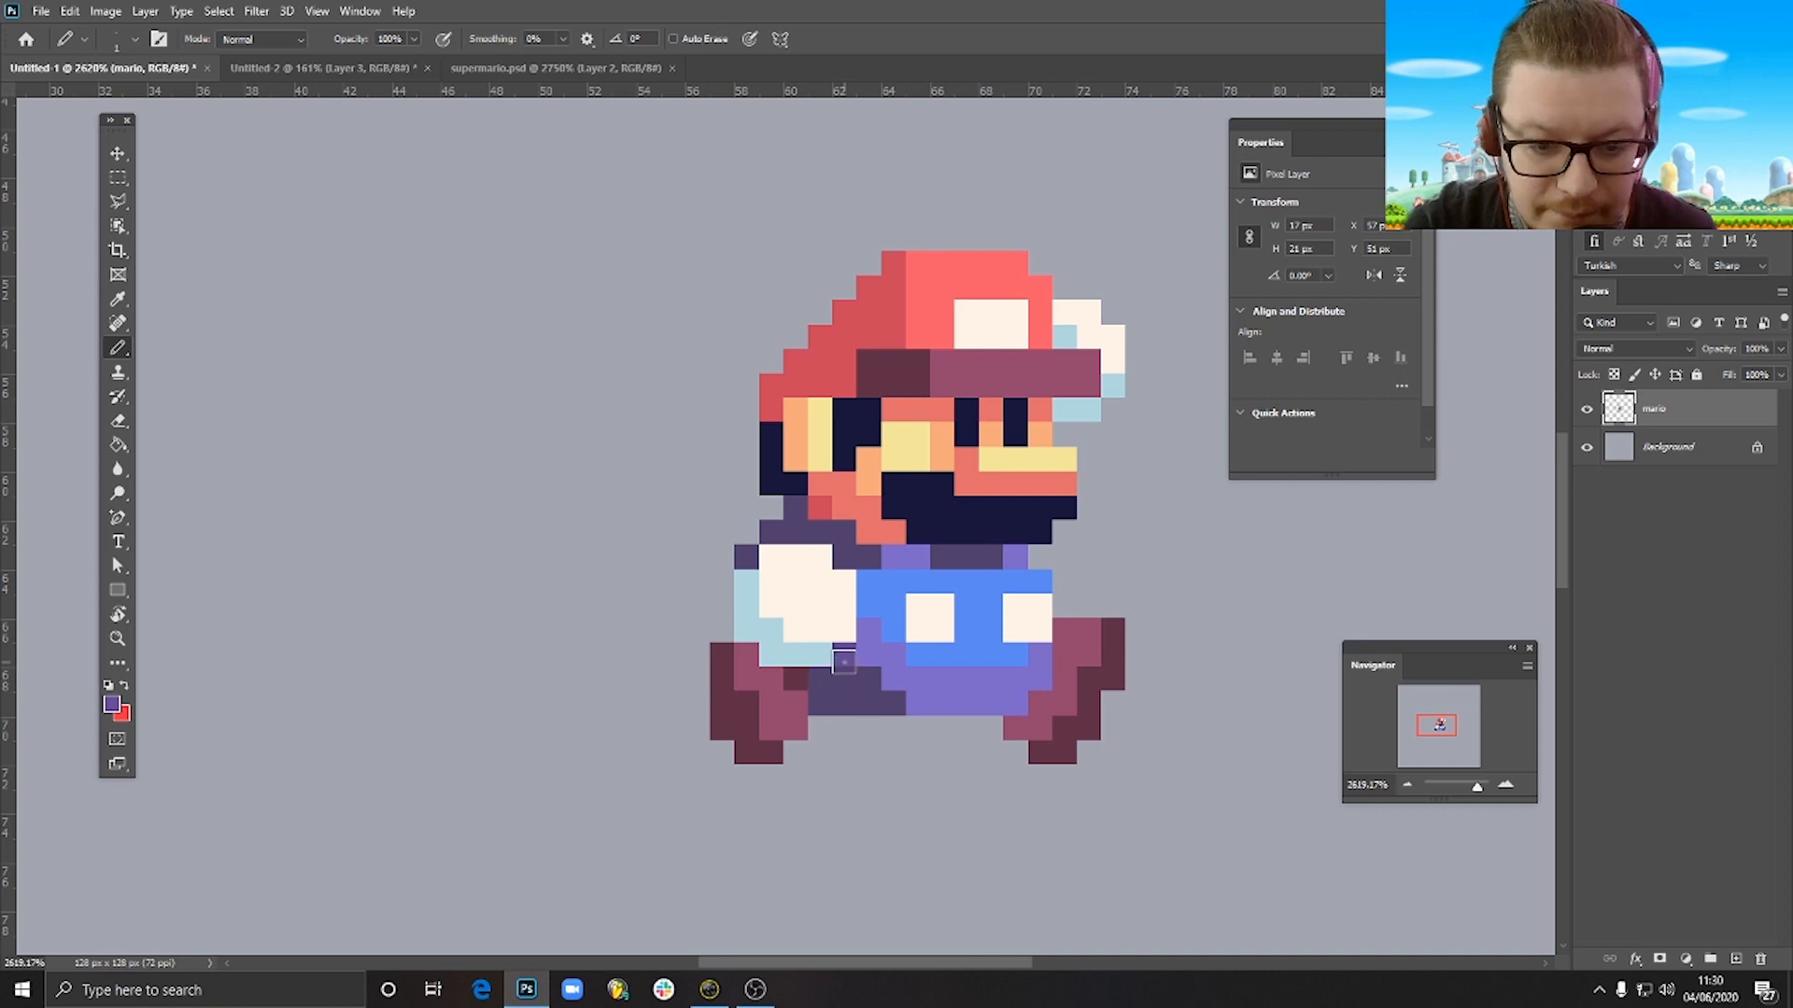
mouse_move(843, 662)
left_mouse_down()
mouse_move(882, 702)
mouse_move(825, 687)
left_mouse_up()
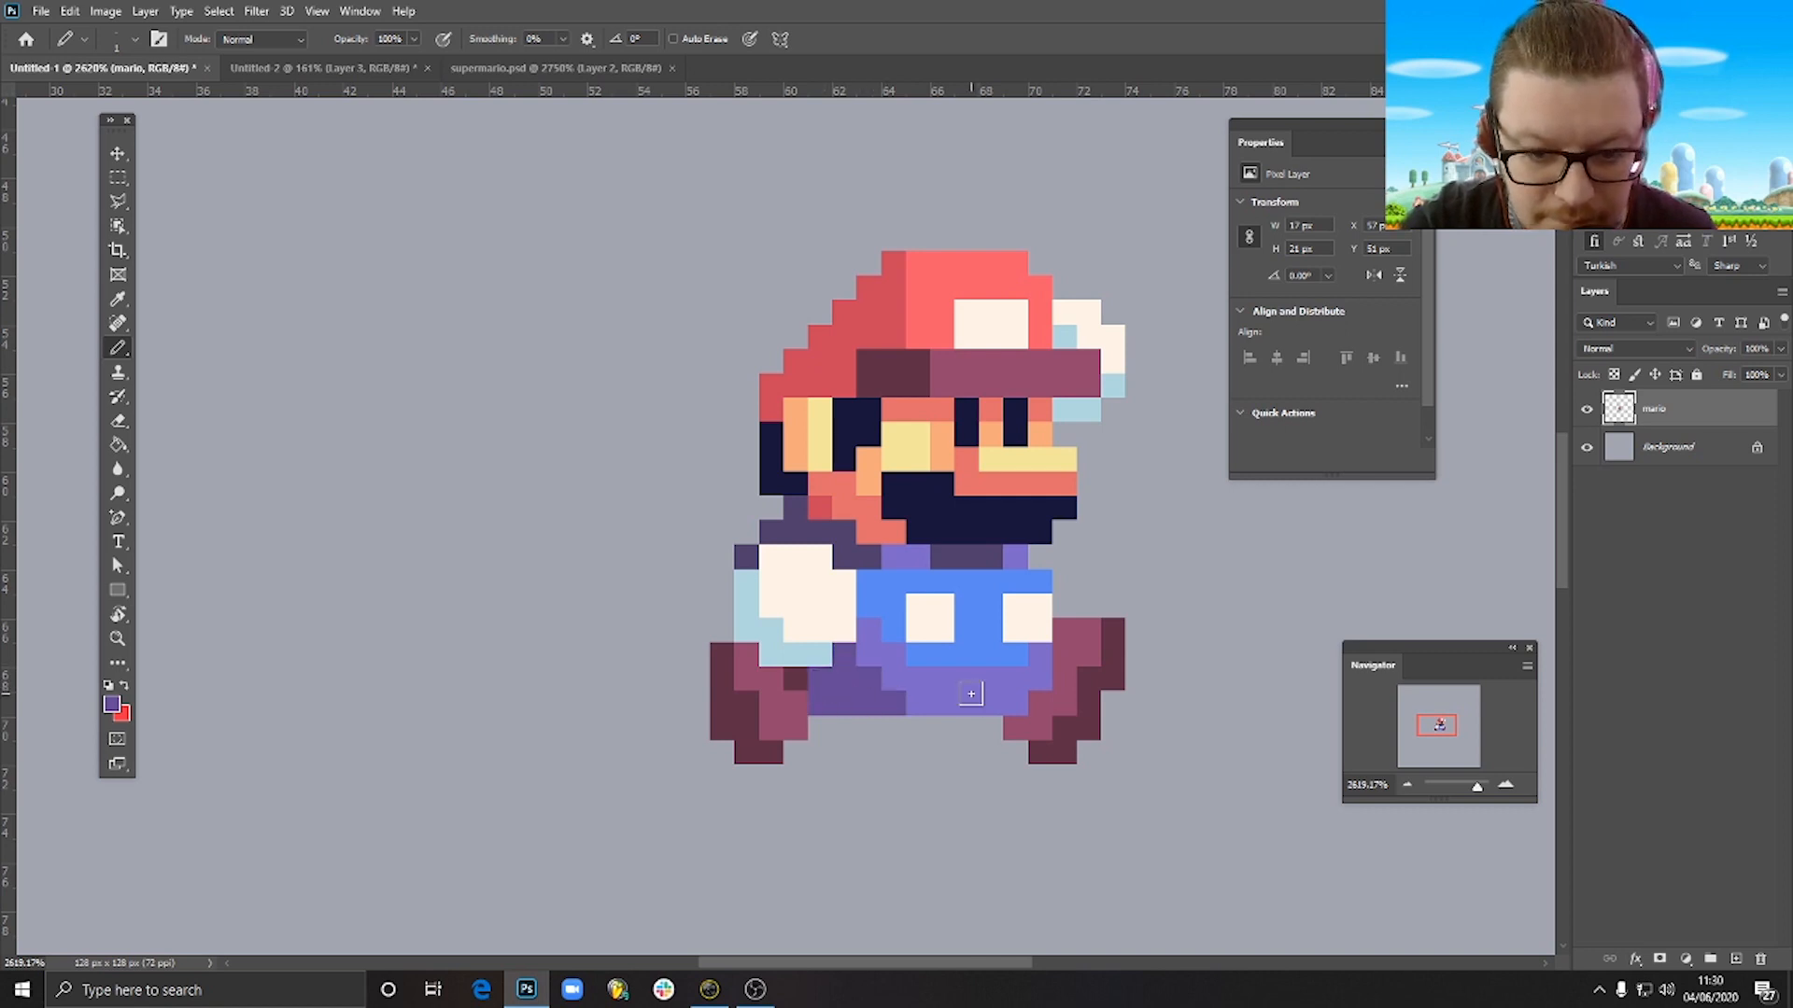
left_click(936, 685, "alt")
left_click(869, 678)
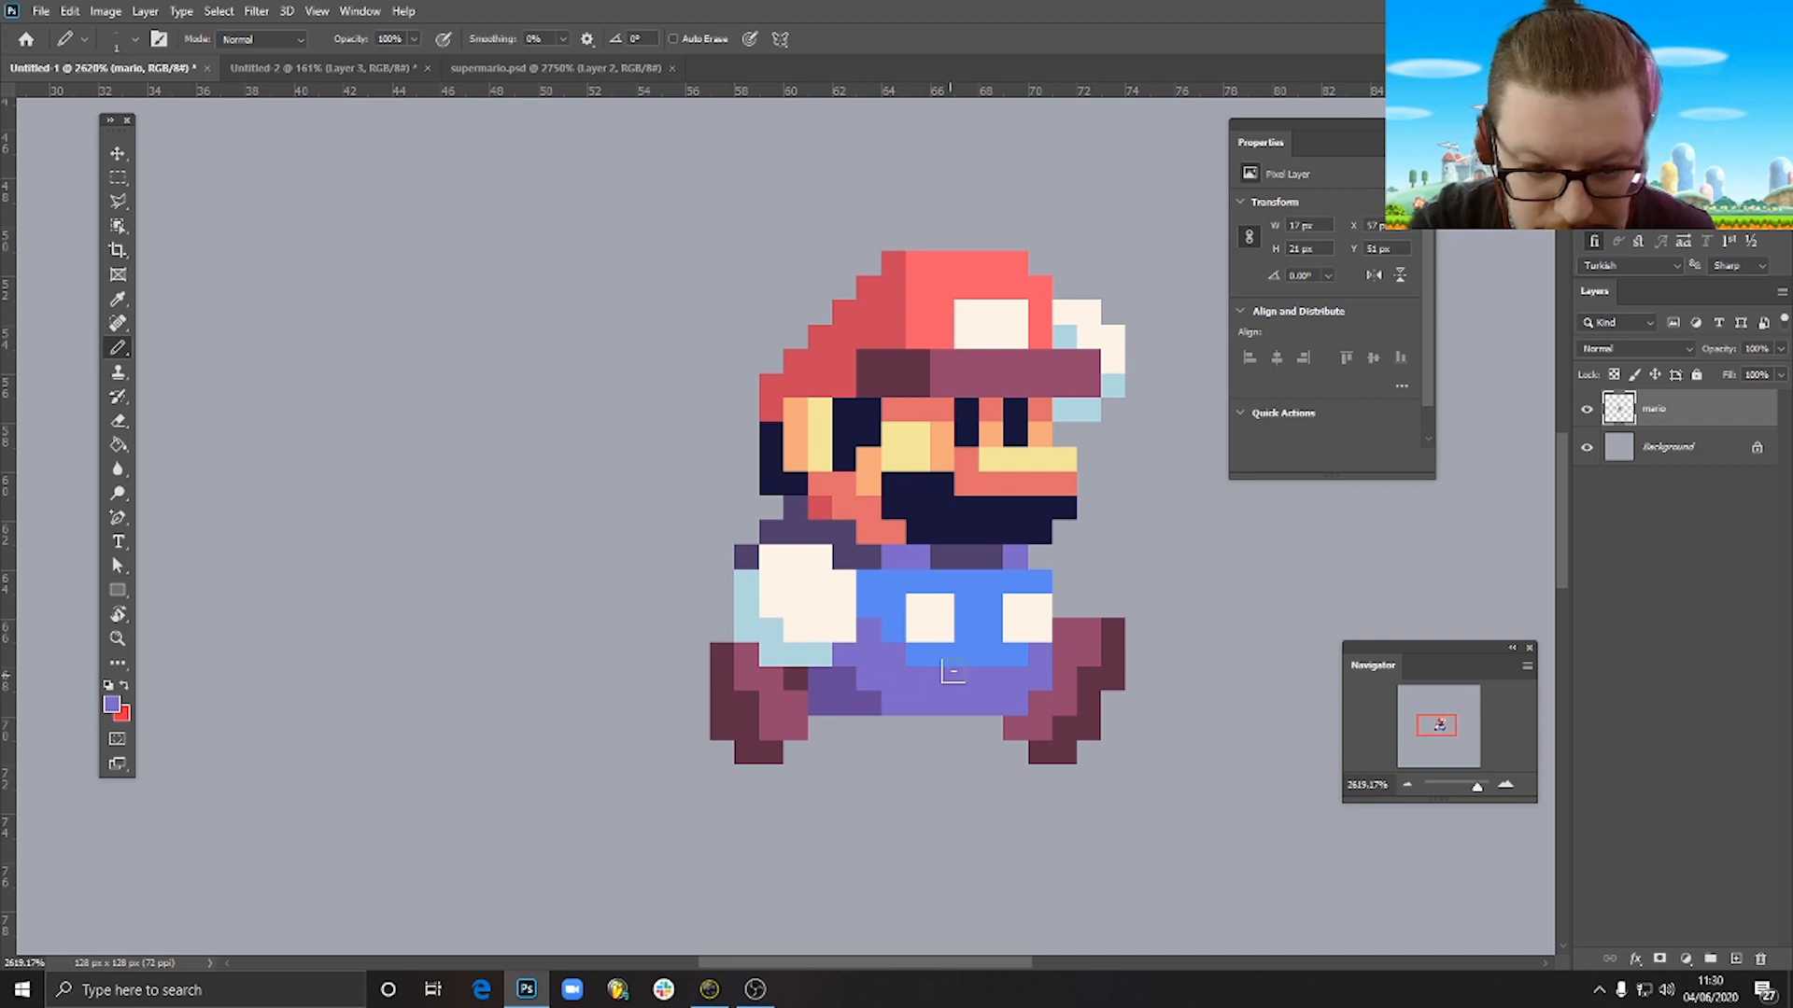
scroll(950, 671, "down", 5)
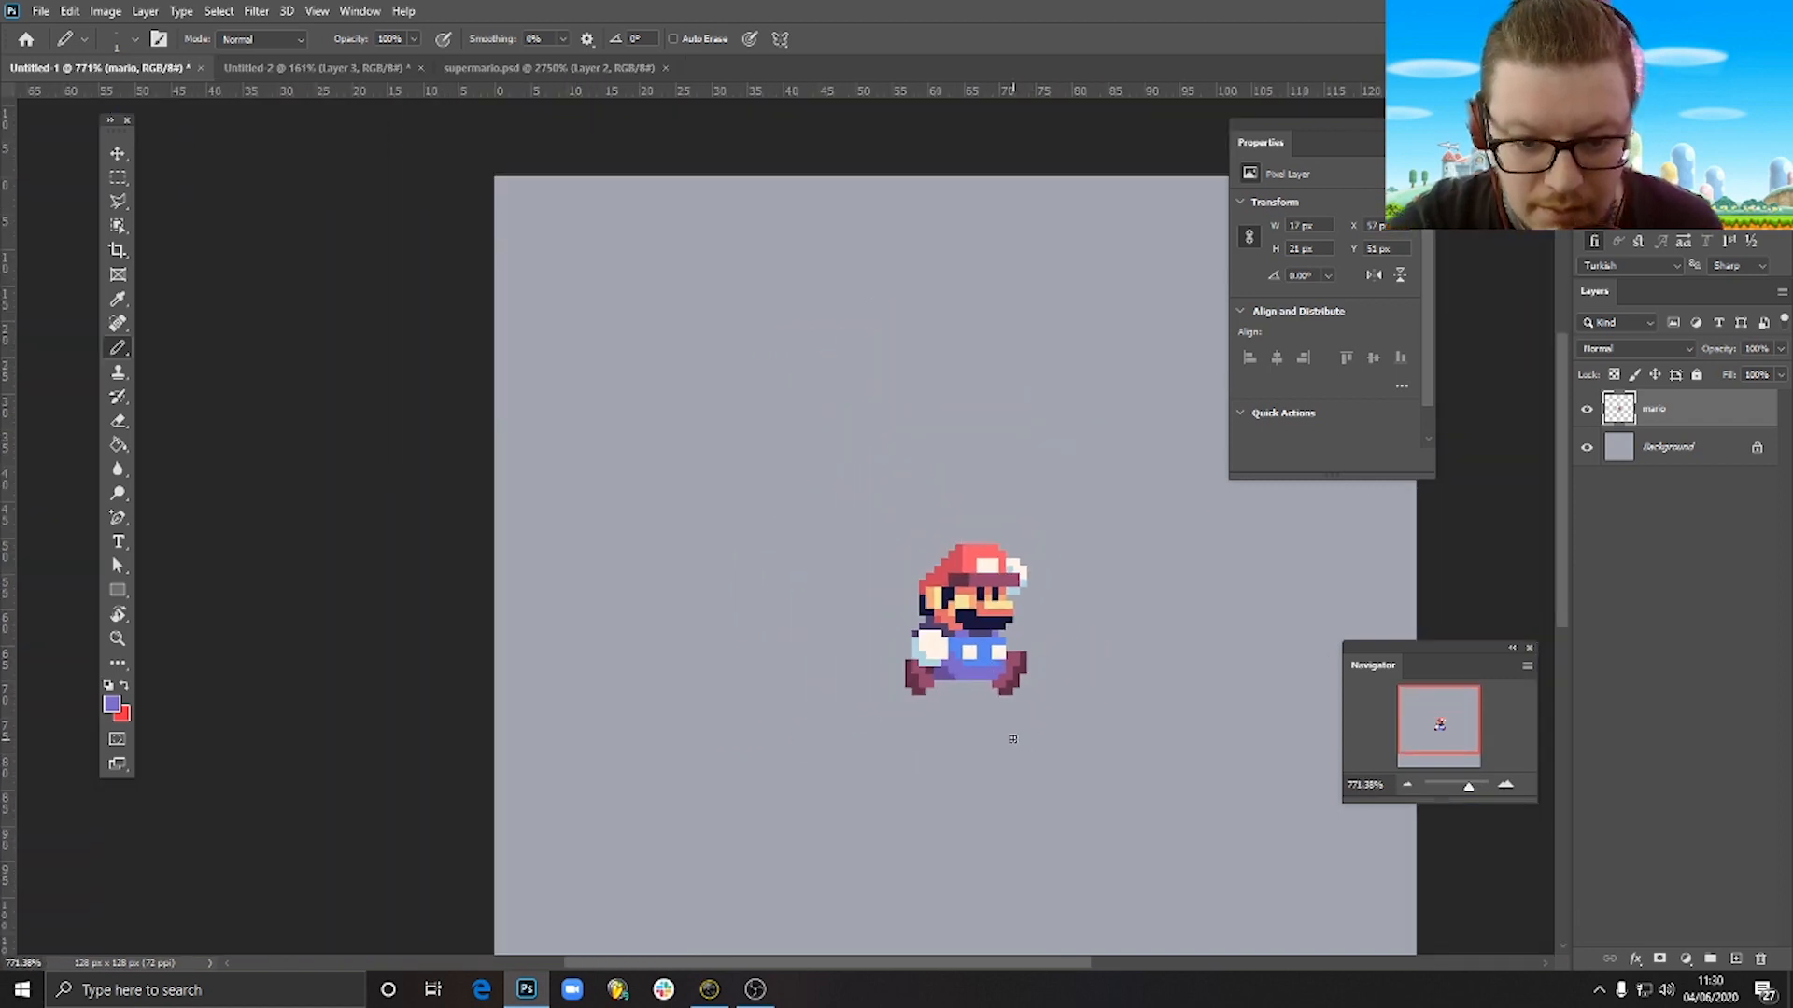
scroll(1012, 738, "down", 2)
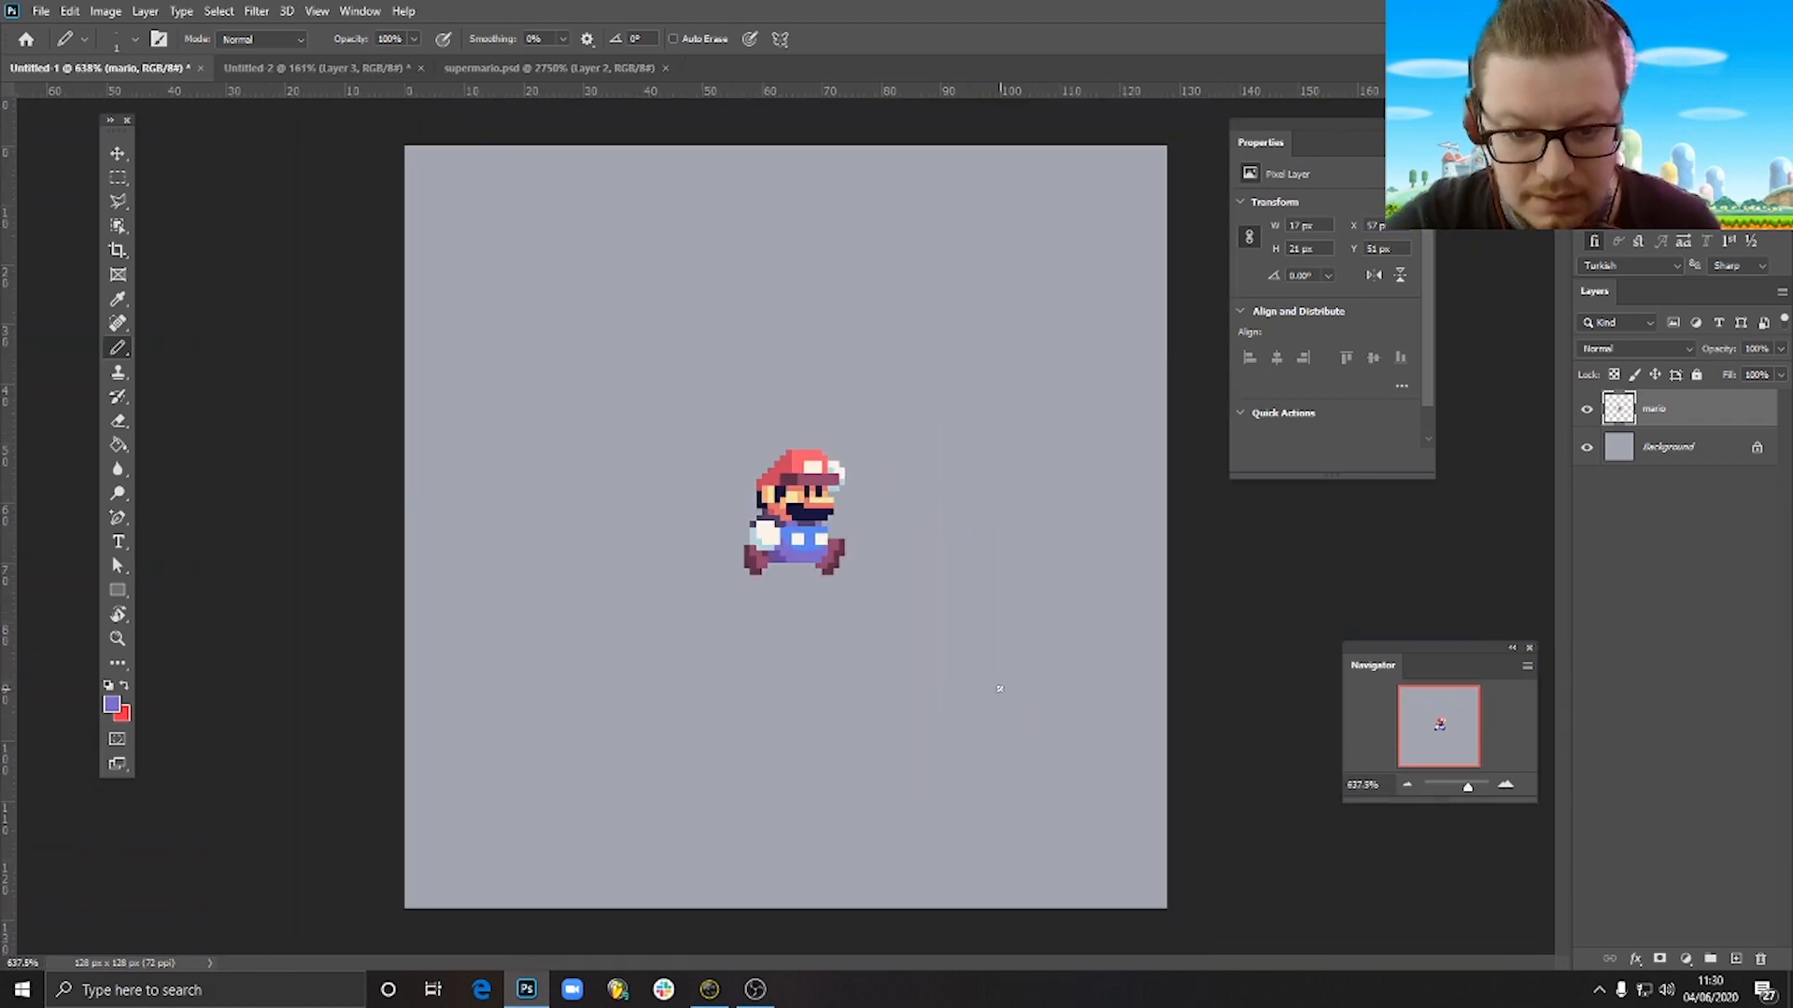
scroll(732, 482, "up", 3)
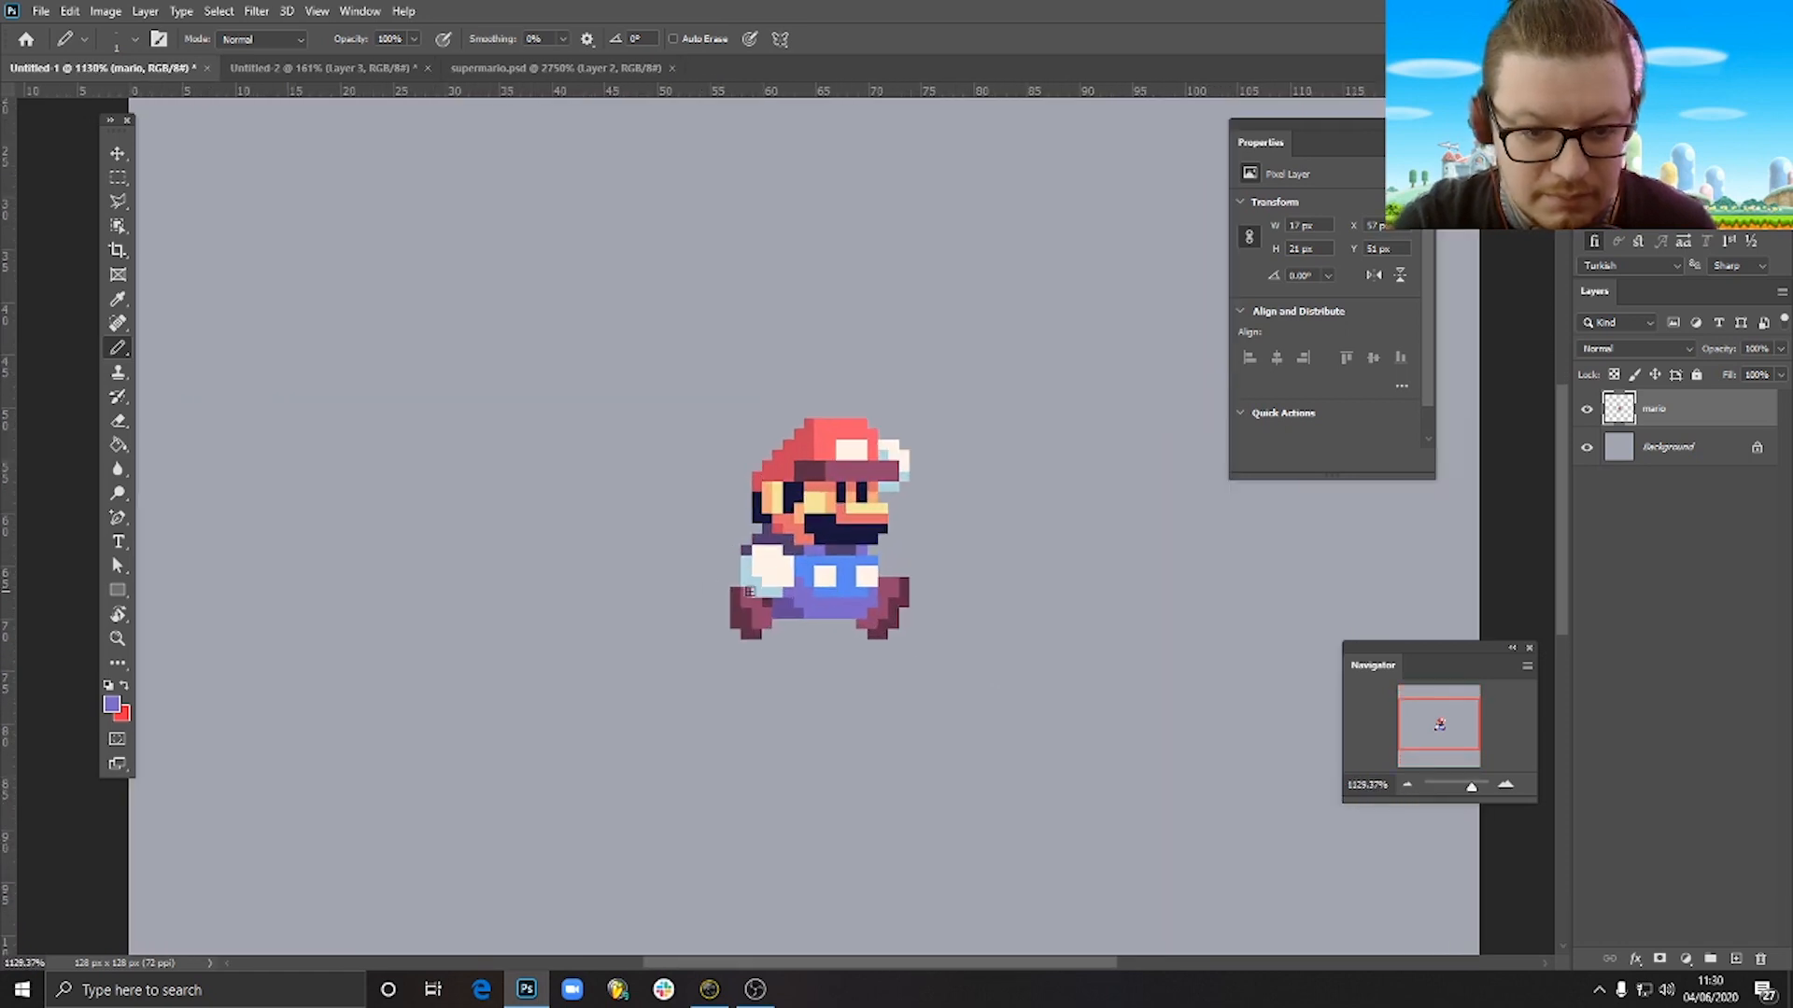
scroll(789, 491, "up", 5)
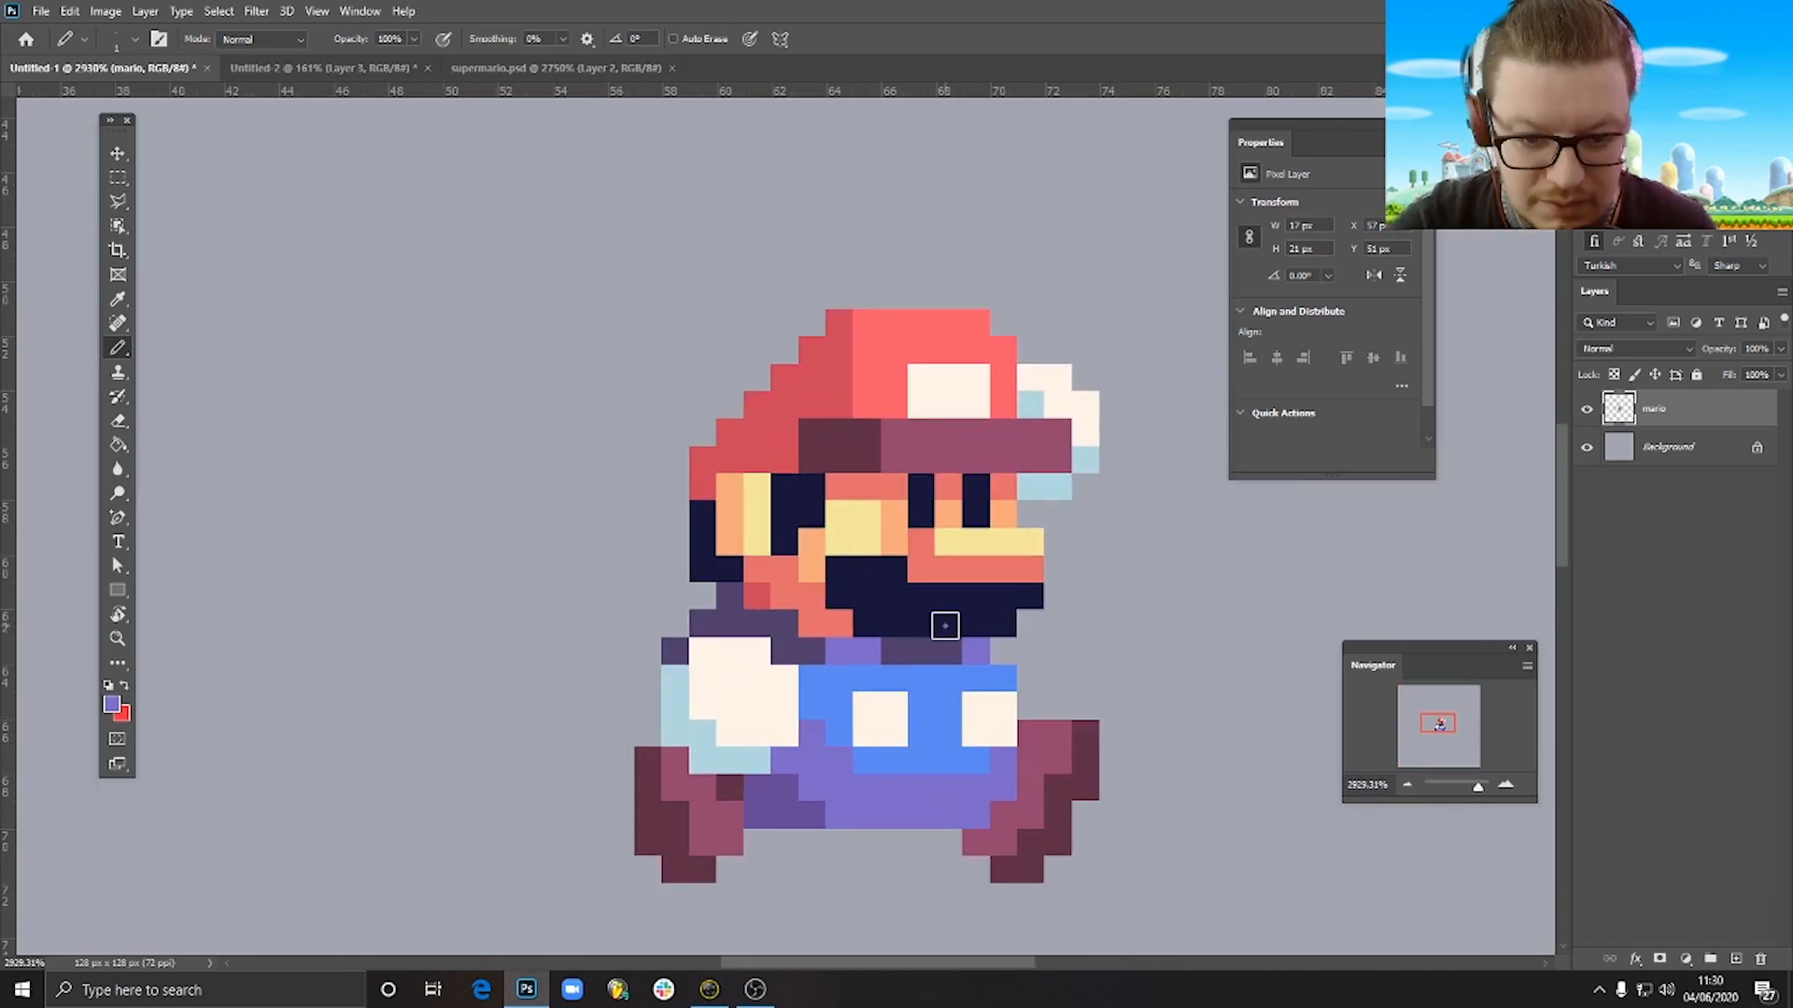
scroll(946, 625, "down", 3)
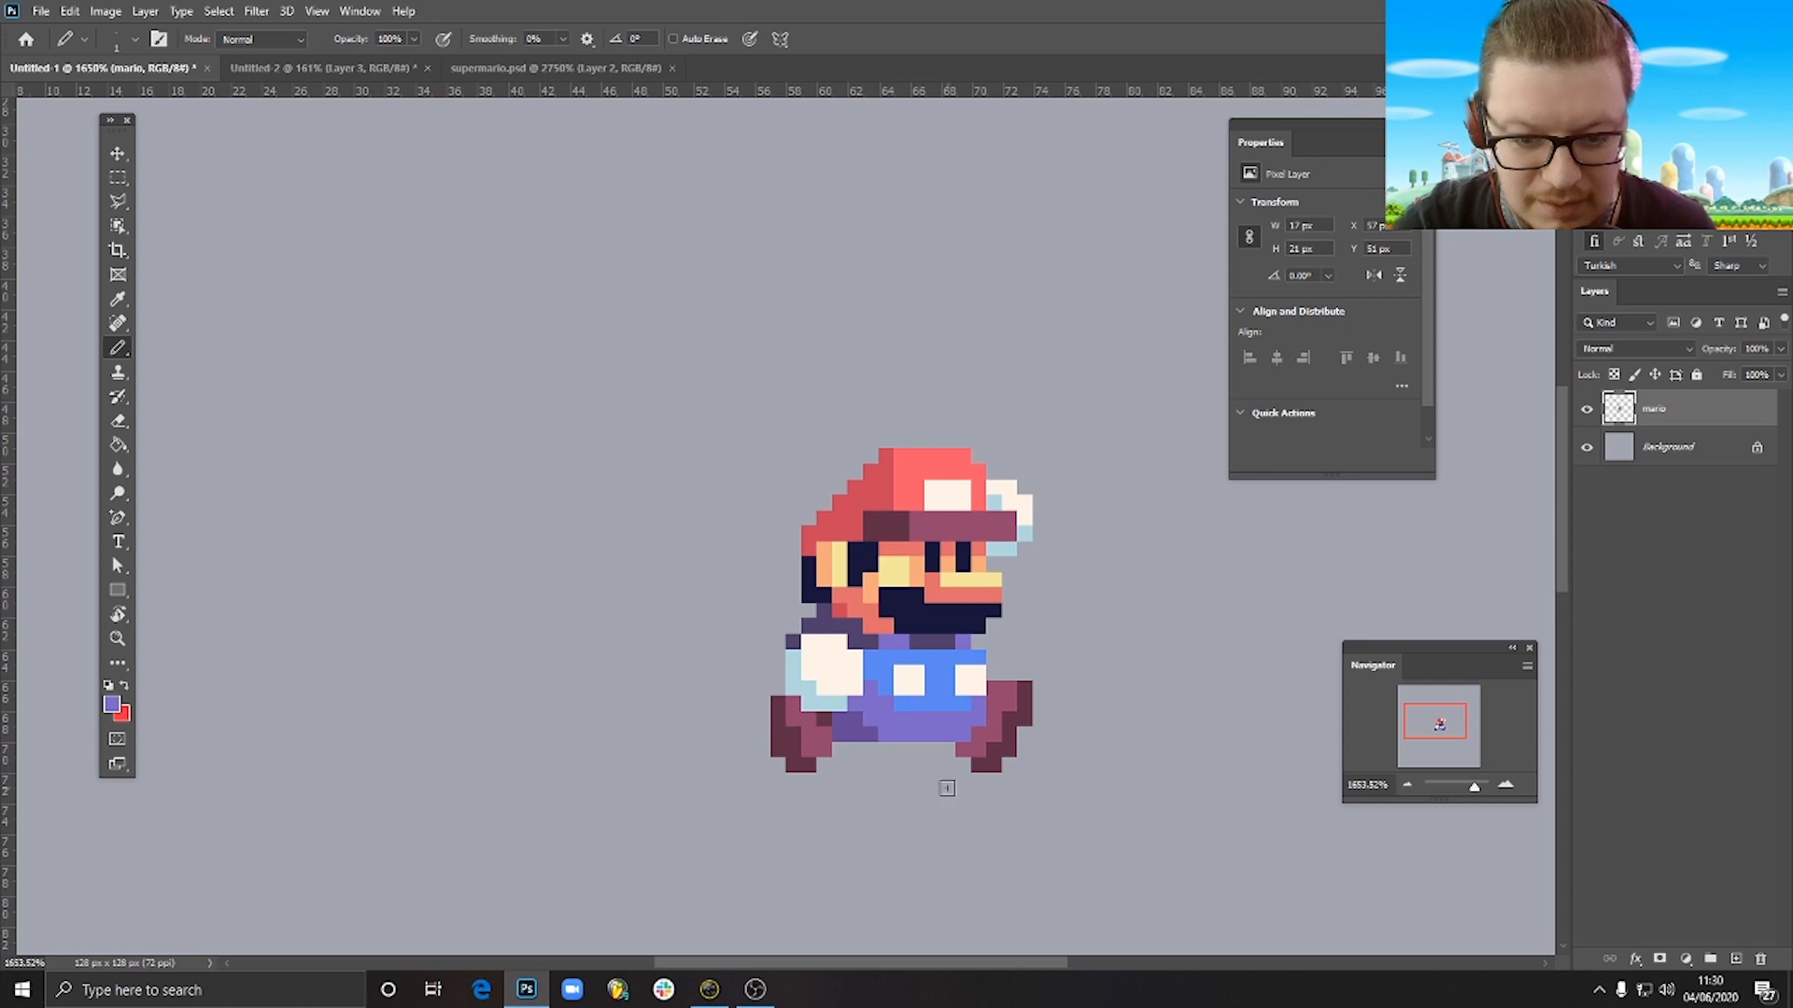
Shorten both eyes by painting their upper pixels beneath the cap brim in the salmon skin-shadow colour.
scroll(941, 691, "up", 3)
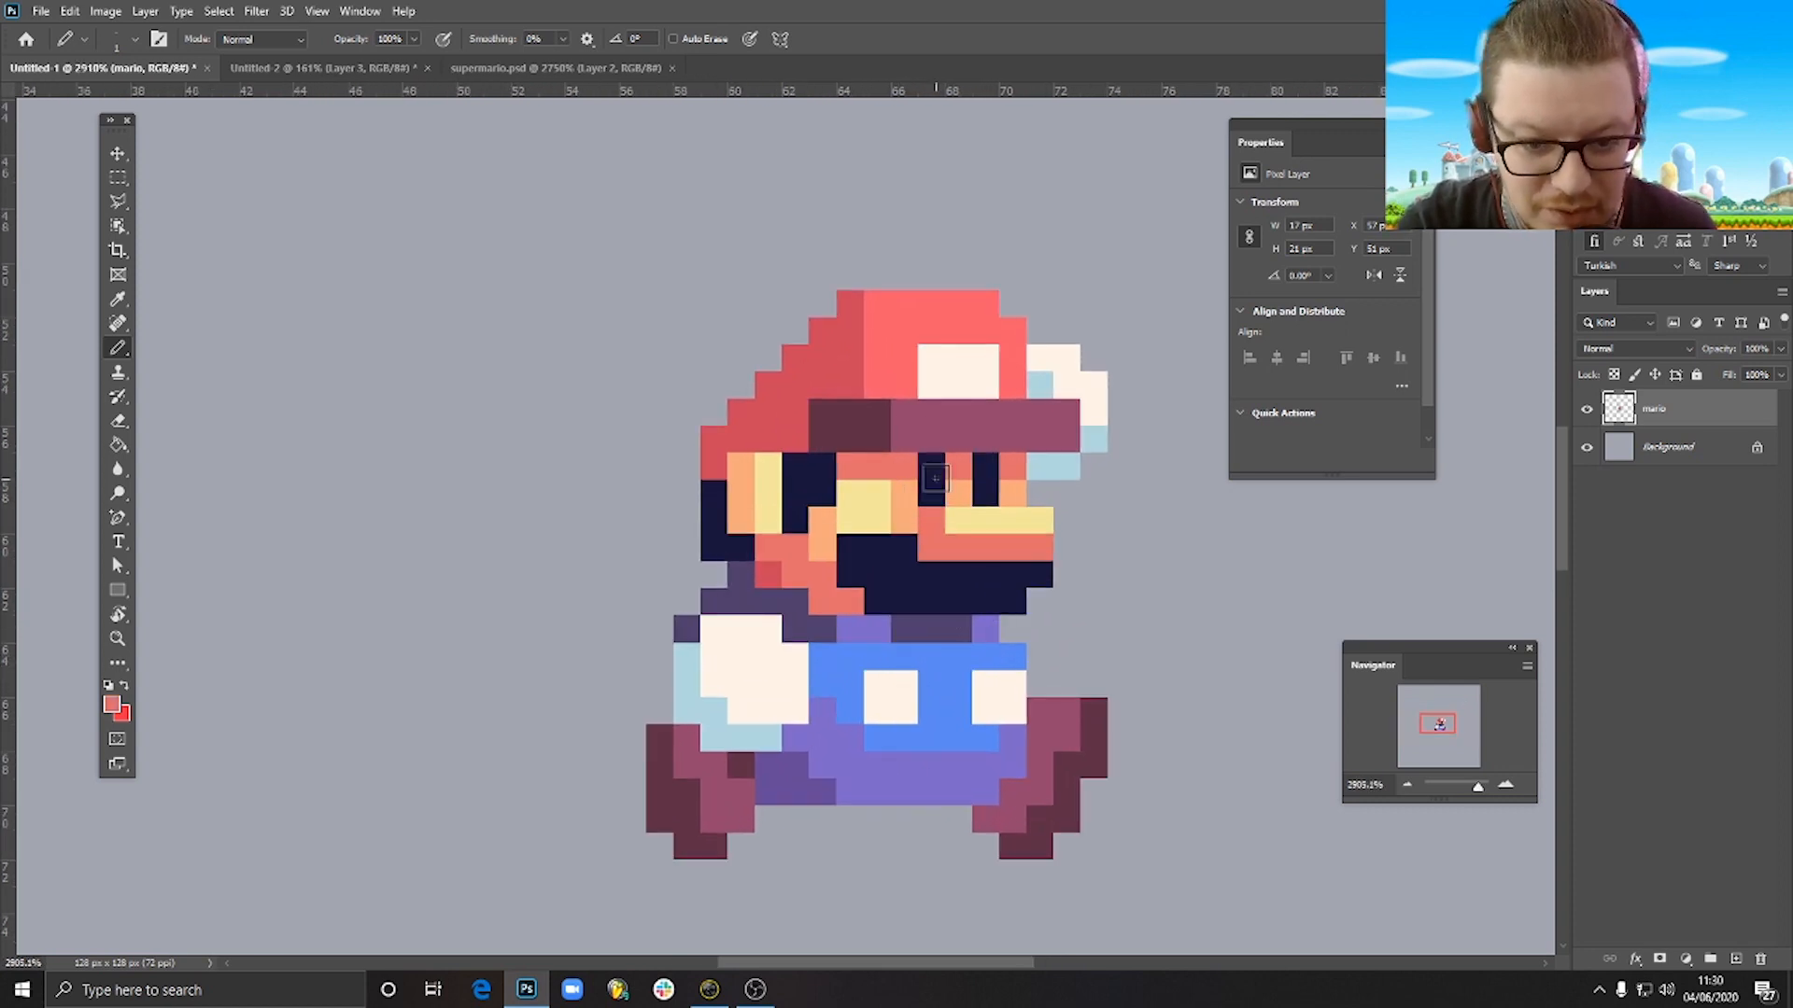
scroll(912, 688, "down", 2)
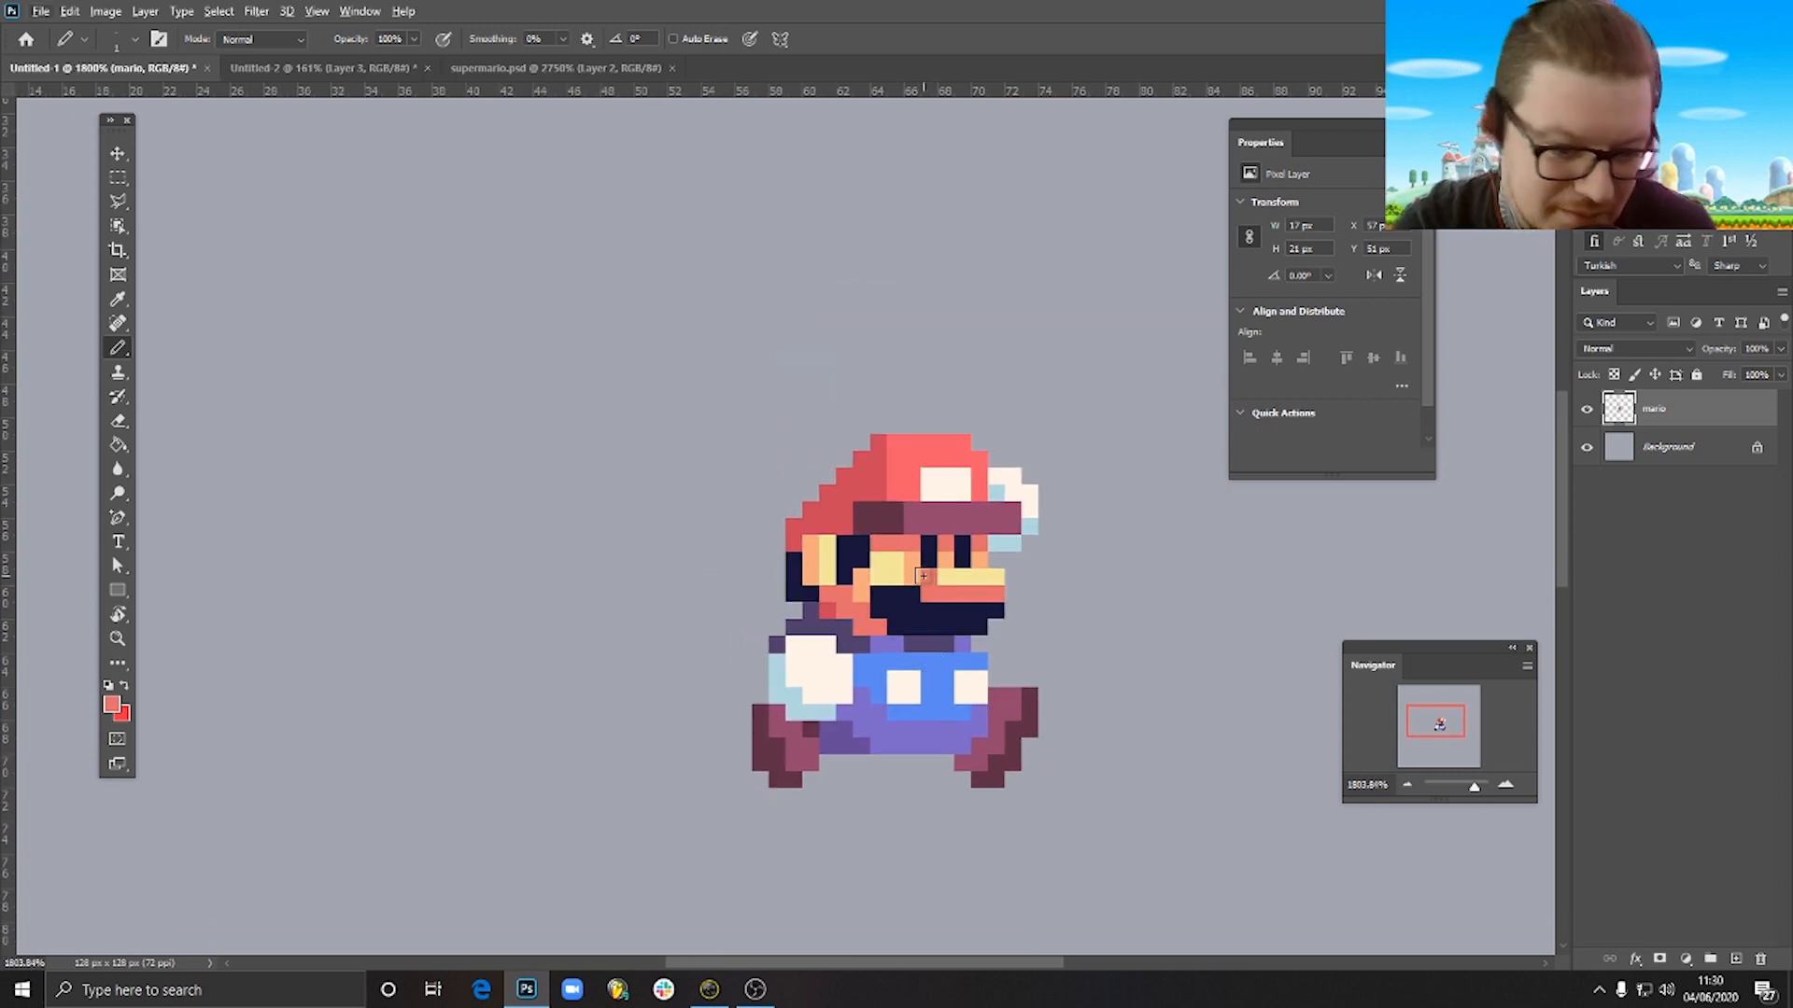
scroll(927, 576, "up", 2)
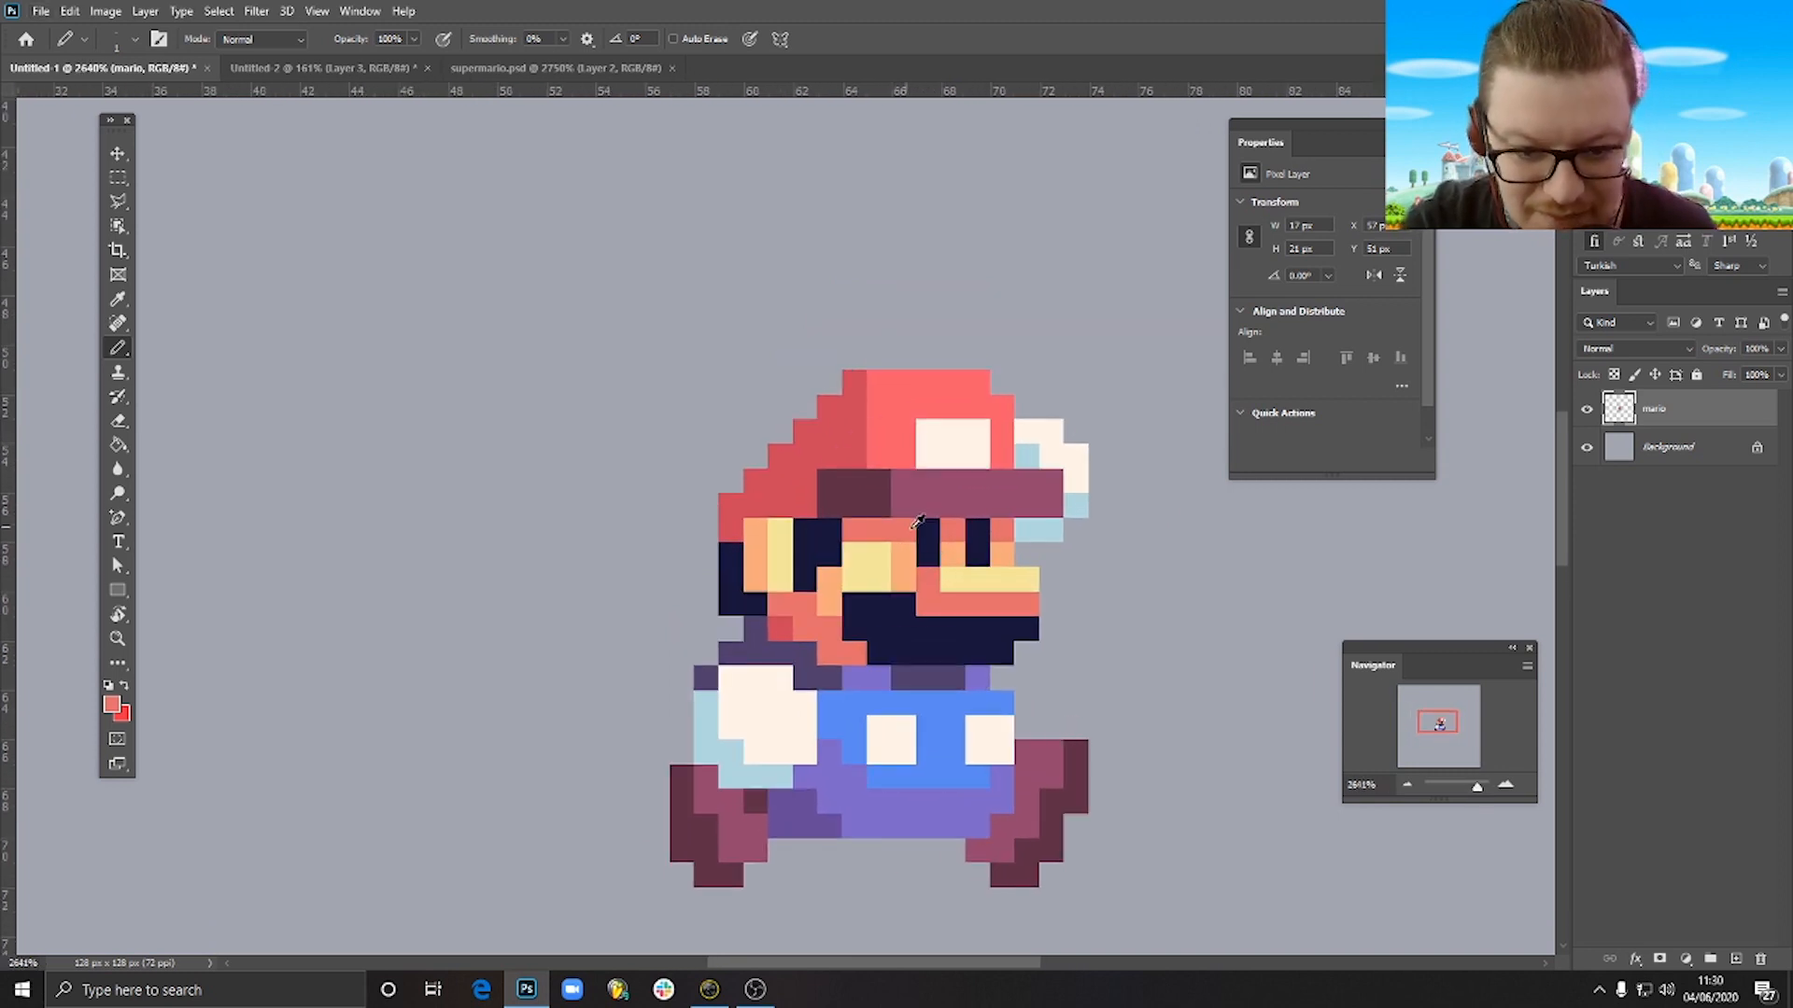
left_click_drag(918, 521, 989, 532)
scroll(969, 719, "down", 2)
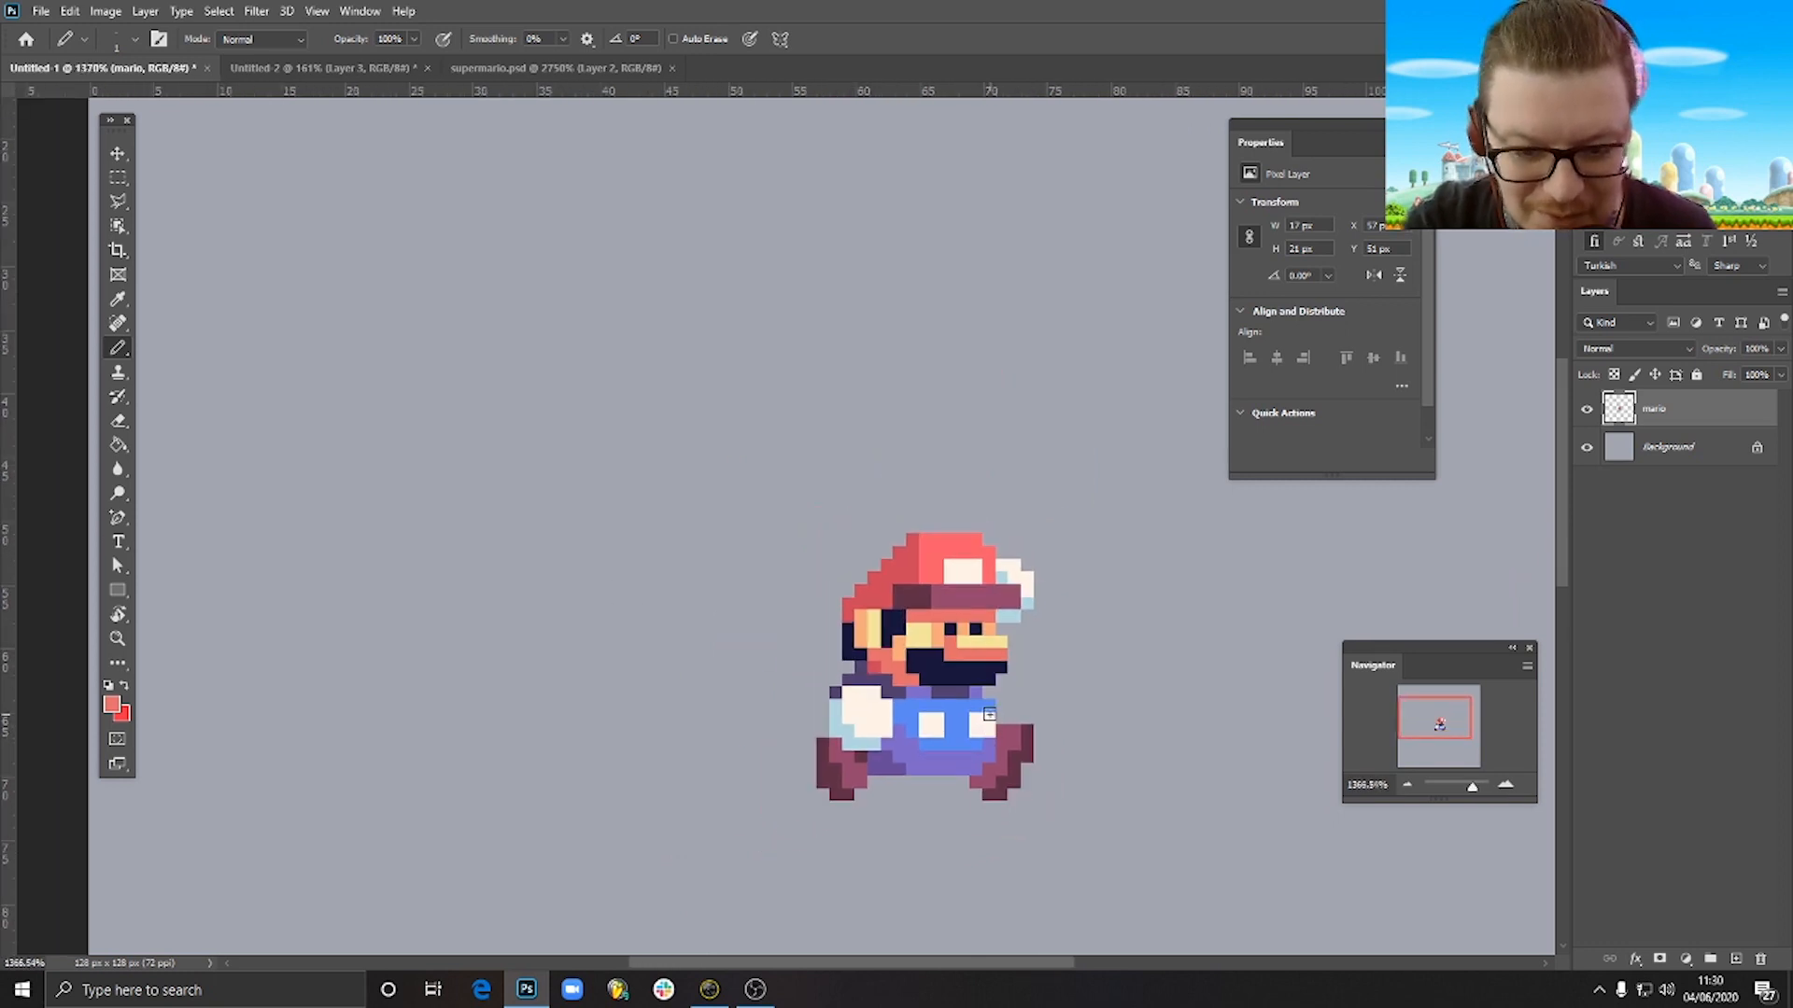
Mix the pink #f75592 and recolour the nose's shaded underside and rear pixel with it.
scroll(984, 706, "down", 2)
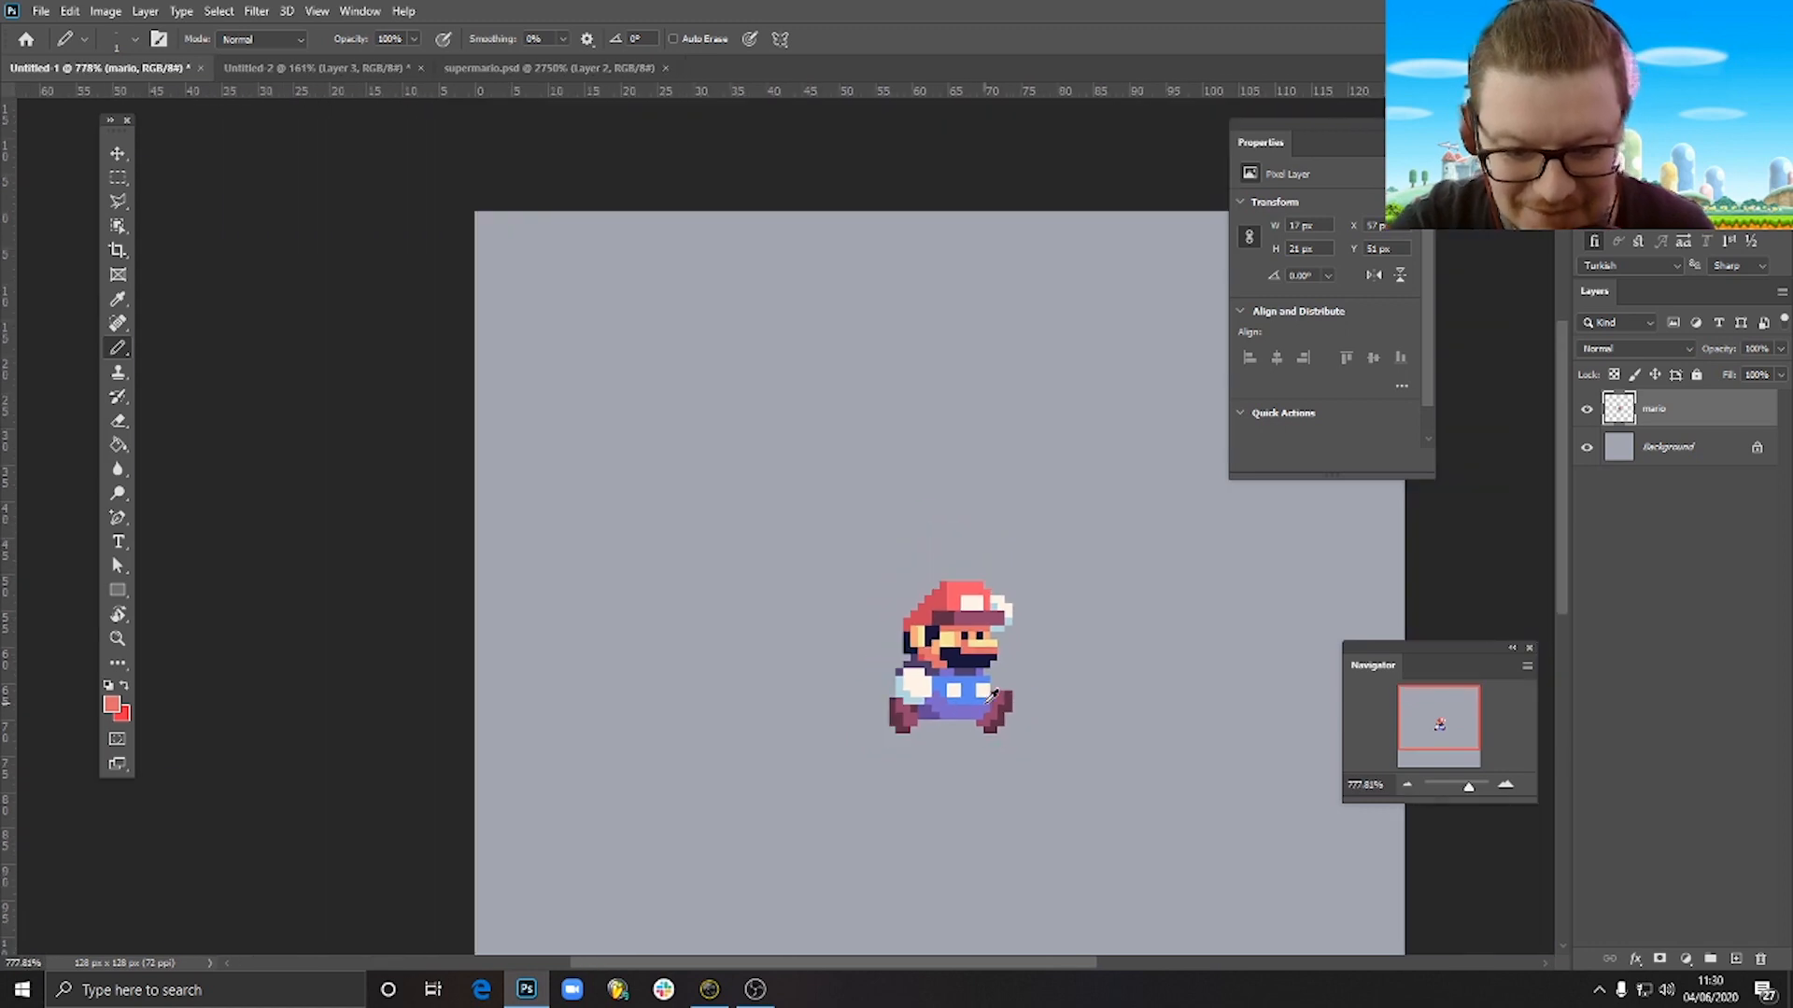
scroll(928, 672, "up", 2)
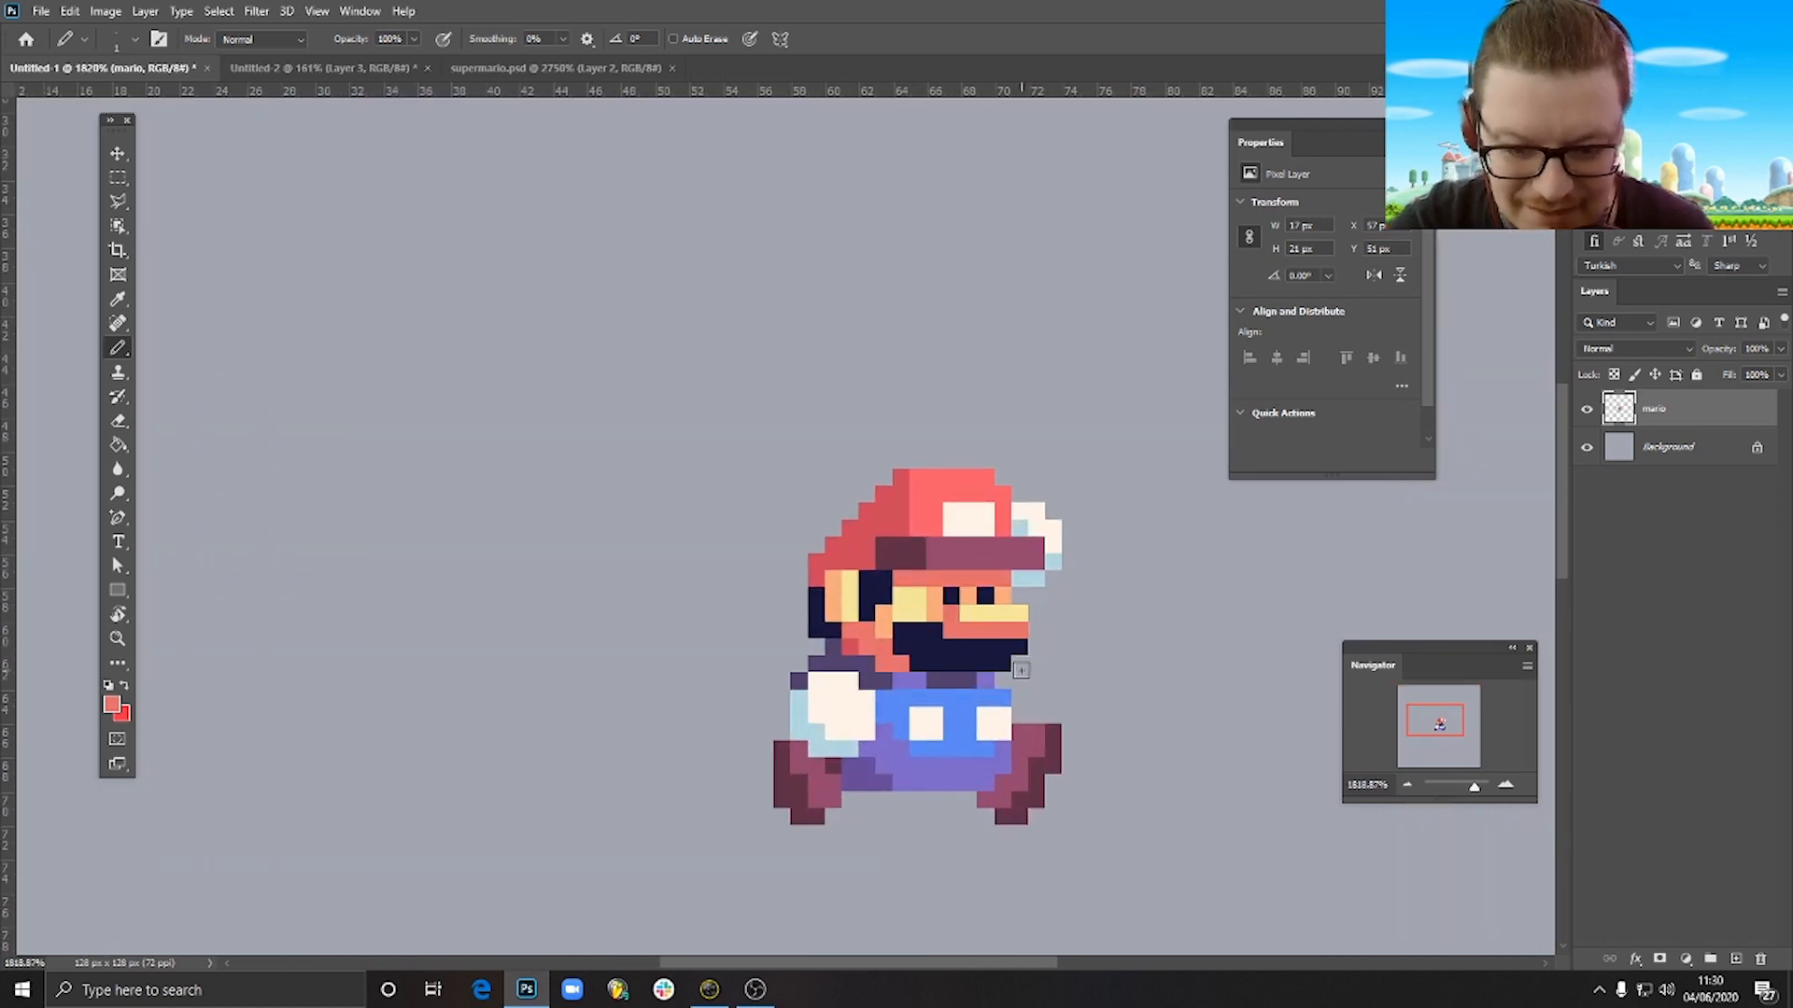
scroll(938, 664, "up", 2)
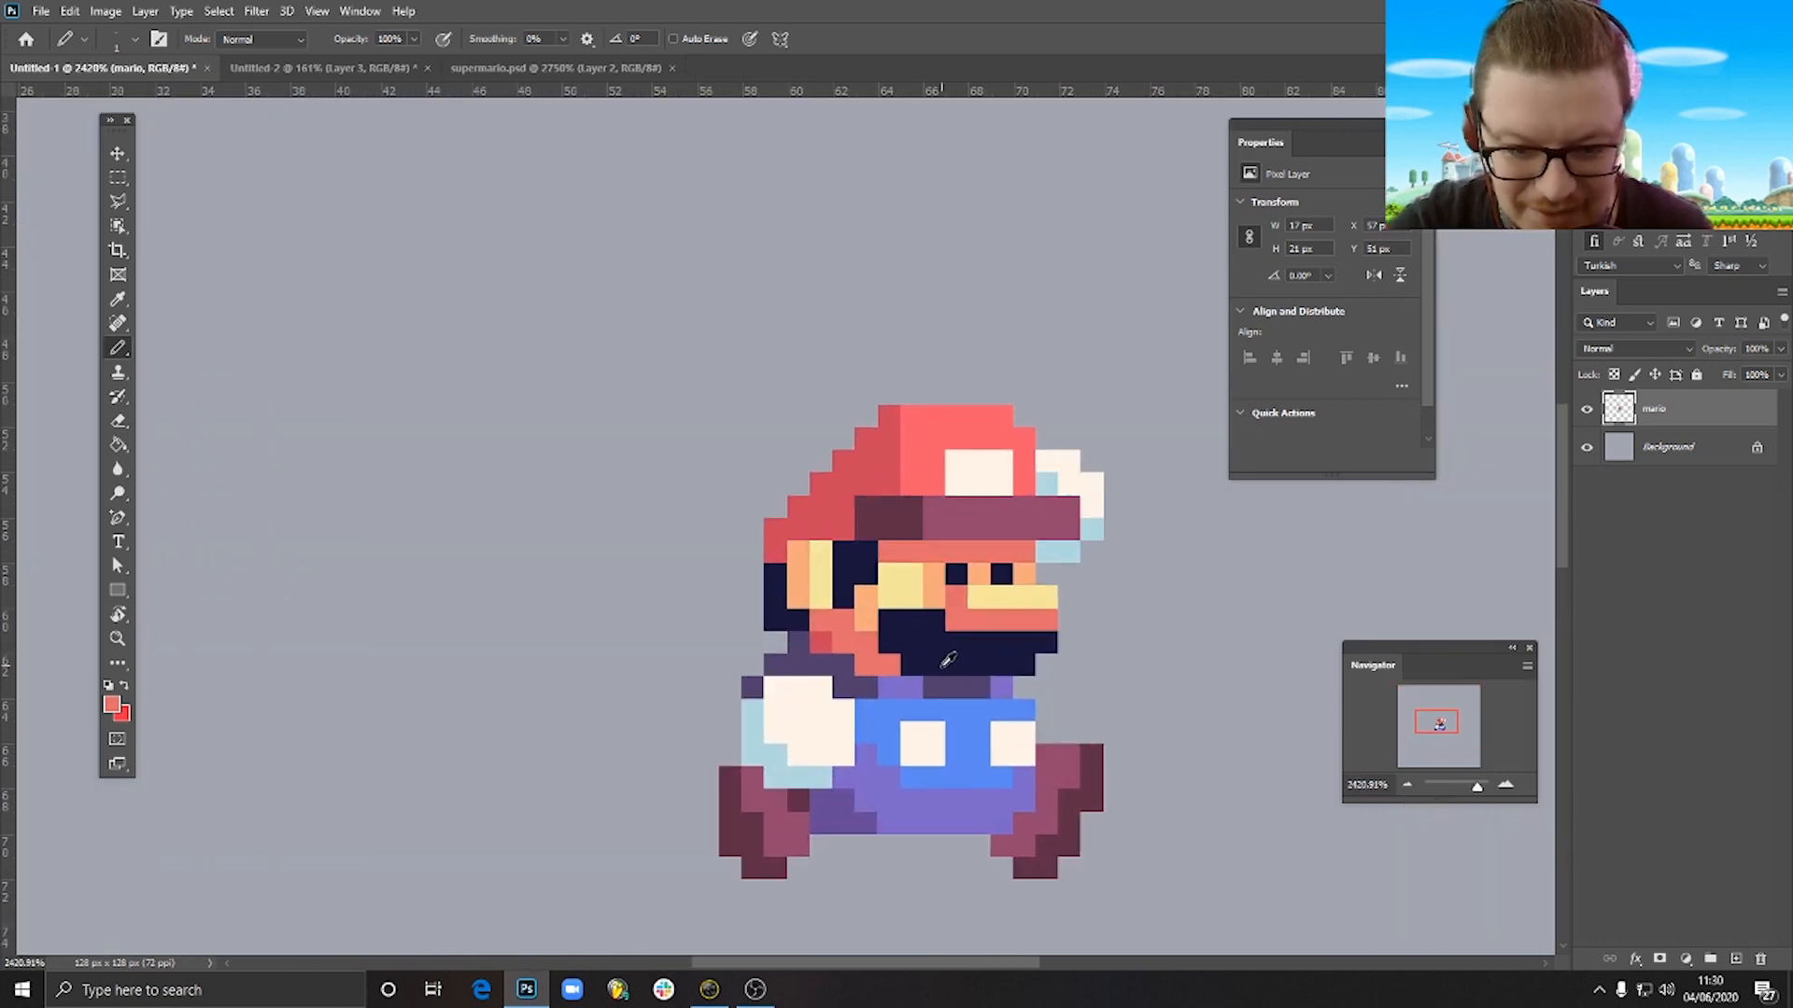
scroll(971, 703, "down", 3)
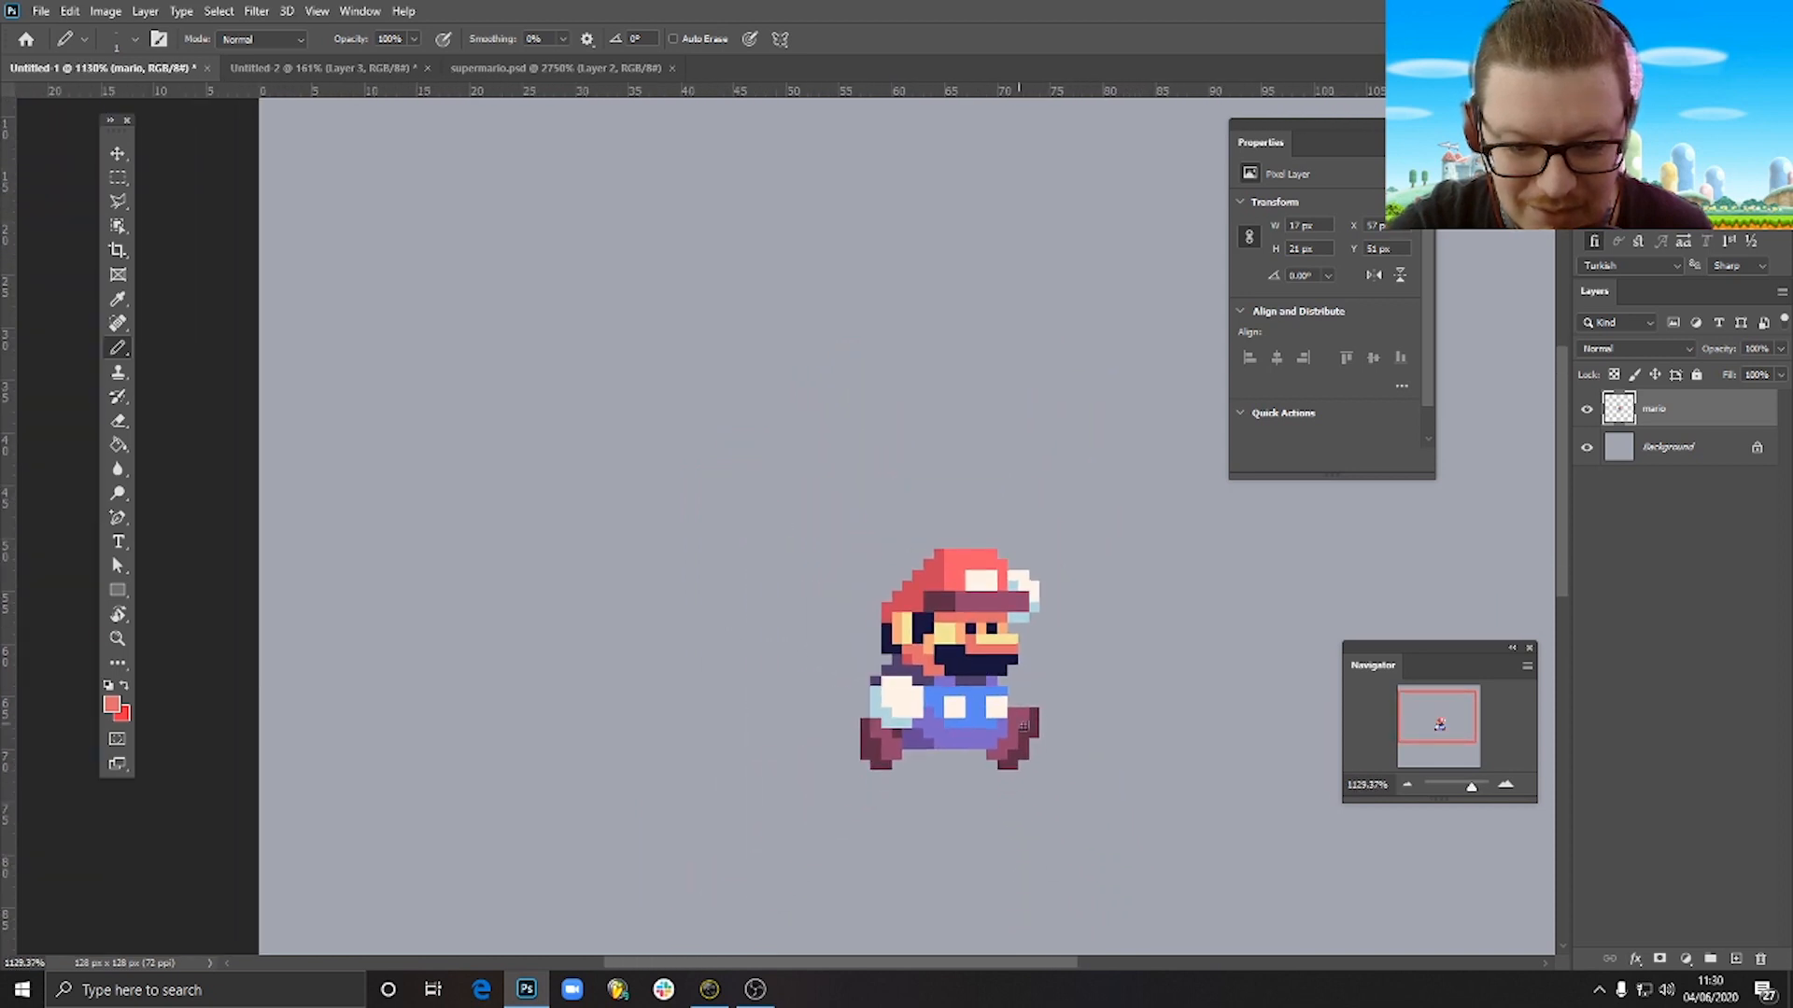
scroll(952, 619, "up", 2)
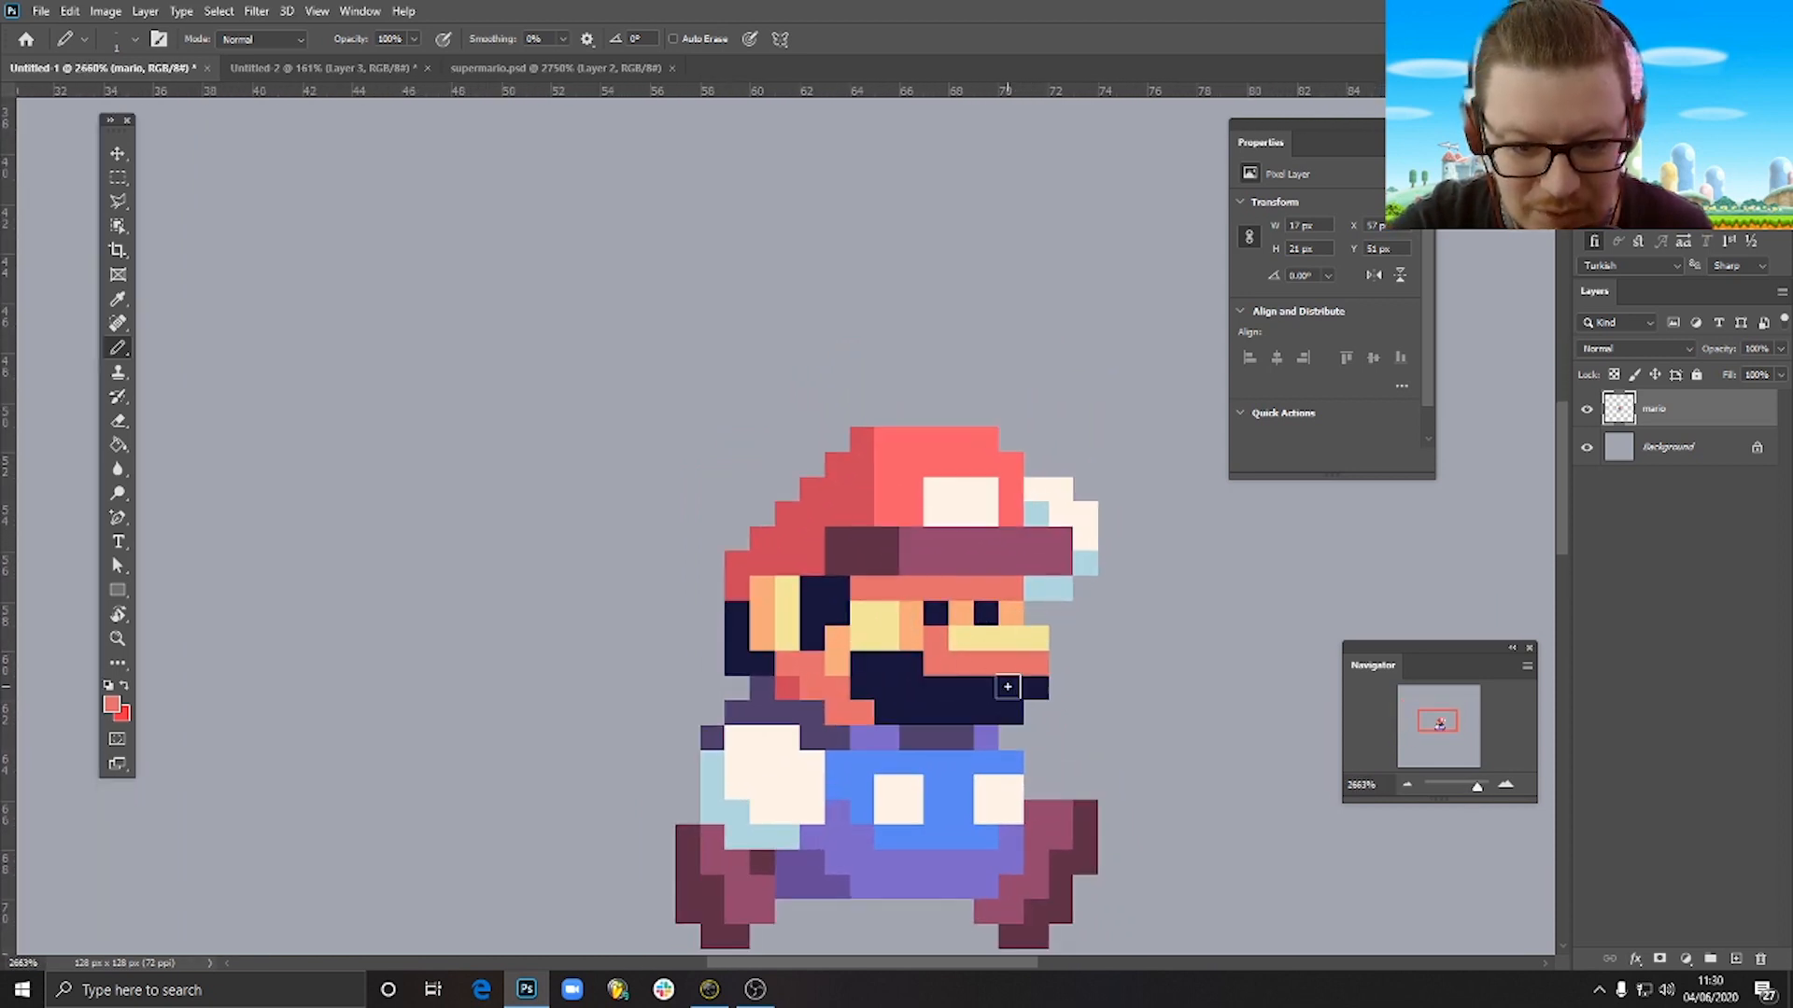
left_click(112, 704)
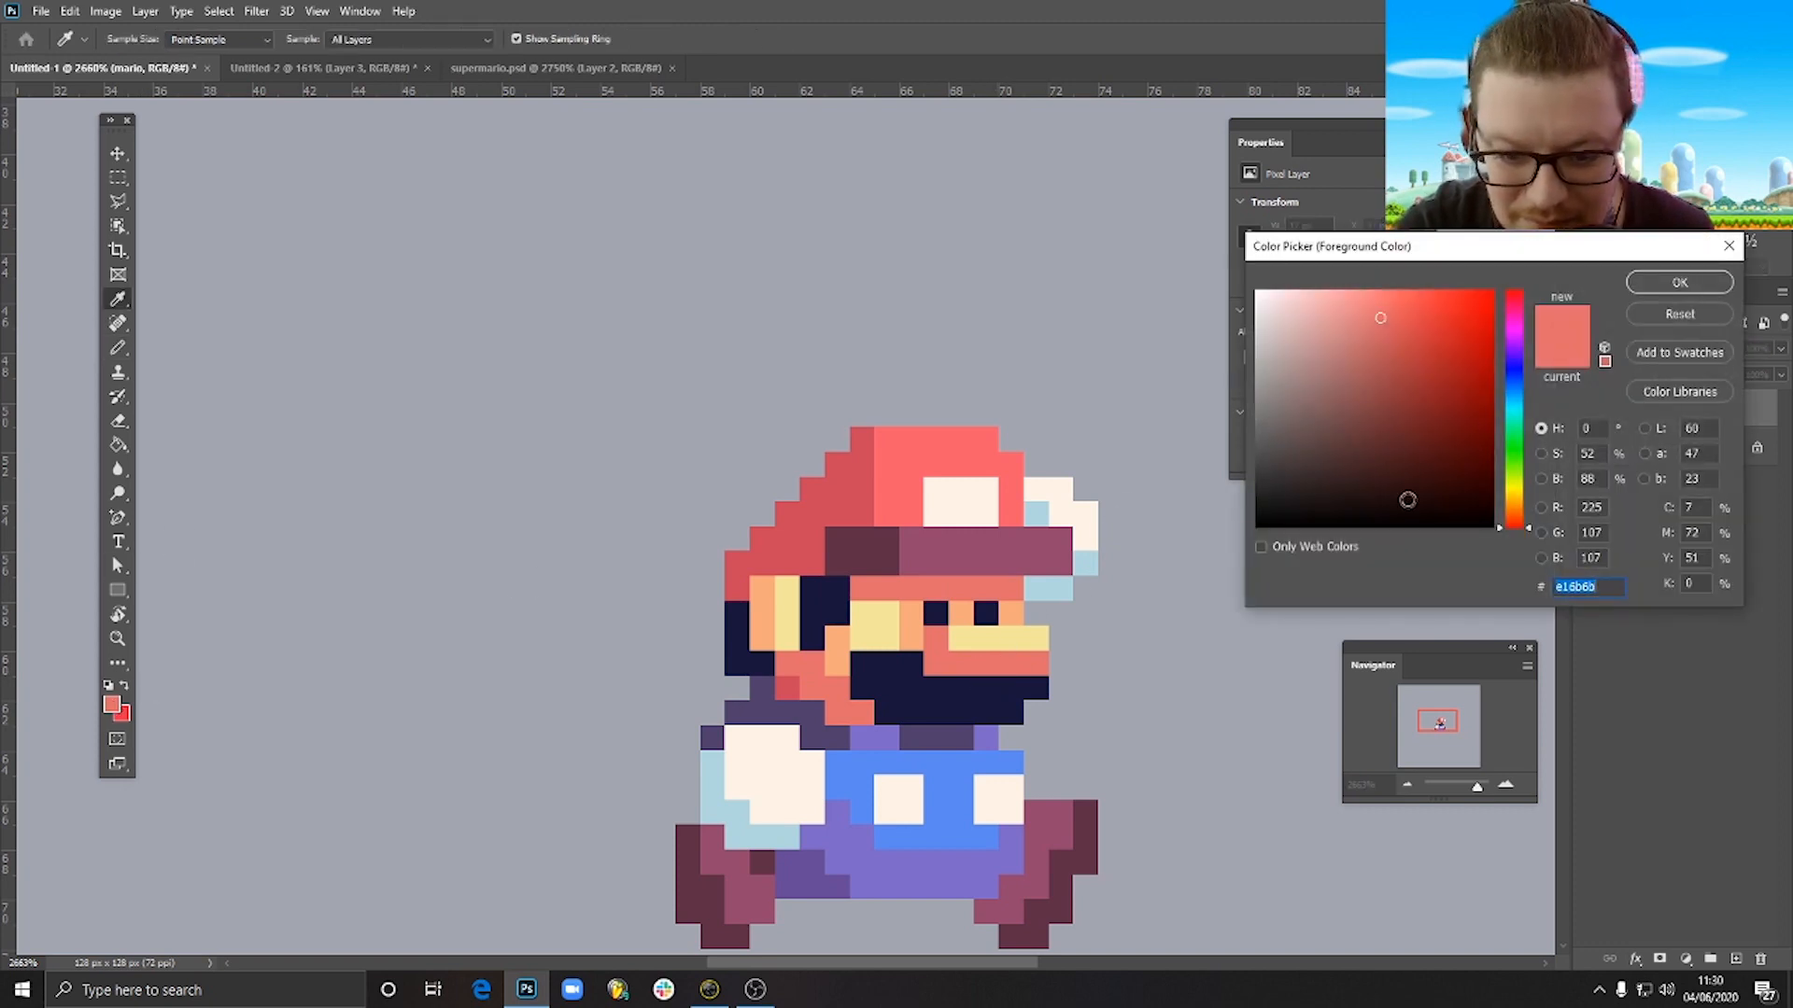
left_click(1517, 304)
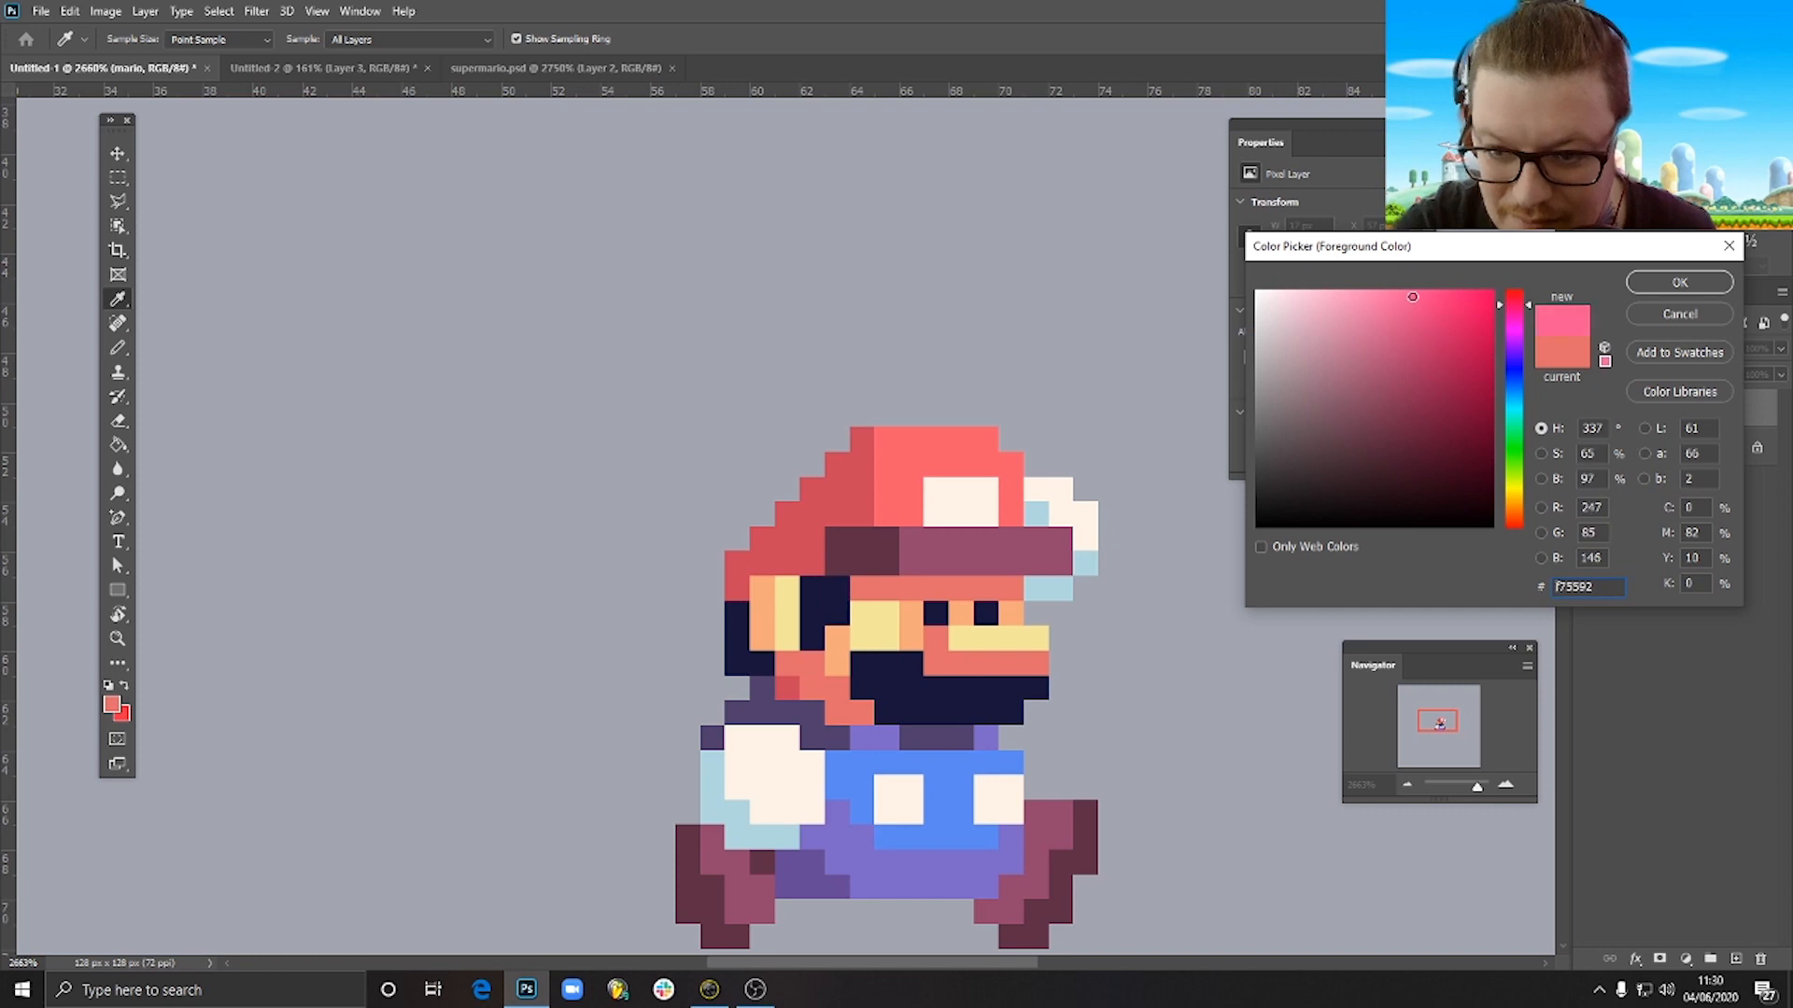
left_click(1679, 282)
key("b")
mouse_move(947, 630)
left_mouse_down()
mouse_move(967, 663)
mouse_move(1033, 663)
left_mouse_up()
Mix the pale pink #ffbfe2 from the nose's yellow highlight and repaint the whole highlight row with it.
key("i")
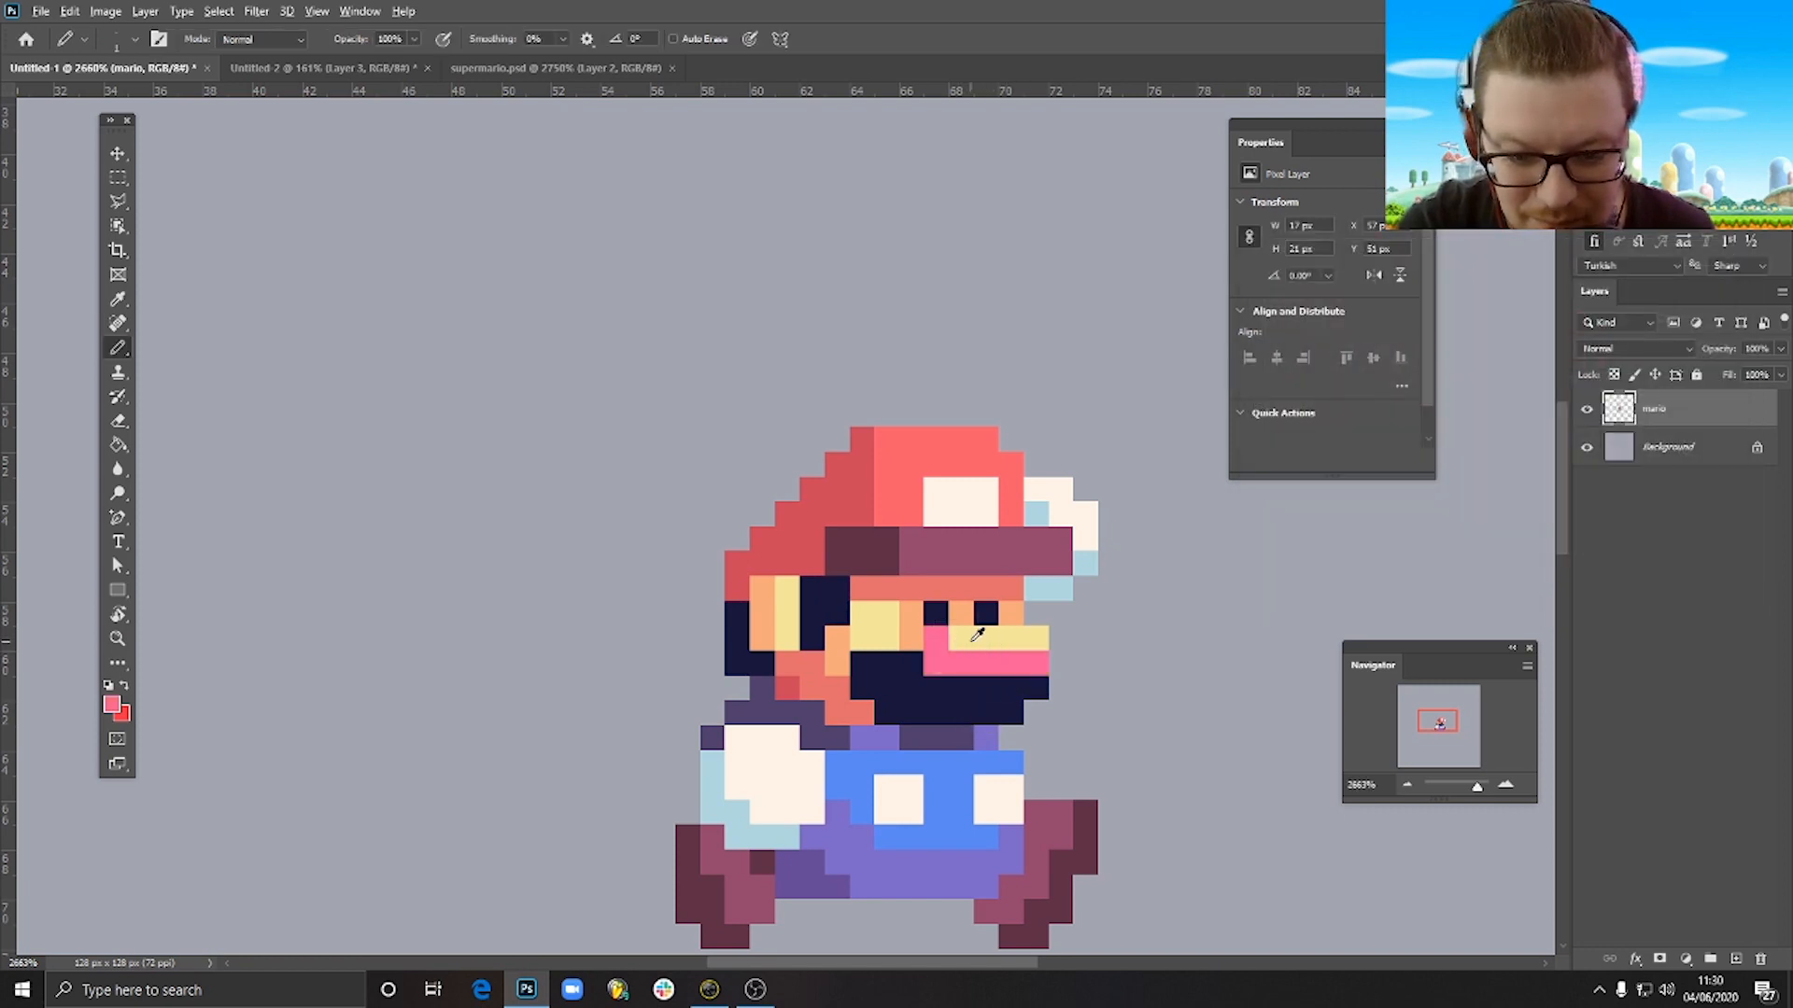
left_click(962, 642)
left_click(111, 704)
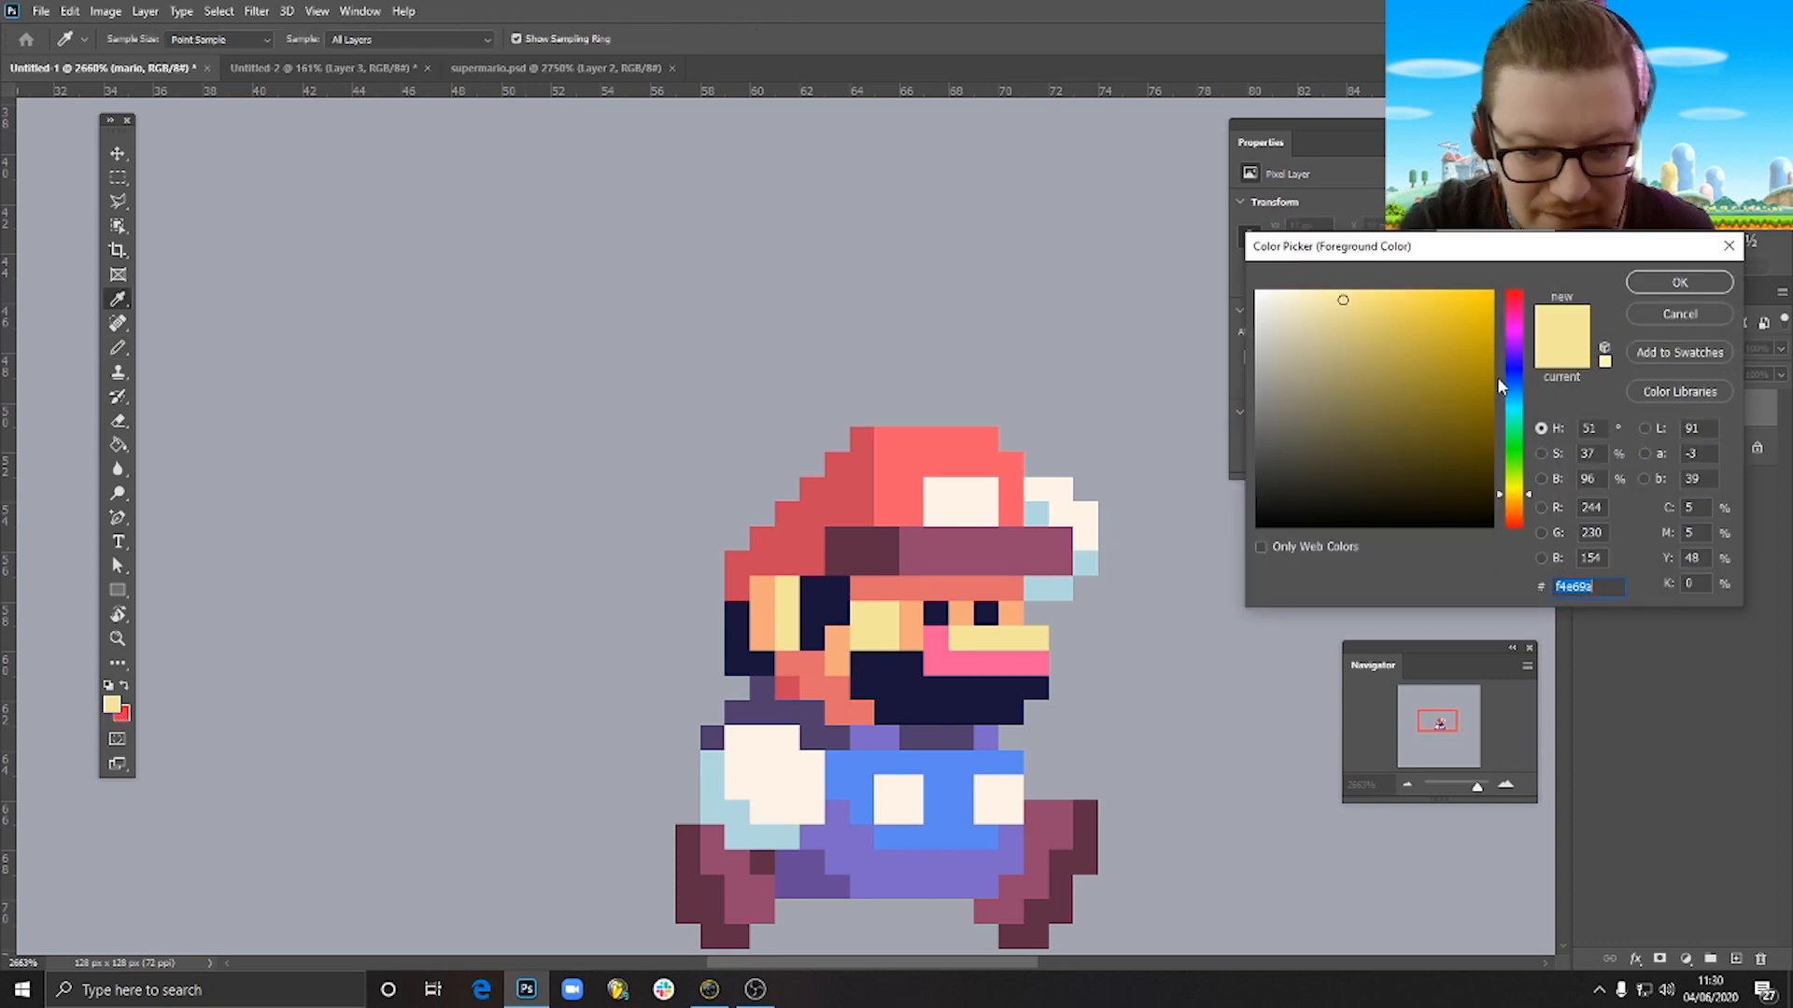
left_click(1513, 312)
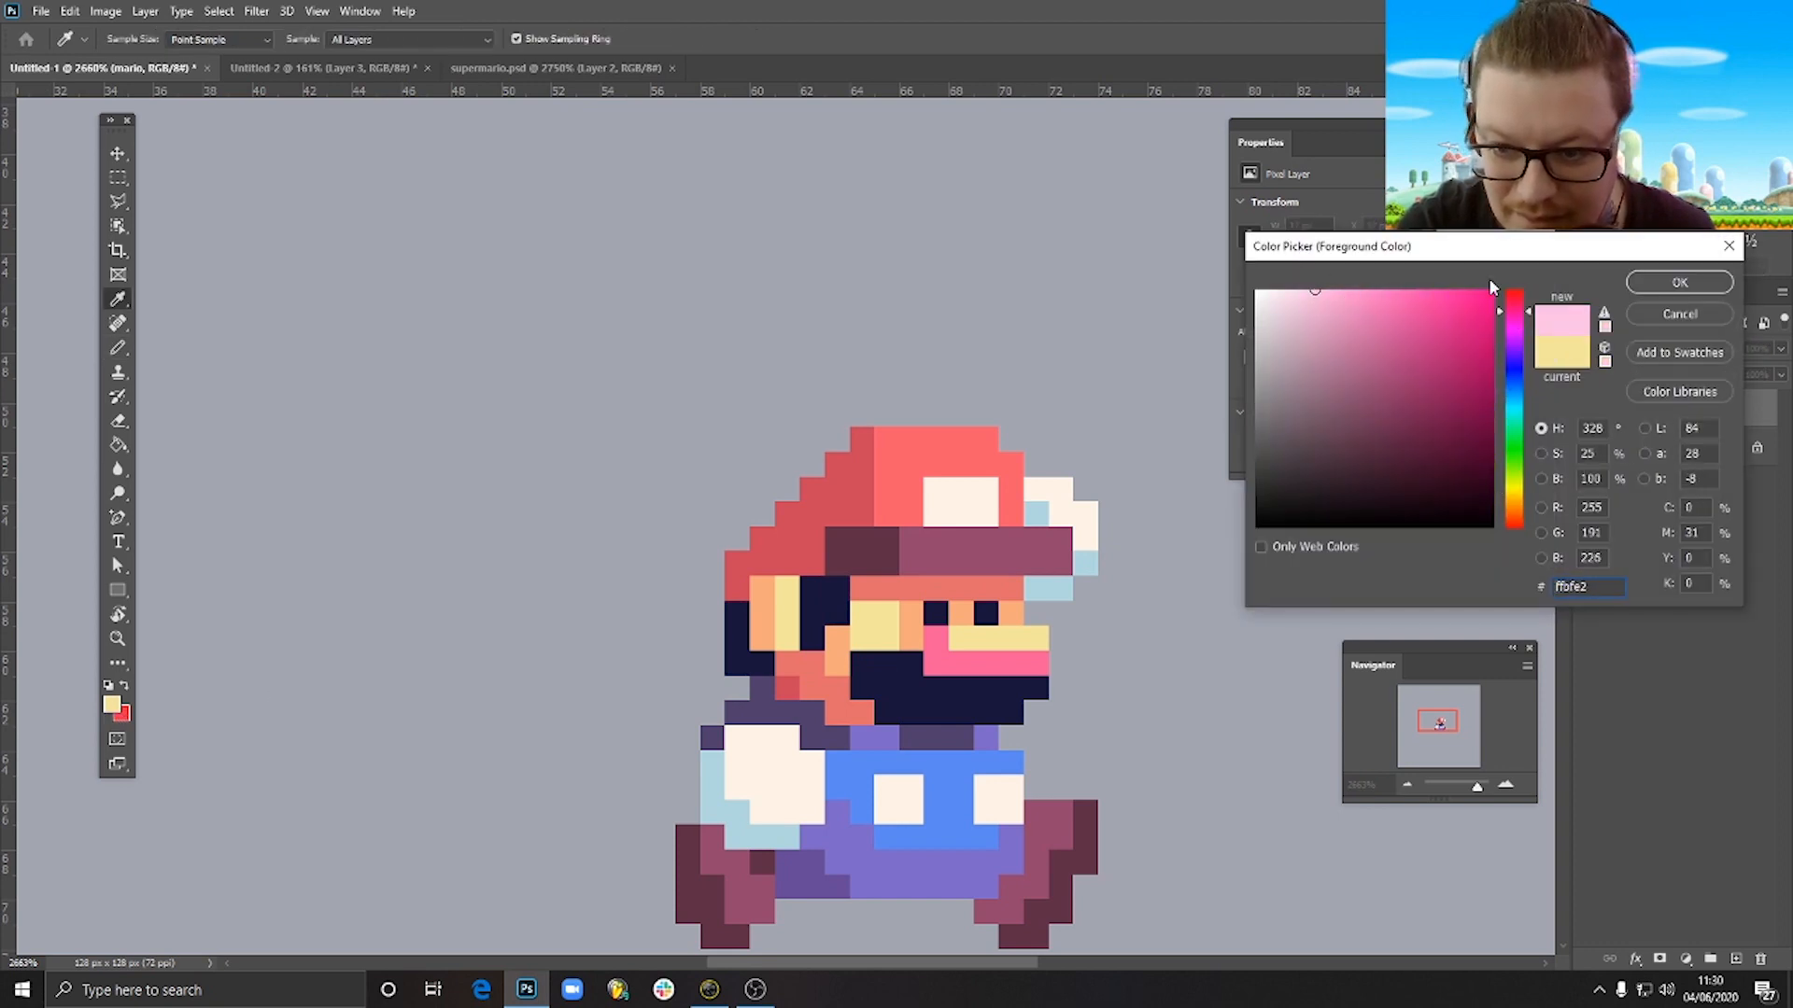
left_click(1678, 282)
key("b")
left_click_drag(959, 638, 1018, 636)
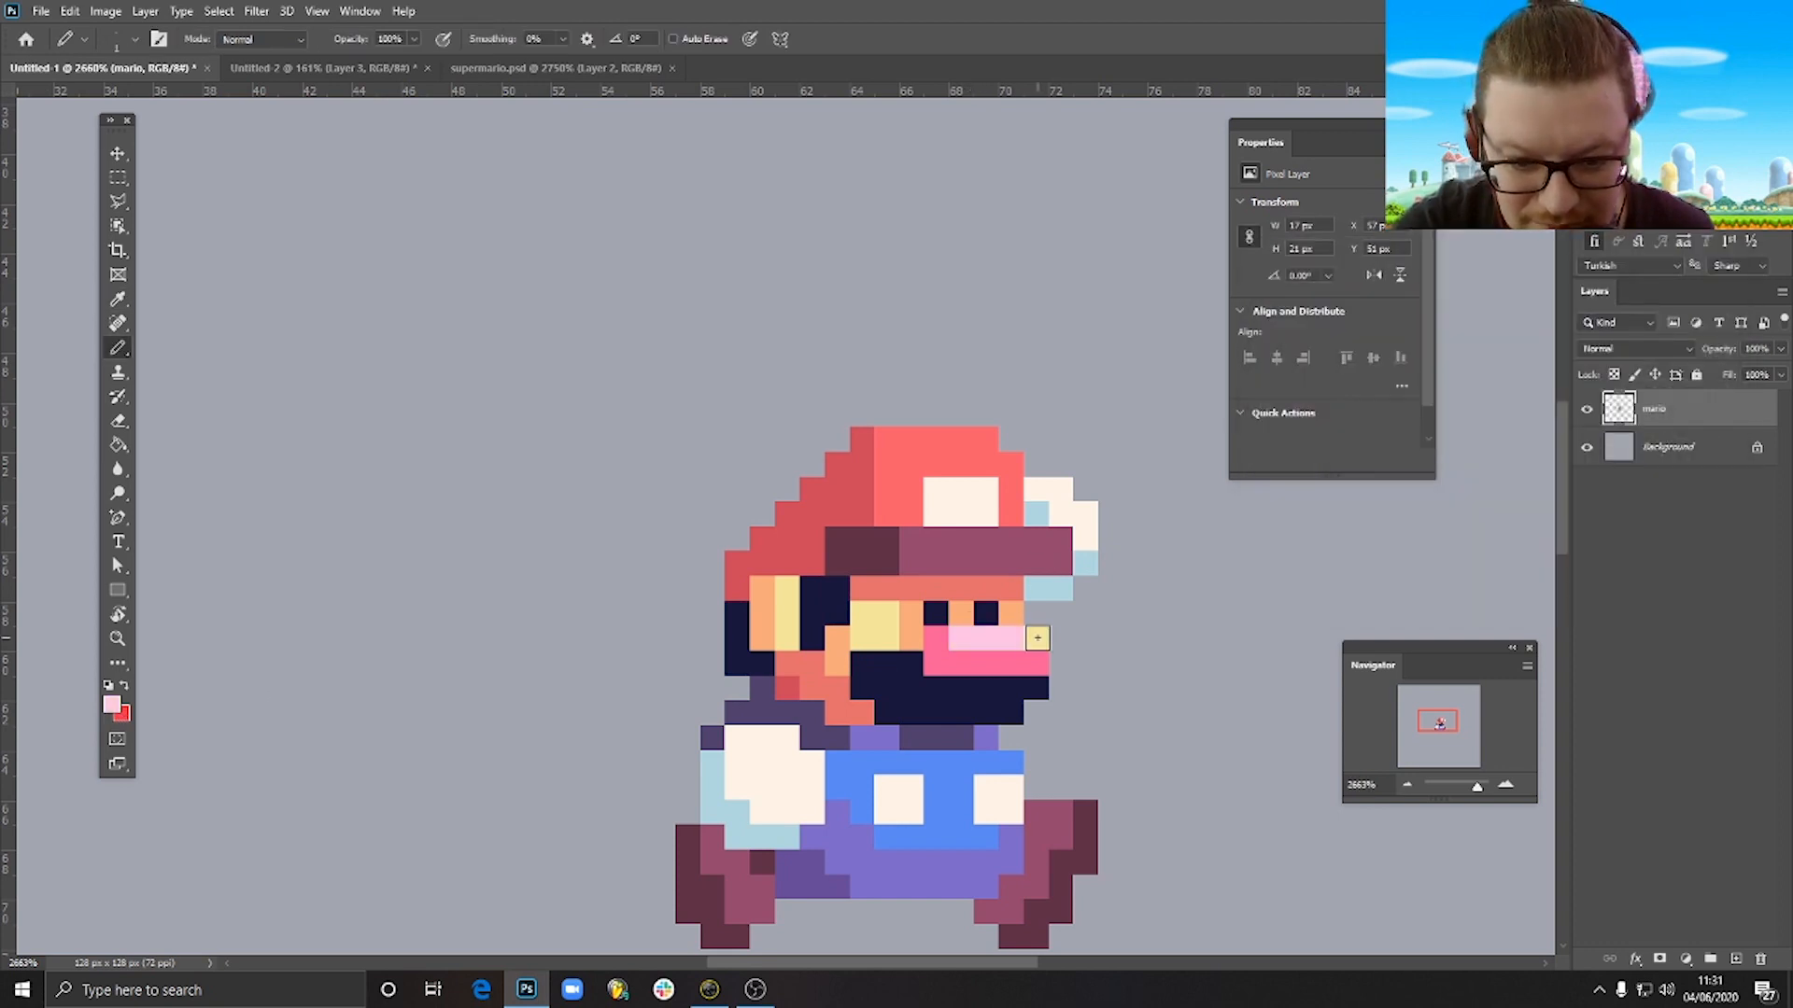
left_click(1036, 636)
Mix the softer pink #e96486 from the nose's shadow colour and repaint the nose's underside and rear pixel with it.
scroll(1096, 713, "down", 8)
scroll(1089, 623, "down", 2)
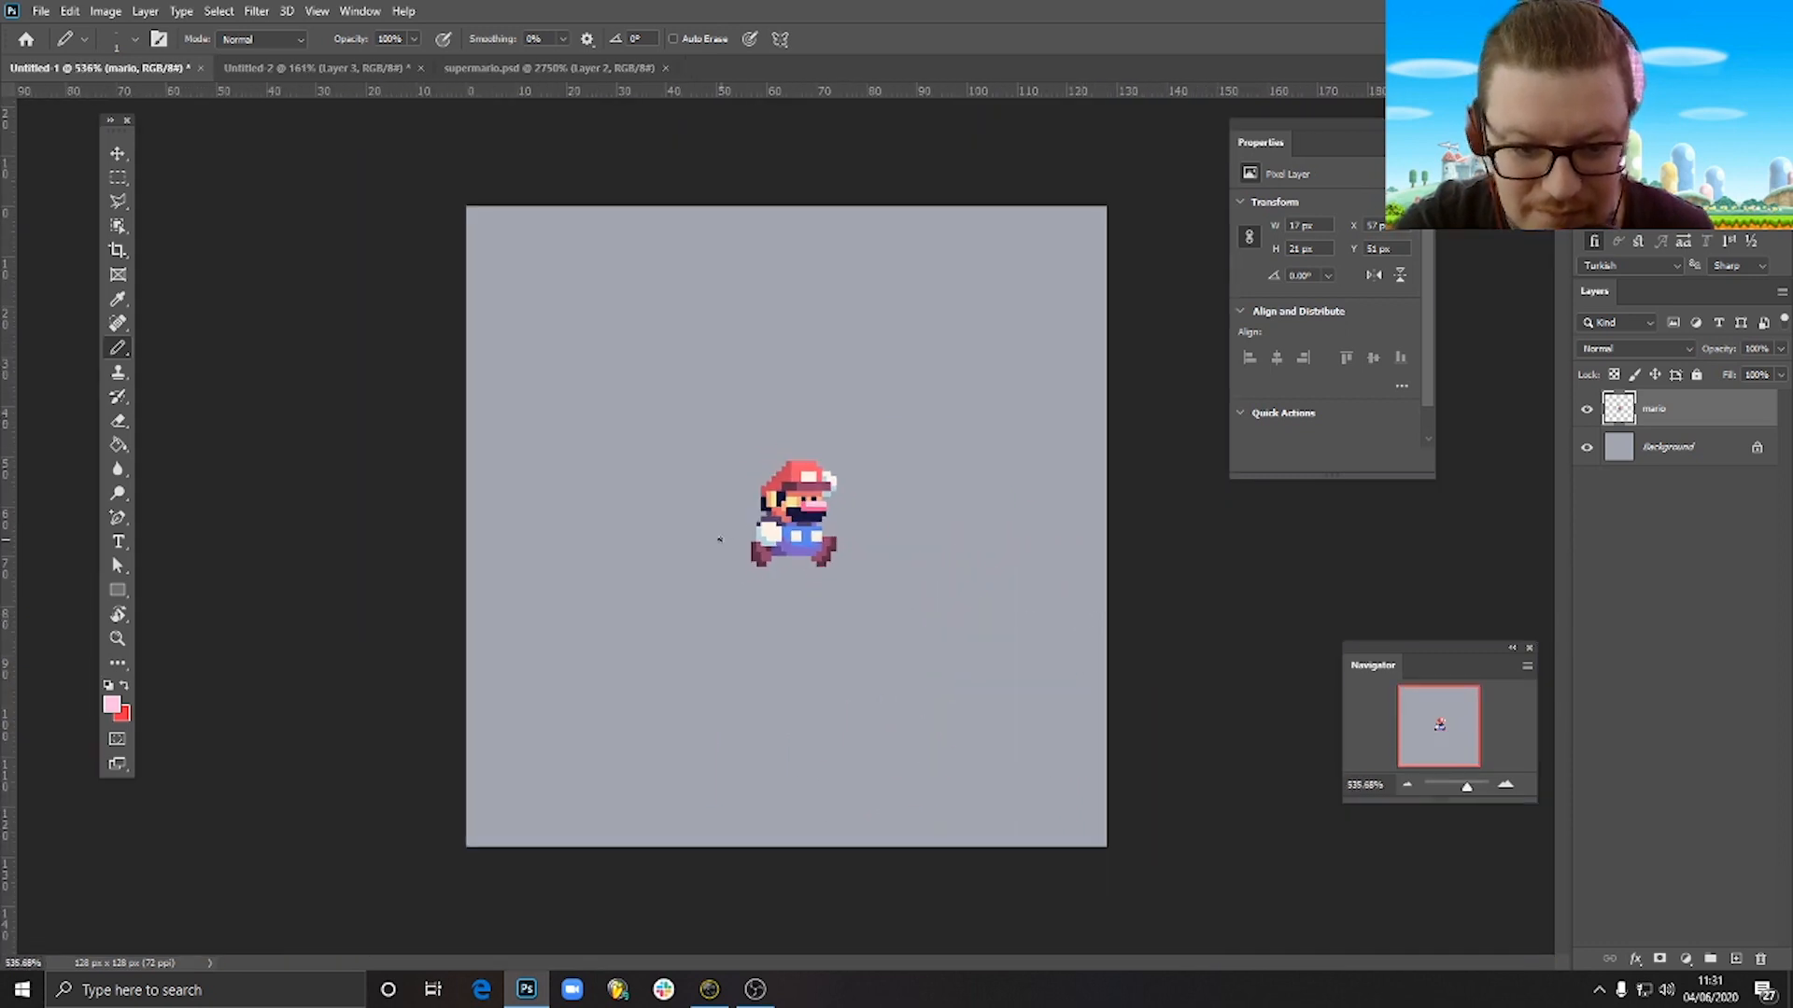
scroll(735, 519, "up", 8)
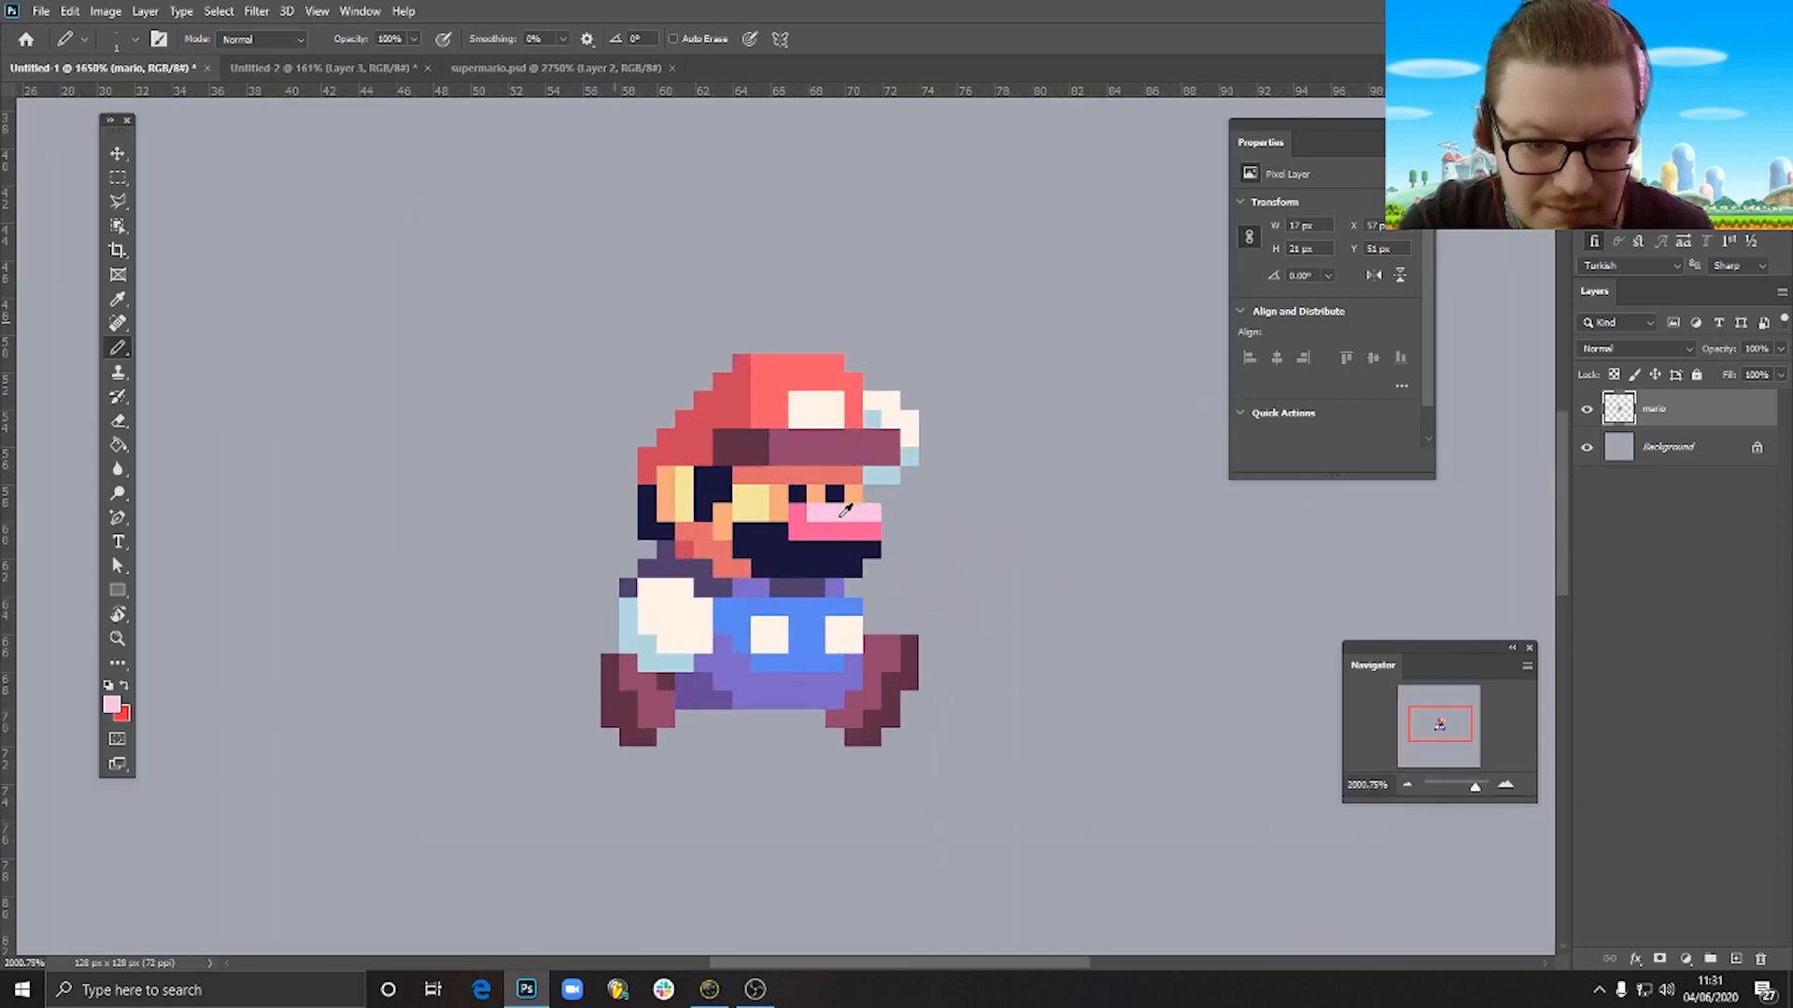
left_click(806, 512, "alt")
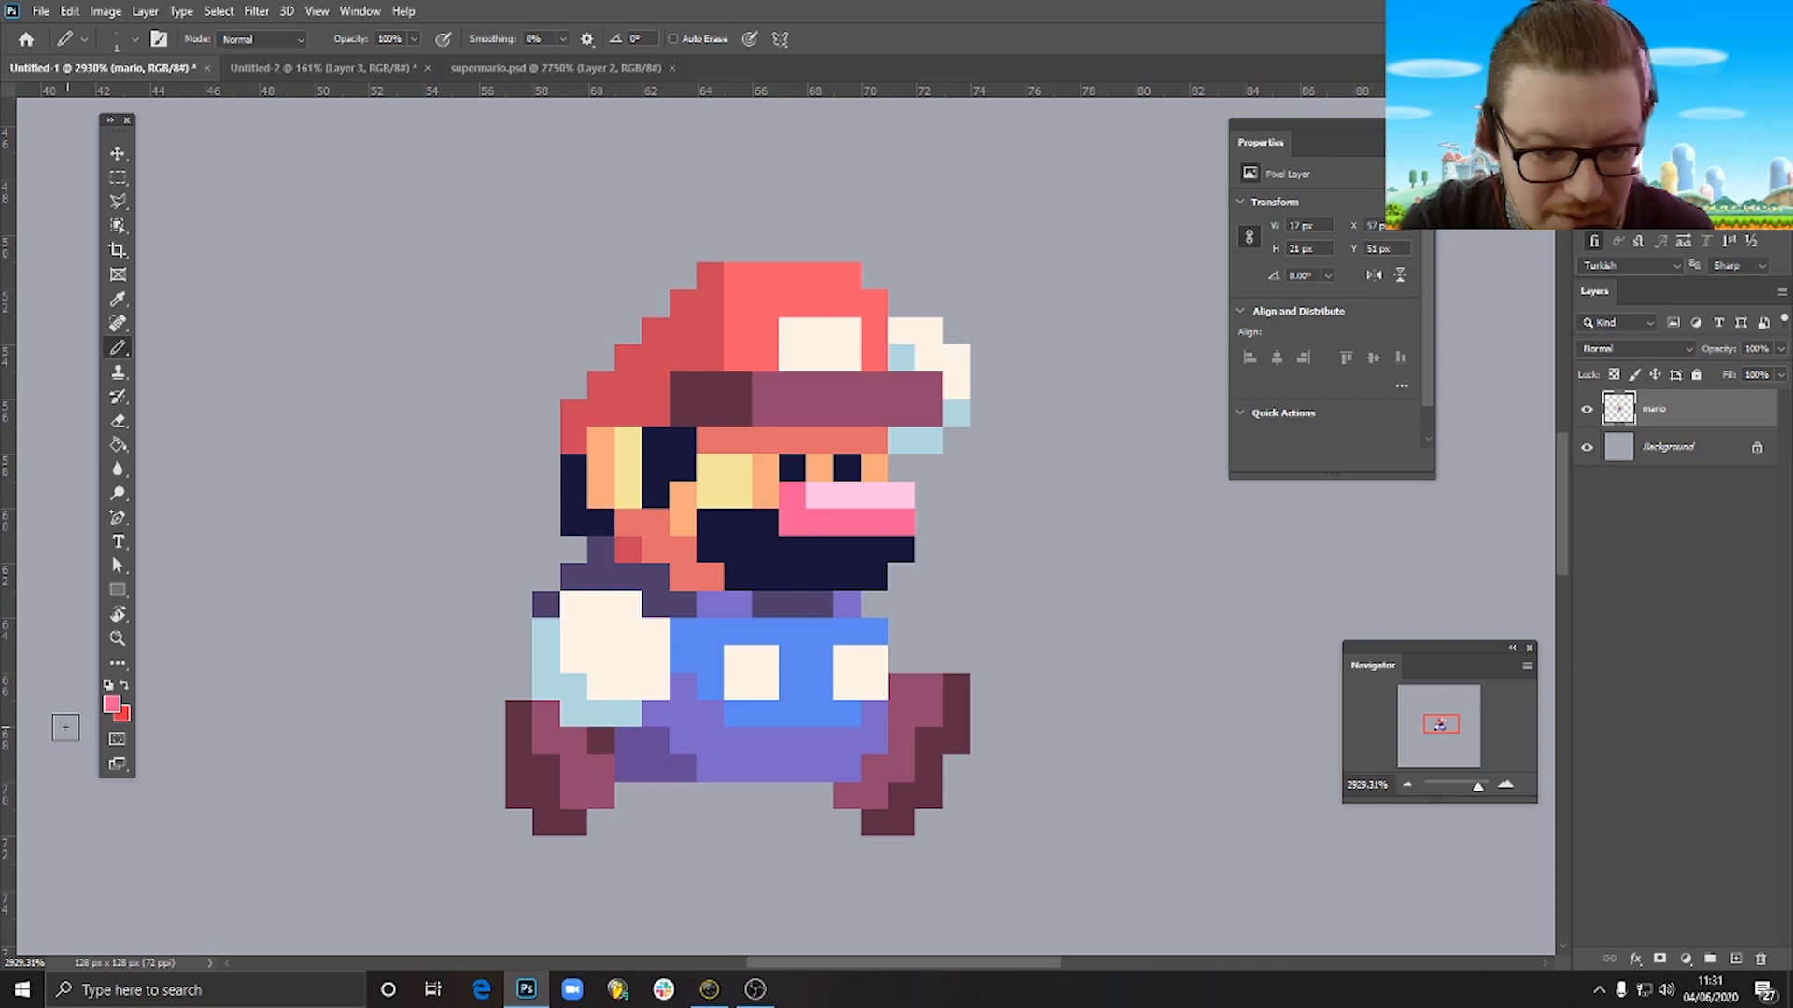
left_click(111, 705)
left_click_drag(1520, 327, 1528, 300)
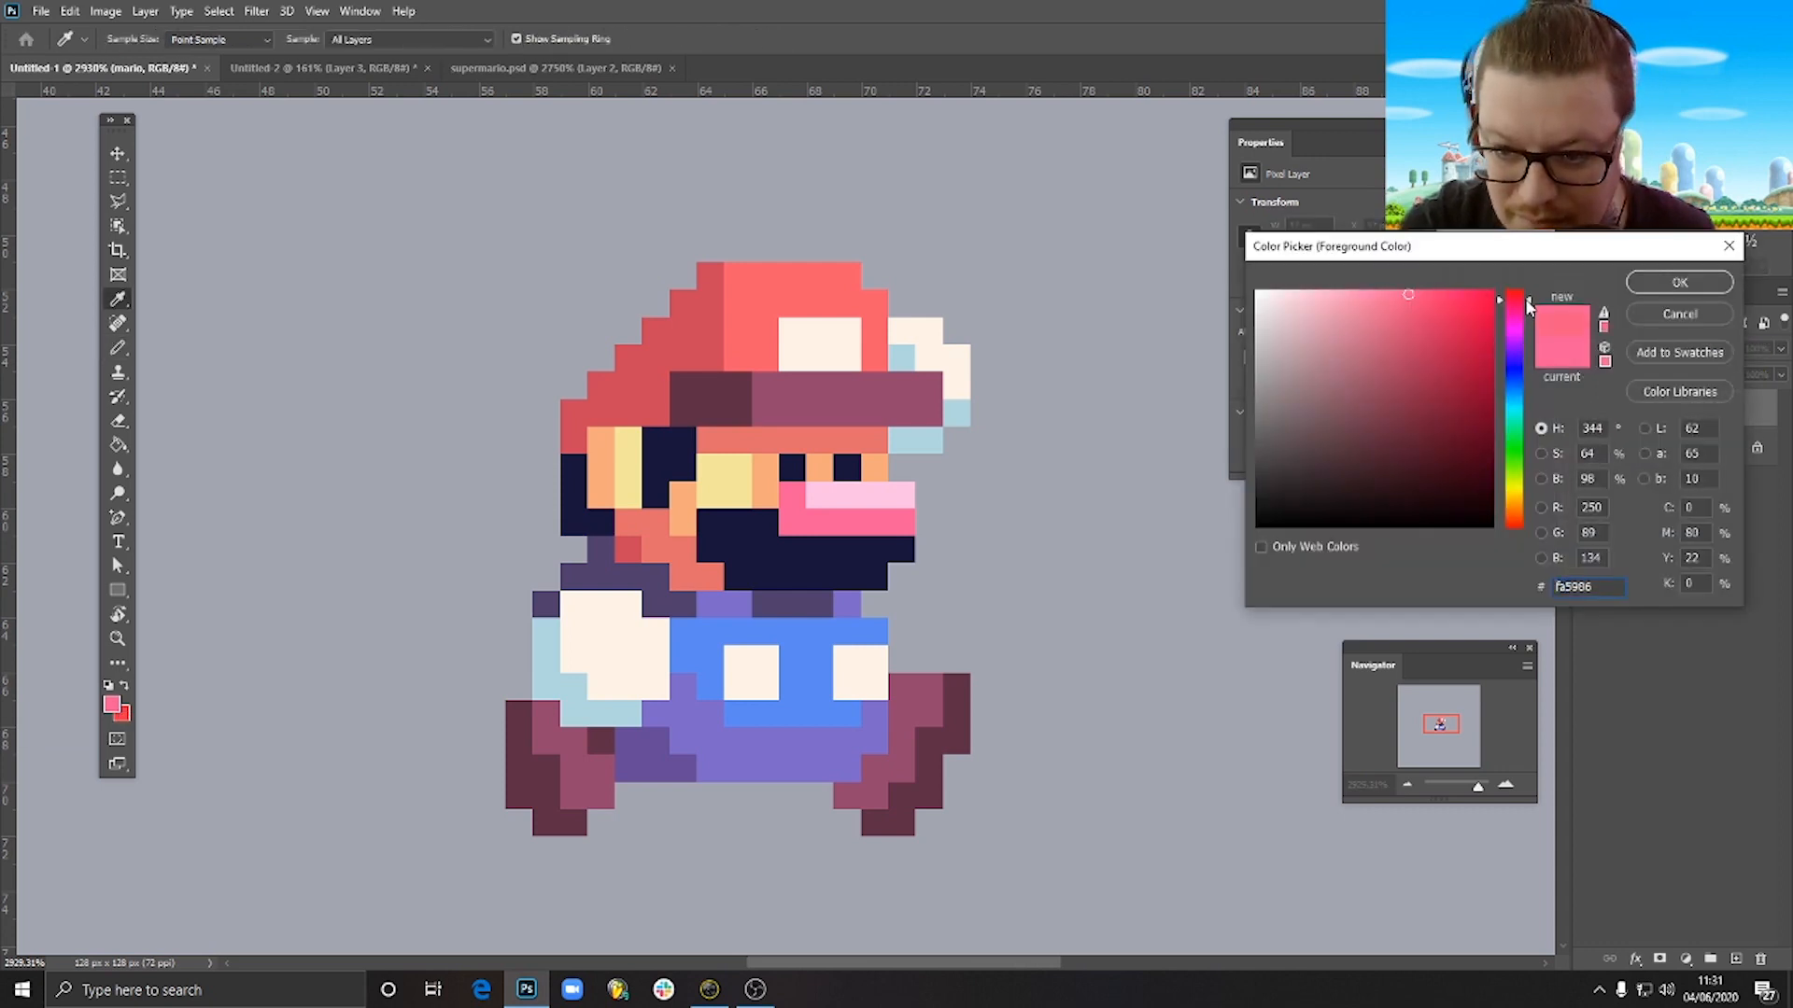
left_click_drag(1405, 299, 1392, 310)
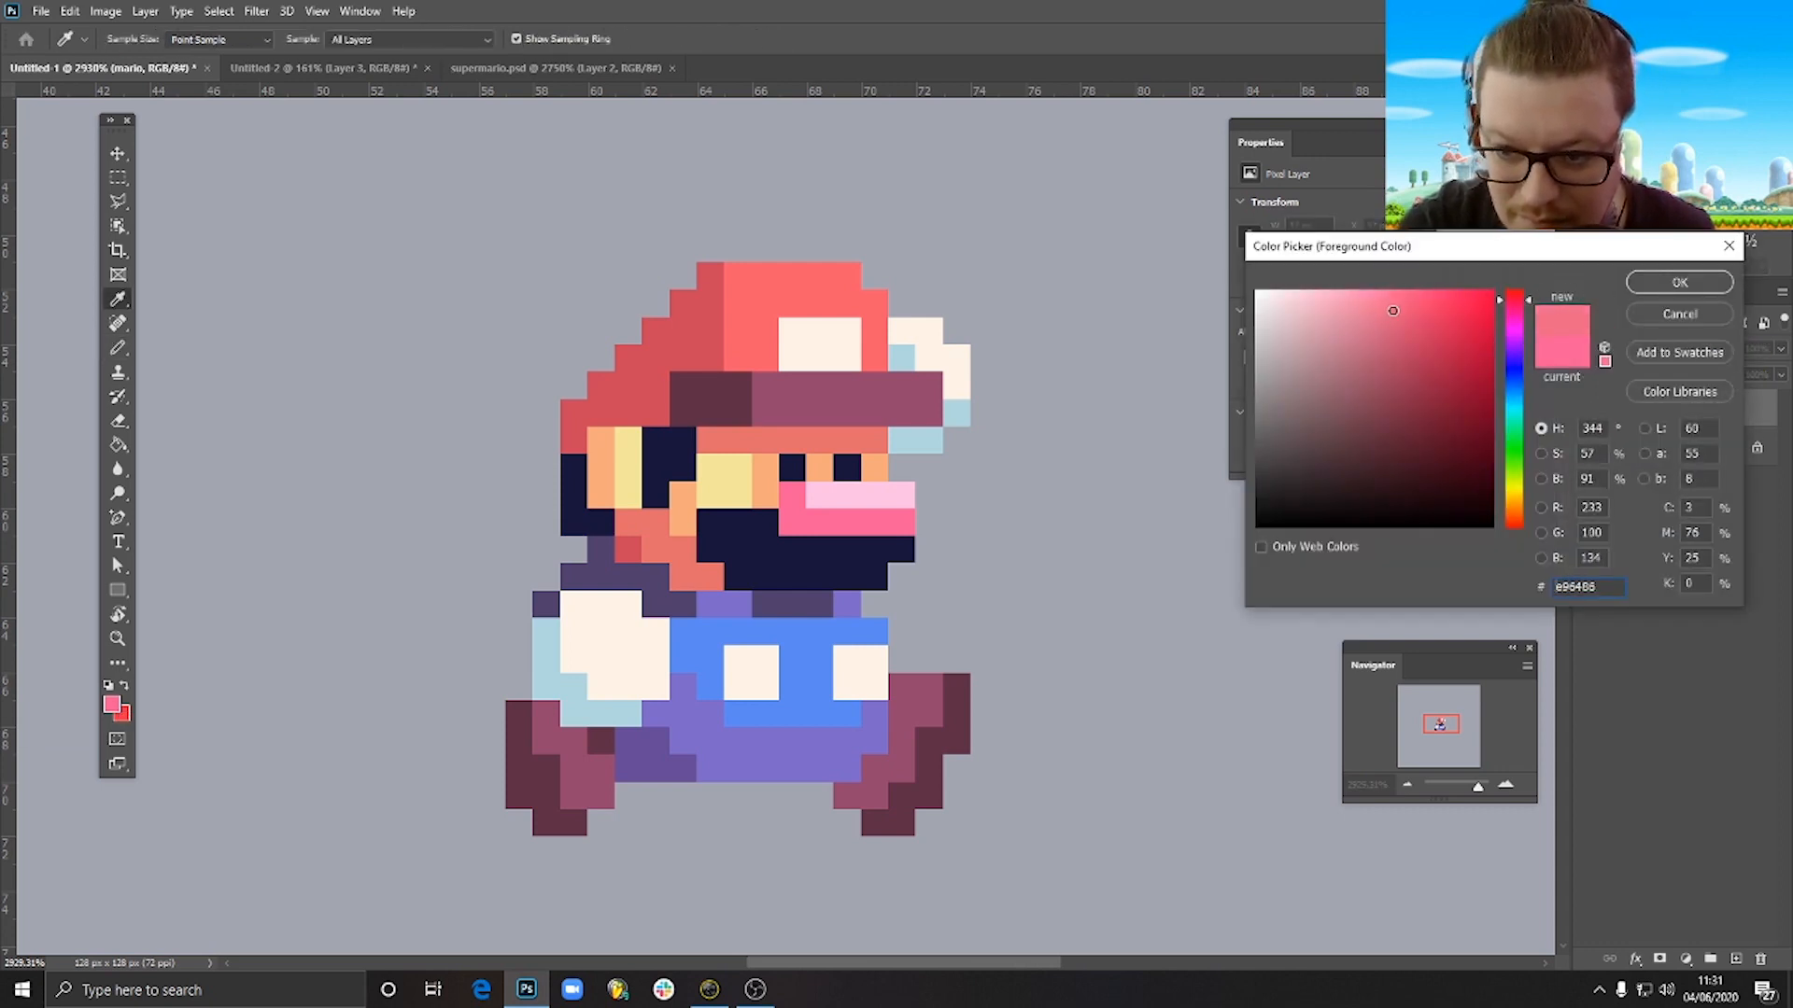
left_click(1678, 282)
key("b")
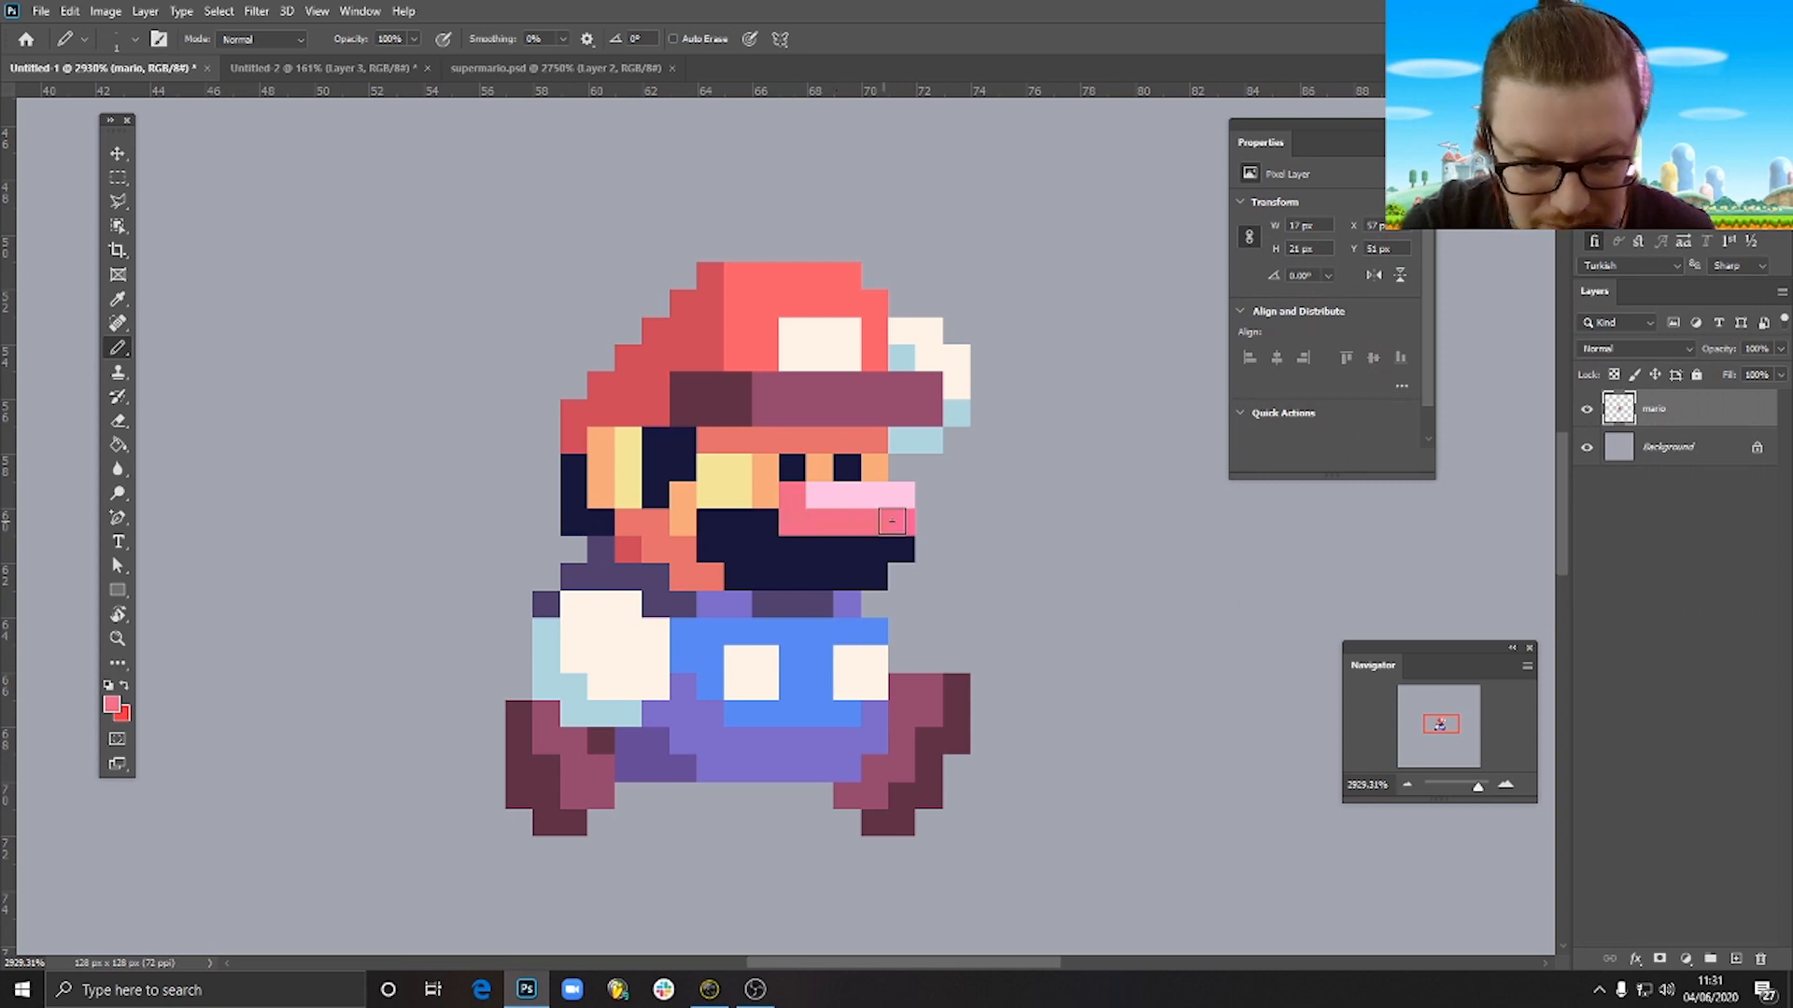
Examine the whole sprite at small and enlarged scales to judge the pink nose, shortened eyes and overall shading.
scroll(1033, 600, "down", 6)
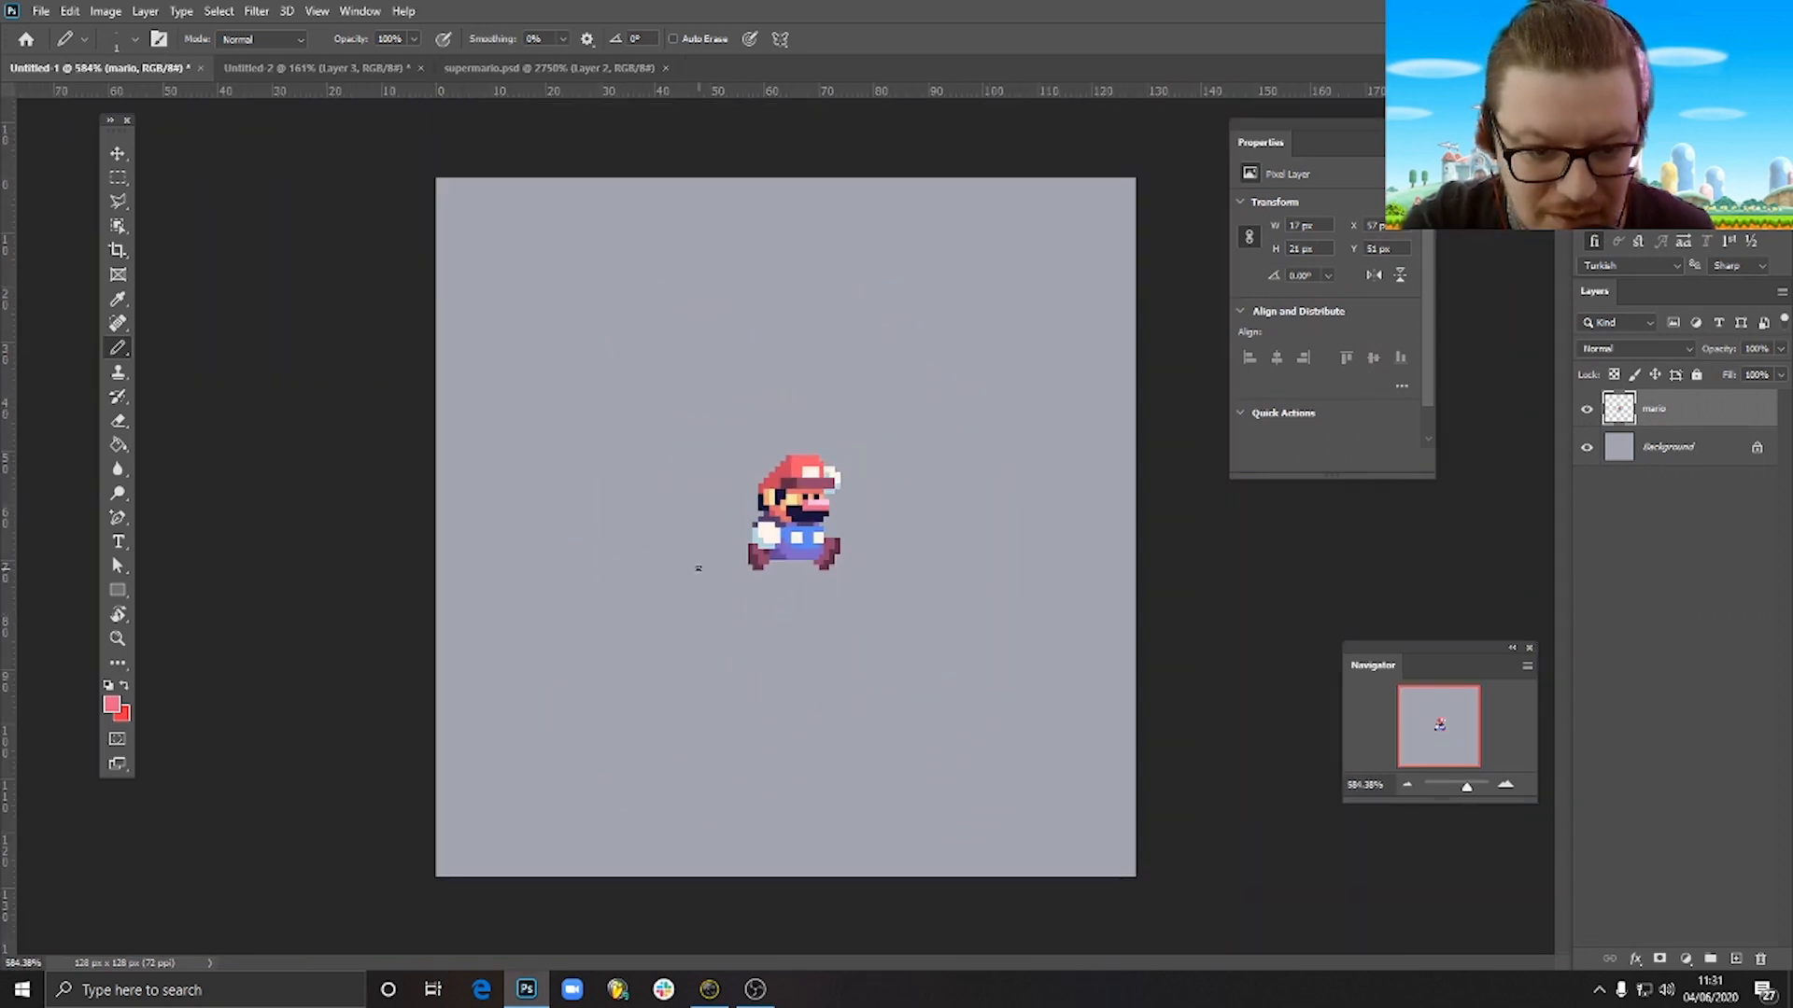
scroll(776, 488, "up", 5)
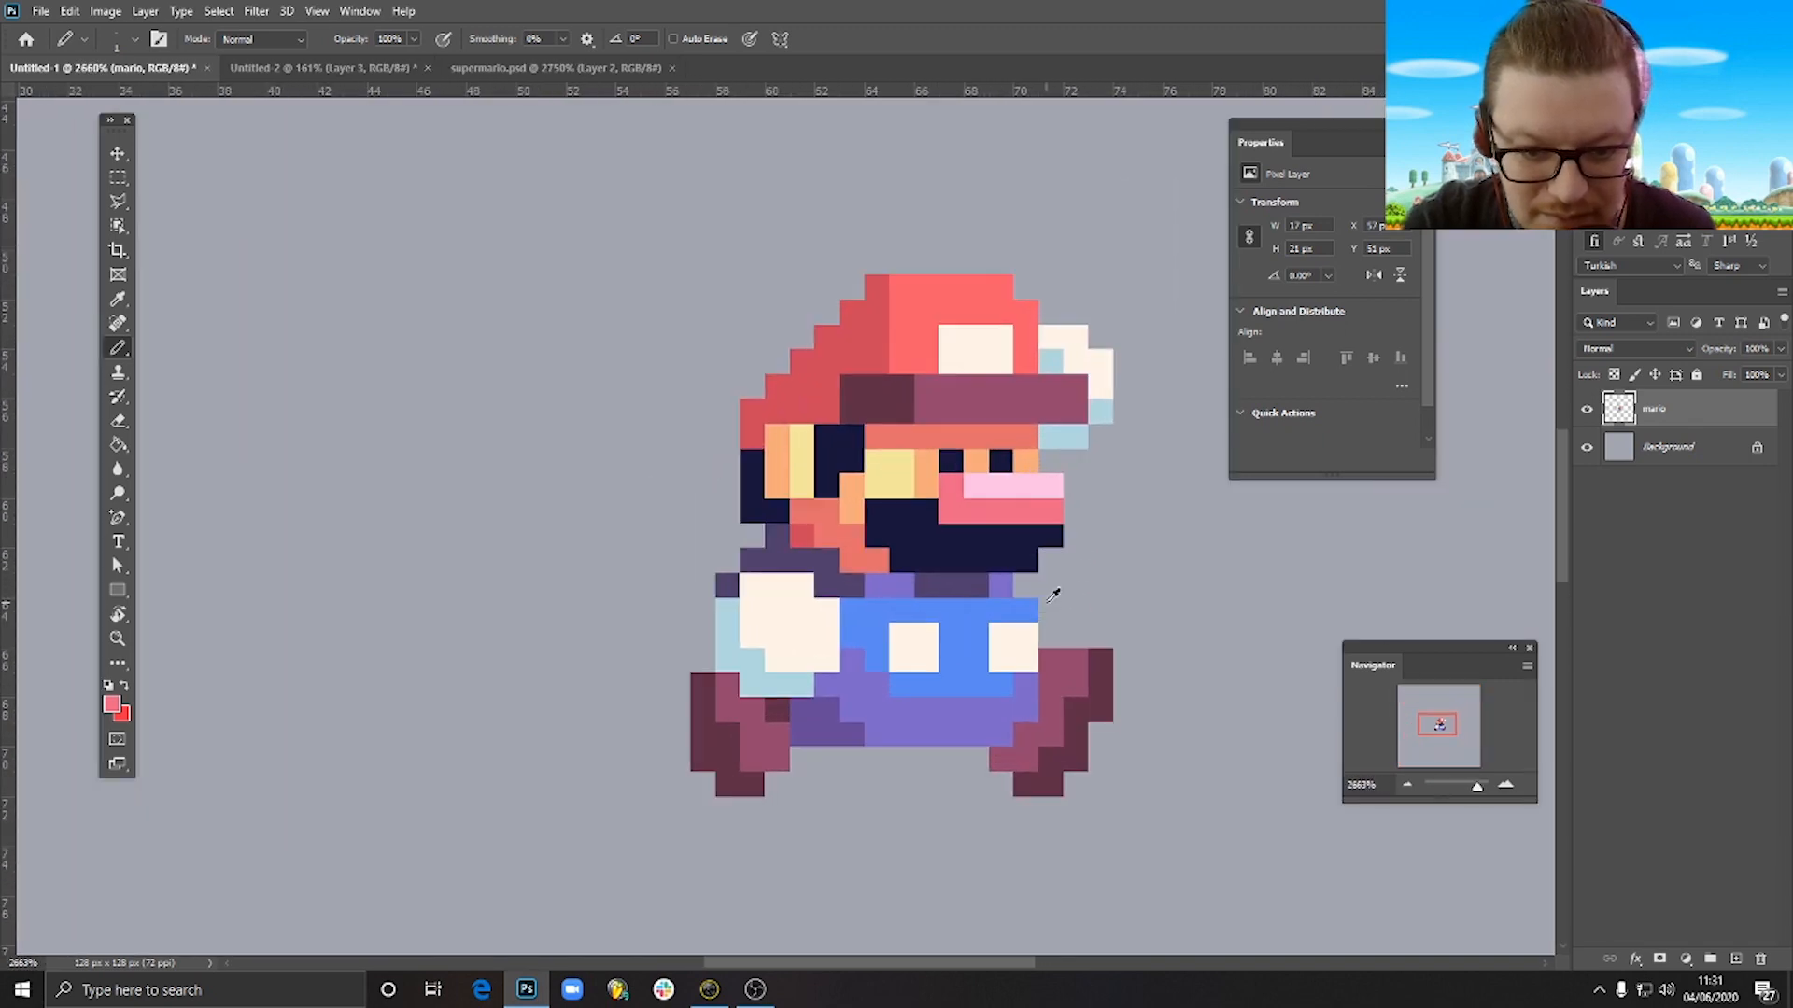
scroll(1053, 594, "down", 4)
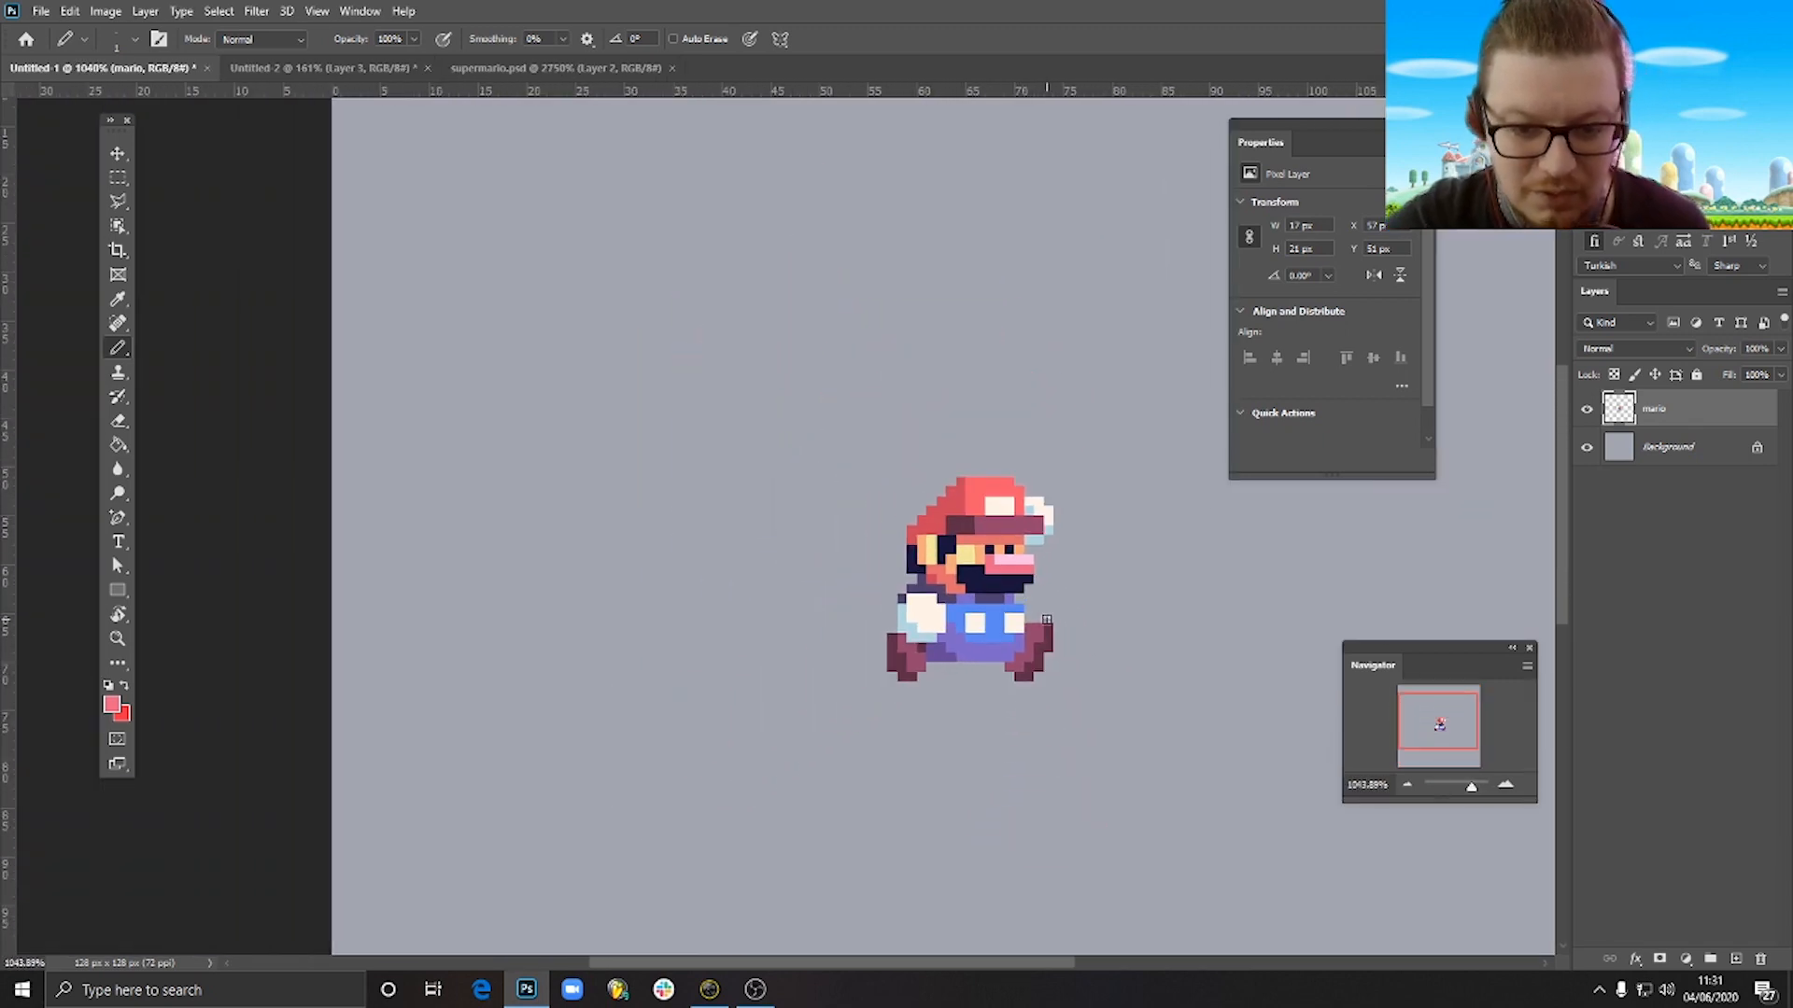
scroll(1046, 598, "up", 4)
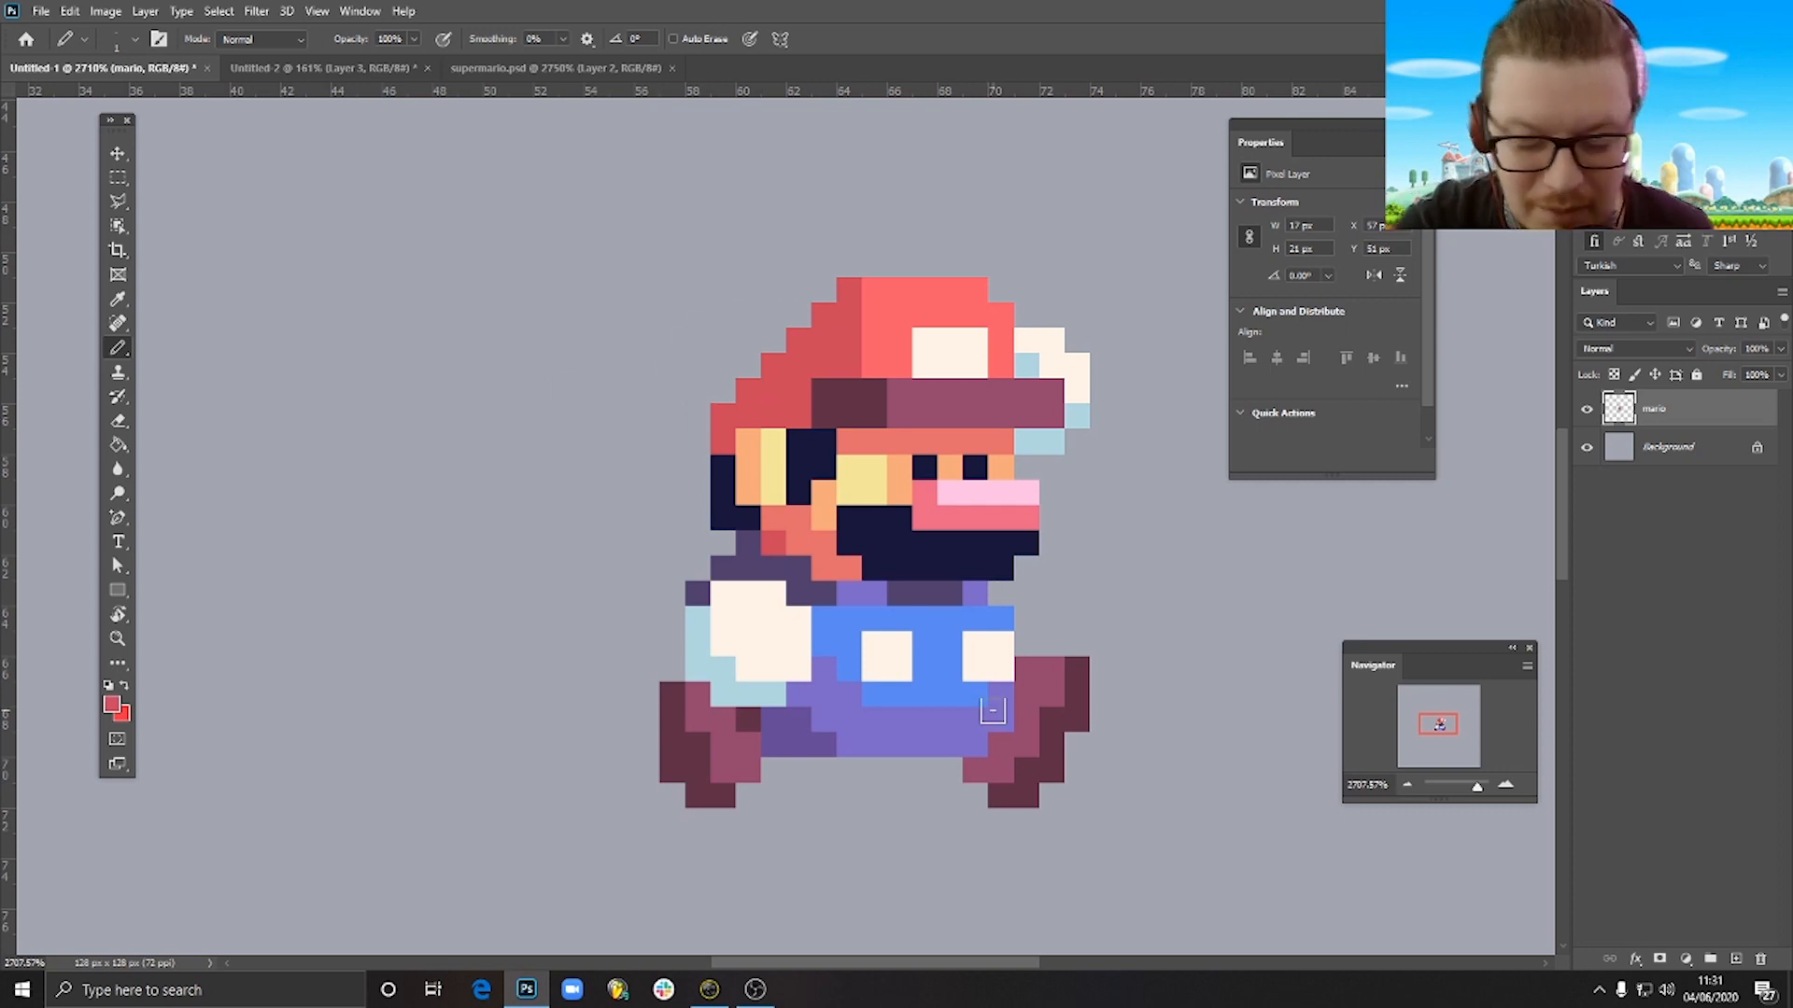
scroll(992, 709, "down", 4)
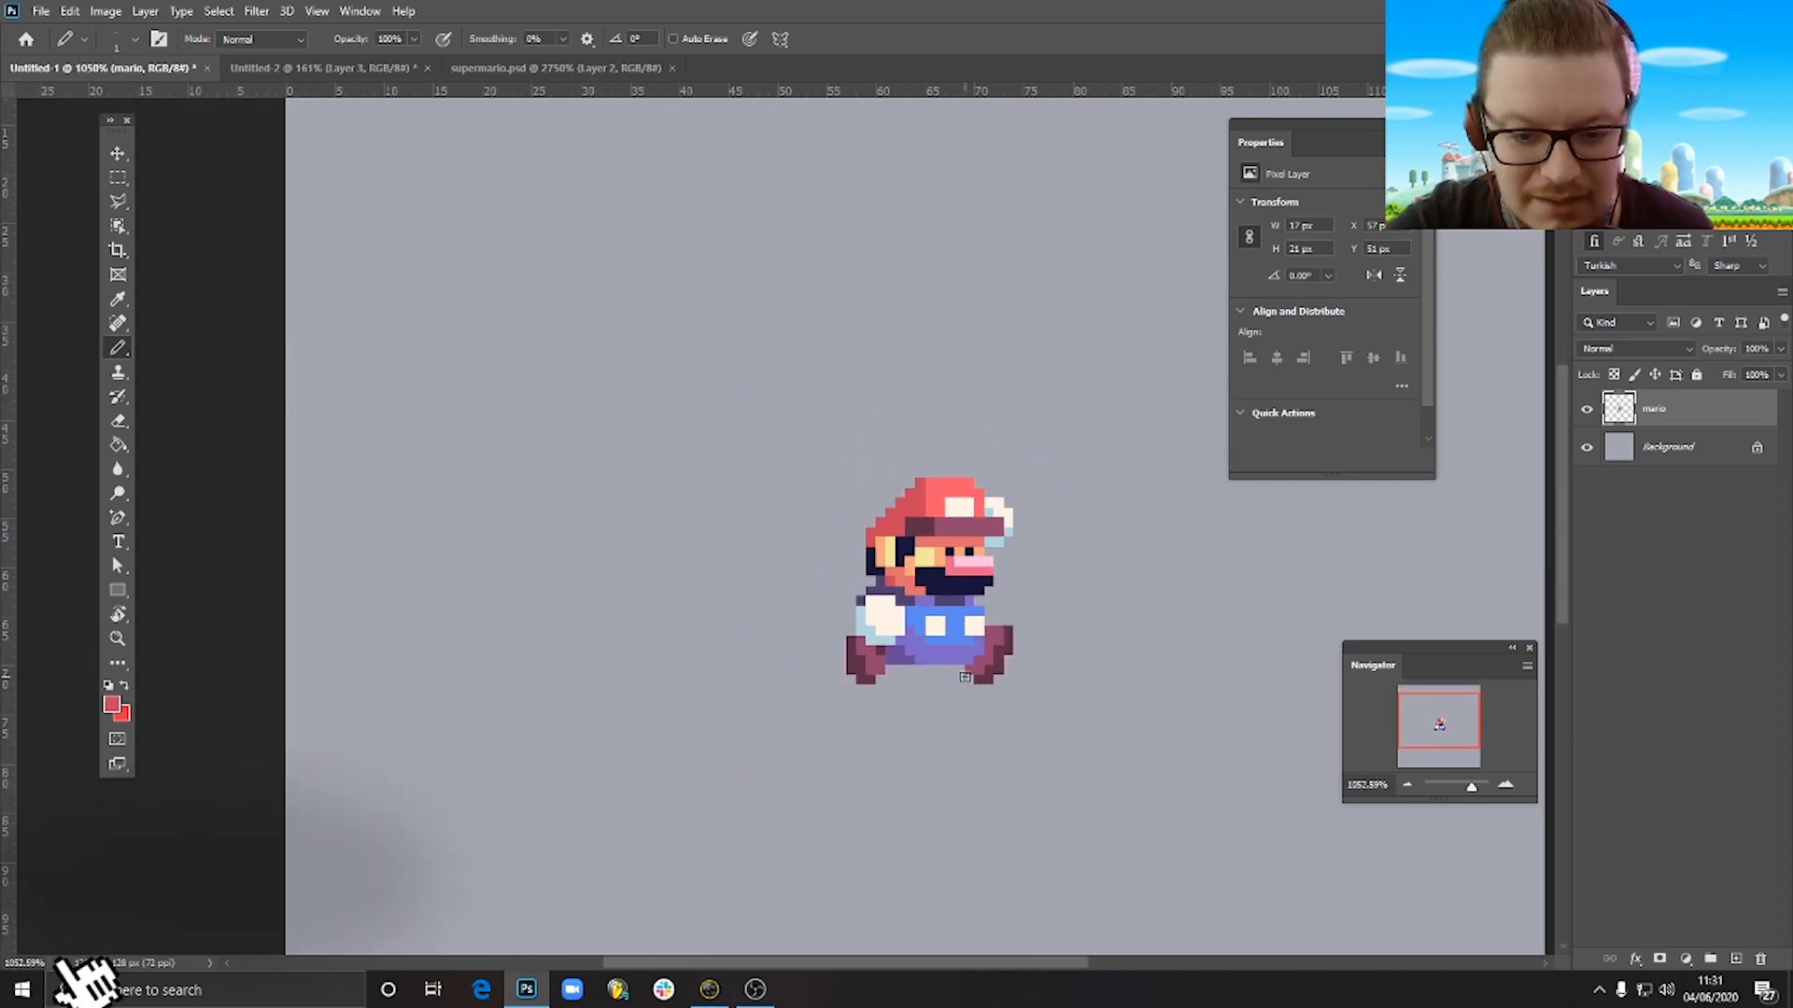
scroll(962, 569, "down", 3)
scroll(962, 560, "up", 3)
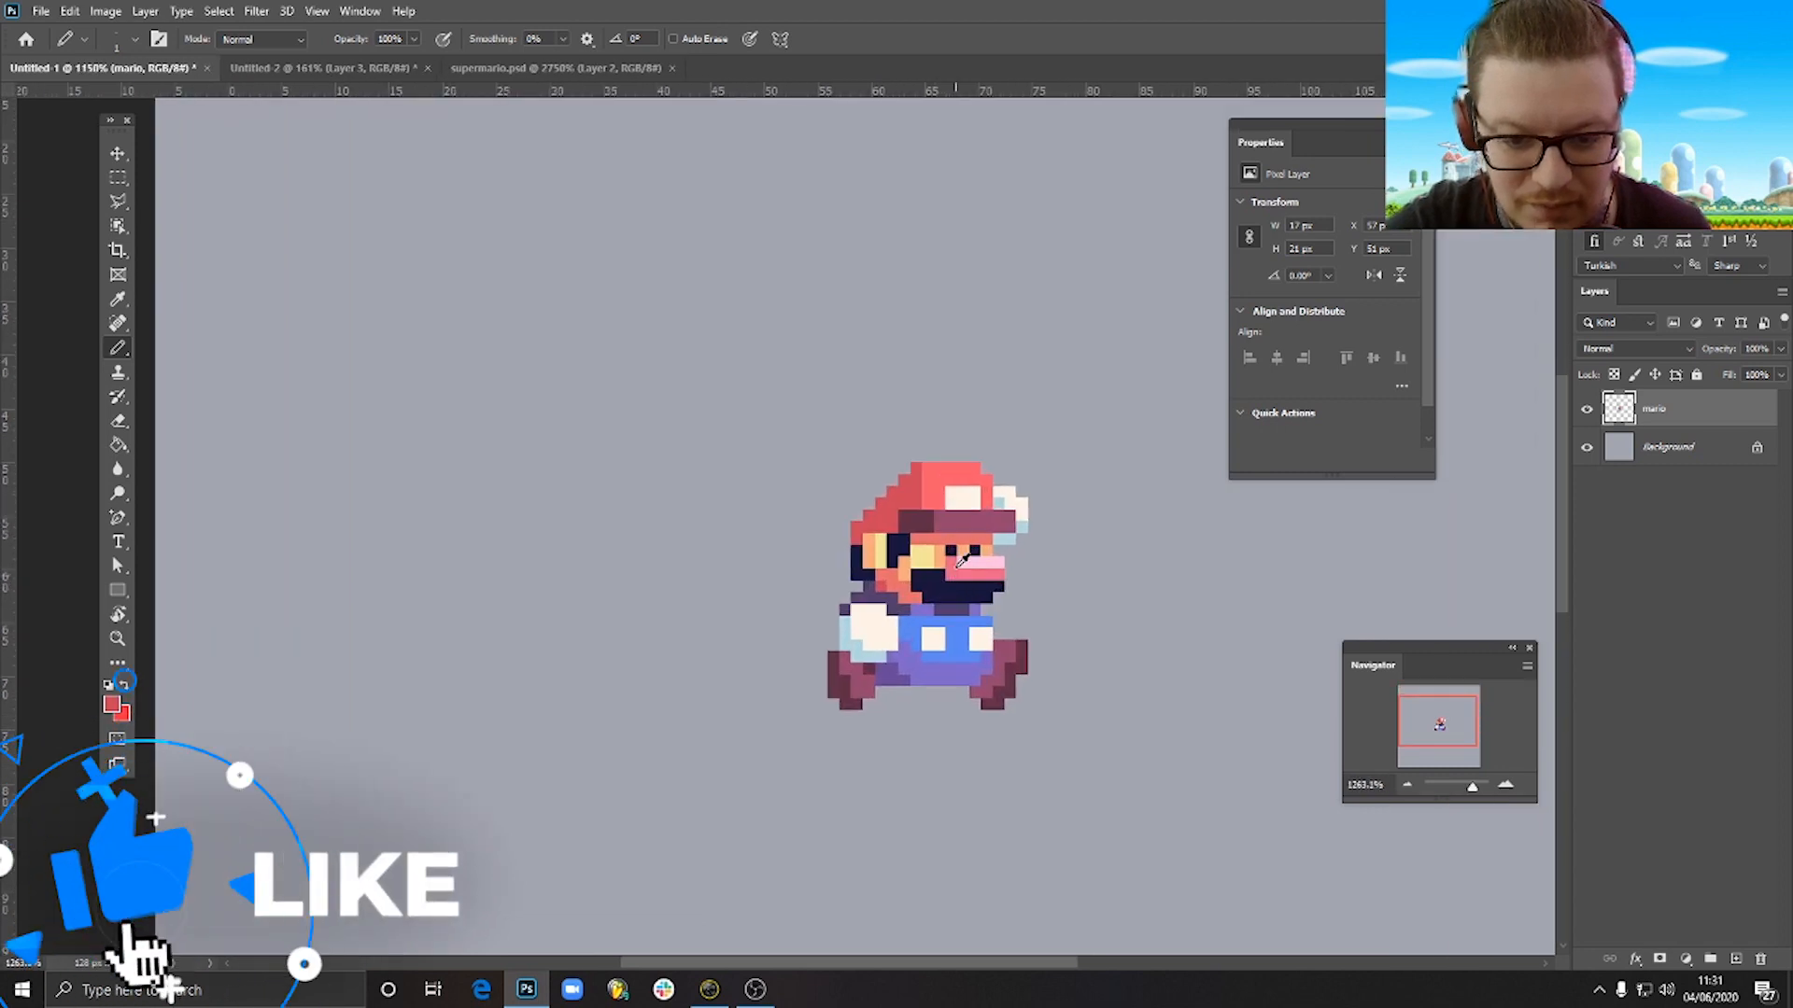
scroll(962, 560, "up", 2)
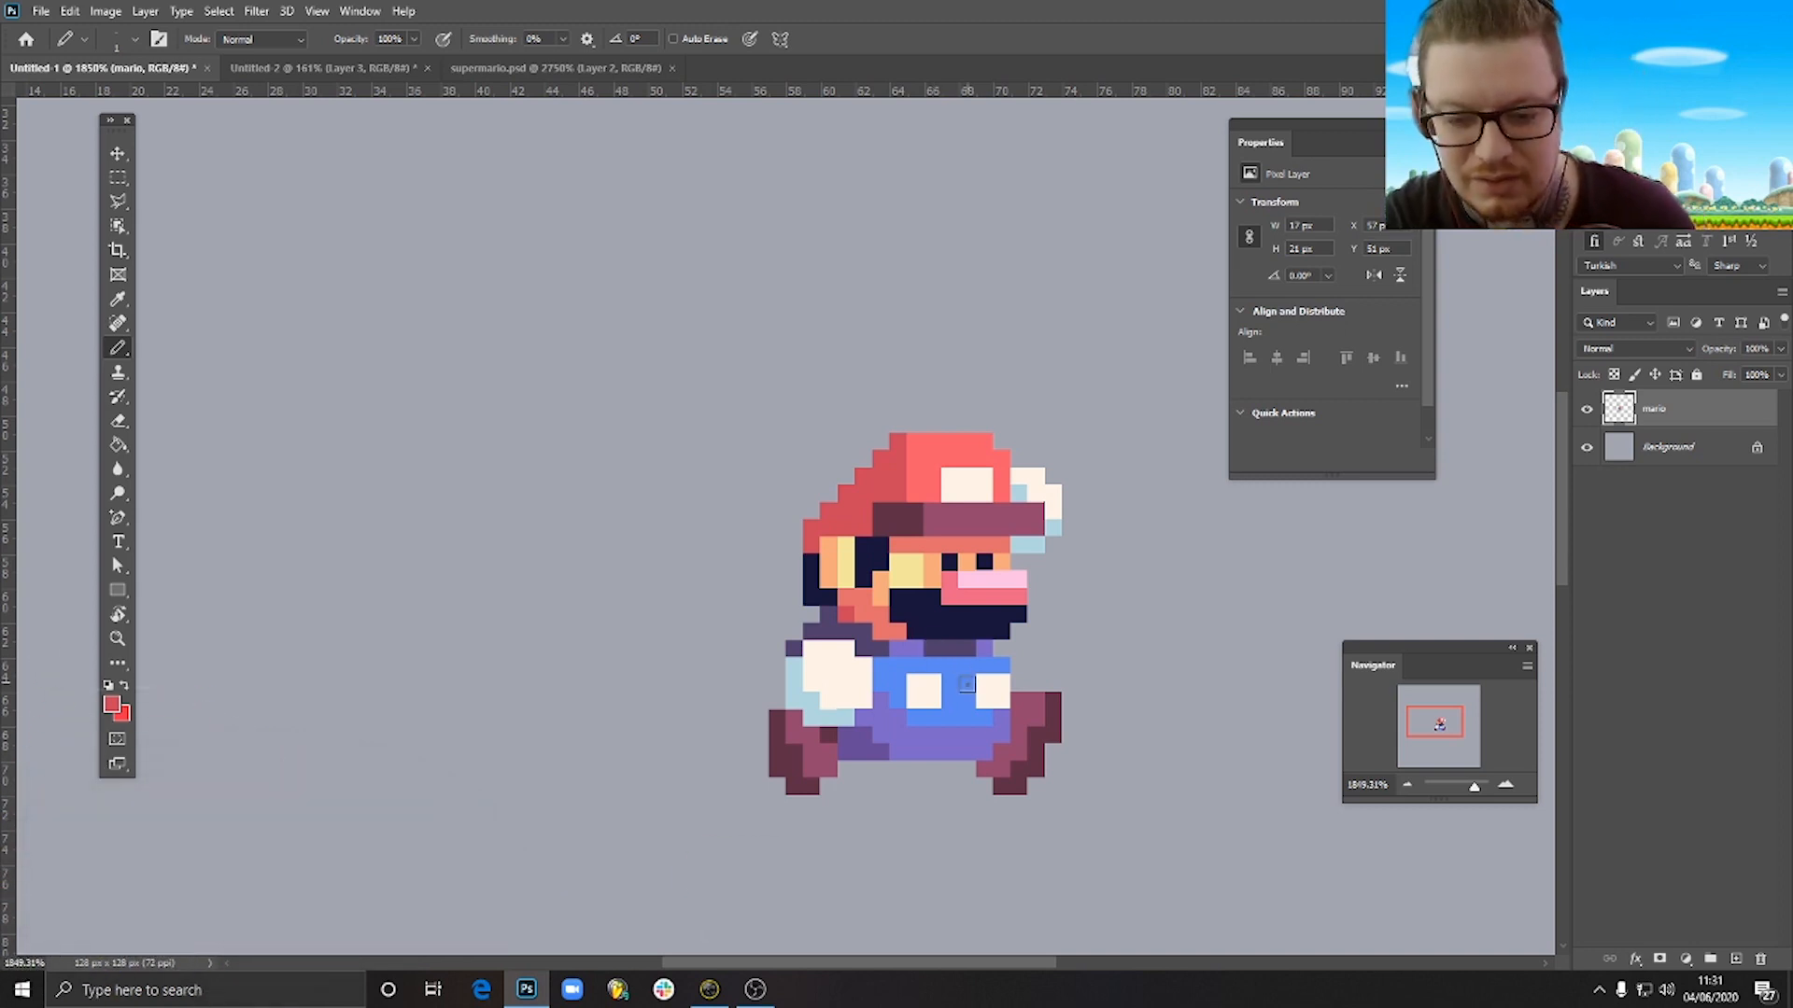
scroll(974, 686, "down", 3)
scroll(962, 677, "up", 4)
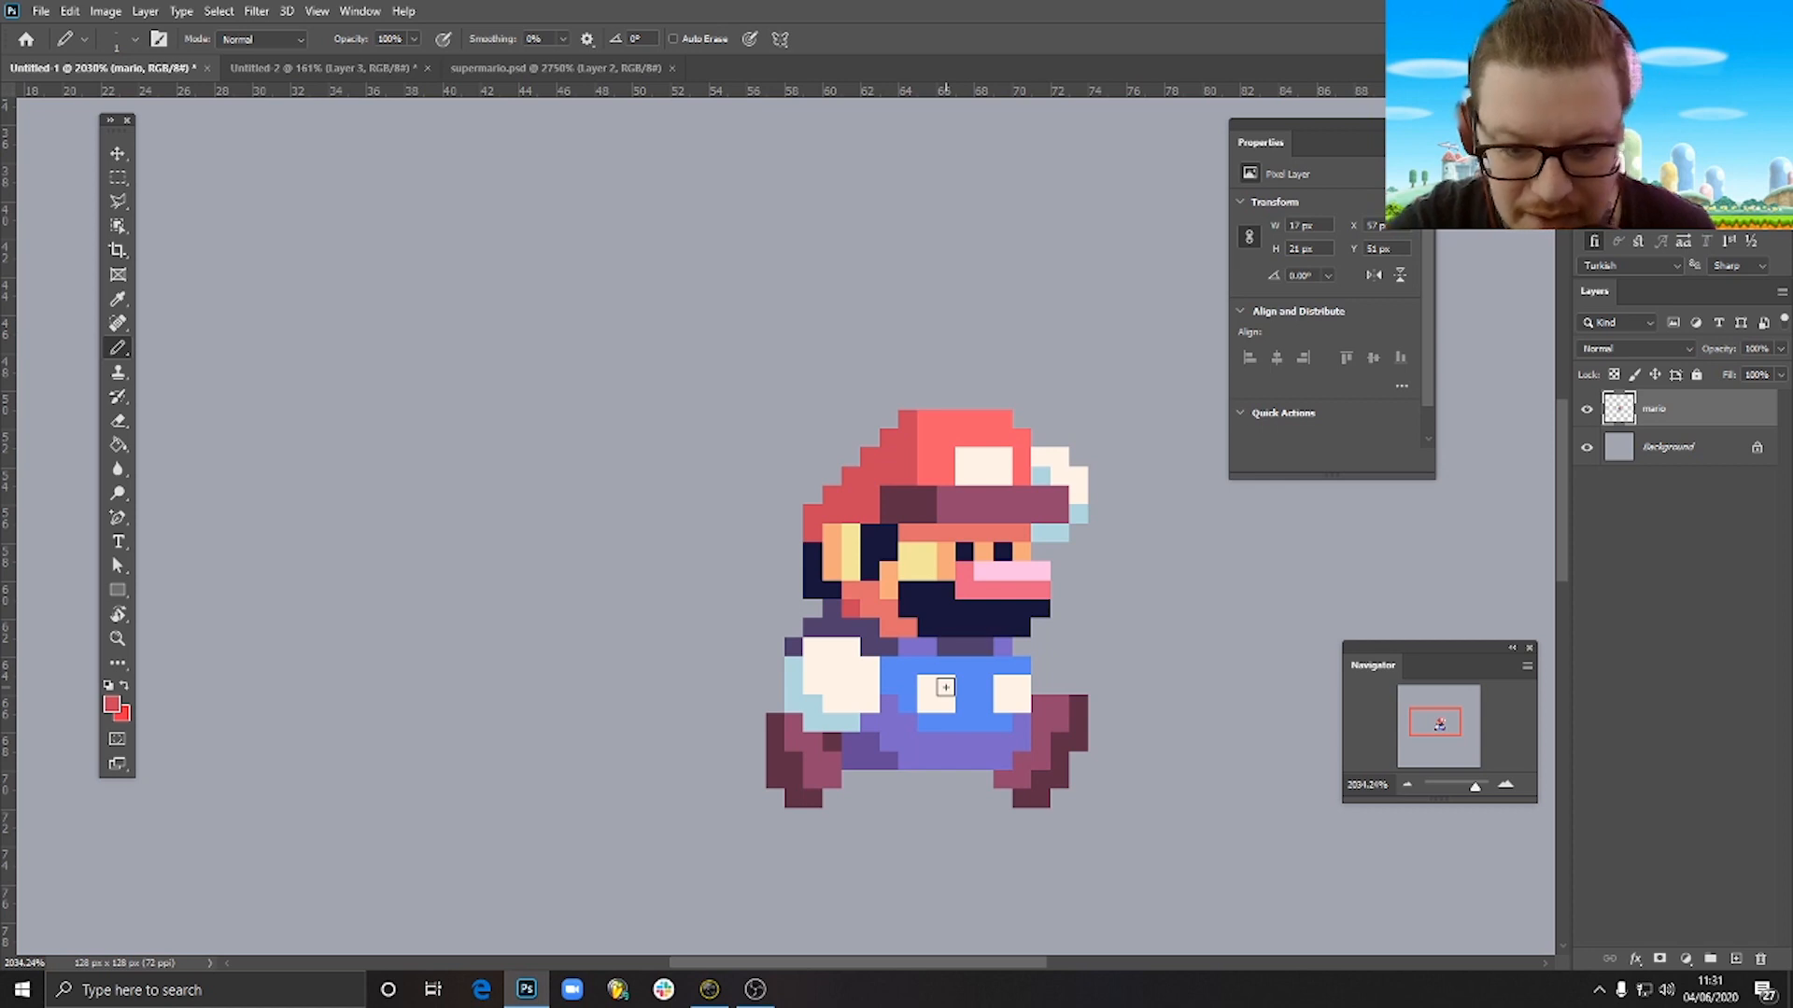
scroll(952, 684, "down", 5)
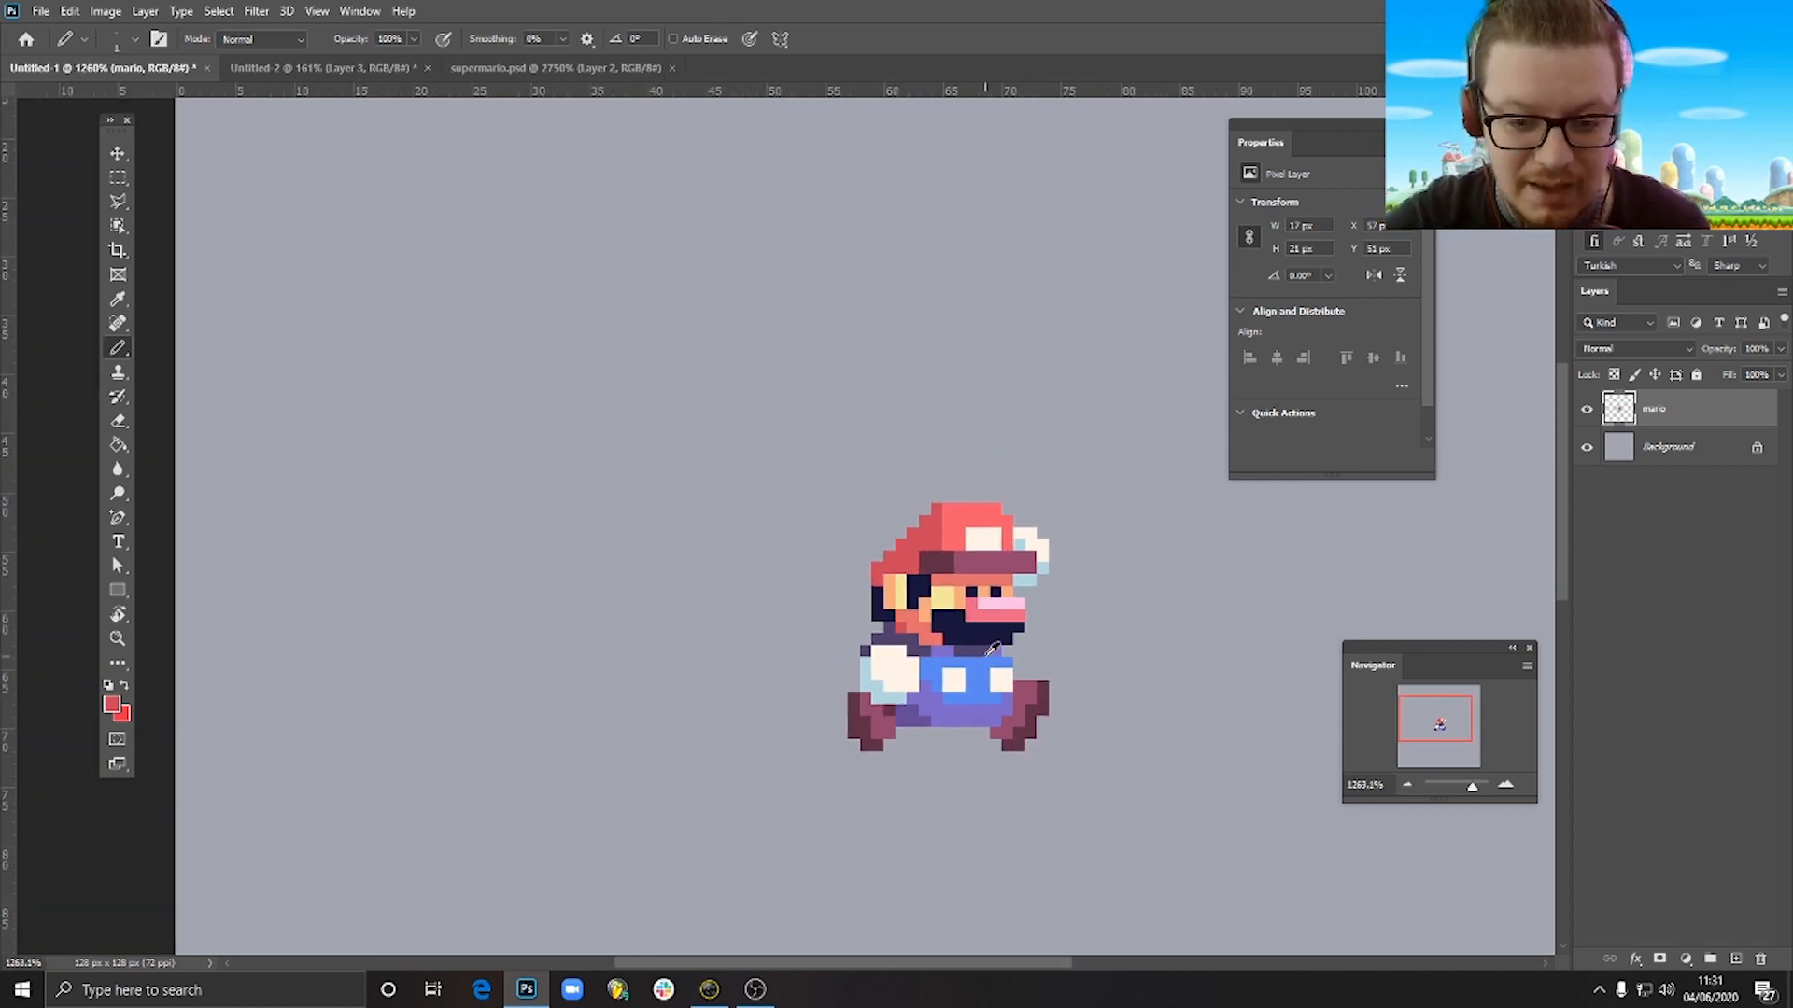
scroll(984, 655, "up", 4)
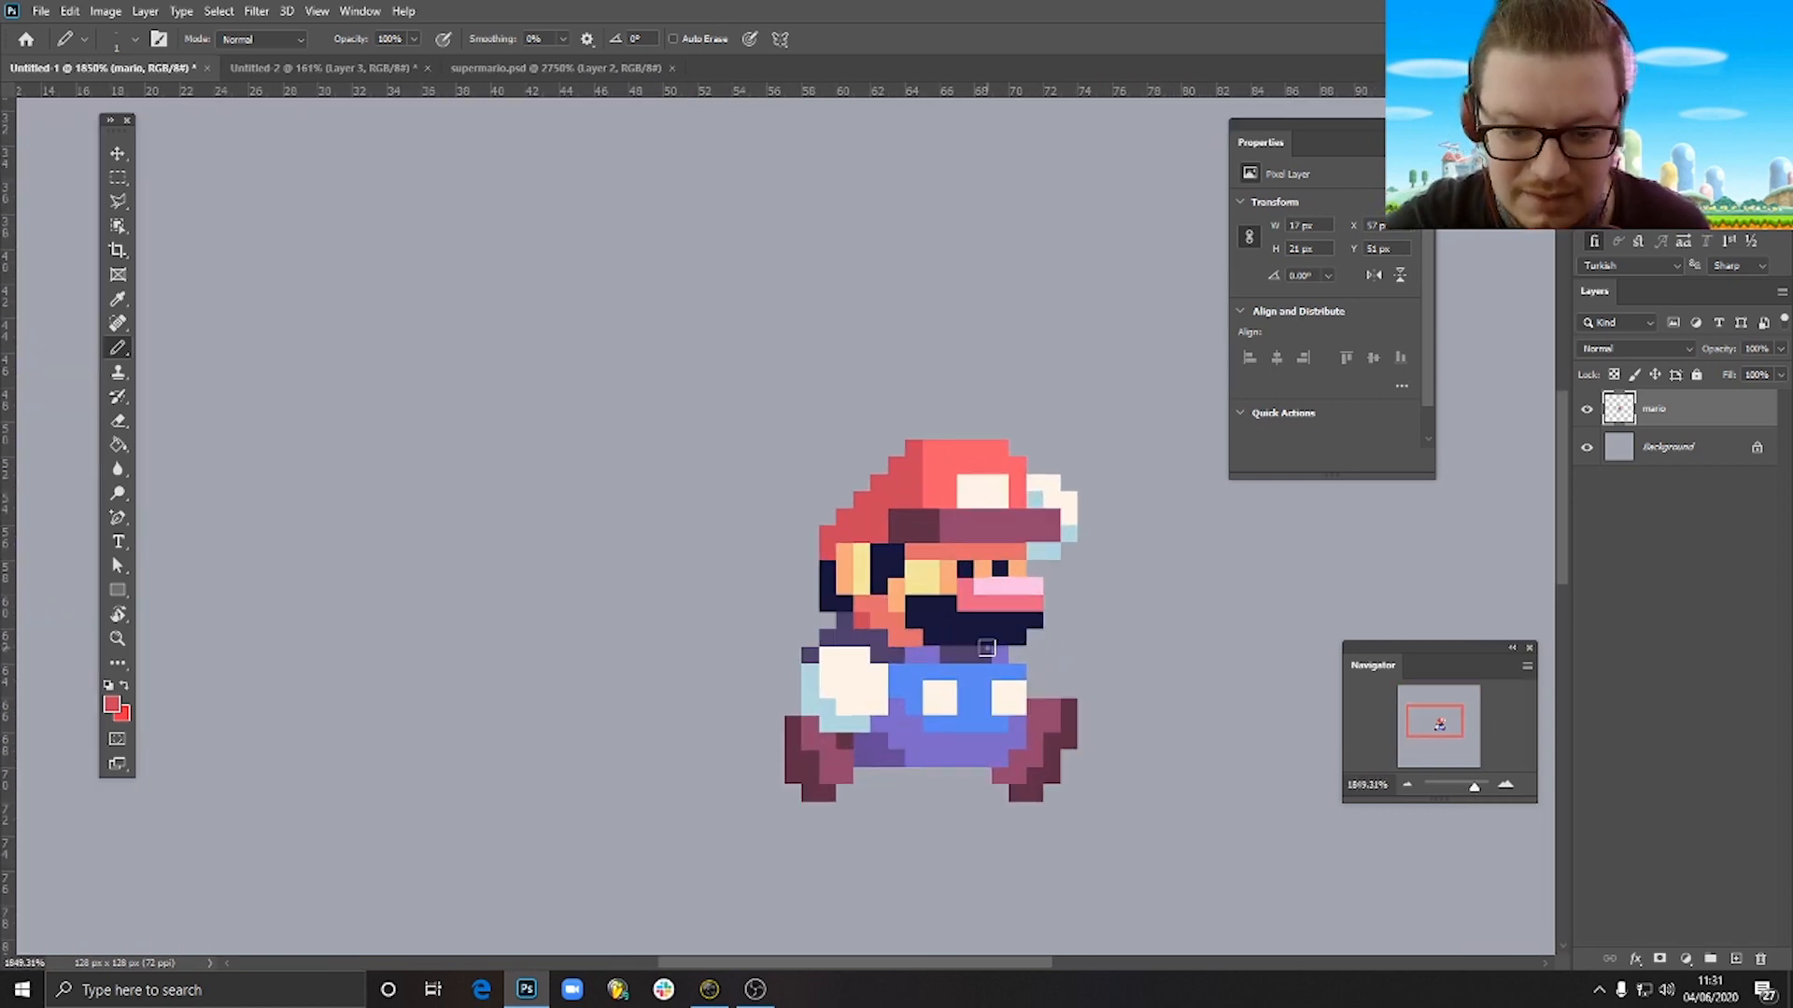
scroll(986, 648, "up", 2)
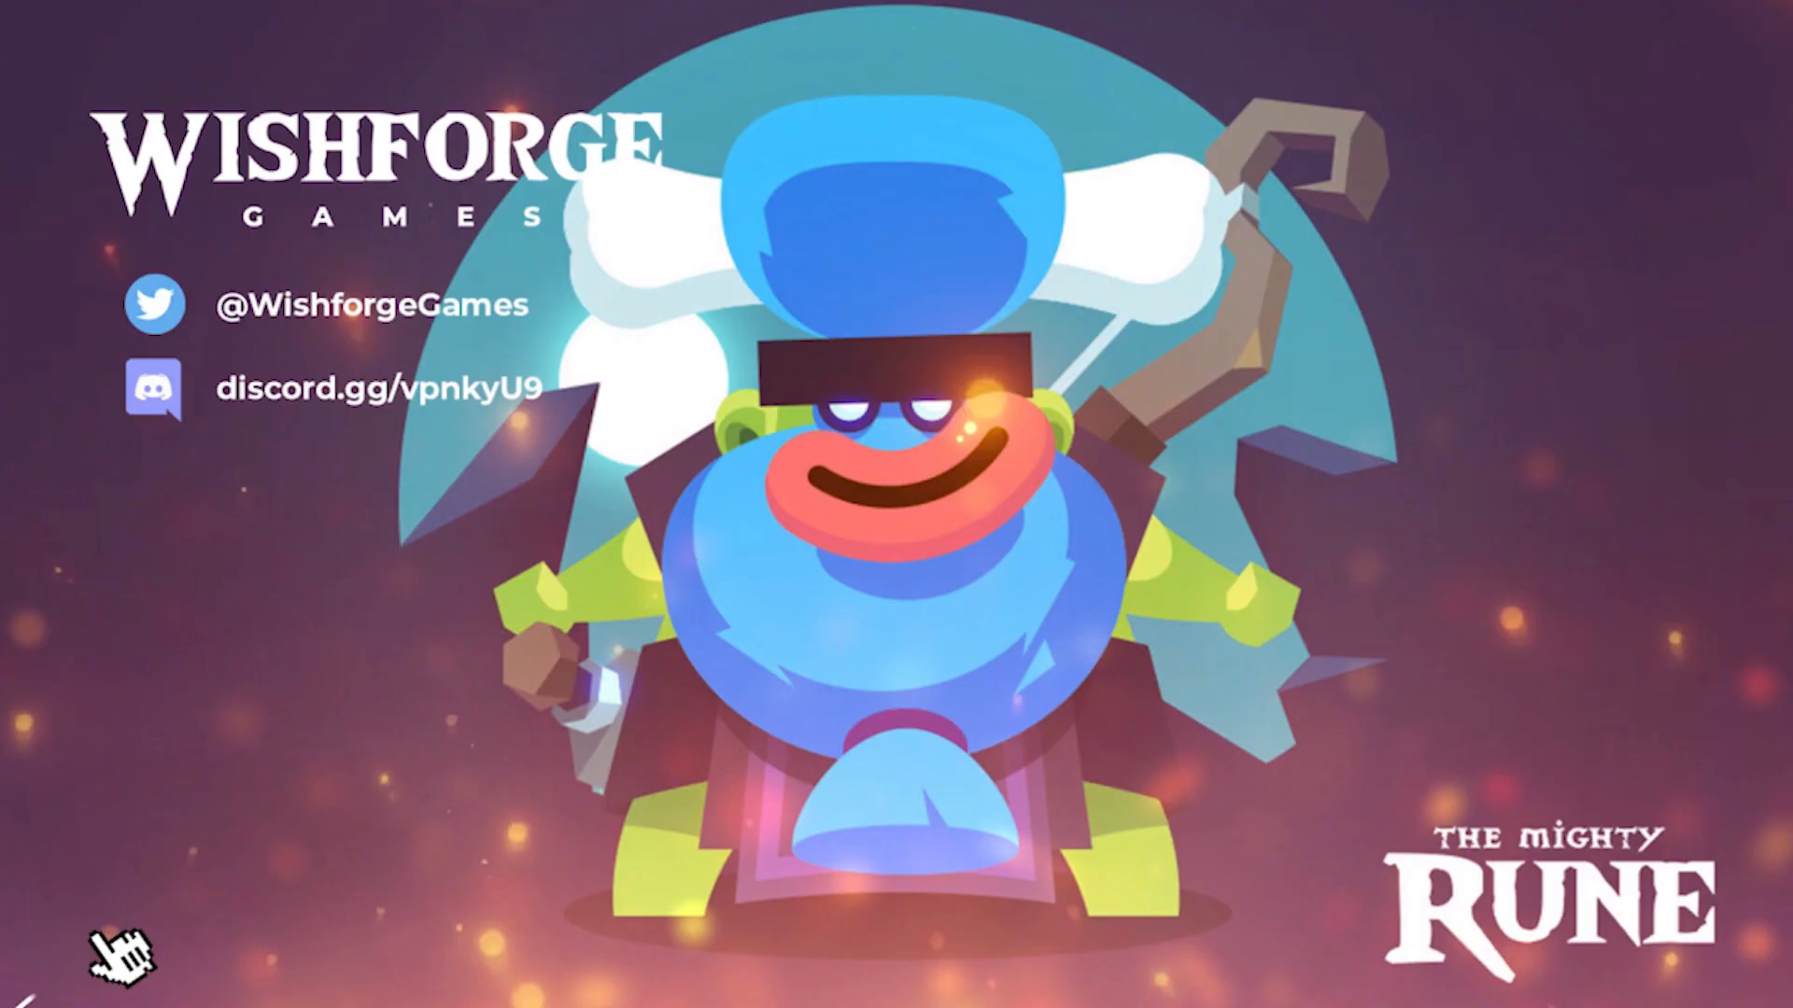